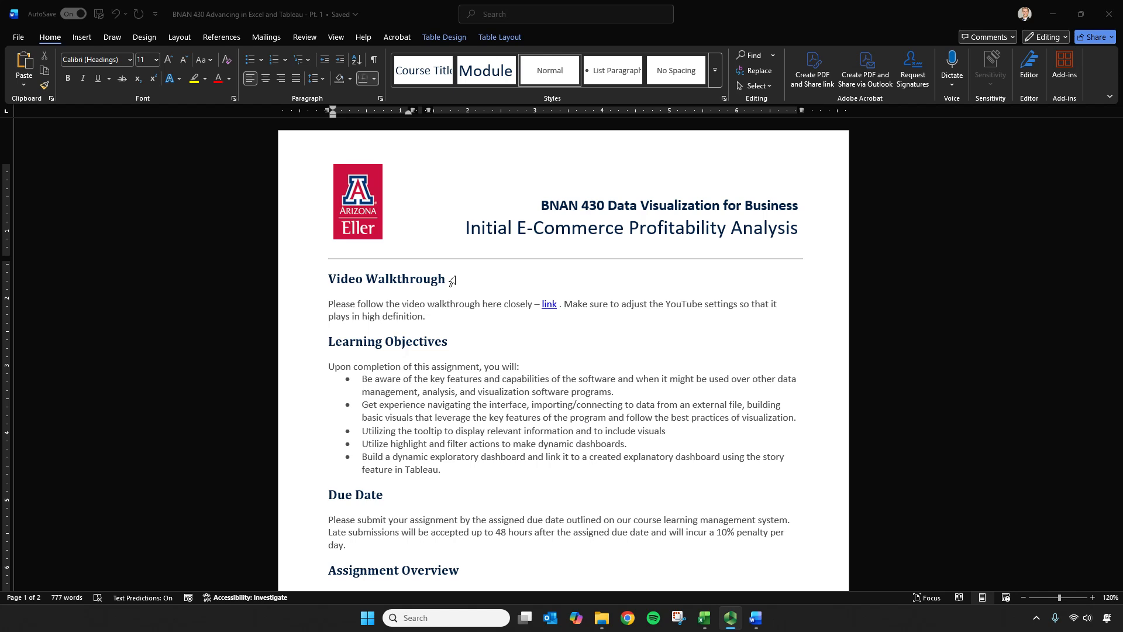
# Step: Examine the assignment title and the first three Learning Objectives, highlighting each passage while reading it
pyautogui.click(467, 230)
pyautogui.moveTo(467, 229); pyautogui.dragTo(798, 229)
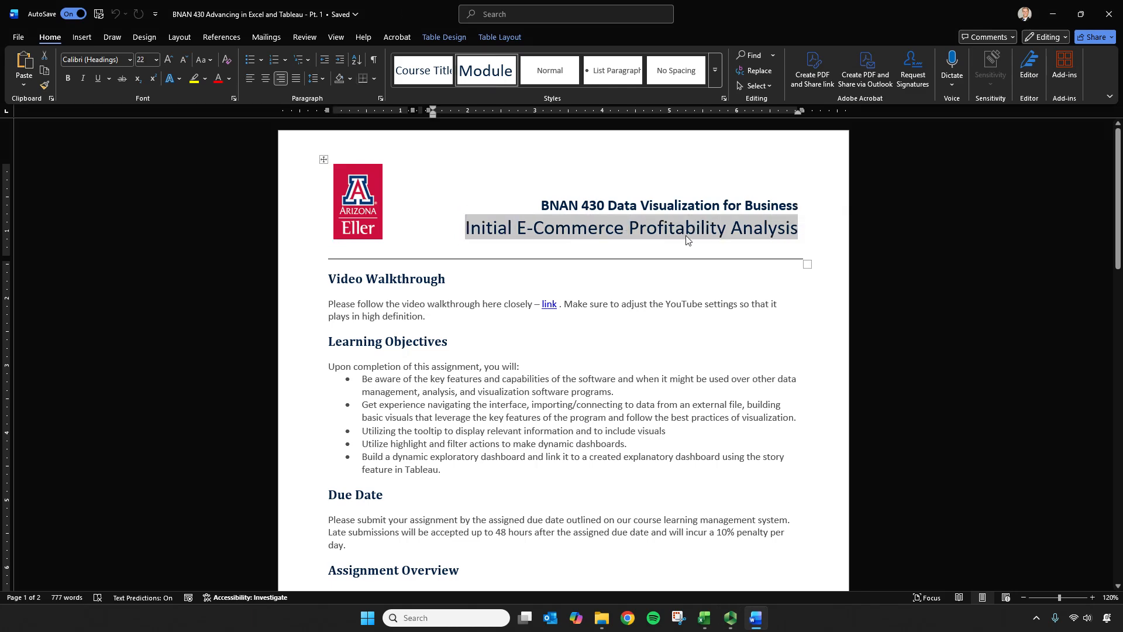
pyautogui.scroll(4, 687, 240)
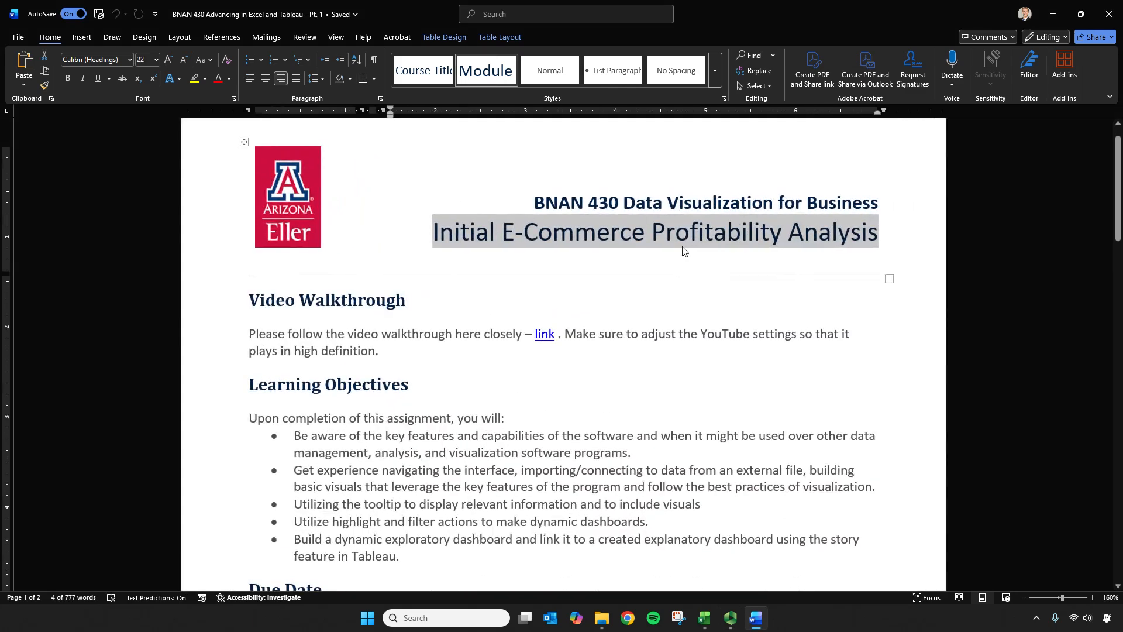
pyautogui.click(489, 232)
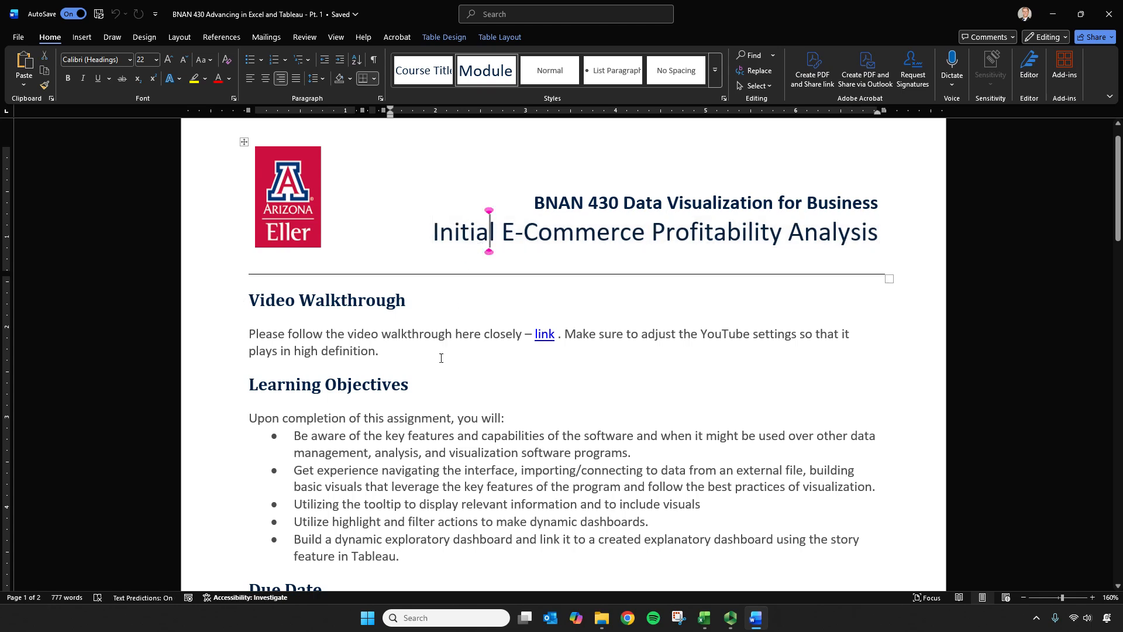
pyautogui.scroll(-2, 417, 316)
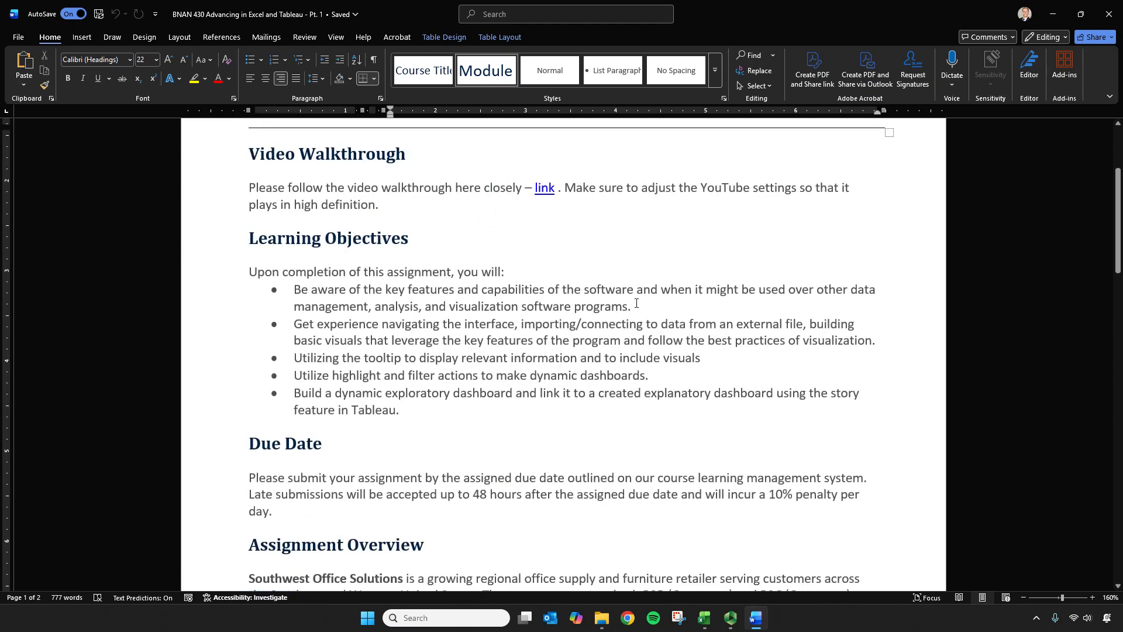
pyautogui.moveTo(631, 299); pyautogui.dragTo(272, 299)
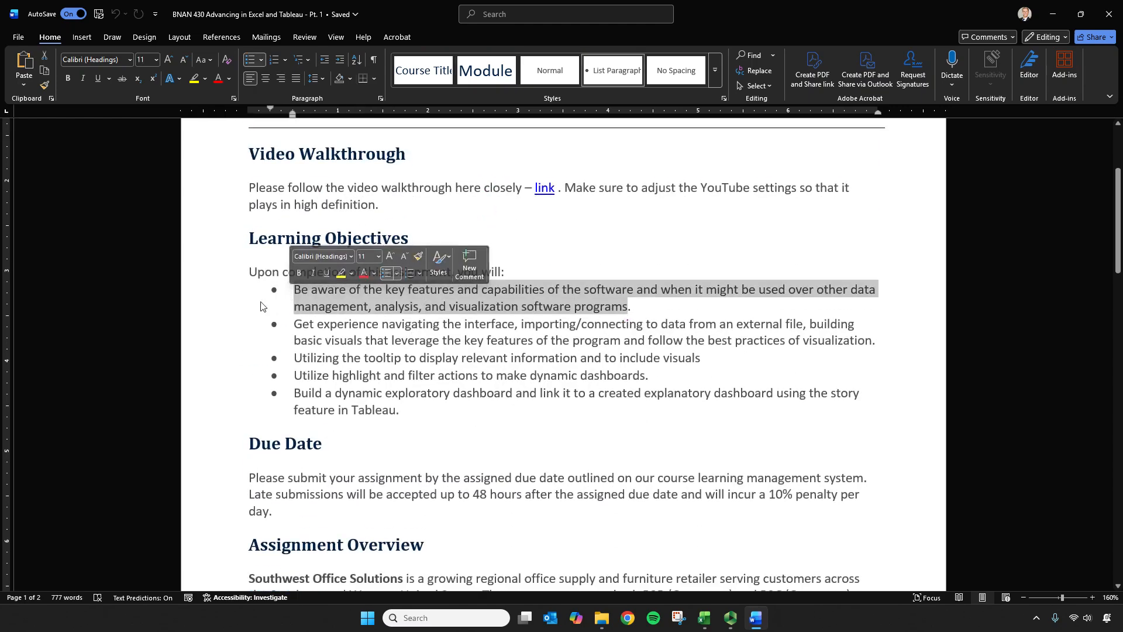
pyautogui.click(425, 305)
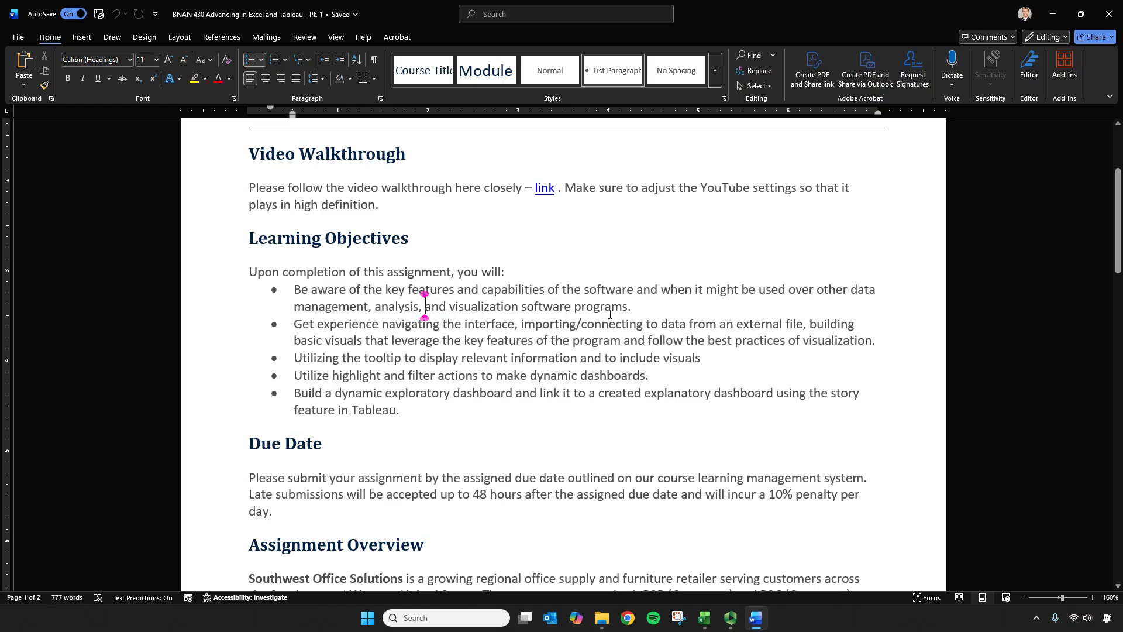
pyautogui.moveTo(889, 346); pyautogui.dragTo(216, 300)
pyautogui.moveTo(713, 365); pyautogui.dragTo(295, 359)
# Step: Remove the period after "dynamic dashboards" and bold "exploratory dashboard" and "explanatory dashboard" in the last learning objective
pyautogui.click(664, 377)
pyautogui.press('BackSpace')
pyautogui.moveTo(401, 395); pyautogui.dragTo(483, 391)
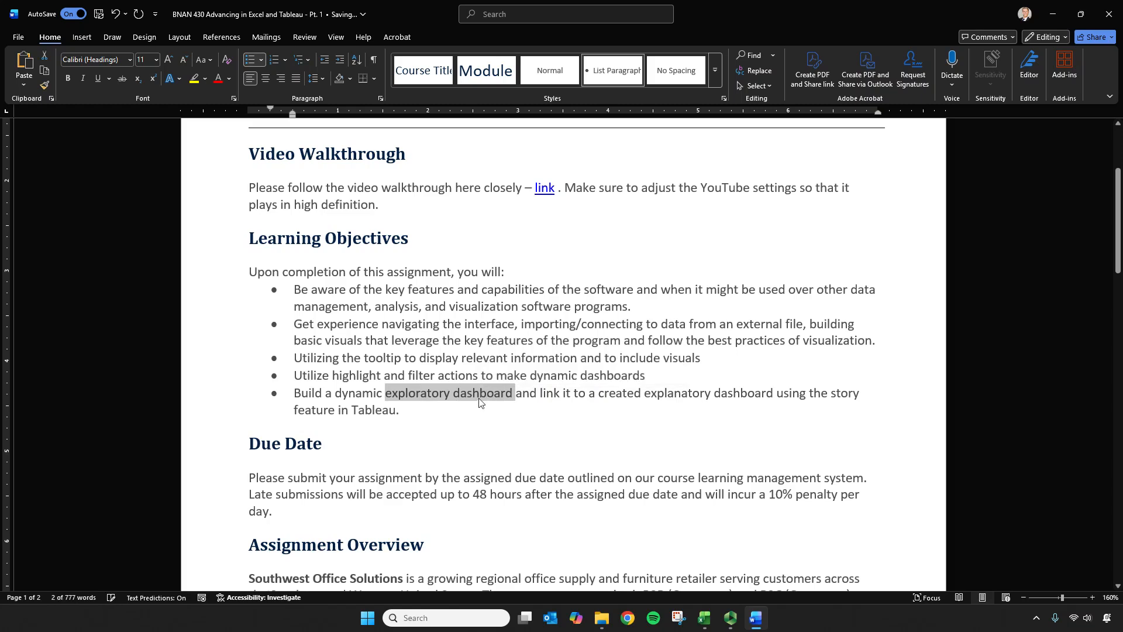
pyautogui.hotkey('ctrl', 'b')
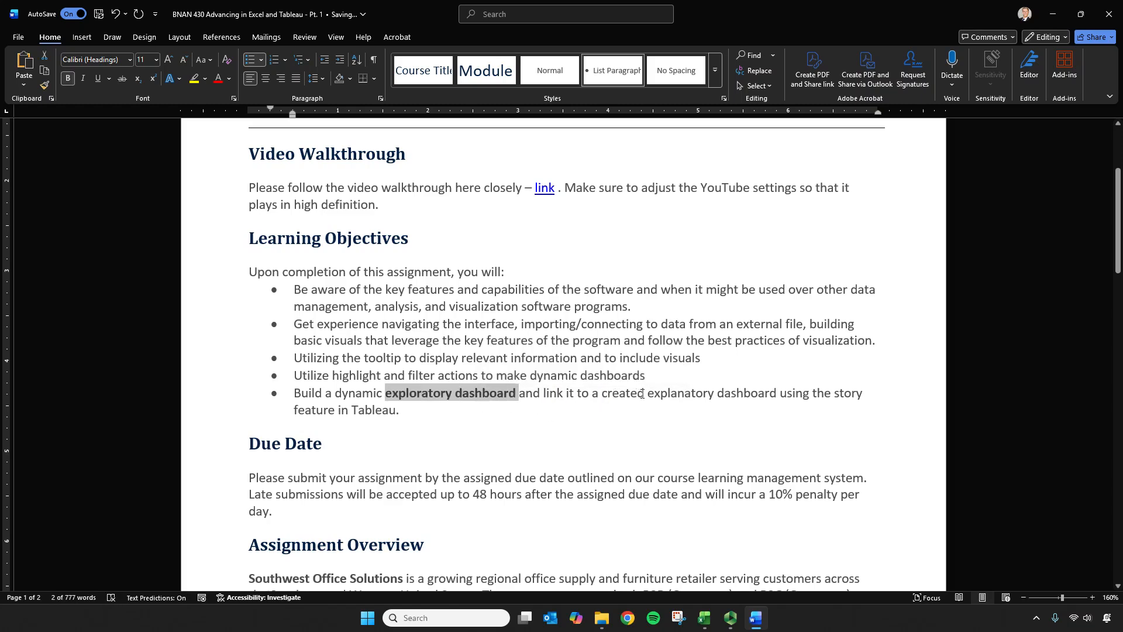
pyautogui.moveTo(647, 394); pyautogui.dragTo(755, 395)
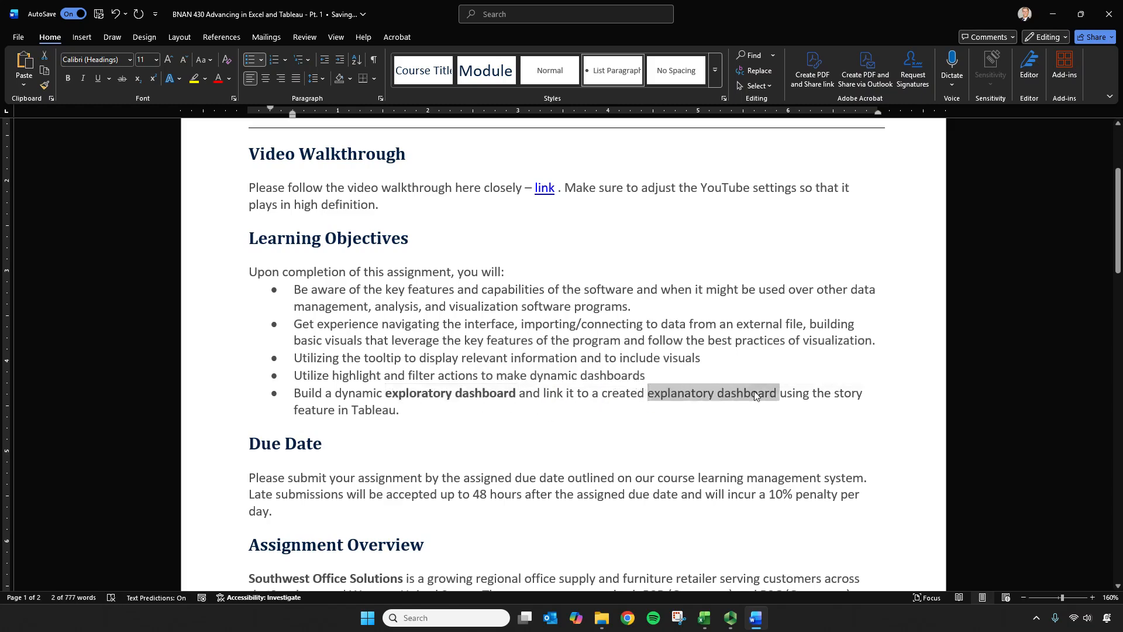
pyautogui.hotkey('ctrl', 'b')
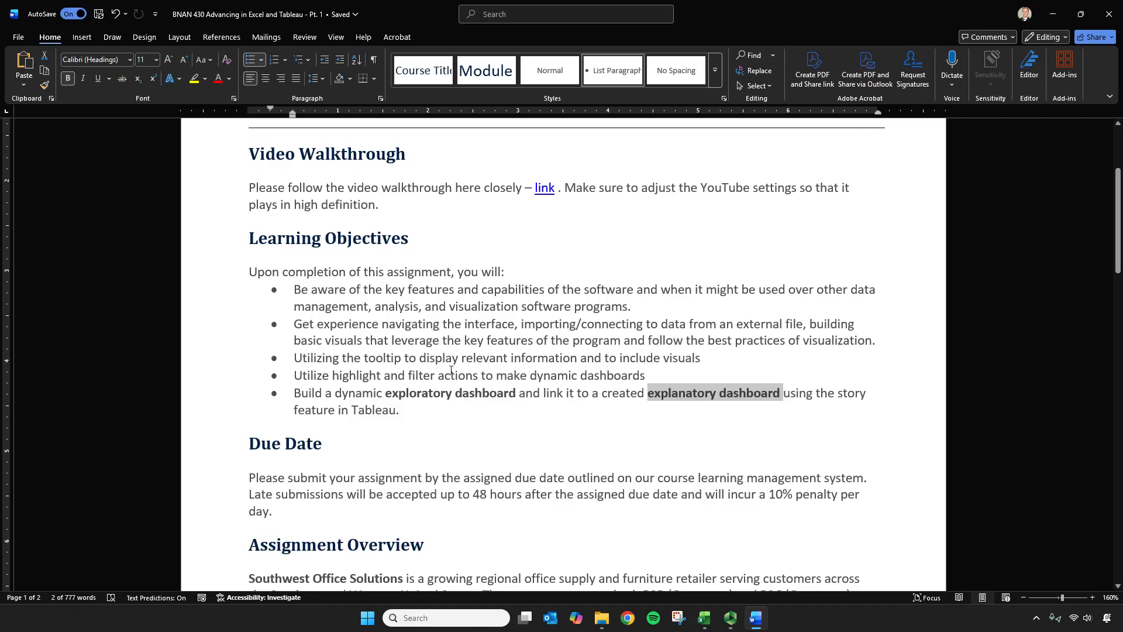
# Step: Examine the Due Date and Assignment Overview sections, highlighting the three product categories and their example items
pyautogui.scroll(-3, 452, 367)
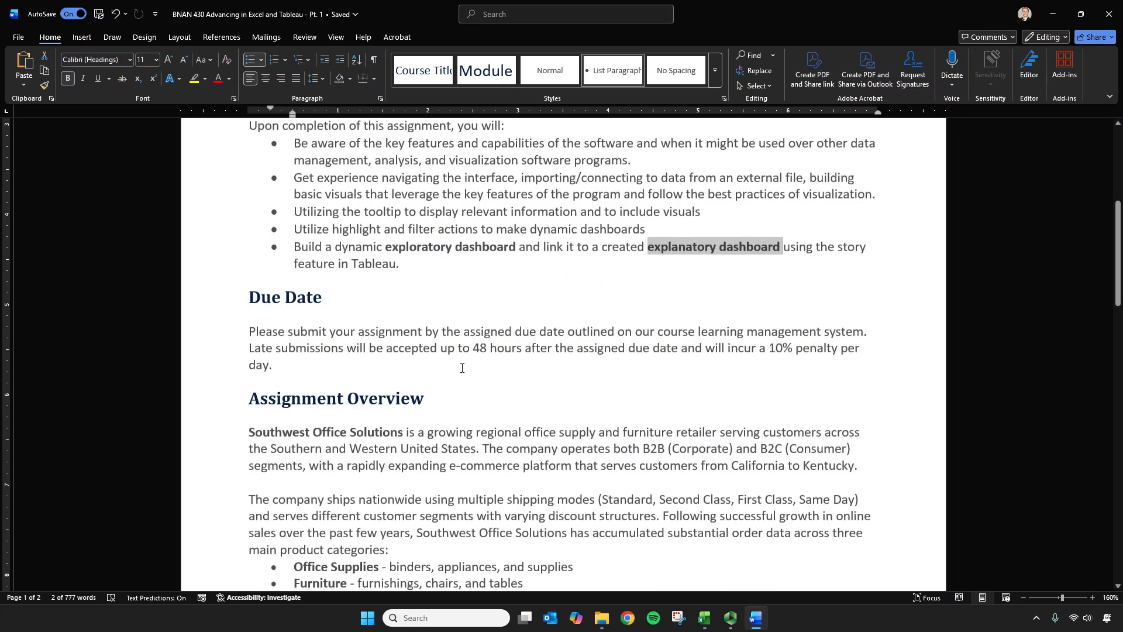
pyautogui.scroll(-4, 461, 367)
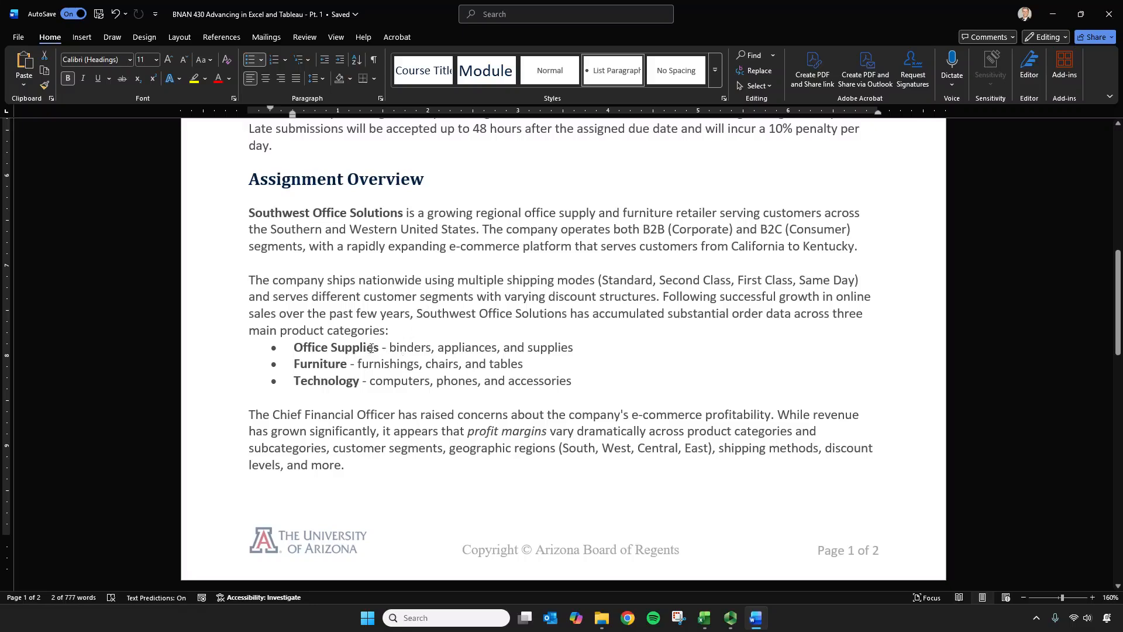
pyautogui.moveTo(326, 331); pyautogui.dragTo(294, 364)
pyautogui.moveTo(359, 381); pyautogui.dragTo(294, 381)
pyautogui.click(416, 381)
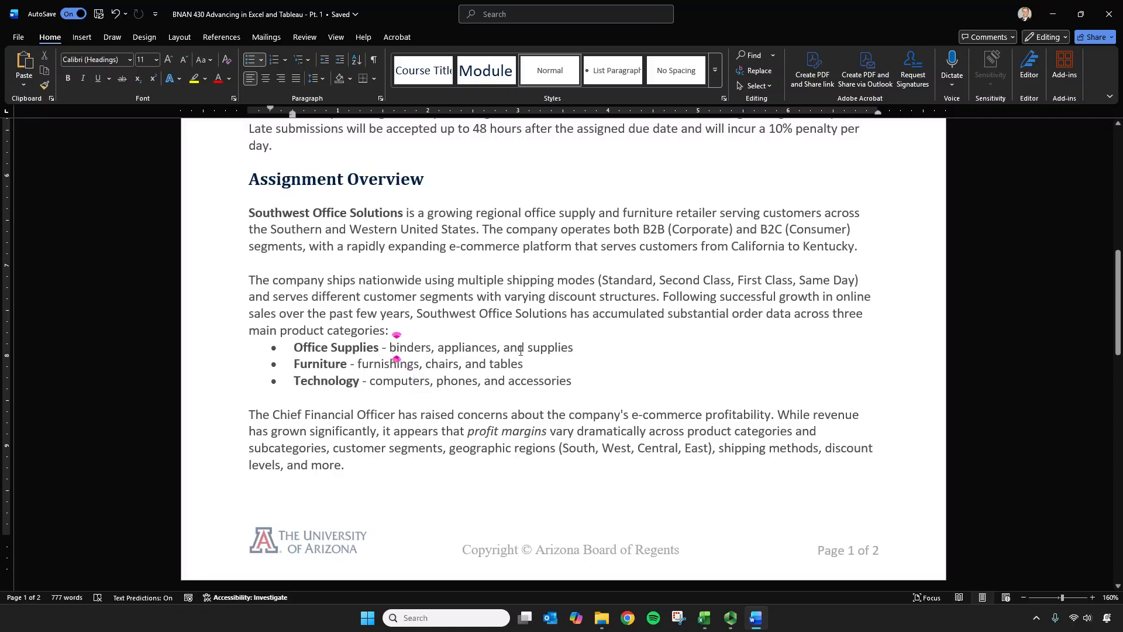
pyautogui.moveTo(390, 347); pyautogui.dragTo(527, 348)
pyautogui.moveTo(358, 364); pyautogui.dragTo(523, 364)
pyautogui.moveTo(370, 380); pyautogui.dragTo(571, 381)
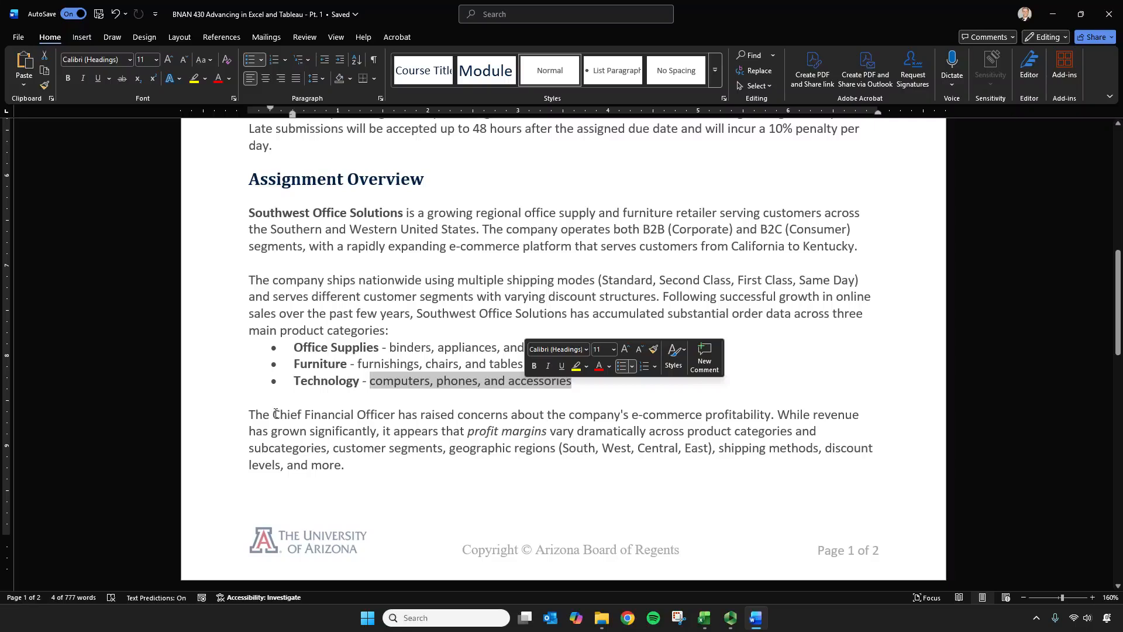
# Step: Insert "(CFO)" after "Chief Financial Officer" in the Assignment Overview
pyautogui.click(401, 414)
pyautogui.write('(CFO)')
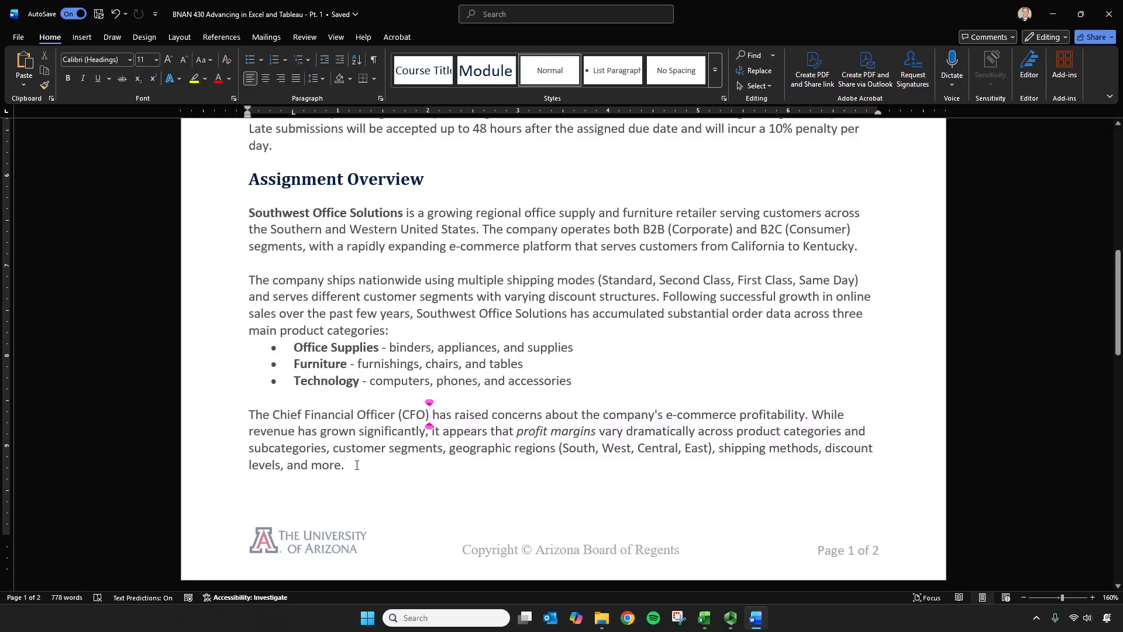
# Step: Review the data analyst role and Required Materials, and look through the sheets of the BNAN Retail Order Analysis - Pt. 1 workbook in Excel
pyautogui.scroll(-7, 355, 465)
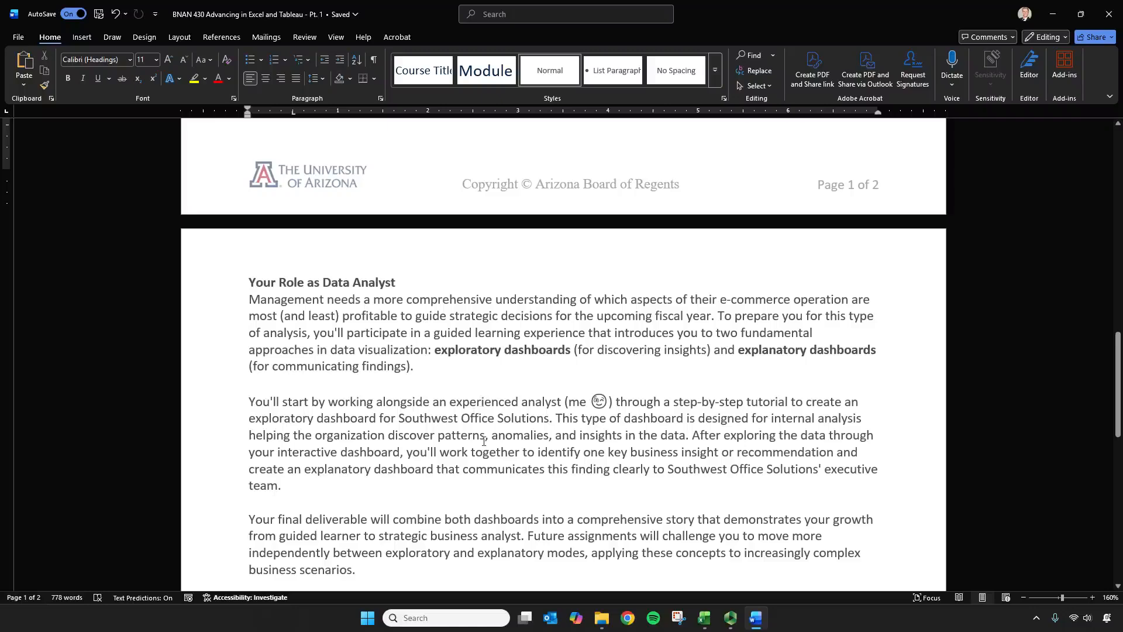
pyautogui.scroll(-3, 510, 486)
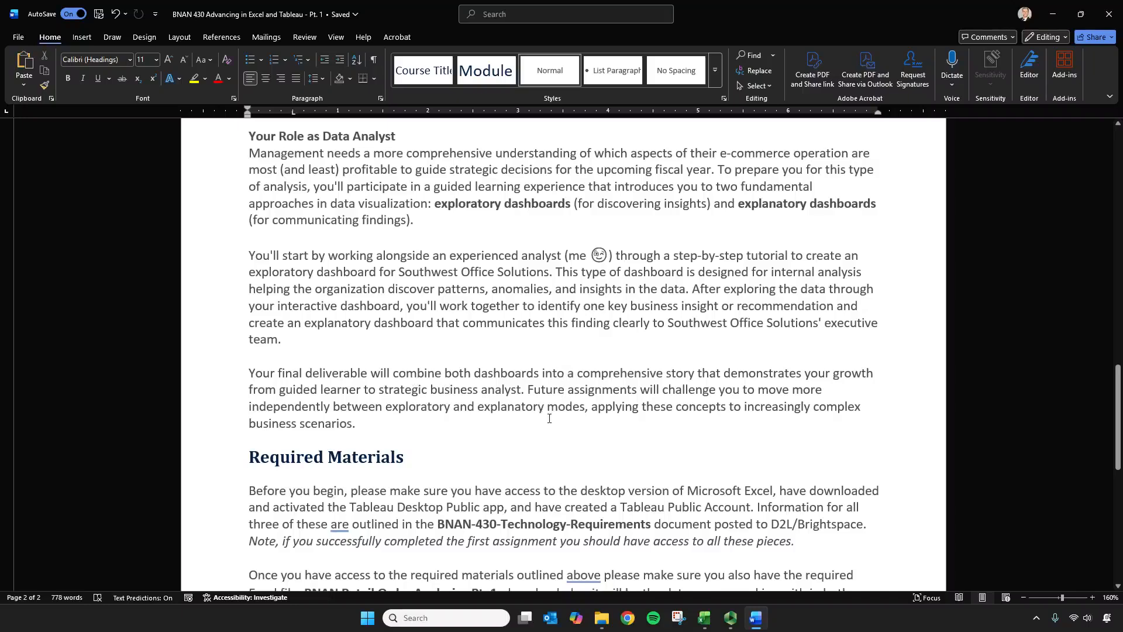
pyautogui.scroll(-3, 549, 417)
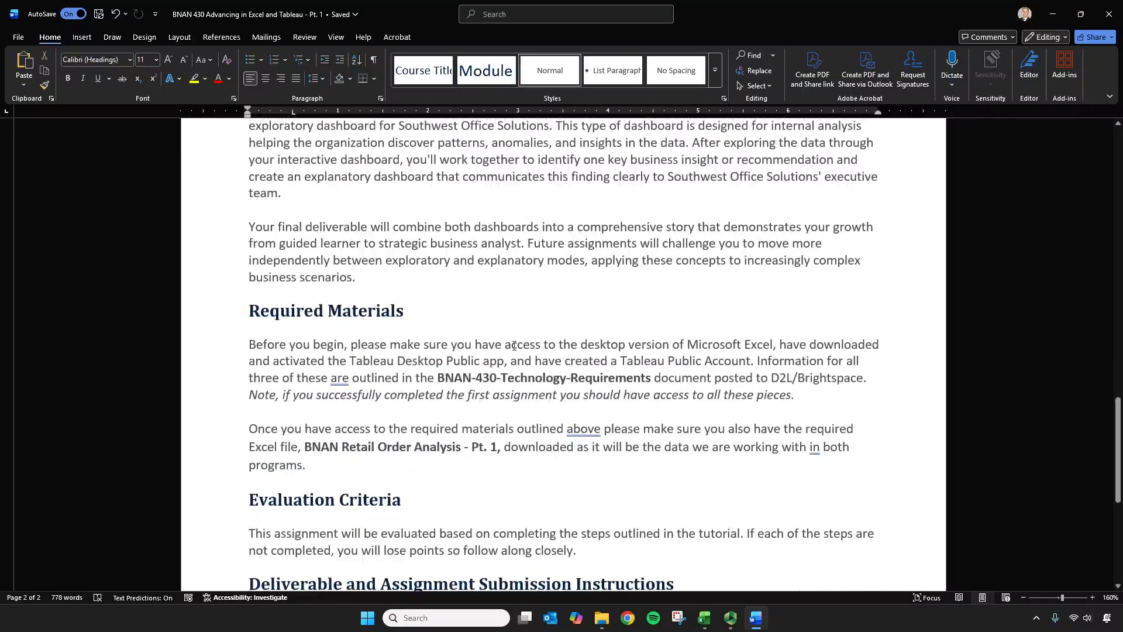
pyautogui.moveTo(705, 626)
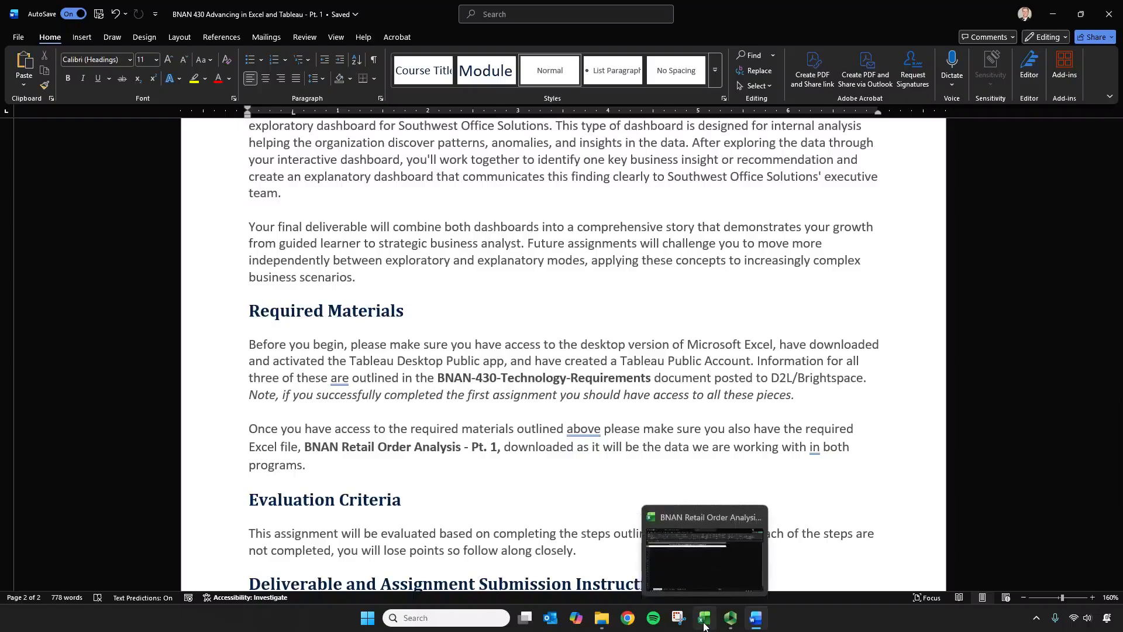
pyautogui.click(704, 625)
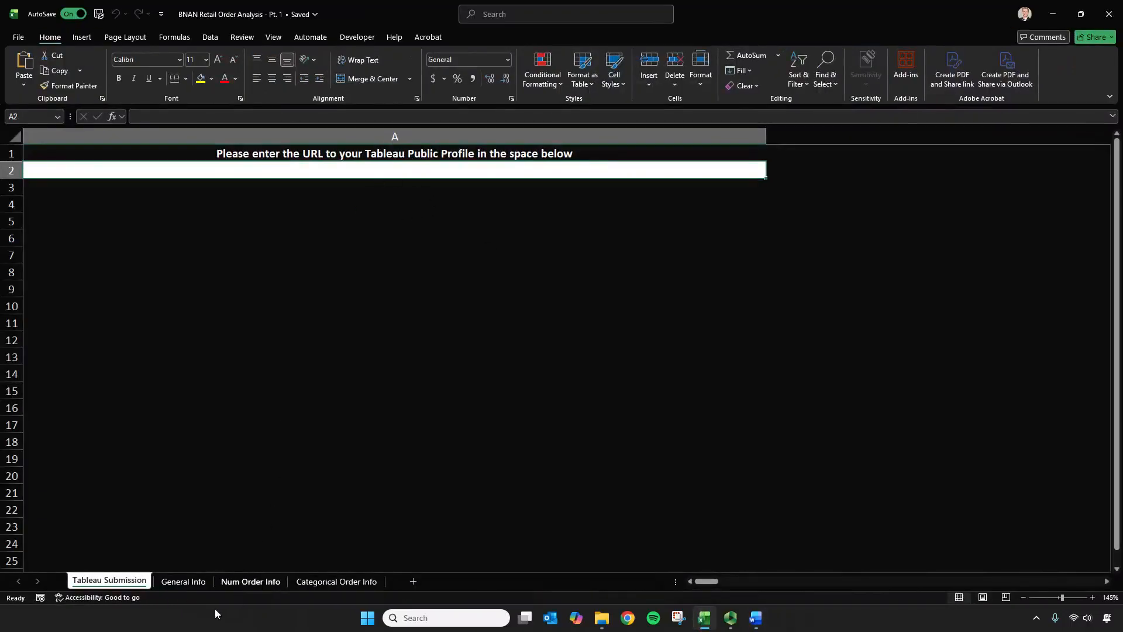
pyautogui.click(193, 586)
pyautogui.click(234, 584)
pyautogui.click(310, 588)
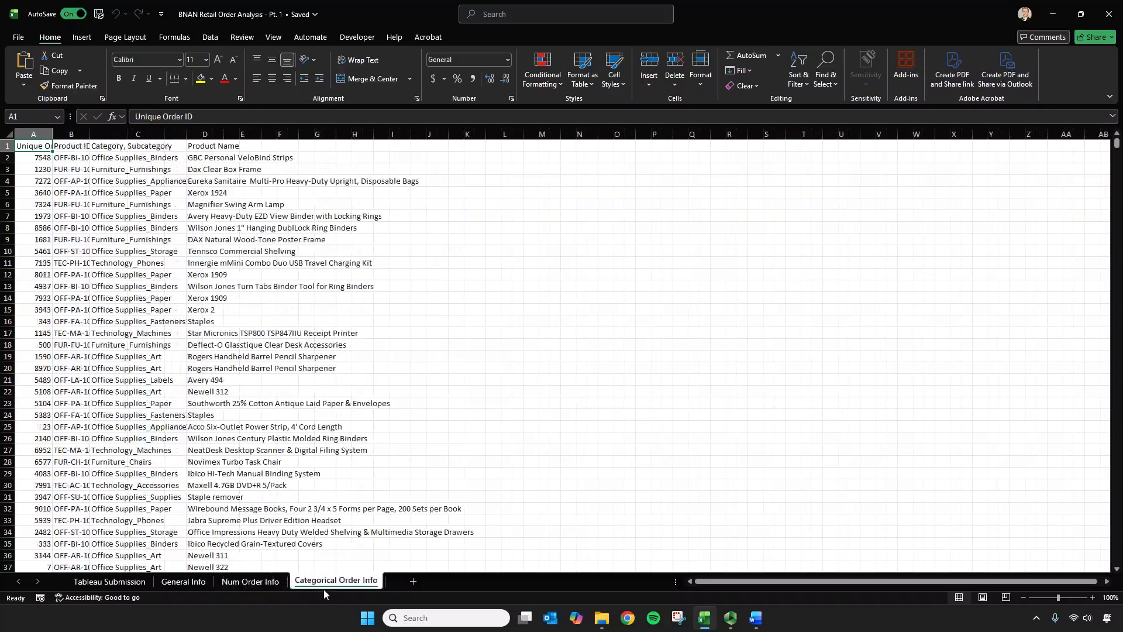
pyautogui.click(183, 582)
pyautogui.click(110, 581)
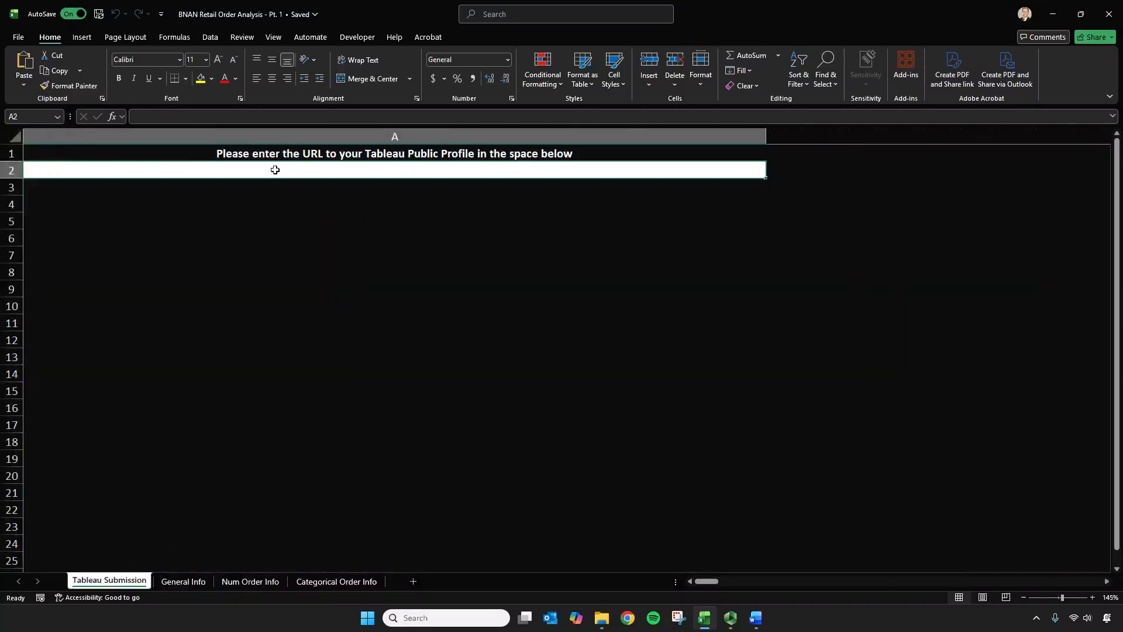
pyautogui.click(1054, 14)
# Step: Add to Evaluation Criteria: "I’ll leave a few things for you to do, like add in a logo and information button, that will be discussed towards the end of the video."
pyautogui.scroll(-3, 434, 345)
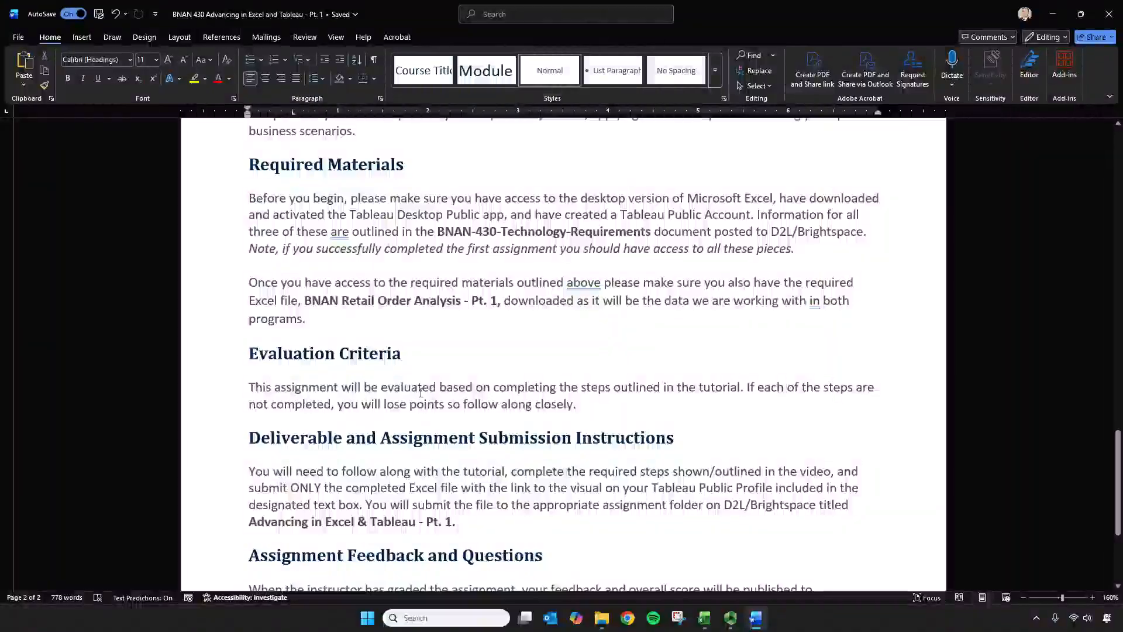
pyautogui.click(581, 402)
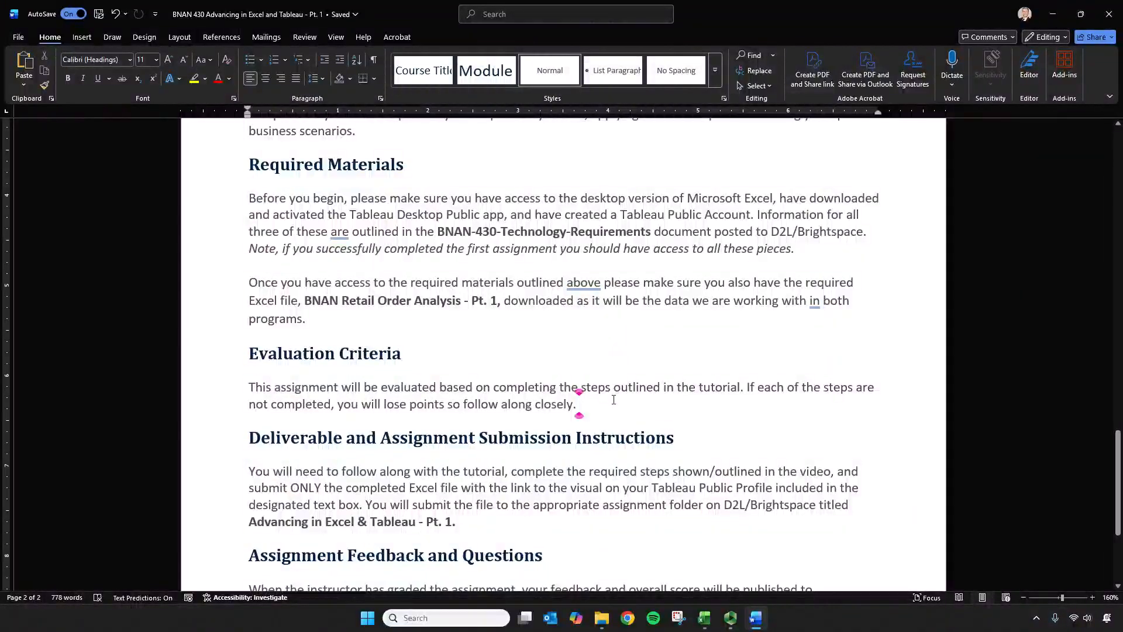
pyautogui.write('I’ll leave a few things for you to do, like add in a logo and information button, that will be discussed towards the end of the video.')
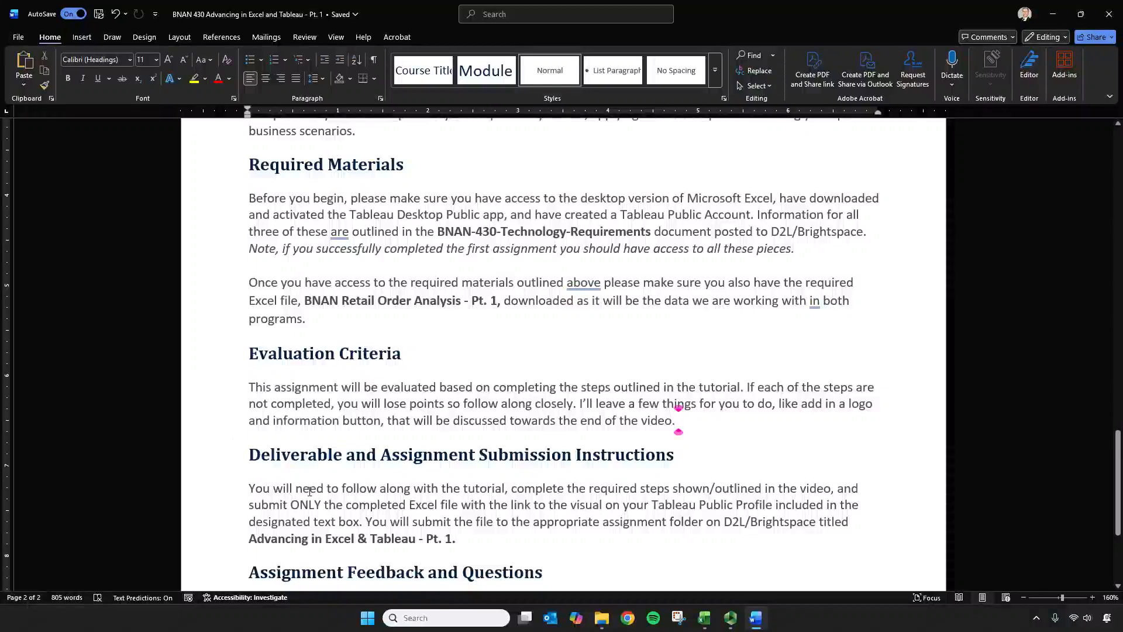
# Step: Add to the submission instructions: "Make sure the Tableau is saved so that the first visual we see when opening it is the exploratory dashboard."
pyautogui.click(700, 627)
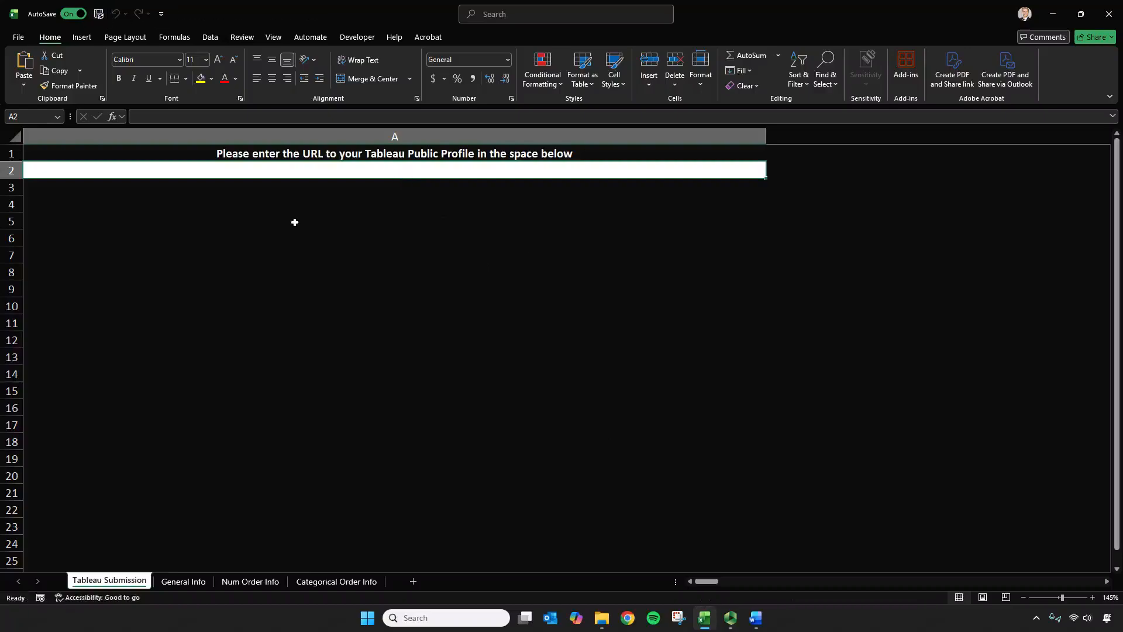
pyautogui.click(1053, 15)
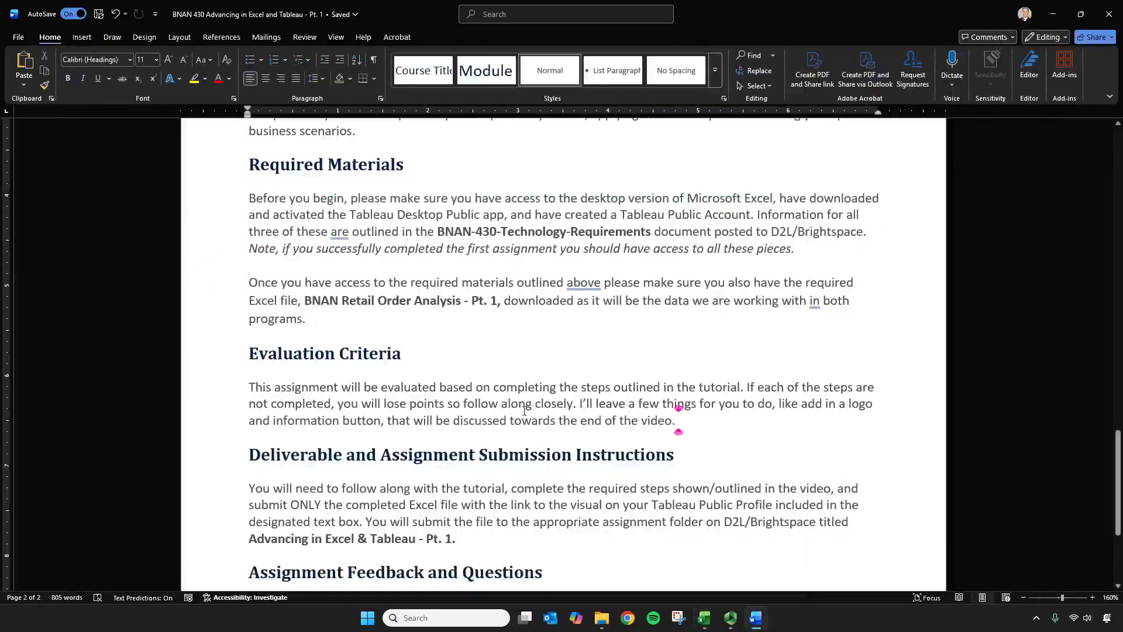
pyautogui.scroll(-3, 524, 411)
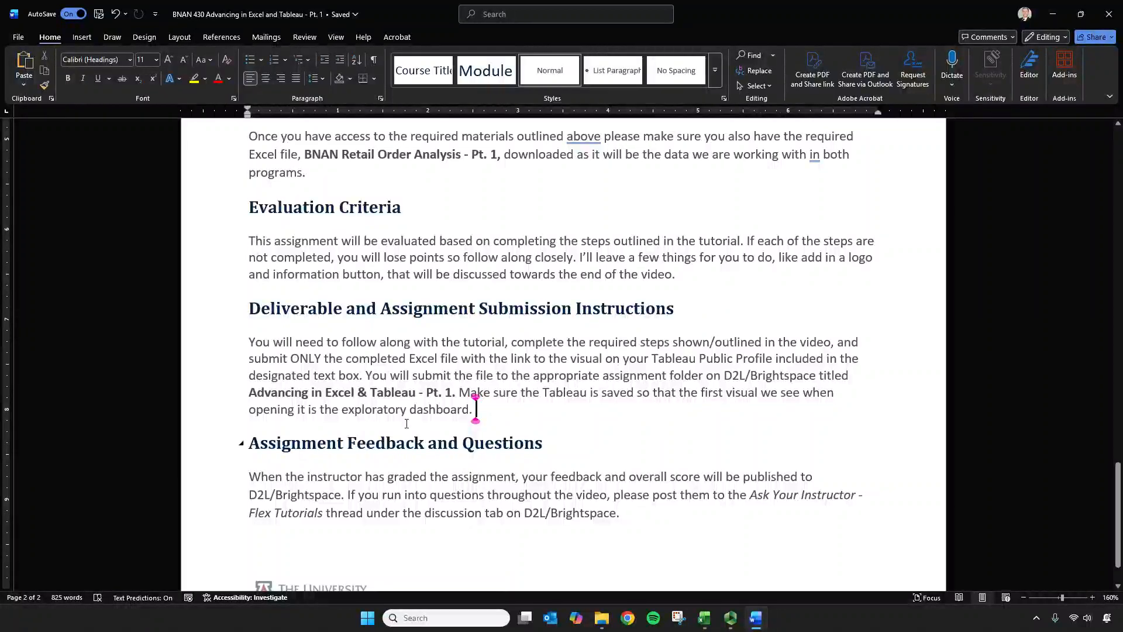
# Step: Review the Assignment Feedback and Questions paragraph, highlighting its full text
pyautogui.click(394, 476)
pyautogui.moveTo(251, 476); pyautogui.dragTo(635, 515)
pyautogui.scroll(-1, 480, 468)
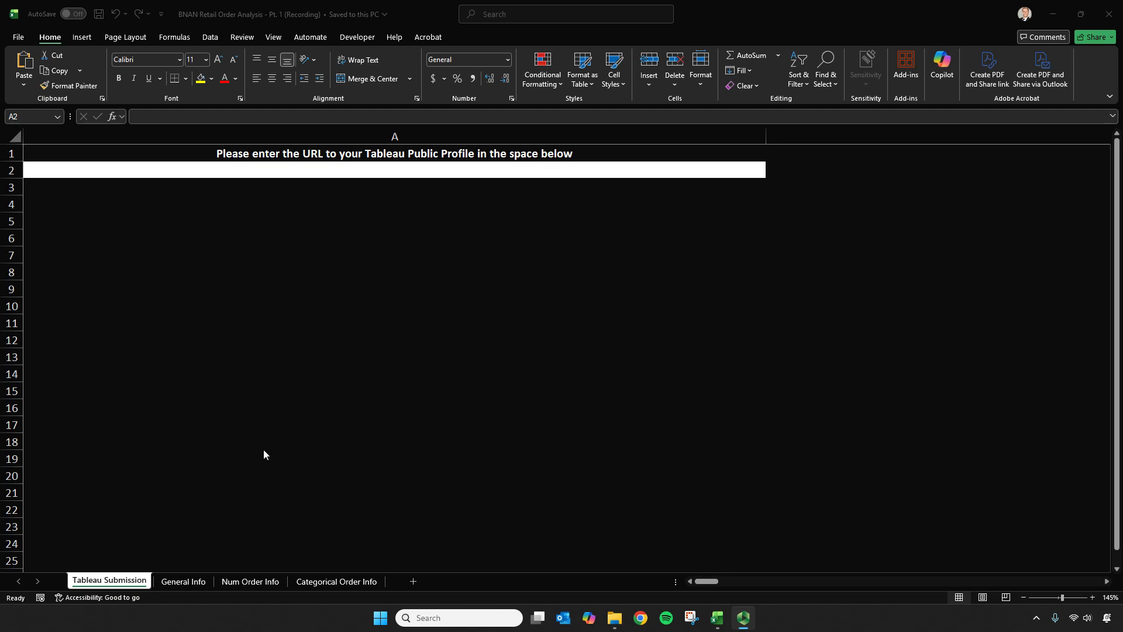
# Step: In the Excel workbook, autofit the widths of all data columns on the General Info sheet
pyautogui.click(180, 584)
pyautogui.click(182, 580)
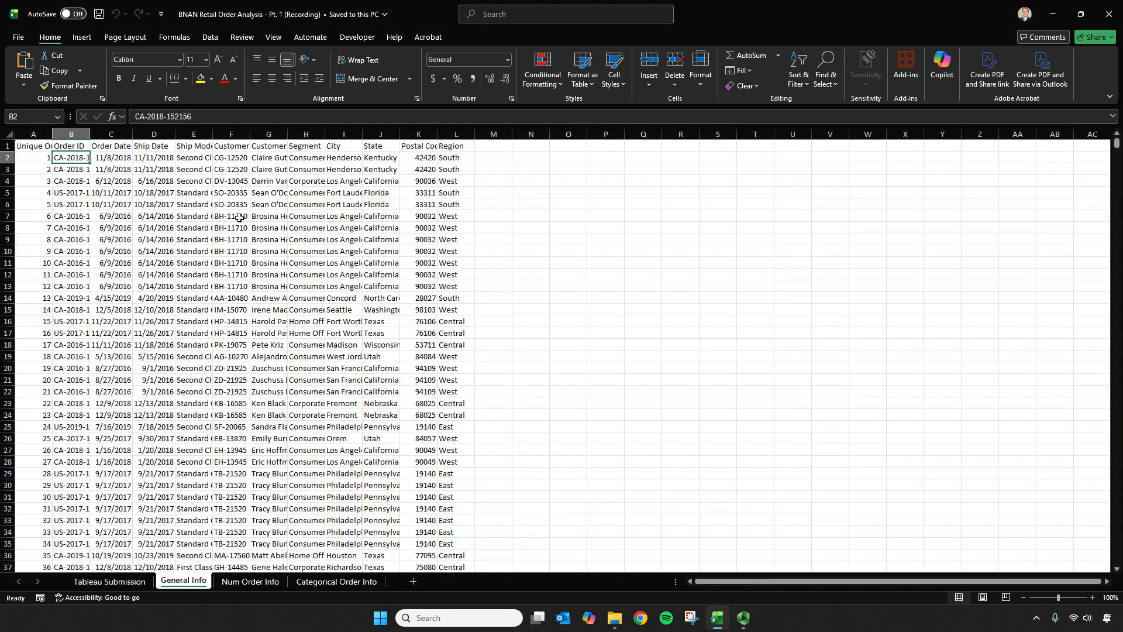
pyautogui.moveTo(32, 135); pyautogui.dragTo(451, 130)
pyautogui.doubleClick(437, 133)
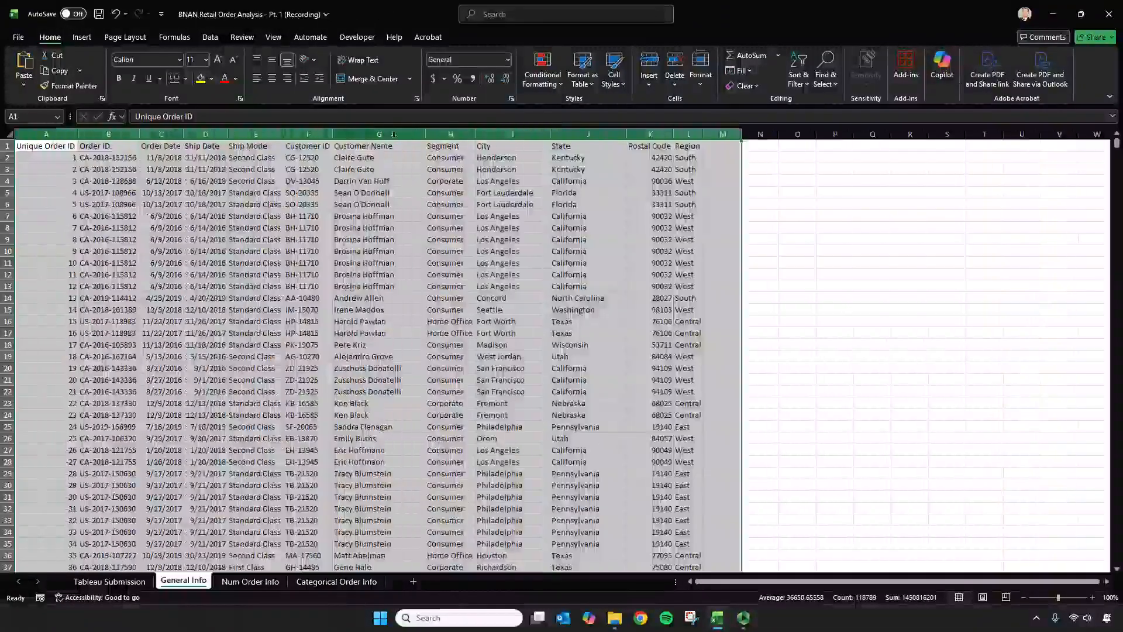
# Step: Format the General Info header row from Unique Order ID to Region with a dark blue fill and bold white text
pyautogui.click(255, 193)
pyautogui.moveTo(59, 147); pyautogui.dragTo(689, 149)
pyautogui.click(211, 78)
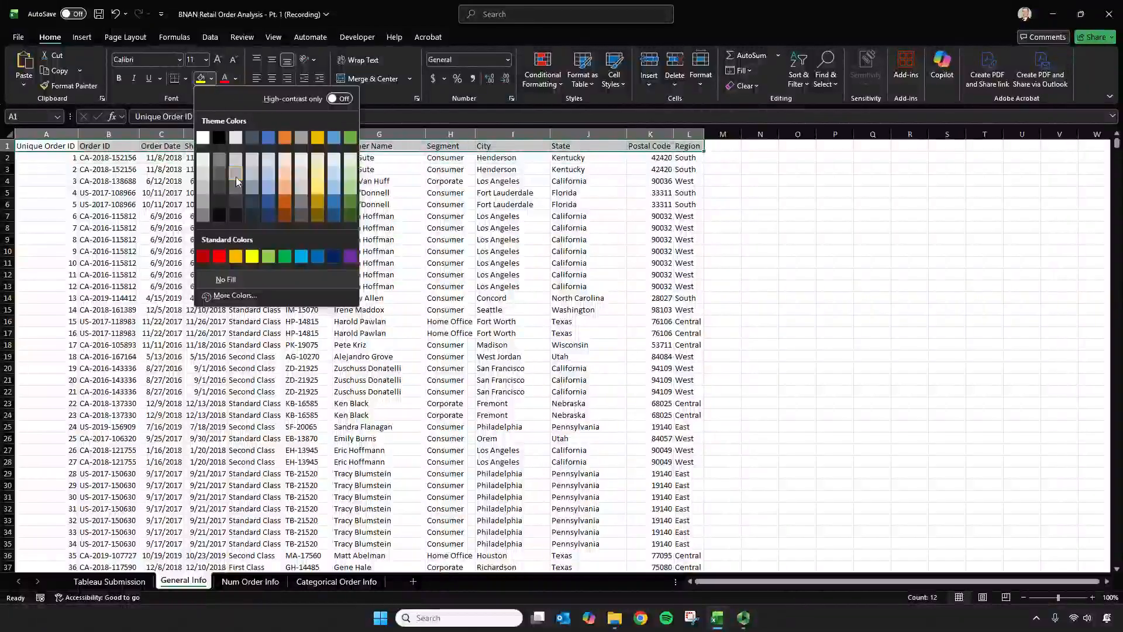
pyautogui.click(333, 256)
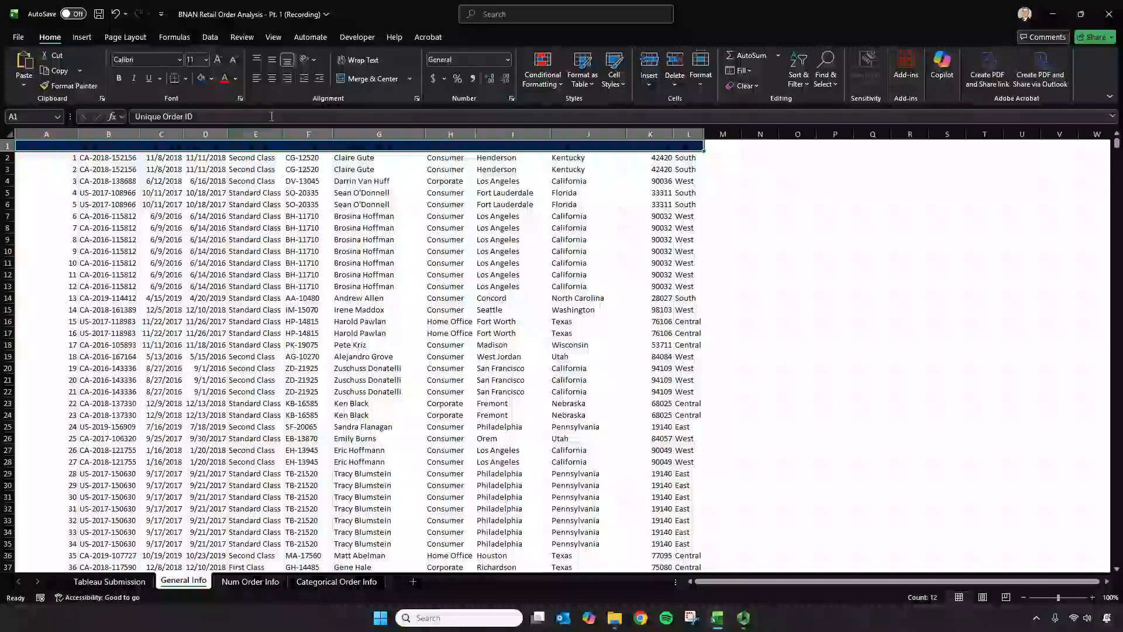
pyautogui.click(235, 79)
pyautogui.click(228, 155)
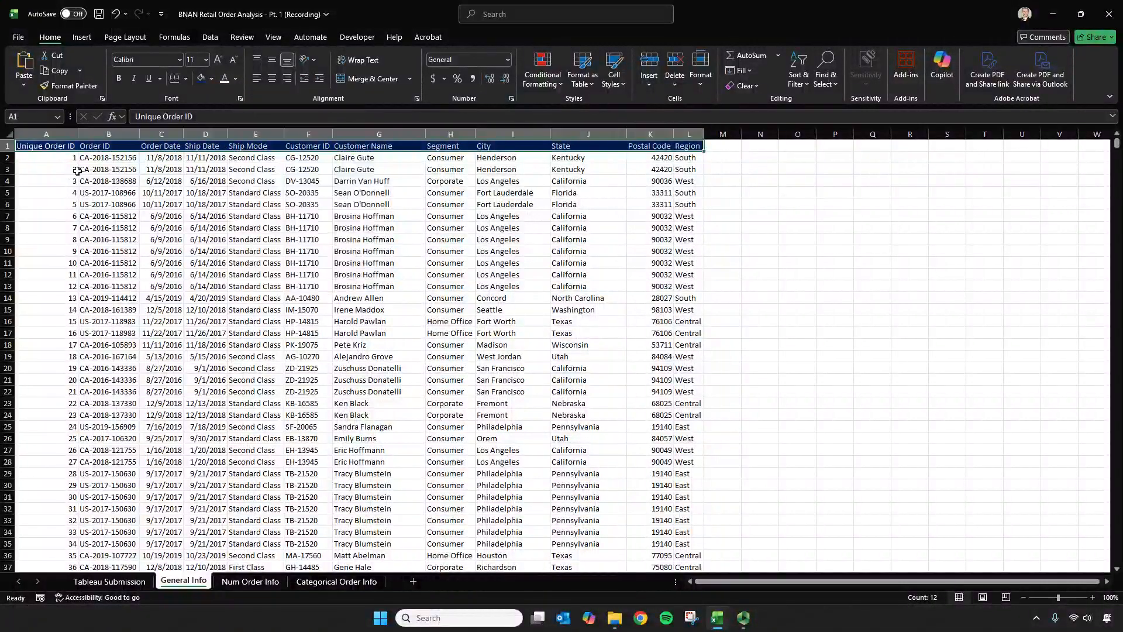
pyautogui.hotkey('ctrl', 'b')
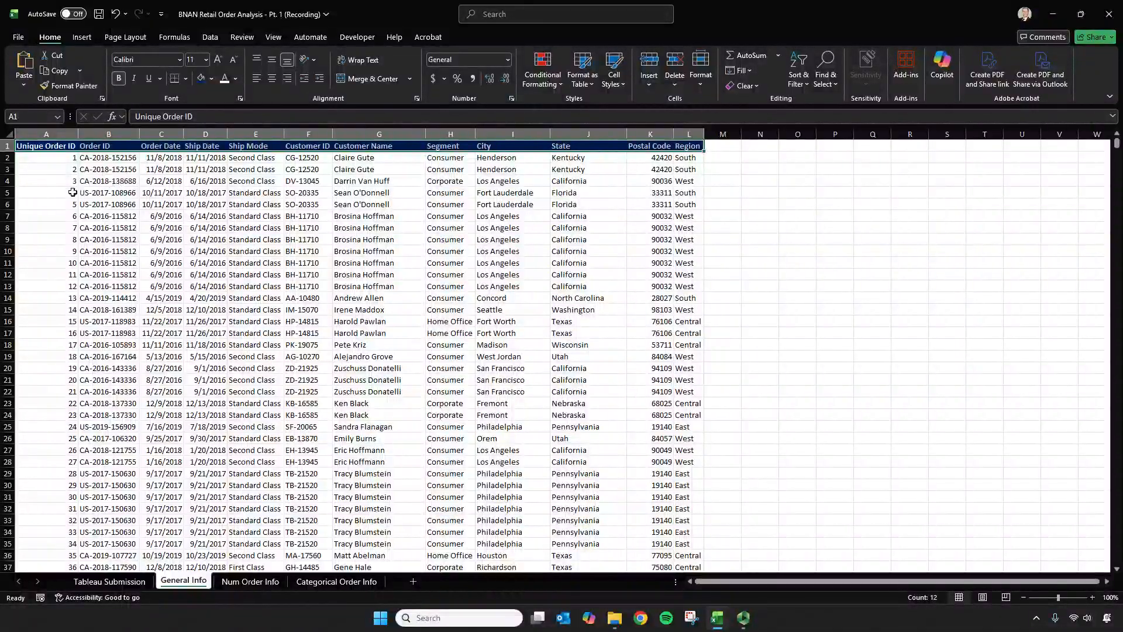
# Step: Autofit the widths of columns A to L on the General Info sheet and slightly increase the header row's height
pyautogui.hotkey('ctrl', 'q')
pyautogui.click(100, 193)
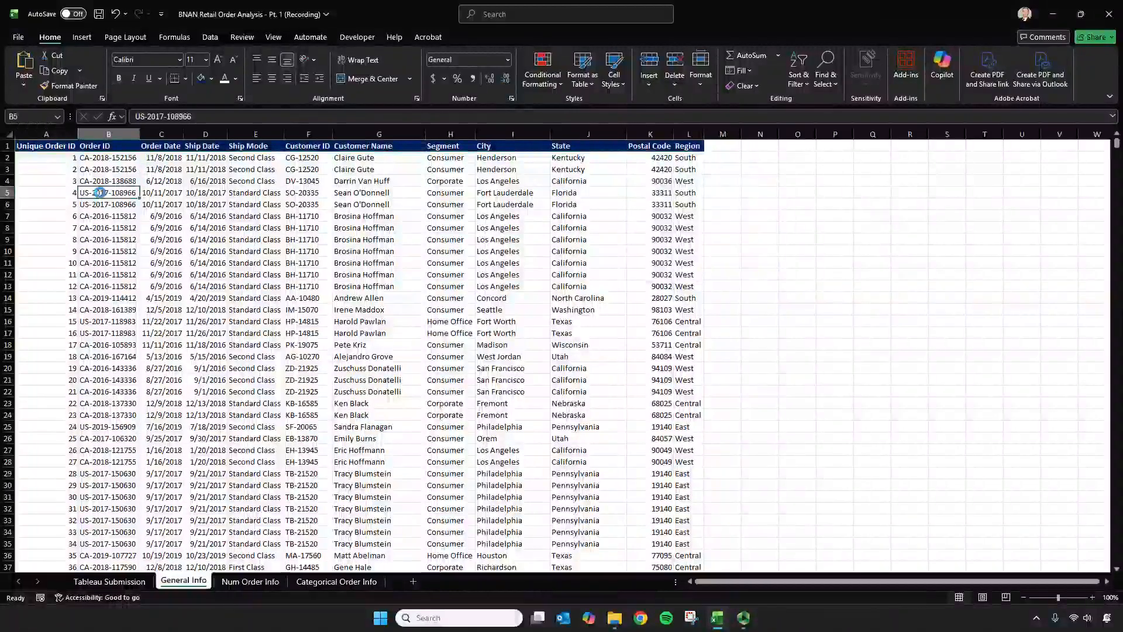
pyautogui.scroll(3, 100, 193)
pyautogui.moveTo(86, 136); pyautogui.dragTo(1001, 136)
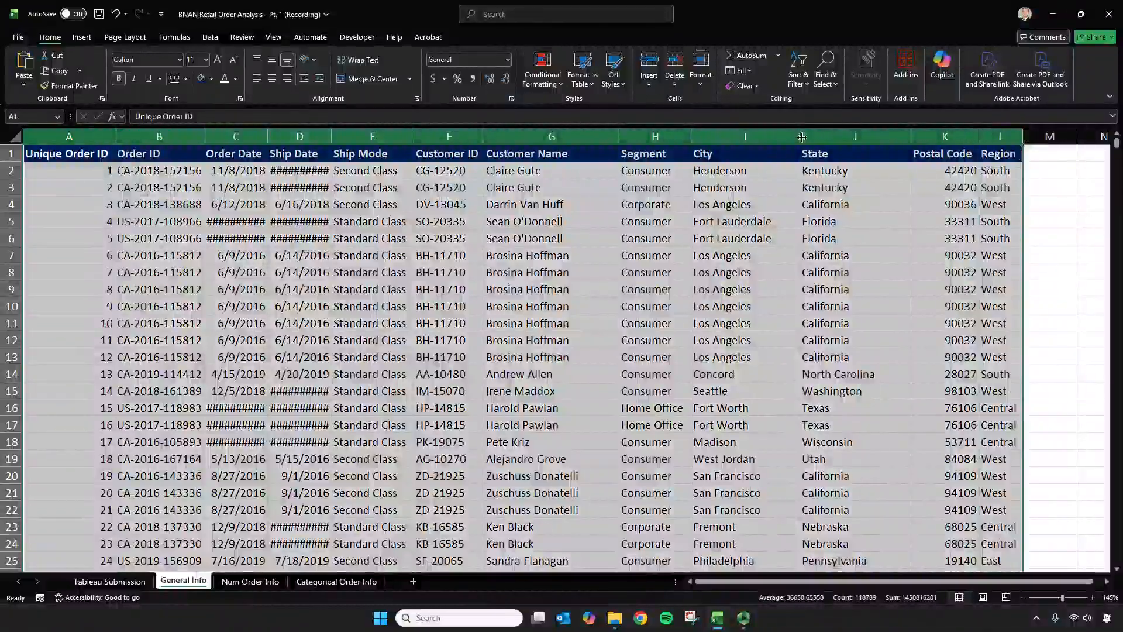
pyautogui.doubleClick(801, 136)
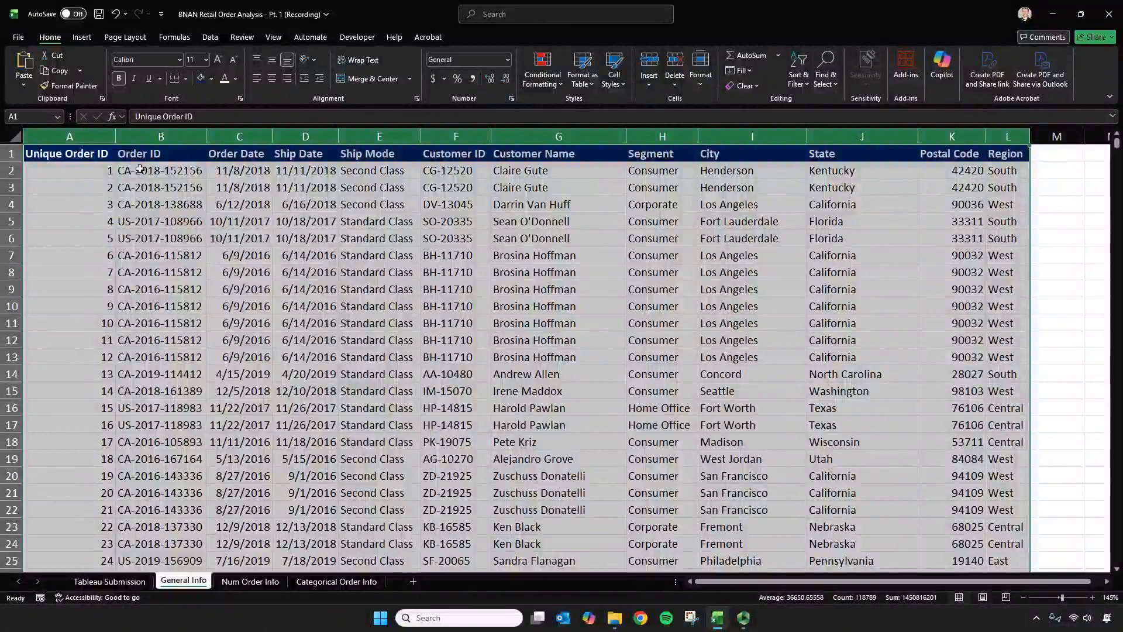
pyautogui.moveTo(18, 161); pyautogui.dragTo(17, 164)
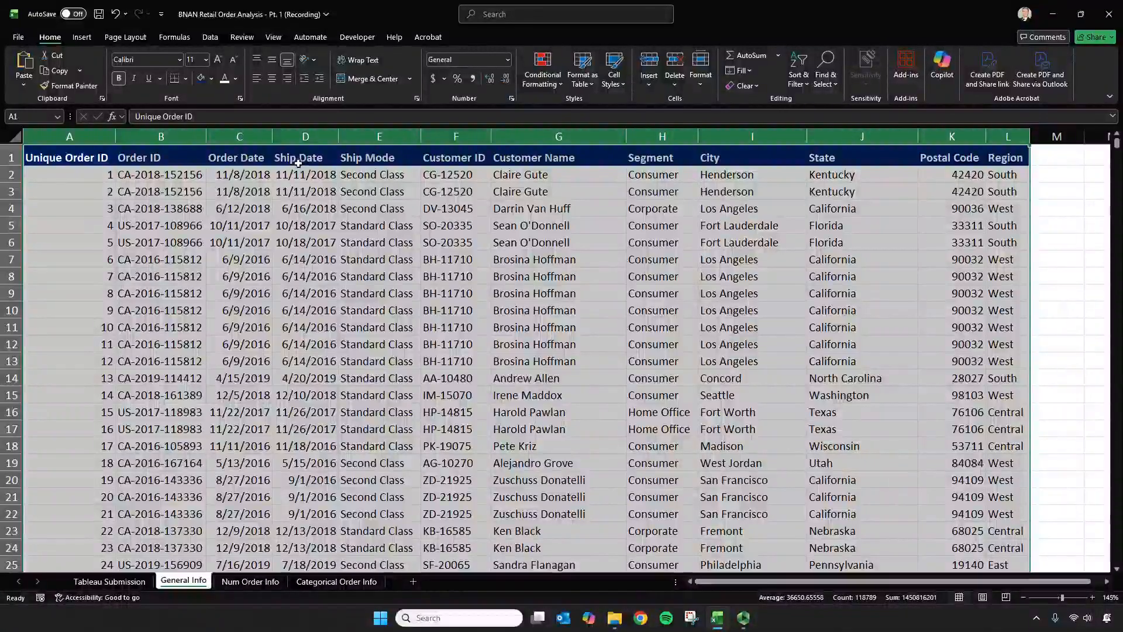
# Step: On the Num Order Info sheet, autofit the widths of the columns from Unique Order ID to Profit
pyautogui.click(249, 581)
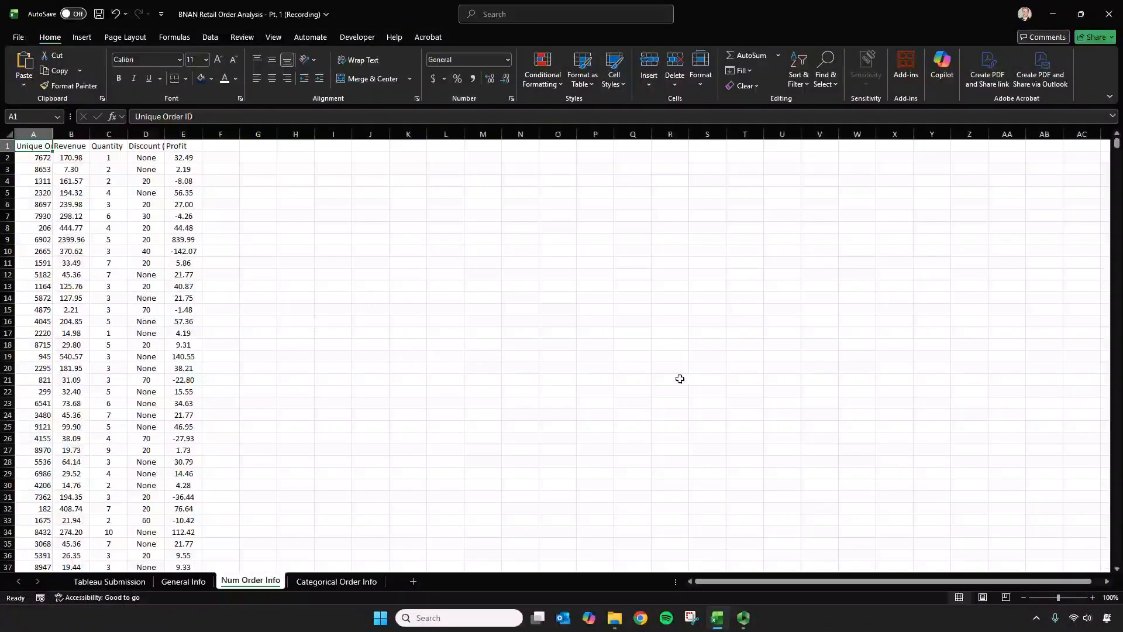
pyautogui.click(1090, 598)
pyautogui.click(1090, 598)
pyautogui.click(1090, 598)
pyautogui.click(1091, 597)
pyautogui.click(1090, 598)
pyautogui.moveTo(55, 141); pyautogui.dragTo(275, 137)
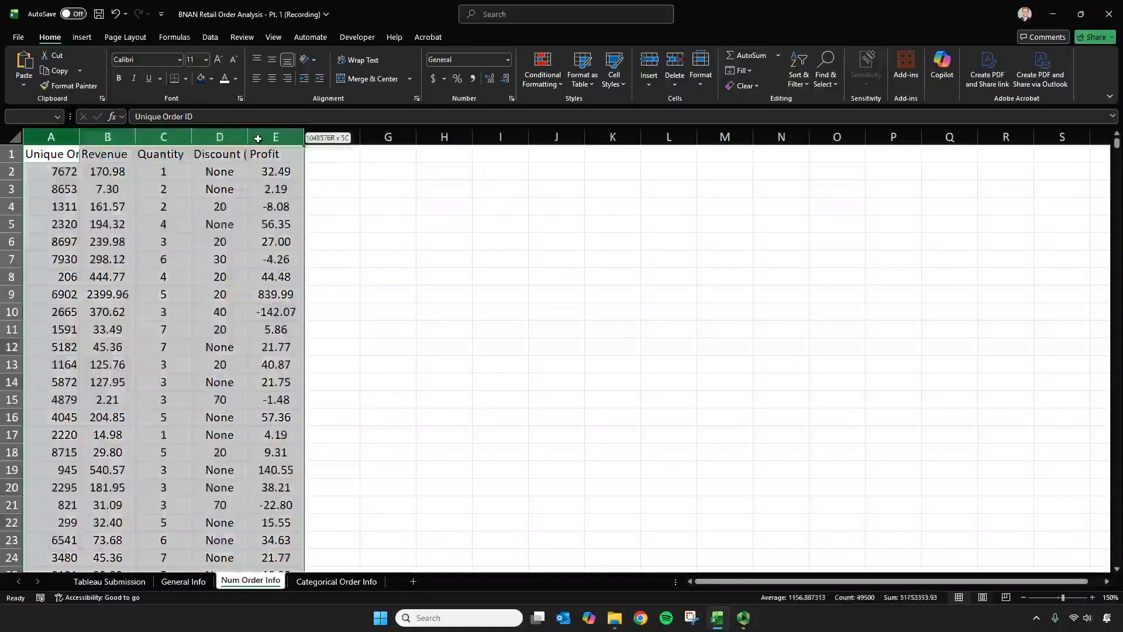
pyautogui.doubleClick(138, 133)
# Step: Format the Num Order Info header row from Unique Order ID to Profit with a dark blue fill and bold white text
pyautogui.moveTo(70, 154); pyautogui.dragTo(329, 155)
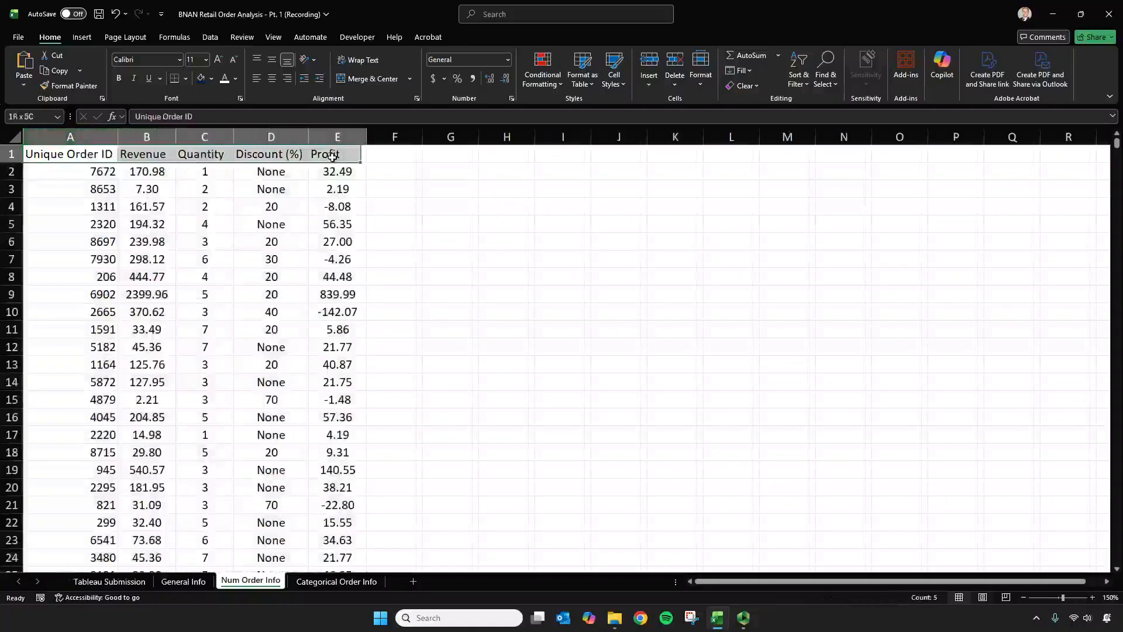
pyautogui.click(199, 83)
pyautogui.click(226, 82)
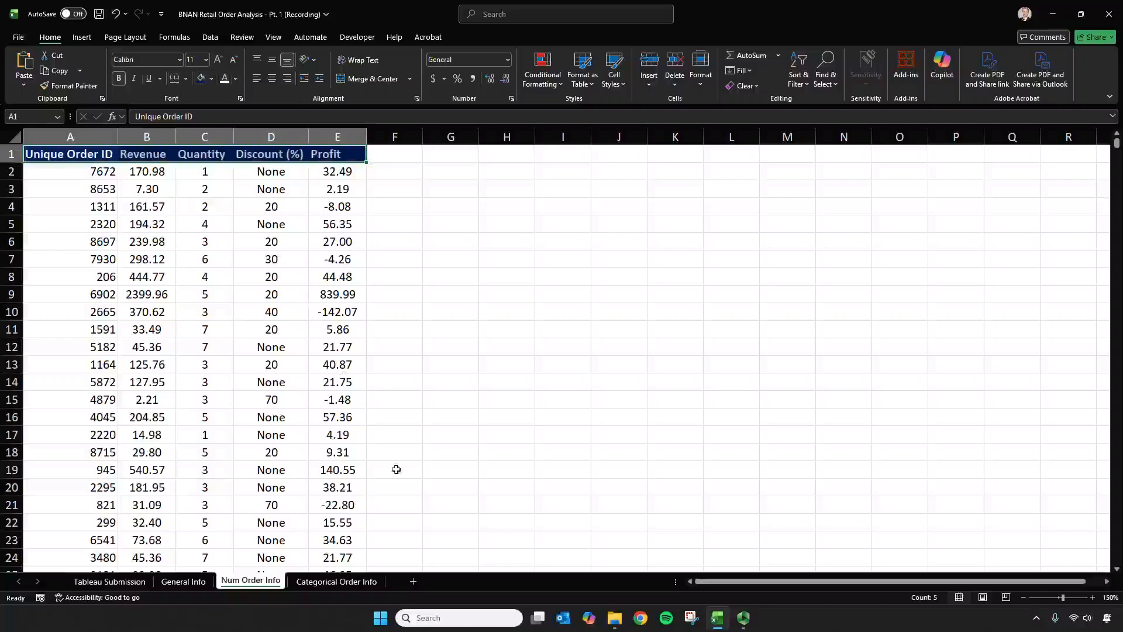
# Step: On the Categorical Order Info sheet, autofit the widths of the columns from Unique Order ID to Product Name
pyautogui.click(336, 581)
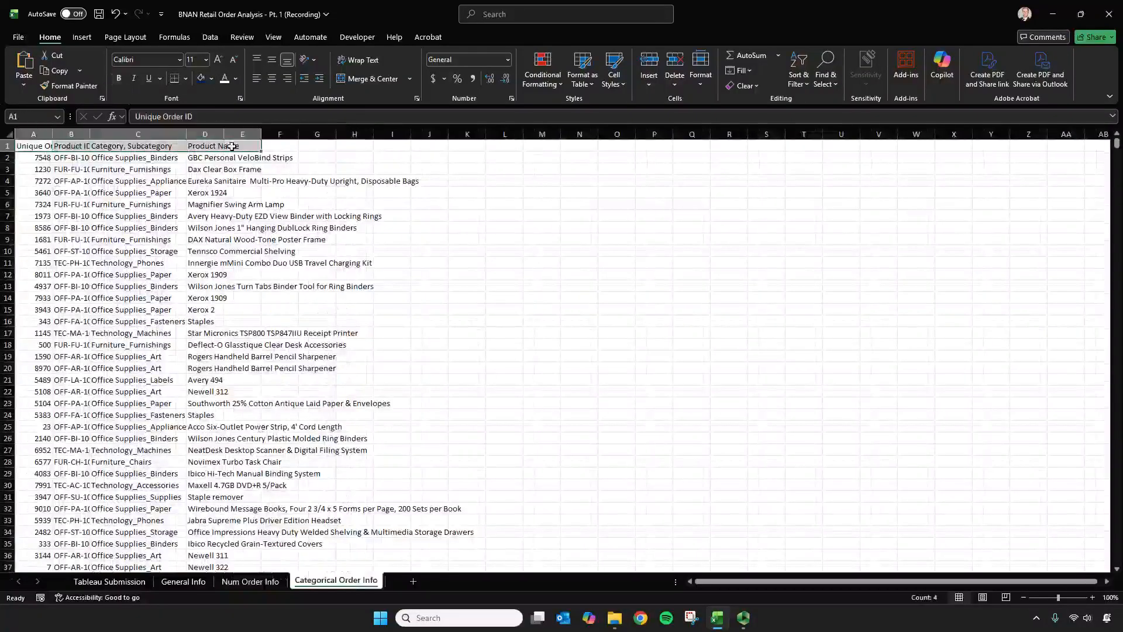
pyautogui.moveTo(33, 134); pyautogui.dragTo(189, 134)
pyautogui.doubleClick(186, 133)
pyautogui.keyDown('ctrl'); pyautogui.scroll(3, 328, 260); pyautogui.keyUp('ctrl')
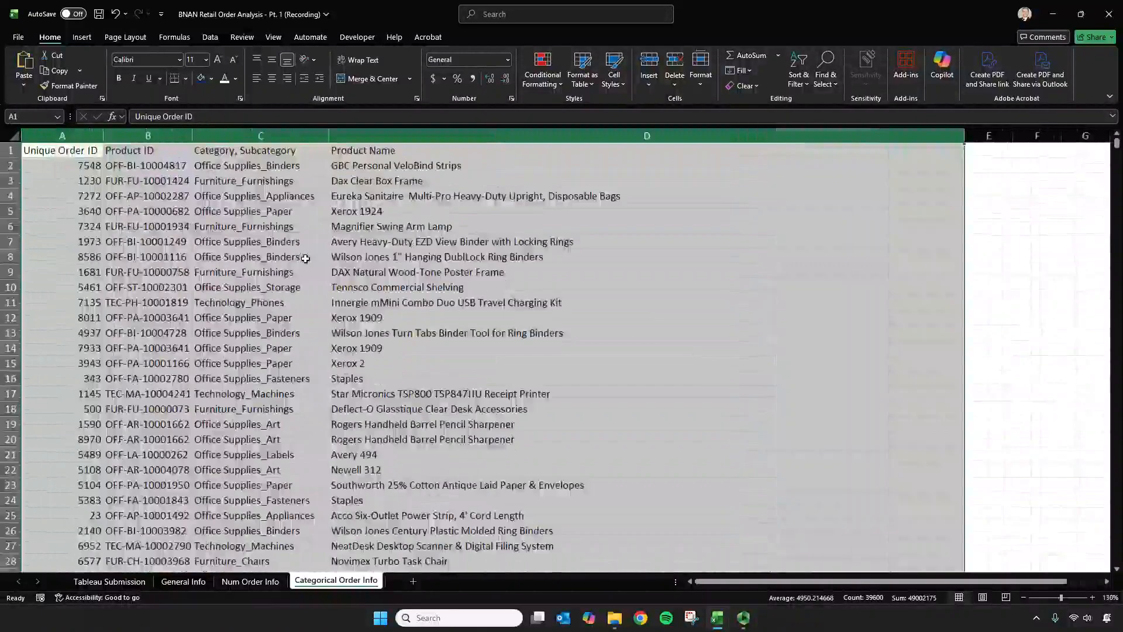
pyautogui.click(202, 79)
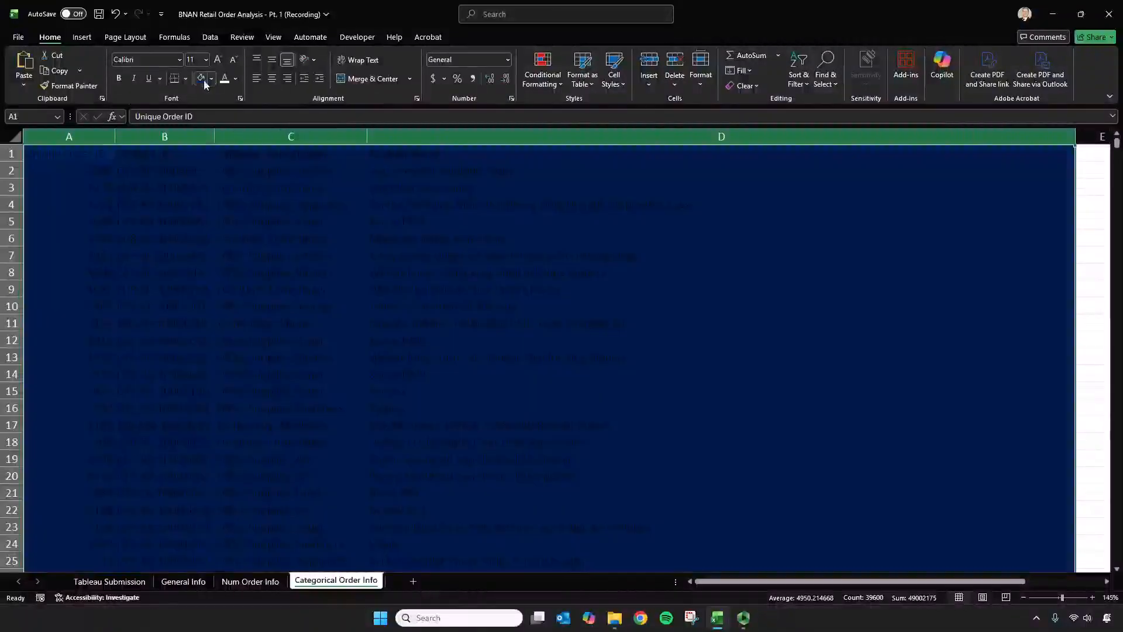
pyautogui.hotkey('ctrl', 'z')
pyautogui.click(131, 164)
# Step: Format the Categorical Order Info header row from Unique Order ID to Product Name with a dark blue fill and bold white text
pyautogui.moveTo(68, 153); pyautogui.dragTo(409, 153)
pyautogui.click(201, 80)
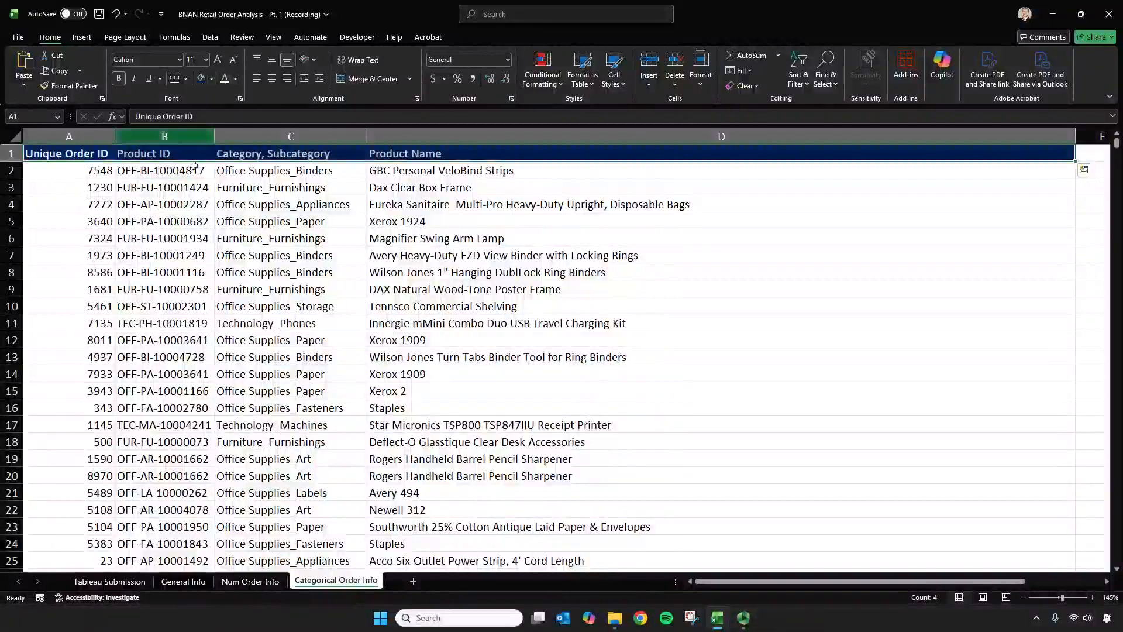
pyautogui.click(212, 242)
pyautogui.click(108, 155)
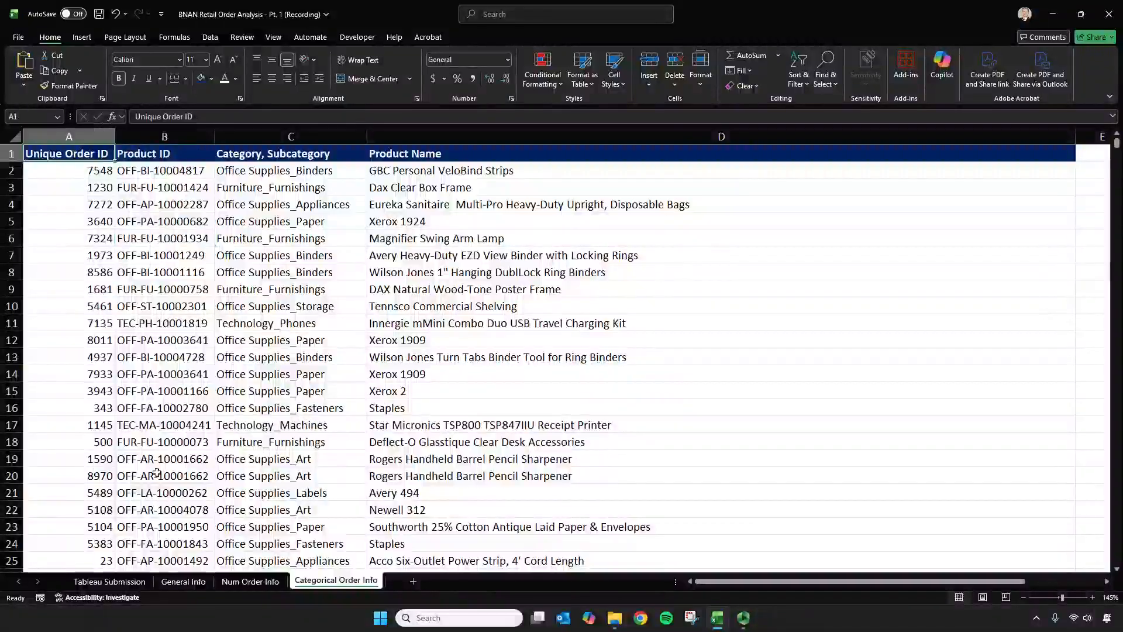
# Step: Review the Order Date, Ship Date, Ship Mode and Customer ID columns on the General Info sheet
pyautogui.click(127, 581)
pyautogui.click(183, 581)
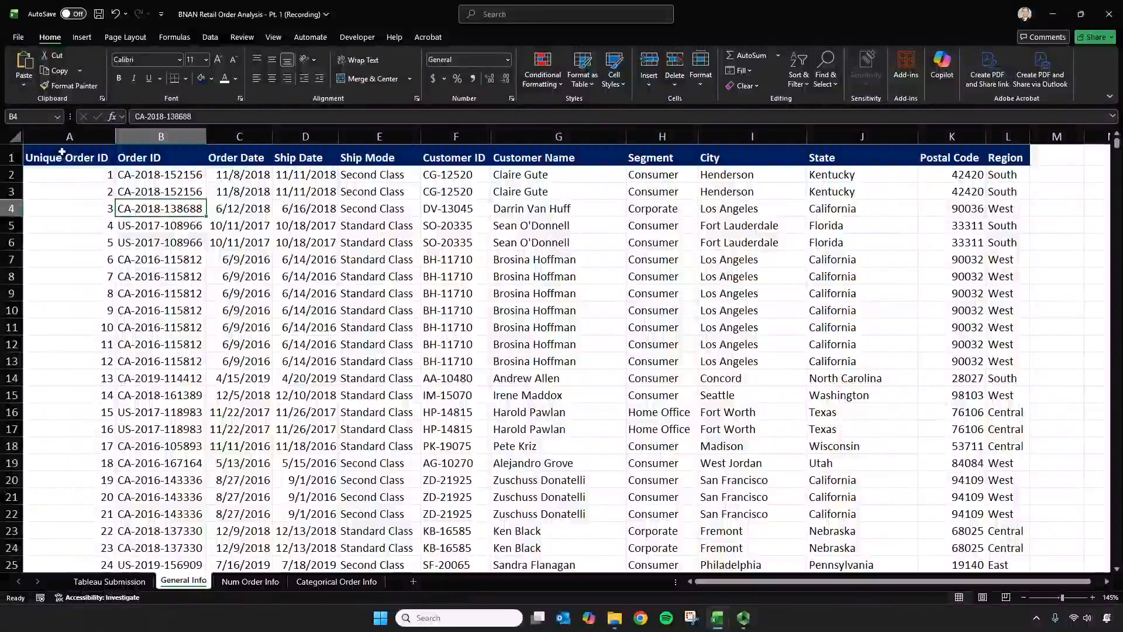
pyautogui.click(242, 135)
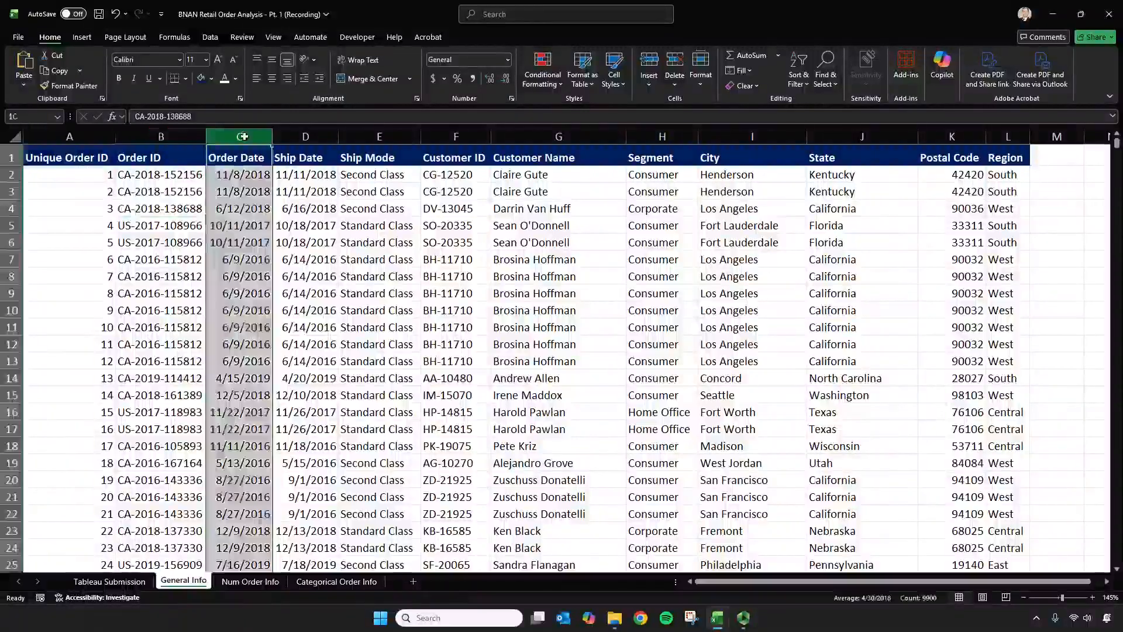
pyautogui.click(305, 135)
pyautogui.click(380, 136)
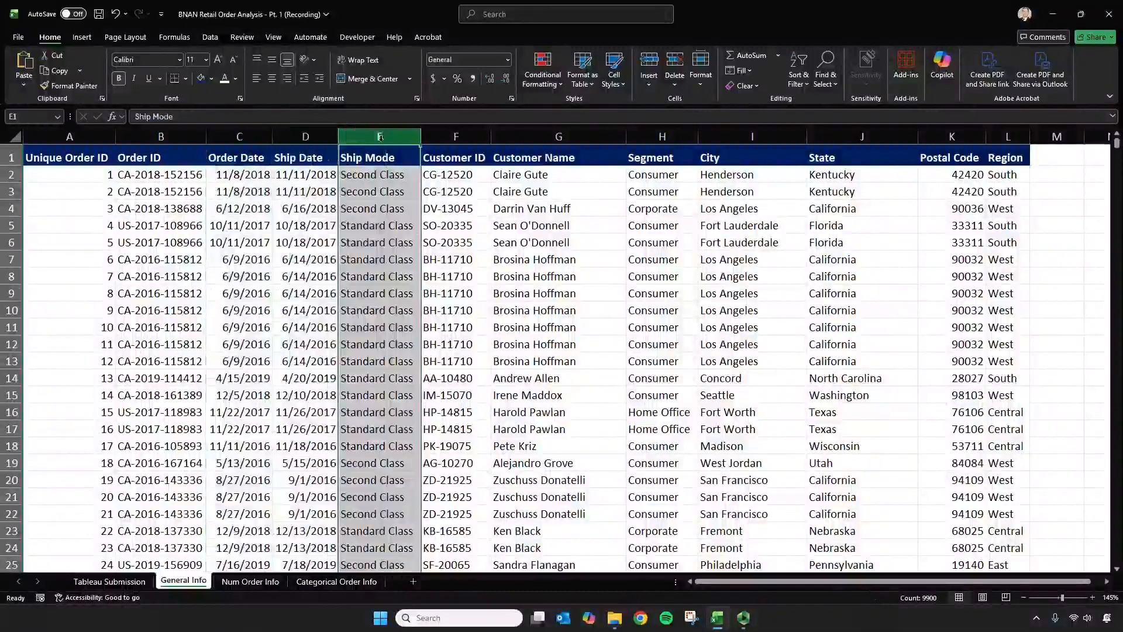
pyautogui.click(472, 137)
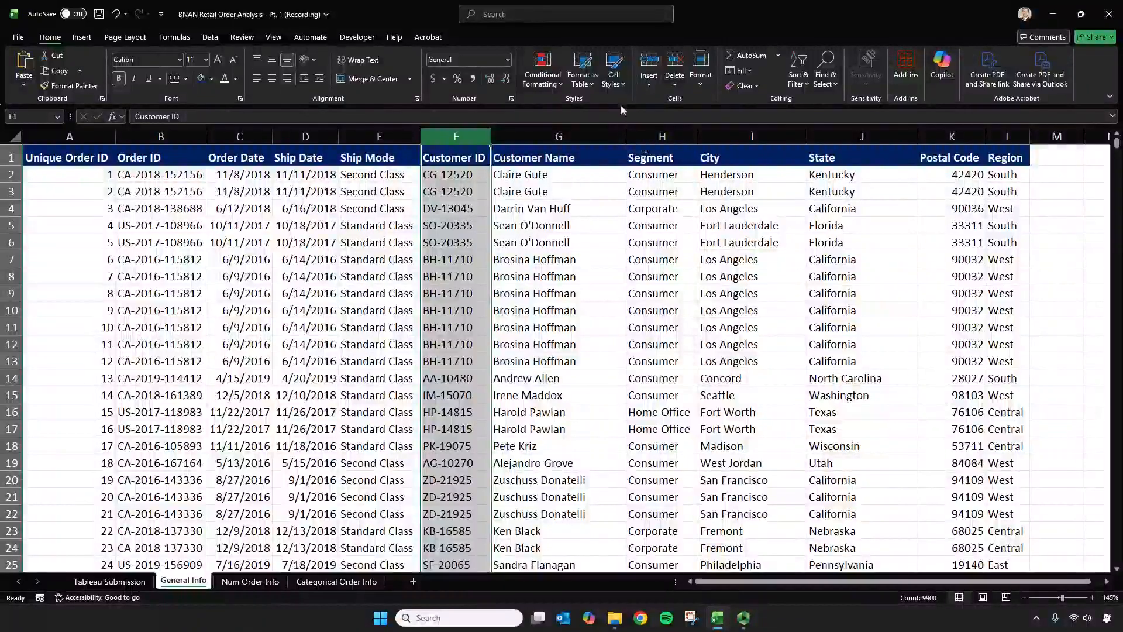
# Step: On the Num Order Info sheet, apply the Accounting number format to the Revenue and Profit columns
pyautogui.click(251, 580)
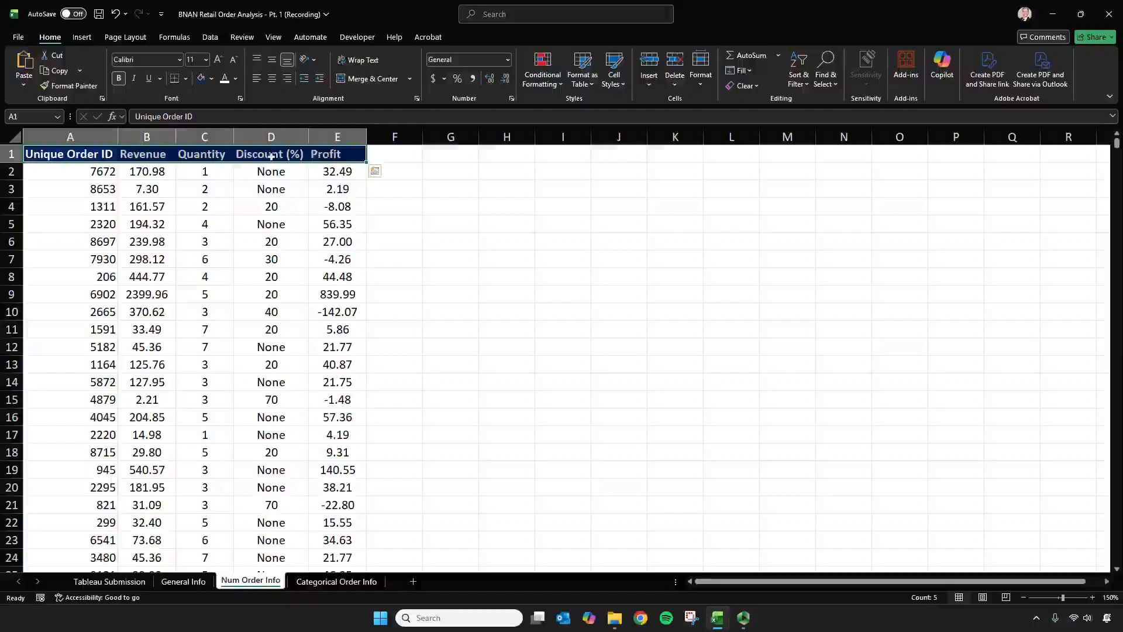
pyautogui.click(162, 155)
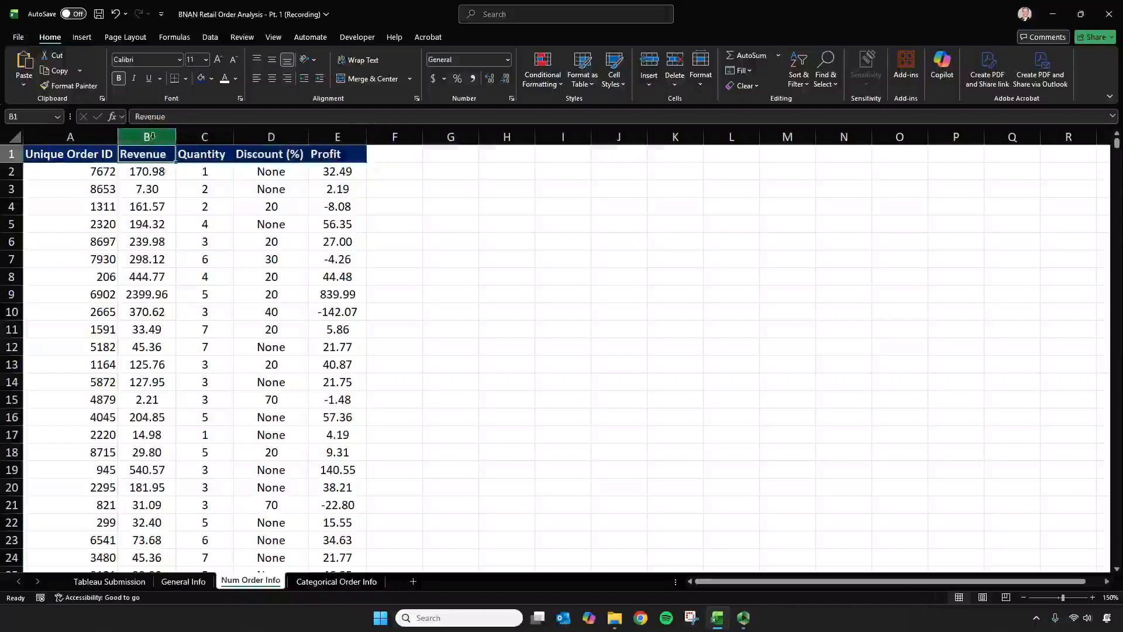
pyautogui.hotkey('ctrl', 'shift', 'Down')
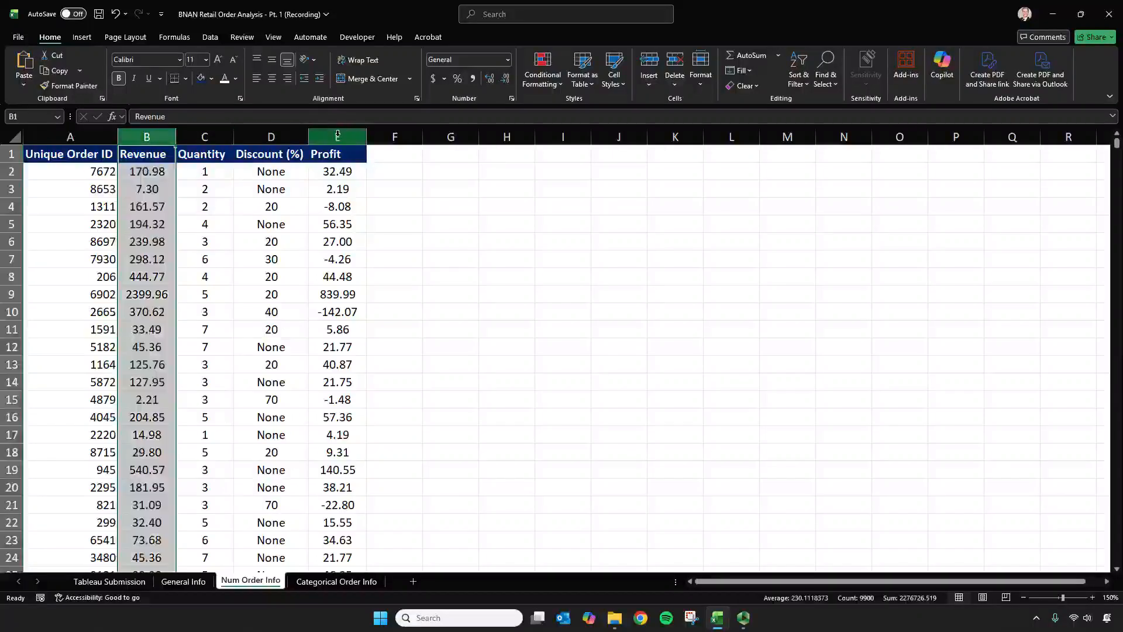
pyautogui.keyDown('ctrl'); pyautogui.click(337, 135); pyautogui.keyUp('ctrl')
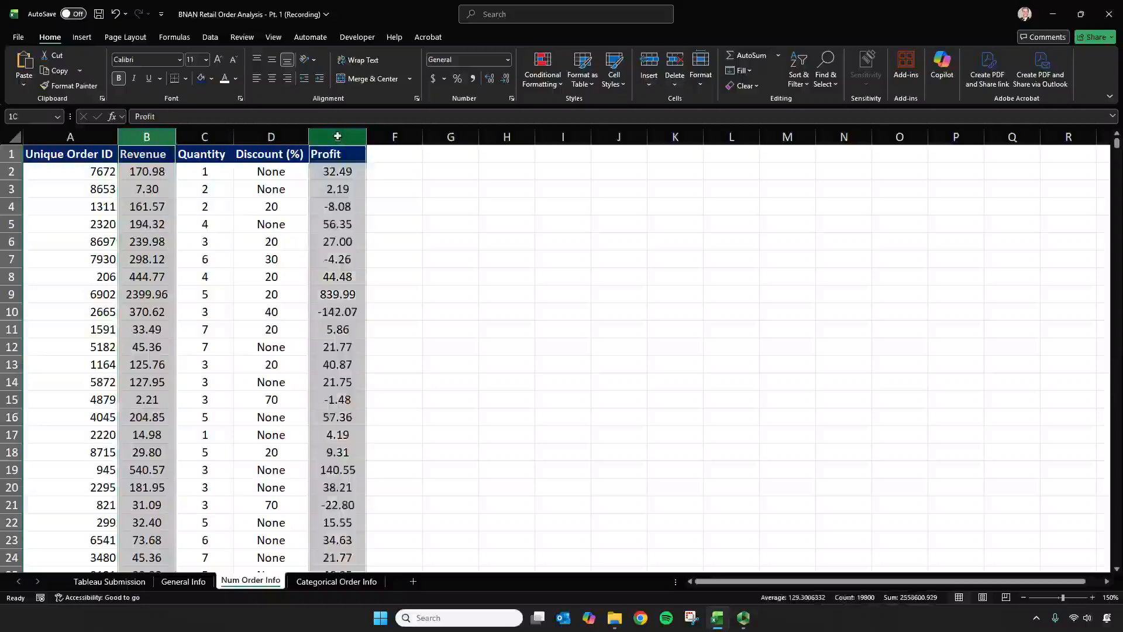
pyautogui.click(433, 80)
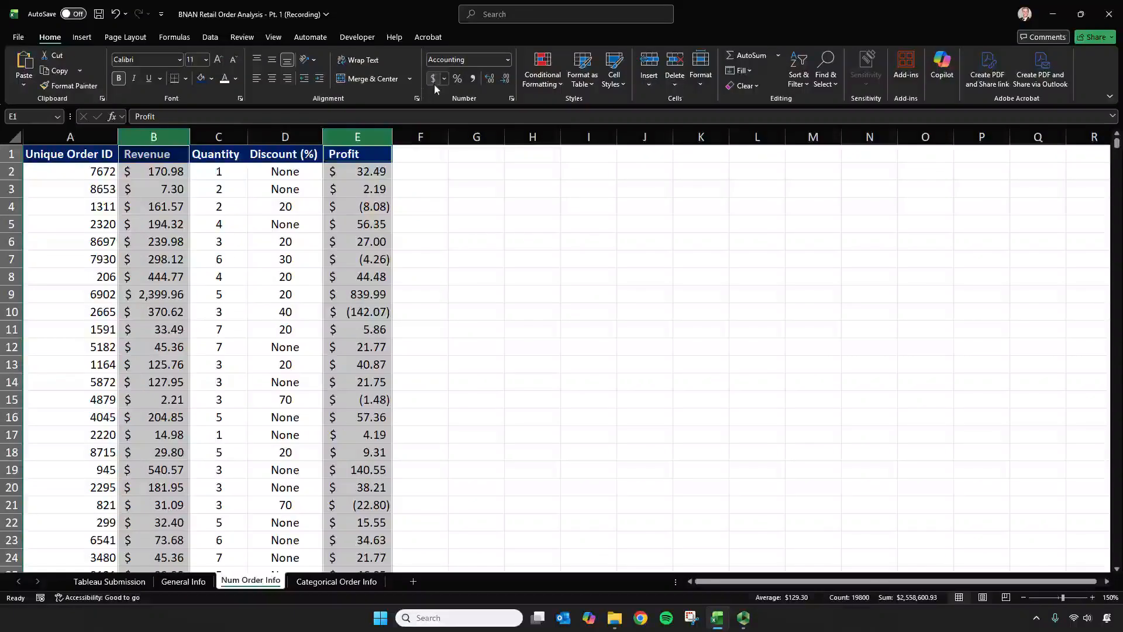
# Step: Try the Currency number format on the Revenue and Profit columns, and switch them back to Accounting
pyautogui.click(508, 60)
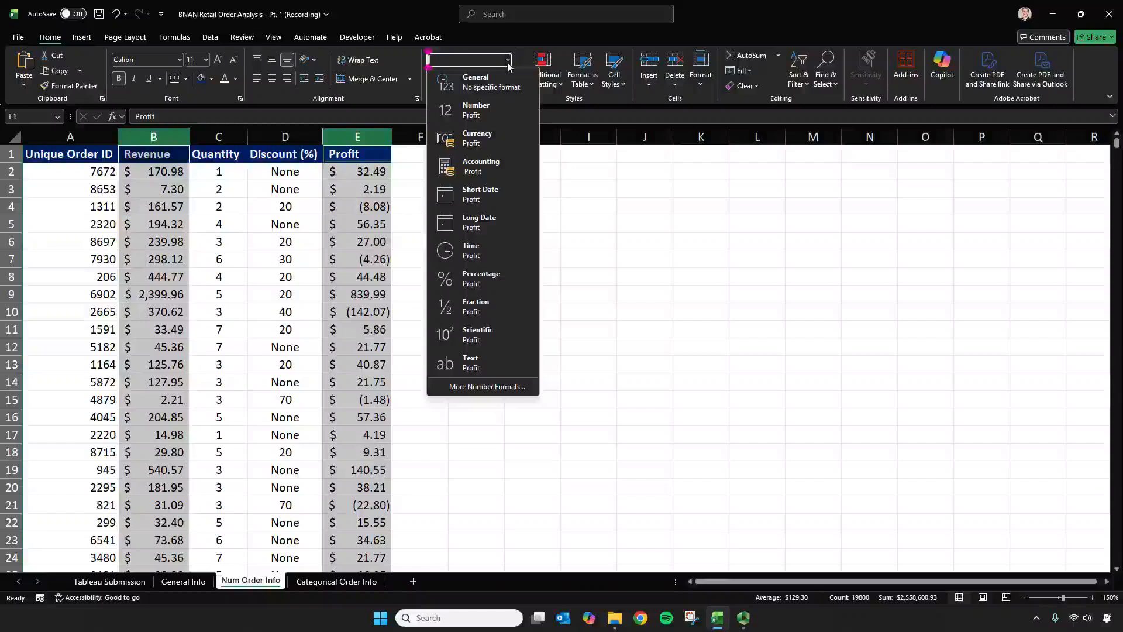
pyautogui.click(477, 138)
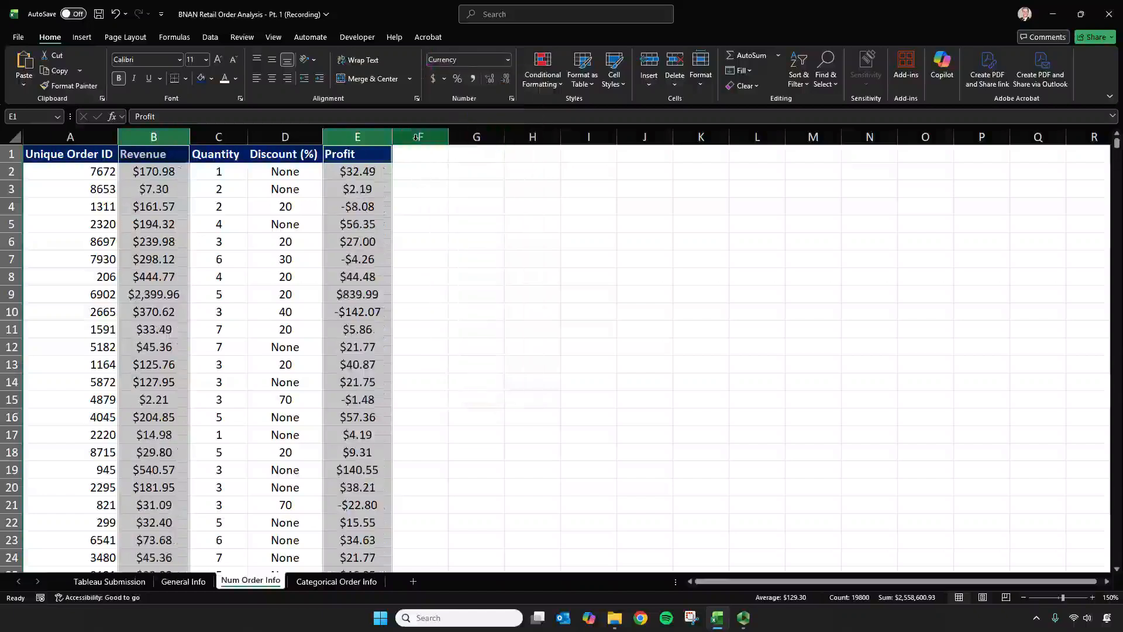
pyautogui.click(507, 60)
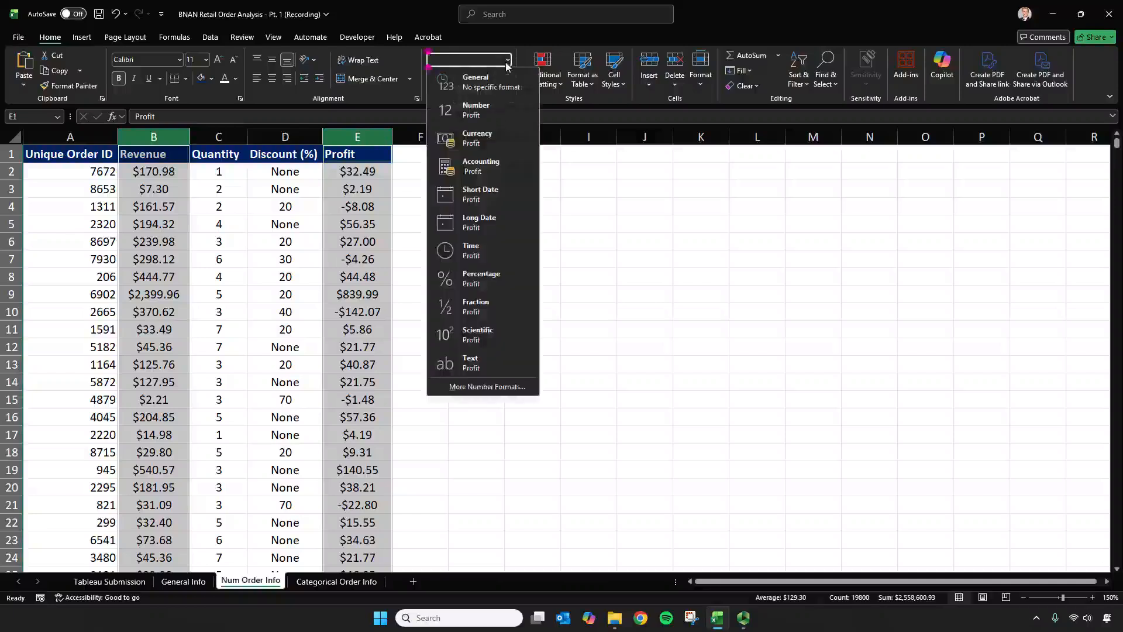
pyautogui.click(471, 166)
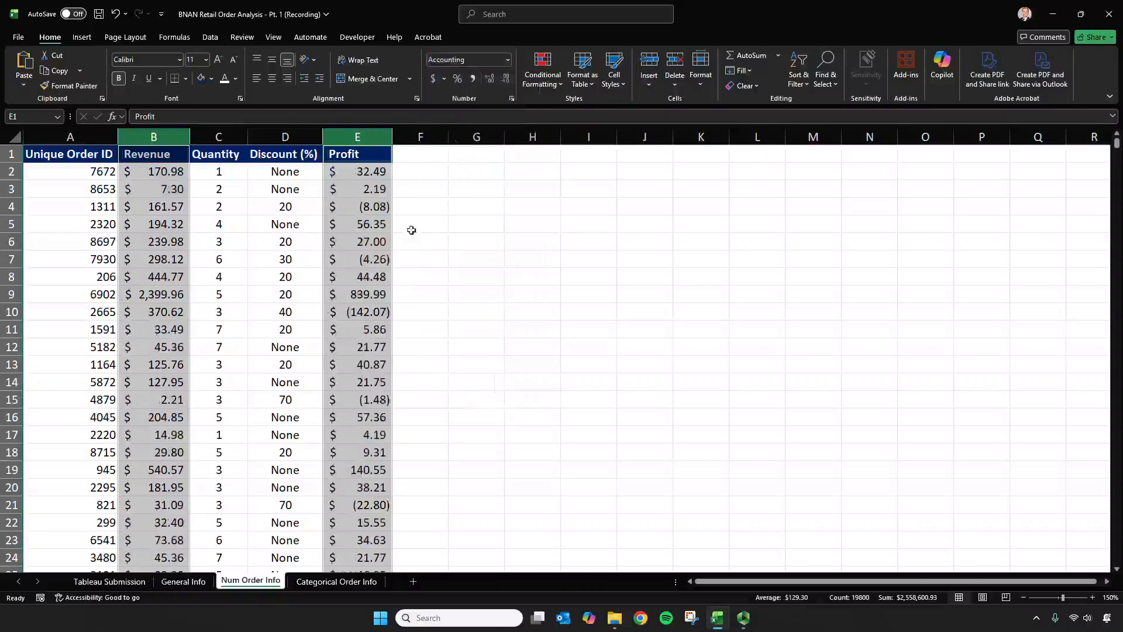
pyautogui.click(353, 294)
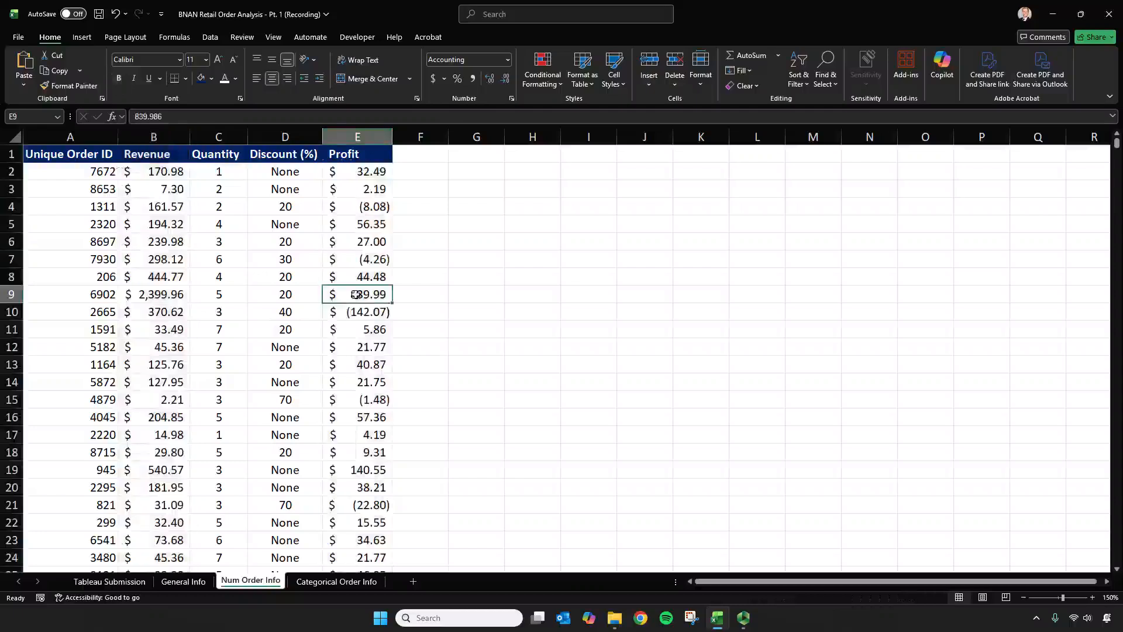
# Step: Add a Less Than conditional formatting rule to the Profit column that shows values below 0 with Red Text
pyautogui.click(374, 134)
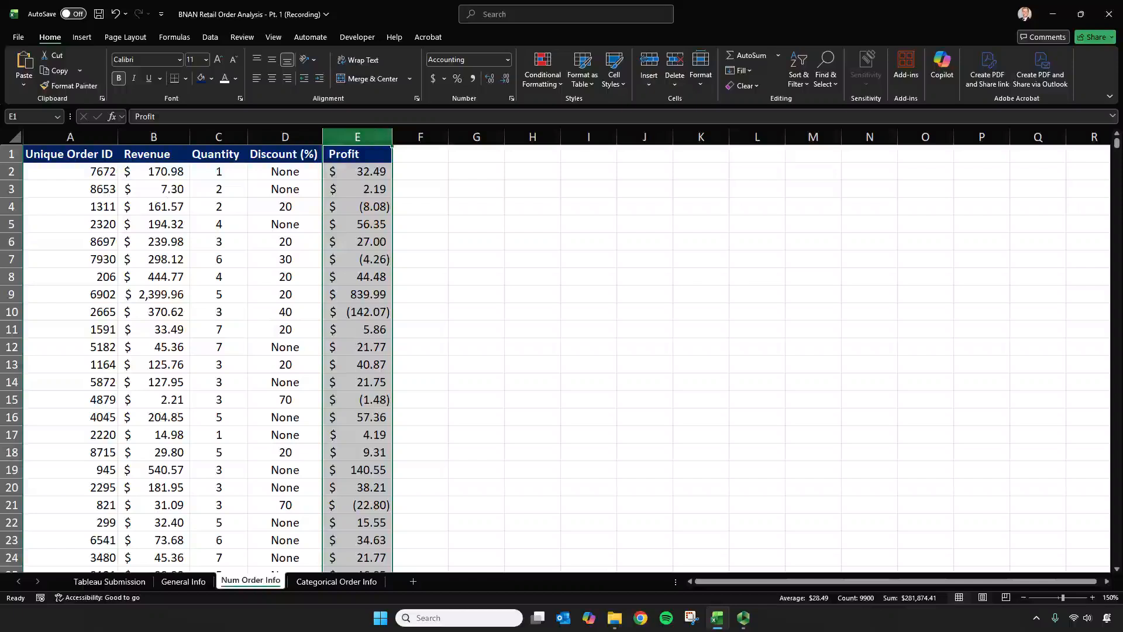
pyautogui.click(476, 346)
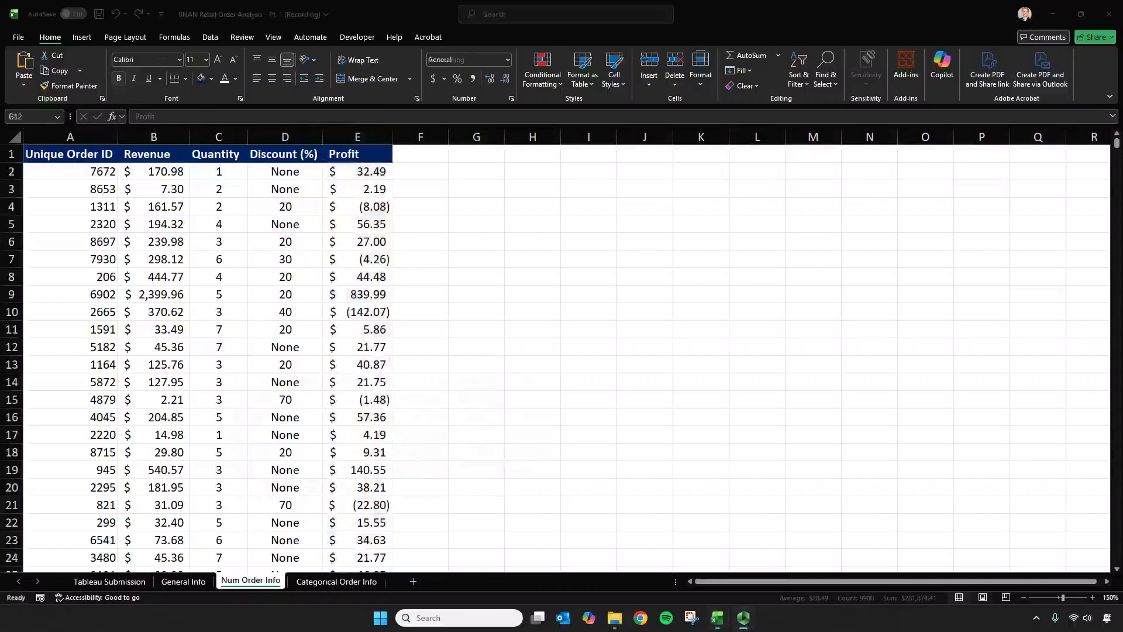
pyautogui.click(349, 134)
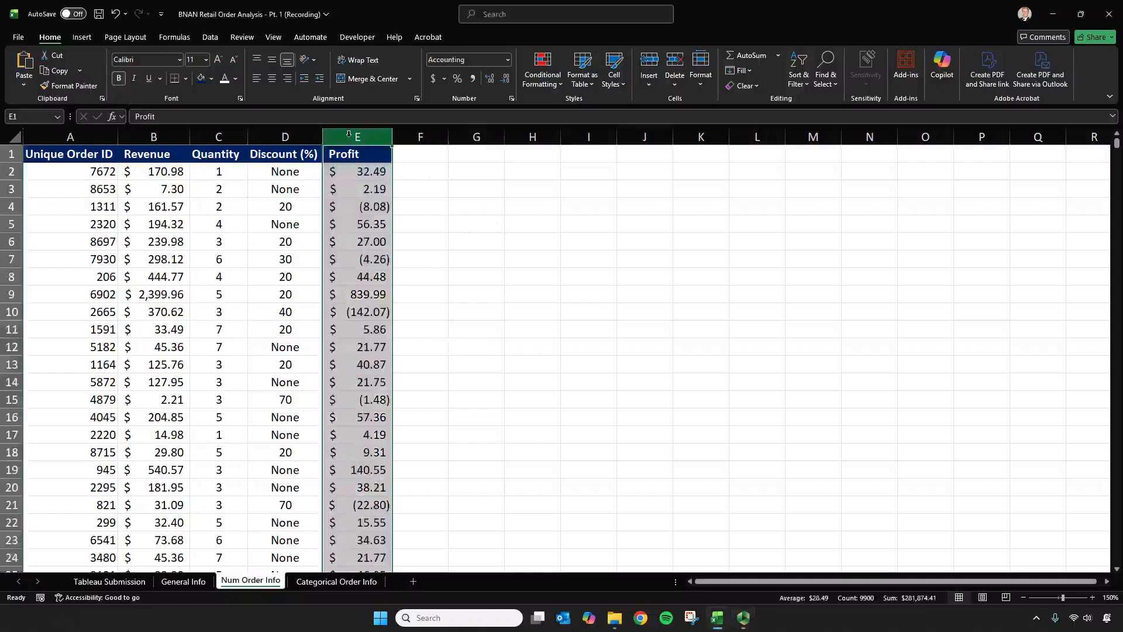
pyautogui.click(544, 64)
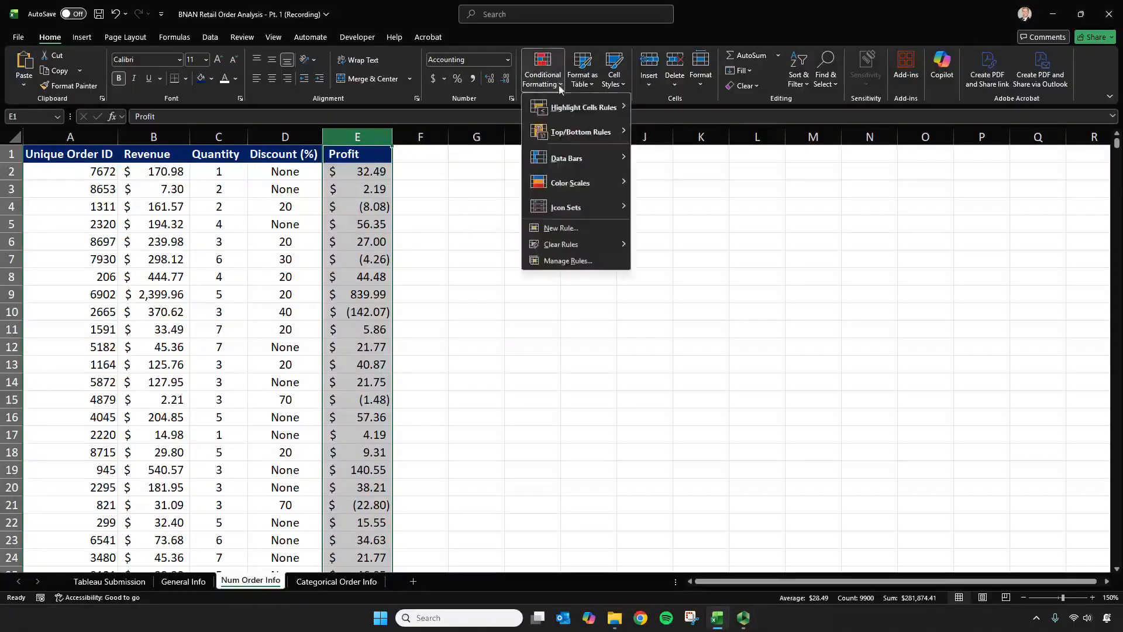
pyautogui.moveTo(565, 107)
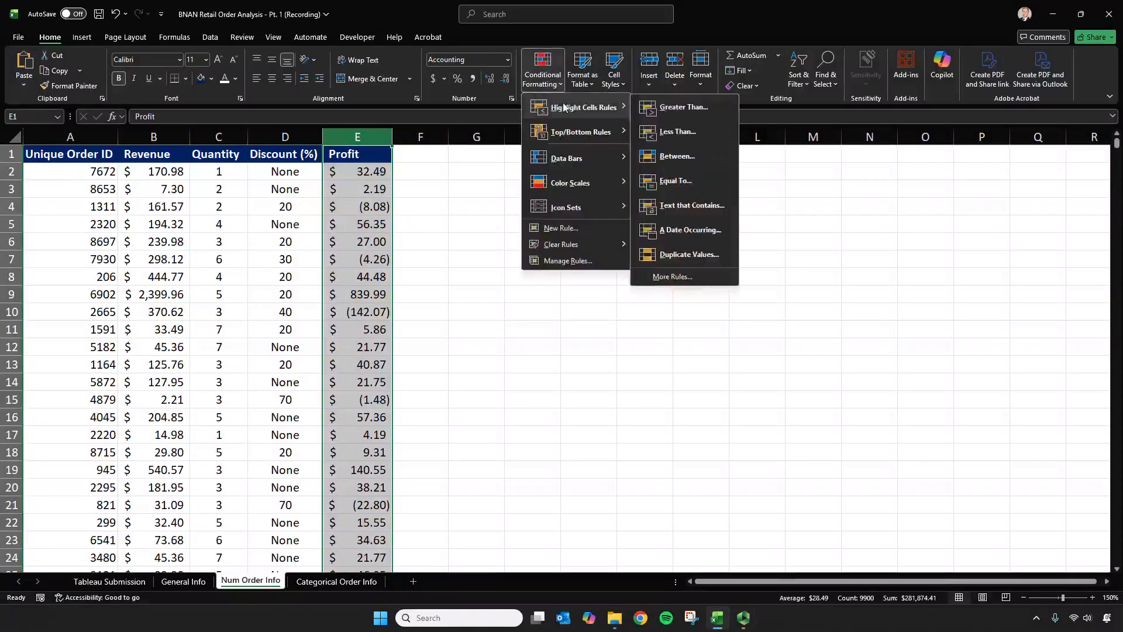
pyautogui.click(689, 133)
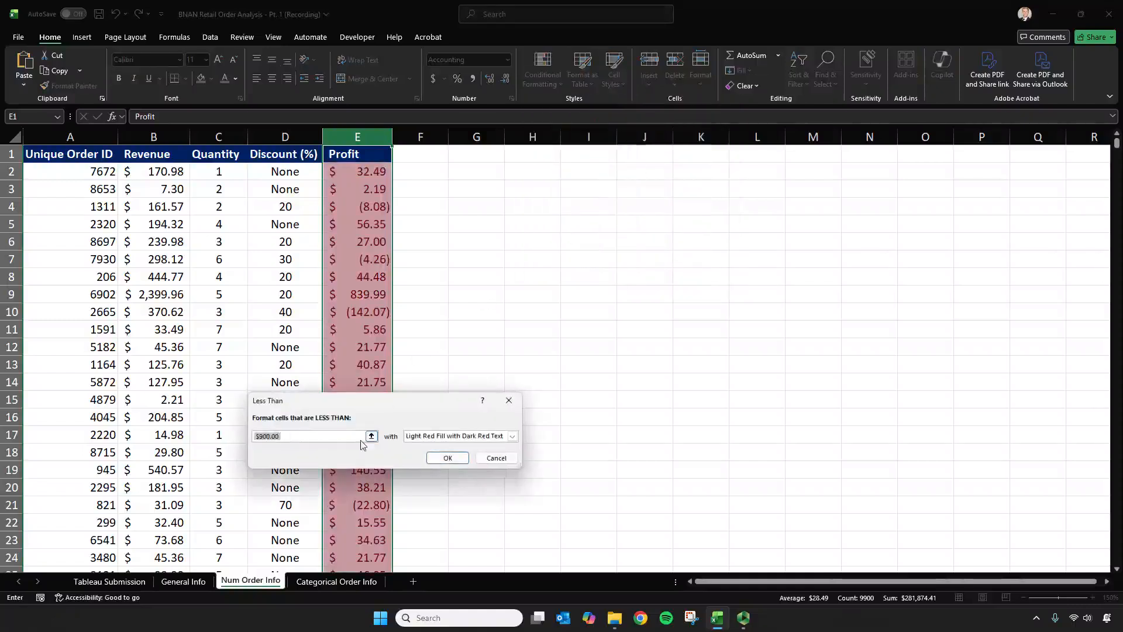
pyautogui.write('0')
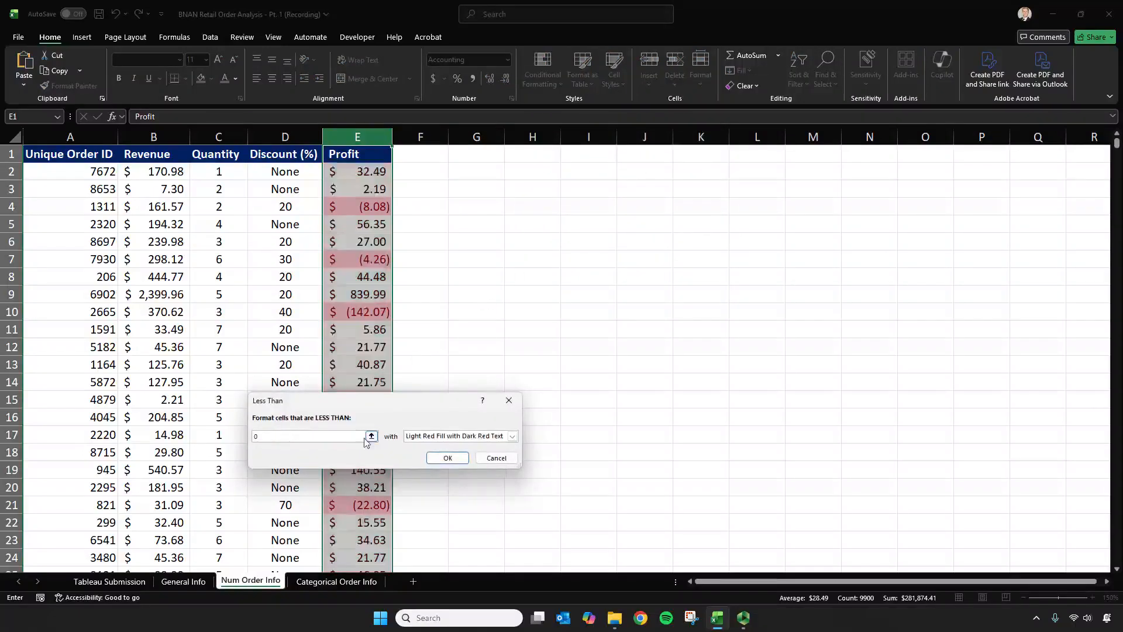
pyautogui.click(472, 436)
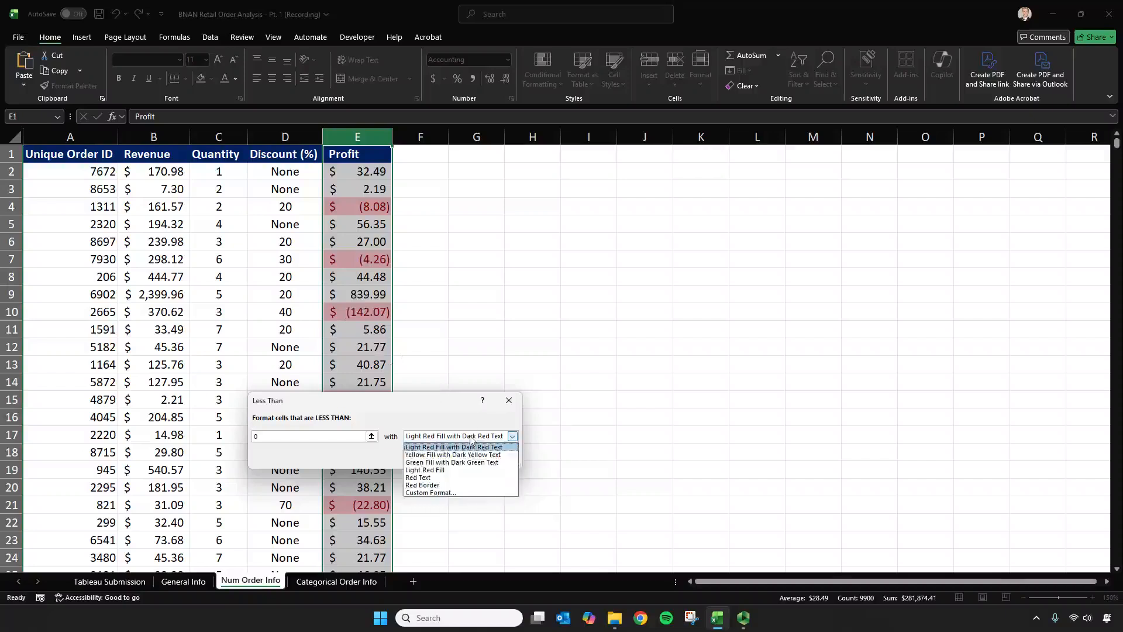
pyautogui.click(458, 476)
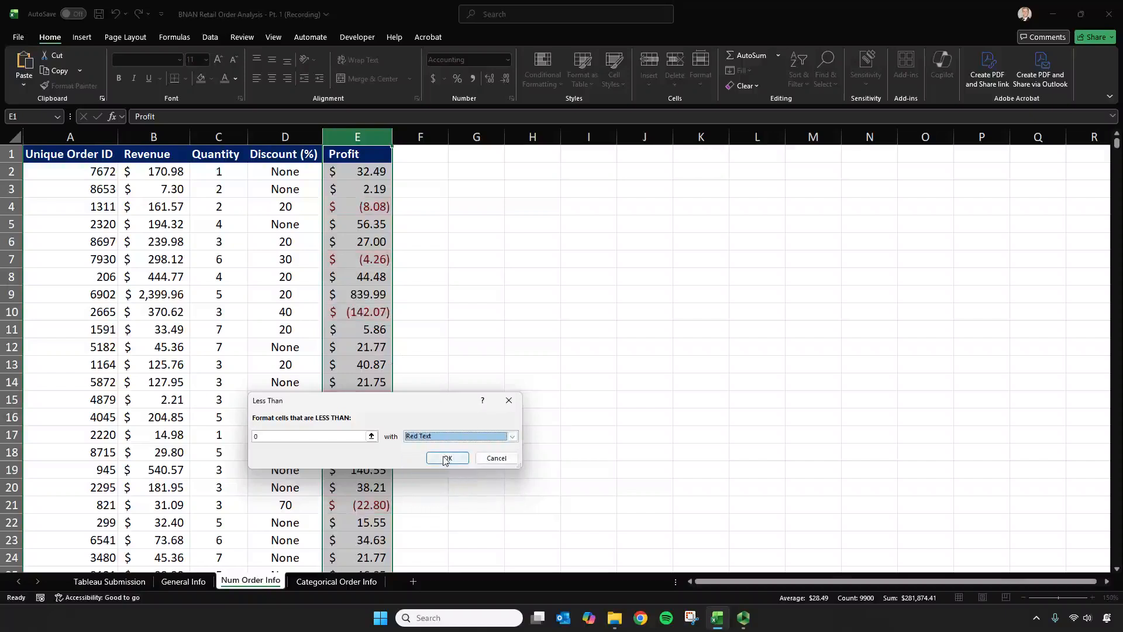
pyautogui.click(446, 457)
pyautogui.click(419, 224)
pyautogui.click(368, 207)
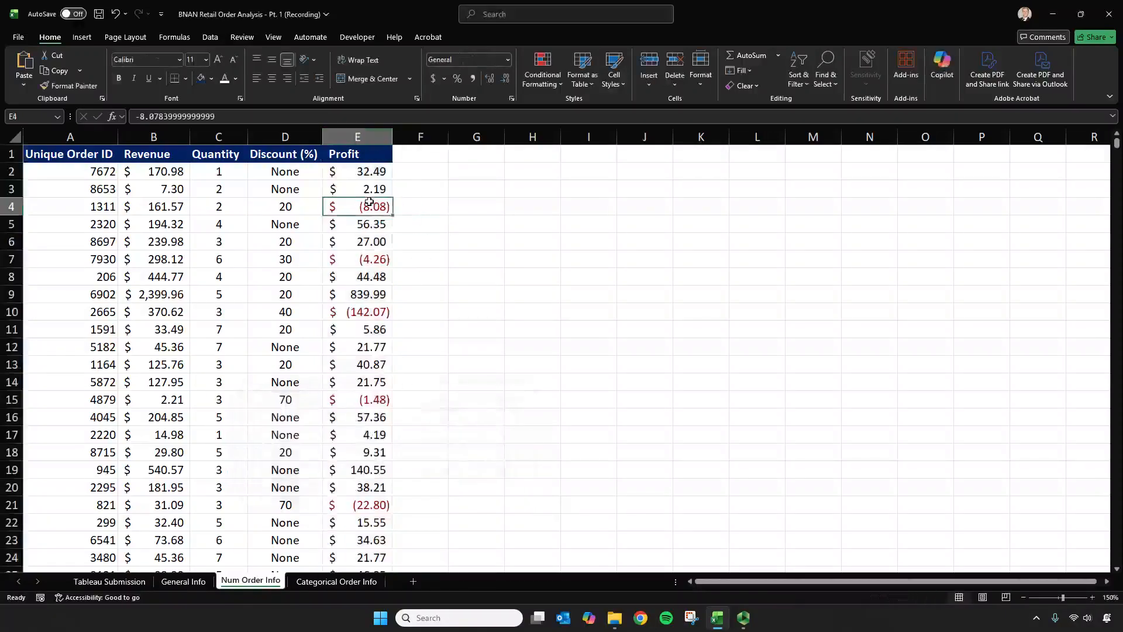
pyautogui.click(368, 259)
pyautogui.click(368, 312)
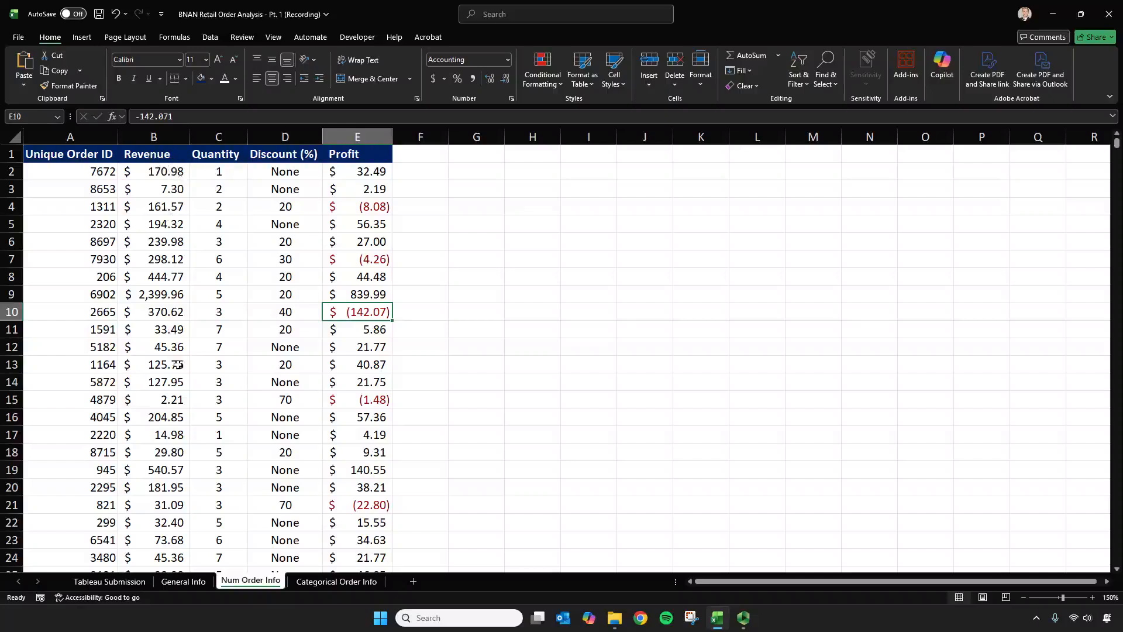
# Step: Add a Price column header in cell F1, beside Profit
pyautogui.click(429, 157)
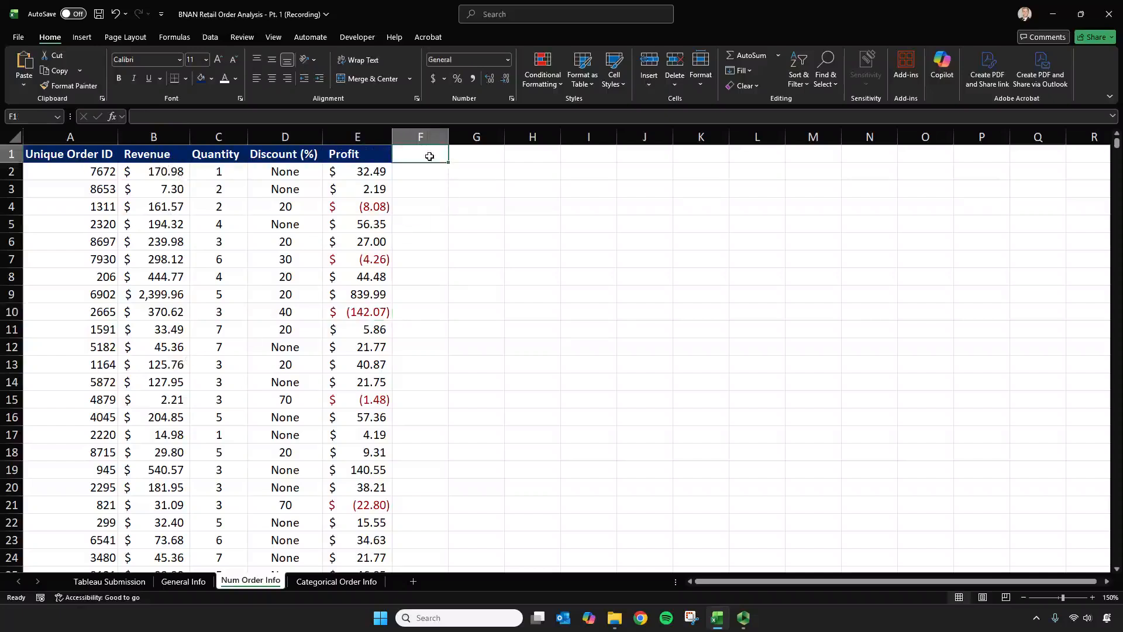
pyautogui.write('Price')
pyautogui.press('Return')
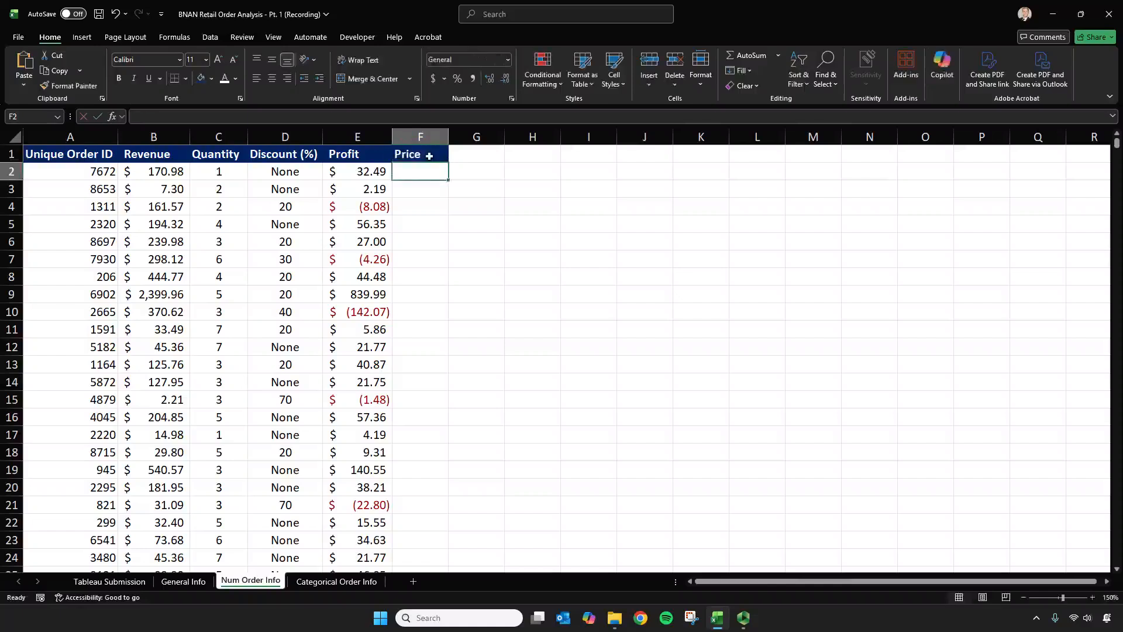
# Step: In F2, calculate the price as revenue divided by quantity with the formula =B2/C2
pyautogui.write('=')
pyautogui.press('Left')
pyautogui.press('Left')
pyautogui.press('Left')
pyautogui.press('Left')
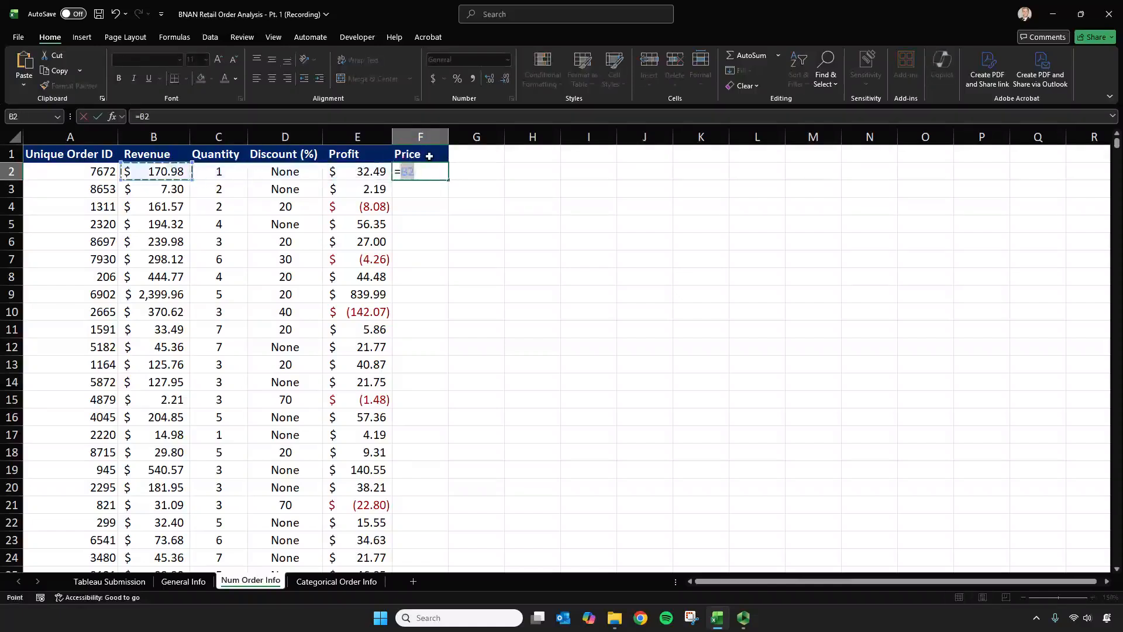
pyautogui.write('/')
pyautogui.press('Left')
pyautogui.press('Left')
pyautogui.press('Left')
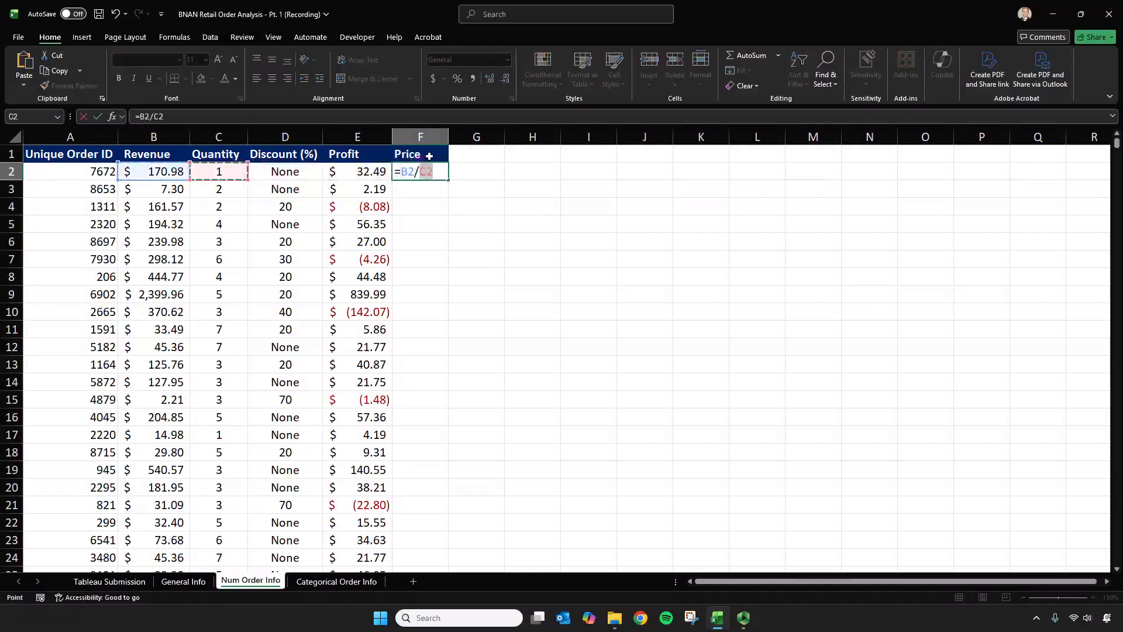
pyautogui.press('Return')
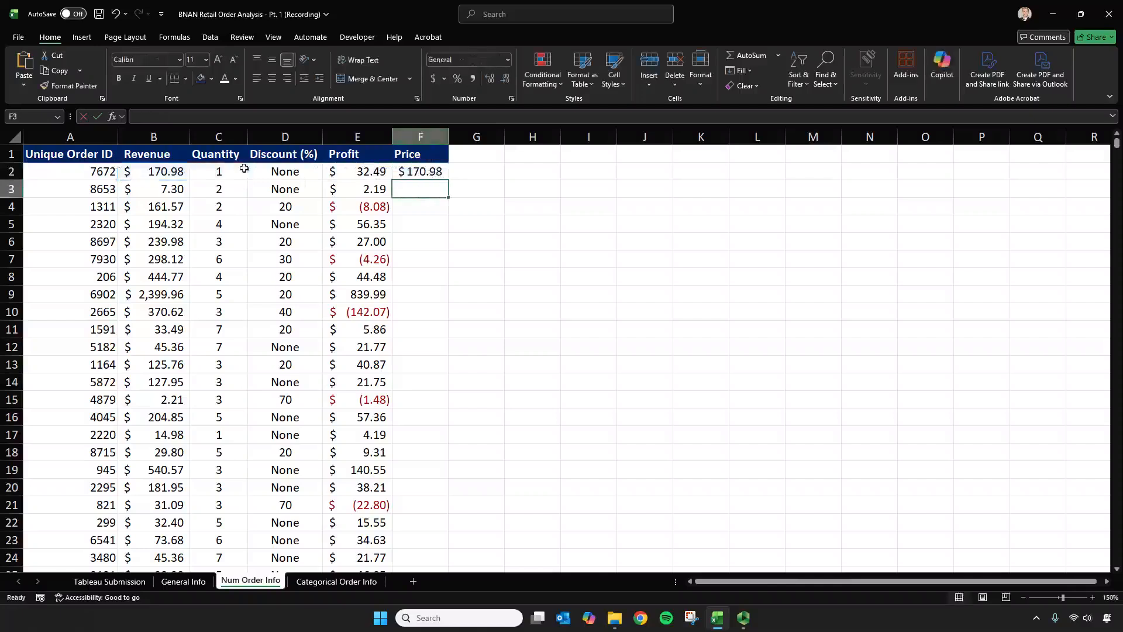
# Step: Check the Revenue and Quantity inputs, and fill the F2 price formula down to every order row
pyautogui.click(168, 170)
pyautogui.click(164, 205)
pyautogui.click(161, 190)
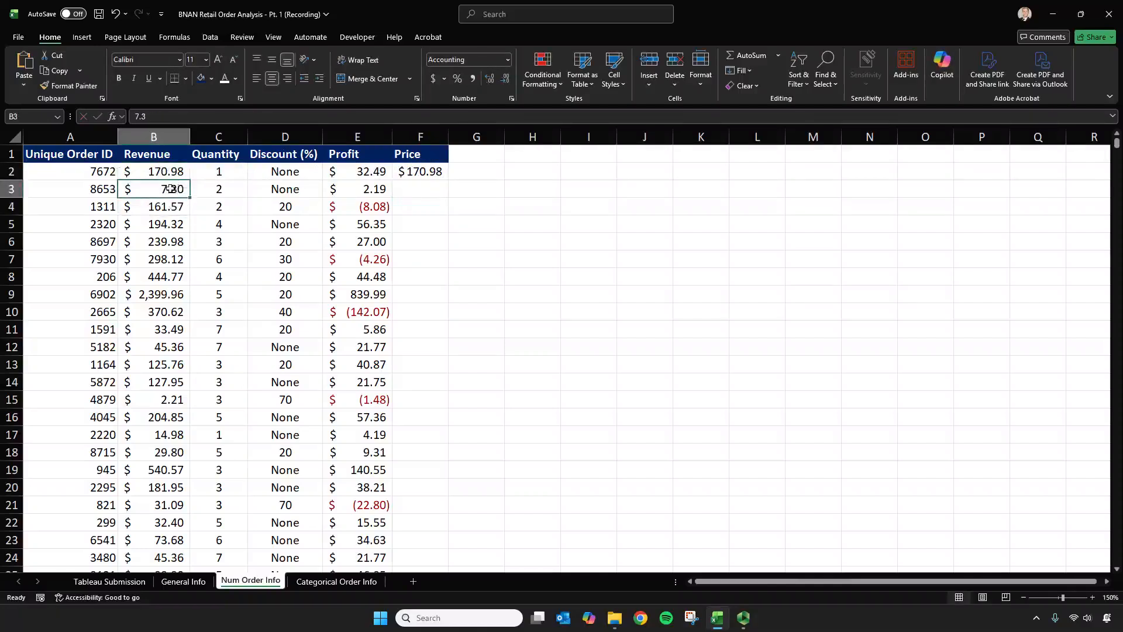
pyautogui.click(209, 191)
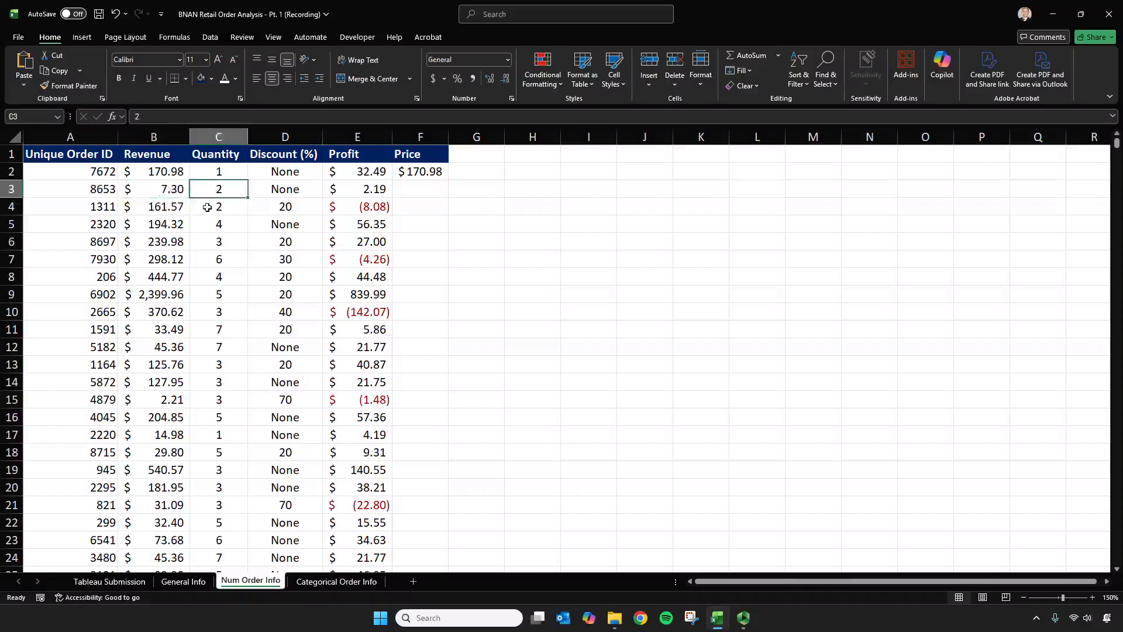
pyautogui.click(438, 174)
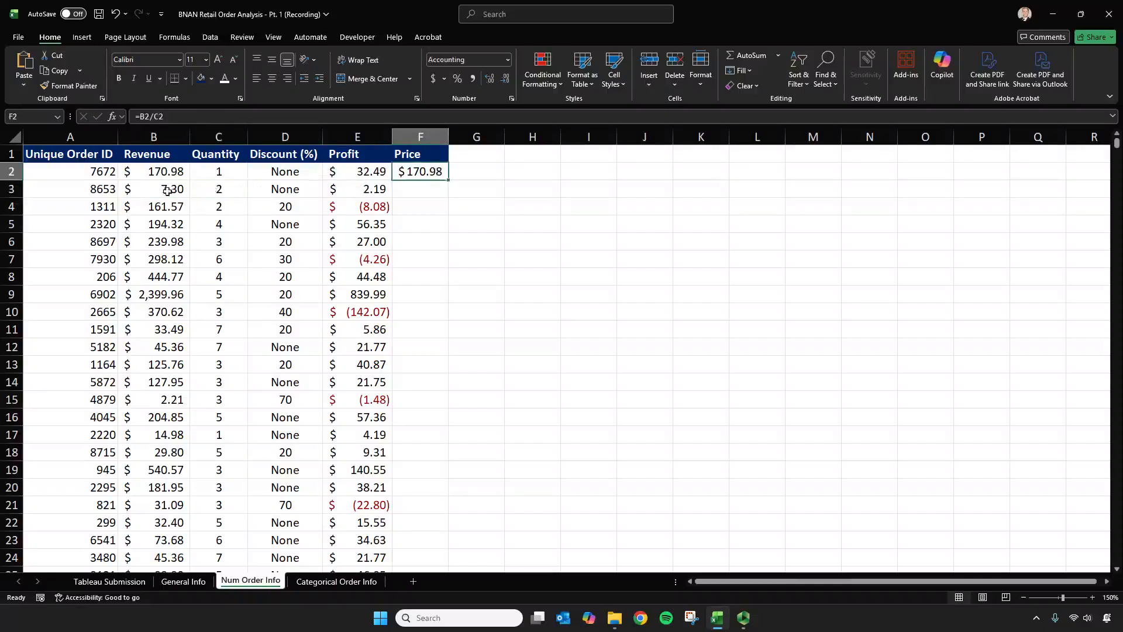
pyautogui.doubleClick(450, 181)
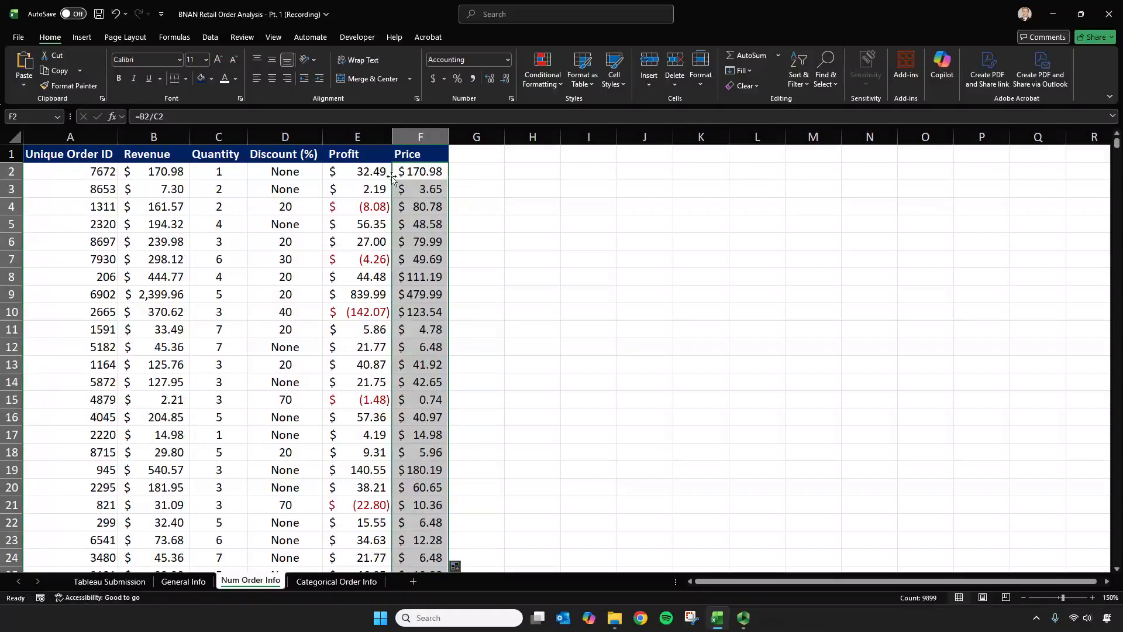
# Step: Add a Cost column header in G1 and check the Price, Profit and Revenue columns it relates to
pyautogui.click(473, 153)
pyautogui.write('C')
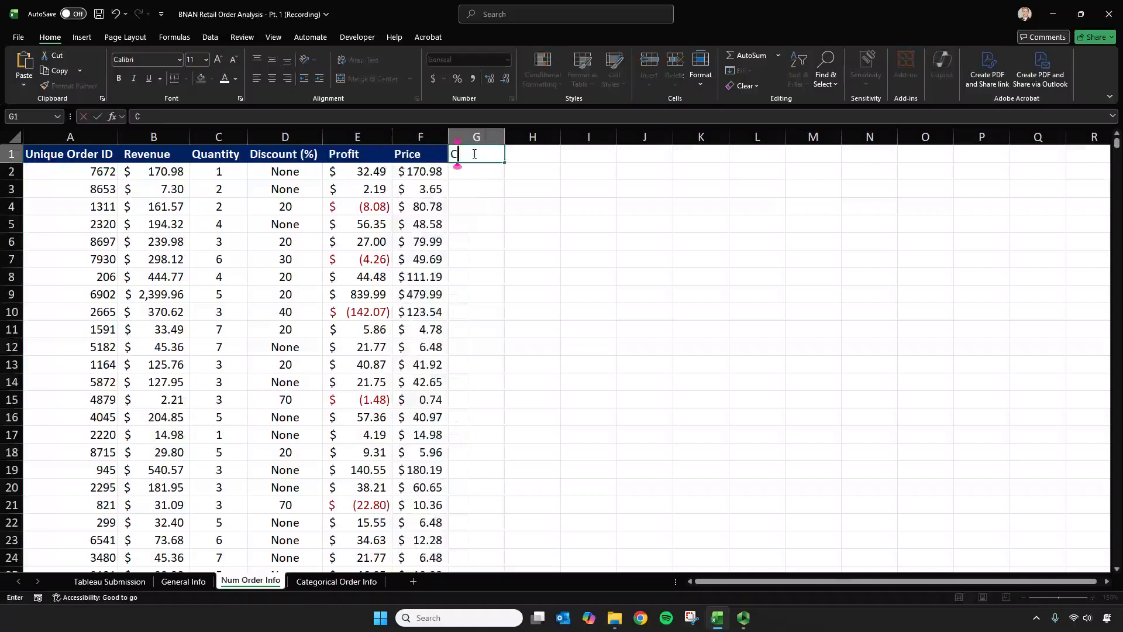
pyautogui.write('ost')
pyautogui.press('Return')
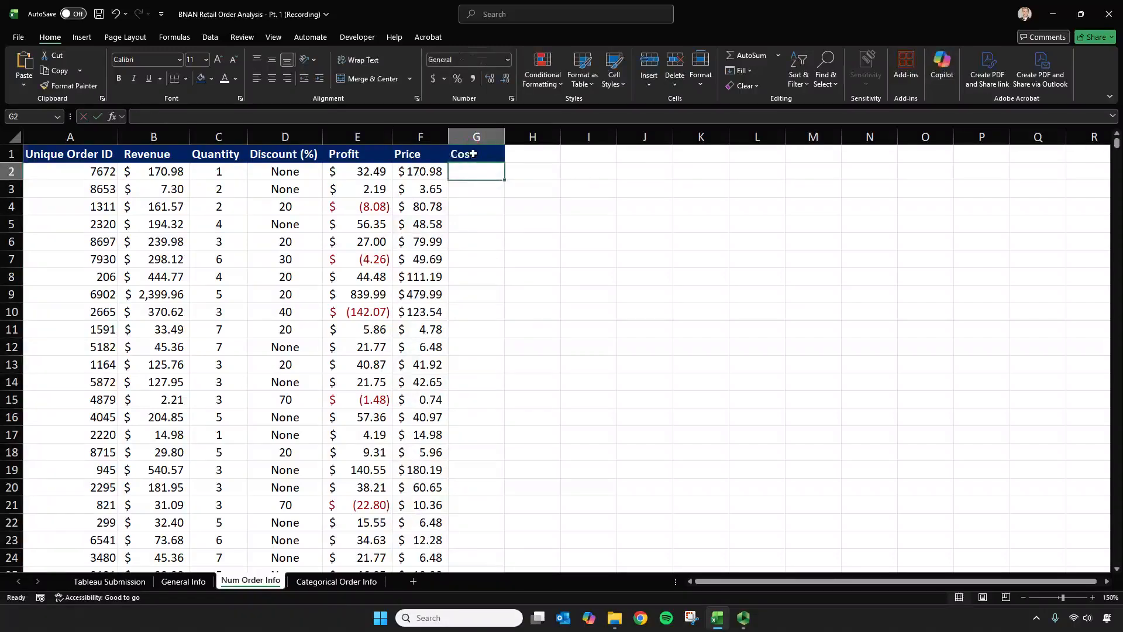
pyautogui.click(414, 155)
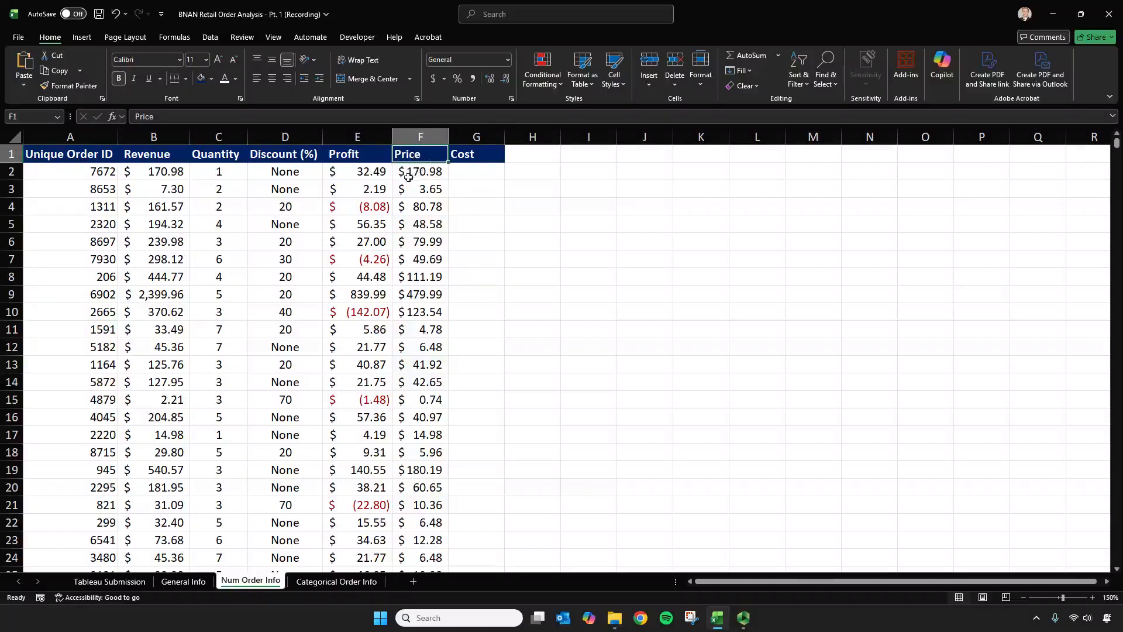
pyautogui.click(362, 156)
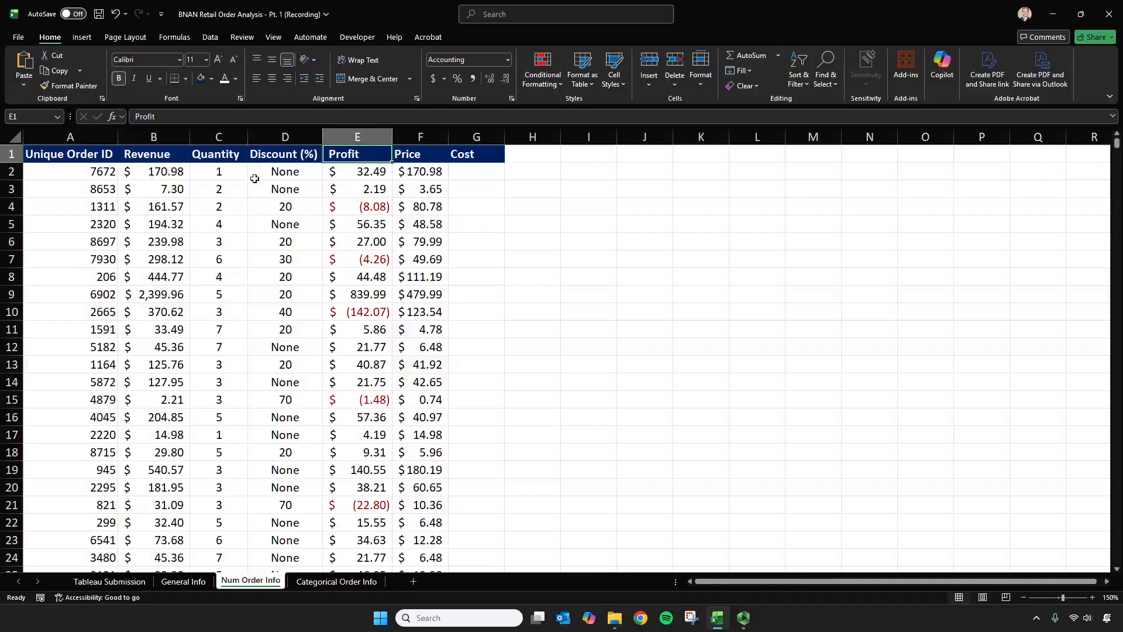
pyautogui.click(165, 157)
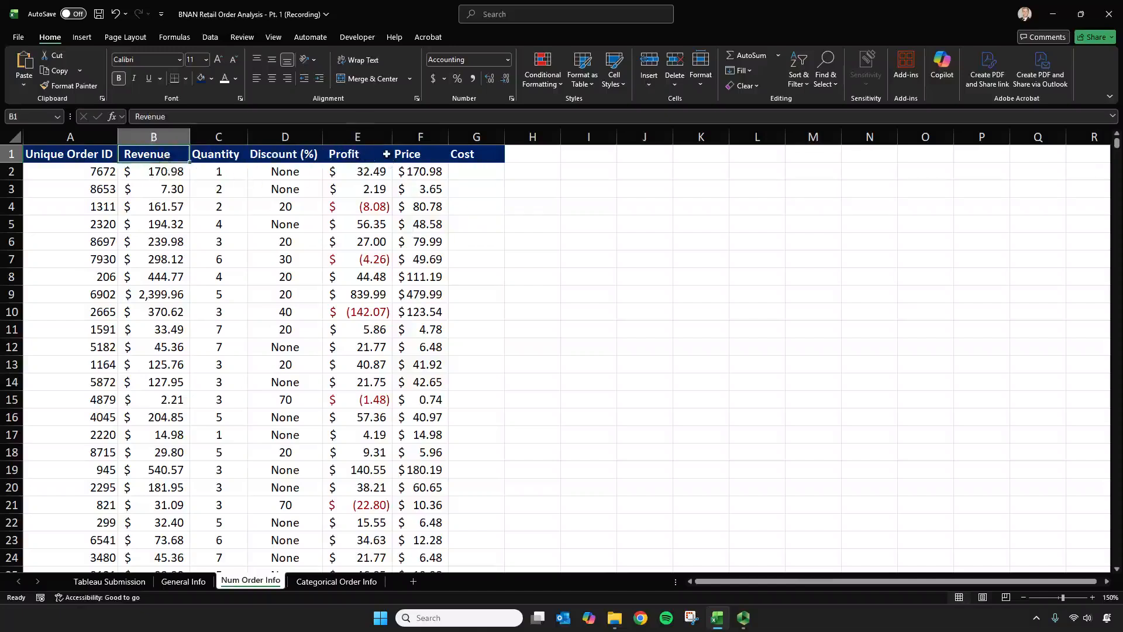
pyautogui.click(163, 172)
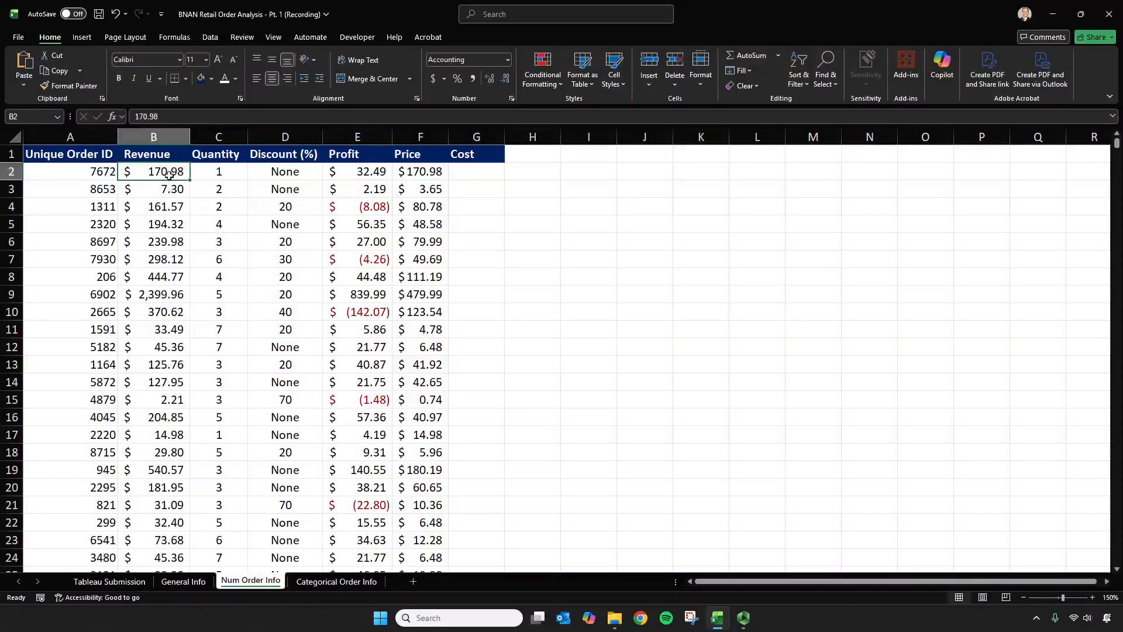
pyautogui.click(354, 177)
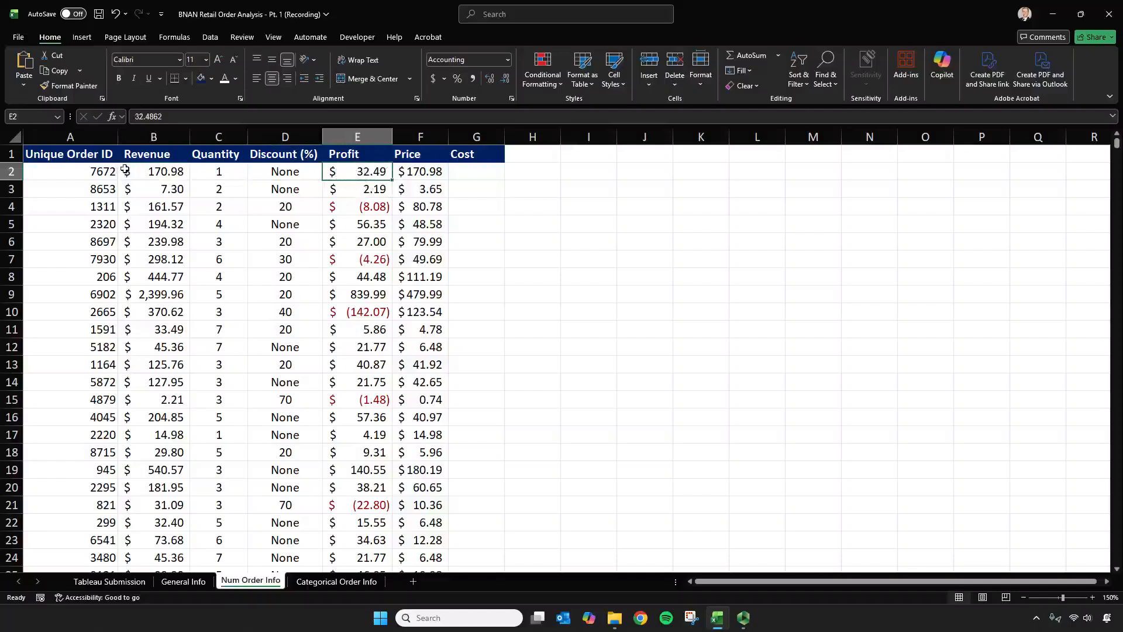
pyautogui.click(462, 168)
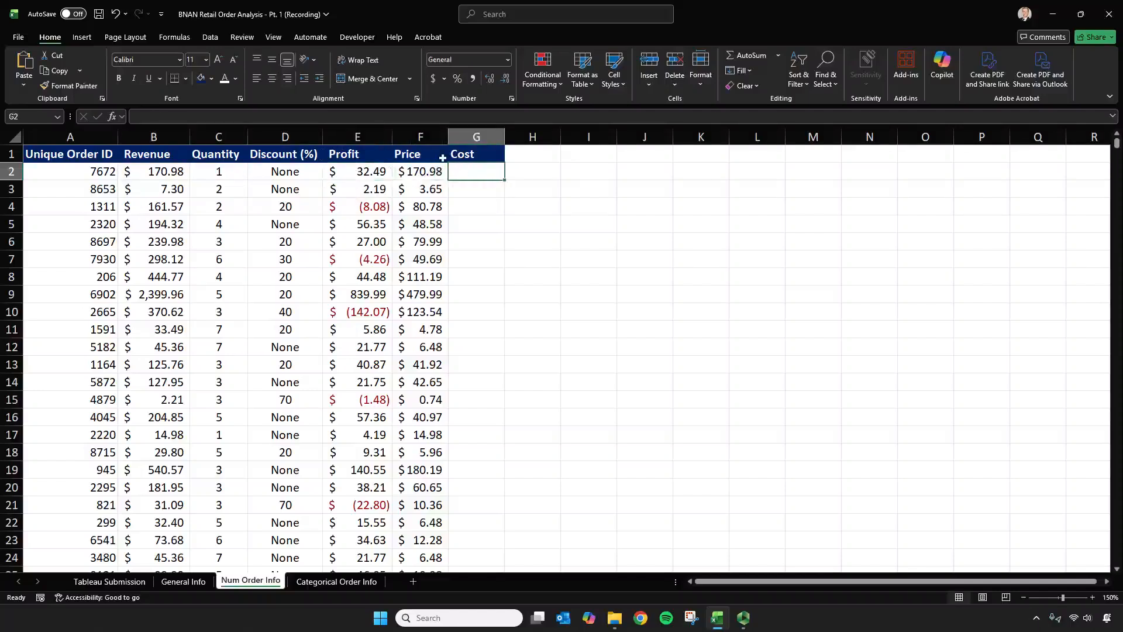
# Step: Rename the Price header in F1 as Item Price
pyautogui.click(447, 157)
pyautogui.click(135, 117)
pyautogui.write('Item')
pyautogui.press('Return')
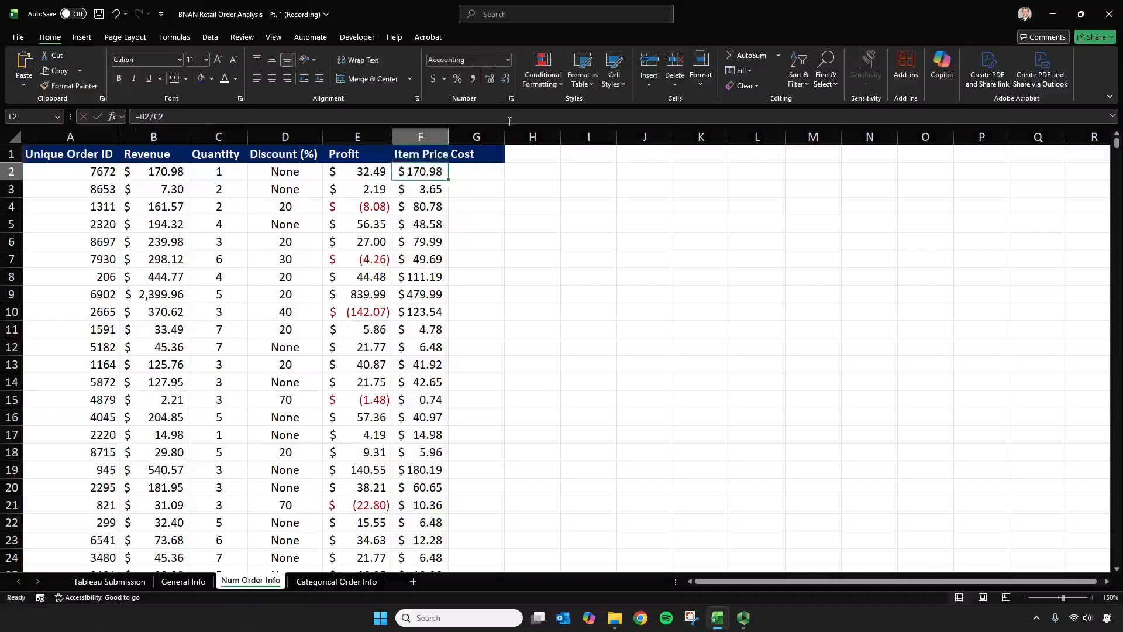
# Step: Rename the Cost header in G1 as Item Cost
pyautogui.click(476, 152)
pyautogui.click(134, 116)
pyautogui.write('Itme')
pyautogui.press('BackSpace')
pyautogui.press('BackSpace')
pyautogui.press('BackSpace')
pyautogui.write('em')
pyautogui.press('Return')
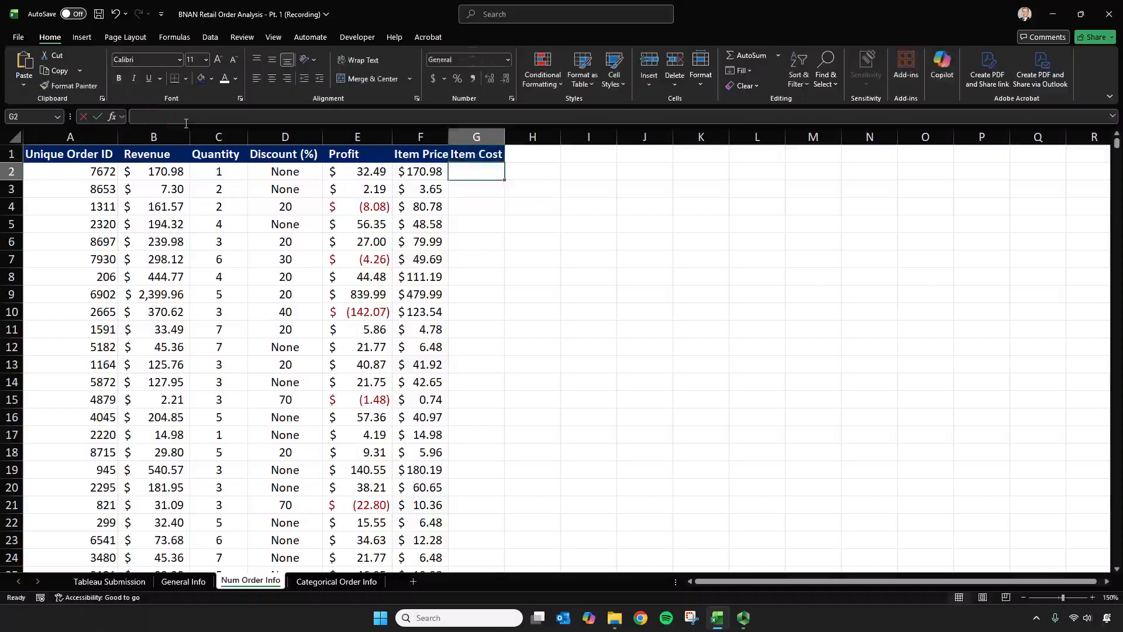
# Step: Start the Item Cost formula in G2 by subtracting profit from revenue, =B2-E2
pyautogui.write('=')
pyautogui.press('Left')
pyautogui.press('Left')
pyautogui.press('Left')
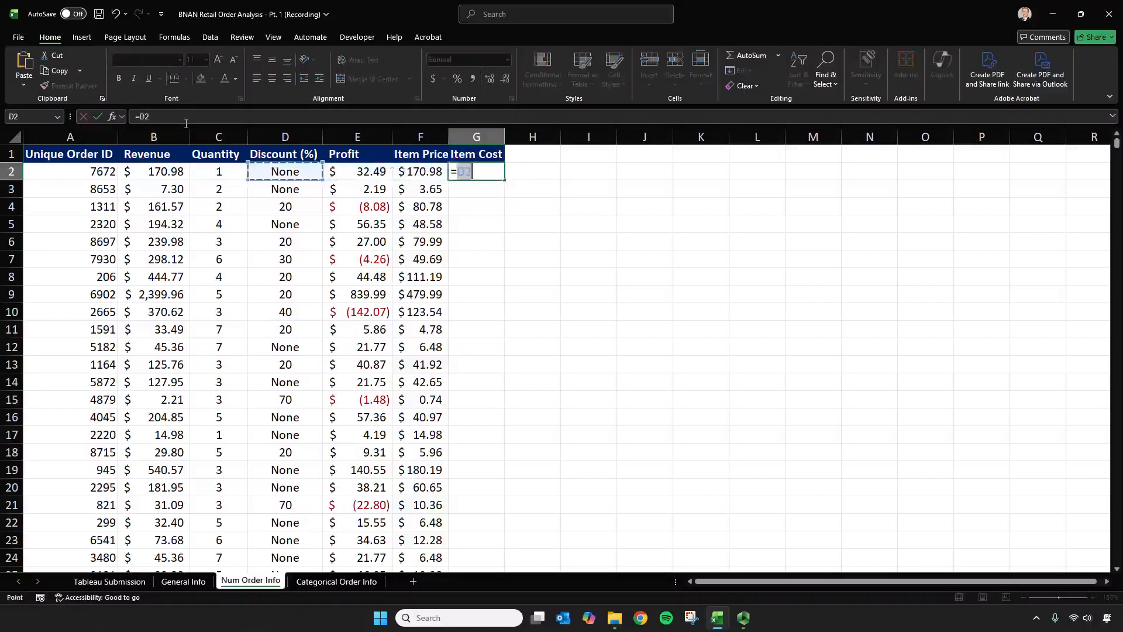
pyautogui.press('Left')
pyautogui.press('Left')
pyautogui.press('Left')
pyautogui.press('Right')
pyautogui.write('-')
pyautogui.press('Left')
pyautogui.press('Left')
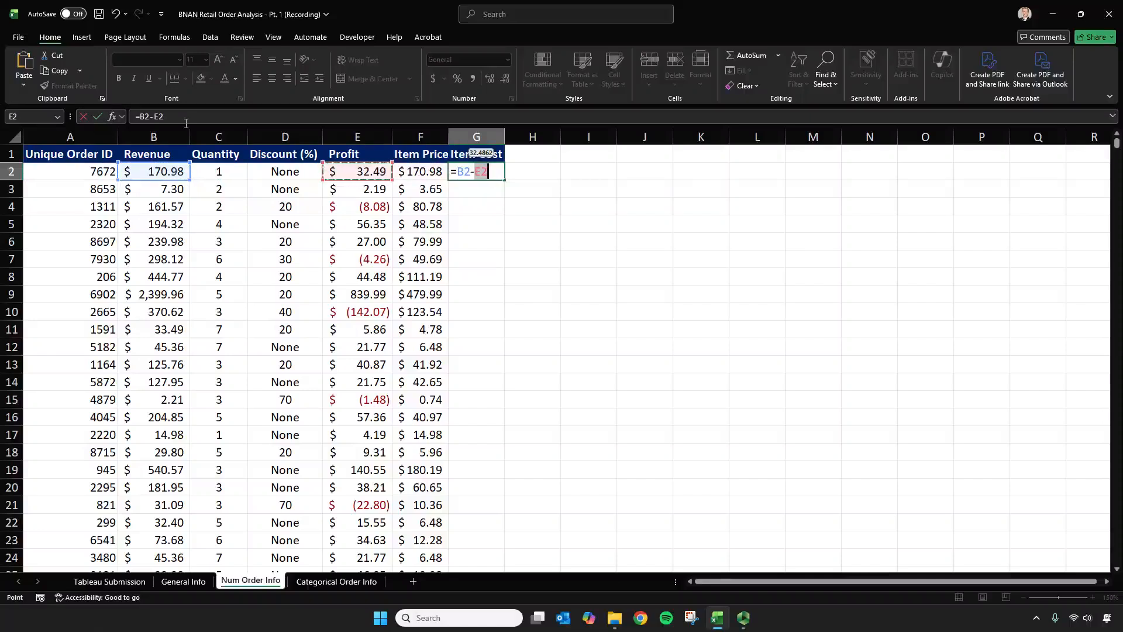
# Step: Complete the Item Cost formula in G2 as =(B2-E2)/C2 and fill it down the column
pyautogui.click(140, 116)
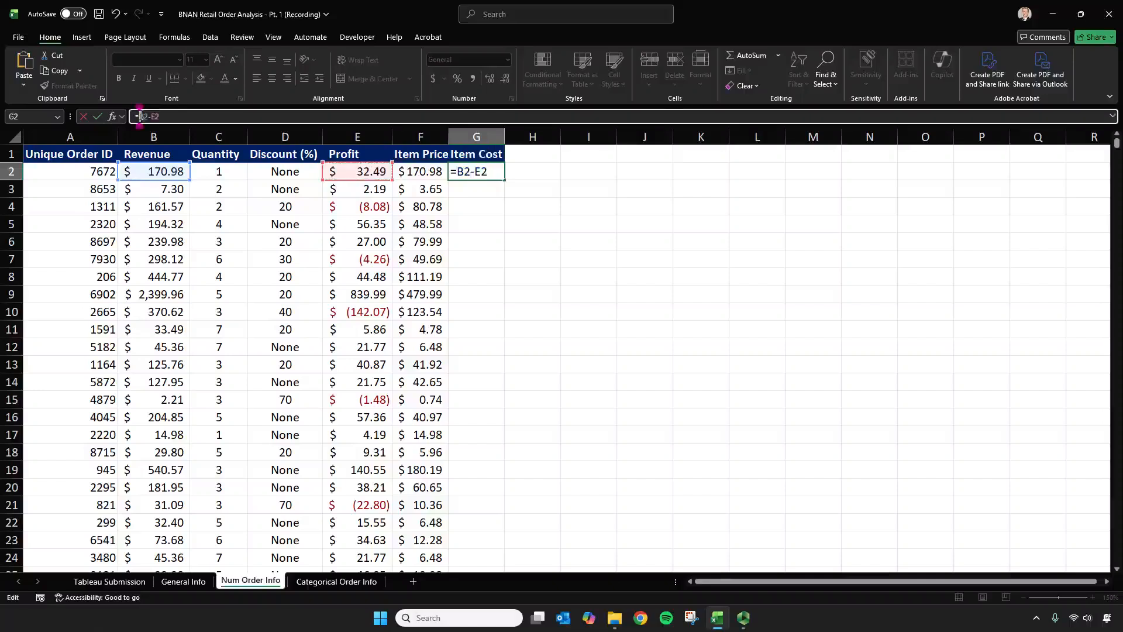
pyautogui.write('(')
pyautogui.press('Right')
pyautogui.press('Right')
pyautogui.press('Right')
pyautogui.press('Right')
pyautogui.press('Right')
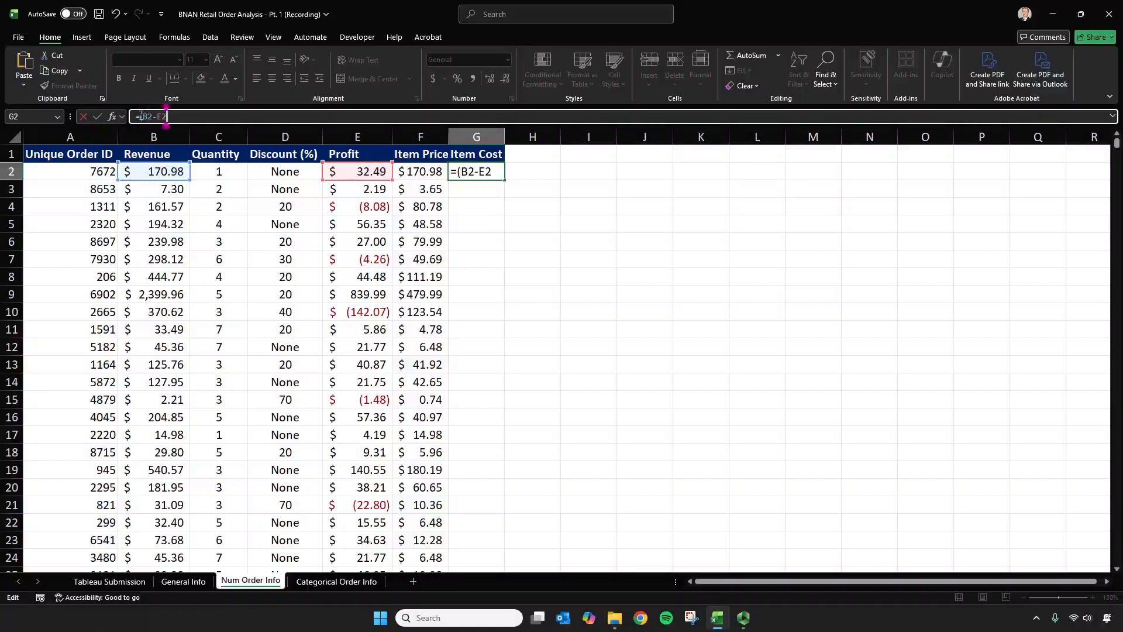
pyautogui.write(')/')
pyautogui.click(231, 170)
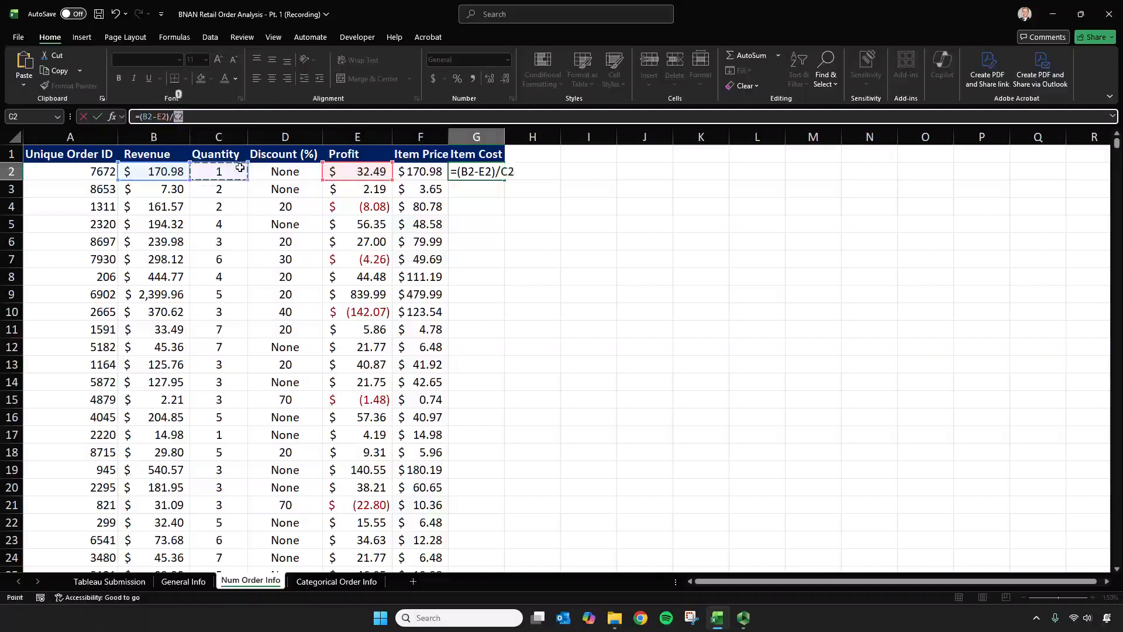
pyautogui.press('Return')
pyautogui.click(500, 175)
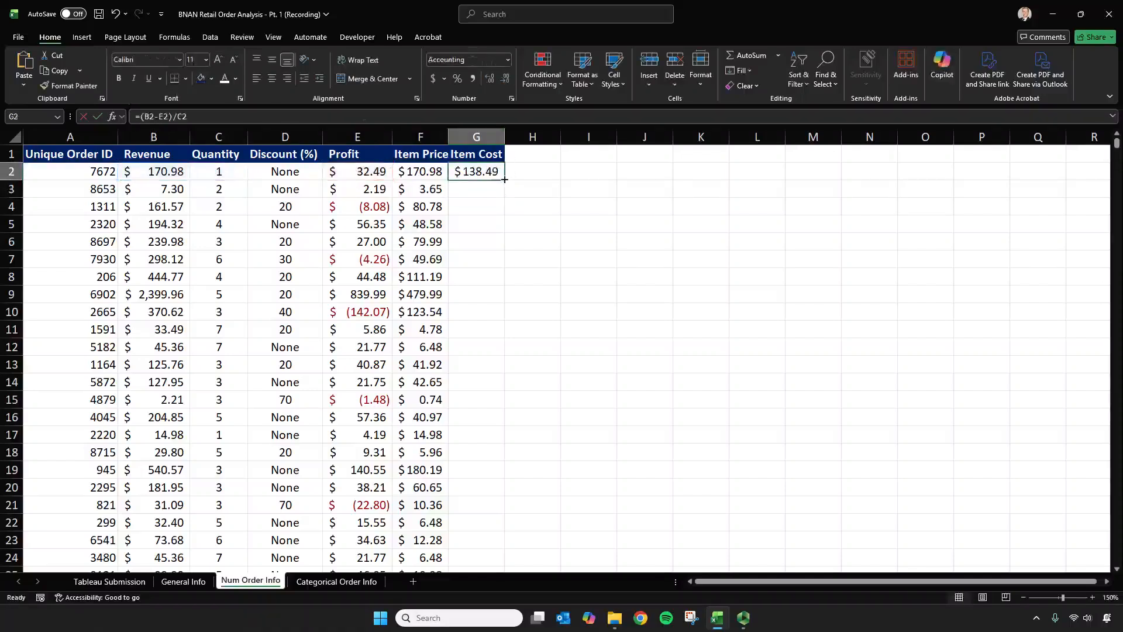
pyautogui.doubleClick(500, 177)
# Step: Copy the Item Cost header into H1, rename the copy Order Cost, and fit the column width to it
pyautogui.click(433, 153)
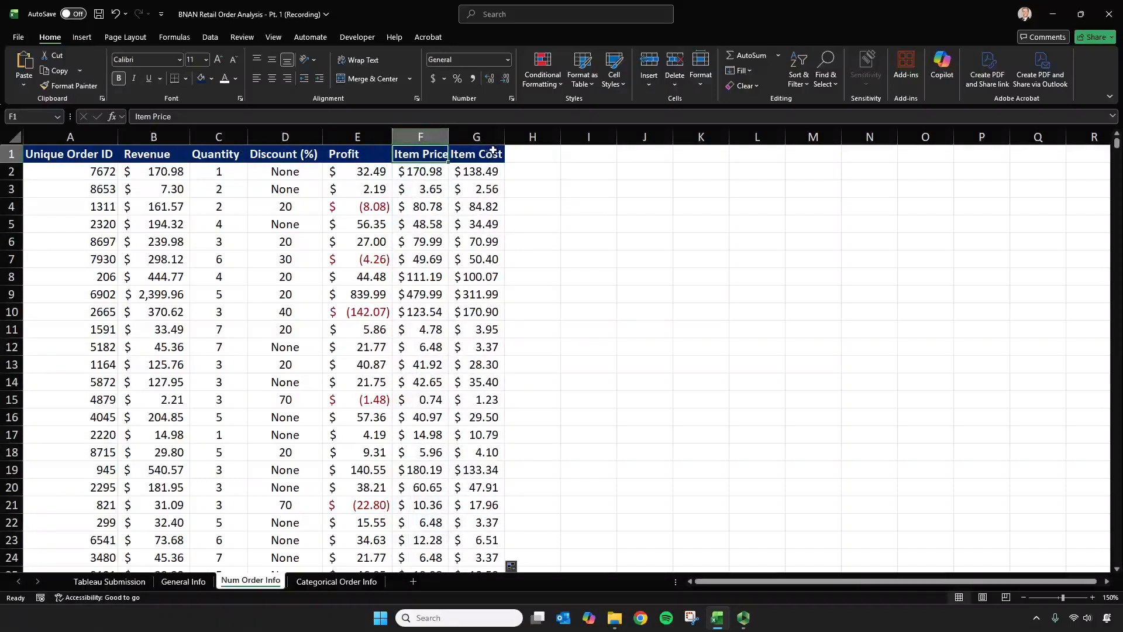
pyautogui.click(542, 155)
pyautogui.press('Left')
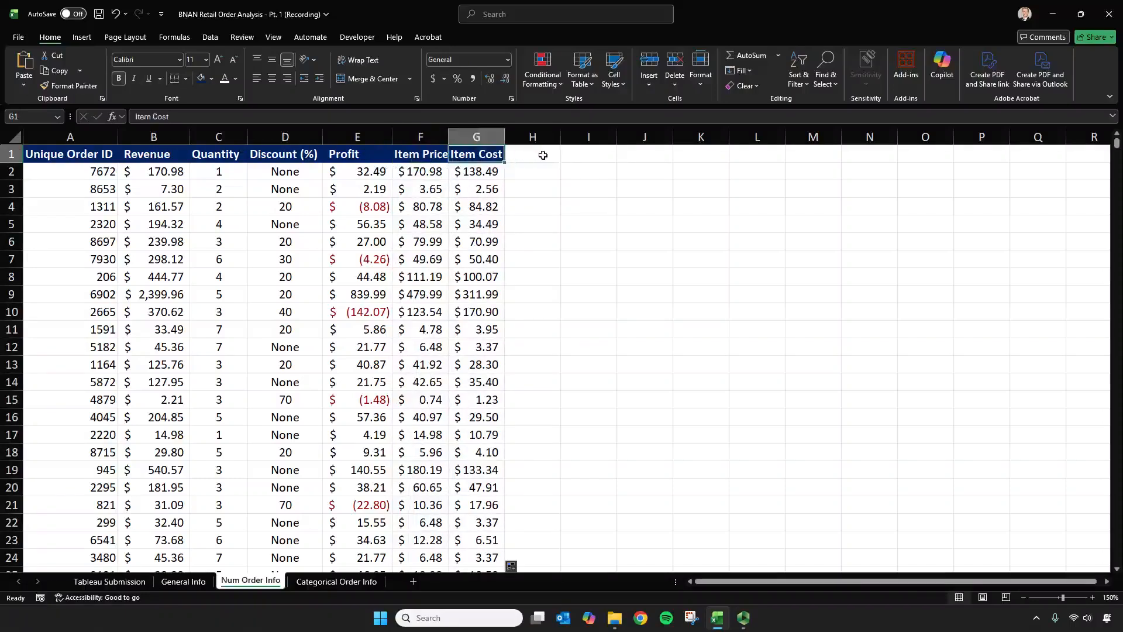
pyautogui.hotkey('ctrl', 'c')
pyautogui.click(542, 155)
pyautogui.hotkey('ctrl', 'v')
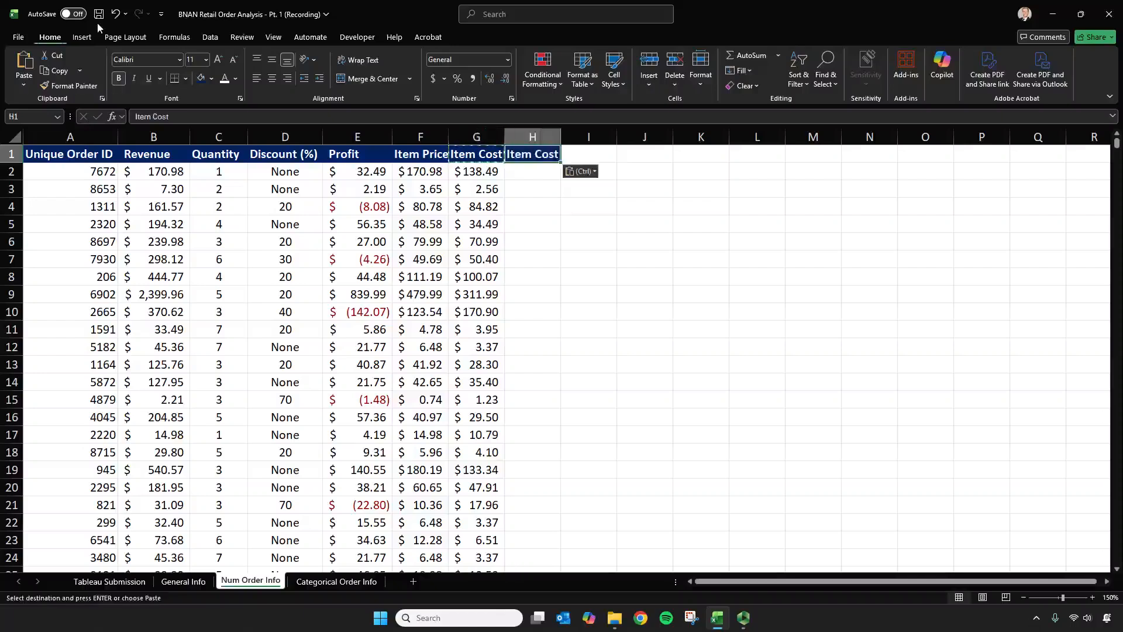
pyautogui.doubleClick(142, 116)
pyautogui.write('Order')
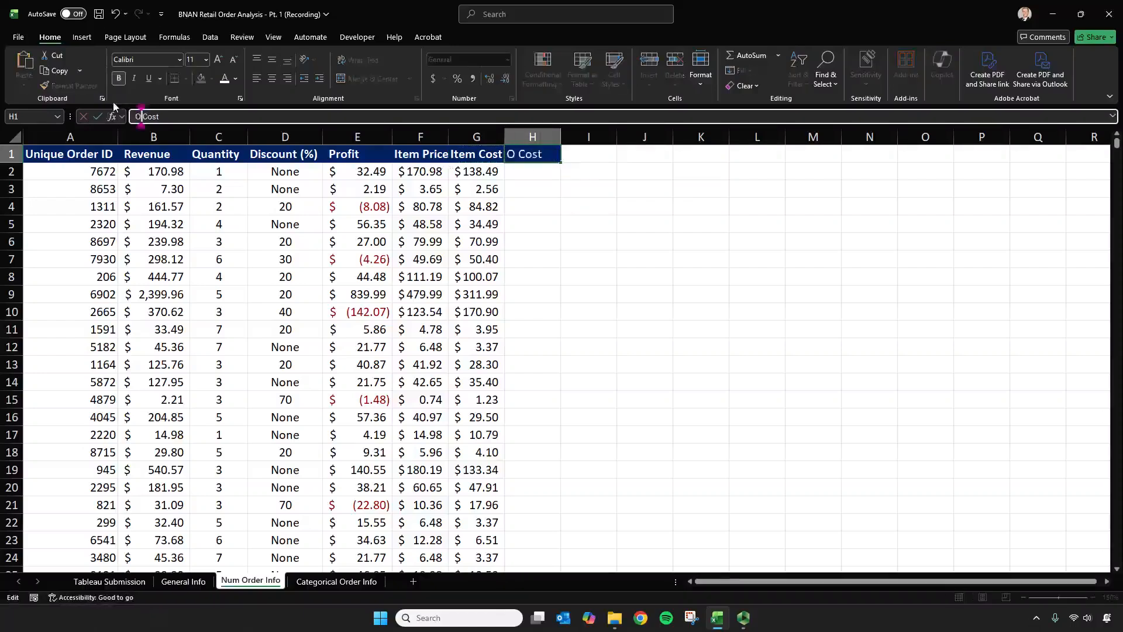
pyautogui.press('Return')
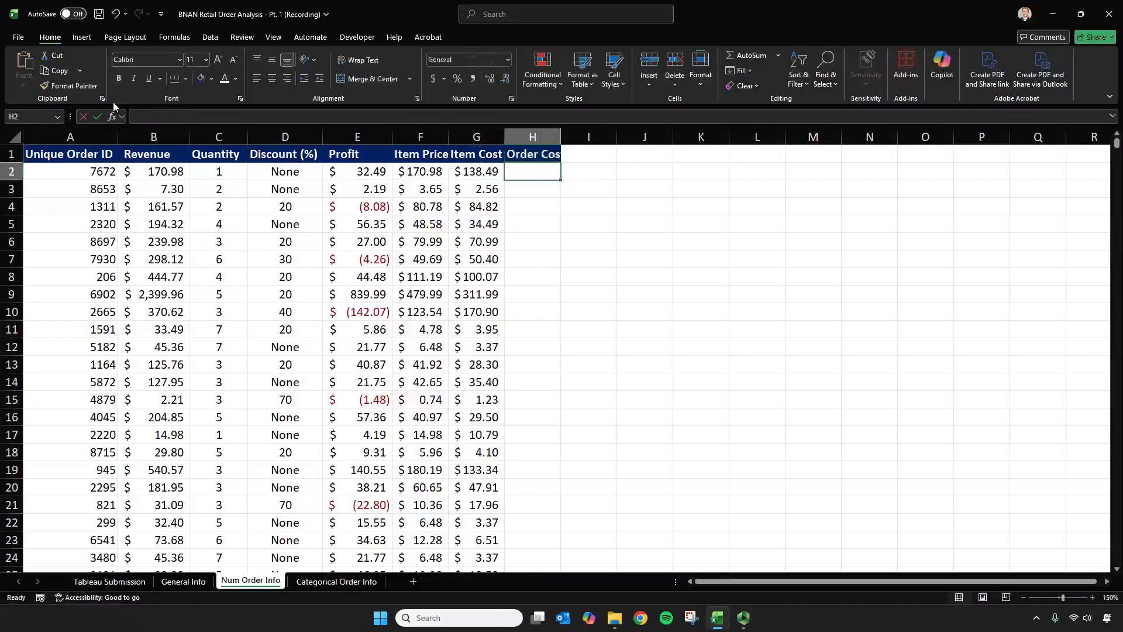
pyautogui.doubleClick(560, 128)
# Step: Calculate the Order Cost in H2 as revenue minus profit, =B2-E2
pyautogui.click(538, 172)
pyautogui.click(235, 171)
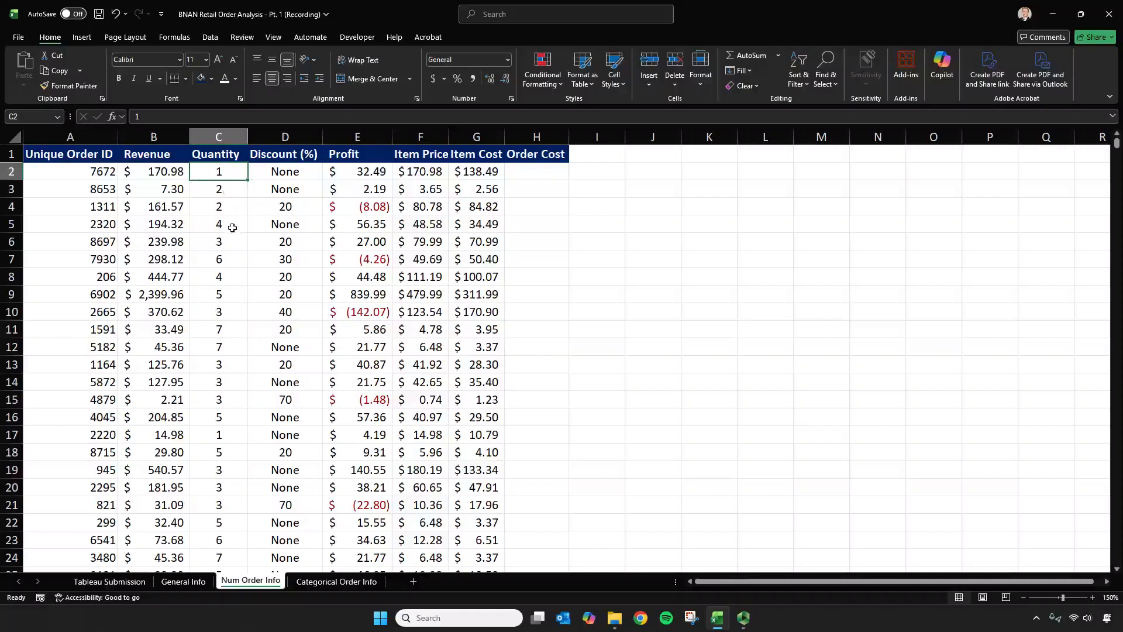
pyautogui.click(555, 175)
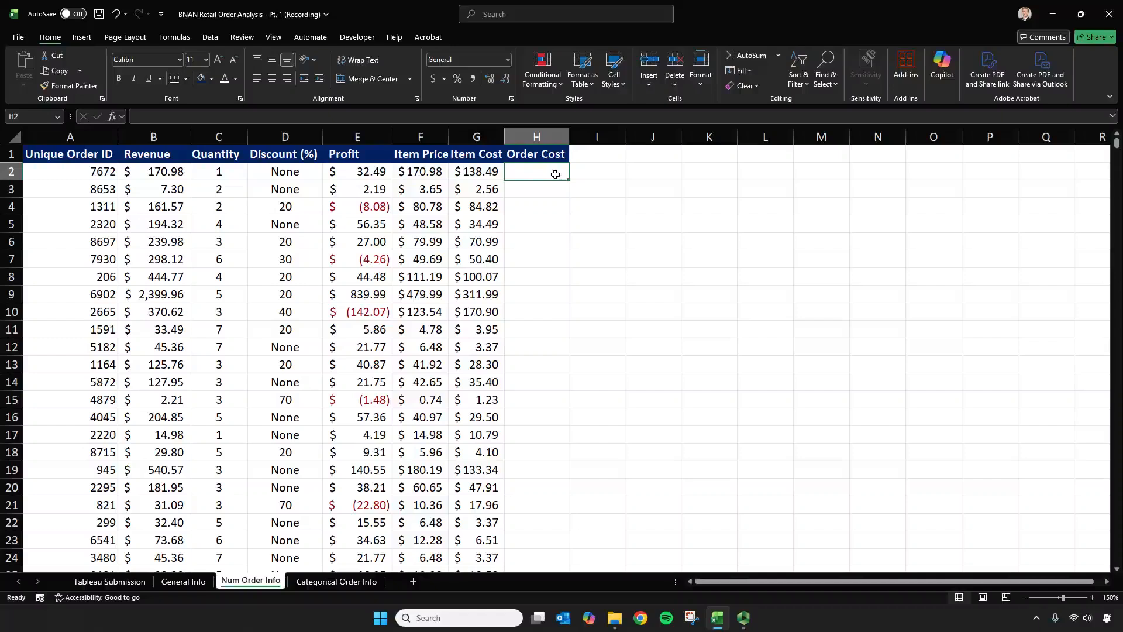
pyautogui.write('=')
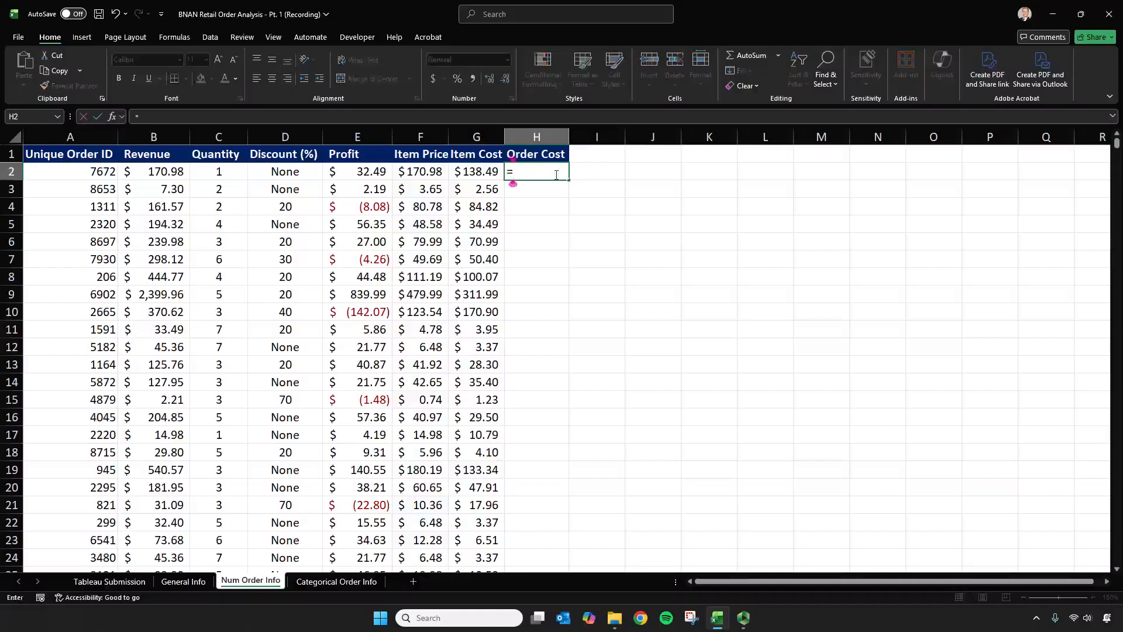
pyautogui.press('Left')
pyautogui.press('Left')
pyautogui.press('Left')
pyautogui.press('Left')
pyautogui.press('Left')
pyautogui.press('Left')
pyautogui.write('-')
pyautogui.press('Left')
pyautogui.press('Left')
pyautogui.press('Left')
pyautogui.press('Return')
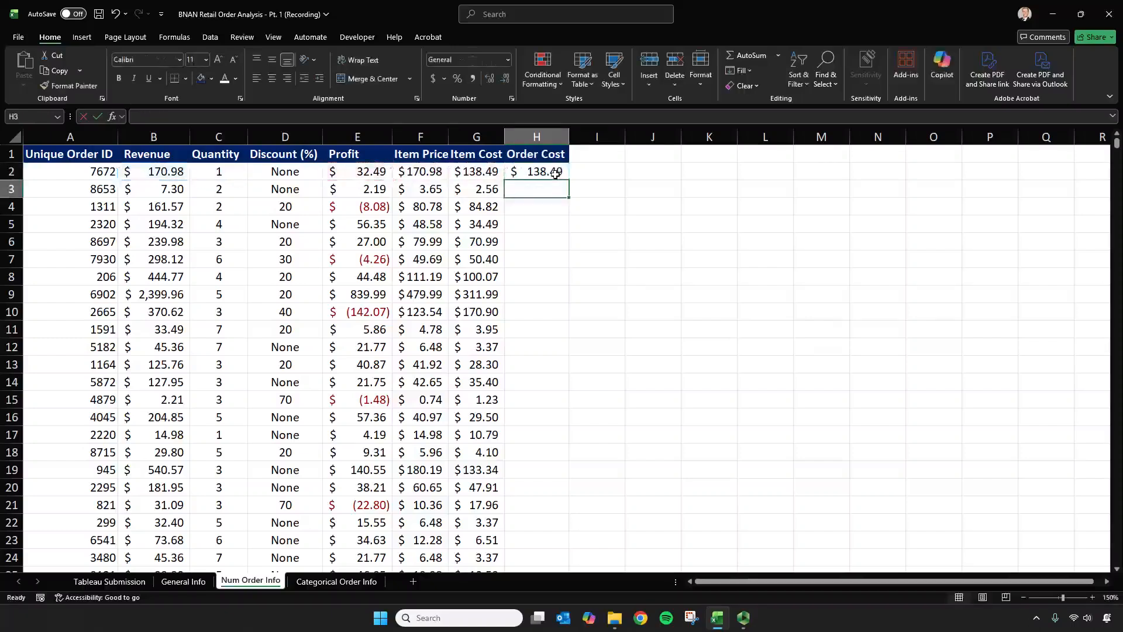
# Step: Fill the Order Cost formula from H2 down the whole column and check the formula in H3
pyautogui.click(555, 173)
pyautogui.doubleClick(570, 181)
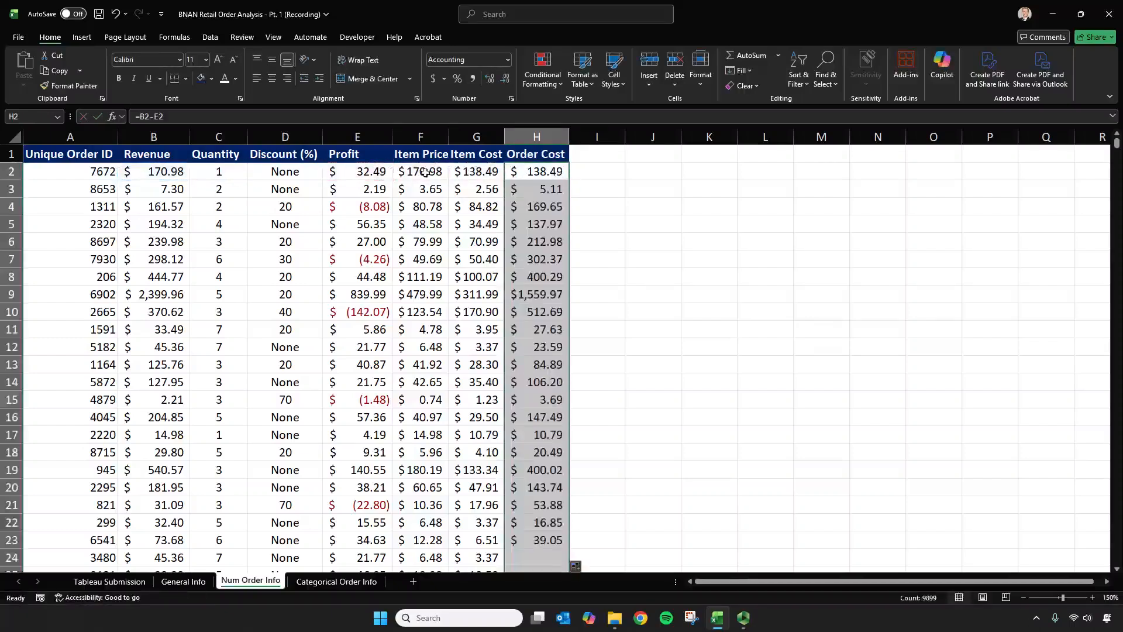
pyautogui.click(545, 189)
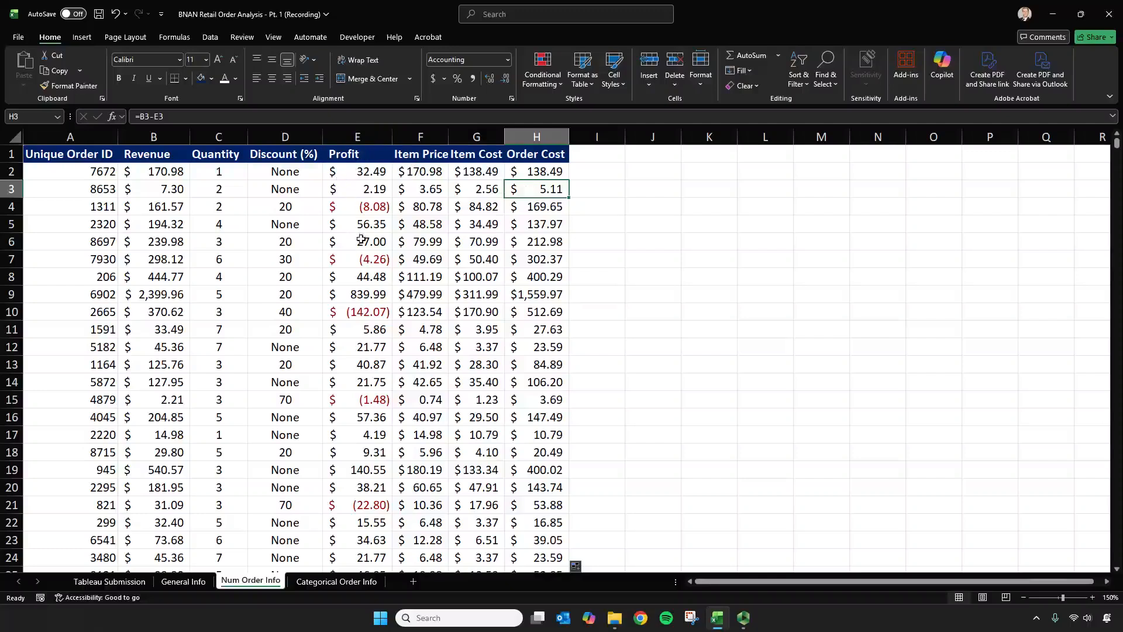
# Step: Insert a column before Item Price, head it Profit Margin, and fit its width to the header
pyautogui.rightClick(421, 135)
pyautogui.click(451, 253)
pyautogui.click(412, 156)
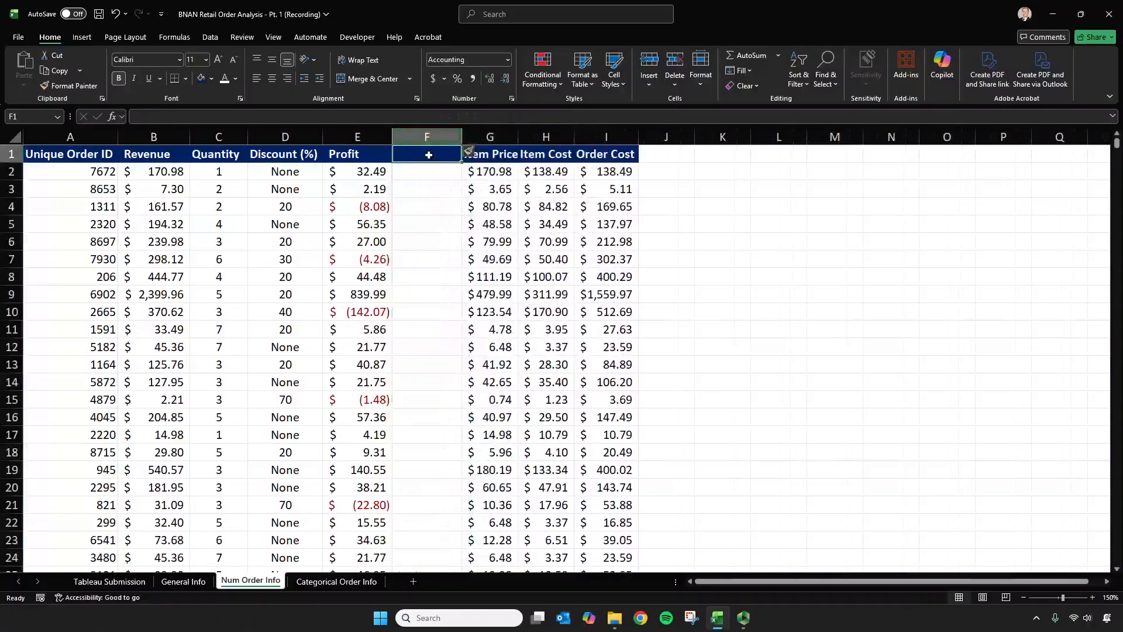
pyautogui.write('Profit Margin')
pyautogui.press('Return')
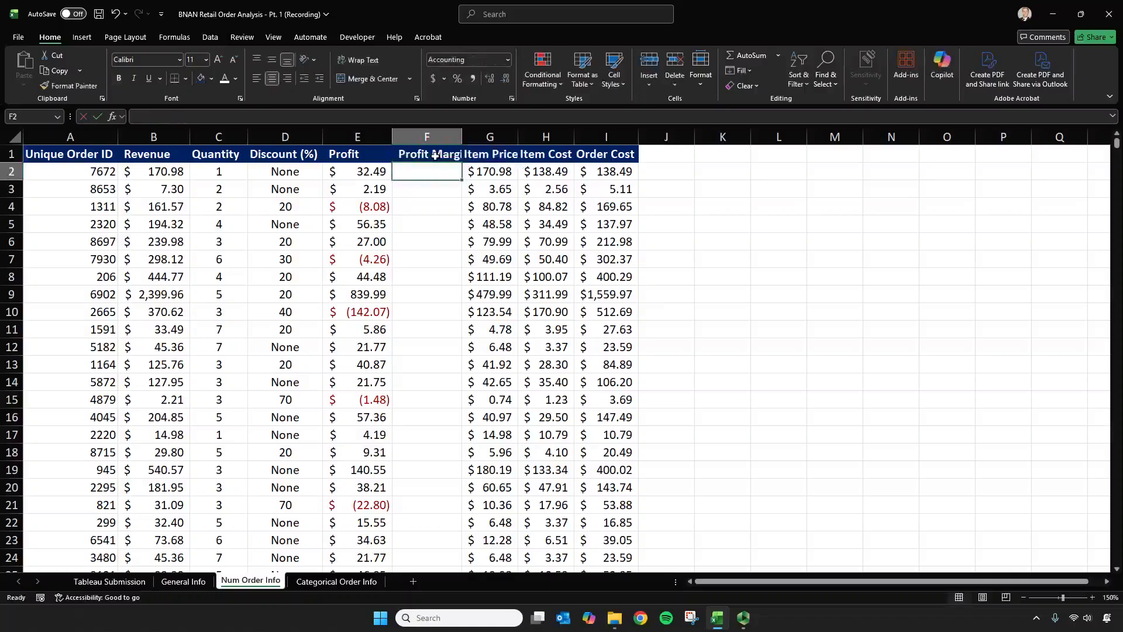
pyautogui.doubleClick(462, 136)
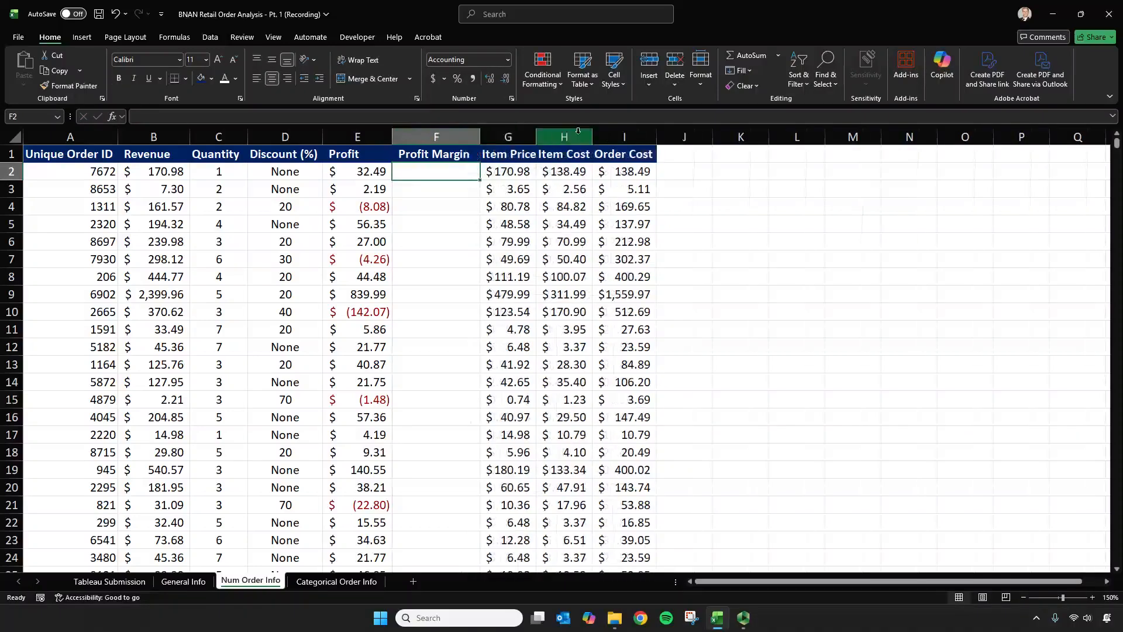
# Step: Rename the Profit Margin header in F1 as Order Profit Margin and refit the column width
pyautogui.press('Up')
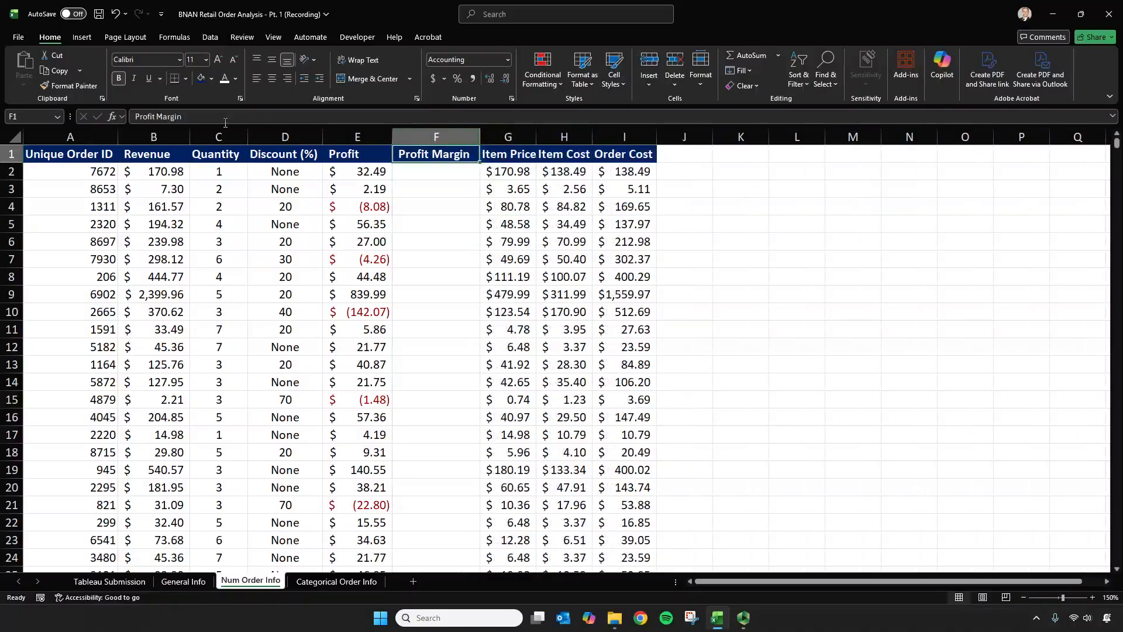
pyautogui.click(134, 116)
pyautogui.write('Order')
pyautogui.press('Return')
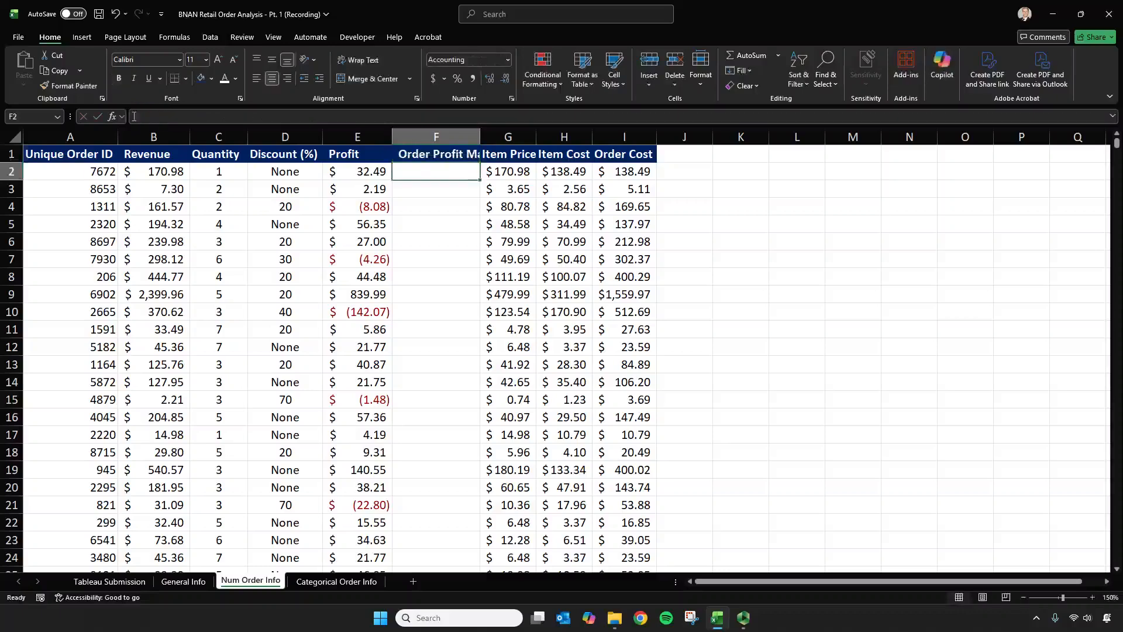
pyautogui.doubleClick(480, 136)
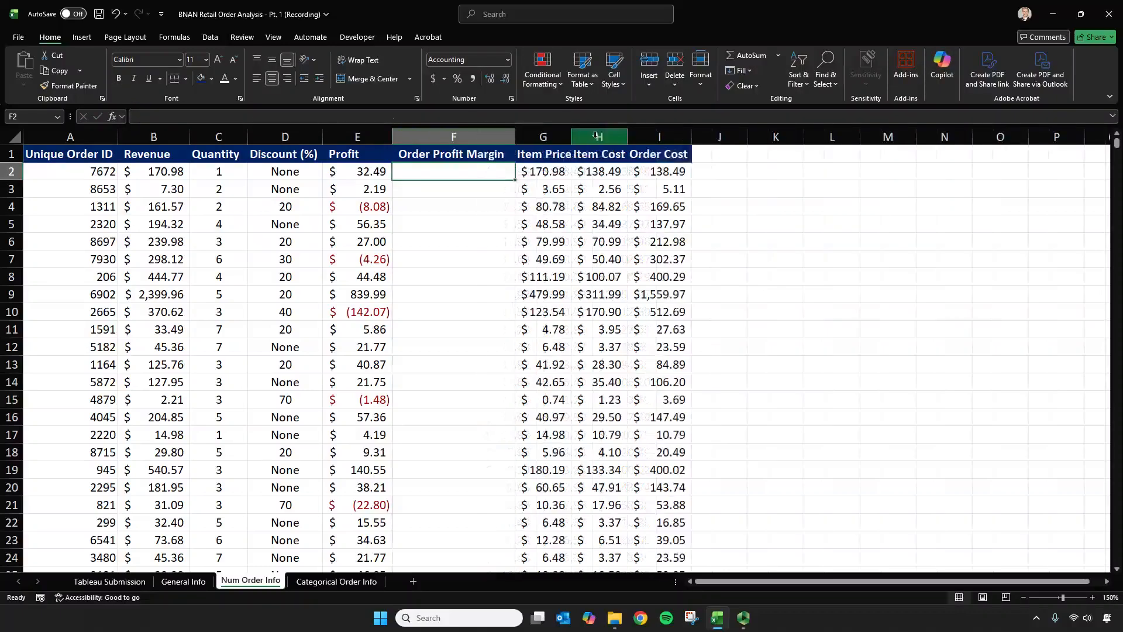
# Step: Insert a column before Item Cost, head it Item Profit Margin, and fit its width to the header
pyautogui.rightClick(597, 141)
pyautogui.click(632, 255)
pyautogui.click(614, 153)
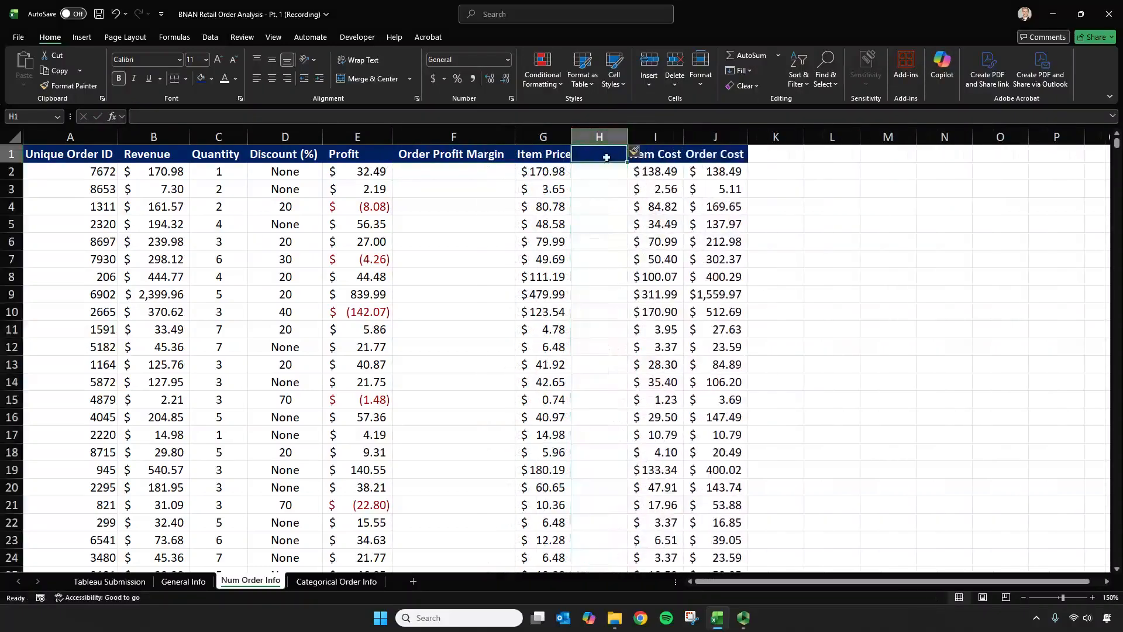
pyautogui.write('Item Pr')
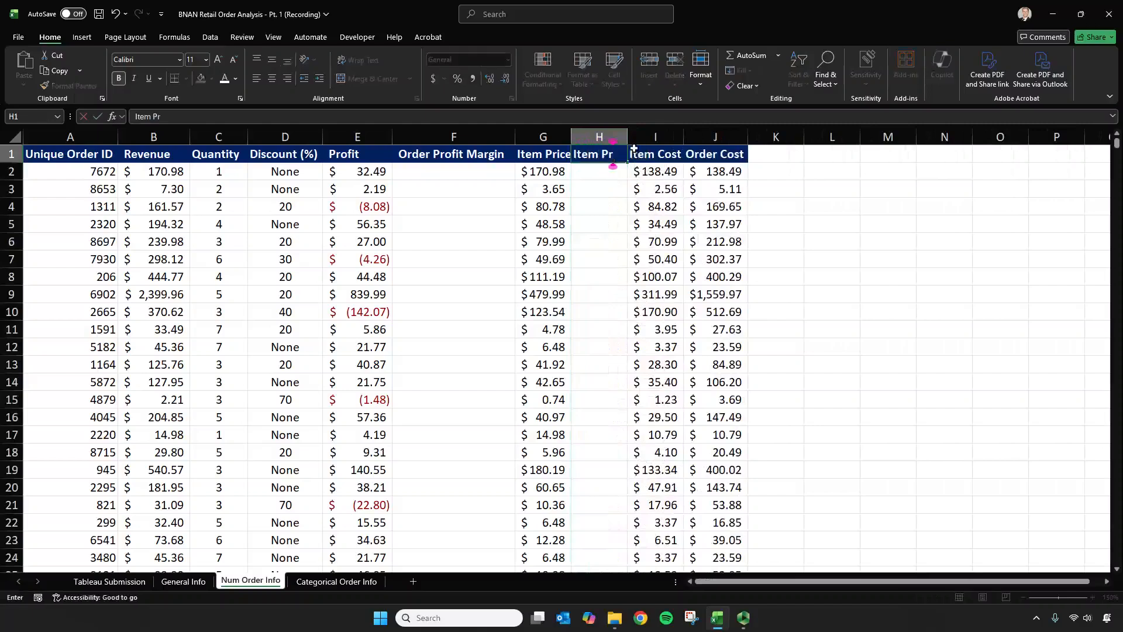
pyautogui.write('ofit Margin')
pyautogui.press('Return')
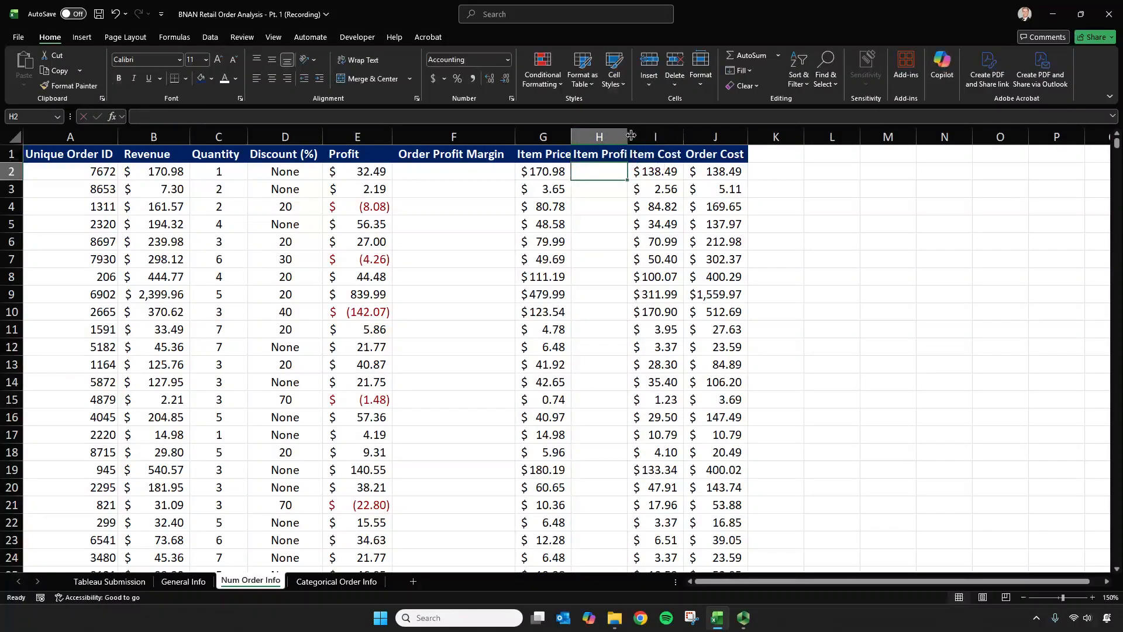
pyautogui.doubleClick(629, 133)
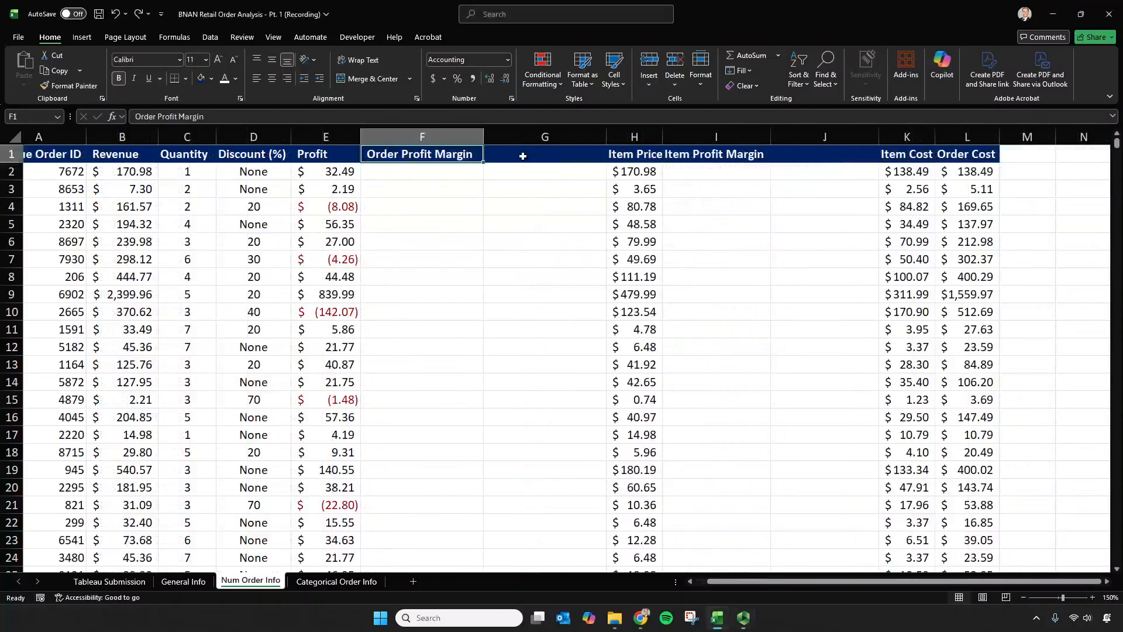
# Step: Calculate the Order Profit Margin in F2 as profit divided by revenue, =(E2/B2), and fill it down the column
pyautogui.click(522, 156)
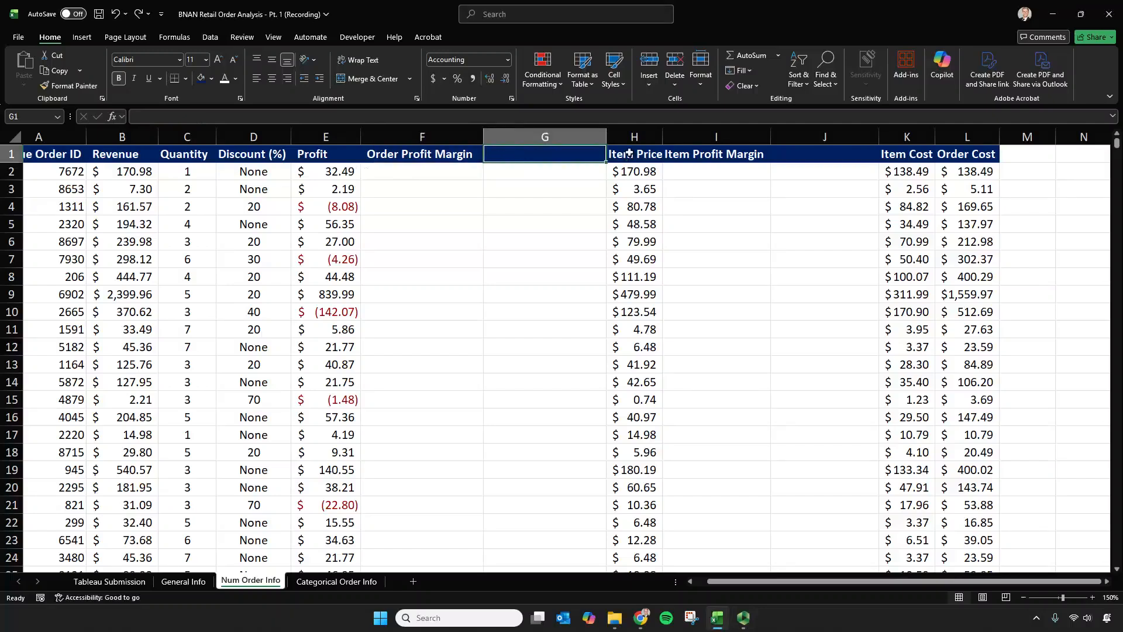
pyautogui.click(545, 132)
pyautogui.click(425, 170)
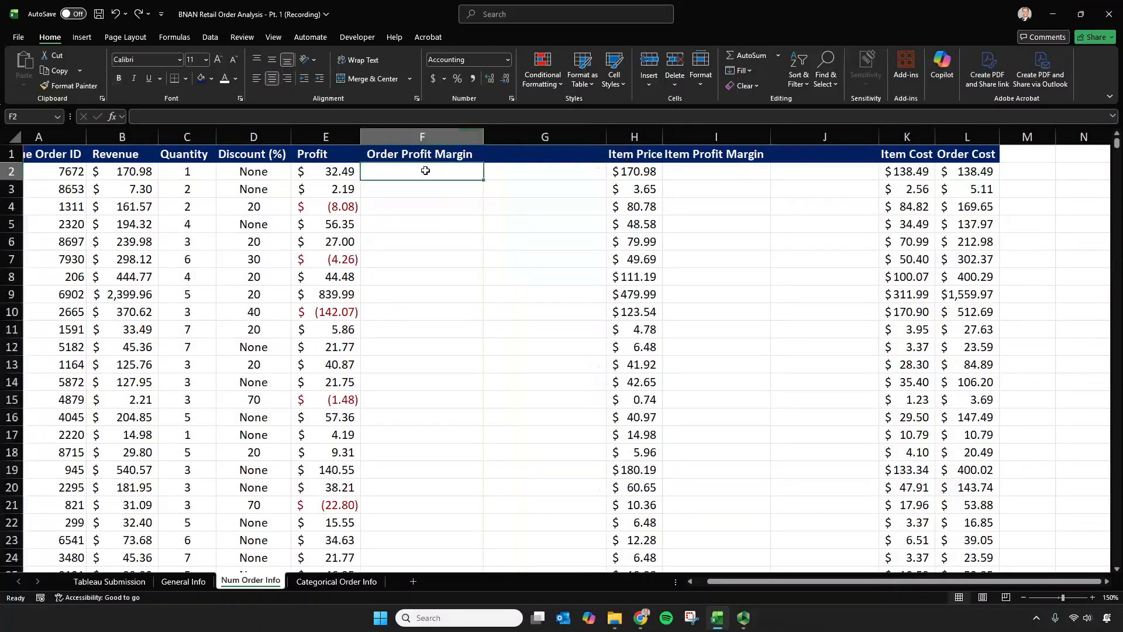
pyautogui.write('=')
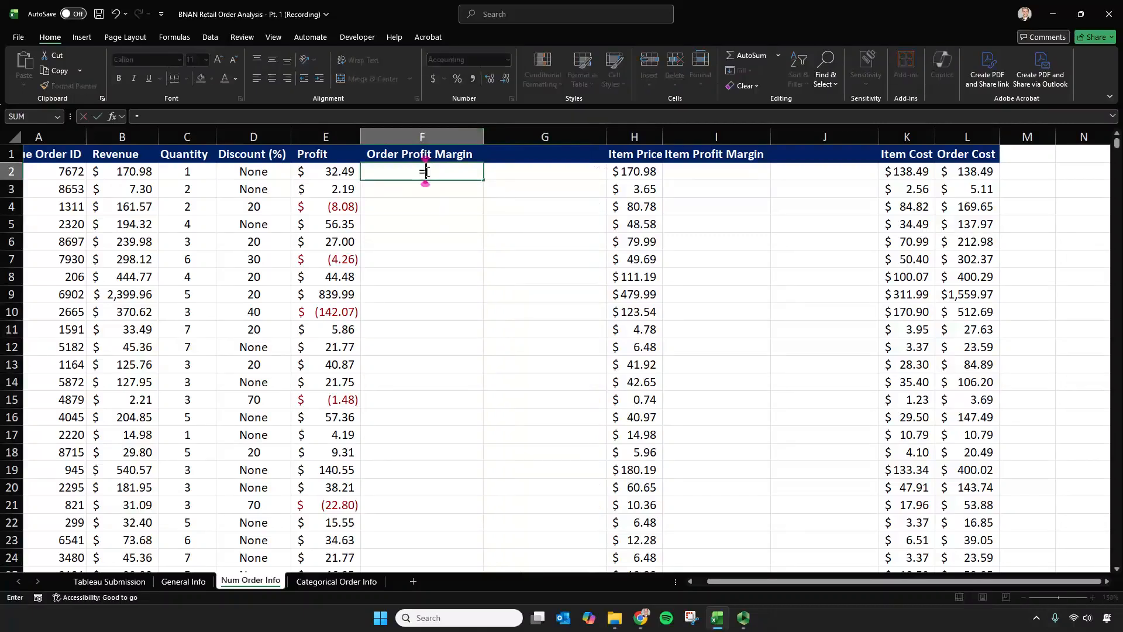
pyautogui.write('(')
pyautogui.click(341, 170)
pyautogui.write('/')
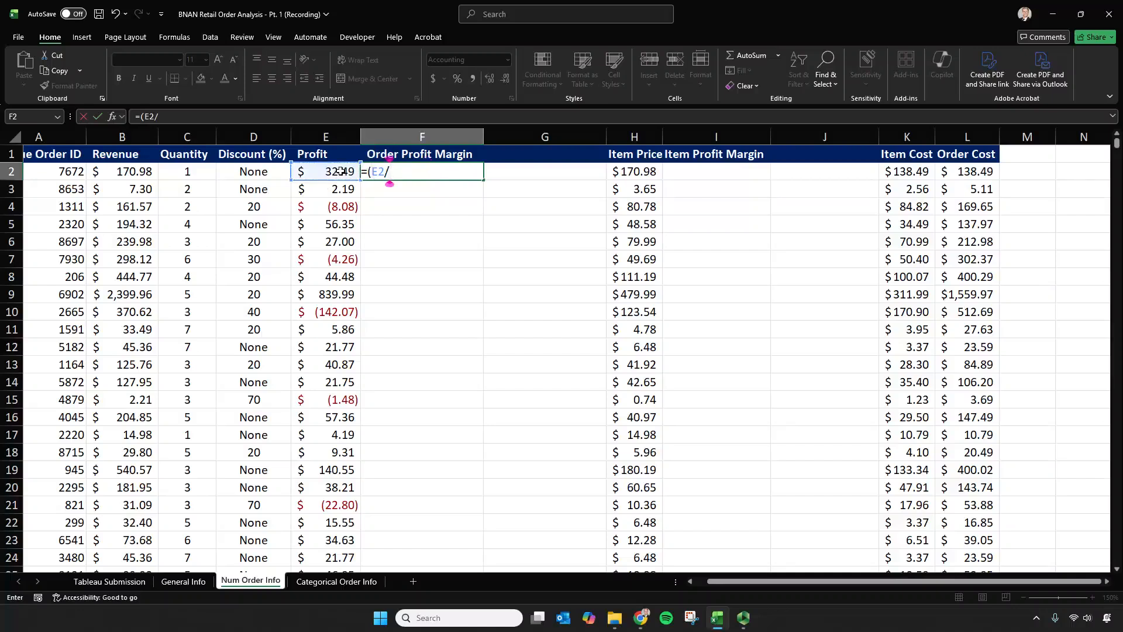
pyautogui.click(149, 170)
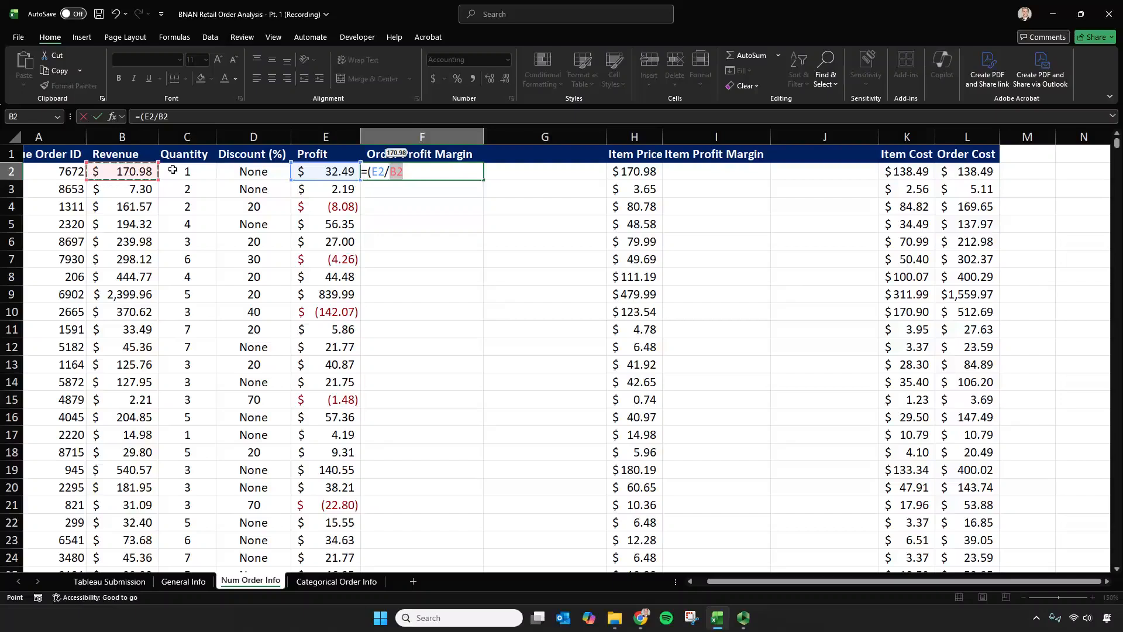
pyautogui.write(')')
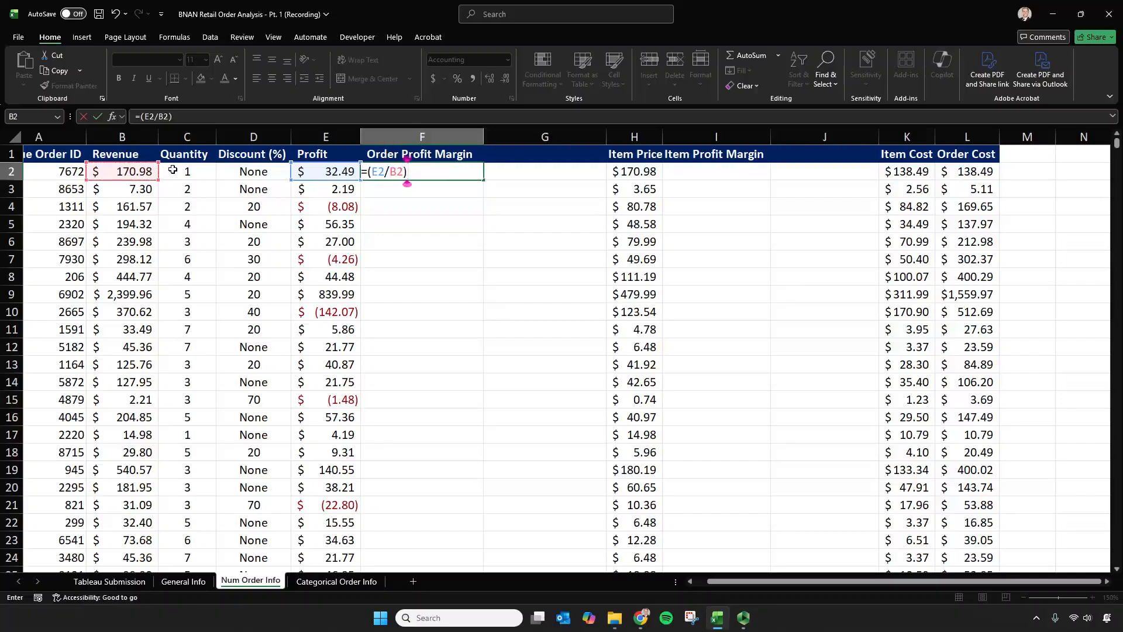
pyautogui.press('Return')
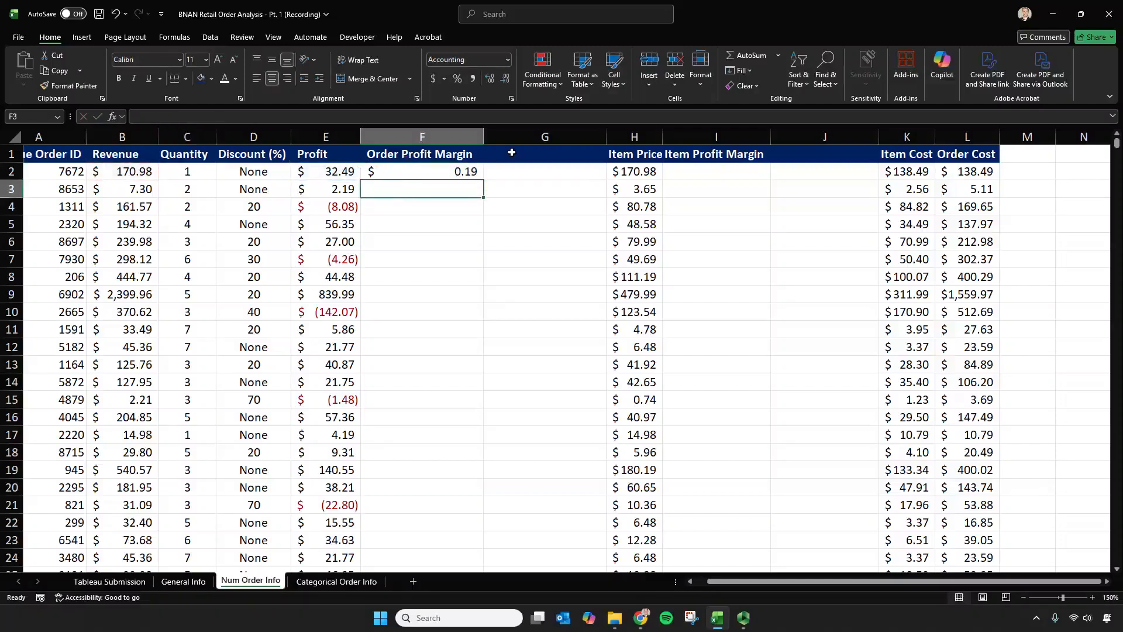
pyautogui.click(476, 170)
pyautogui.doubleClick(483, 179)
# Step: Format the Order Profit Margin column as percentages with two decimal places
pyautogui.click(422, 136)
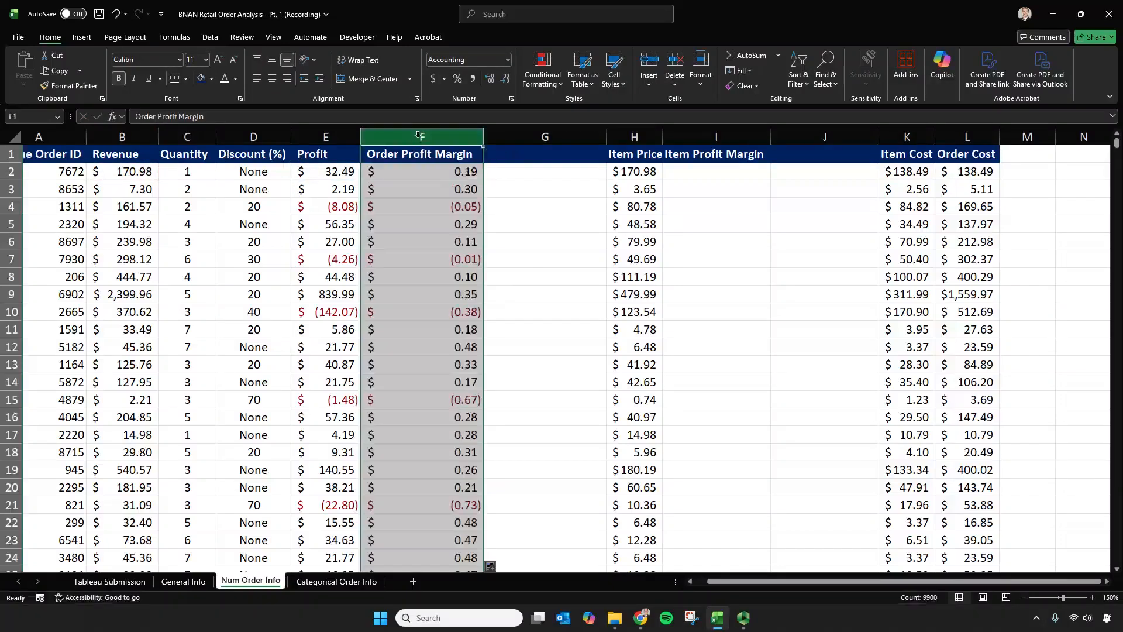
pyautogui.click(458, 79)
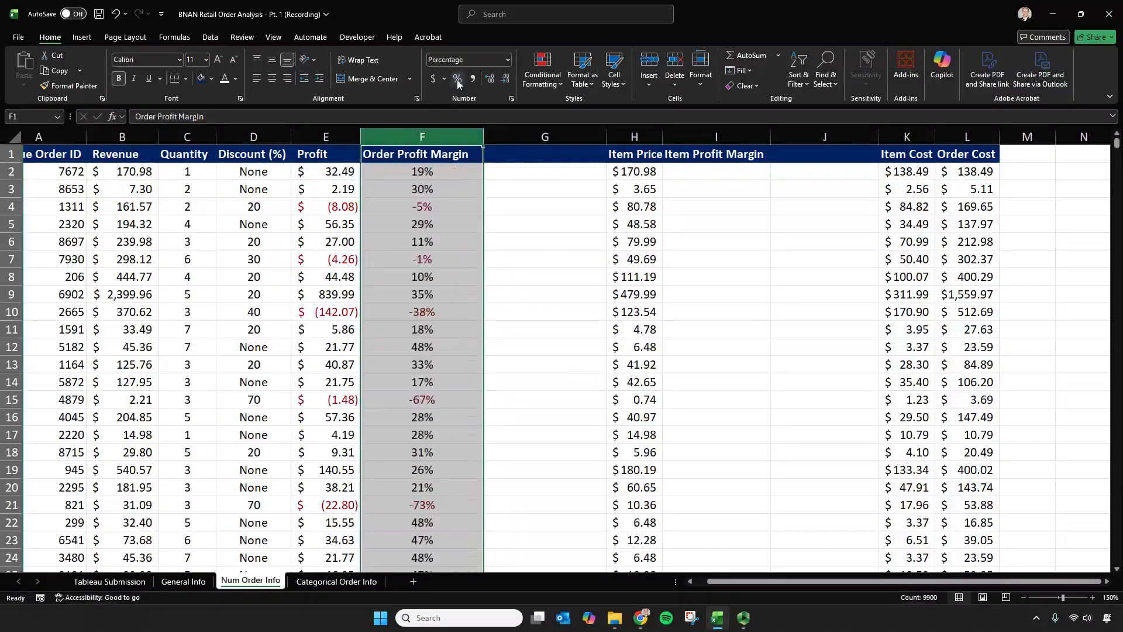
pyautogui.click(491, 79)
pyautogui.click(491, 80)
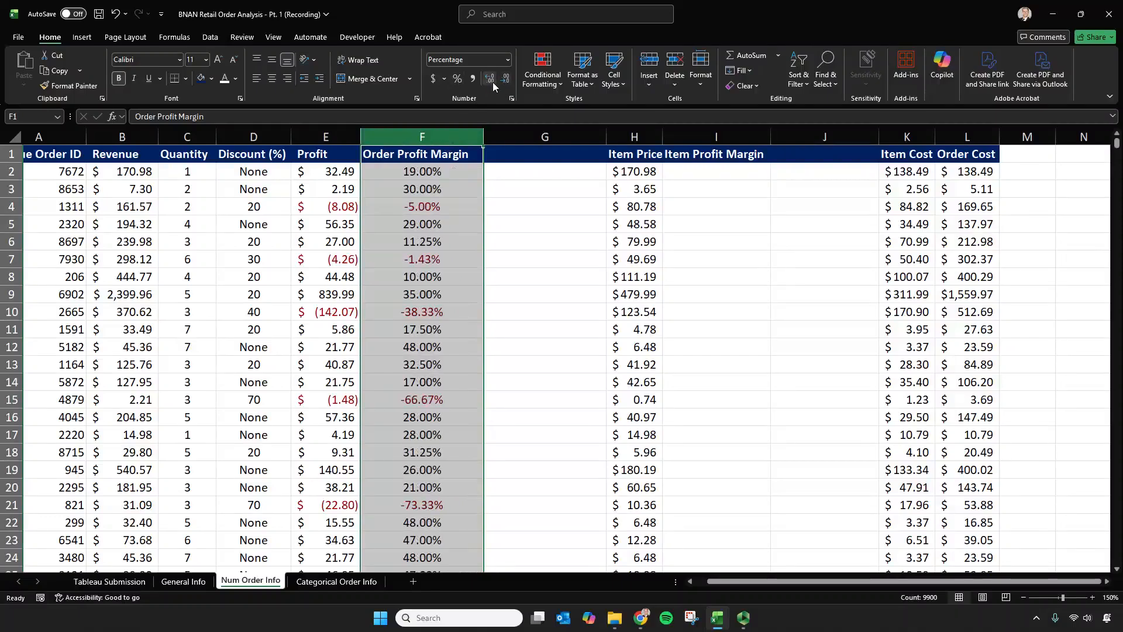
pyautogui.click(711, 174)
pyautogui.write('=')
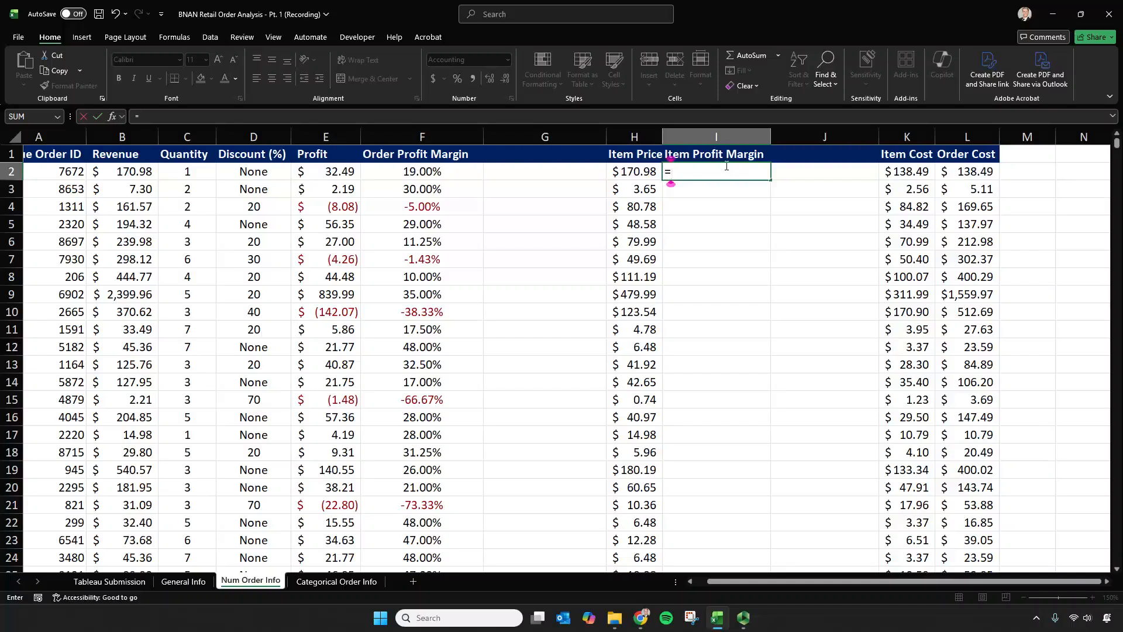
pyautogui.press('Escape')
# Step: Insert a column before Order Profit Margin and rename the Profit header in E1 as Order Profit
pyautogui.click(422, 137)
pyautogui.rightClick(431, 139)
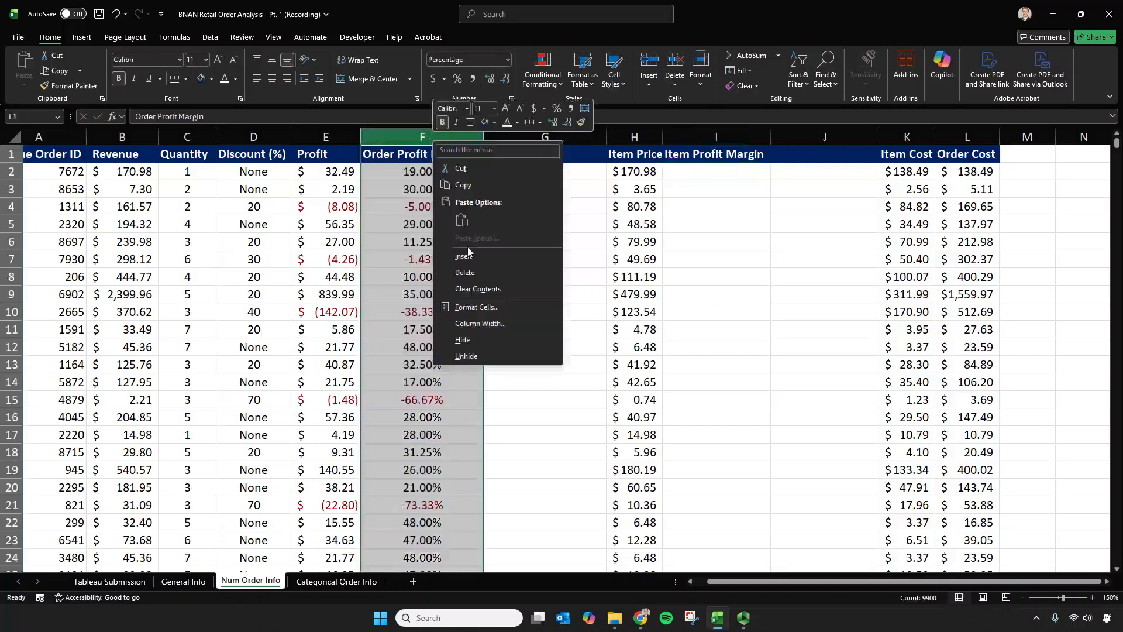
pyautogui.click(468, 256)
pyautogui.click(326, 154)
pyautogui.click(136, 117)
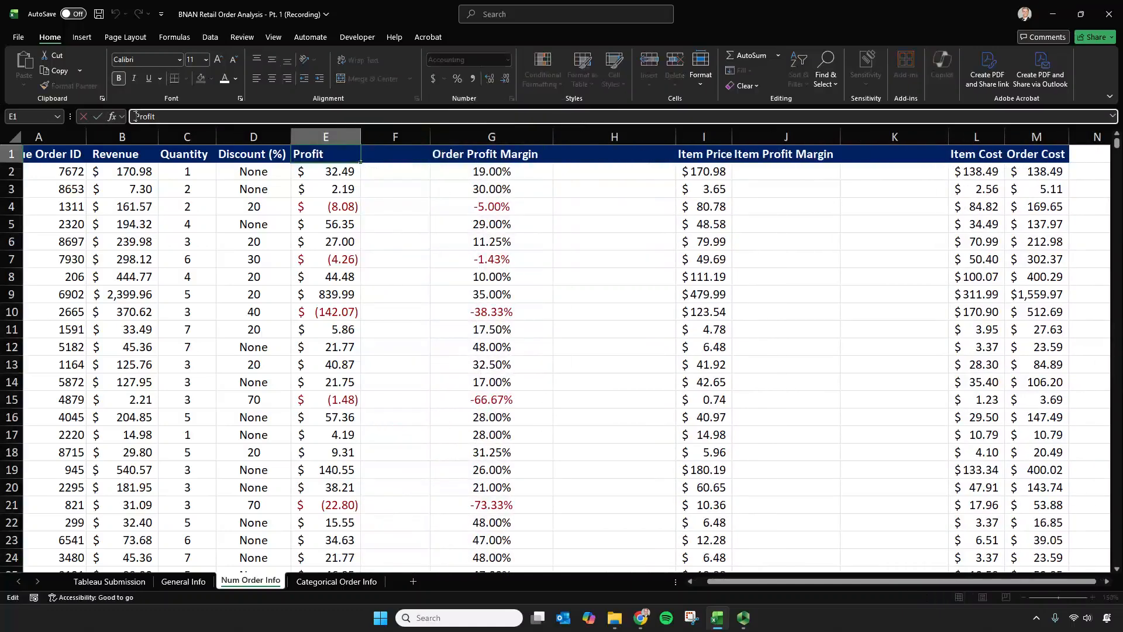
pyautogui.write('Order')
pyautogui.press('Return')
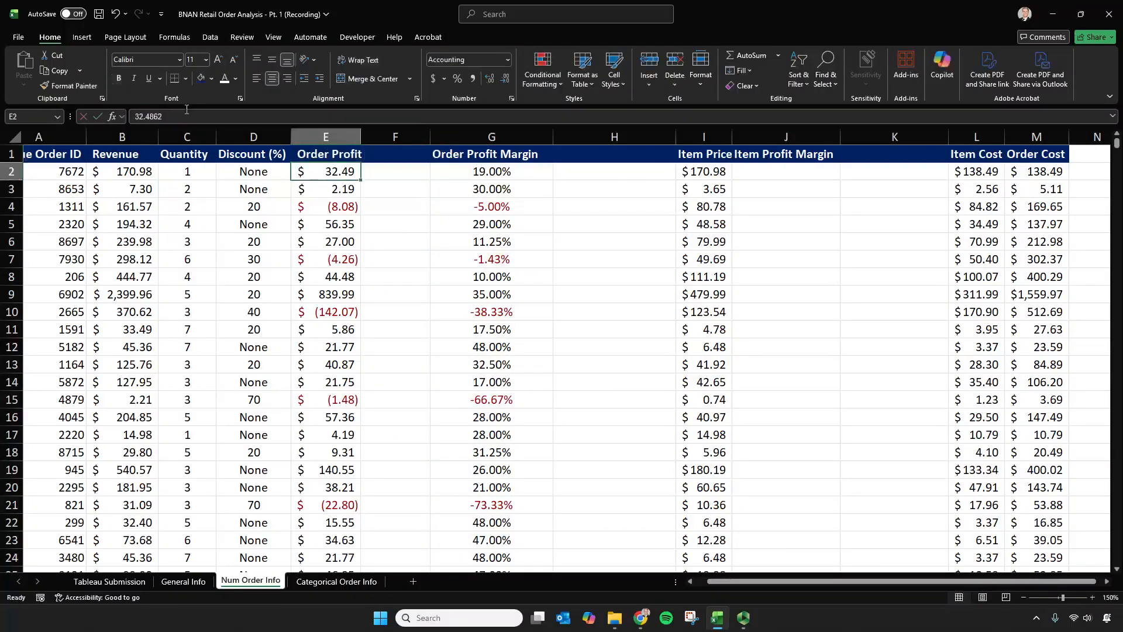
# Step: Head the new column in F1 as Profit per Item
pyautogui.press('Up')
pyautogui.press('Right')
pyautogui.write('Item Pr')
pyautogui.press('BackSpace')
pyautogui.press('BackSpace')
pyautogui.press('BackSpace')
pyautogui.press('BackSpace')
pyautogui.press('BackSpace')
pyautogui.press('BackSpace')
pyautogui.press('BackSpace')
pyautogui.write('Profit per Item')
pyautogui.press('Return')
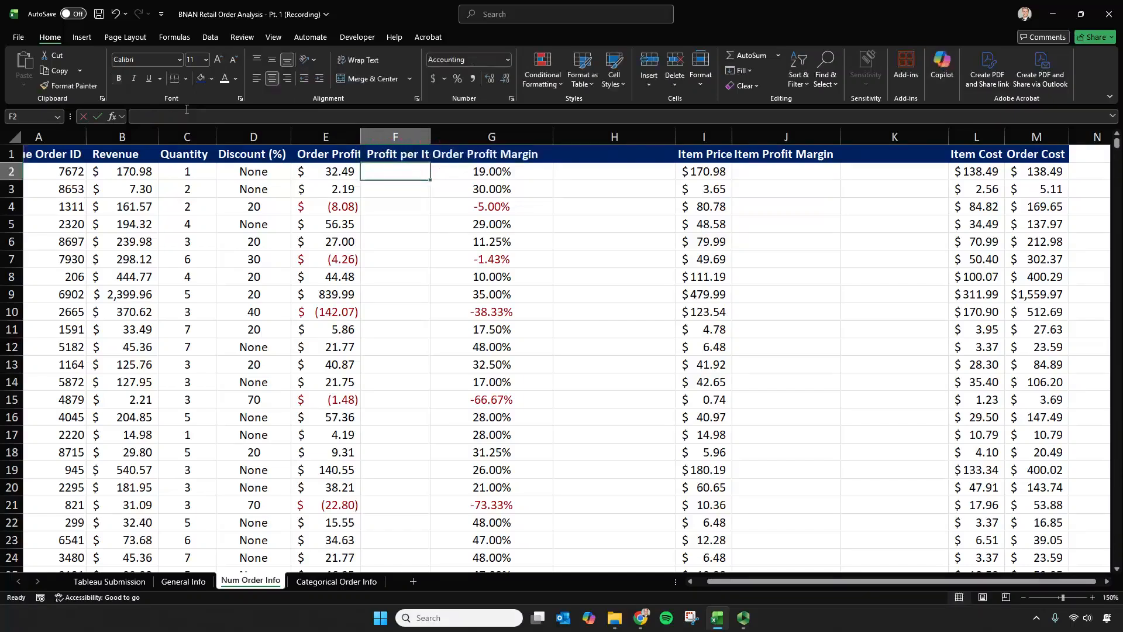
# Step: Calculate Profit per Item in F2 as order profit divided by quantity, =E2/C2, and fill it down the column
pyautogui.write('=')
pyautogui.write('/C2')
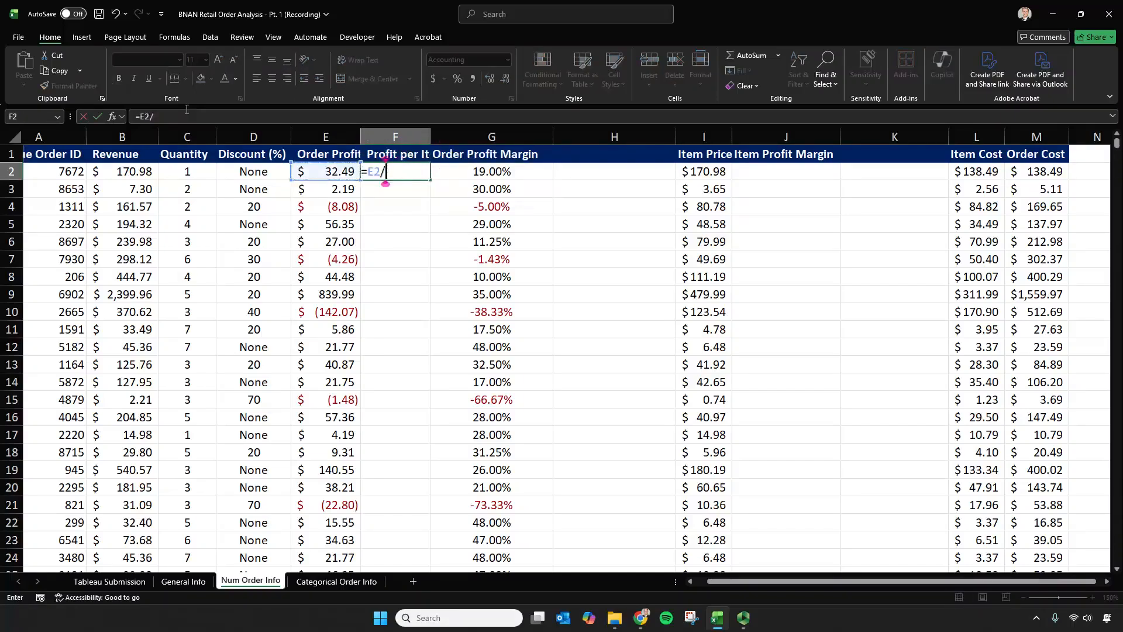
pyautogui.press('Return')
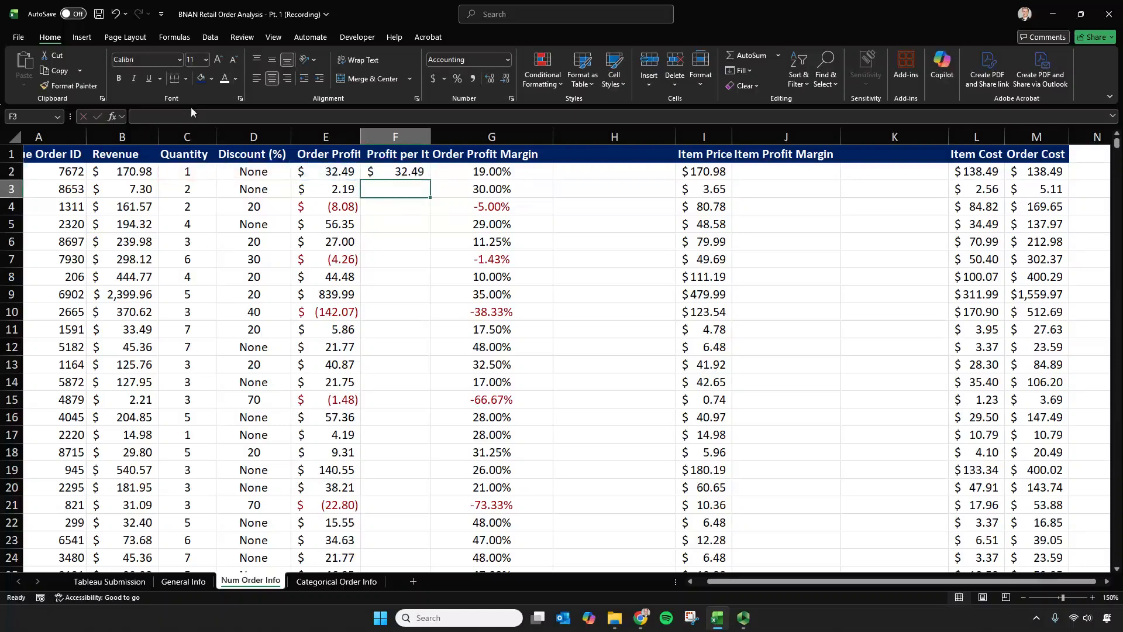
pyautogui.click(403, 172)
pyautogui.doubleClick(430, 181)
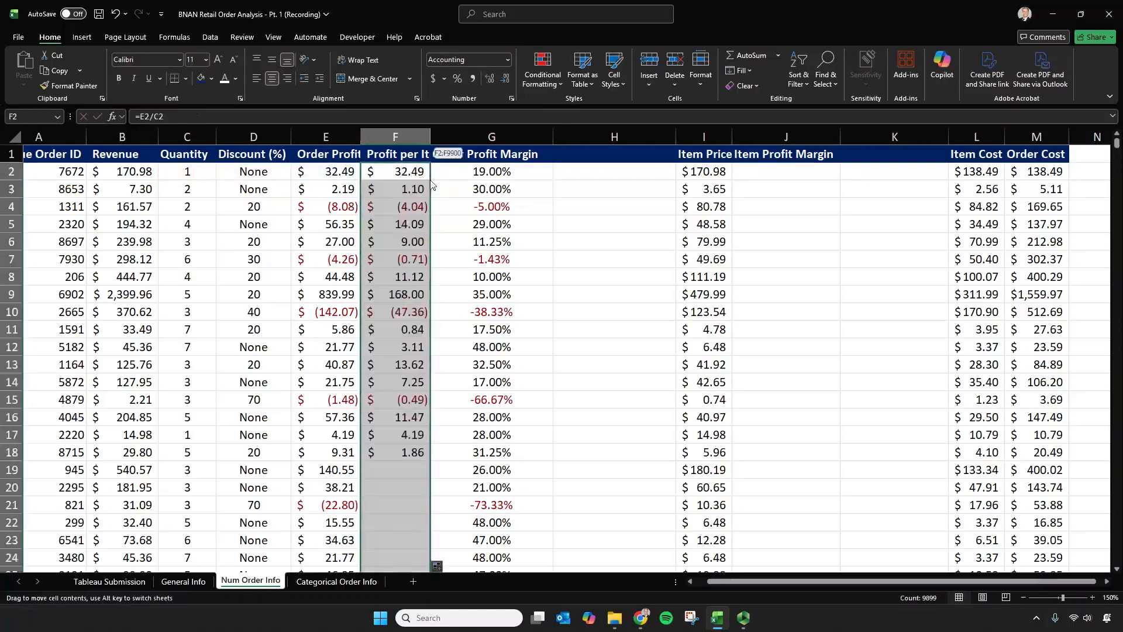
# Step: Move the Item Profit Margin header from J1 to H1, beside Order Profit Margin
pyautogui.click(571, 157)
pyautogui.click(778, 155)
pyautogui.moveTo(778, 155); pyautogui.dragTo(609, 168)
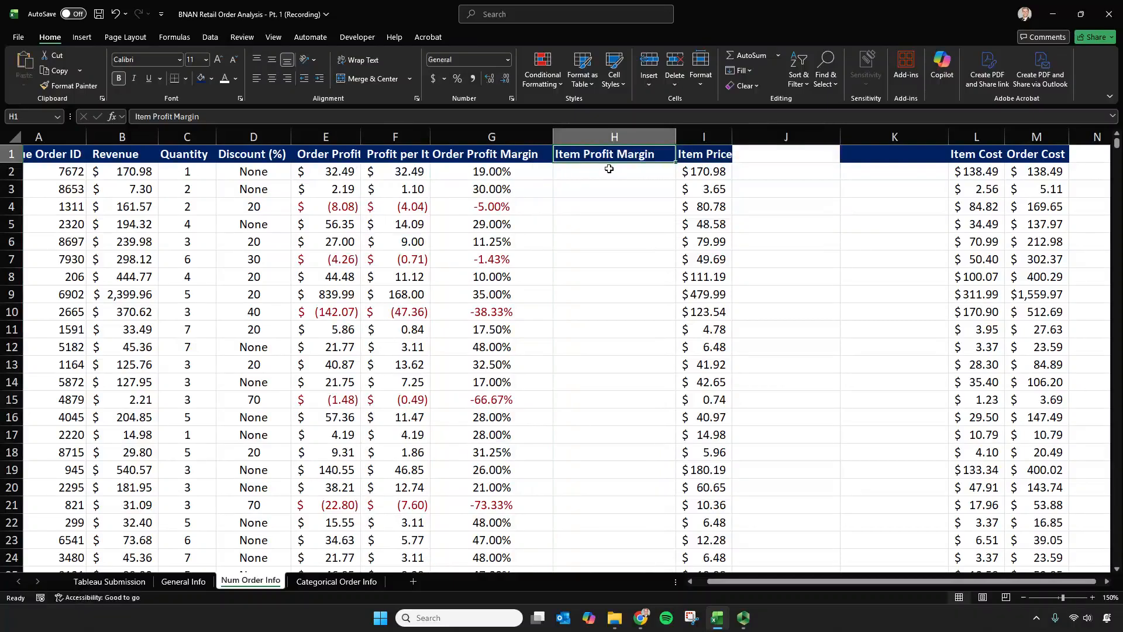
# Step: Calculate the Item Profit Margin in H2 as profit per item divided by revenue, =F2/B2, and fill it down the column
pyautogui.click(609, 168)
pyautogui.write('=')
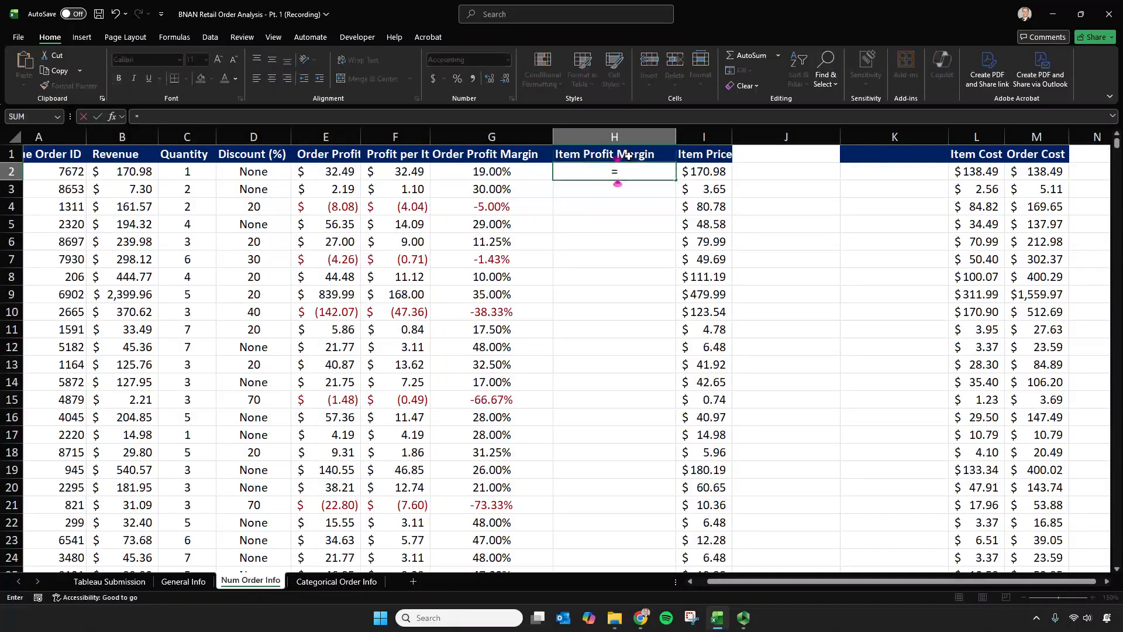
pyautogui.press('Left')
pyautogui.press('Left')
pyautogui.press('Left')
pyautogui.press('Right')
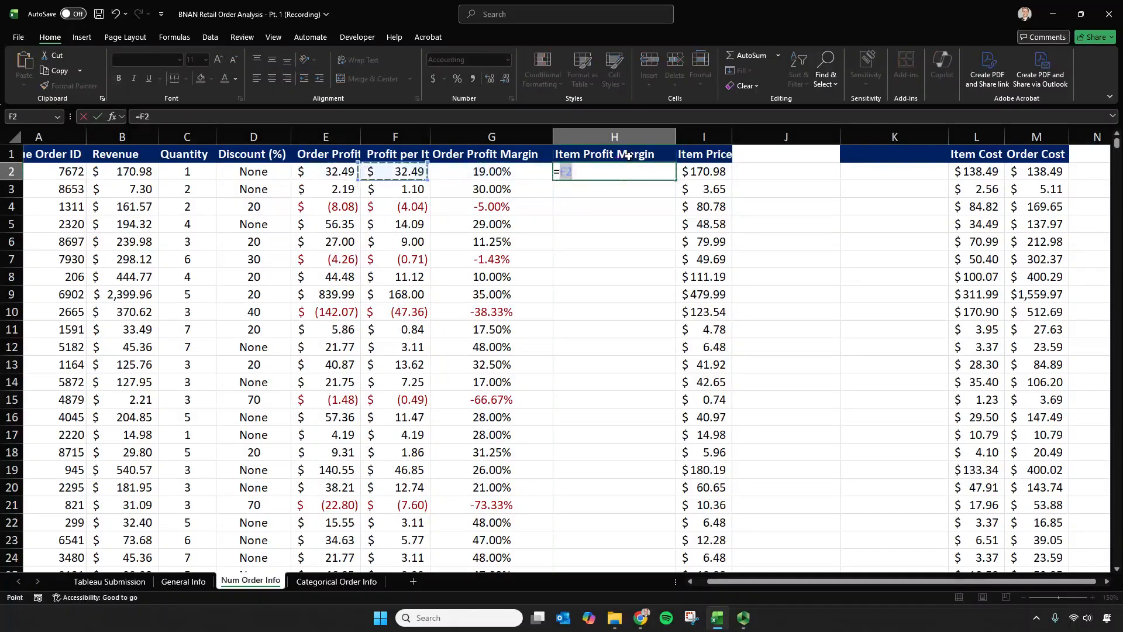
pyautogui.write('/')
pyautogui.press('Left')
pyautogui.press('Left')
pyautogui.press('Left')
pyautogui.press('Left')
pyautogui.press('Left')
pyautogui.press('Left')
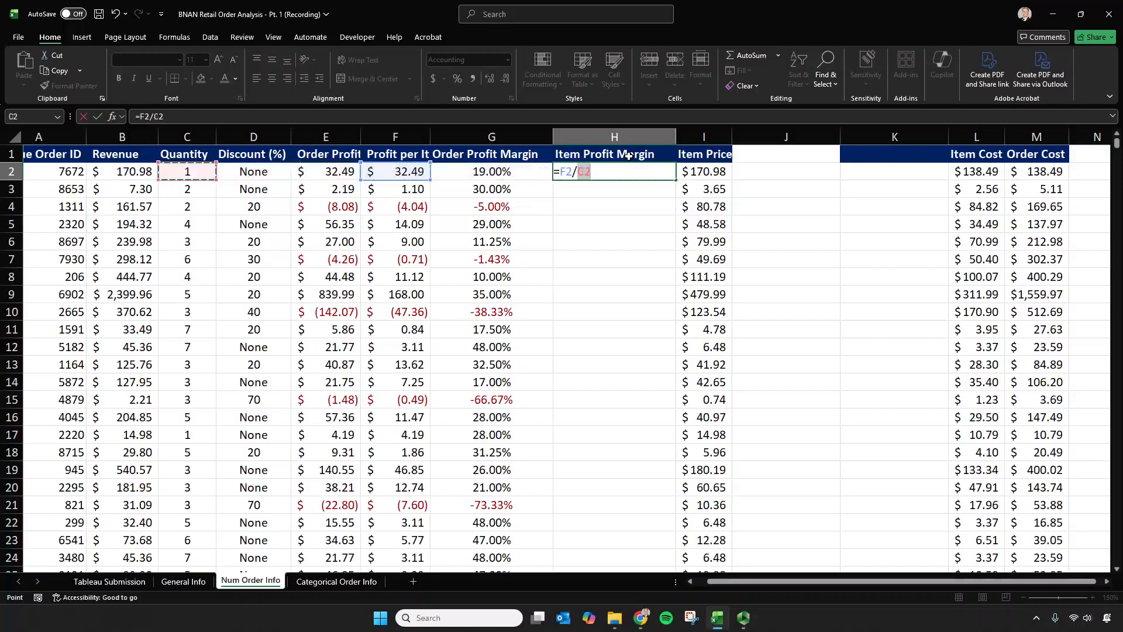
pyautogui.hotkey('ctrl', 'Return')
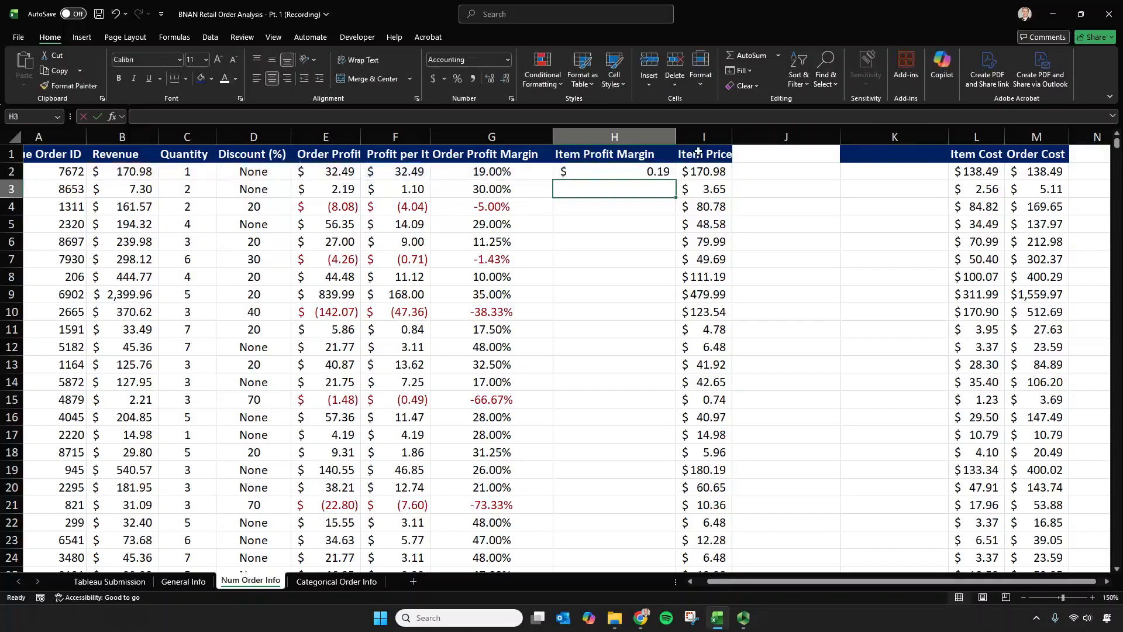
pyautogui.doubleClick(679, 181)
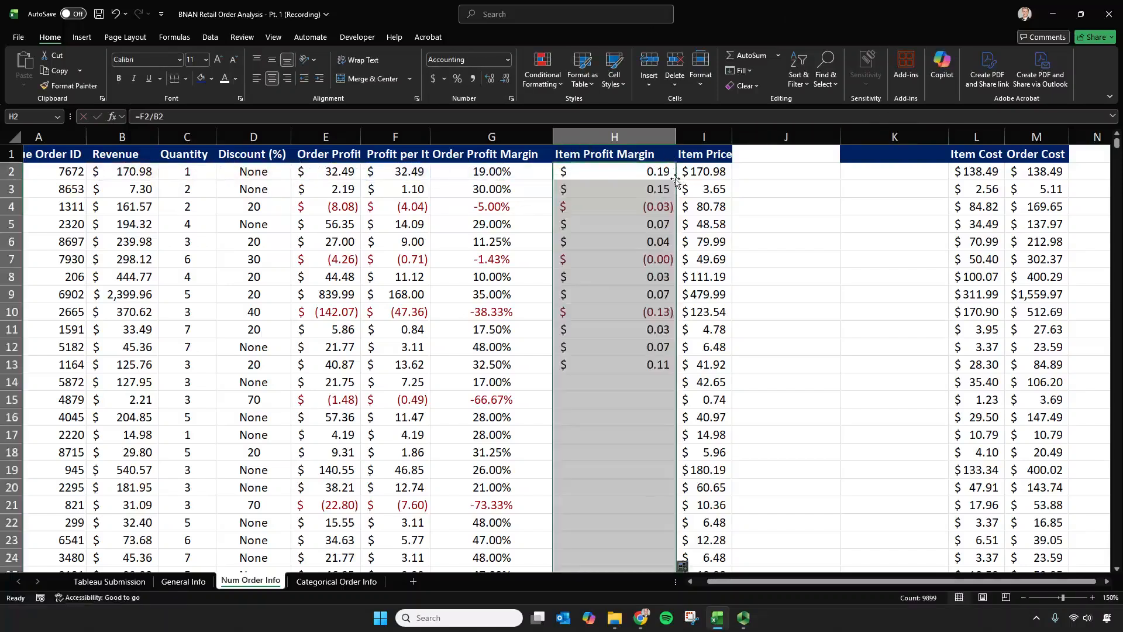
# Step: Format the Item Profit Margin column as percentages with two decimal places
pyautogui.click(576, 137)
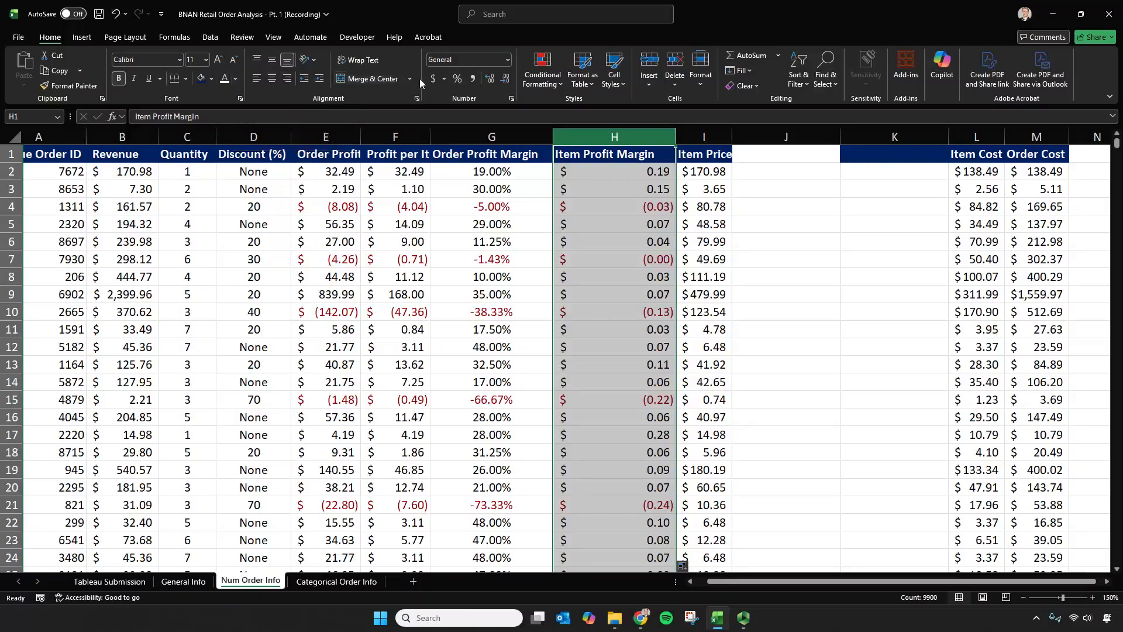
pyautogui.click(456, 78)
pyautogui.doubleClick(487, 80)
# Step: Delete the two empty columns J and K between Item Price and Item Cost
pyautogui.moveTo(817, 141); pyautogui.dragTo(853, 136)
pyautogui.rightClick(854, 136)
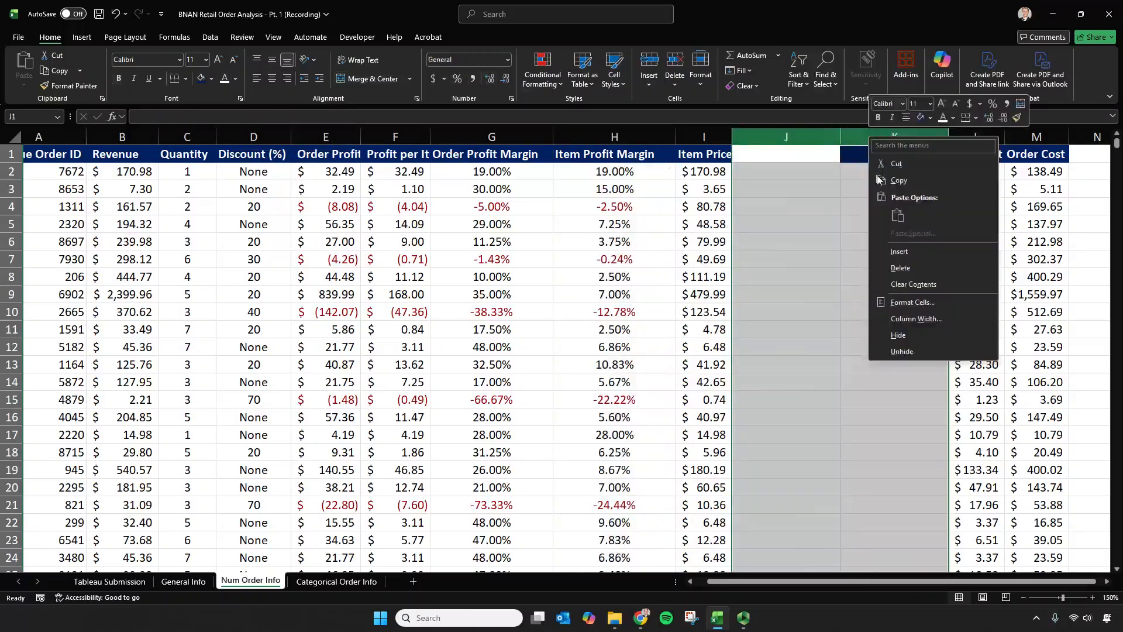
pyautogui.click(892, 261)
pyautogui.click(530, 170)
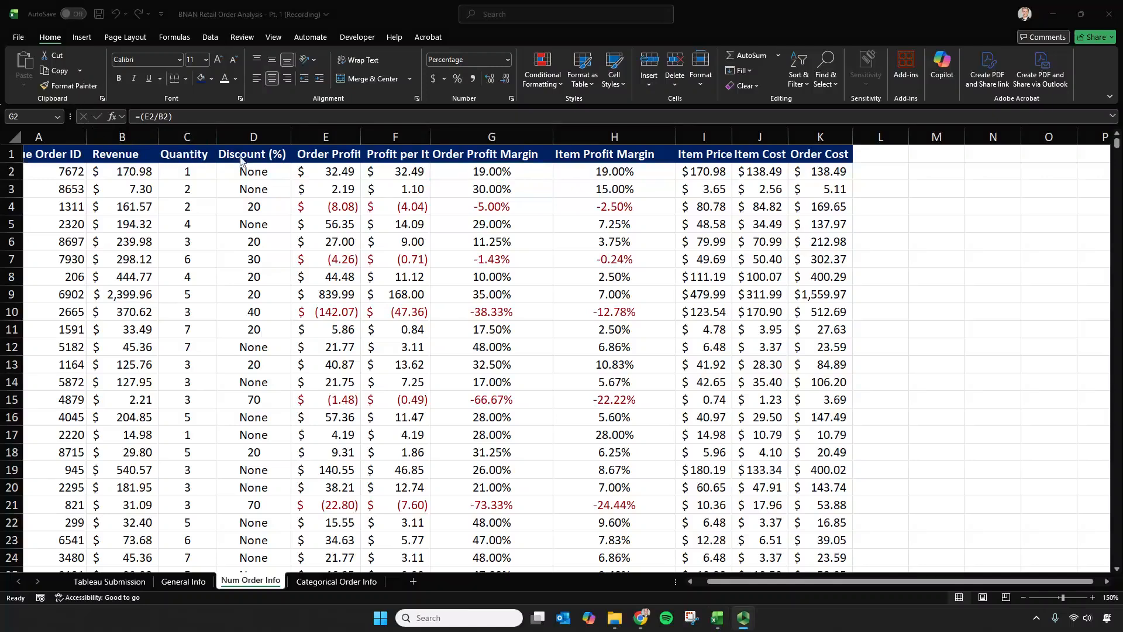
# Step: Insert a column before Order Profit and copy the Discount (%) header into its E1 cell
pyautogui.click(271, 170)
pyautogui.moveTo(254, 170); pyautogui.dragTo(253, 334)
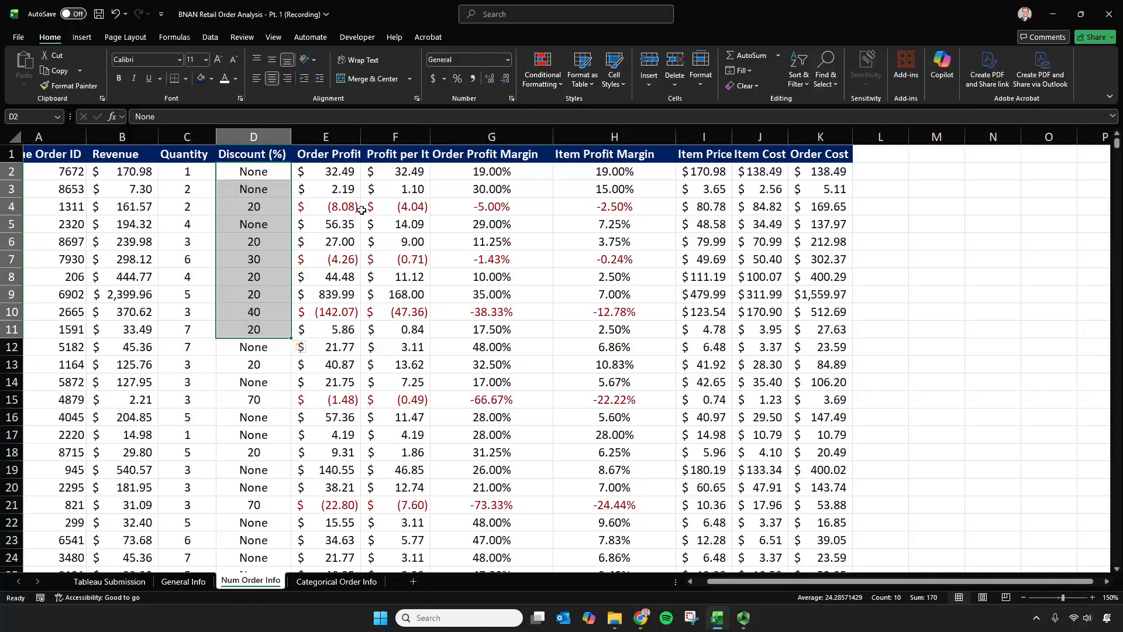
pyautogui.rightClick(337, 132)
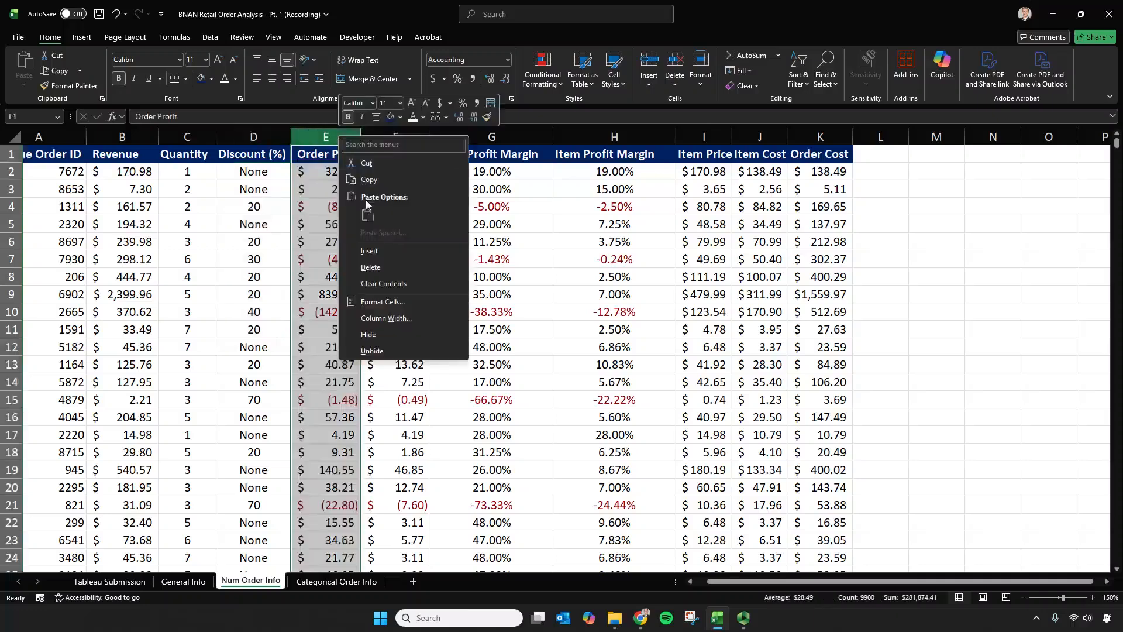
pyautogui.click(383, 251)
pyautogui.click(256, 151)
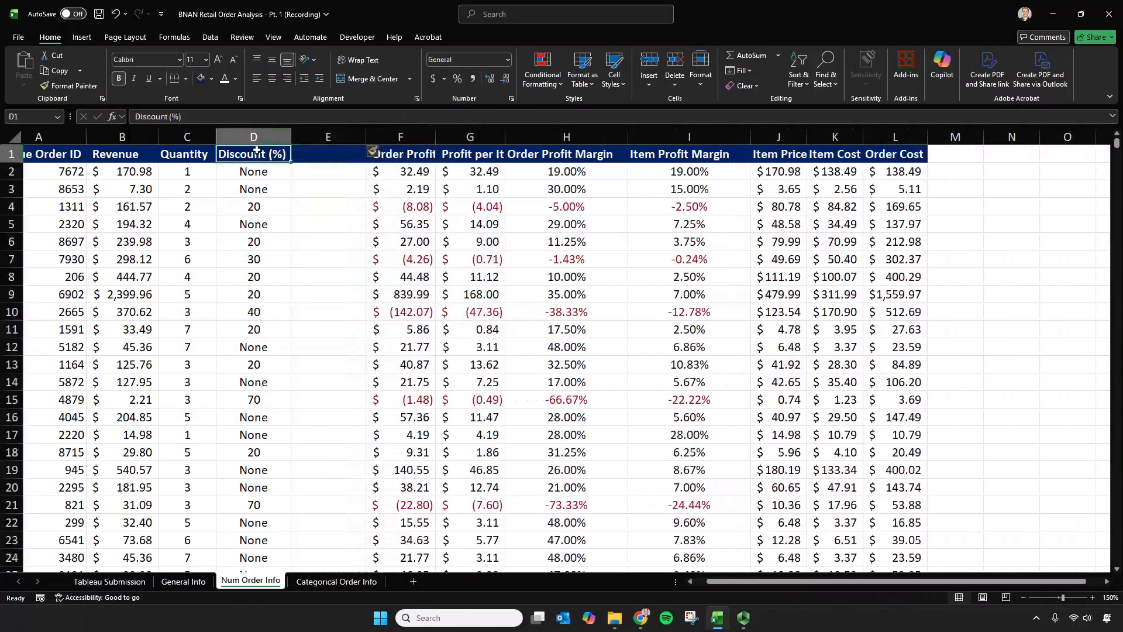
pyautogui.hotkey('ctrl', 'c')
pyautogui.click(321, 154)
pyautogui.hotkey('ctrl', 'v')
pyautogui.click(217, 117)
pyautogui.write('- Con')
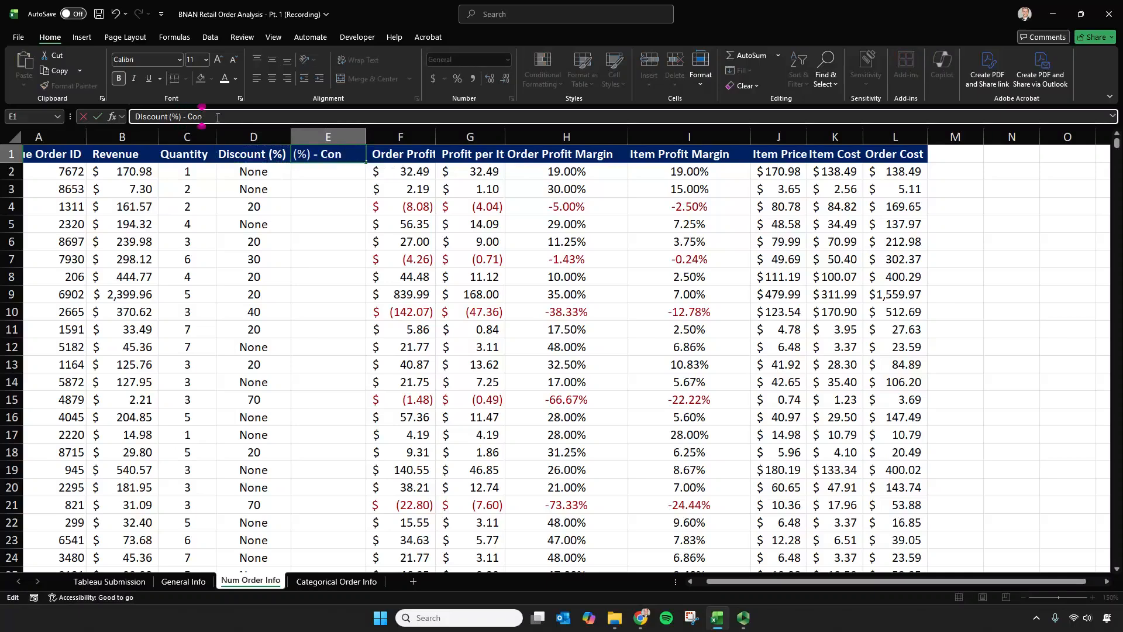
pyautogui.write('tinuous')
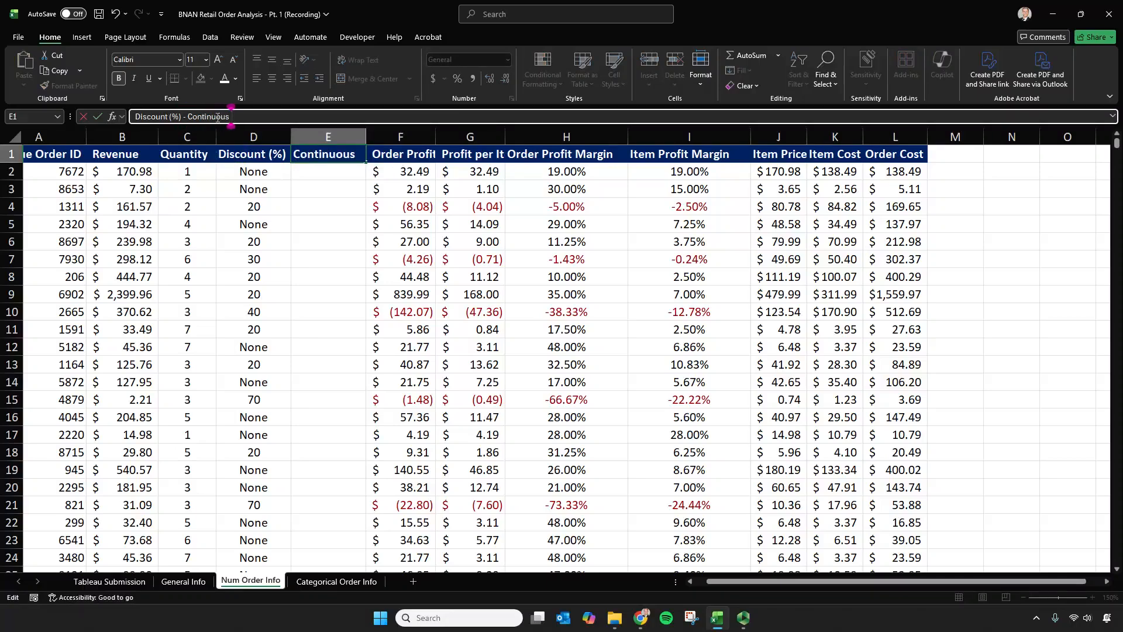
pyautogui.press('BackSpace')
pyautogui.press('BackSpace')
pyautogui.press('BackSpace')
pyautogui.press('BackSpace')
pyautogui.press('BackSpace')
pyautogui.press('BackSpace')
pyautogui.press('BackSpace')
pyautogui.press('BackSpace')
pyautogui.press('BackSpace')
pyautogui.press('BackSpace')
pyautogui.press('BackSpace')
pyautogui.press('BackSpace')
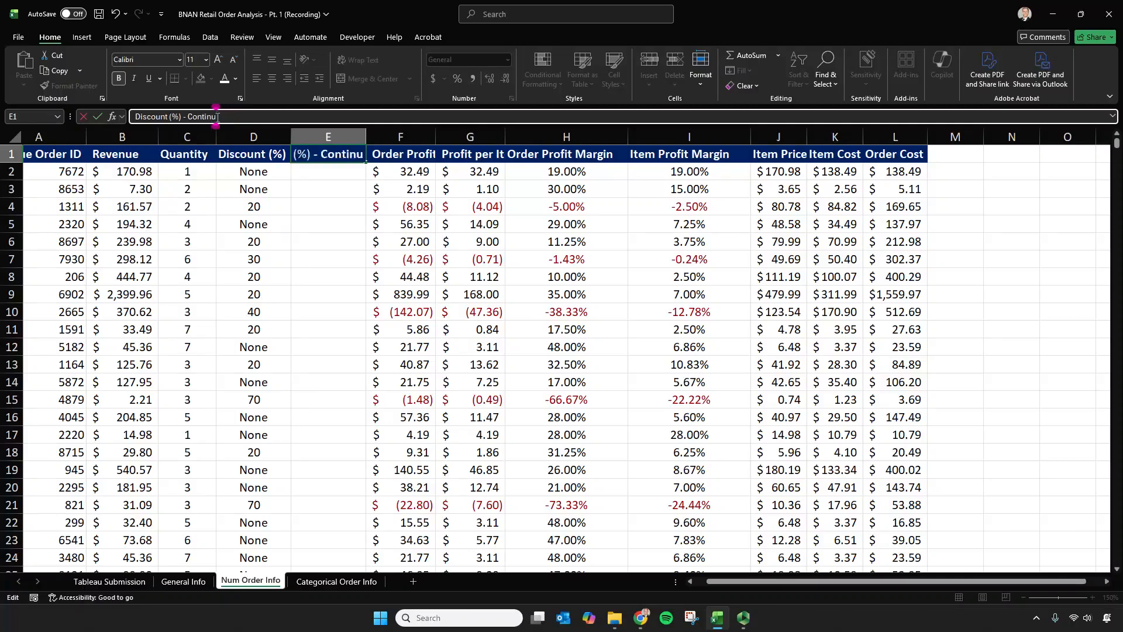
pyautogui.press('BackSpace')
pyautogui.press('BackSpace')
# Step: Rename the copied header in E1 as Full Discount (%) and fit the column width to it
pyautogui.press('Home')
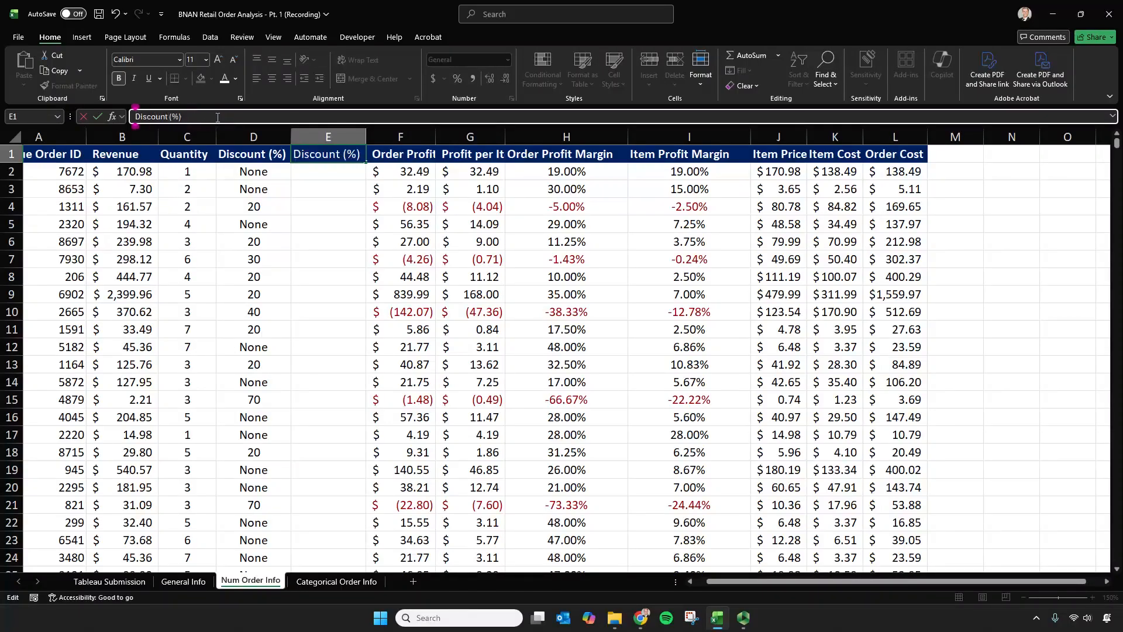
pyautogui.write('Full')
pyautogui.press('End')
pyautogui.press('BackSpace')
pyautogui.press('BackSpace')
pyautogui.press('BackSpace')
pyautogui.press('BackSpace')
pyautogui.press('Return')
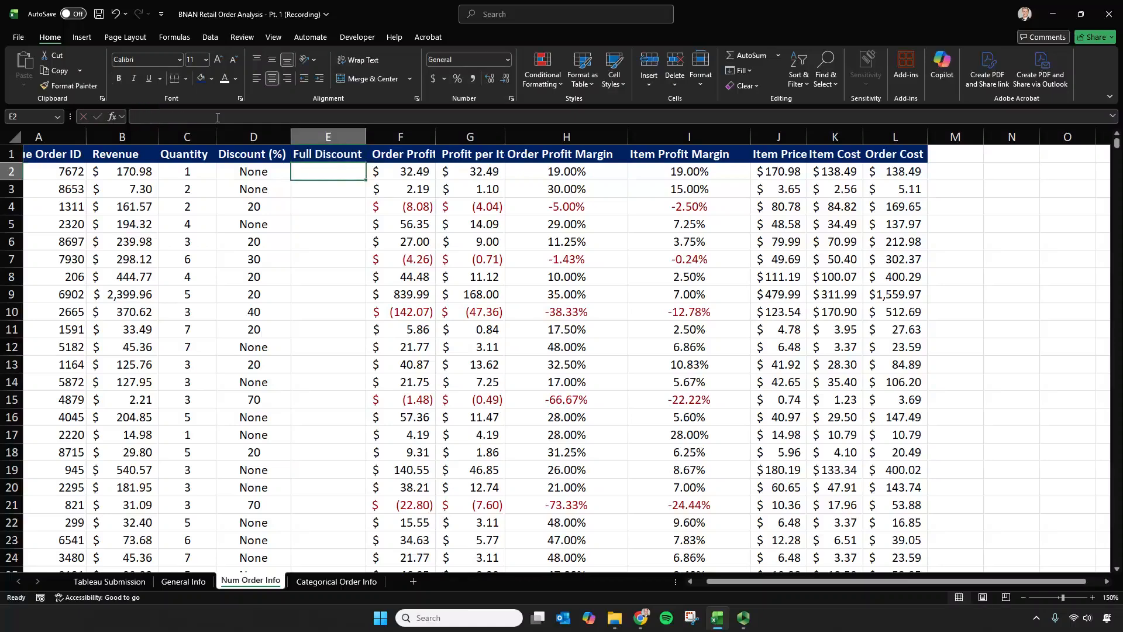
pyautogui.doubleClick(365, 136)
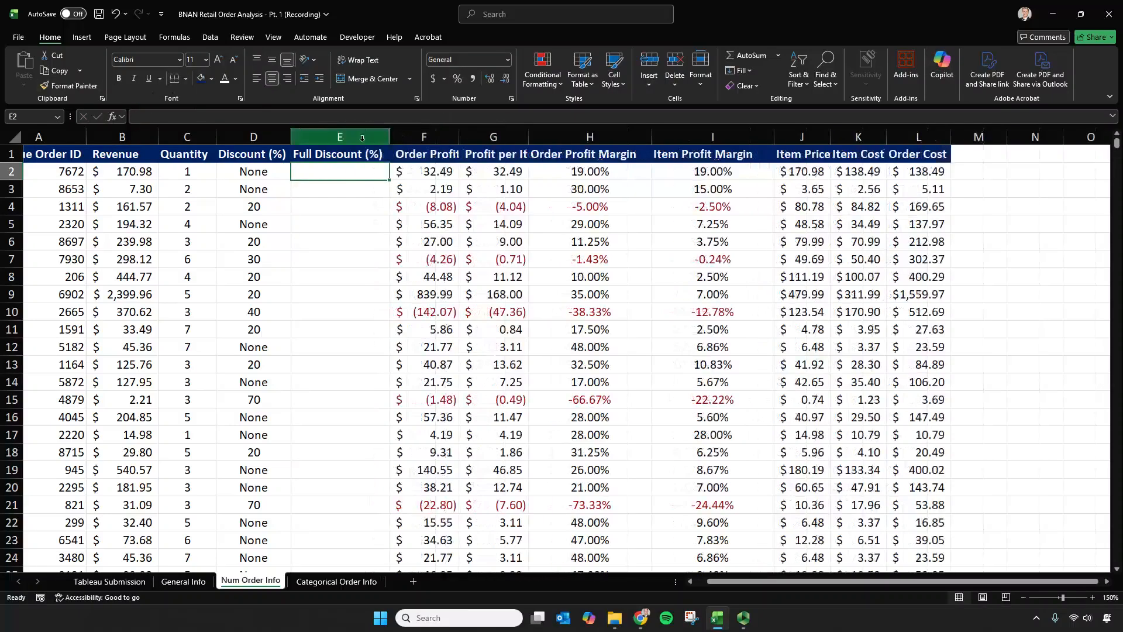
# Step: Enter =IF(D2="None",0,D2/100) in E2 to convert the discount to a numeric fraction
pyautogui.click(317, 171)
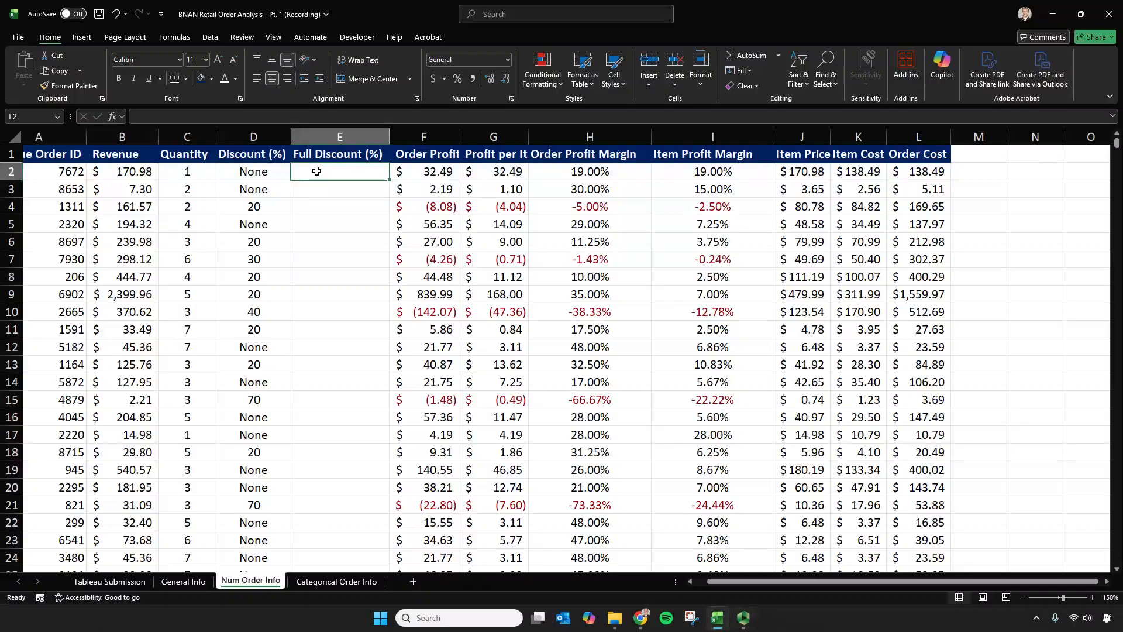
pyautogui.write('=if(')
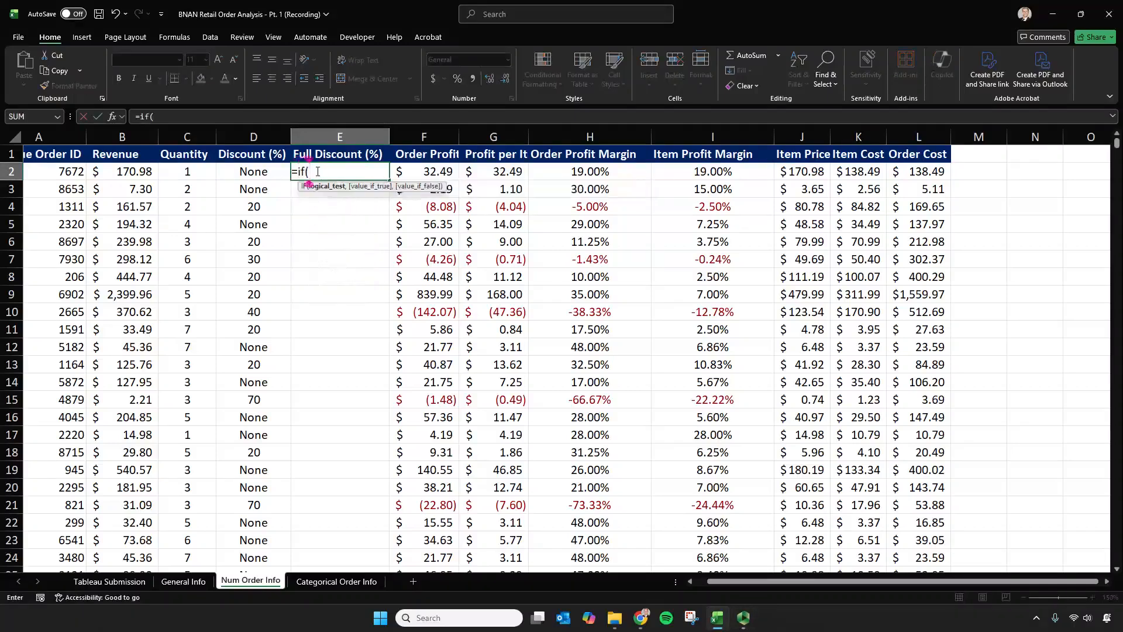
pyautogui.press('Left')
pyautogui.write('=')
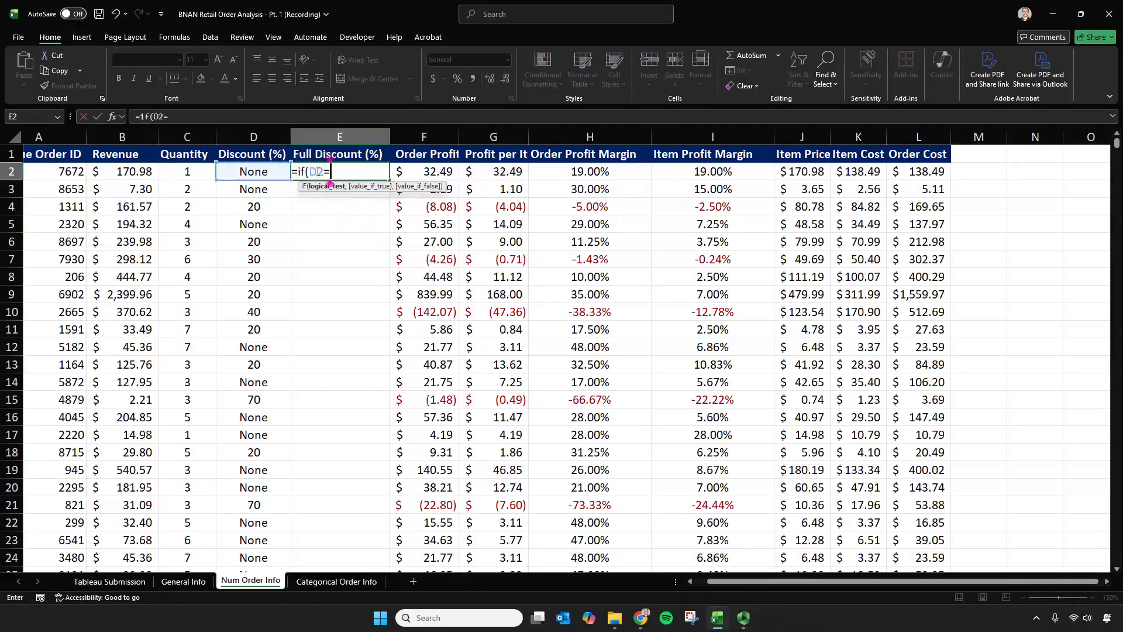
pyautogui.write('"None",0')
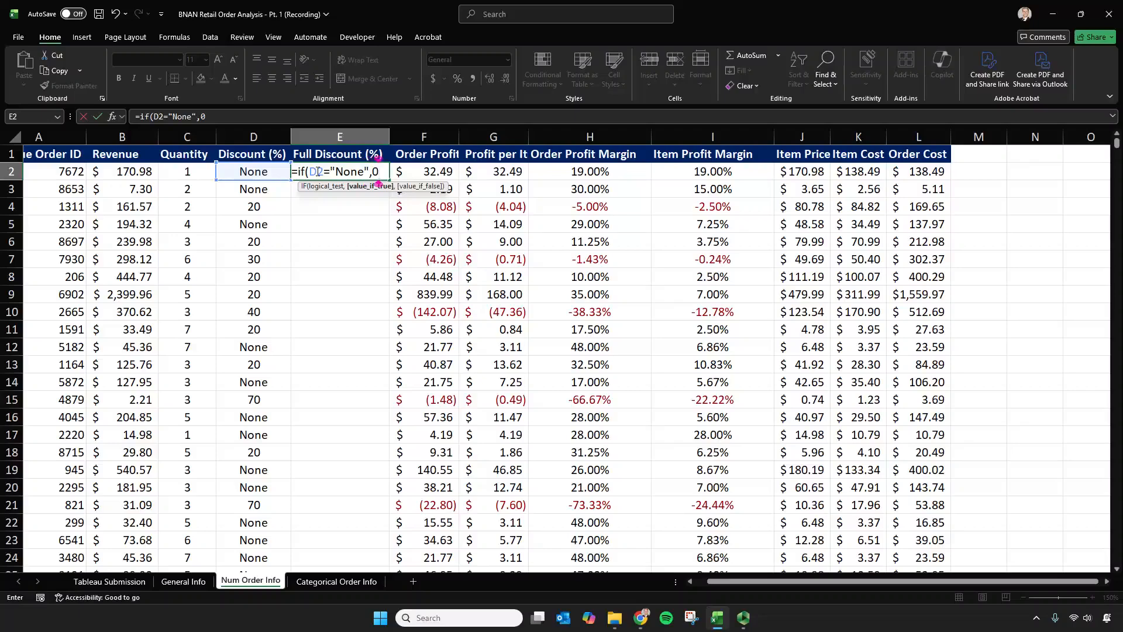
pyautogui.write(',')
pyautogui.press('Left')
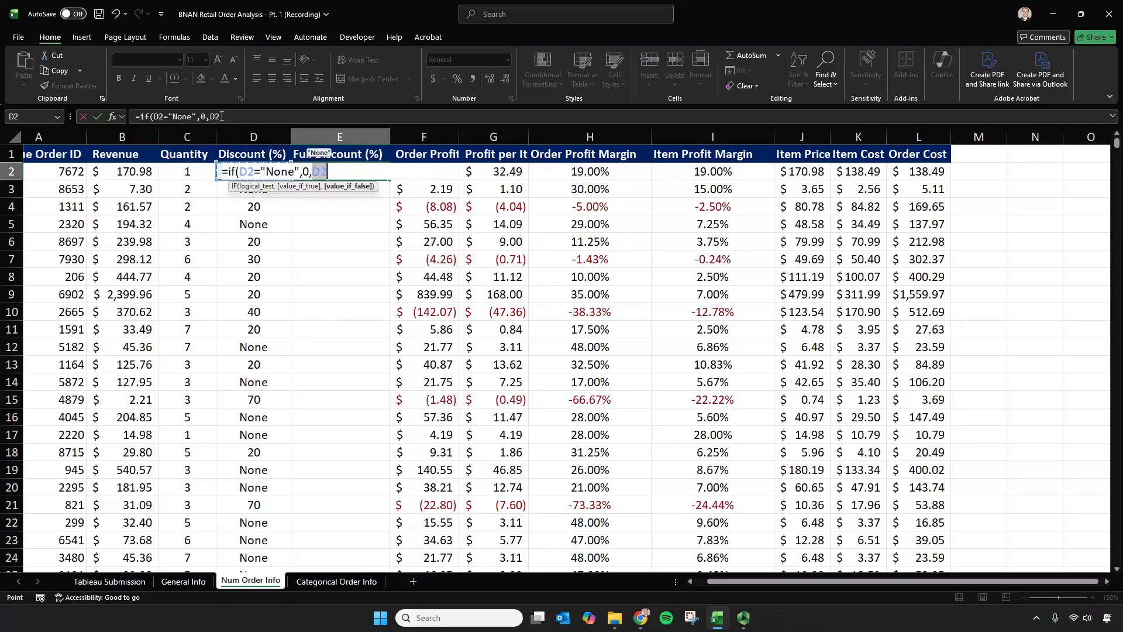
pyautogui.write('/100')
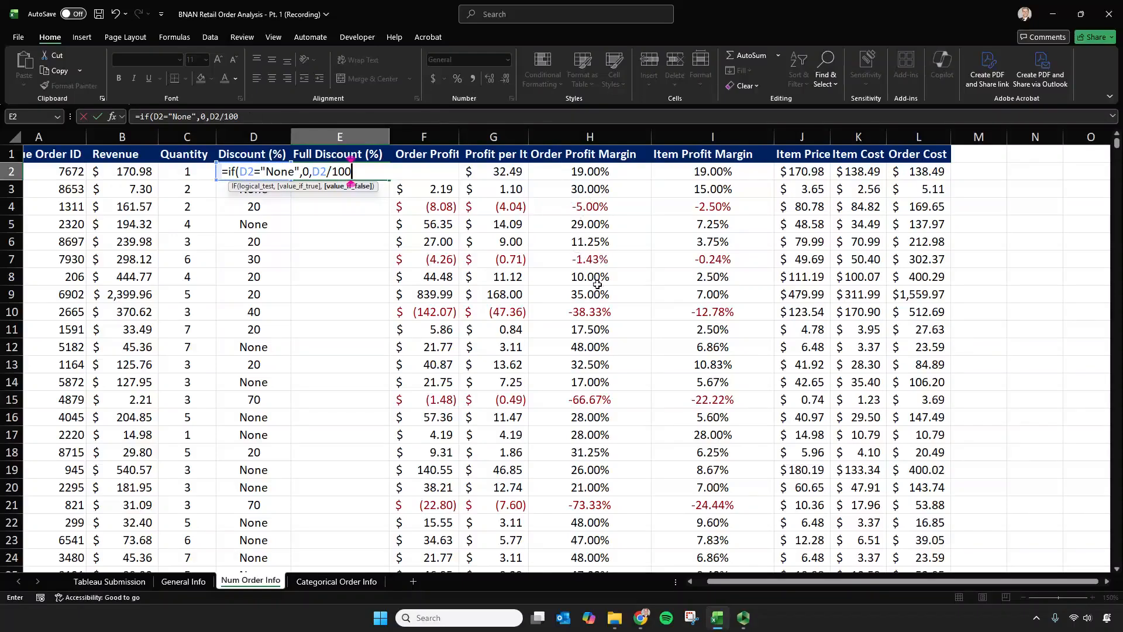
pyautogui.press('Return')
# Step: Fill the Full Discount (%) formula down its column and format the column as percentages
pyautogui.click(365, 171)
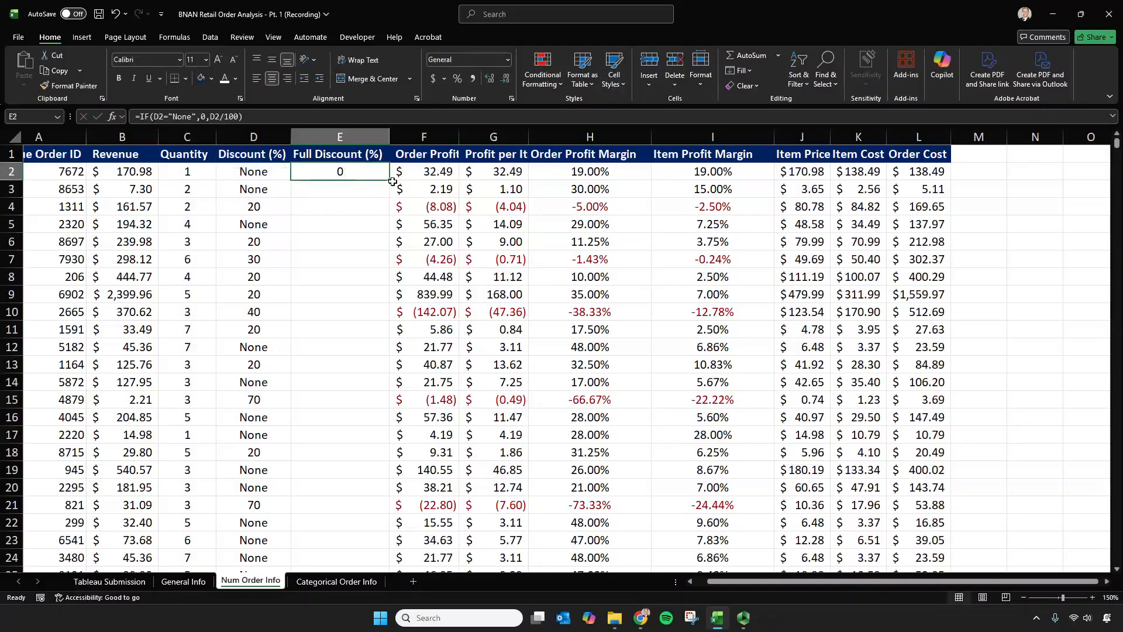
pyautogui.doubleClick(389, 180)
pyautogui.click(344, 140)
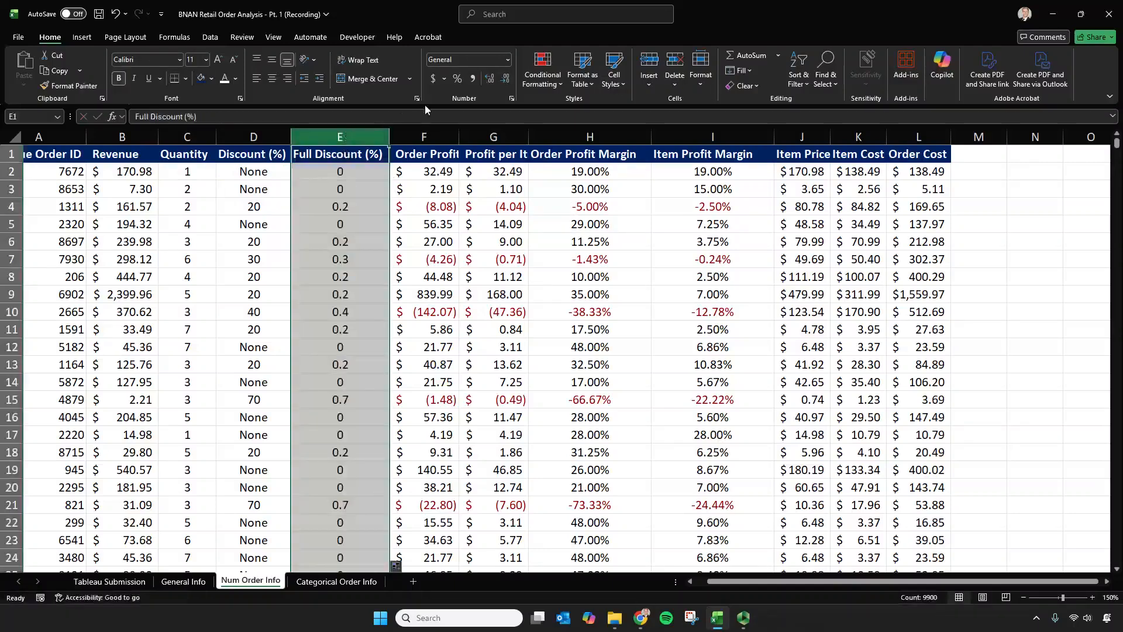
pyautogui.click(457, 78)
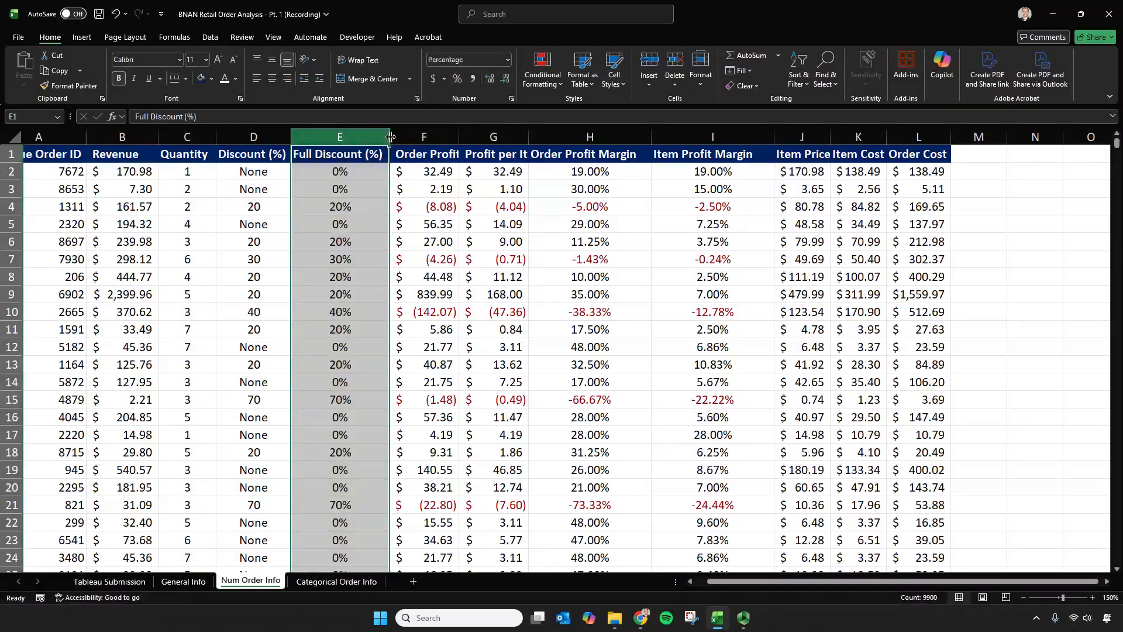
# Step: Save the workbook and insert a blank column before Order Profit Margin
pyautogui.click(369, 206)
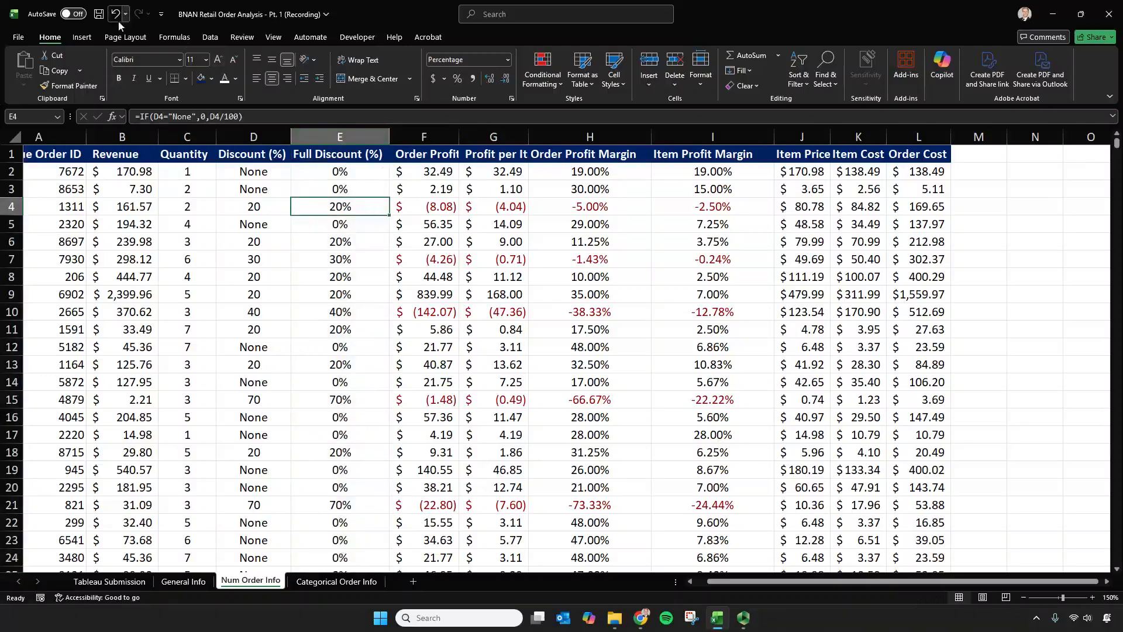
pyautogui.click(98, 16)
pyautogui.click(564, 136)
pyautogui.rightClick(569, 139)
pyautogui.click(598, 254)
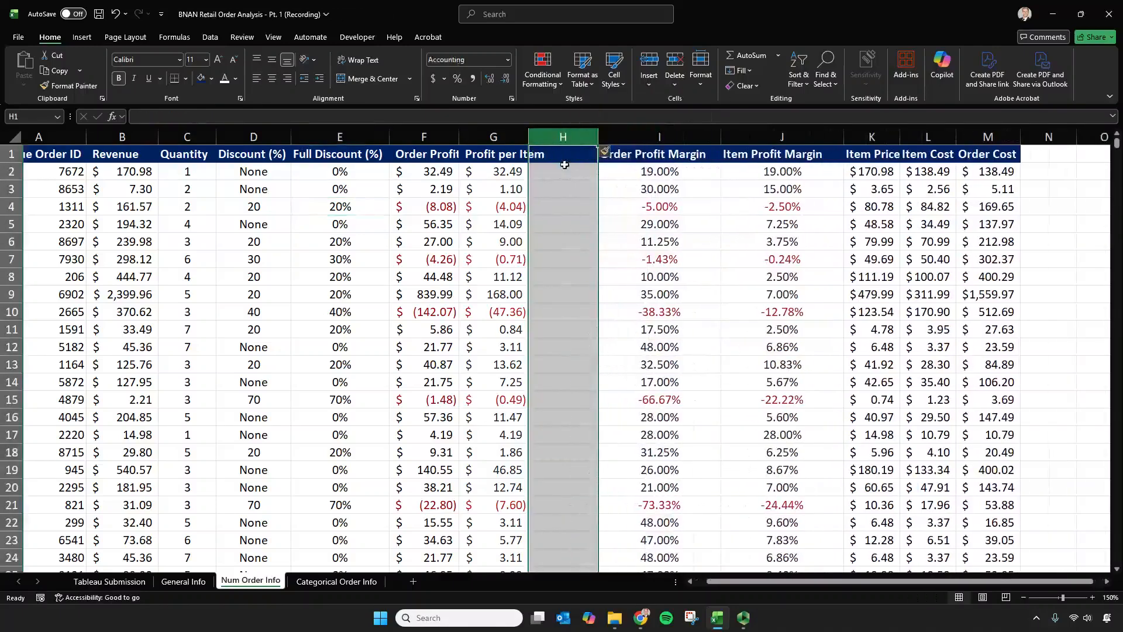
# Step: Enter the header Order Discount in H1 of the new column
pyautogui.click(568, 156)
pyautogui.write('Order')
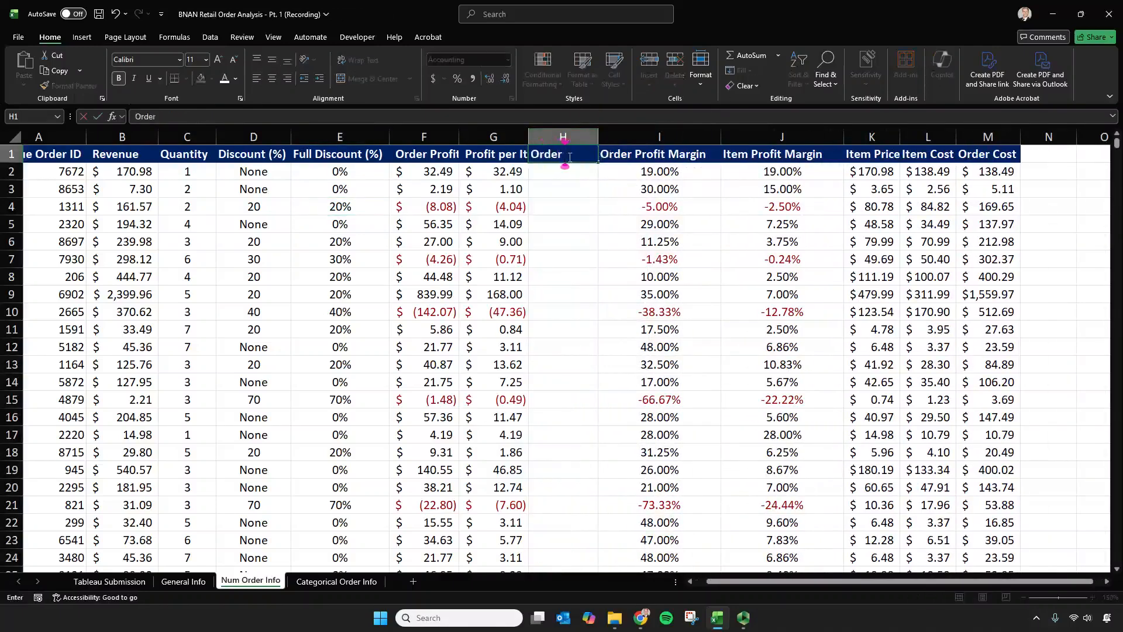
pyautogui.write(' Discoun')
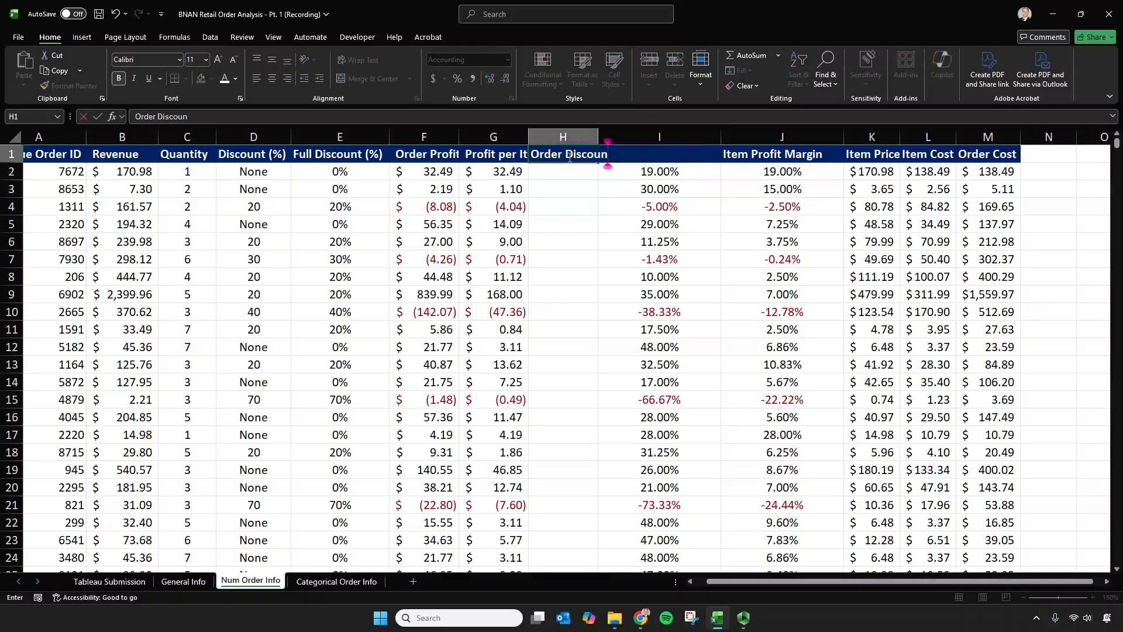
pyautogui.write('t')
pyautogui.press('Return')
# Step: Insert a second blank column between Order Discount and Order Profit Margin
pyautogui.click(685, 135)
pyautogui.rightClick(685, 135)
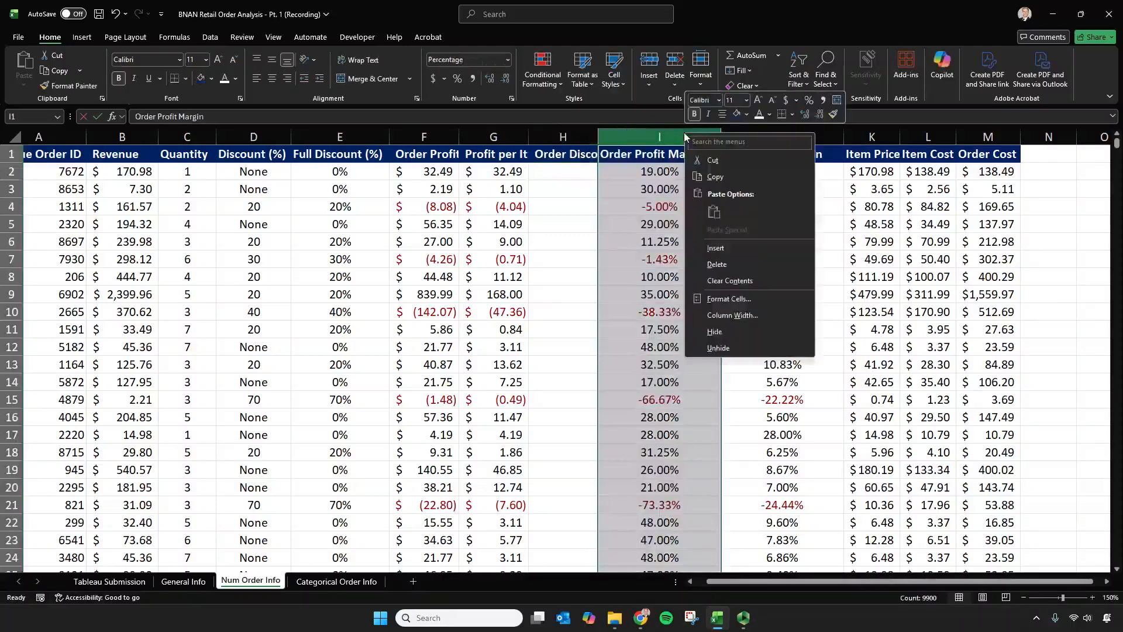
pyautogui.click(716, 247)
pyautogui.click(626, 154)
# Step: Extend the header in H1 to read Order Discount ($)
pyautogui.click(562, 149)
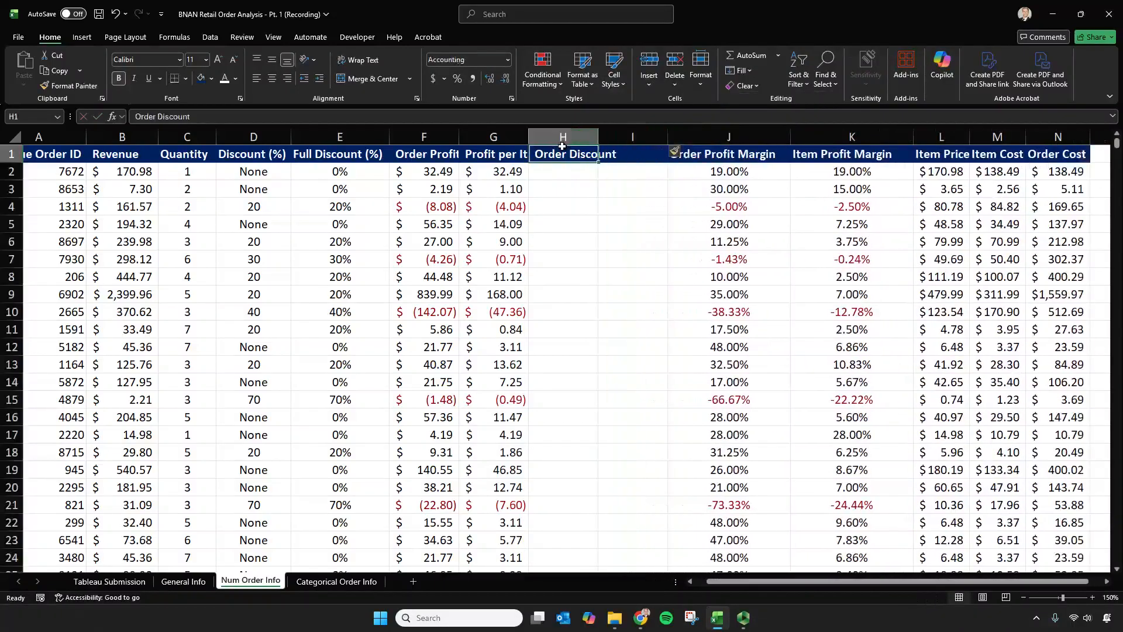
pyautogui.click(294, 115)
pyautogui.write('(')
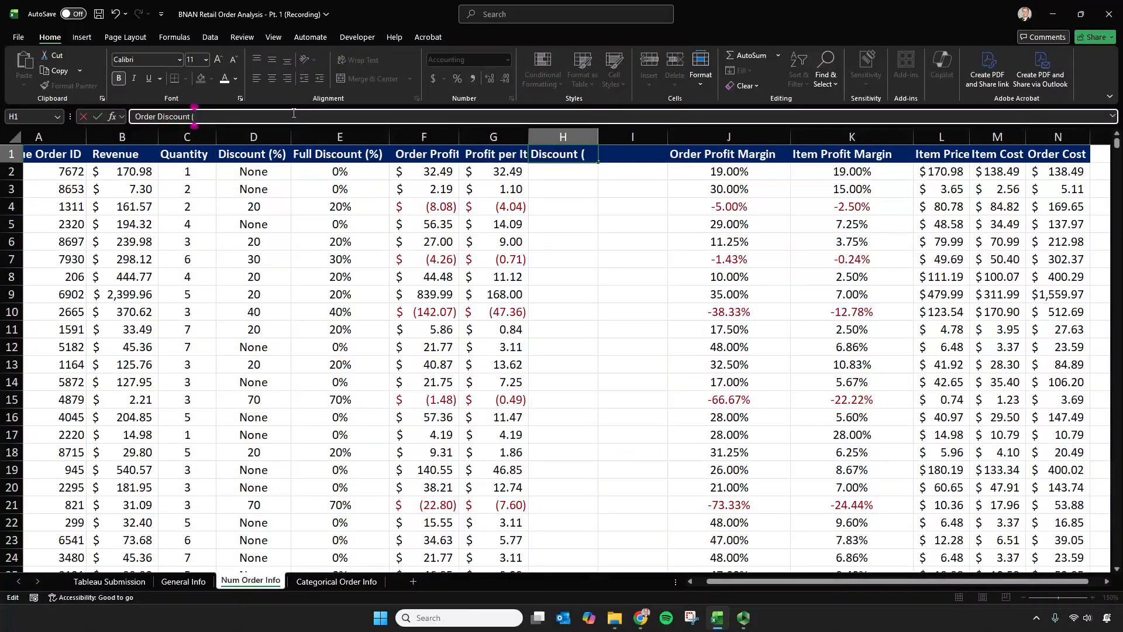
pyautogui.write('4)')
pyautogui.hotkey('ctrl', 'Return')
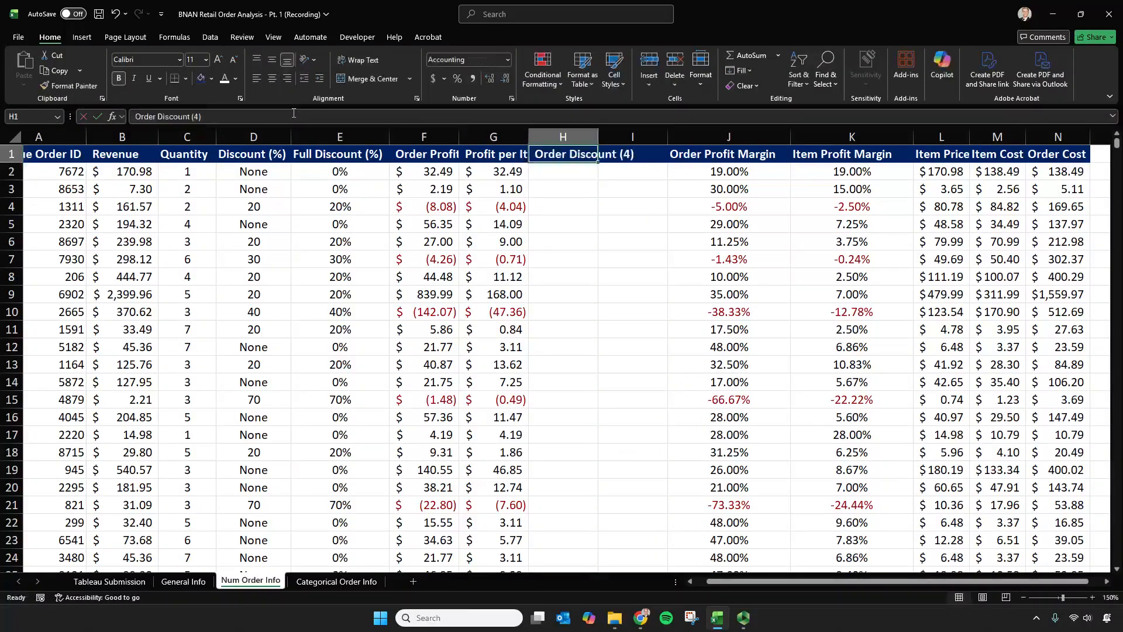
pyautogui.click(198, 116)
pyautogui.press('BackSpace')
pyautogui.write('$')
pyautogui.press('Return')
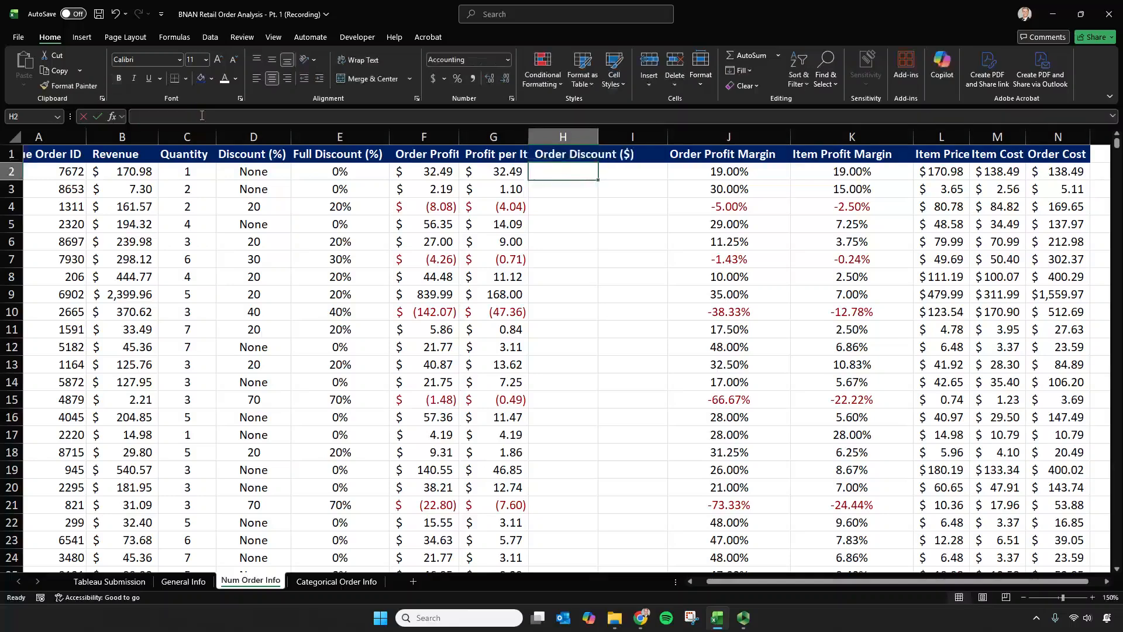
# Step: Enter the header Item Discount ($) in I1 of the empty column beside Order Discount ($)
pyautogui.press('Right')
pyautogui.press('Up')
pyautogui.write('I')
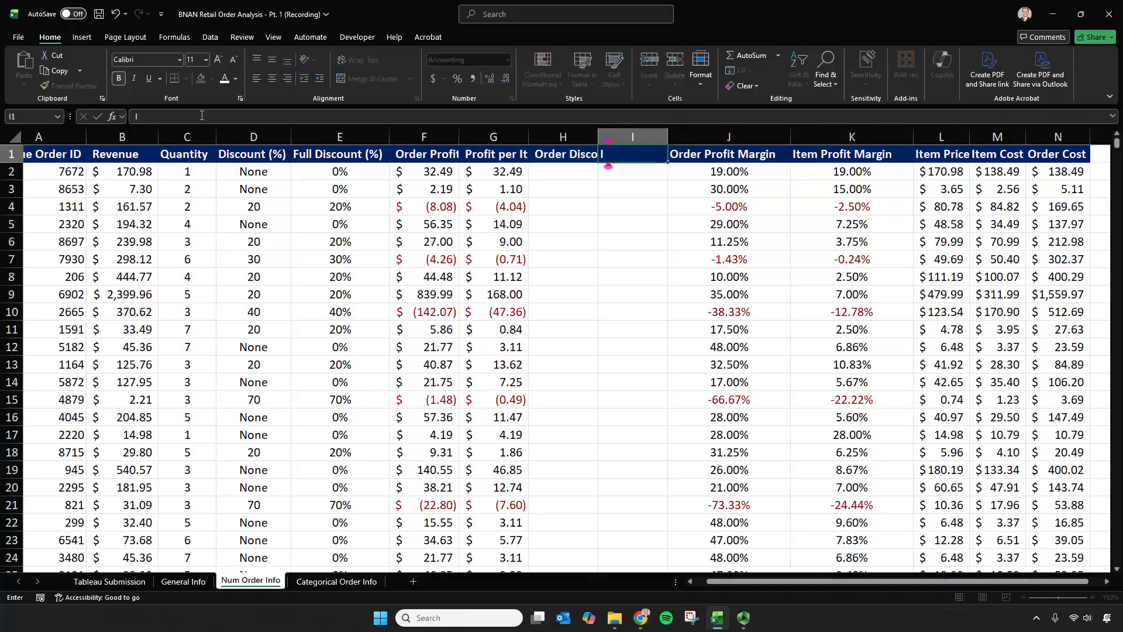
pyautogui.write('tem Disco')
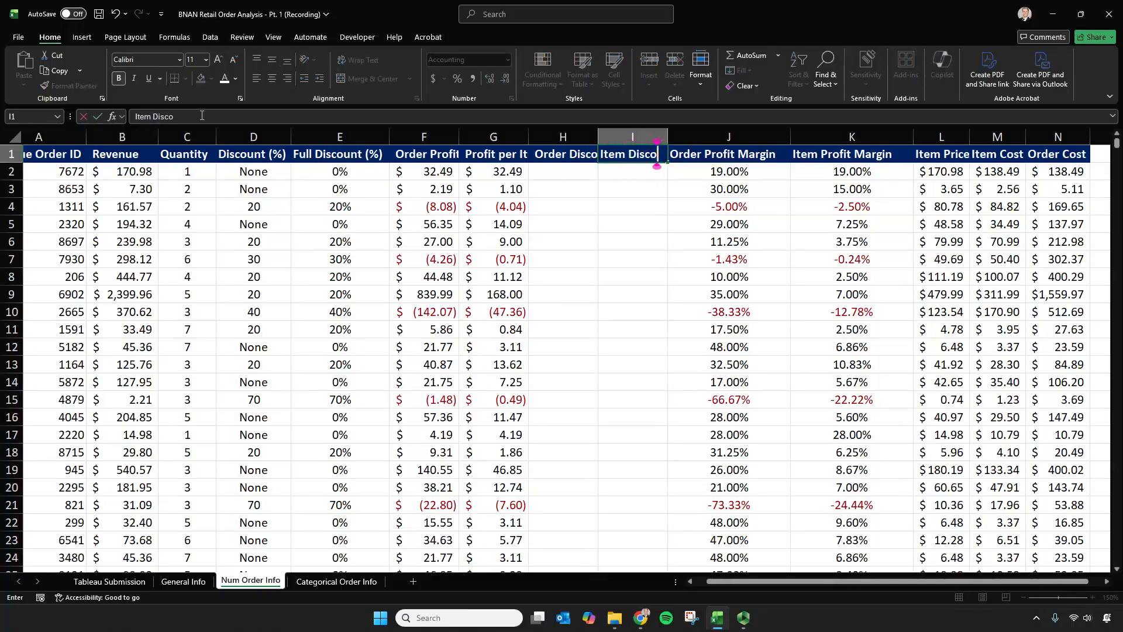
pyautogui.write('unt (')
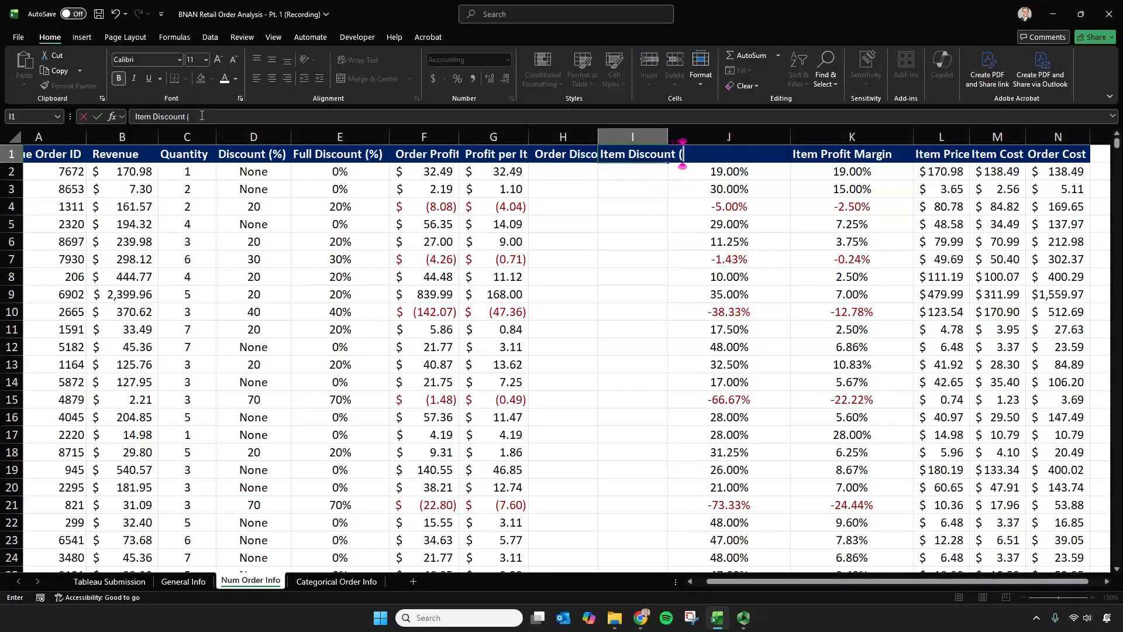
pyautogui.write('%)')
pyautogui.press('Return')
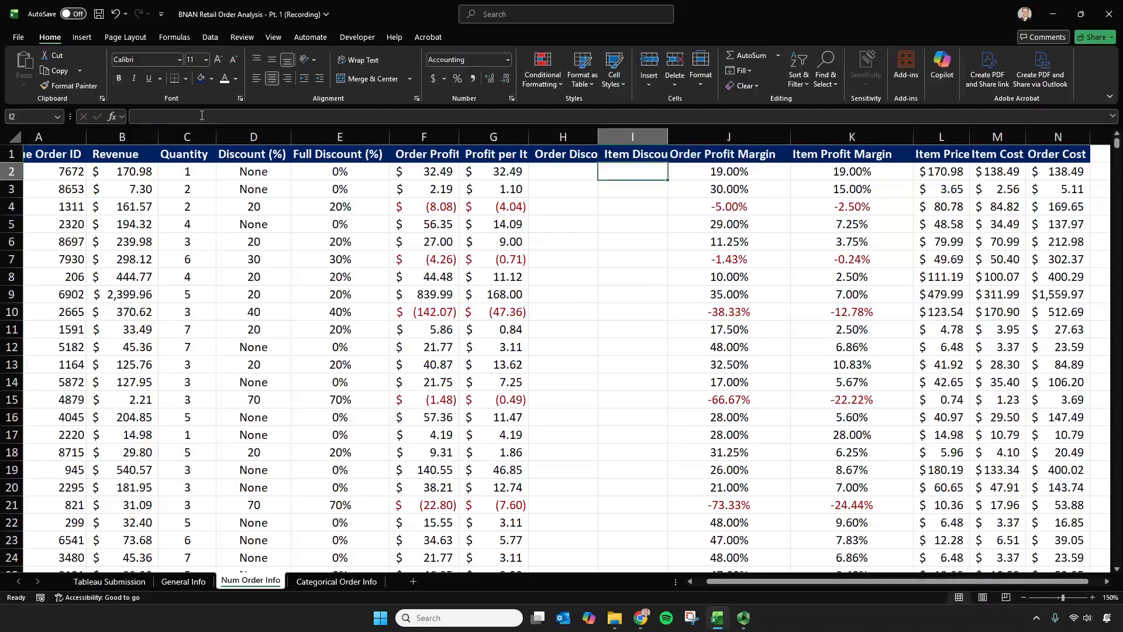
# Step: Fit the widths of the Order Discount ($) and Item Discount ($) columns to their headers
pyautogui.click(606, 134)
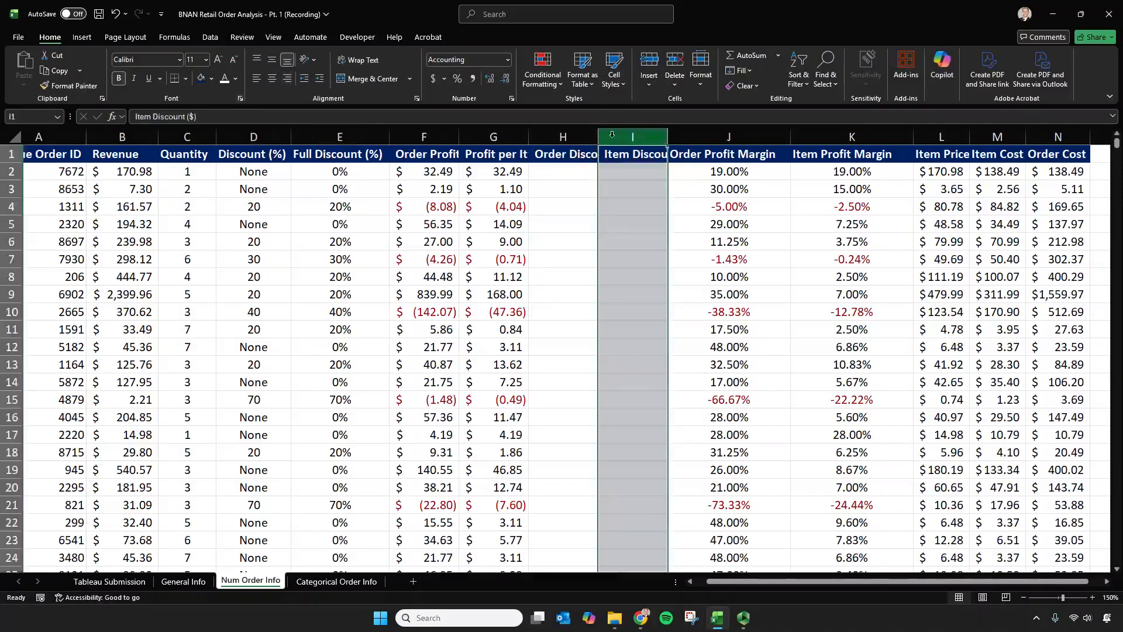
pyautogui.doubleClick(598, 137)
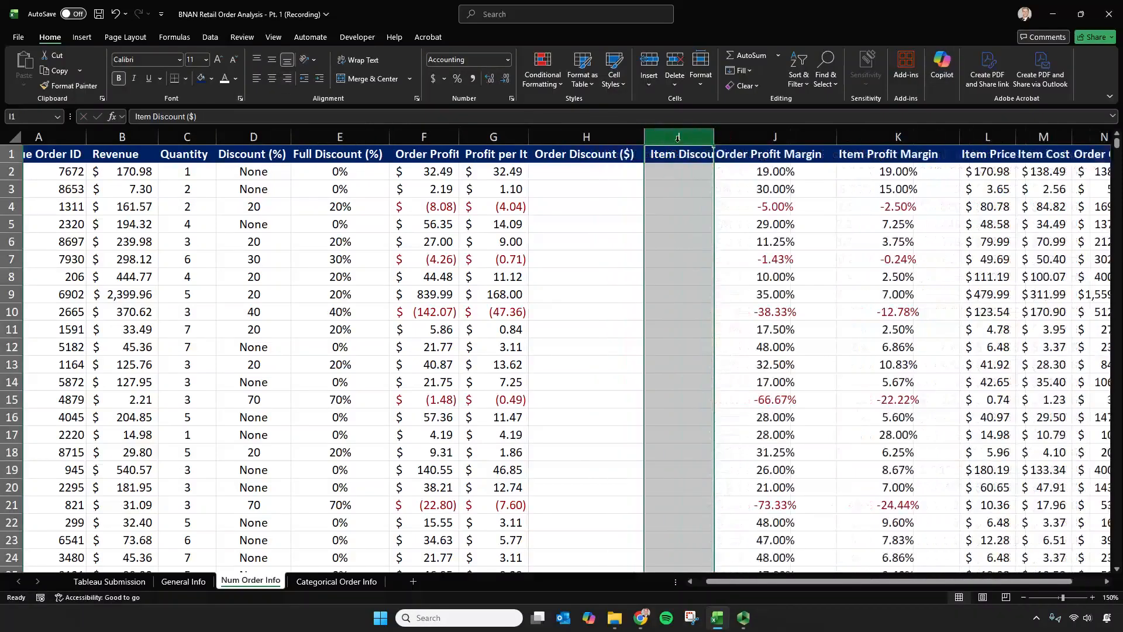
pyautogui.doubleClick(713, 136)
# Step: Examine the Revenue and Full Discount (%) values in rows 2 and 4 as the basis for the order discount calculation
pyautogui.click(601, 169)
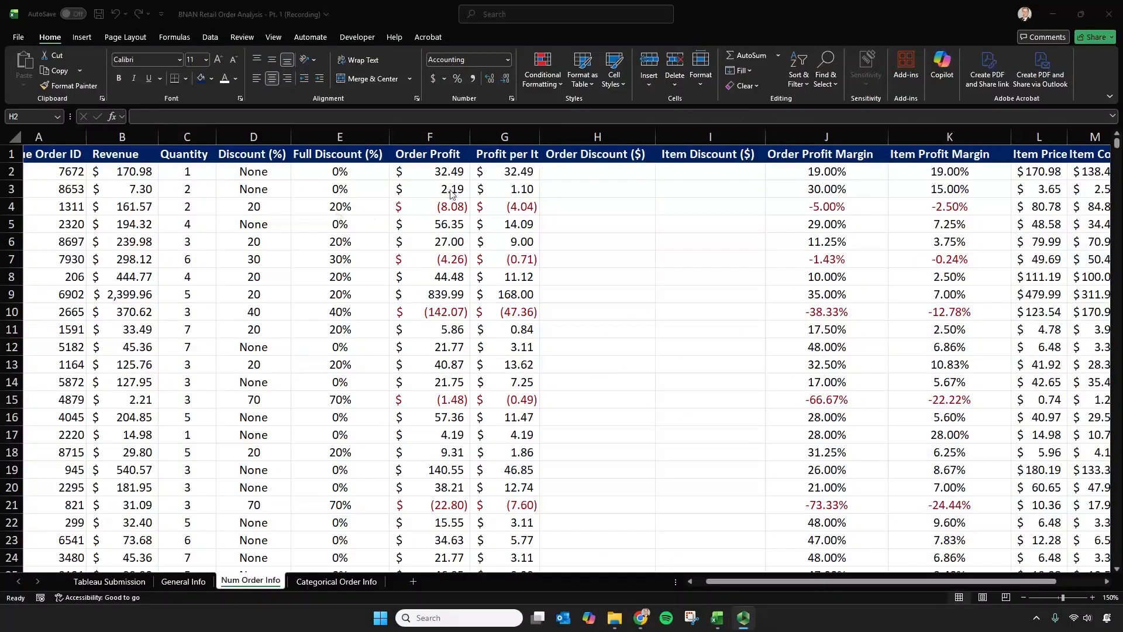
pyautogui.click(573, 175)
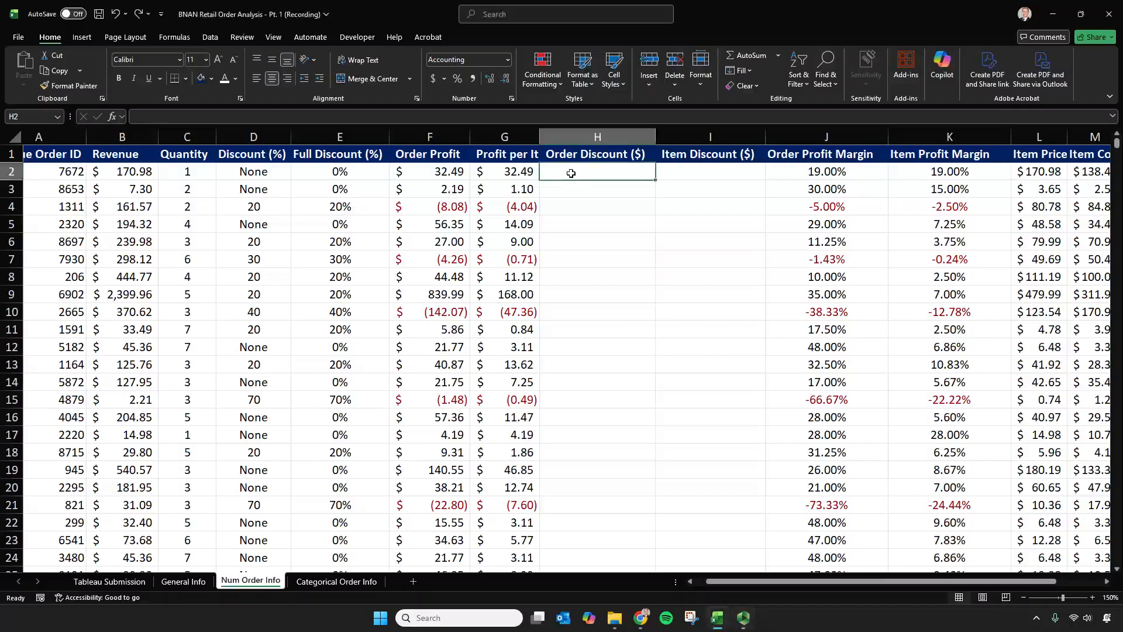
pyautogui.click(139, 172)
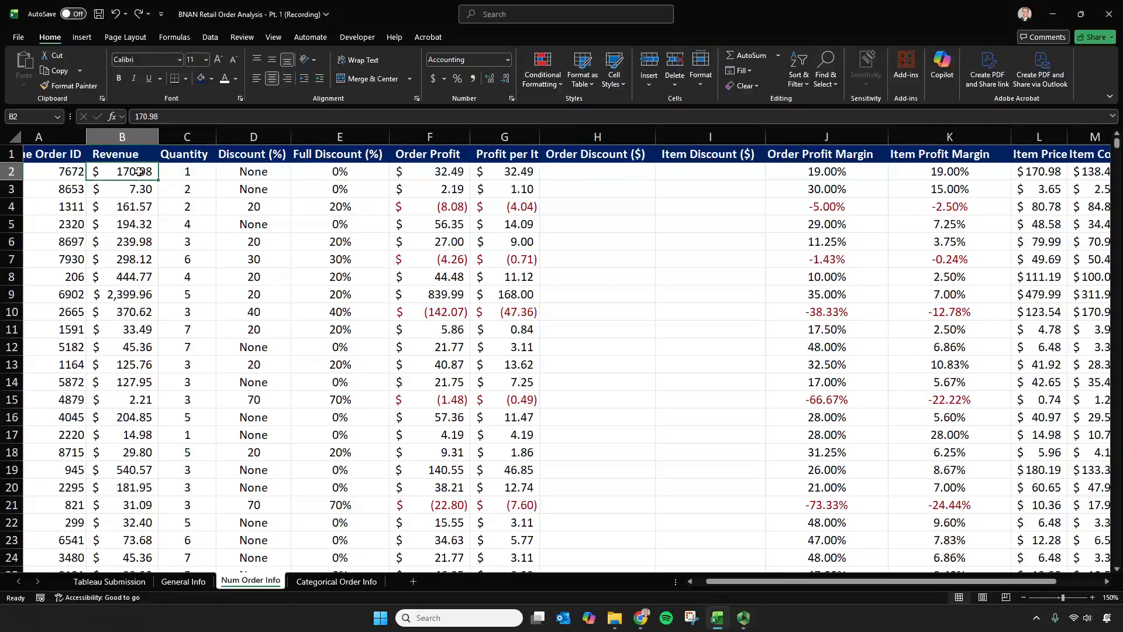
pyautogui.click(367, 174)
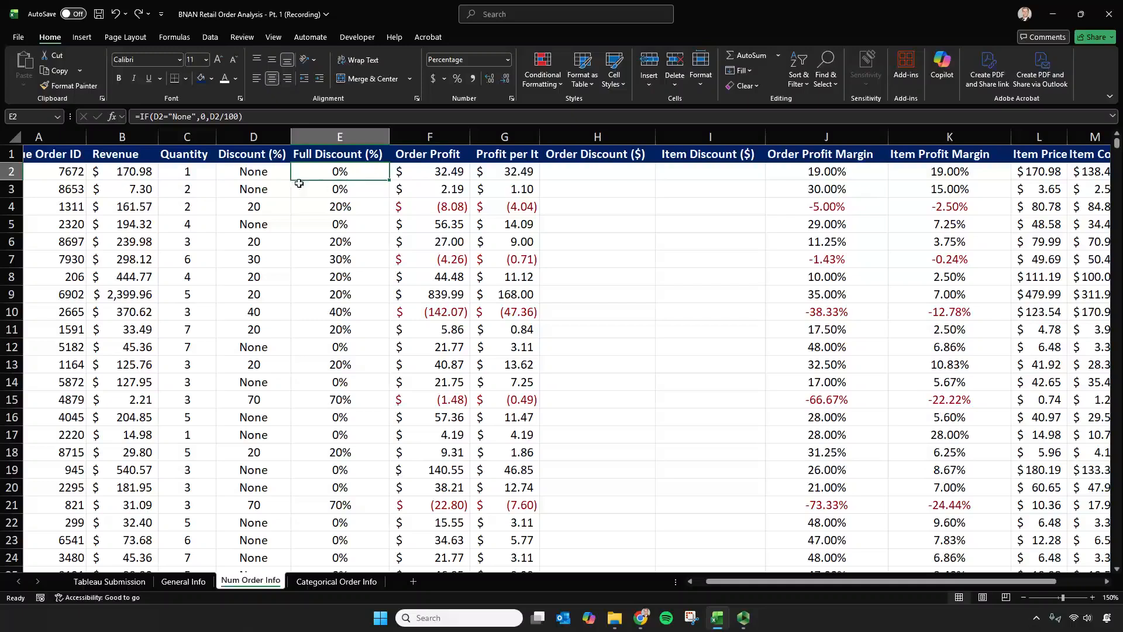
pyautogui.click(330, 205)
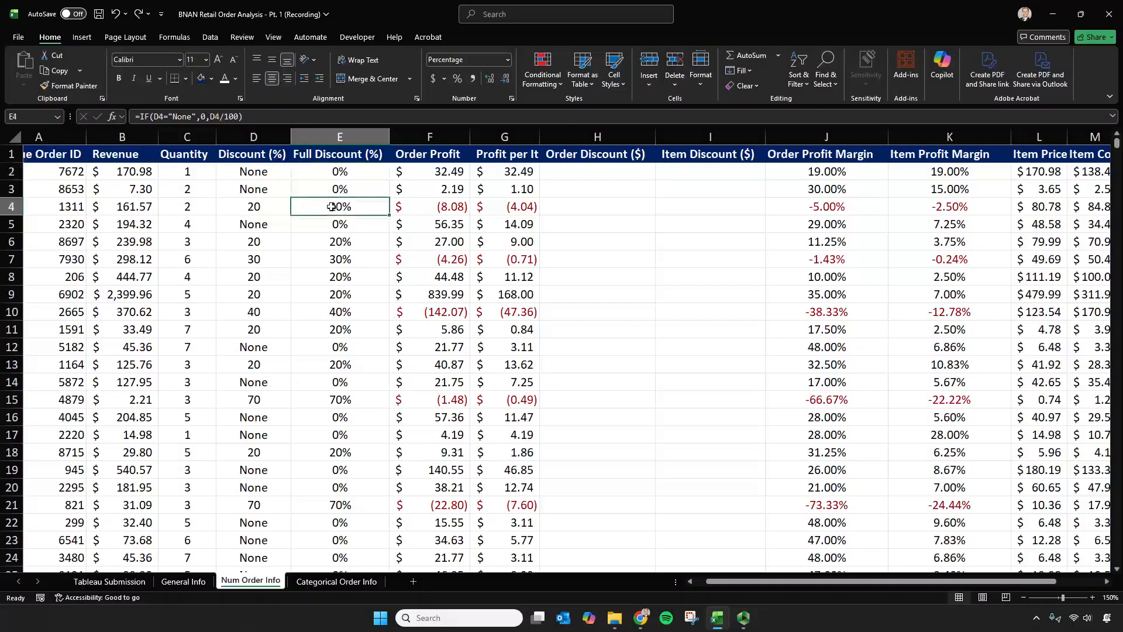
pyautogui.click(123, 206)
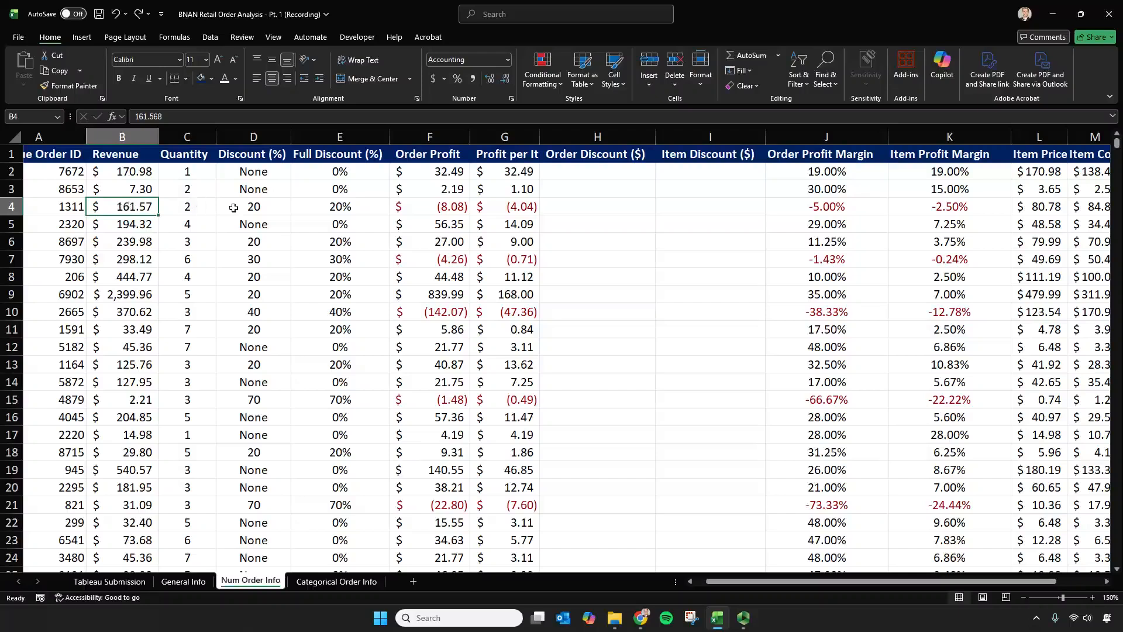
pyautogui.click(347, 206)
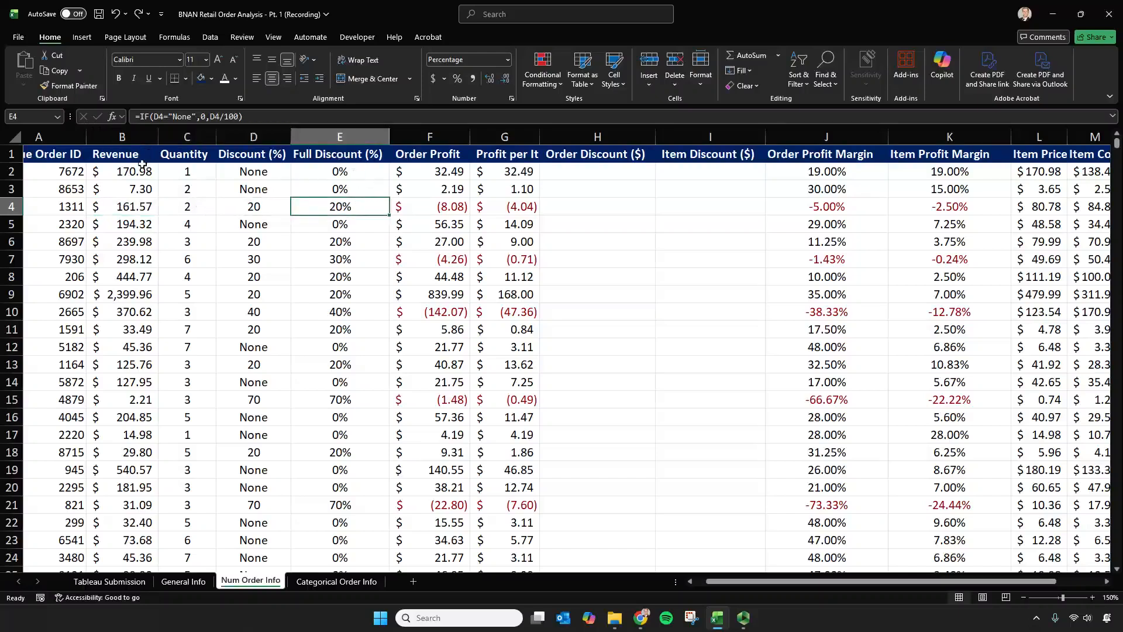
pyautogui.click(139, 205)
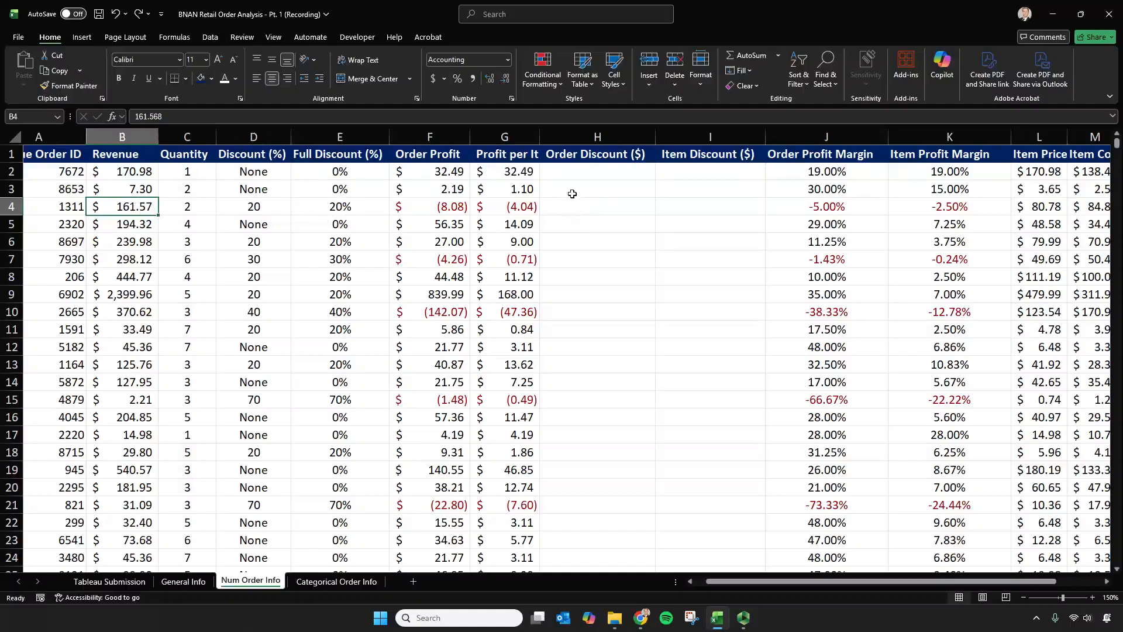
# Step: Enter =(B2*(1+E2)*E2) in H2 to calculate the order discount in dollars
pyautogui.click(583, 172)
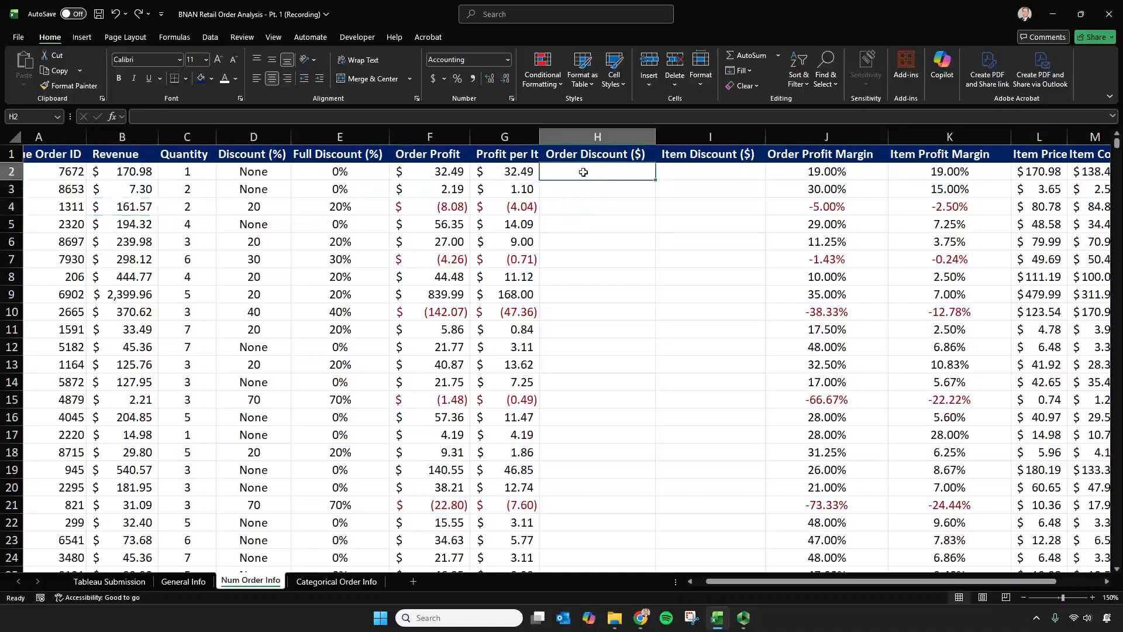
pyautogui.write('=(')
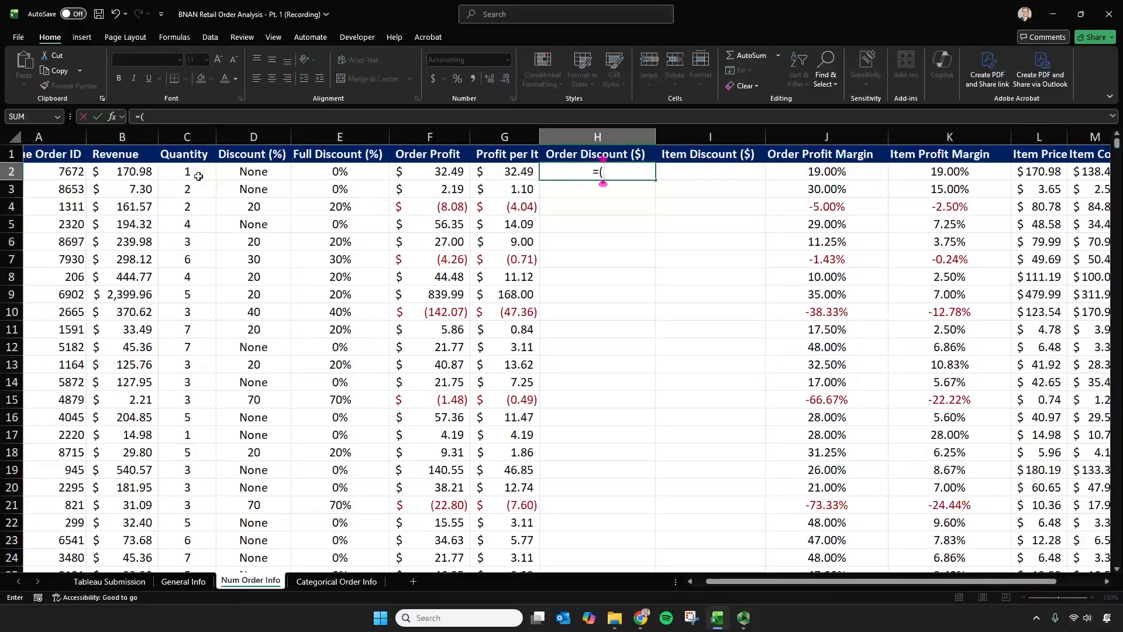
pyautogui.click(132, 171)
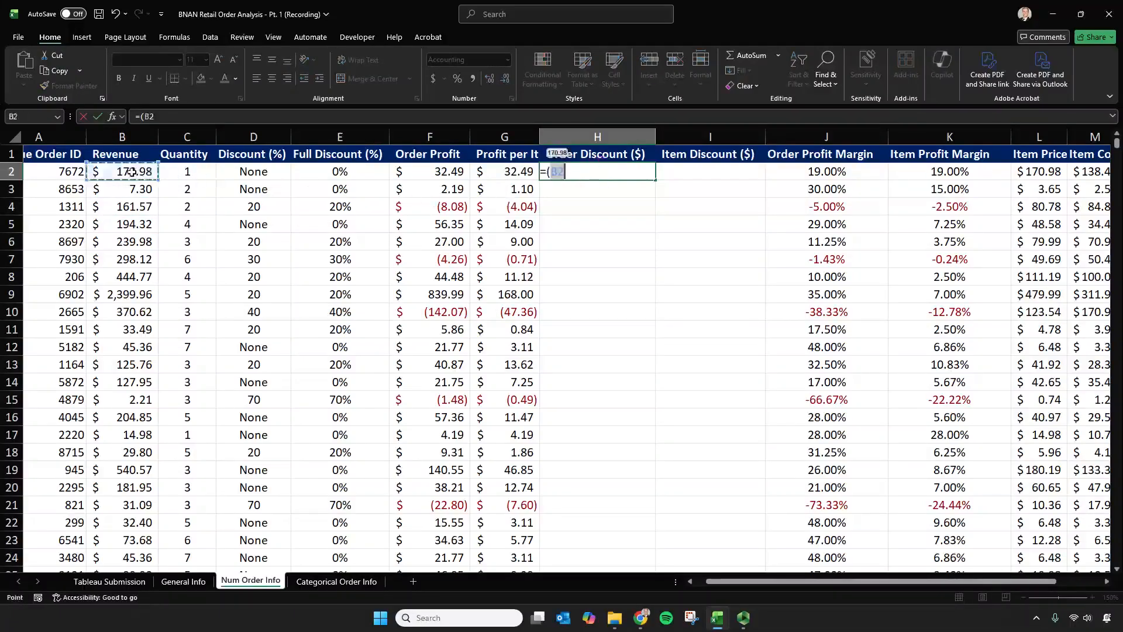
pyautogui.write('*')
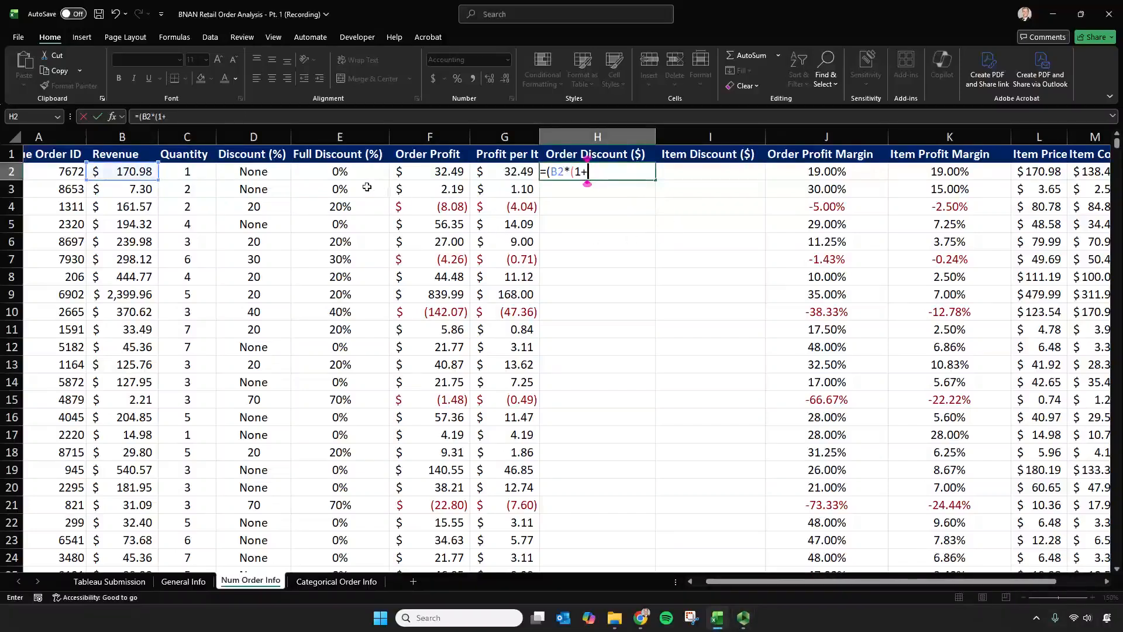
pyautogui.click(351, 173)
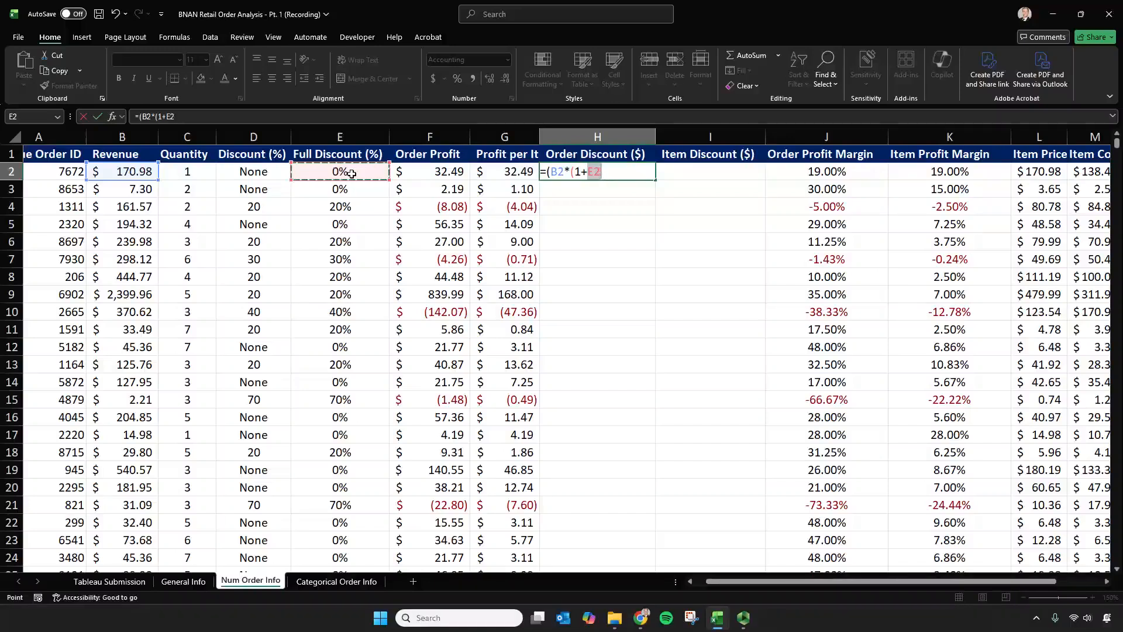
pyautogui.write(')*')
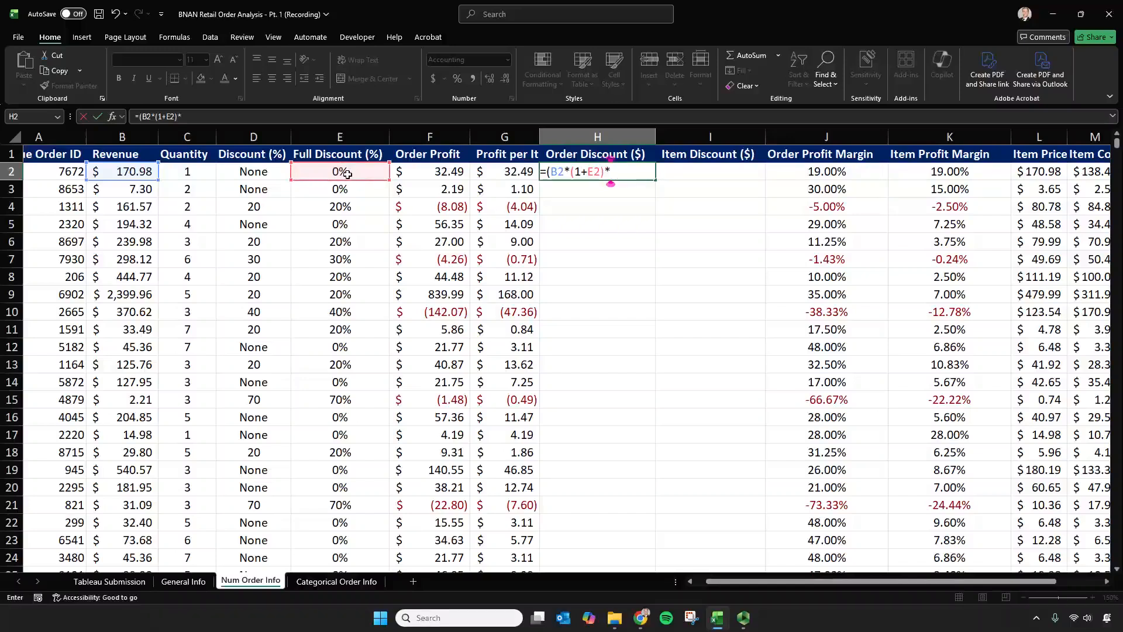
pyautogui.click(347, 174)
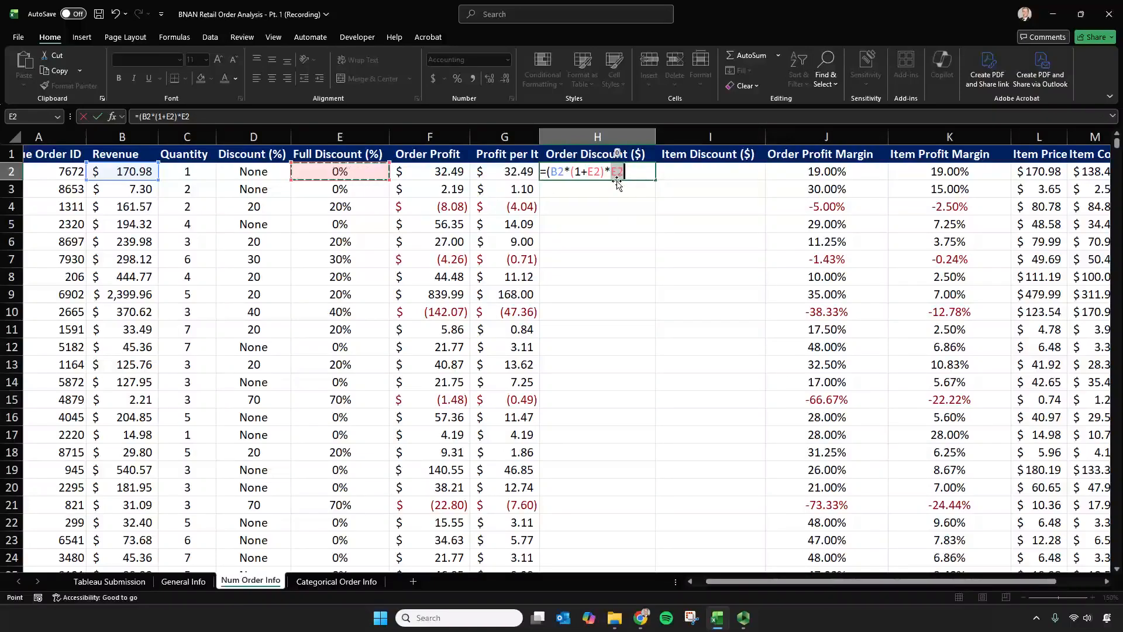
pyautogui.write(')')
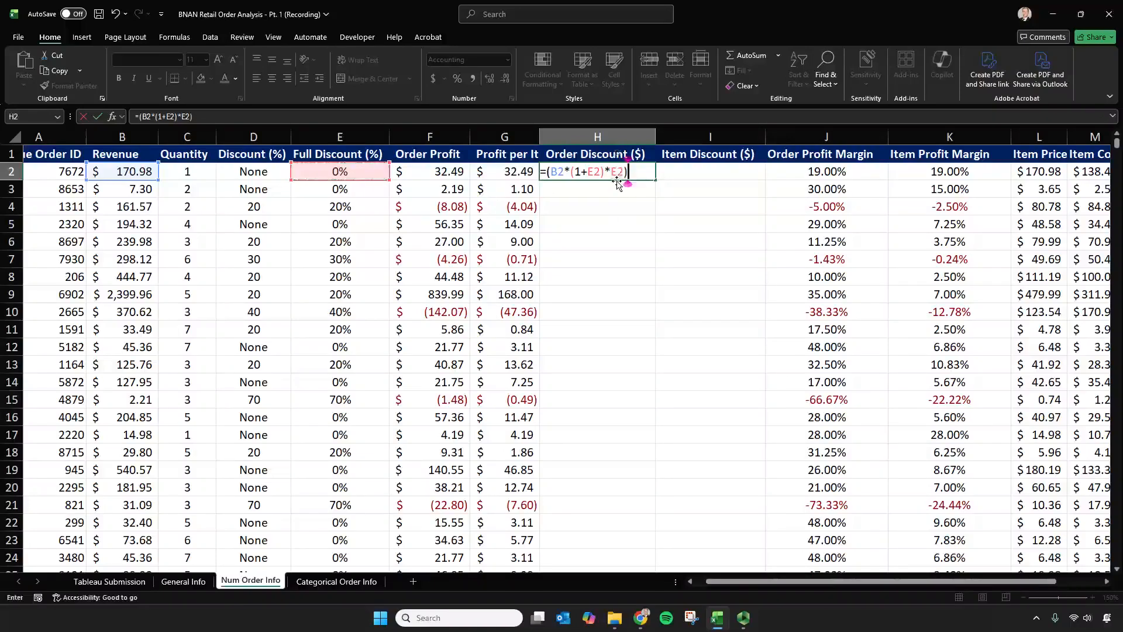
pyautogui.press('Return')
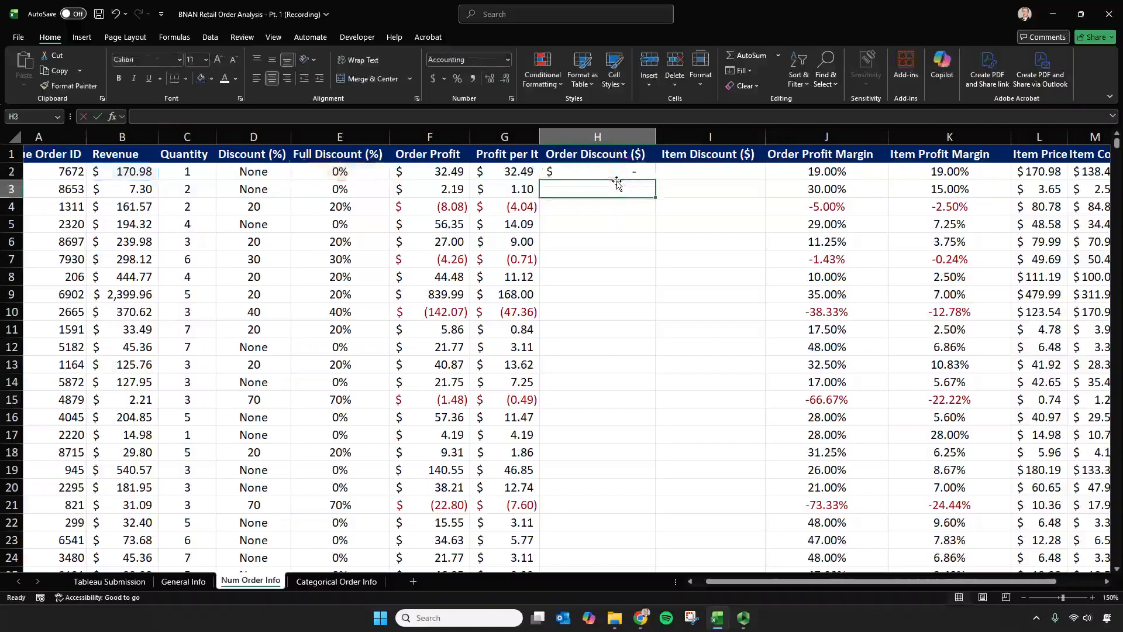
# Step: Fill the Order Discount ($) formula from H2 down its column and check the result in H4
pyautogui.click(616, 173)
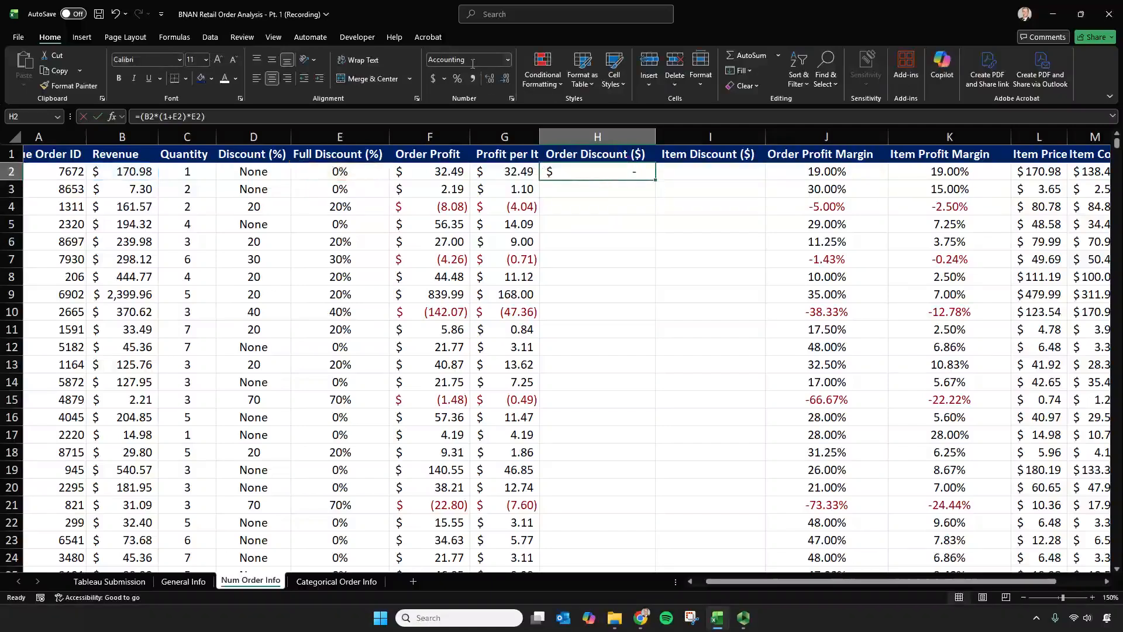
pyautogui.doubleClick(656, 181)
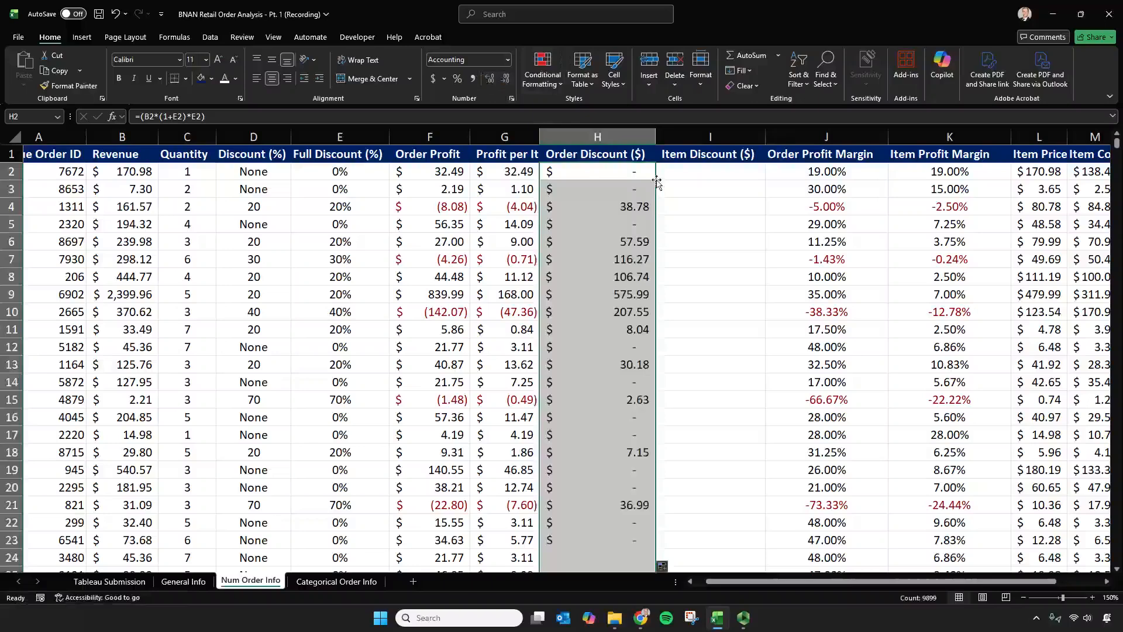
pyautogui.click(600, 208)
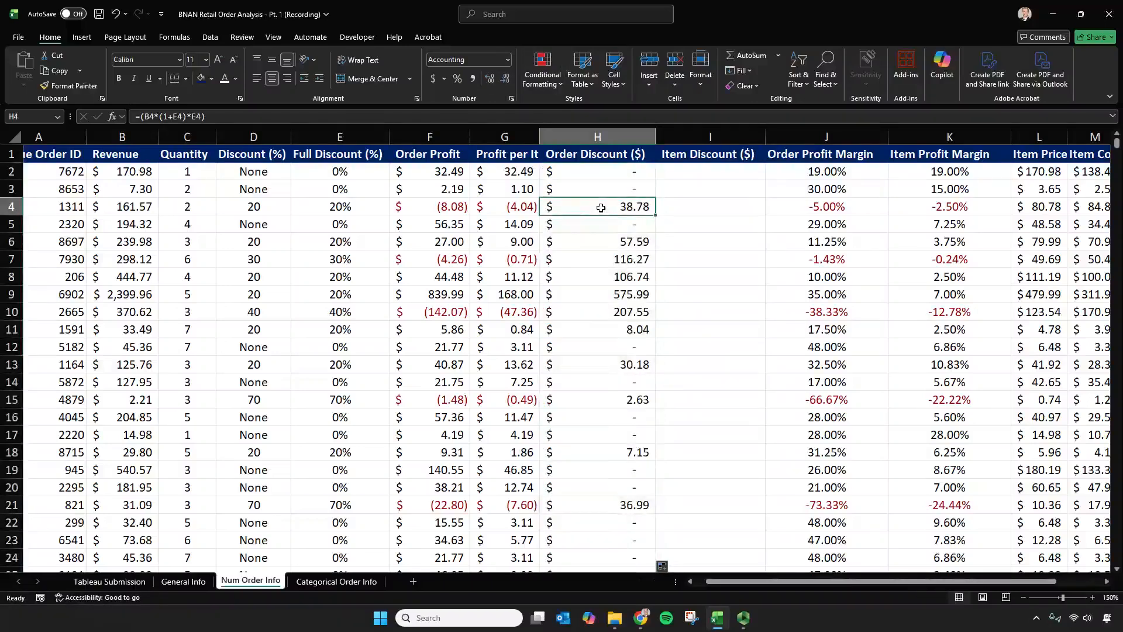
# Step: Enter =H2/C2 in I2 to calculate the item discount in dollars
pyautogui.click(710, 171)
pyautogui.write('=')
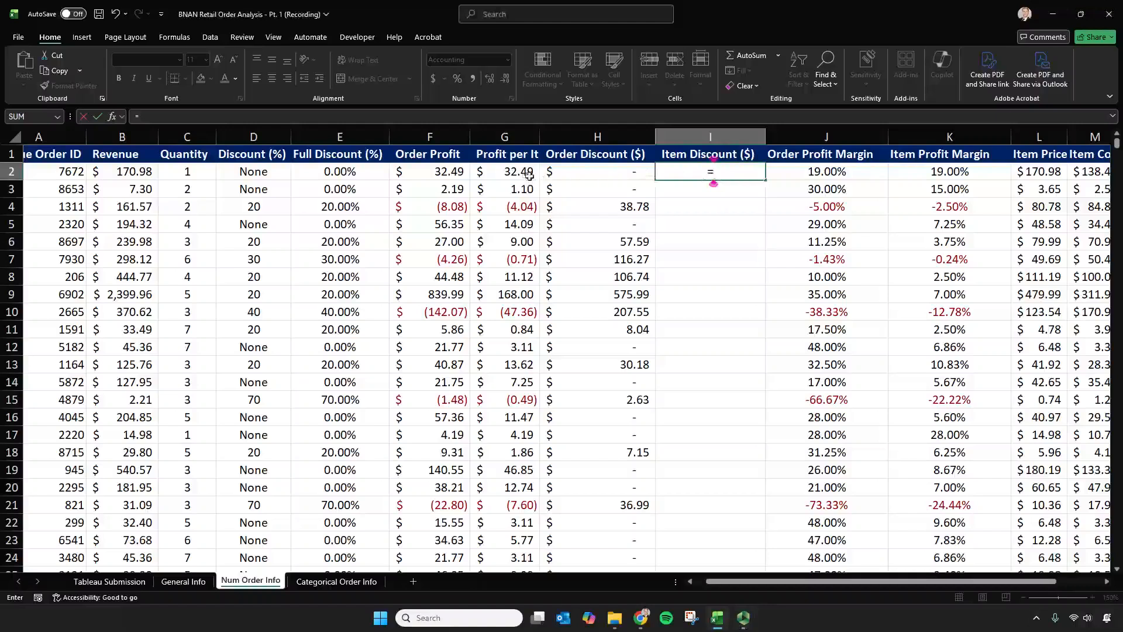
pyautogui.click(607, 175)
pyautogui.write('/')
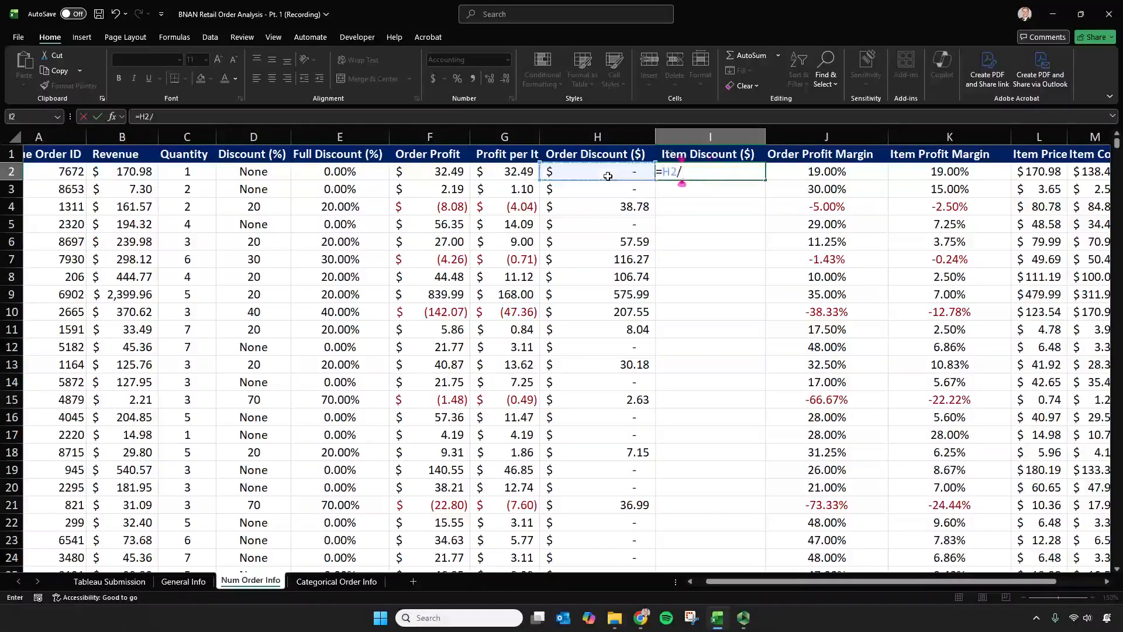
pyautogui.click(202, 167)
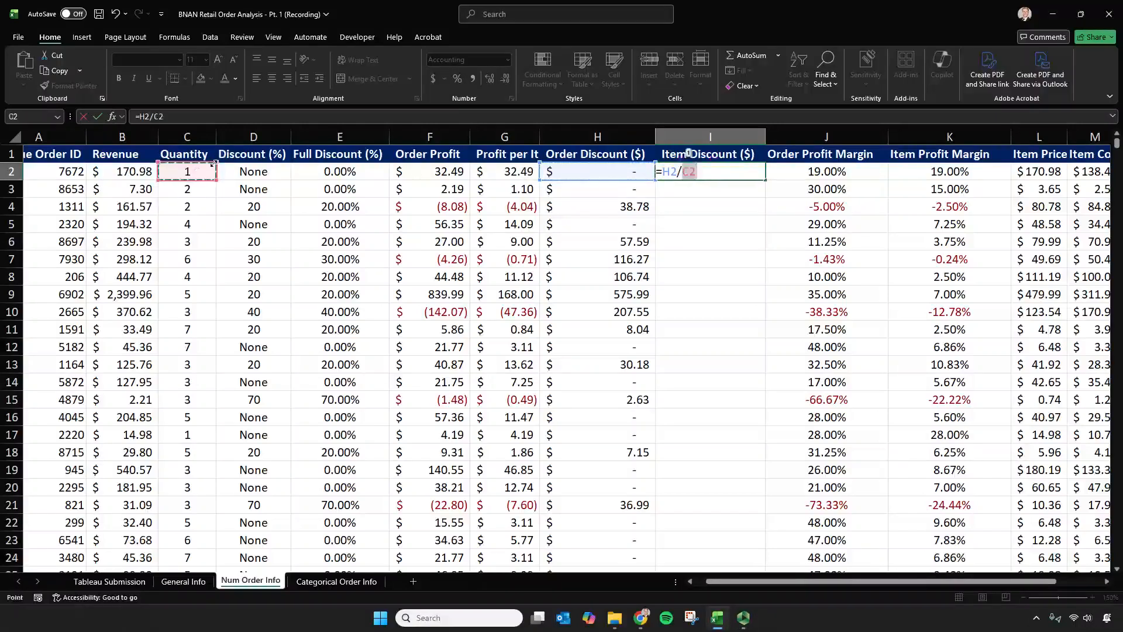
pyautogui.press('Return')
# Step: Fill the Item Discount ($) formula from I2 down its column and save the workbook
pyautogui.click(725, 174)
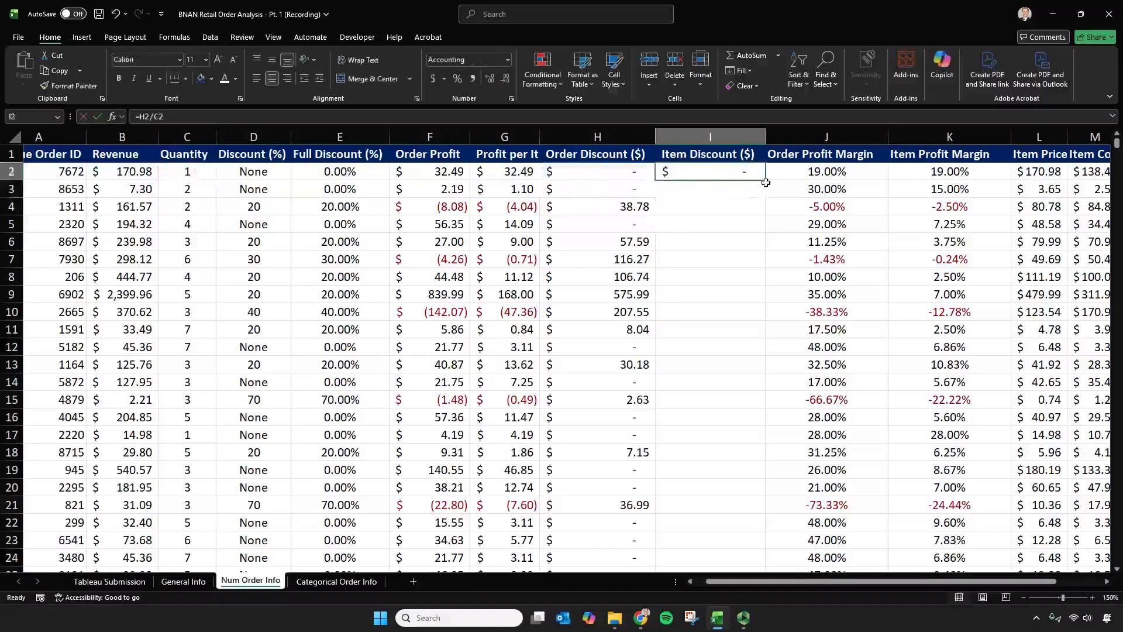
pyautogui.doubleClick(766, 180)
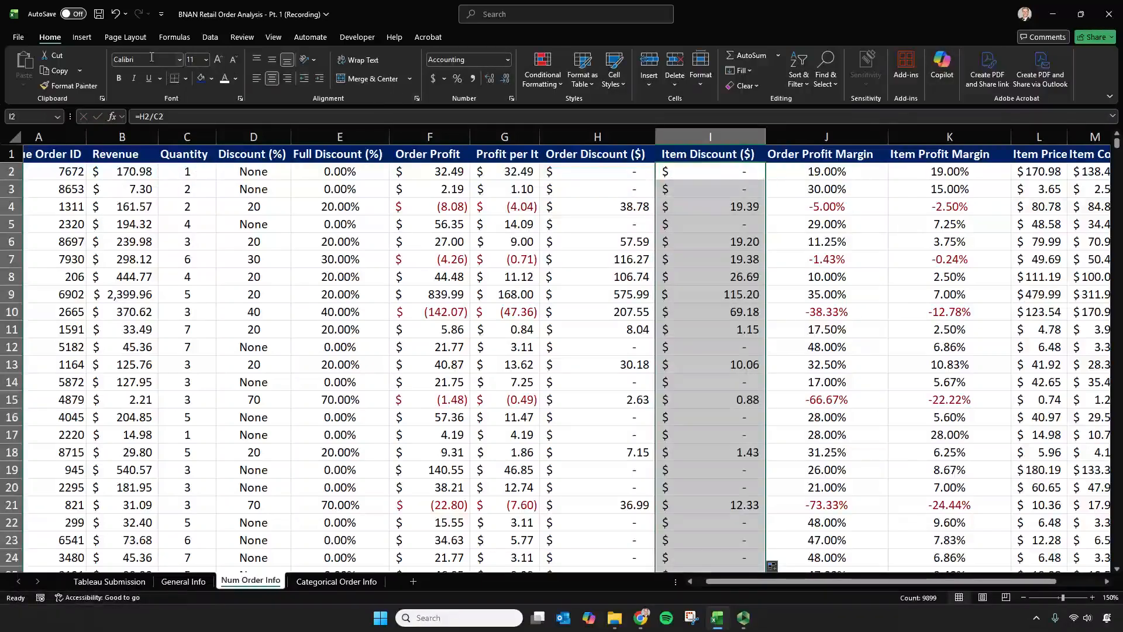
pyautogui.click(99, 14)
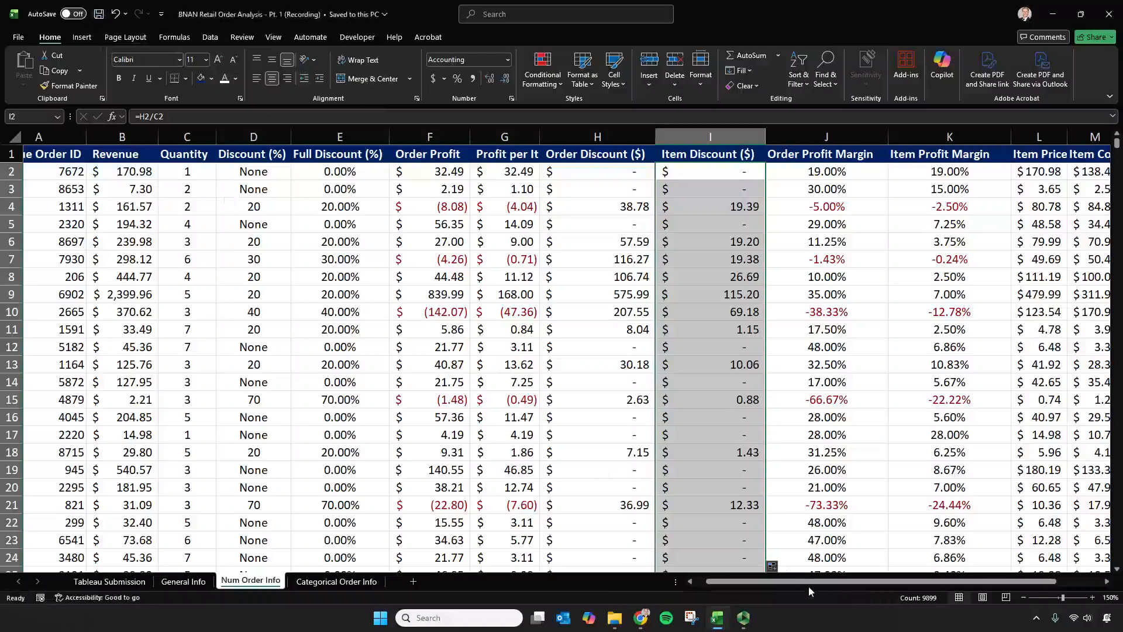
# Step: Examine the Product ID, Category, Subcategory and Product Name columns on the Categorical Order Info sheet
pyautogui.moveTo(813, 584); pyautogui.dragTo(886, 587)
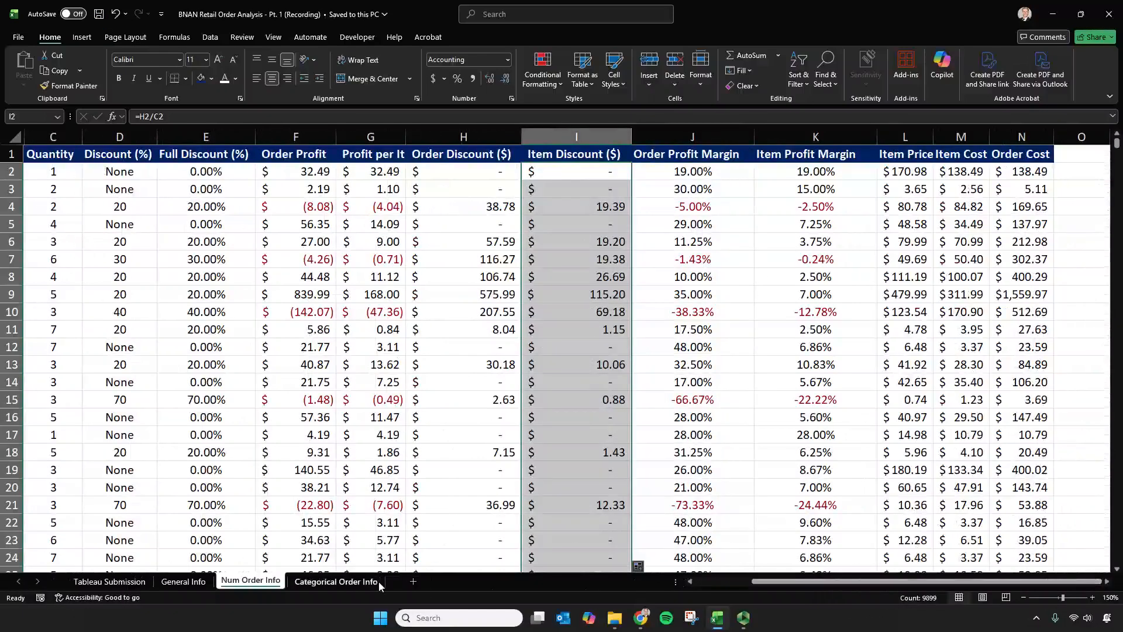
pyautogui.click(329, 582)
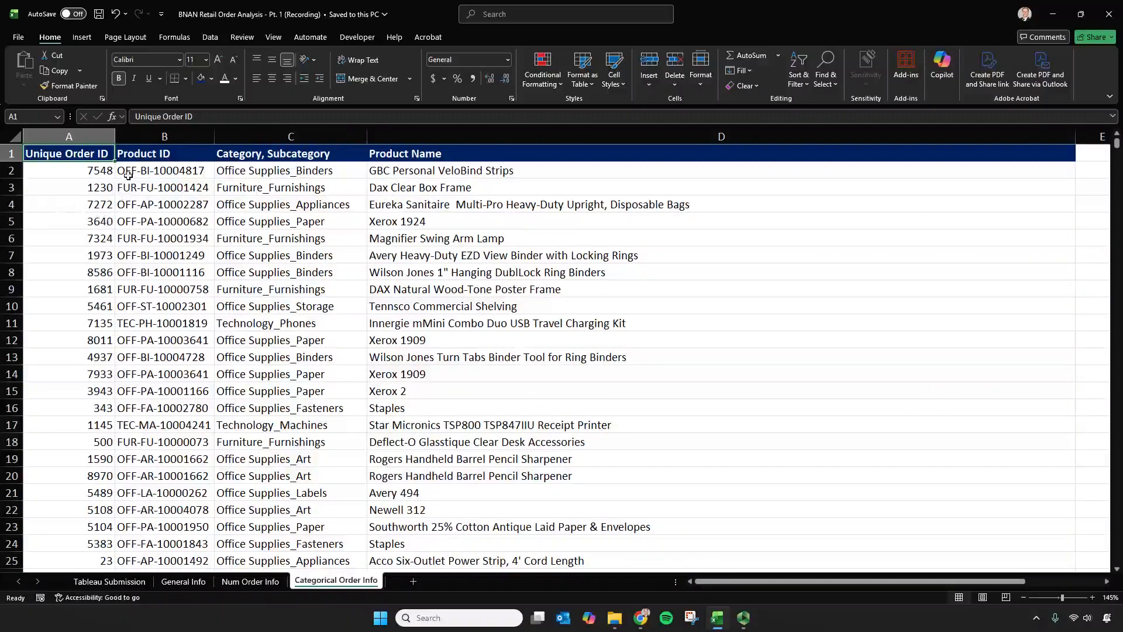
pyautogui.click(157, 136)
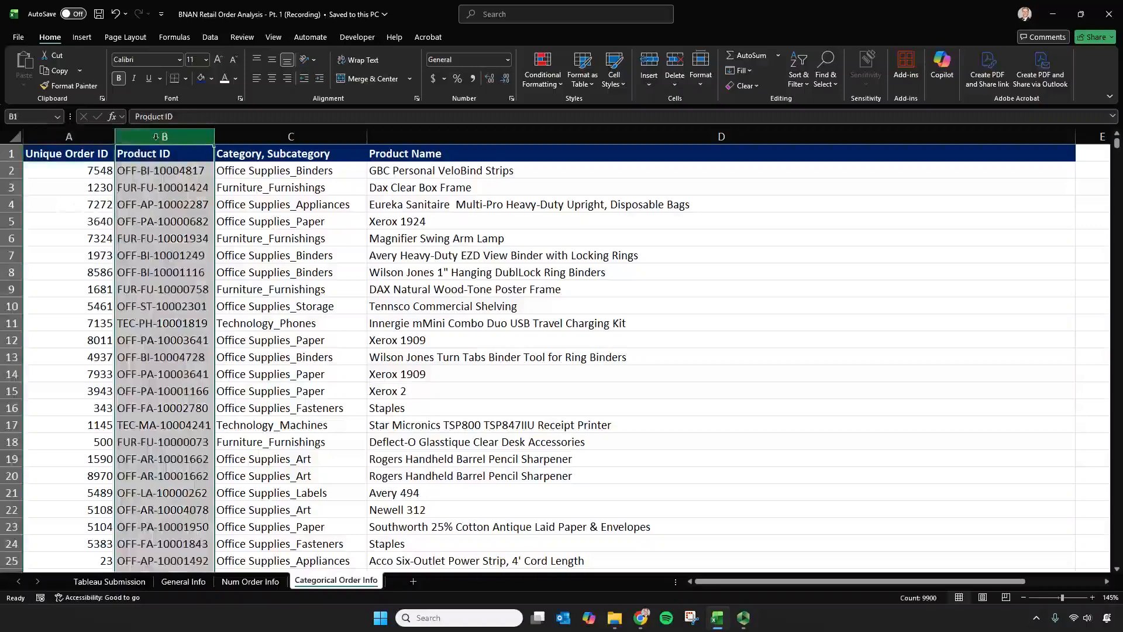
pyautogui.click(266, 137)
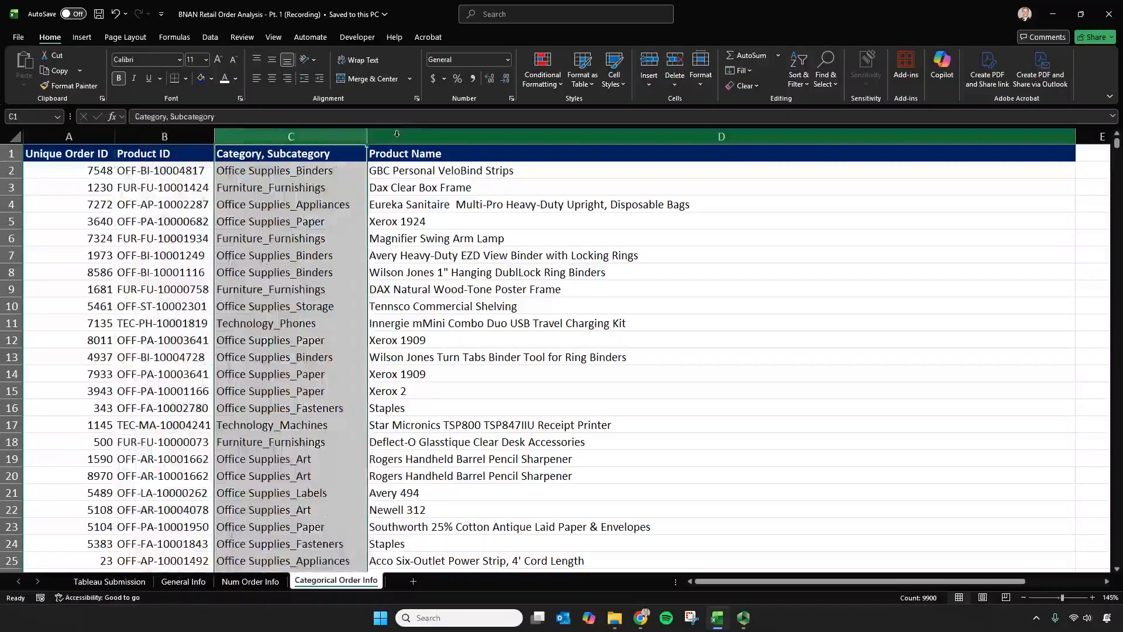
pyautogui.click(397, 134)
pyautogui.click(199, 132)
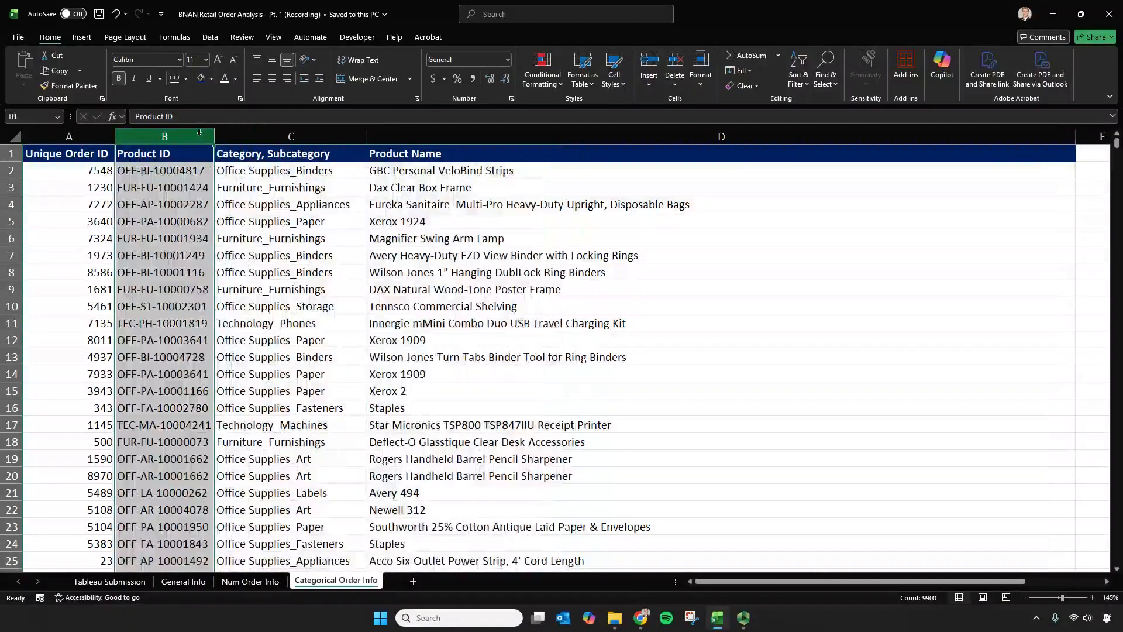
pyautogui.moveTo(325, 131); pyautogui.dragTo(433, 132)
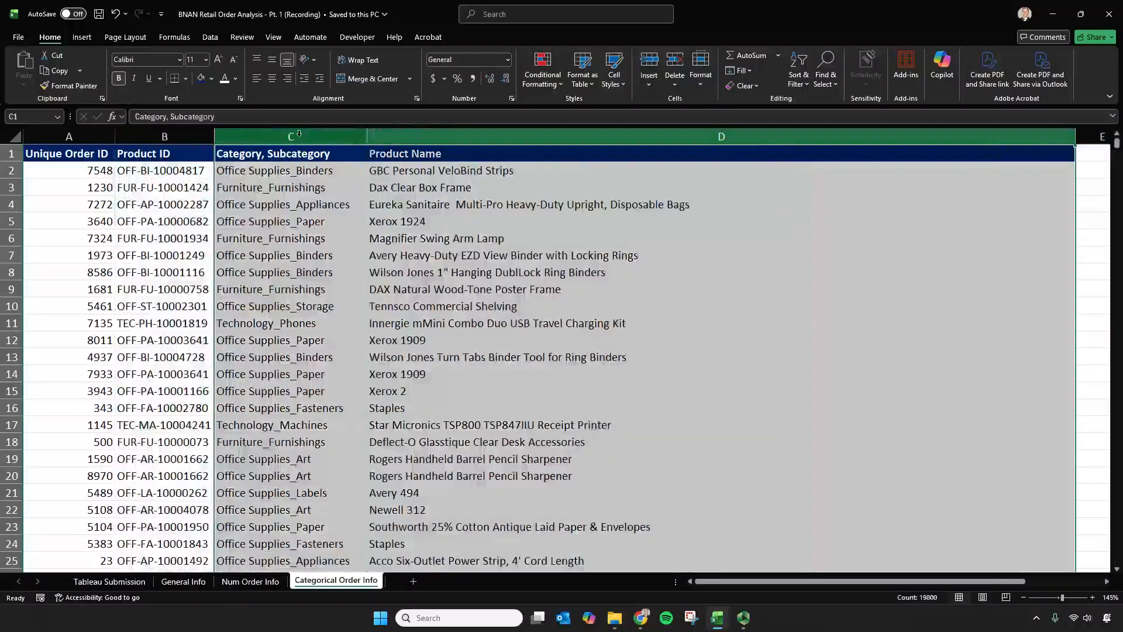
pyautogui.click(166, 135)
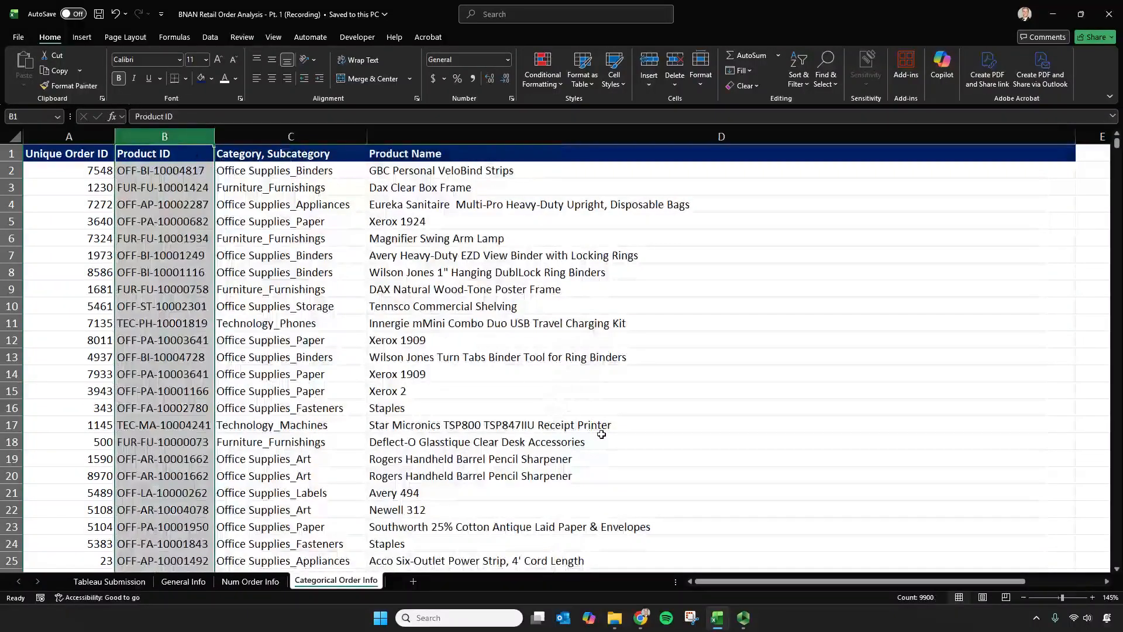
pyautogui.keyDown('shift'); pyautogui.click(251, 138); pyautogui.keyUp('shift')
pyautogui.click(251, 139)
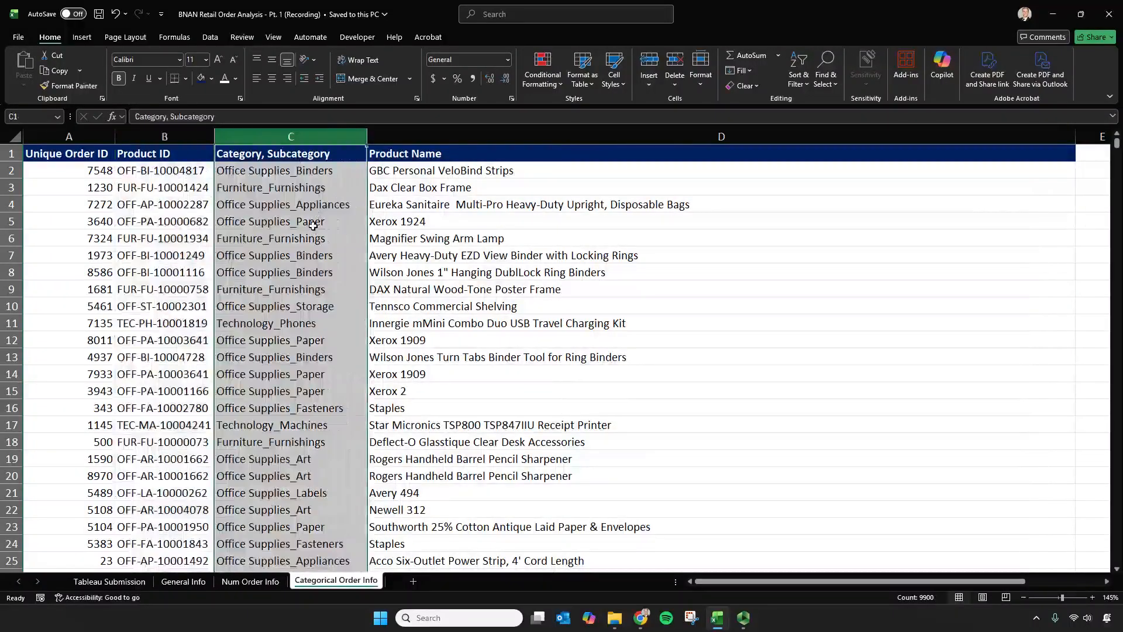
# Step: Check how category and subcategory are separated in the combined entries C2 to C8
pyautogui.scroll(-2, 313, 228)
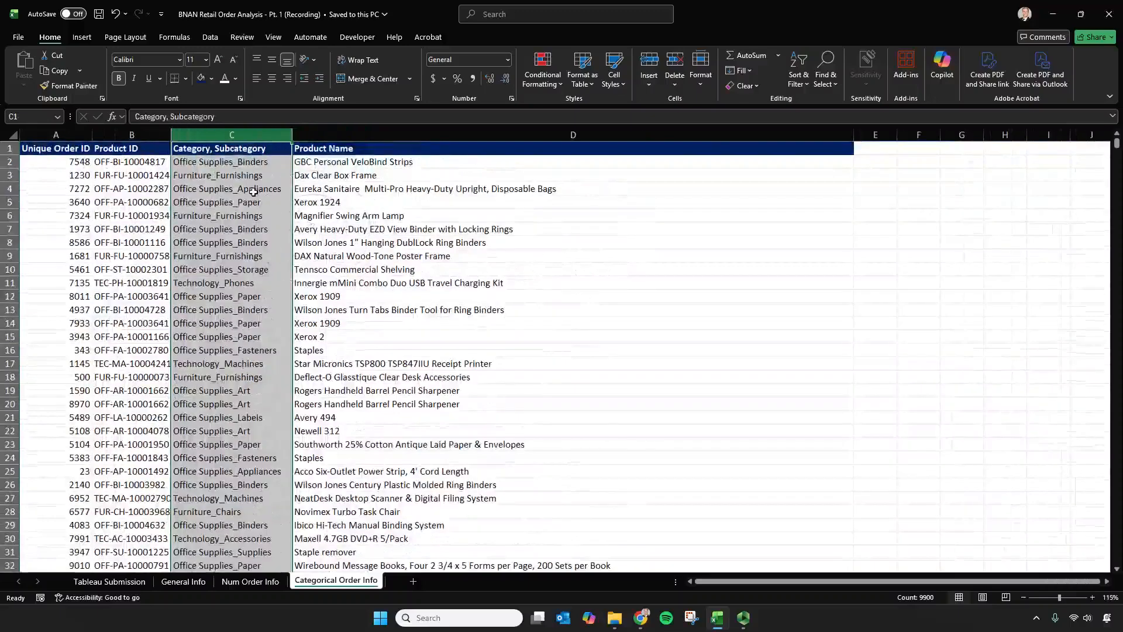
pyautogui.click(228, 163)
pyautogui.click(236, 182)
pyautogui.click(236, 188)
pyautogui.click(234, 202)
pyautogui.click(231, 215)
pyautogui.click(229, 228)
pyautogui.click(228, 246)
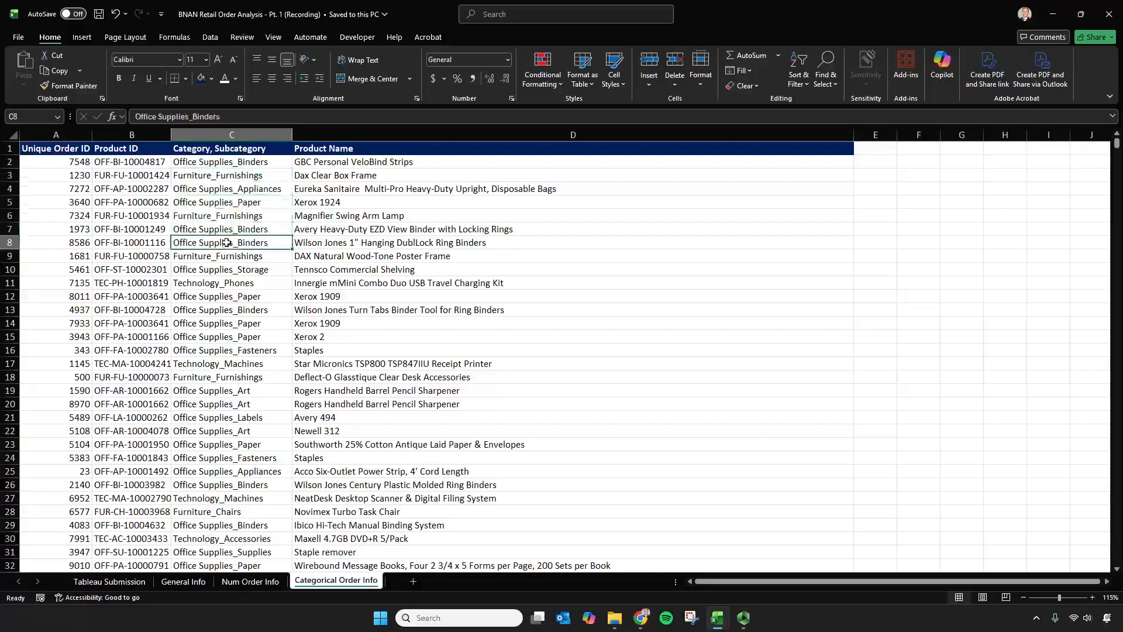
# Step: Rename the header in C1 to Category_Subcategory, using an underscore as the separator
pyautogui.click(228, 150)
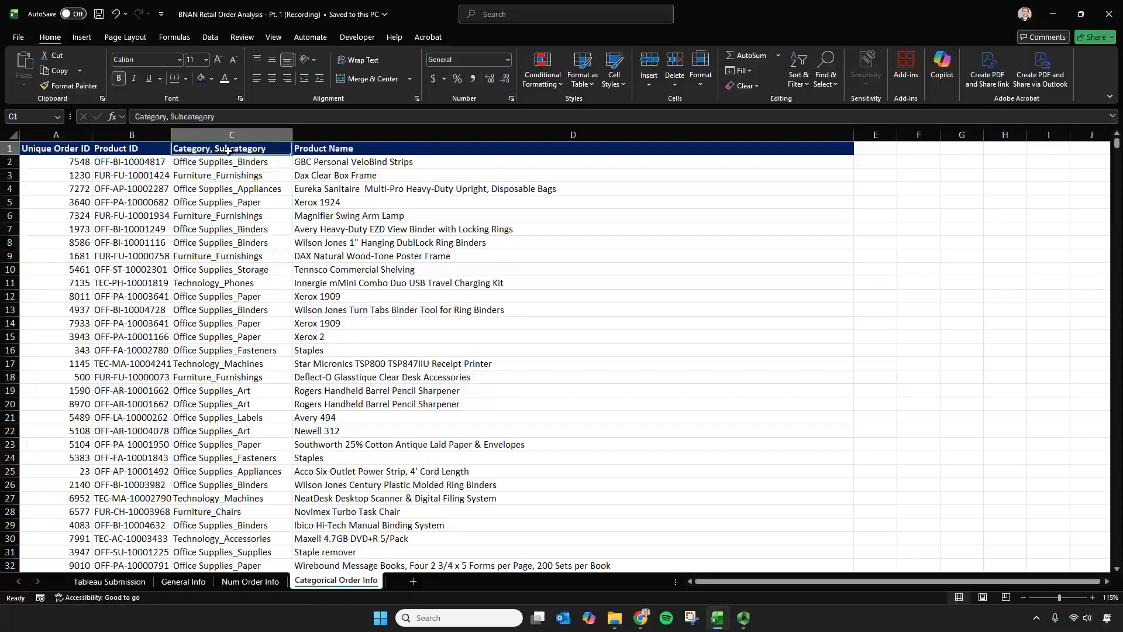
pyautogui.click(171, 117)
pyautogui.press('BackSpace')
pyautogui.press('BackSpace')
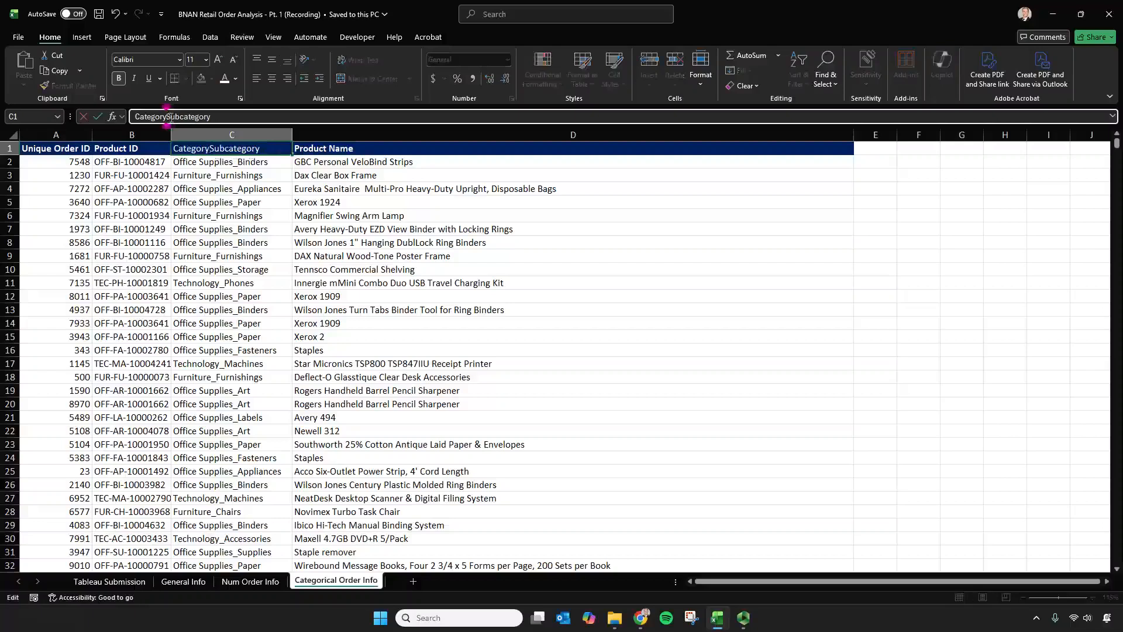
pyautogui.write('_')
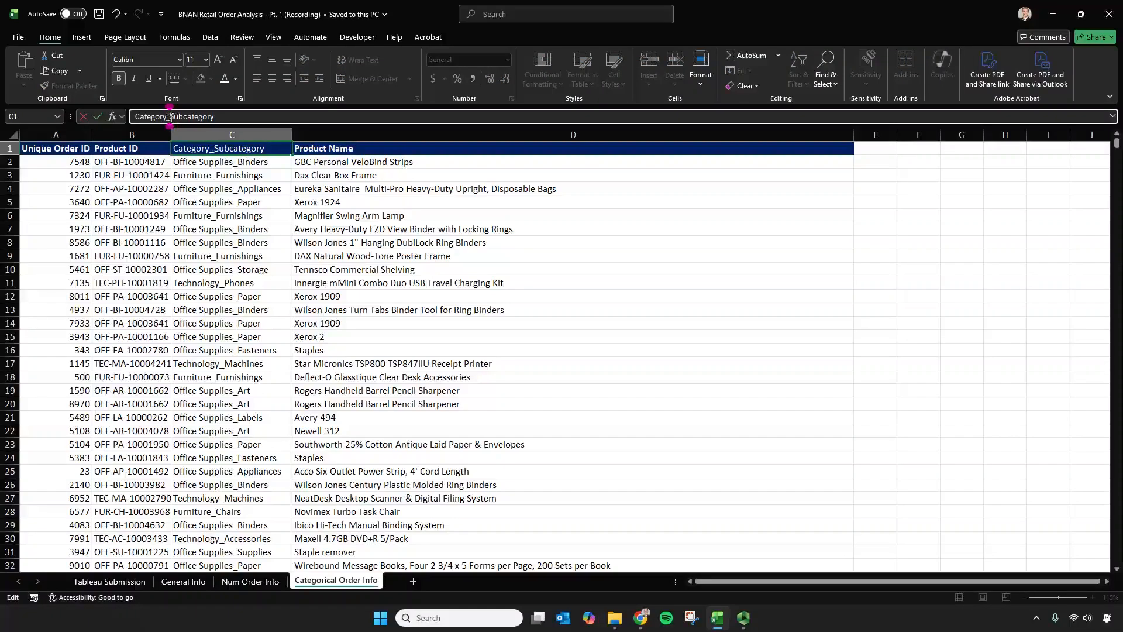
pyautogui.press('Return')
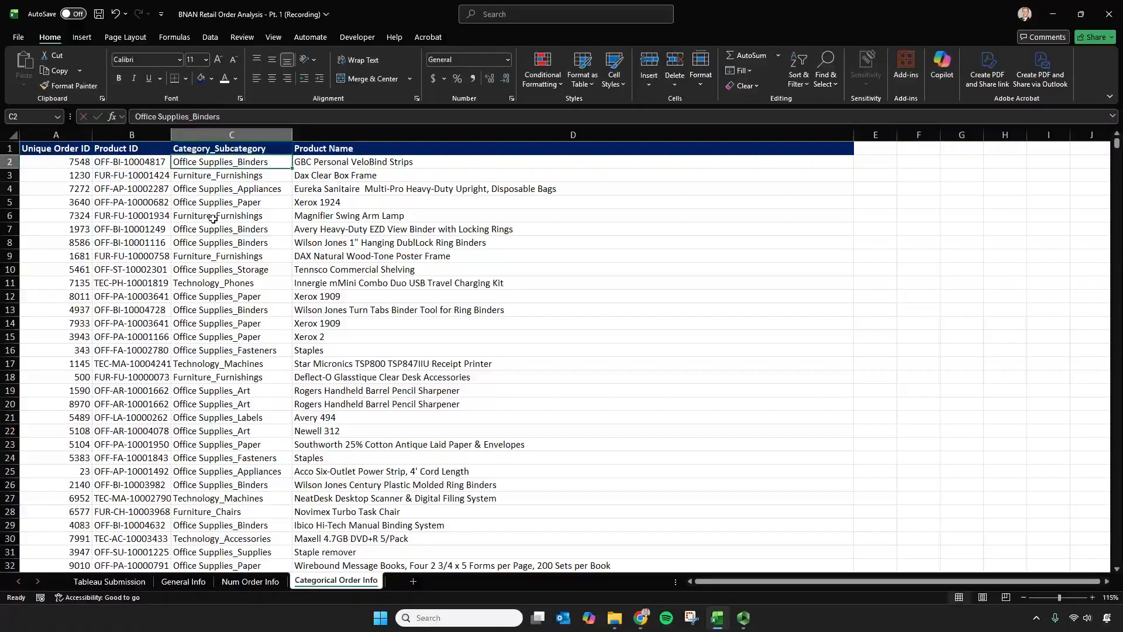
# Step: Start Text to Columns on the Category_Subcategory column as delimited data, adding an underscore as the other delimiter
pyautogui.click(226, 133)
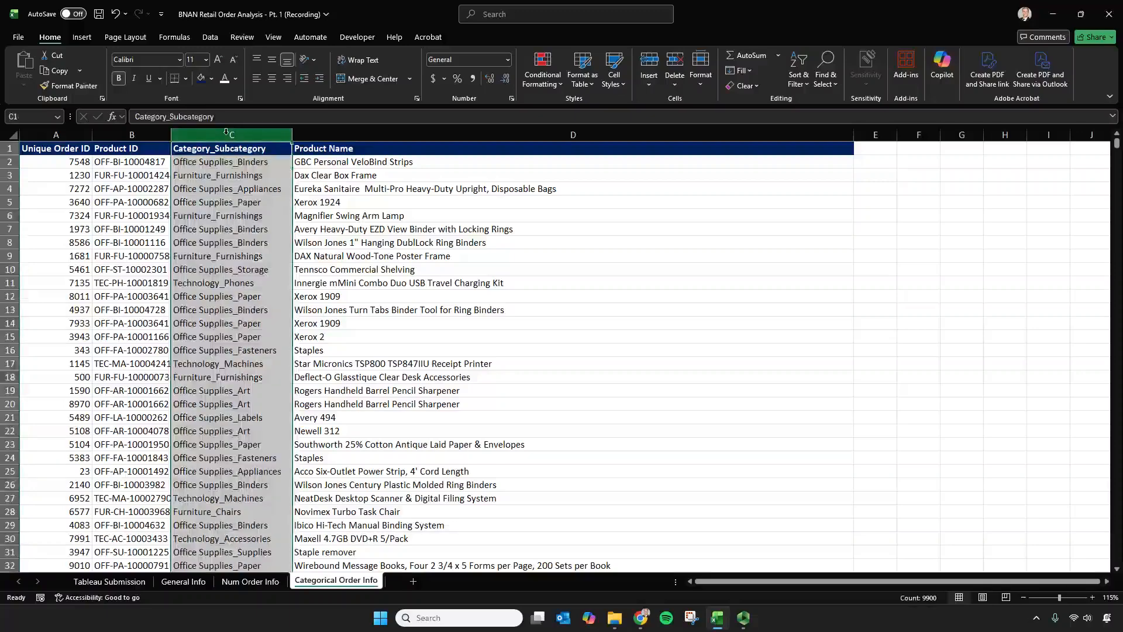
pyautogui.click(211, 37)
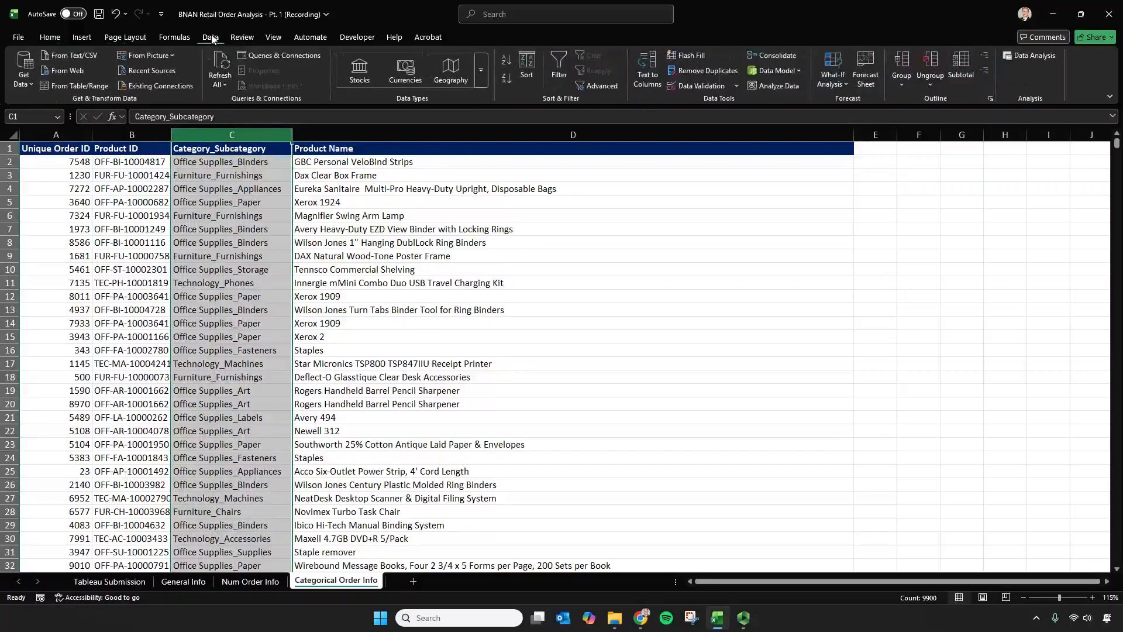
pyautogui.click(646, 63)
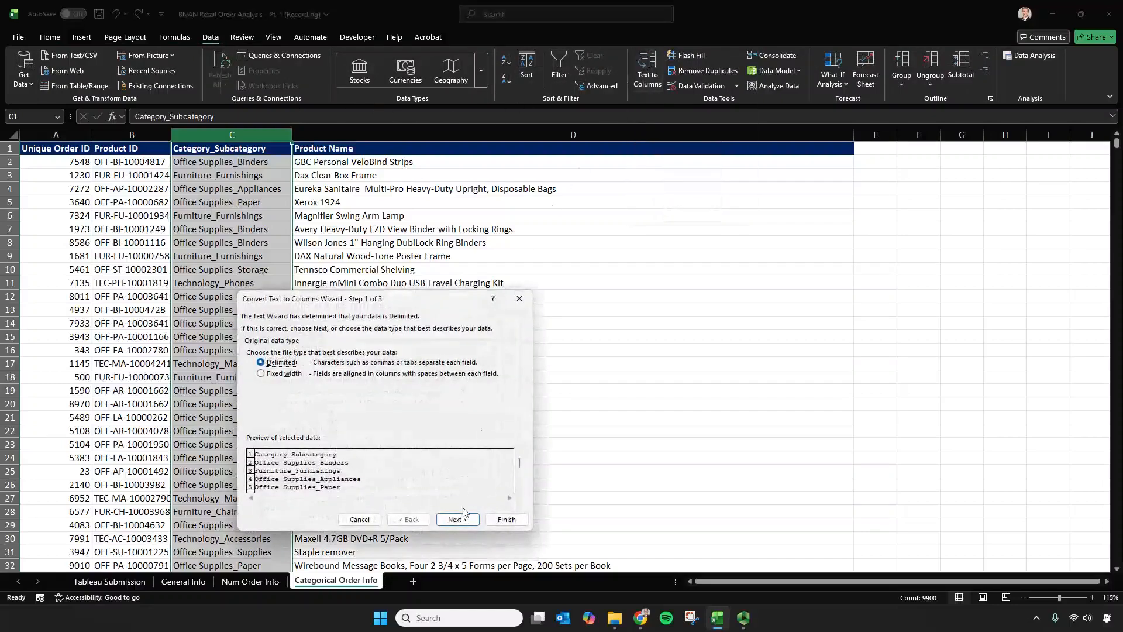
pyautogui.click(460, 519)
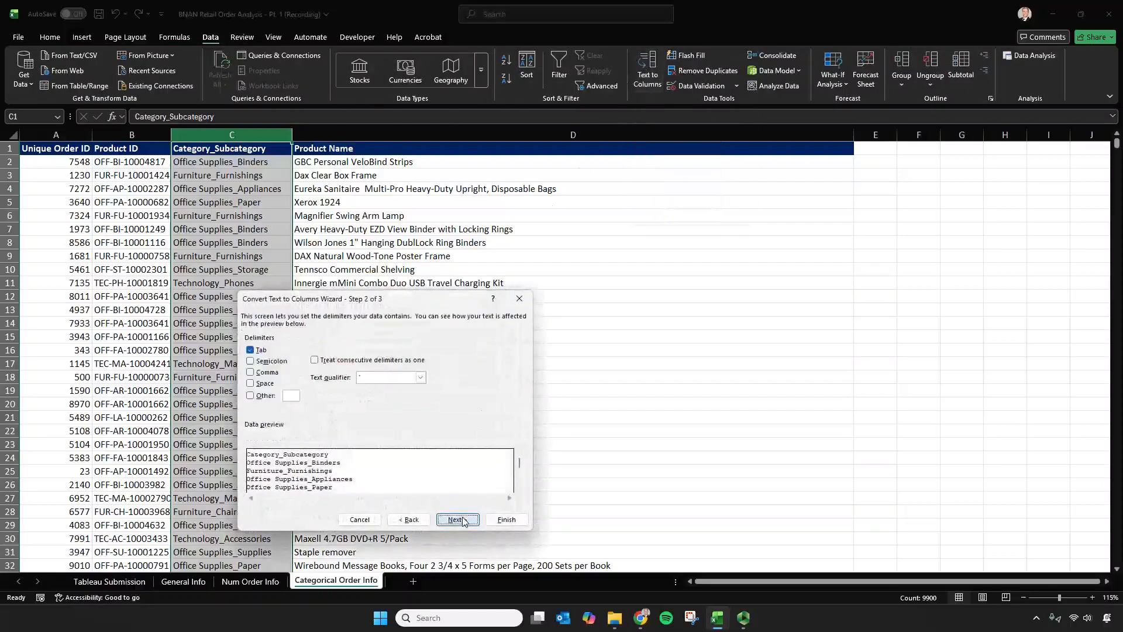
pyautogui.click(257, 398)
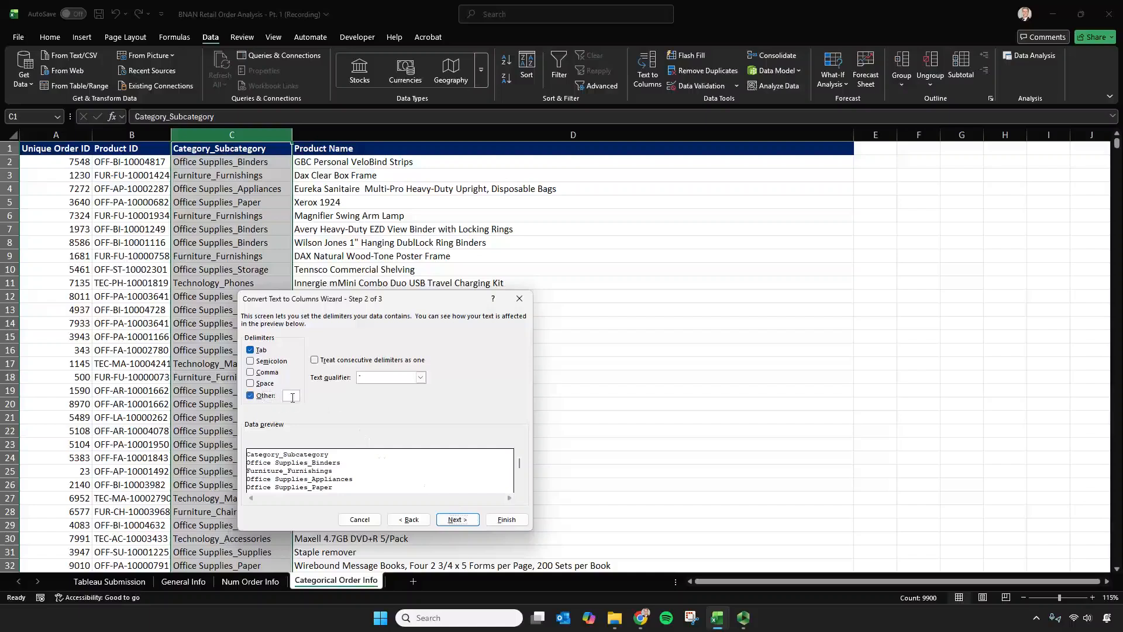
pyautogui.write('_')
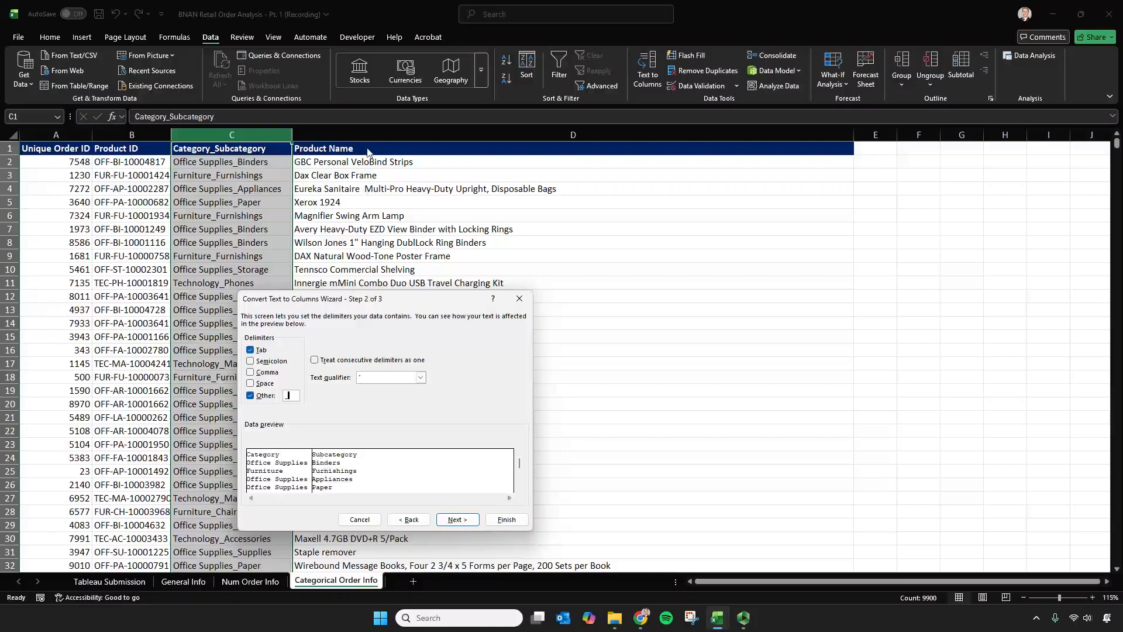
# Step: Set the split's destination to $E$1, recheck the delimiter settings and complete the conversion
pyautogui.click(461, 519)
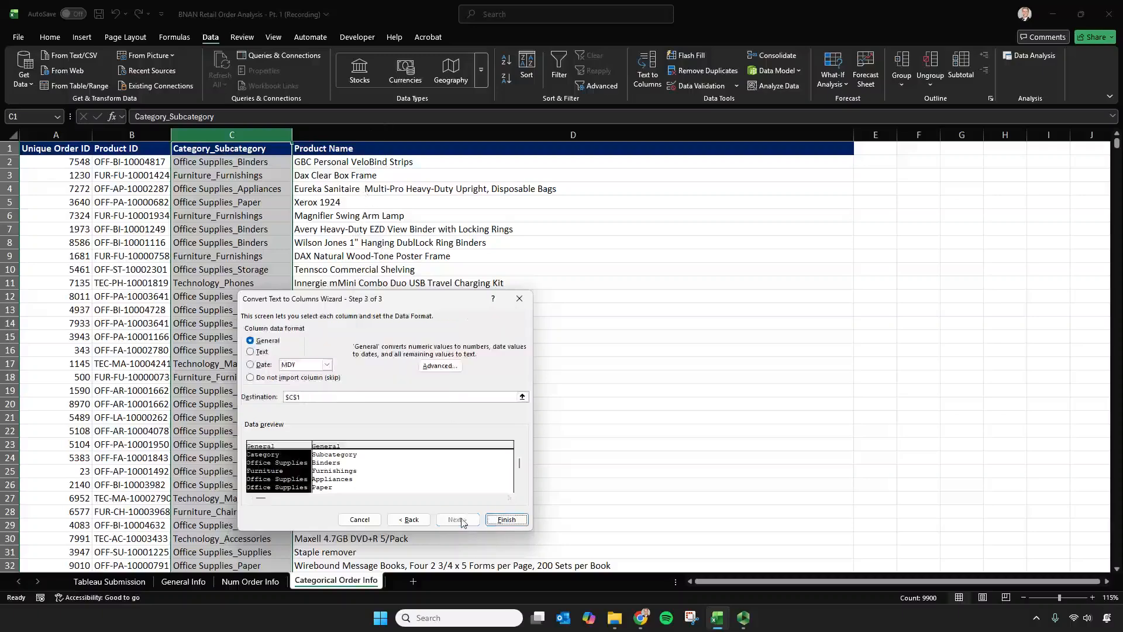
pyautogui.click(522, 396)
pyautogui.click(878, 147)
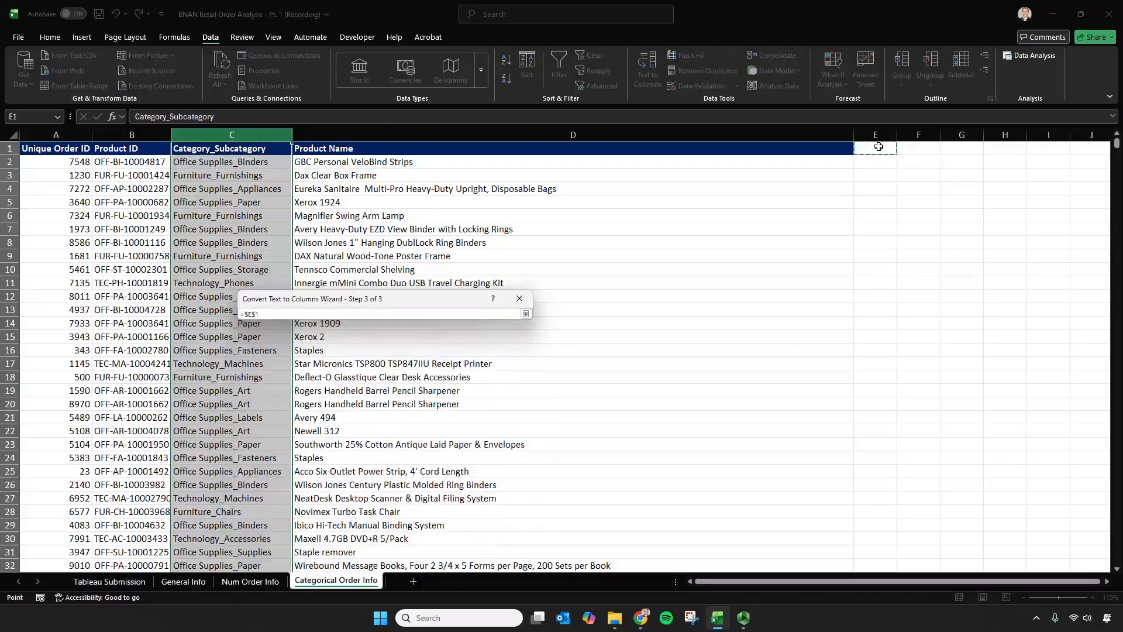
pyautogui.press('Return')
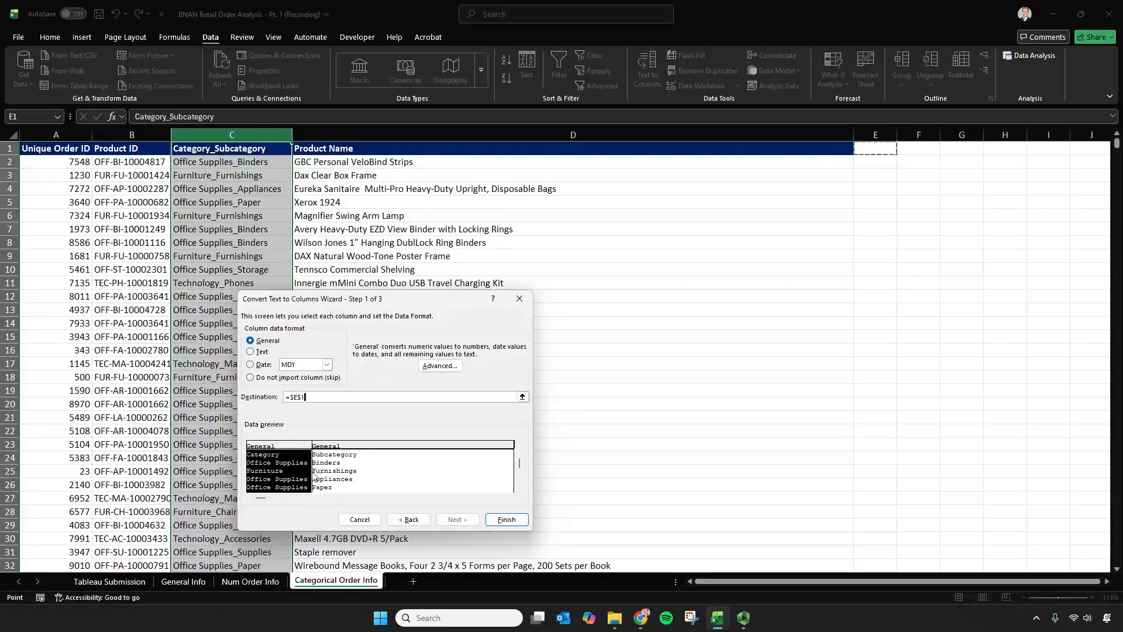
pyautogui.click(408, 519)
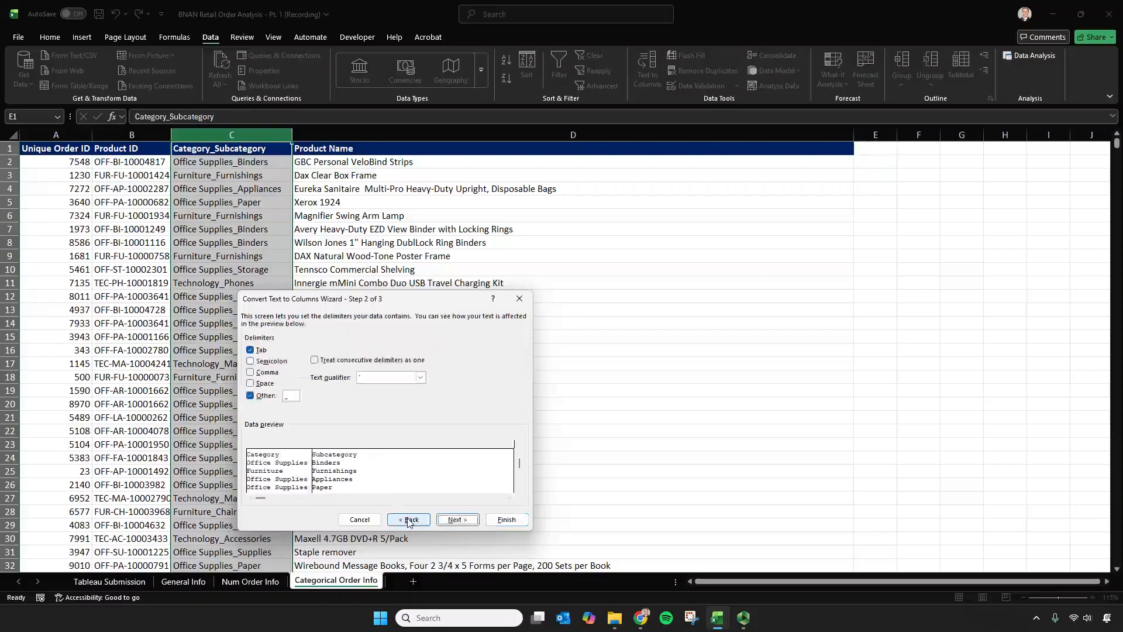
pyautogui.click(460, 520)
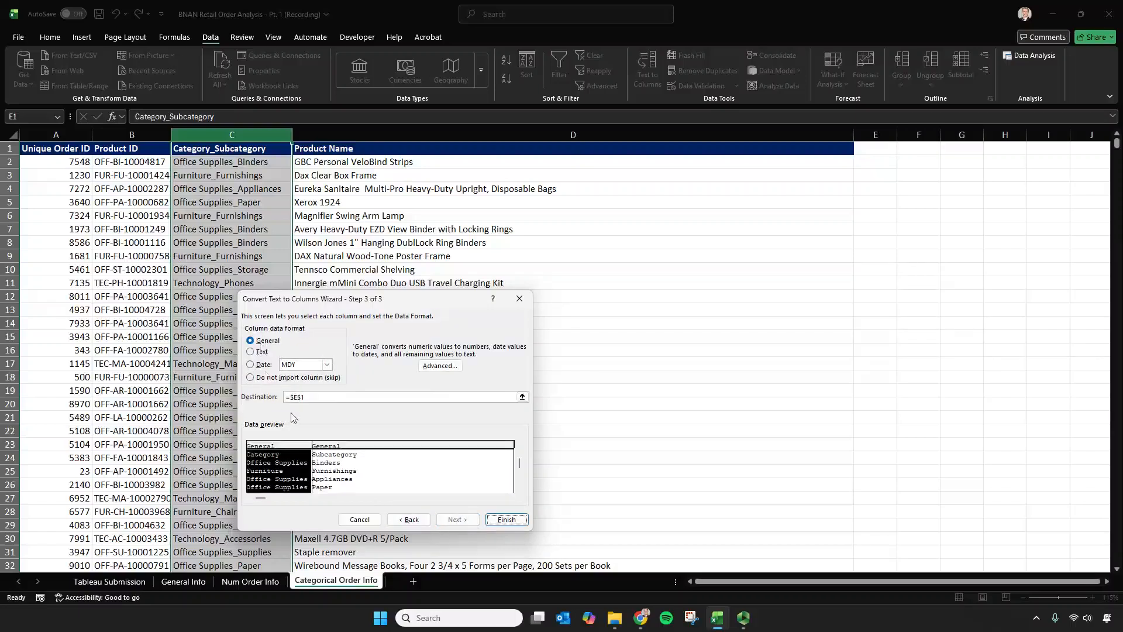
pyautogui.click(506, 519)
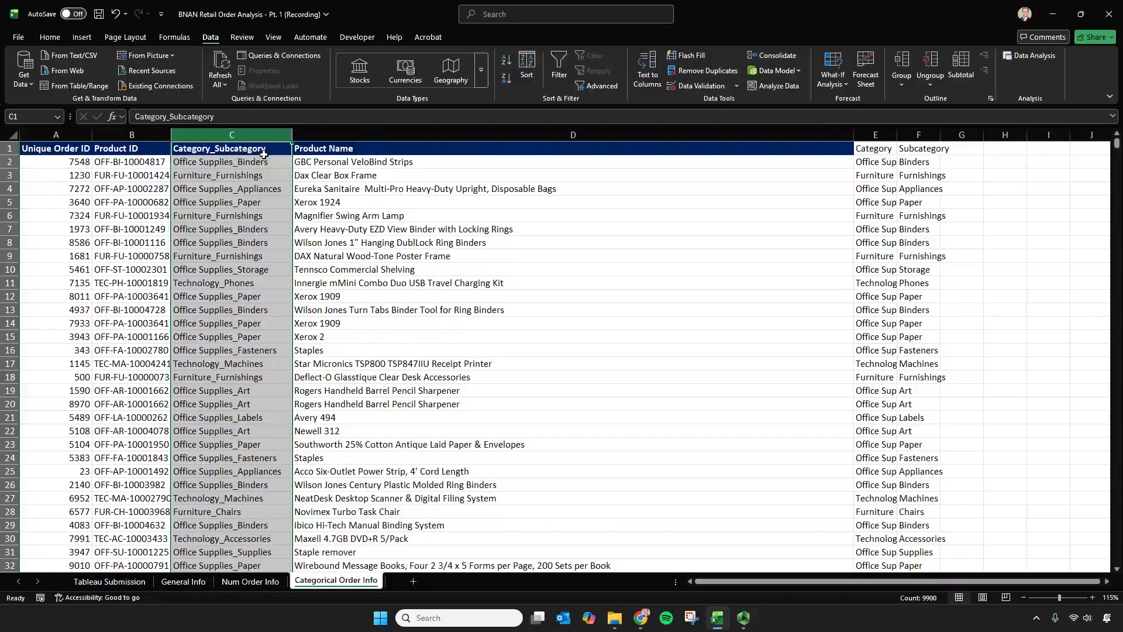
# Step: Fit the widths of the new Category and Subcategory columns and delete the combined Category_Subcategory column
pyautogui.doubleClick(897, 135)
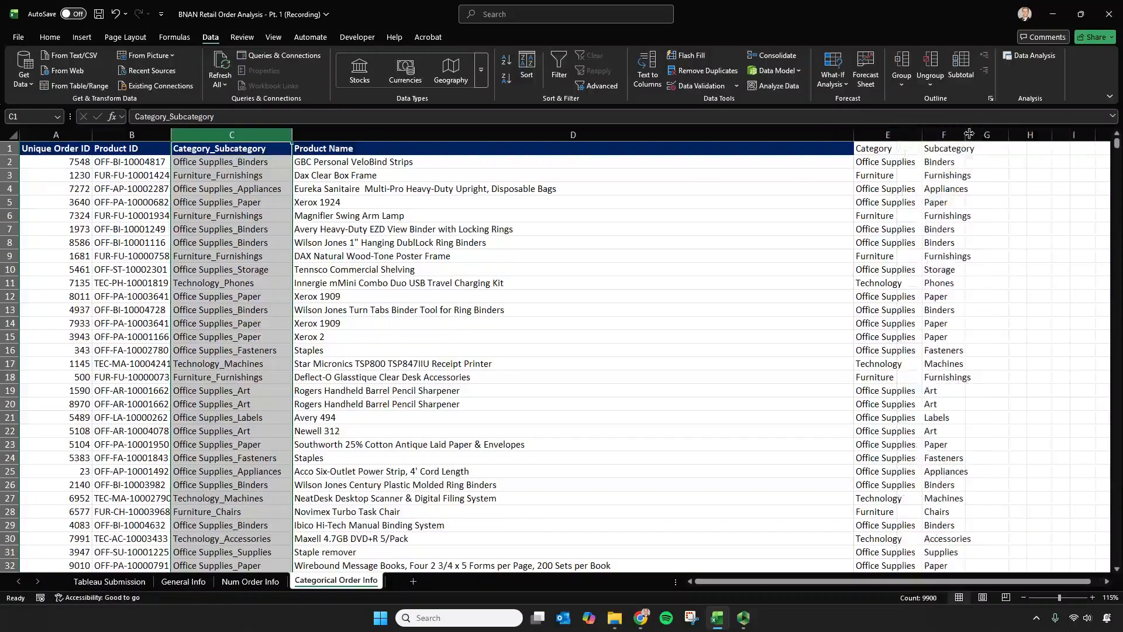
pyautogui.doubleClick(965, 135)
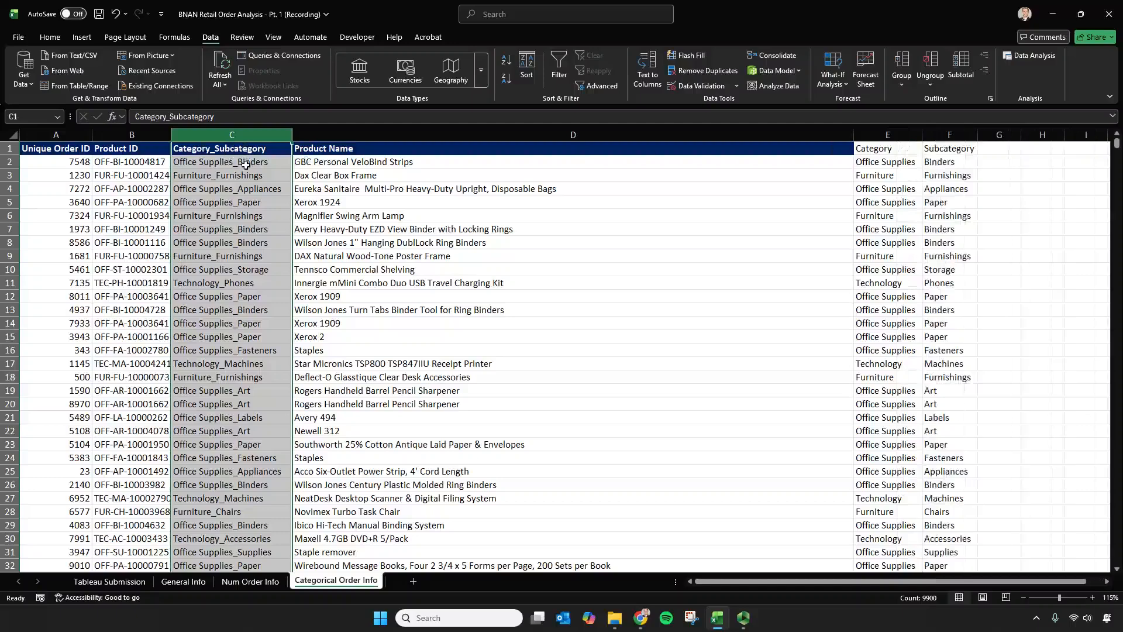
pyautogui.rightClick(258, 135)
pyautogui.click(291, 266)
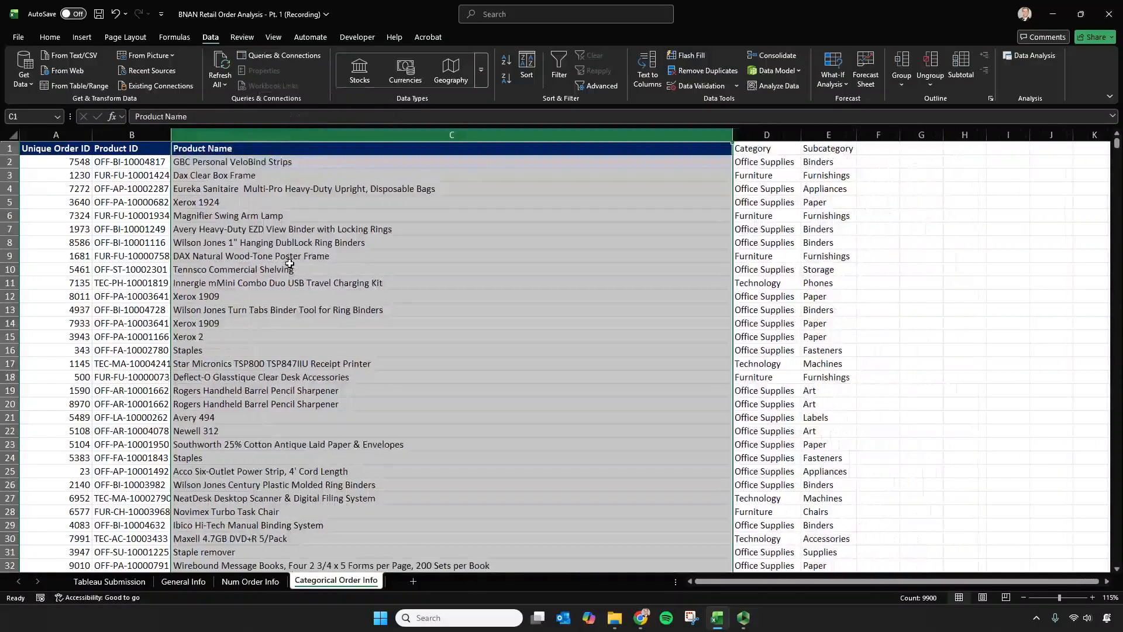
# Step: Format the Category and Subcategory headers in D1:E1 with dark blue fill and bold white text
pyautogui.moveTo(754, 149); pyautogui.dragTo(828, 148)
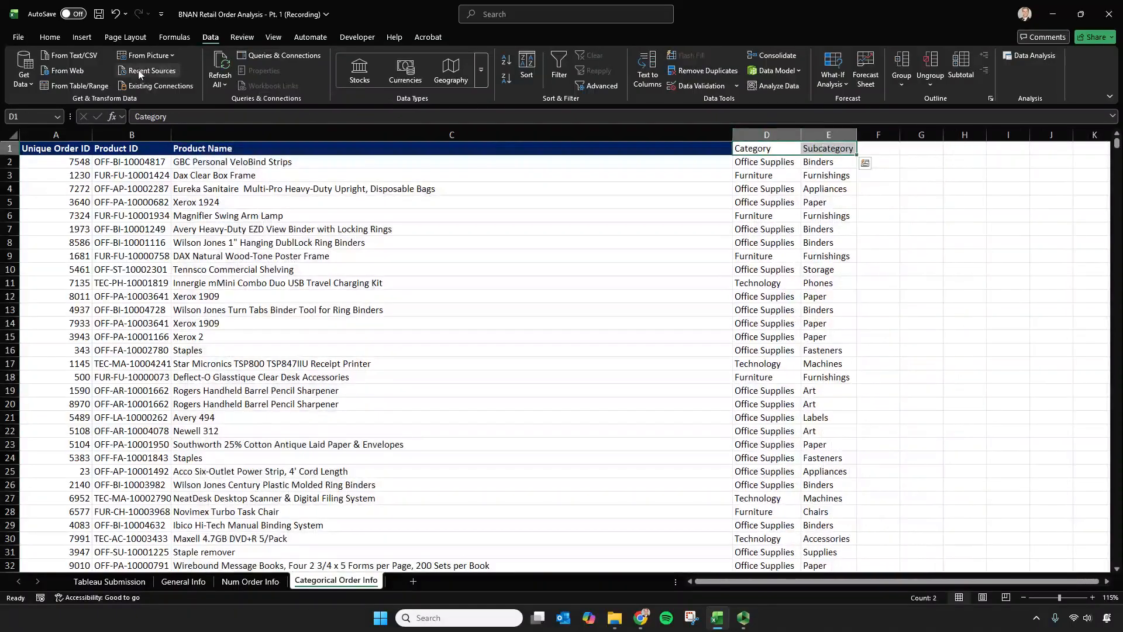
pyautogui.click(50, 37)
pyautogui.click(200, 78)
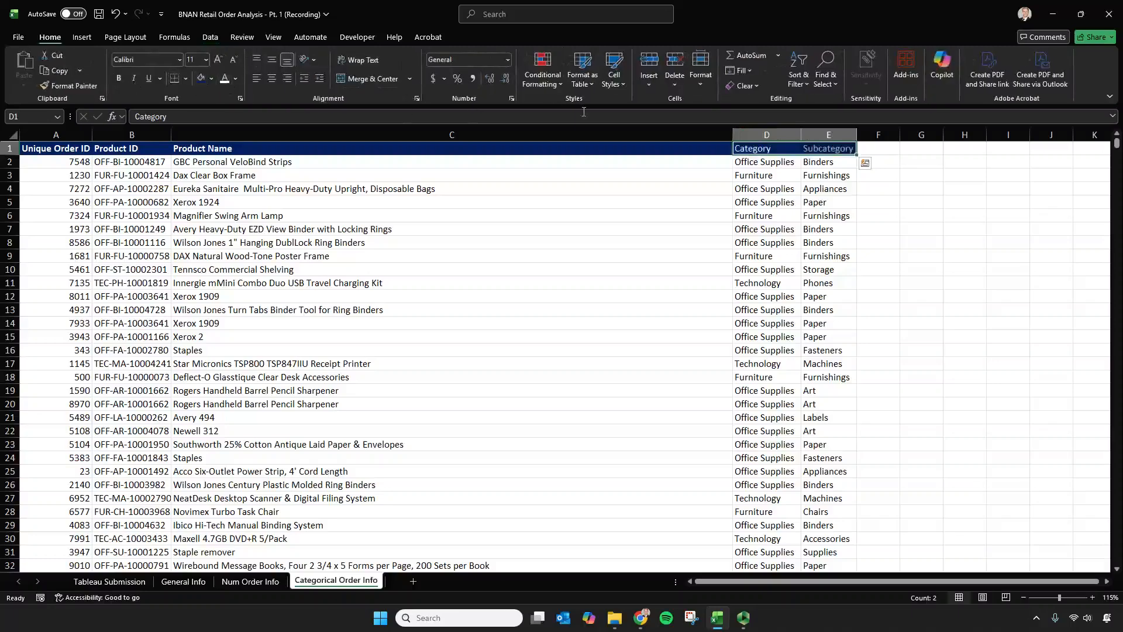
pyautogui.click(640, 170)
pyautogui.hotkey('ctrl', 'Left')
pyautogui.hotkey('ctrl', 'Down')
pyautogui.hotkey('ctrl', 'Up')
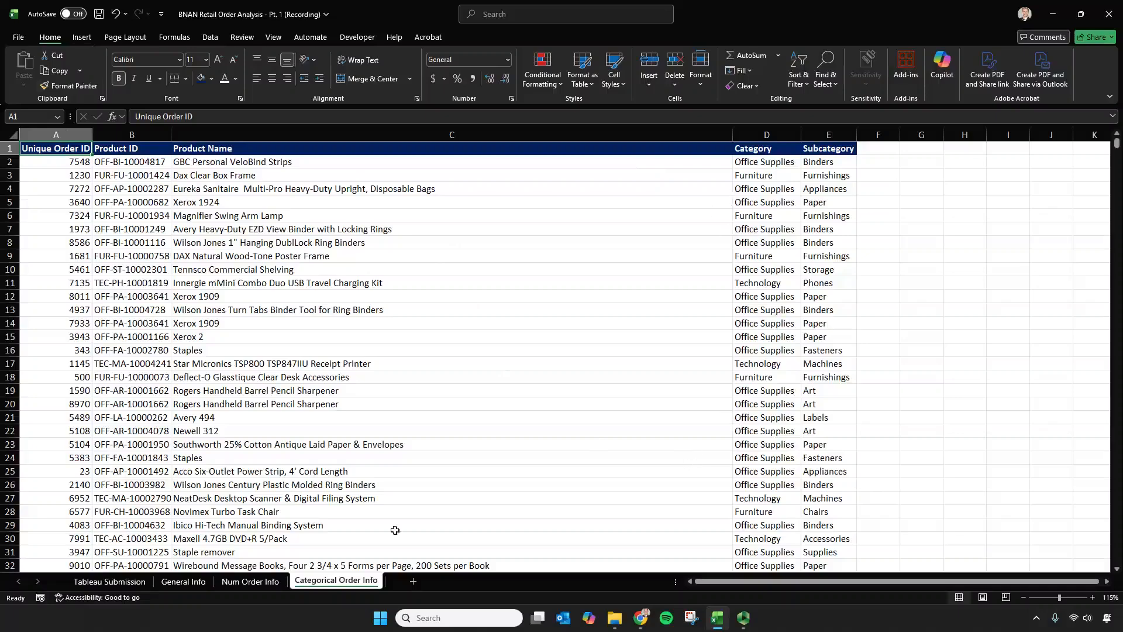
# Step: On the General Info sheet, insert a column before Postal Code and give it the header City, State
pyautogui.click(177, 581)
pyautogui.click(507, 293)
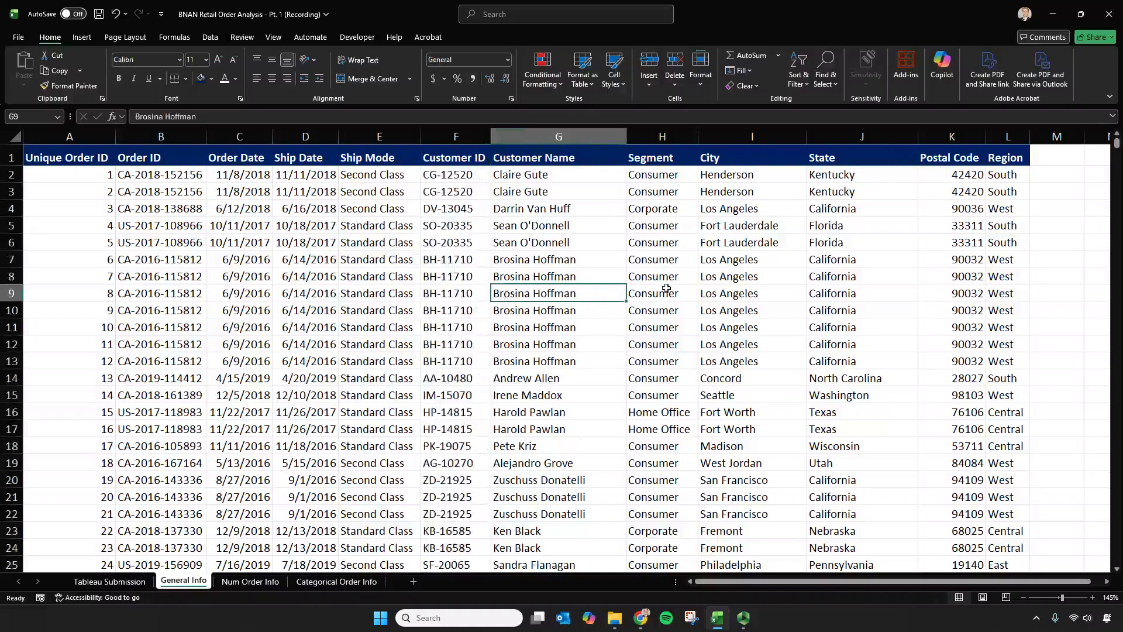
pyautogui.click(943, 134)
pyautogui.rightClick(943, 134)
pyautogui.click(965, 251)
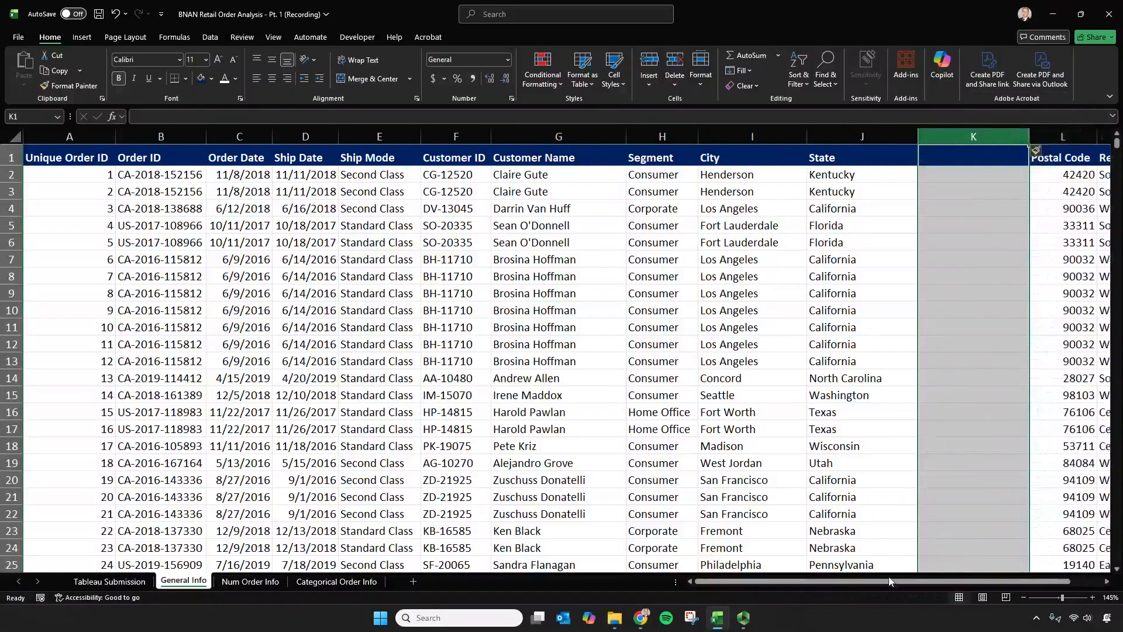
pyautogui.moveTo(889, 580); pyautogui.dragTo(921, 580)
pyautogui.click(888, 158)
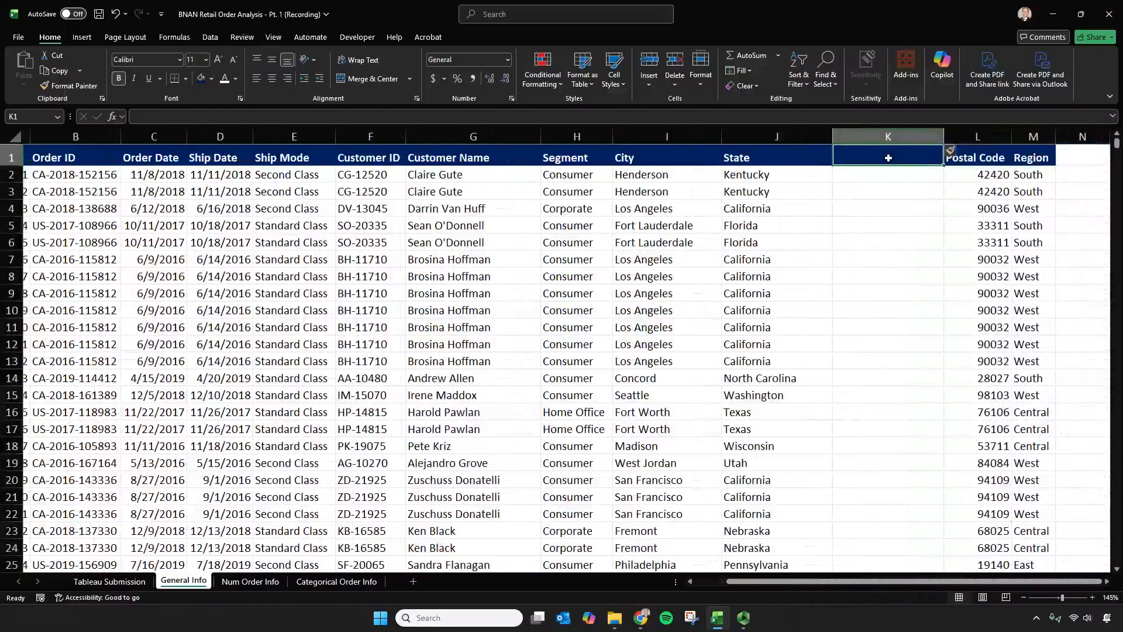
pyautogui.write('City,')
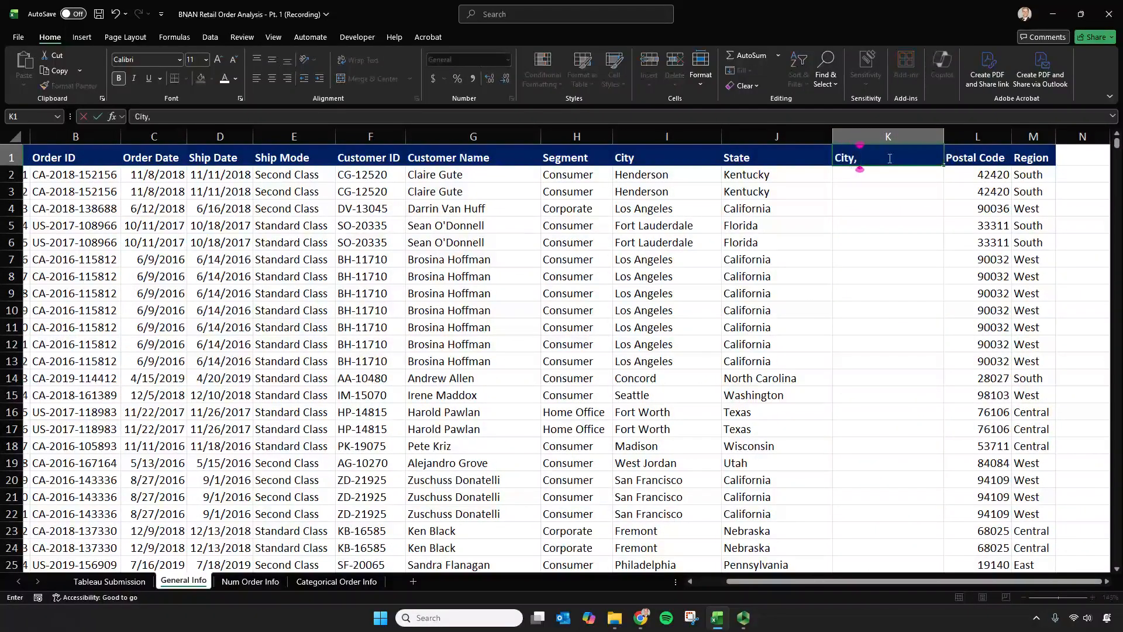
pyautogui.write(' State')
pyautogui.press('Return')
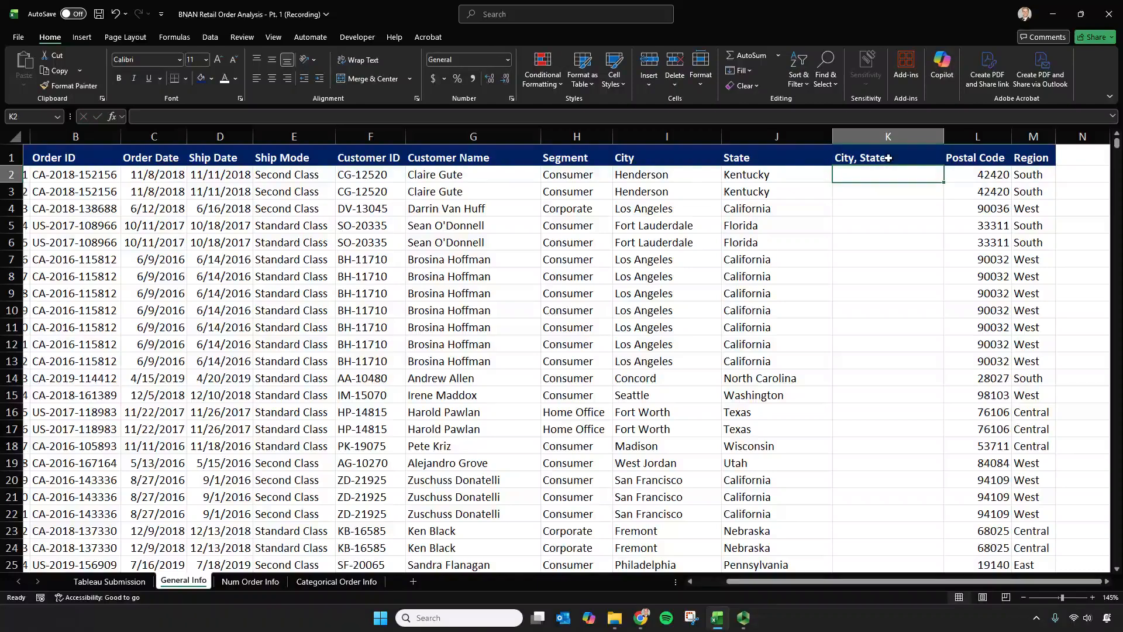
# Step: Enter a CONCAT formula in K2 that joins the city in I2 with the state in J2
pyautogui.write('=conc')
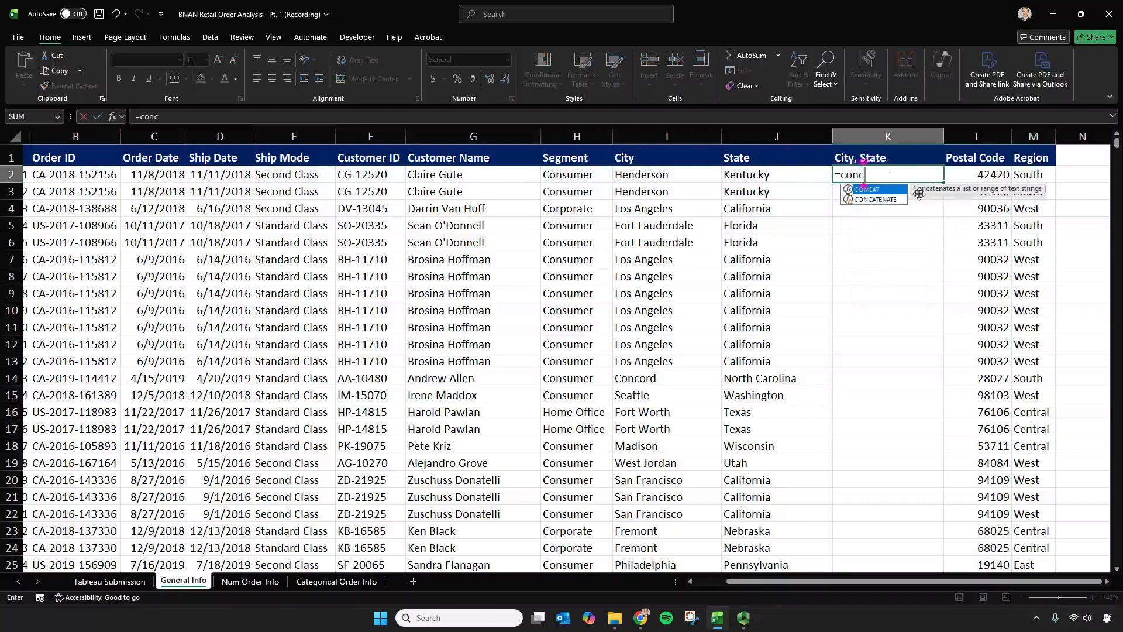
pyautogui.doubleClick(873, 190)
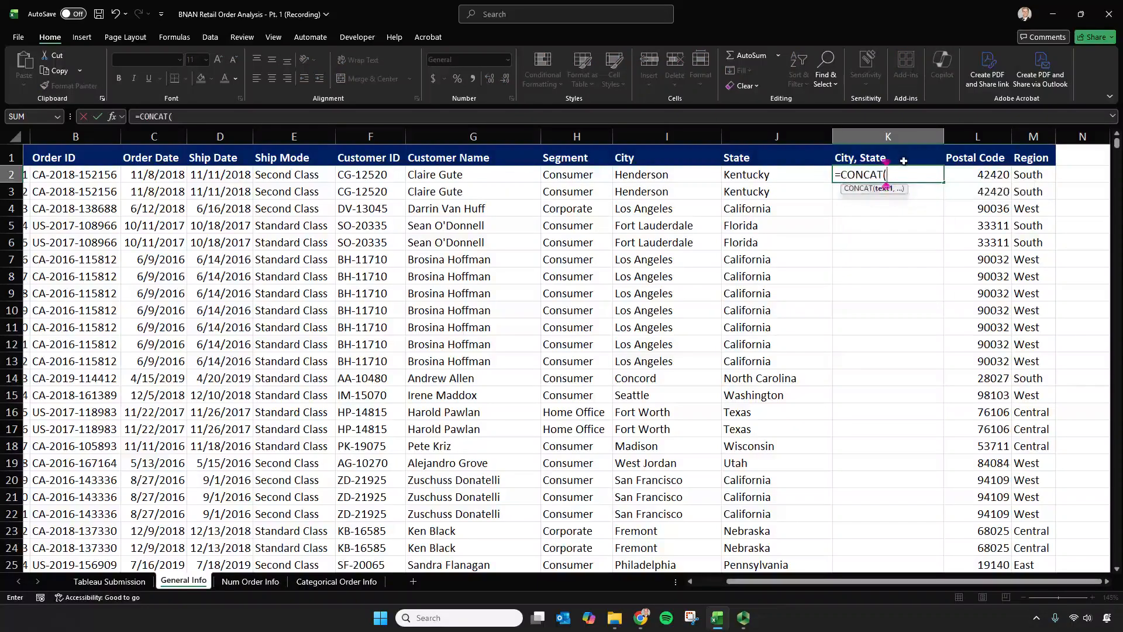
pyautogui.click(670, 174)
pyautogui.write(',')
pyautogui.click(789, 174)
pyautogui.press('Return')
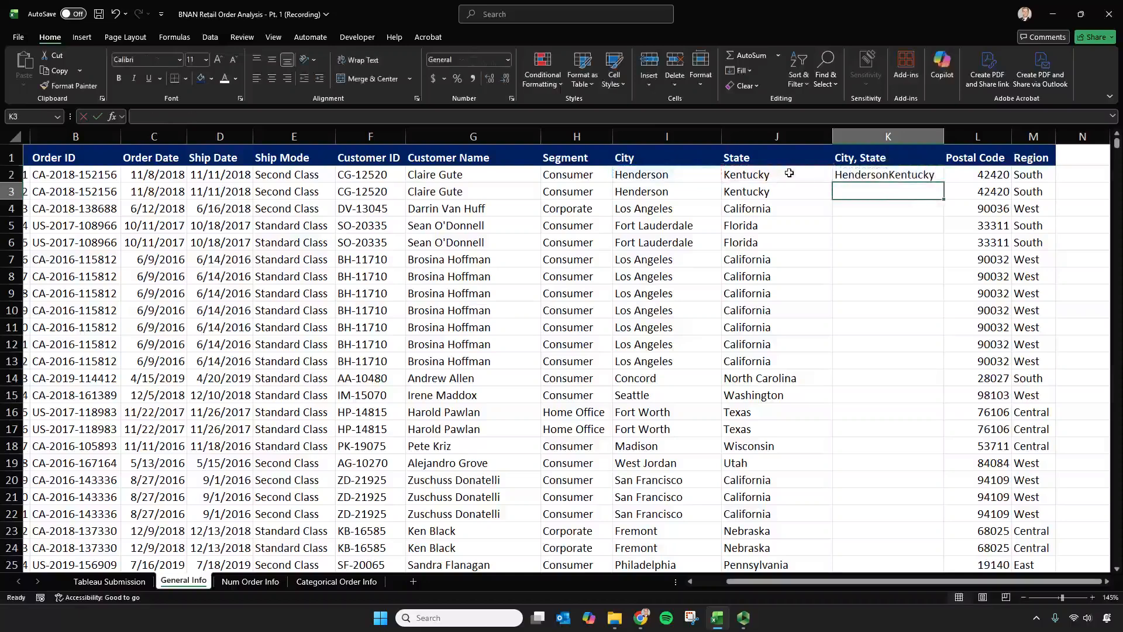
# Step: Edit the K2 formula to =CONCAT(I2,", ",J2) so a comma and space separate city and state
pyautogui.doubleClick(874, 174)
pyautogui.click(899, 174)
pyautogui.write('", J2')
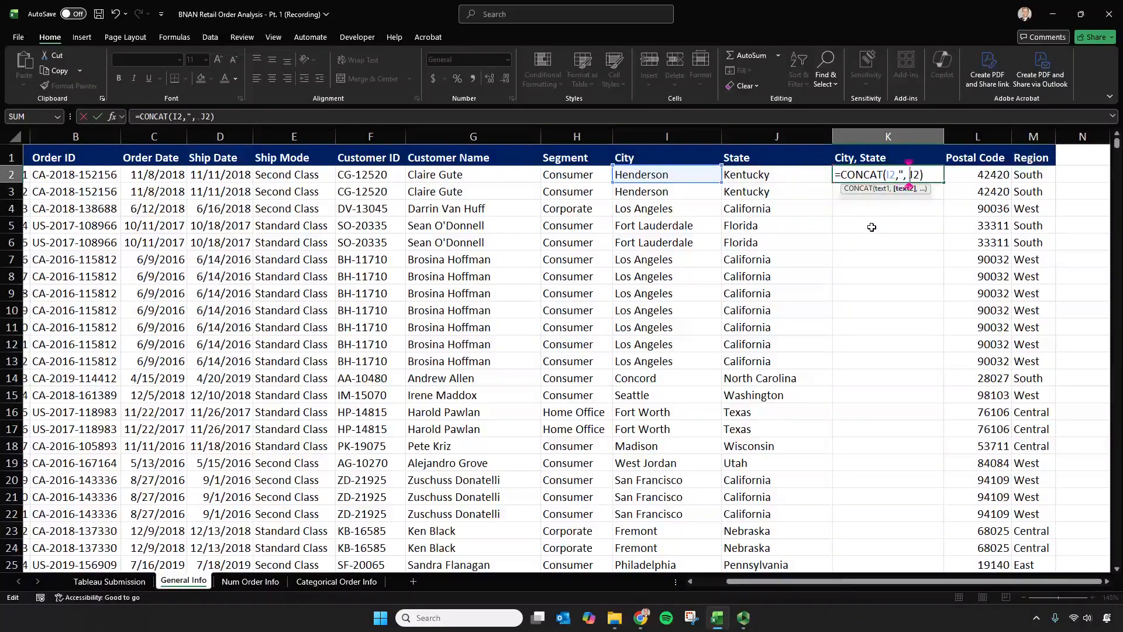
pyautogui.write(', ",')
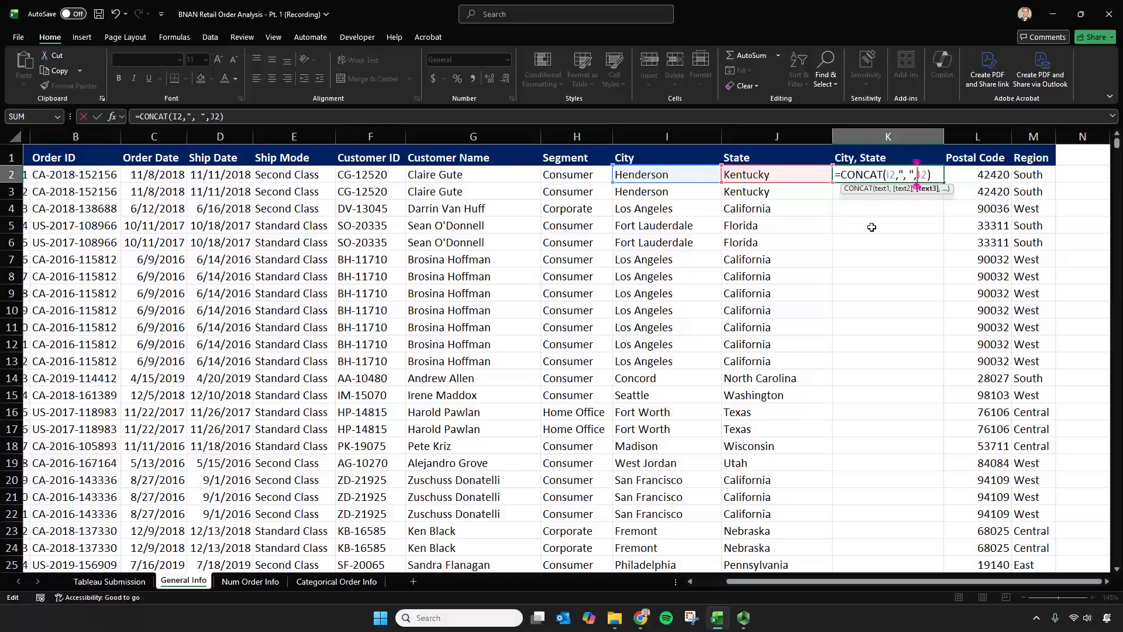
pyautogui.press('Return')
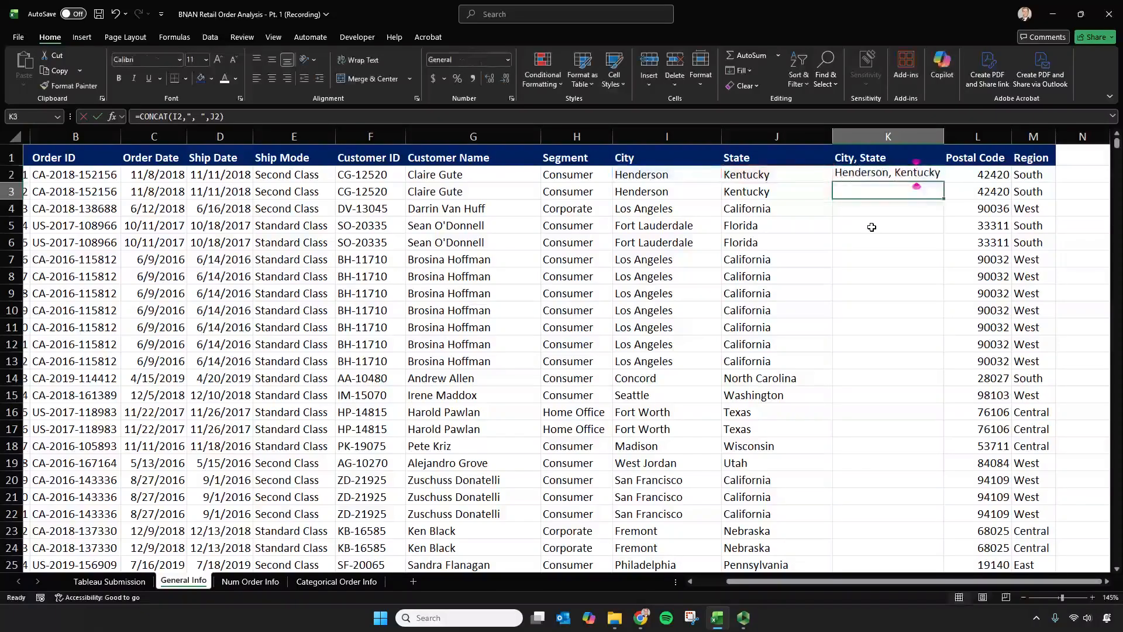
# Step: Fill the City, State formula down the whole column, fit the column width and save the workbook
pyautogui.click(900, 175)
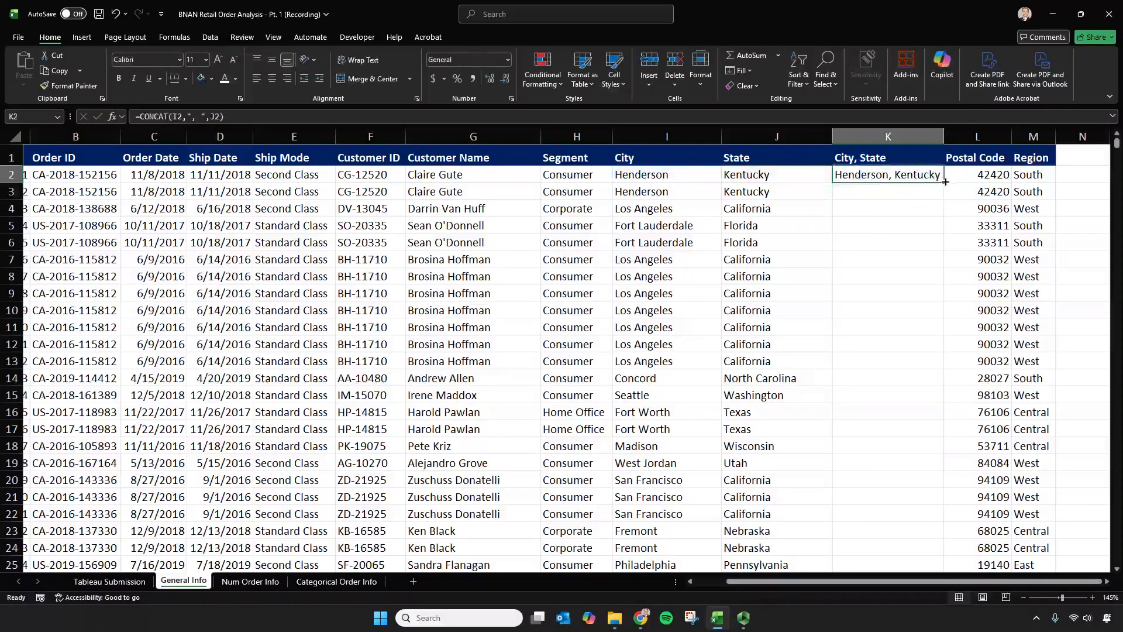
pyautogui.doubleClick(944, 182)
pyautogui.doubleClick(944, 136)
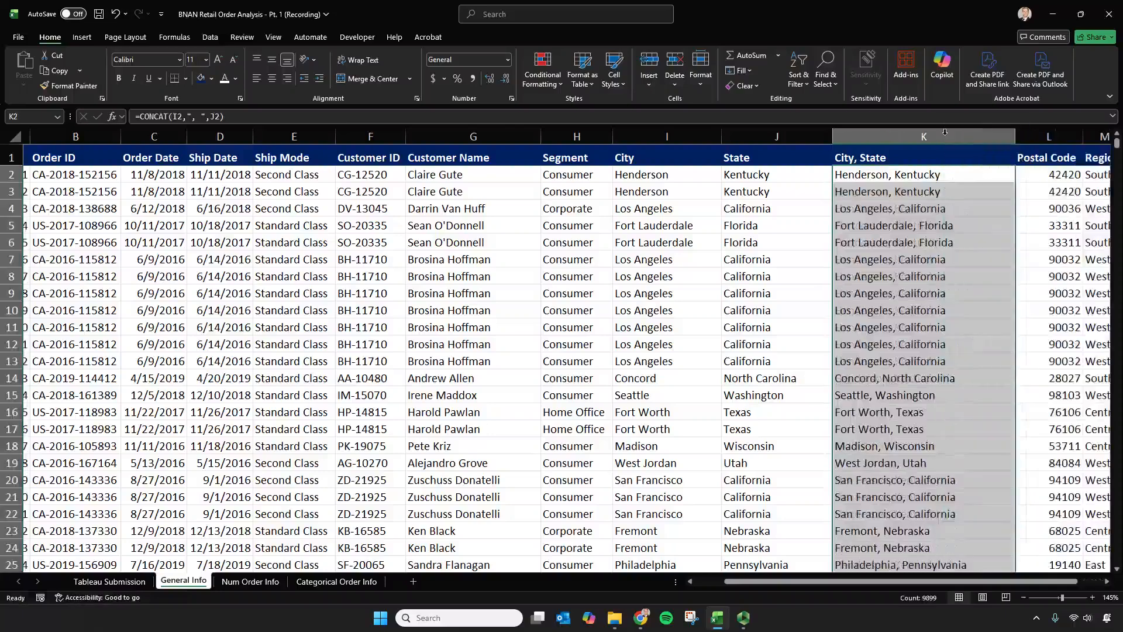
pyautogui.click(913, 178)
pyautogui.click(99, 14)
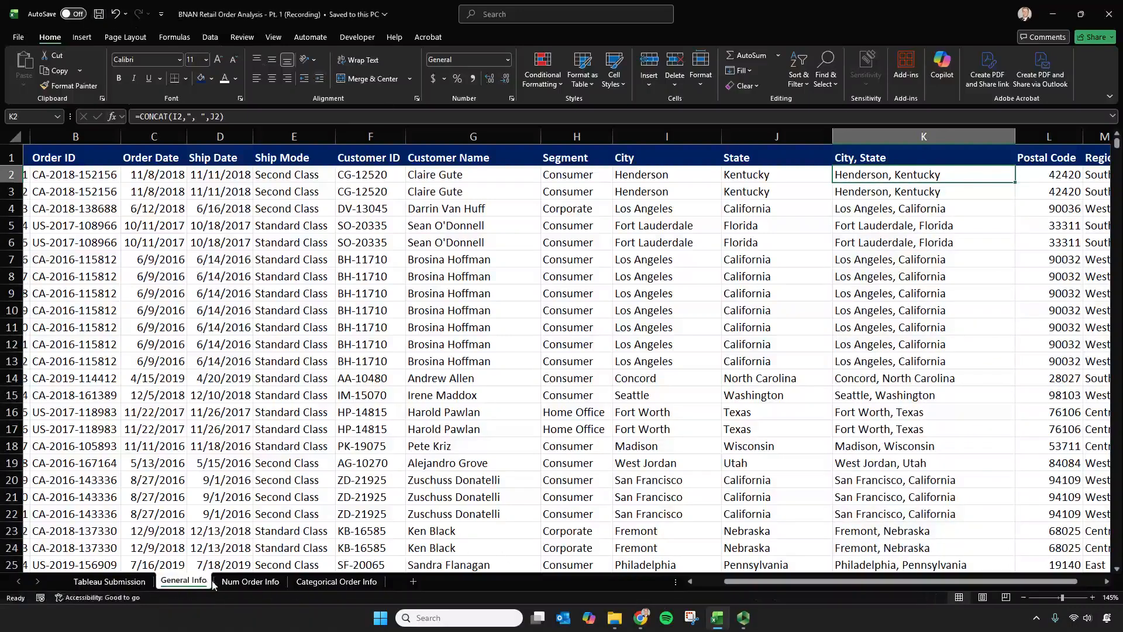
# Step: Go to the Num Order Info sheet, bring all its columns into view and save the workbook
pyautogui.moveTo(751, 582); pyautogui.dragTo(705, 582)
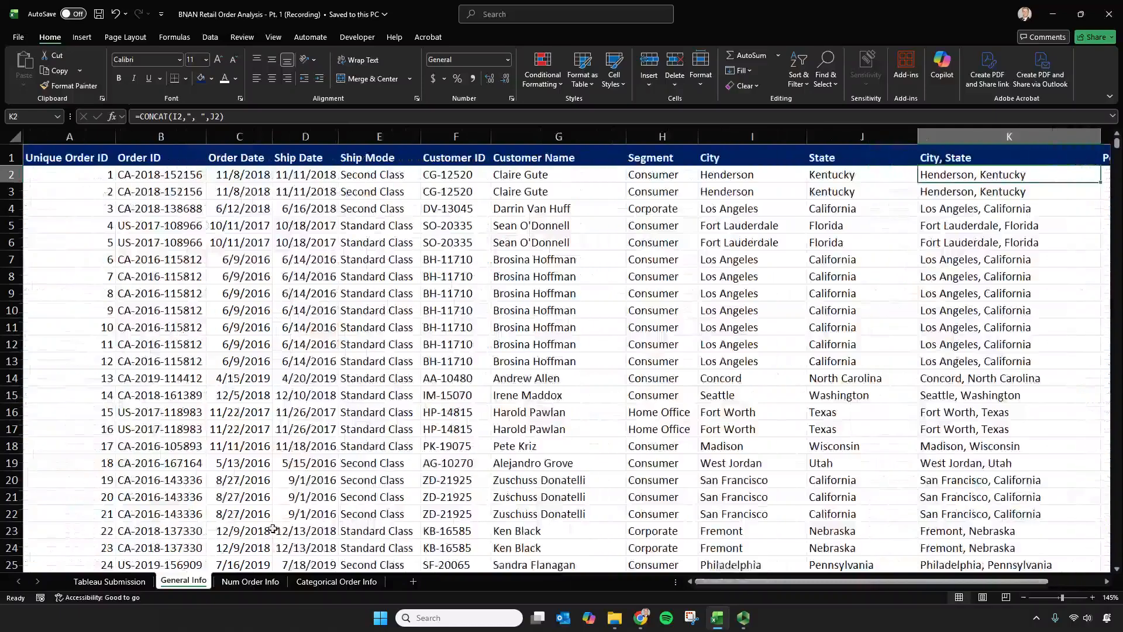
pyautogui.click(271, 583)
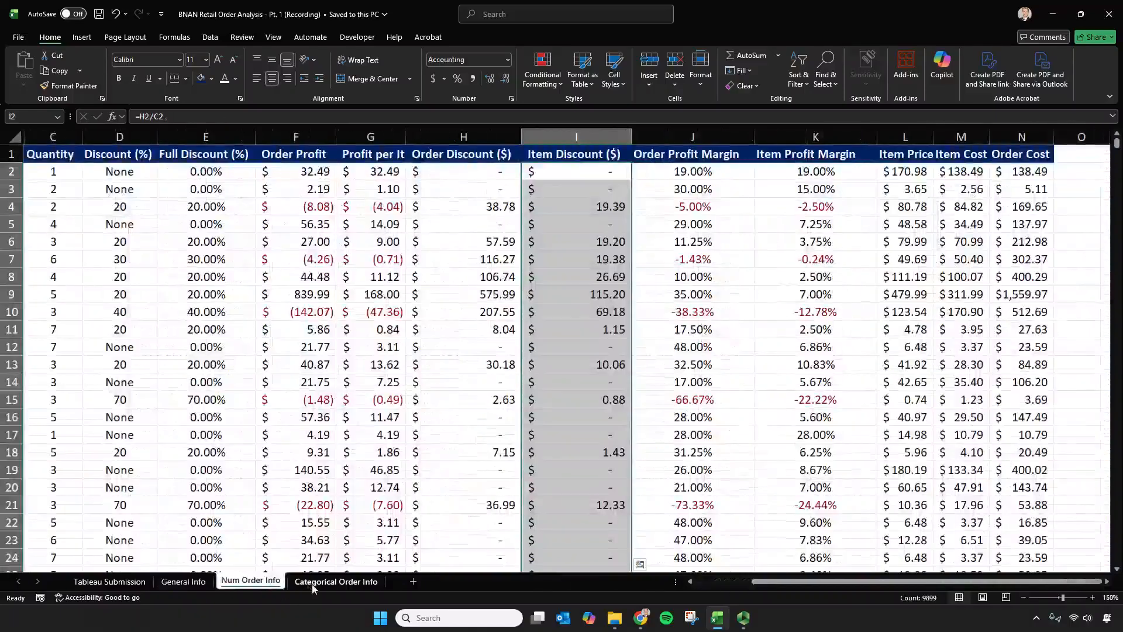
pyautogui.click(315, 434)
pyautogui.click(483, 362)
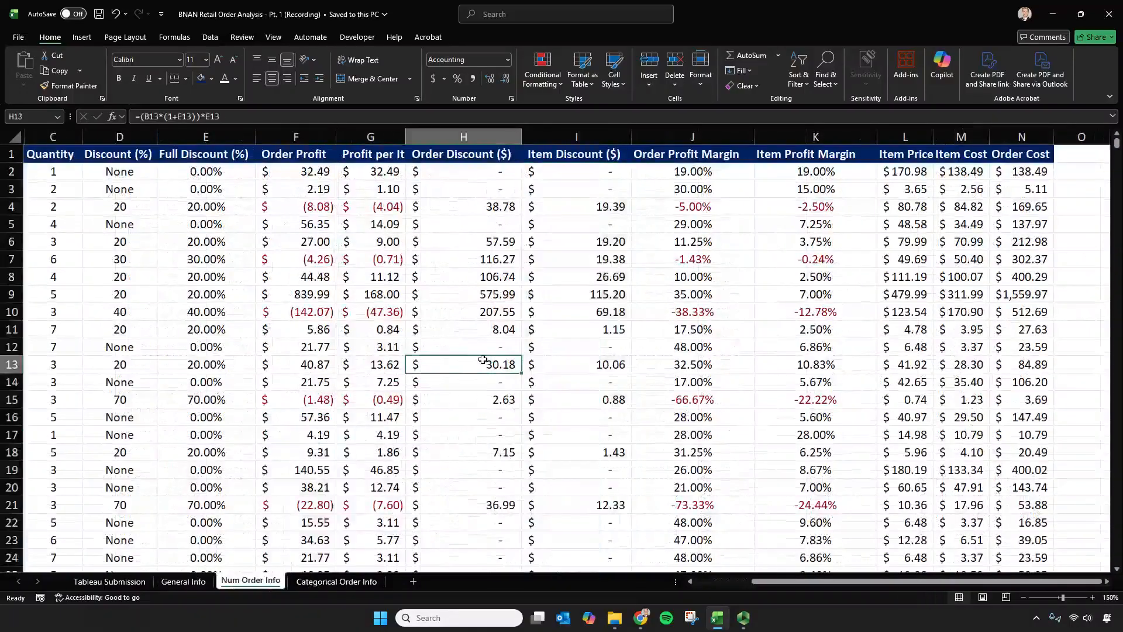
pyautogui.scroll(-2, 482, 357)
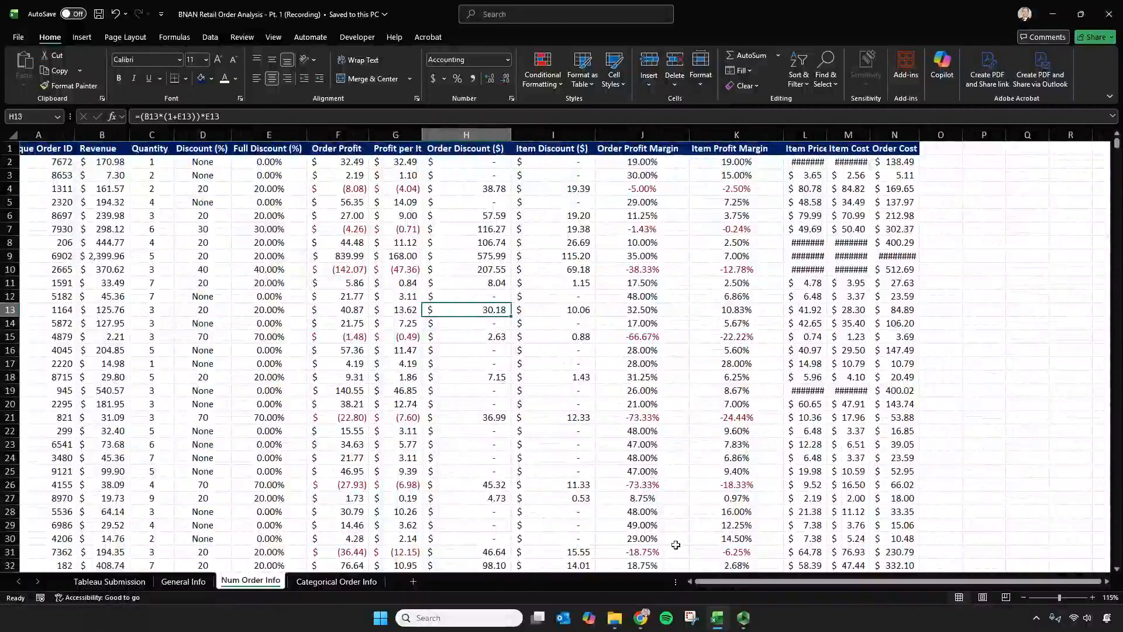
pyautogui.moveTo(707, 582); pyautogui.dragTo(677, 583)
pyautogui.click(98, 14)
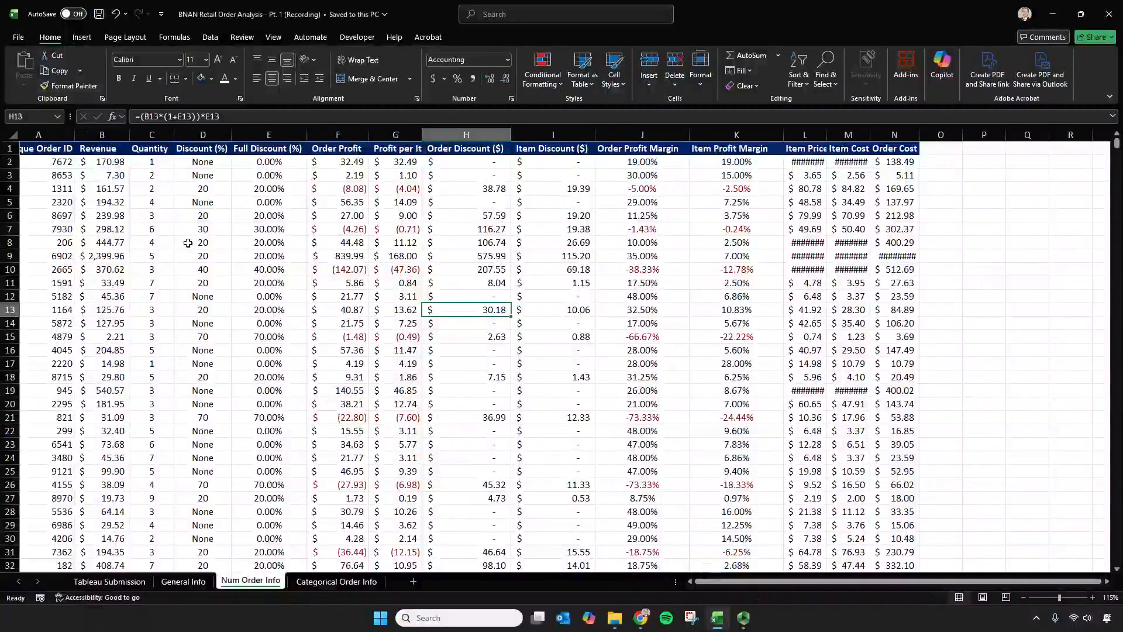
# Step: Examine the profit, discount, margin, price and cost columns and their formulas on the Num Order Info sheet
pyautogui.click(445, 189)
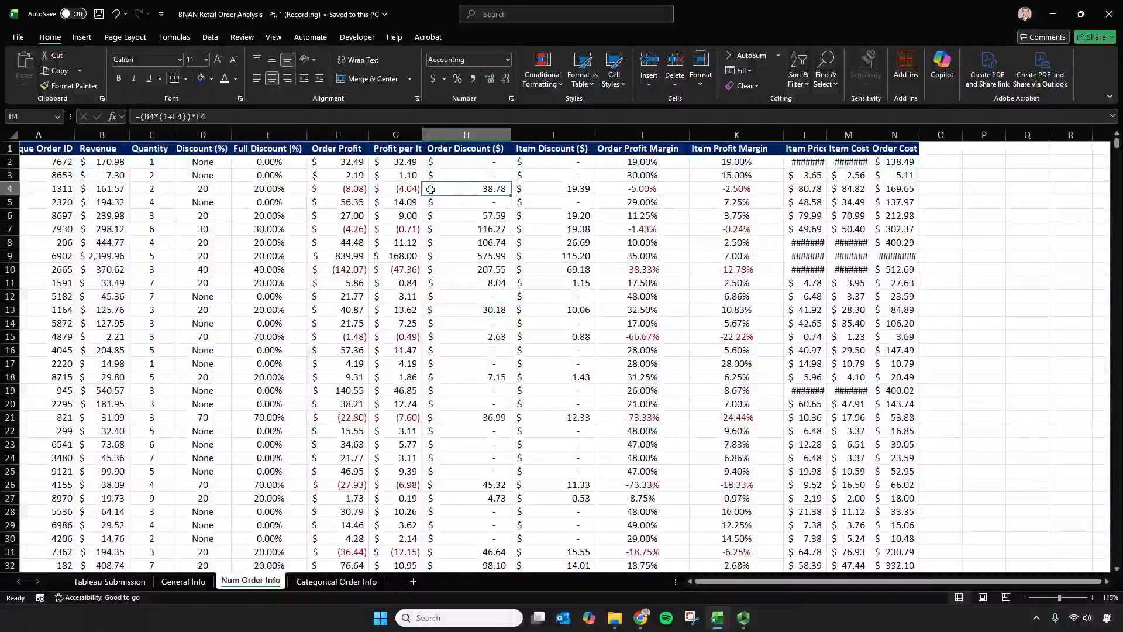
pyautogui.click(391, 190)
pyautogui.click(340, 194)
pyautogui.click(446, 190)
pyautogui.click(591, 187)
pyautogui.click(649, 189)
pyautogui.click(733, 190)
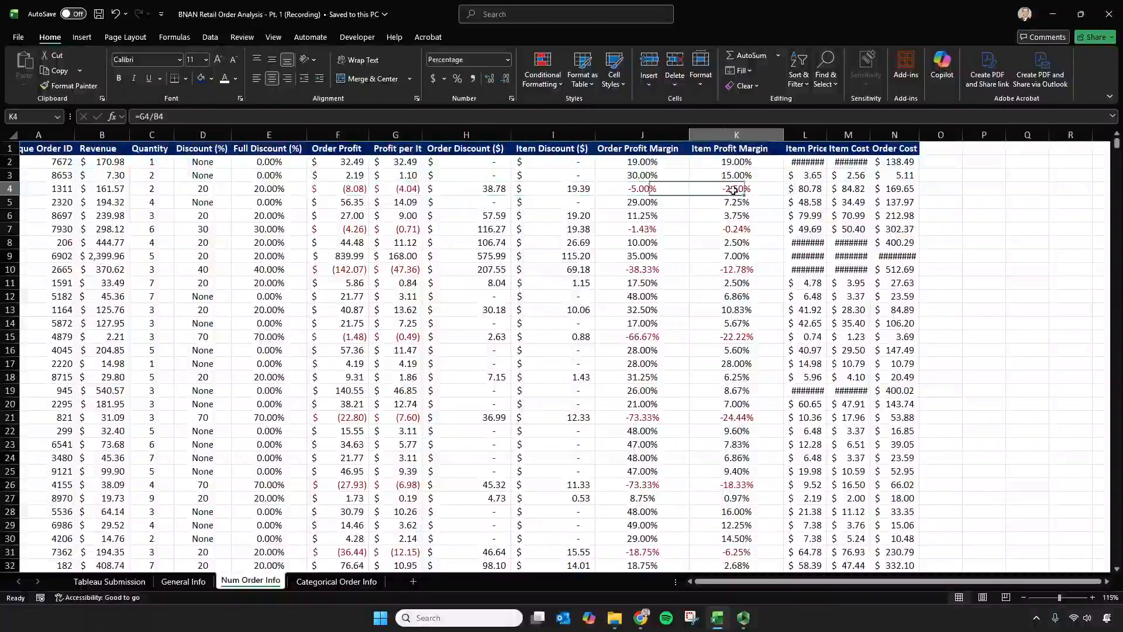
pyautogui.click(816, 135)
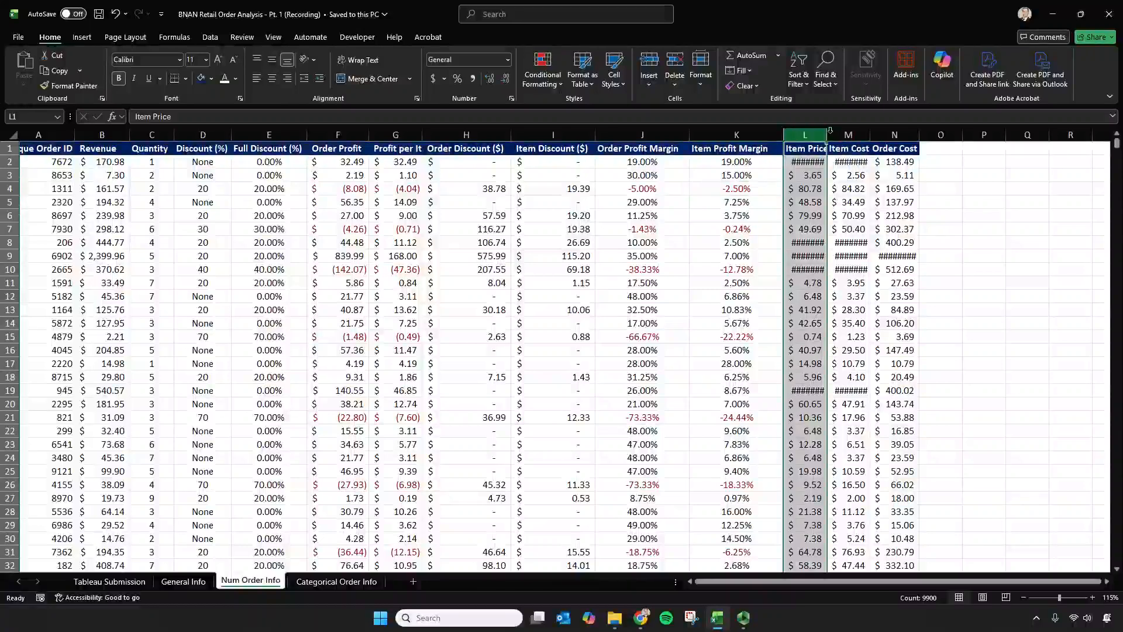
pyautogui.click(848, 188)
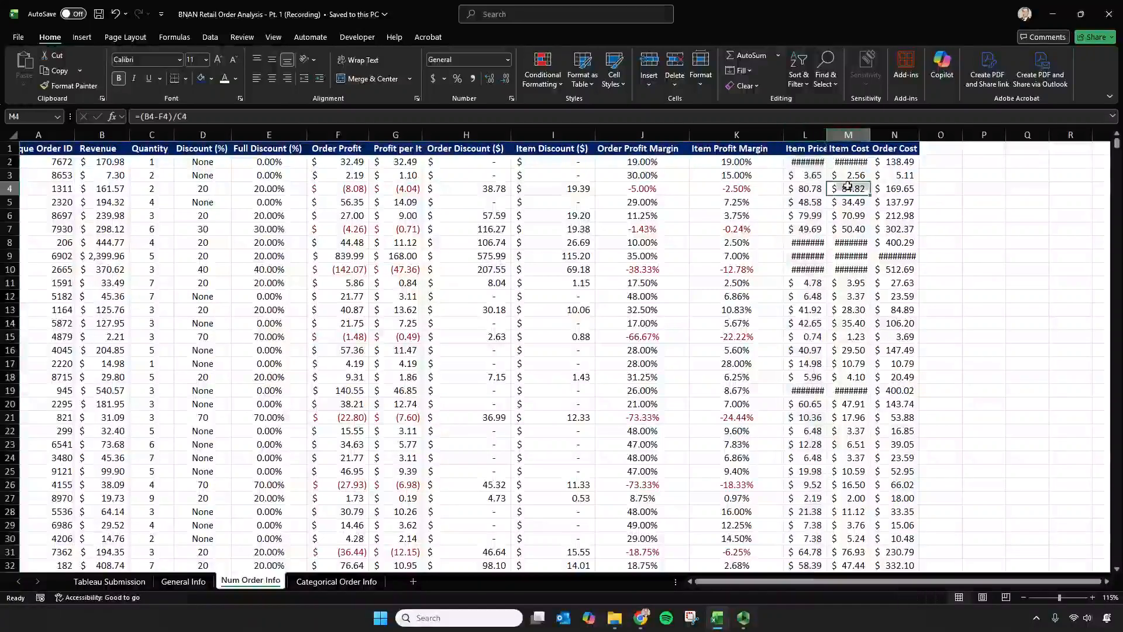
pyautogui.moveTo(807, 135); pyautogui.dragTo(880, 132)
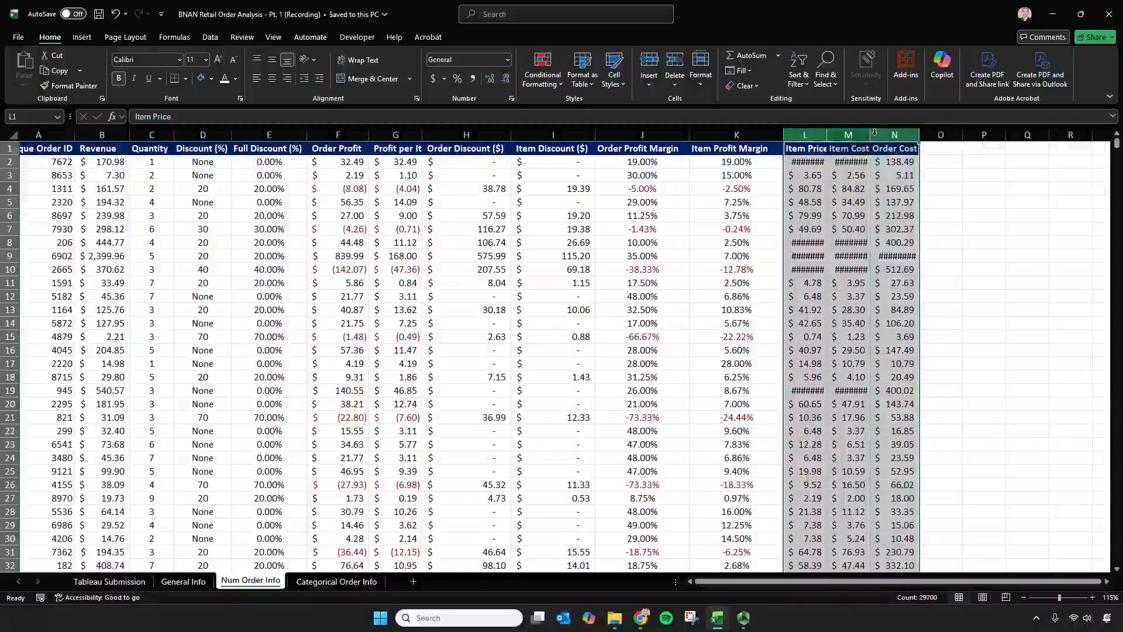
pyautogui.click(870, 134)
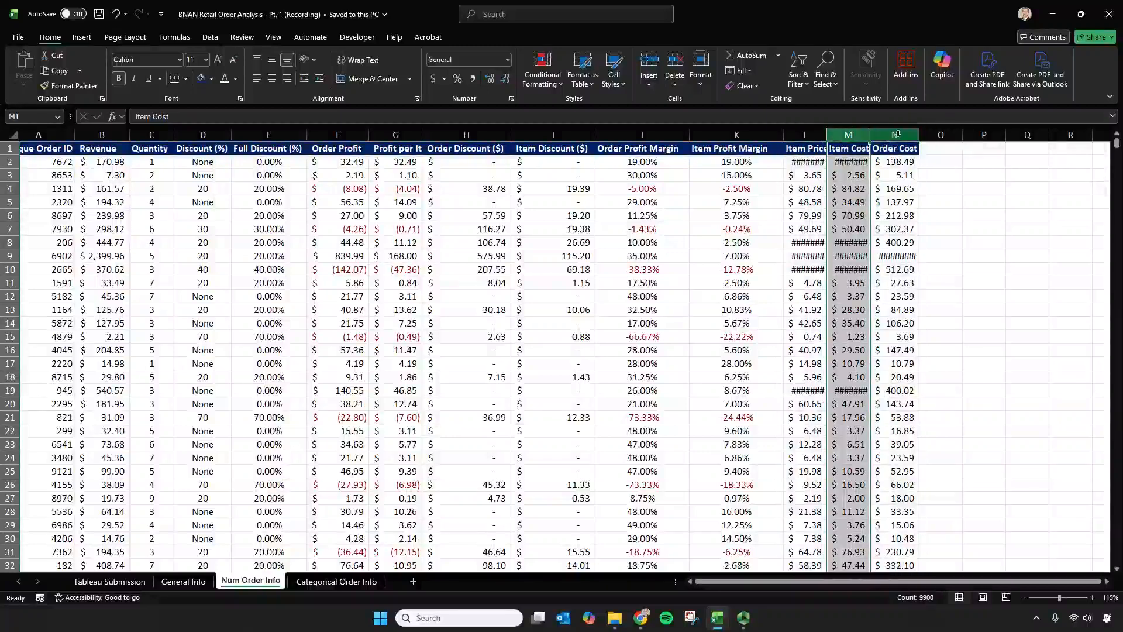
pyautogui.click(917, 134)
pyautogui.click(896, 175)
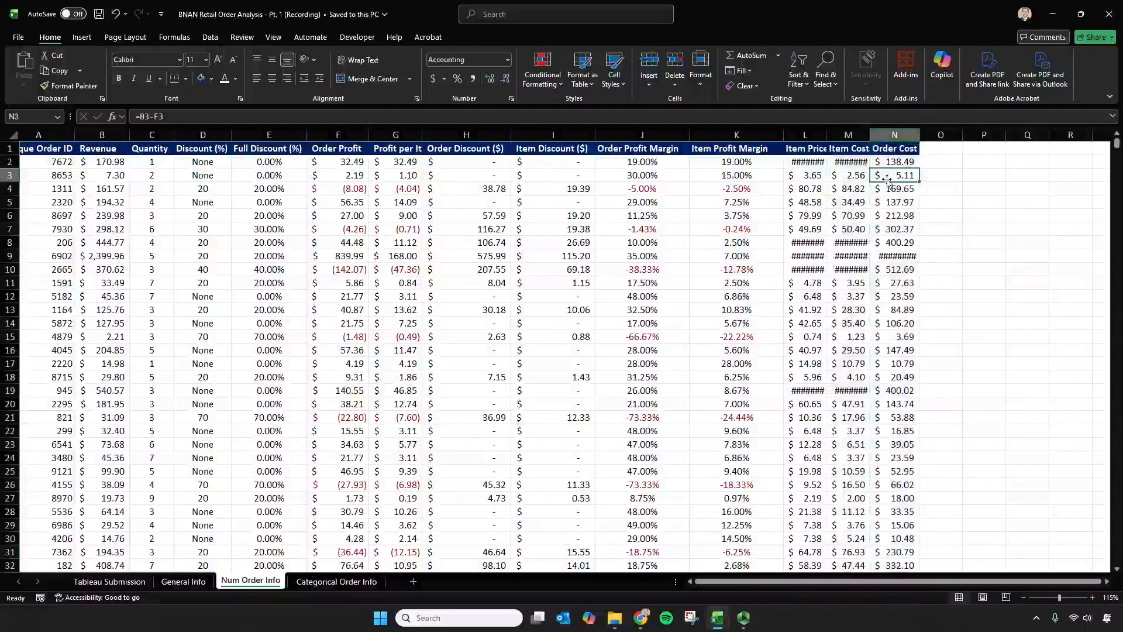
pyautogui.click(821, 216)
pyautogui.click(805, 135)
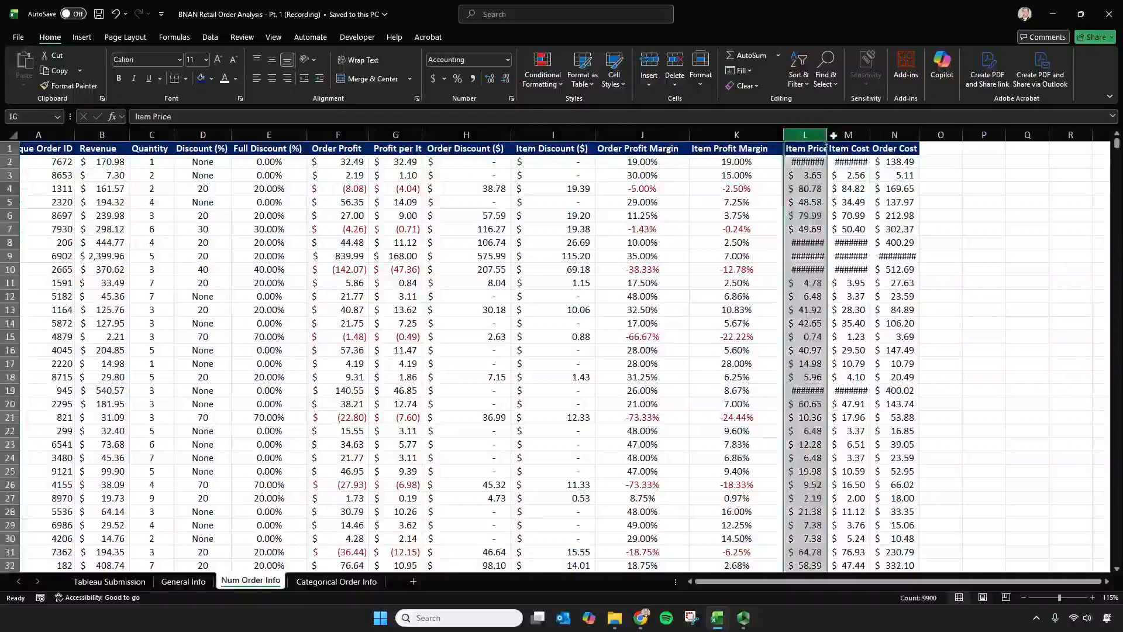
pyautogui.click(778, 133)
pyautogui.click(621, 198)
pyautogui.click(989, 186)
pyautogui.write('dsads')
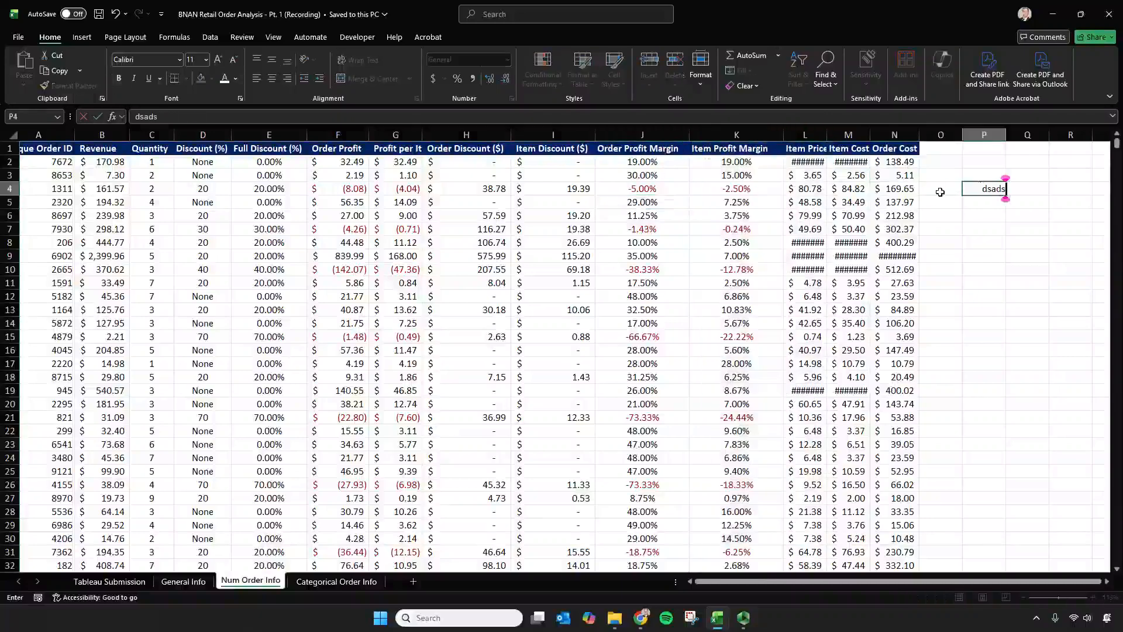
pyautogui.click(940, 190)
pyautogui.click(904, 148)
pyautogui.click(874, 191)
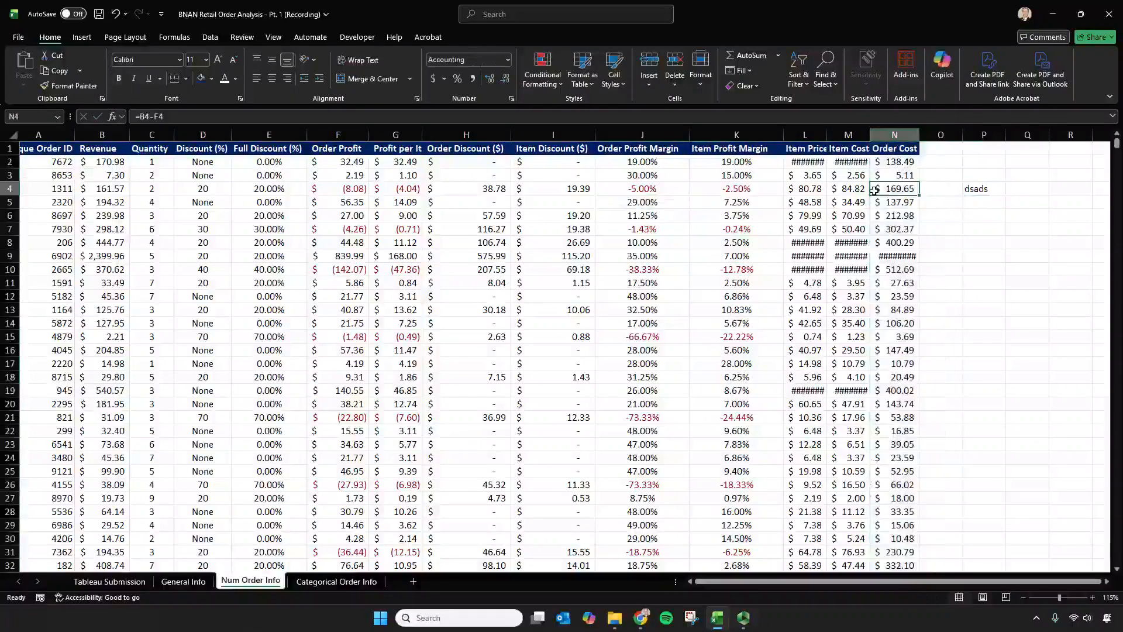
pyautogui.scroll(4, 874, 191)
pyautogui.scroll(1, 943, 314)
pyautogui.moveTo(933, 141); pyautogui.dragTo(1011, 141)
pyautogui.moveTo(1082, 138); pyautogui.dragTo(1095, 139)
pyautogui.moveTo(892, 581); pyautogui.dragTo(941, 581)
pyautogui.click(998, 219)
pyautogui.press('Delete')
pyautogui.click(946, 260)
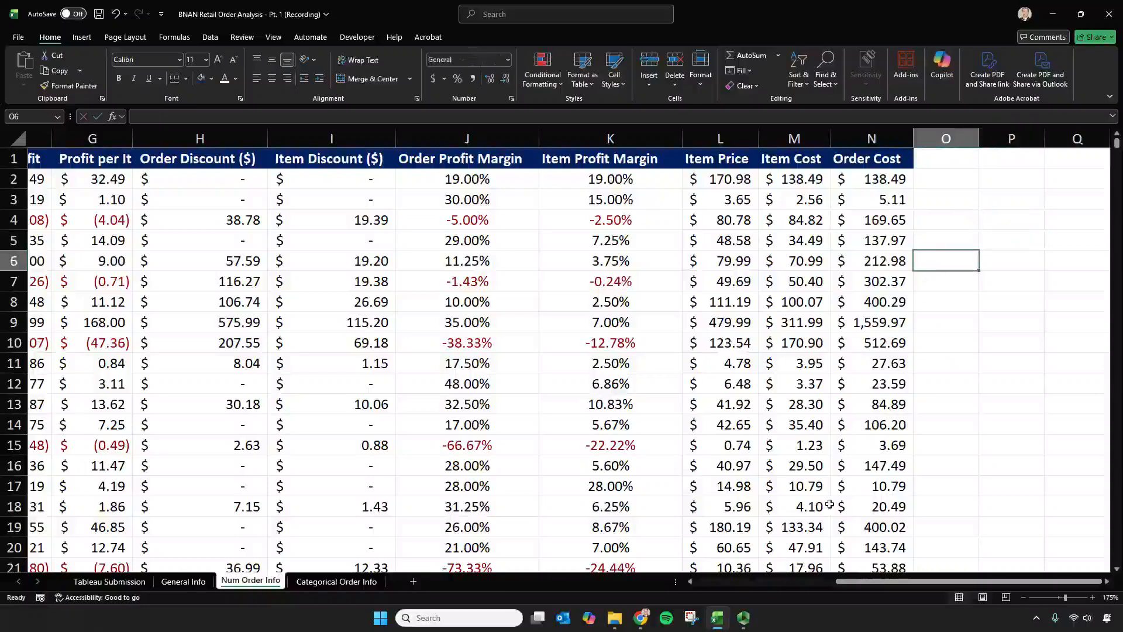
pyautogui.moveTo(869, 582); pyautogui.dragTo(727, 582)
pyautogui.click(360, 318)
pyautogui.scroll(-1, 360, 318)
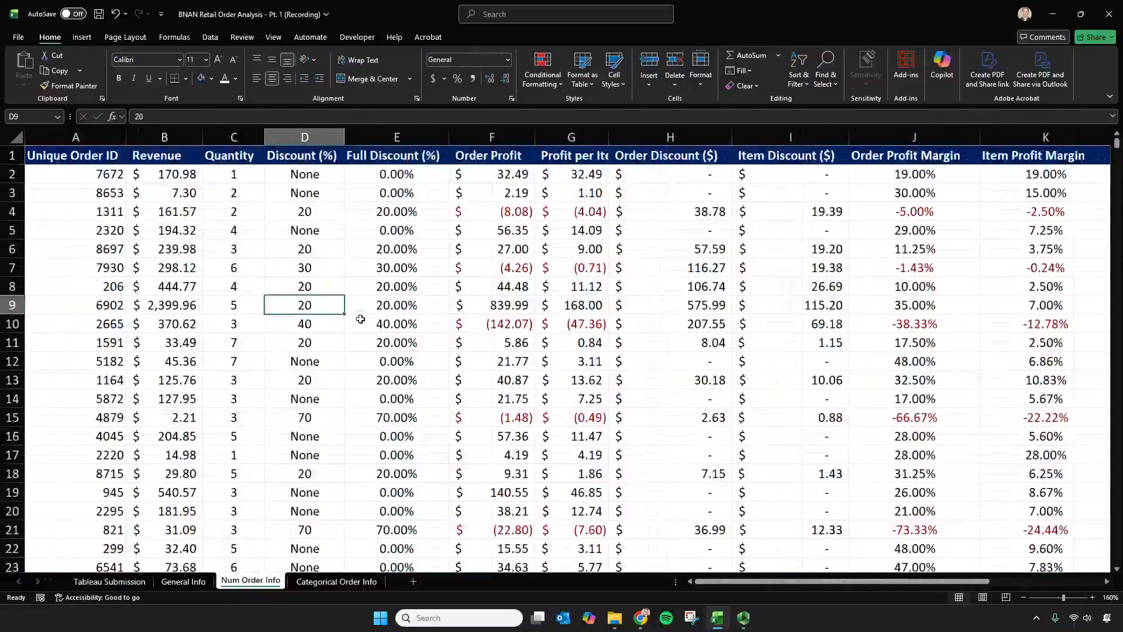
pyautogui.scroll(-1, 360, 319)
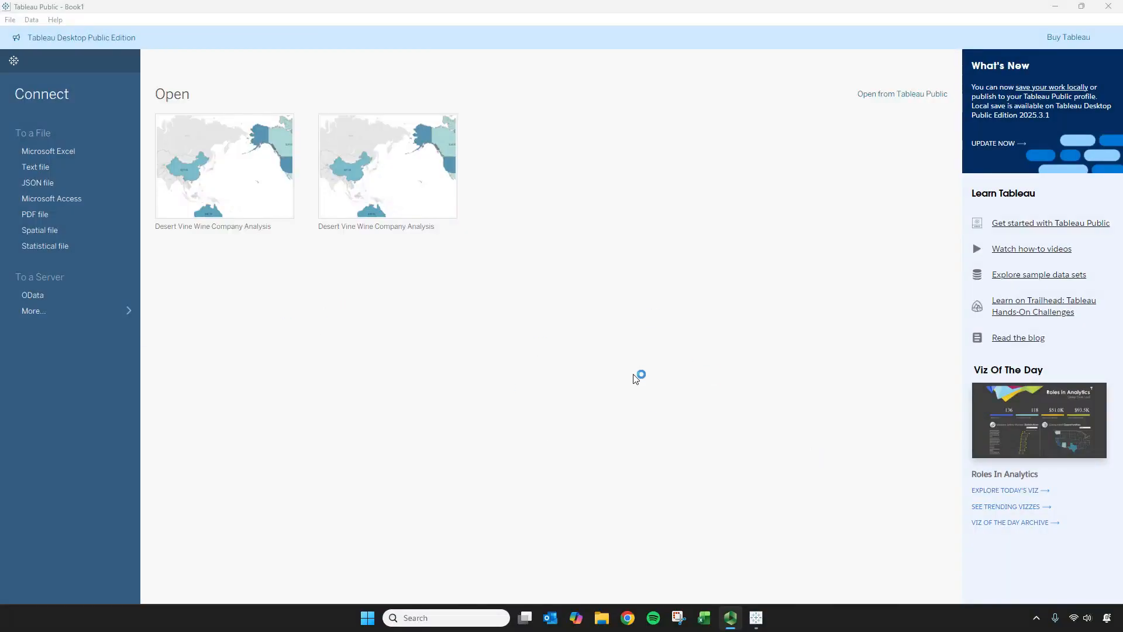
# Step: In Tableau Public, connect to the Excel workbook BNAN Retail Order Analysis - Pt. 1 (Recording) and enable Data Interpreter
pyautogui.click(63, 154)
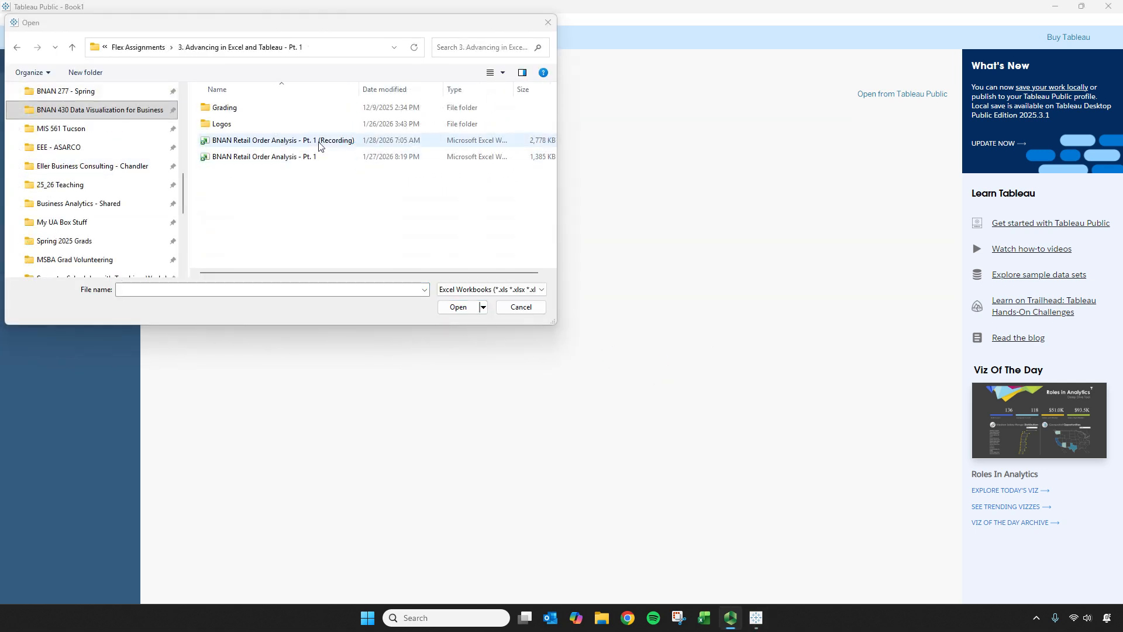
pyautogui.click(317, 141)
pyautogui.click(451, 307)
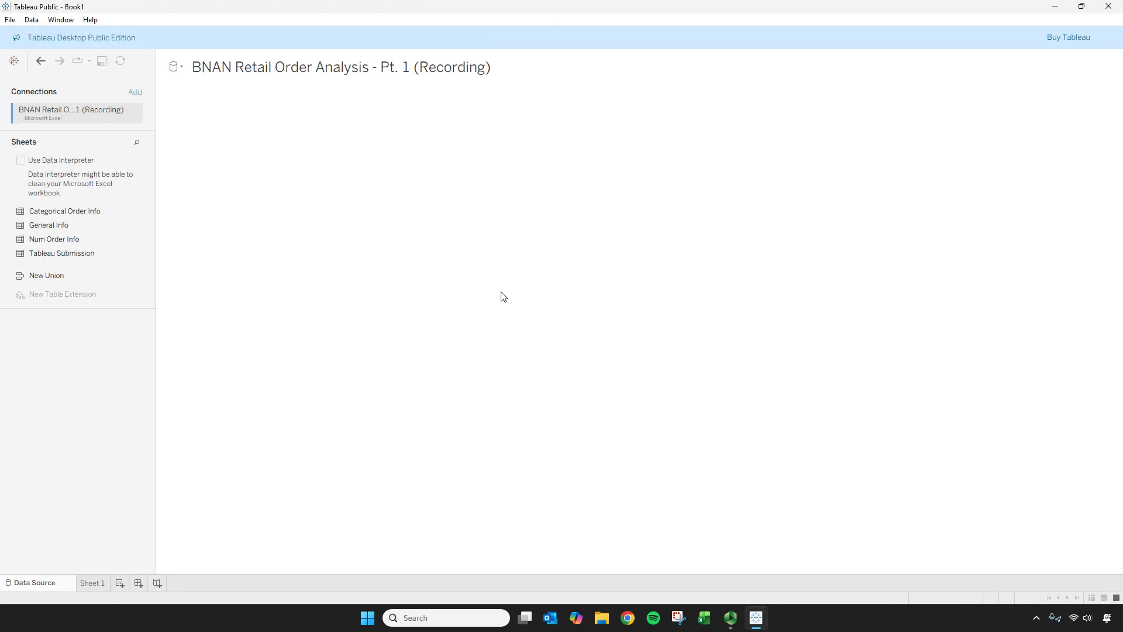
pyautogui.click(22, 161)
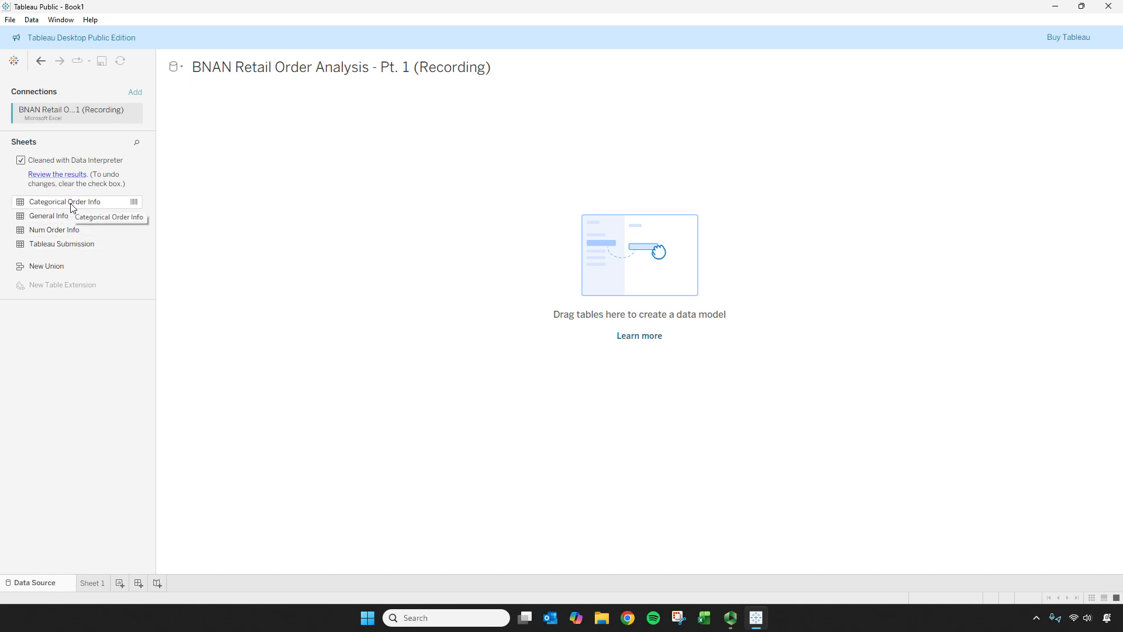
# Step: Select the Categorical Order Info, General Info and Num Order Info sheets together for the data model
pyautogui.click(71, 204)
pyautogui.keyDown('shift'); pyautogui.click(65, 228); pyautogui.keyUp('shift')
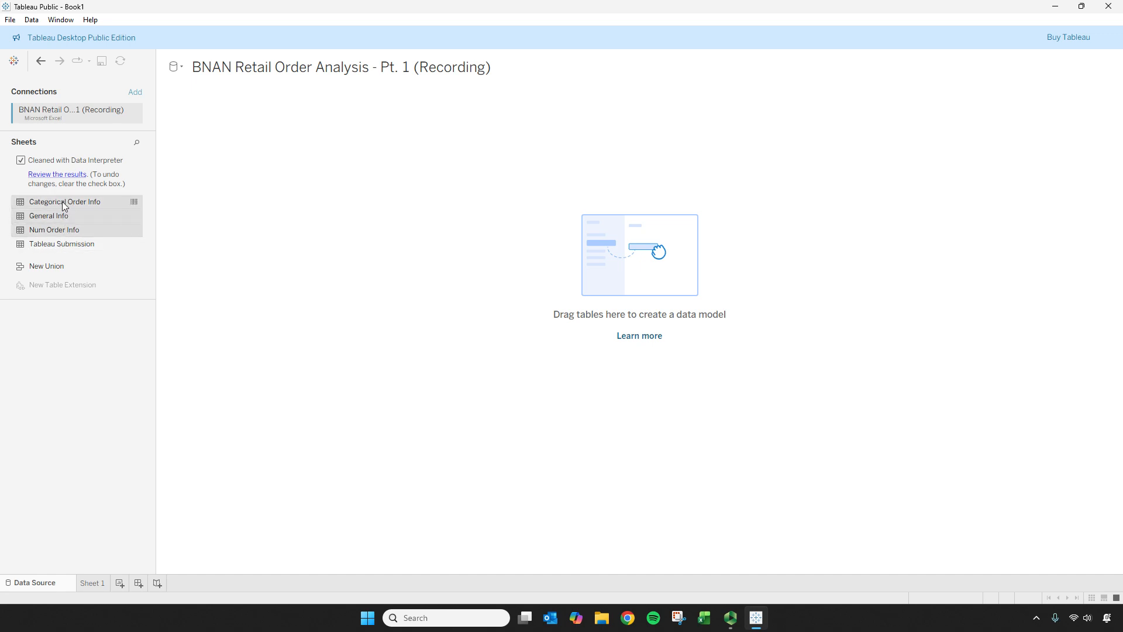
pyautogui.moveTo(62, 201); pyautogui.dragTo(309, 217)
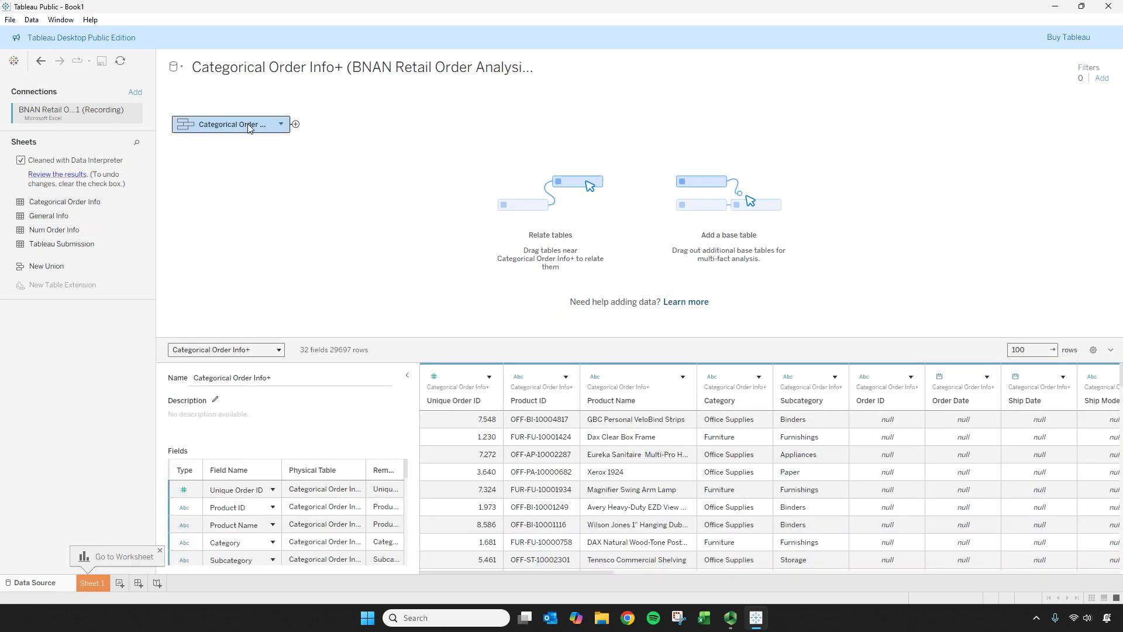
pyautogui.moveTo(243, 127)
pyautogui.moveTo(254, 126); pyautogui.dragTo(78, 393)
# Step: Build the data model by relating the Categorical Order Info, General Info and Num Order Info tables in a chain, in that order
pyautogui.moveTo(82, 205); pyautogui.dragTo(256, 175)
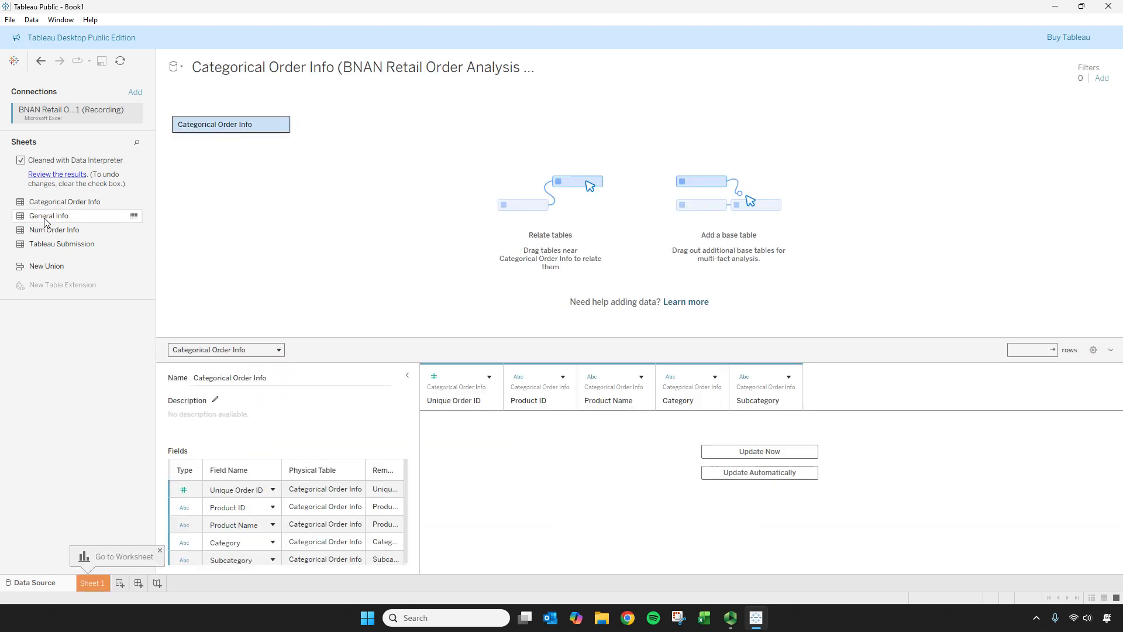
pyautogui.moveTo(45, 221); pyautogui.dragTo(321, 171)
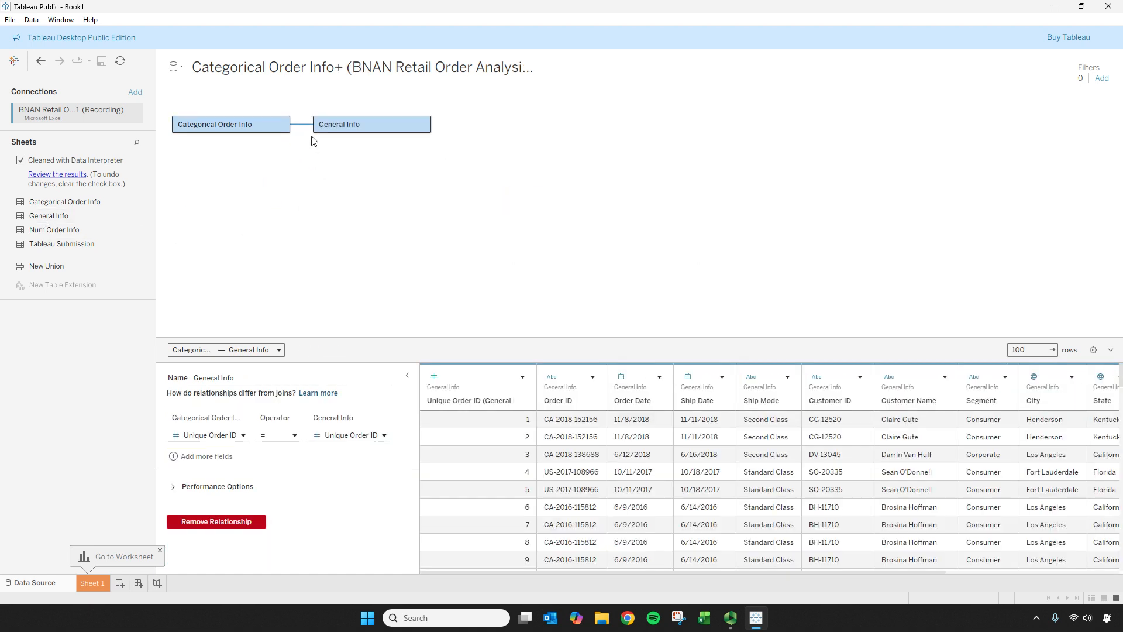
pyautogui.moveTo(57, 234); pyautogui.dragTo(485, 166)
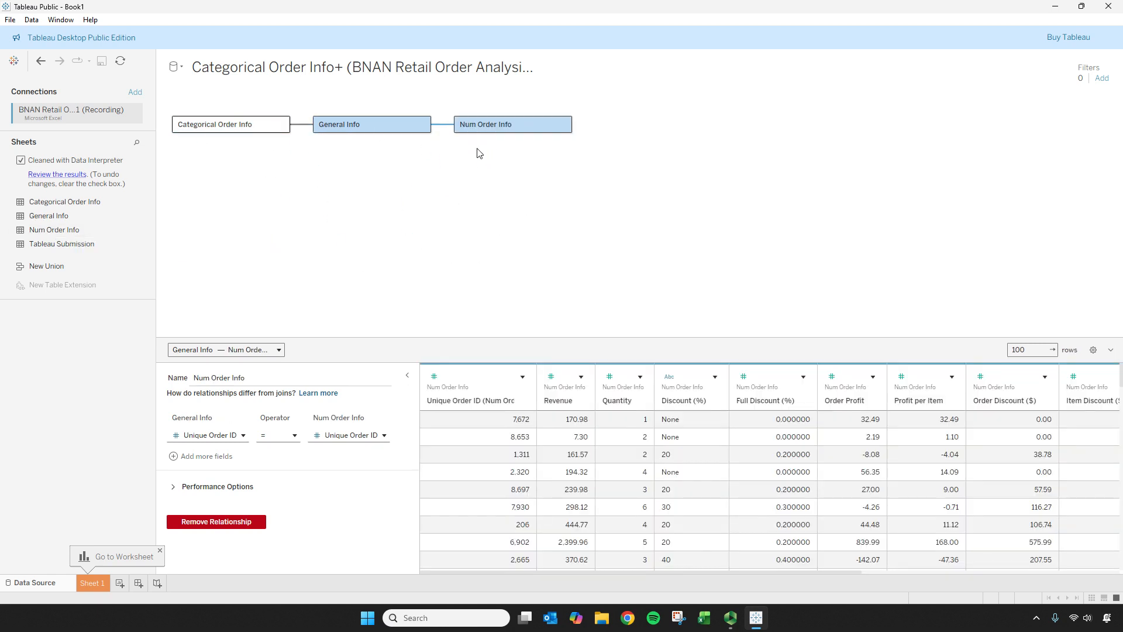
# Step: Open the Sheet 1 worksheet and widen the data pane so the full field names fit
pyautogui.click(95, 584)
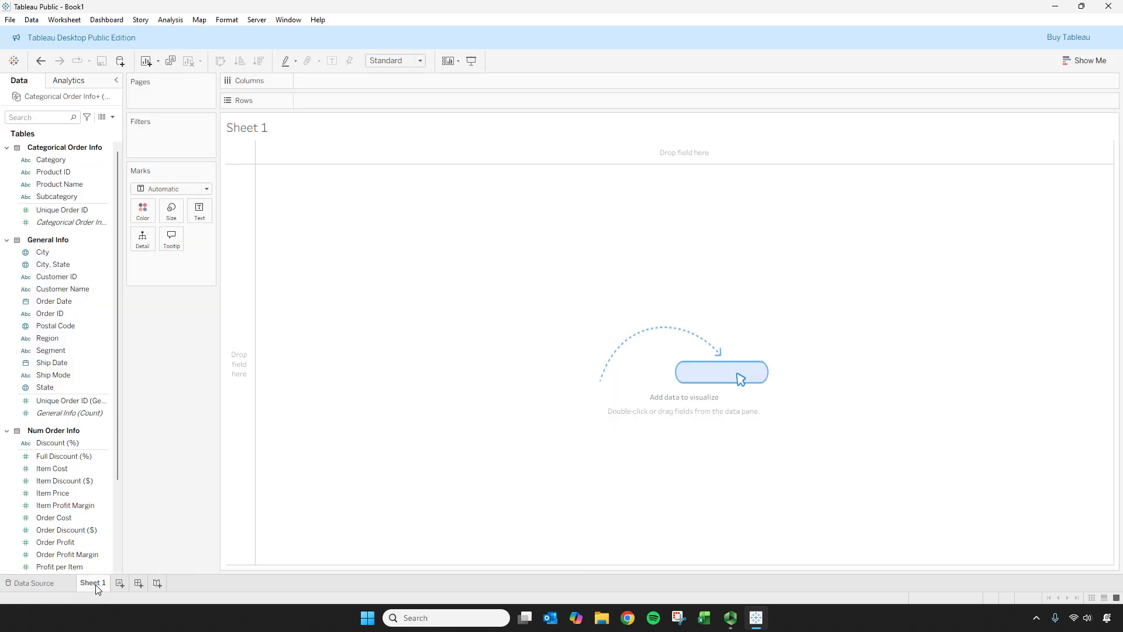
pyautogui.moveTo(121, 310); pyautogui.dragTo(199, 309)
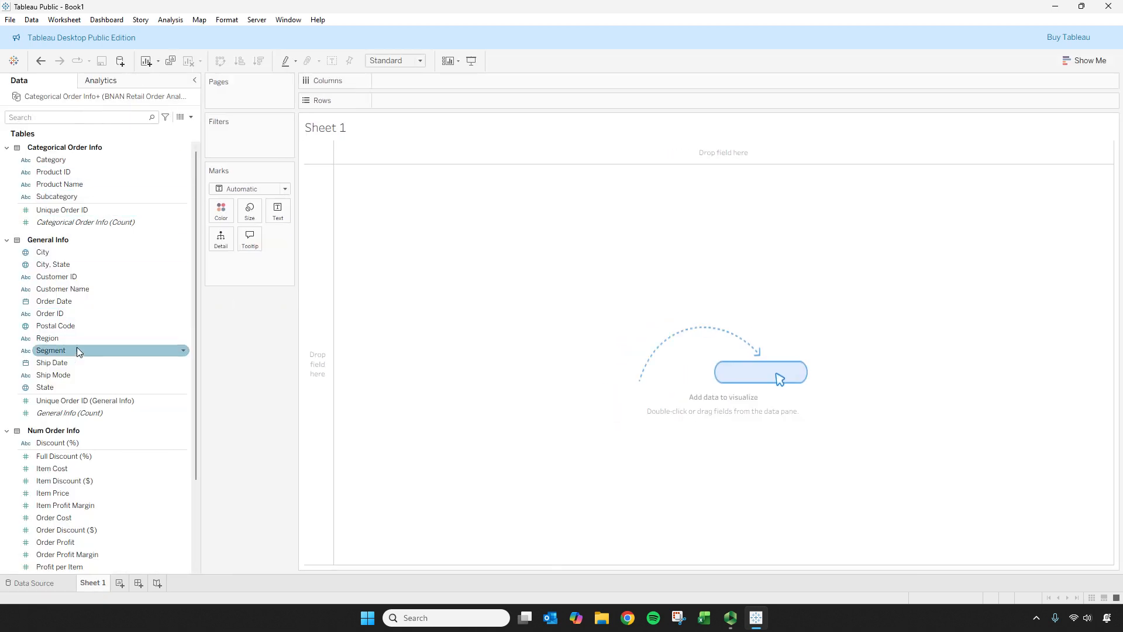
# Step: Switch to Excel, open BNAN Retail Order Analysis - Pt. 1 (Recording), and review its General Info, Num Order Info and Categorical Order Info sheets
pyautogui.click(704, 617)
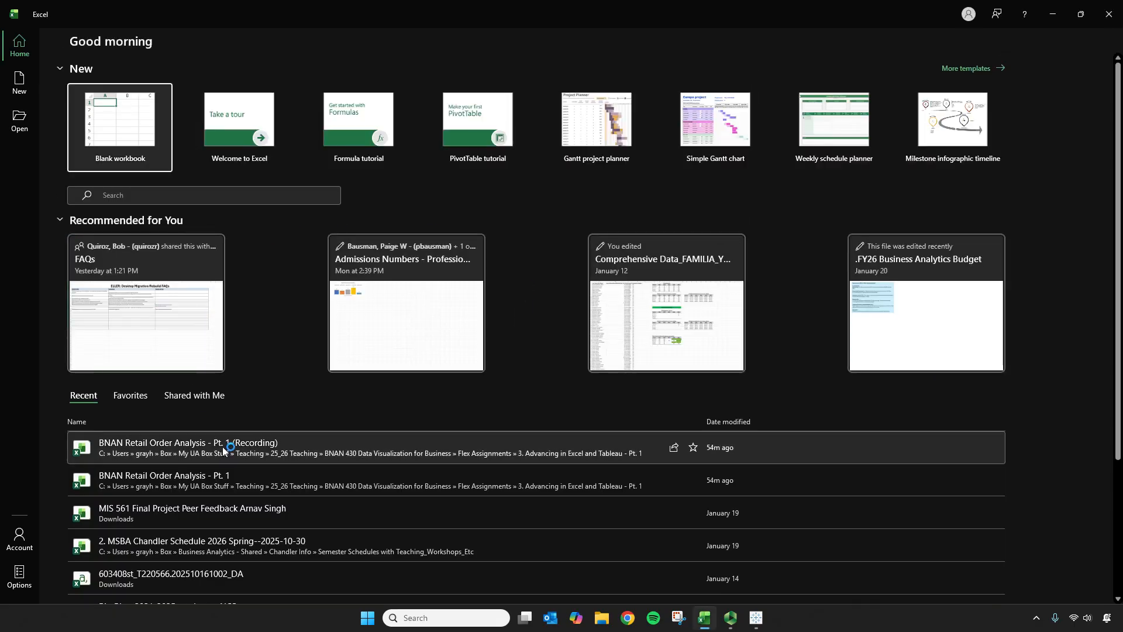
pyautogui.click(228, 451)
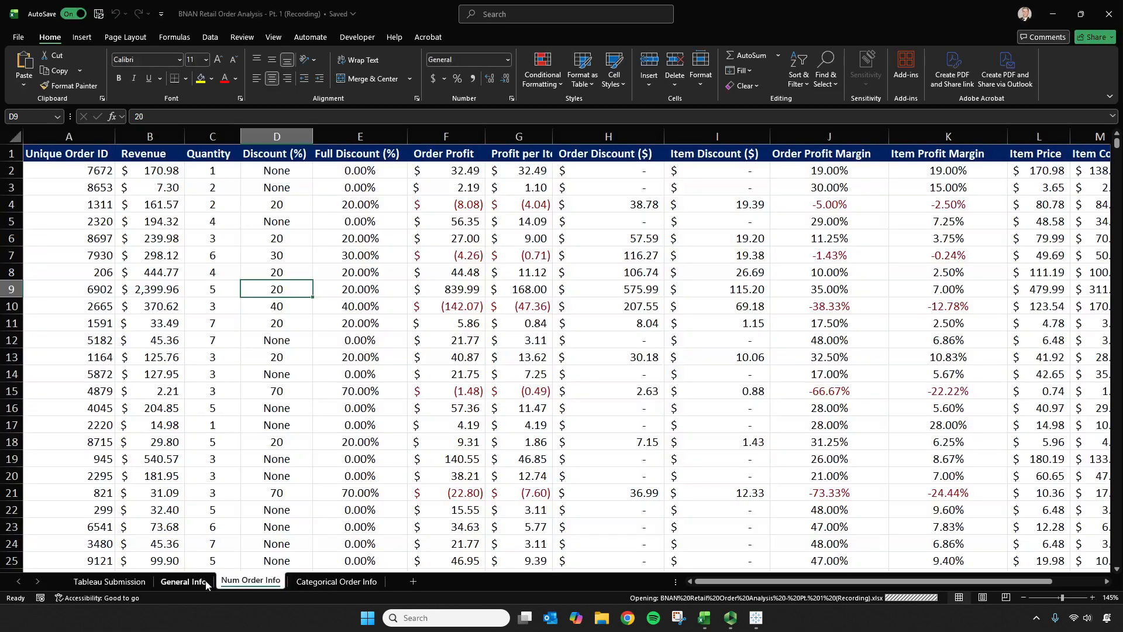
pyautogui.click(182, 583)
pyautogui.click(258, 582)
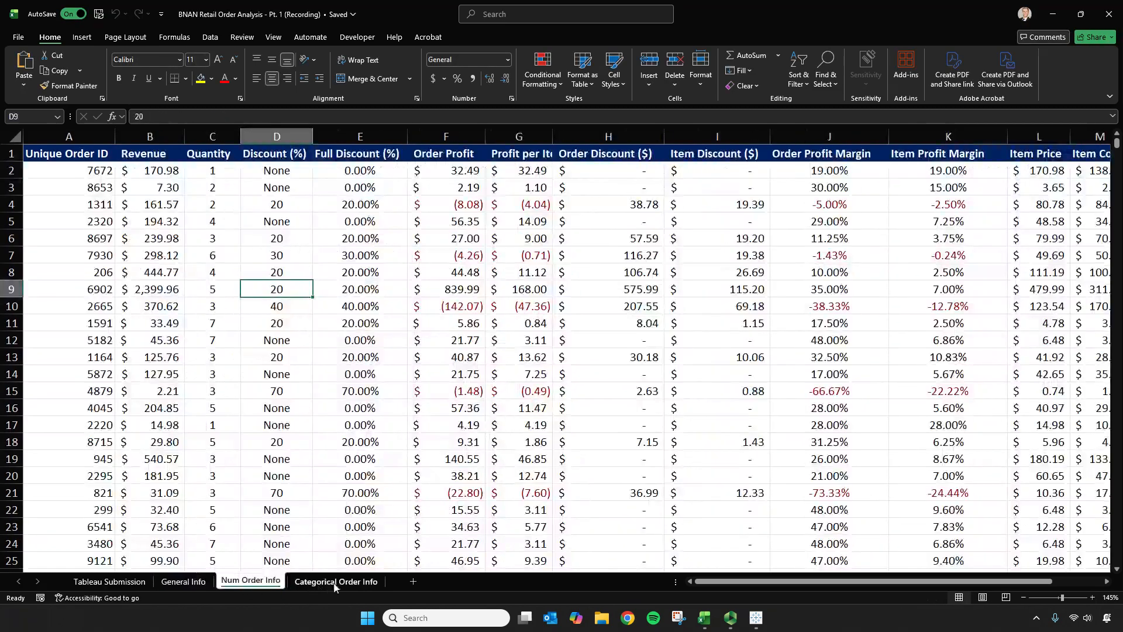
pyautogui.click(337, 582)
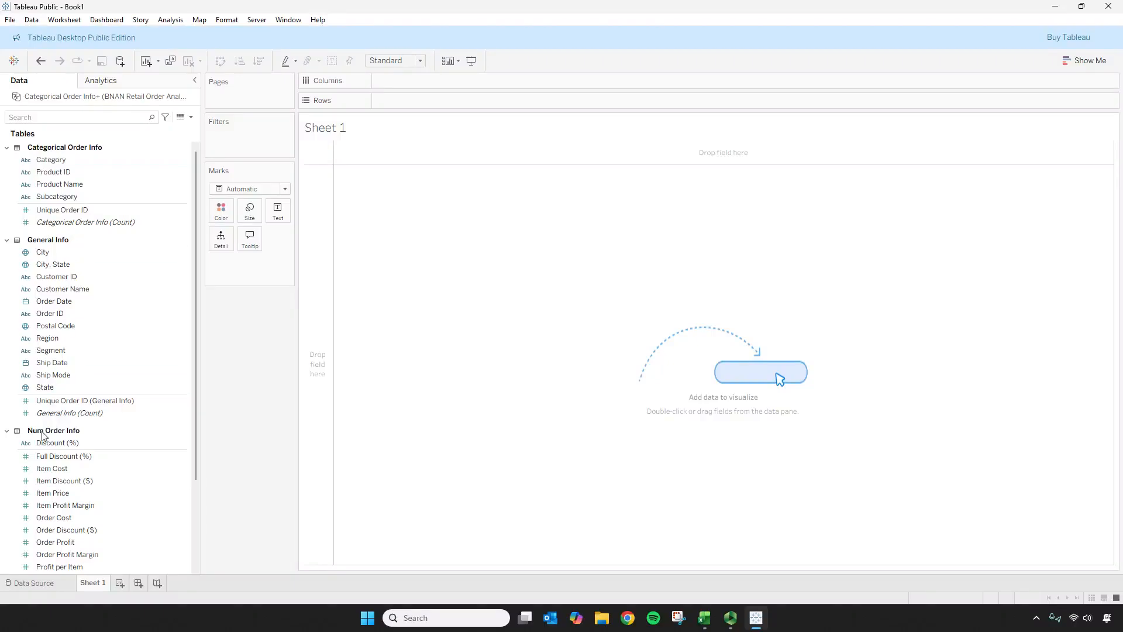
# Step: Switch back to Tableau and set the default aggregation of Order Profit Margin in Num Order Info to Average
pyautogui.scroll(-3, 66, 445)
pyautogui.click(68, 450)
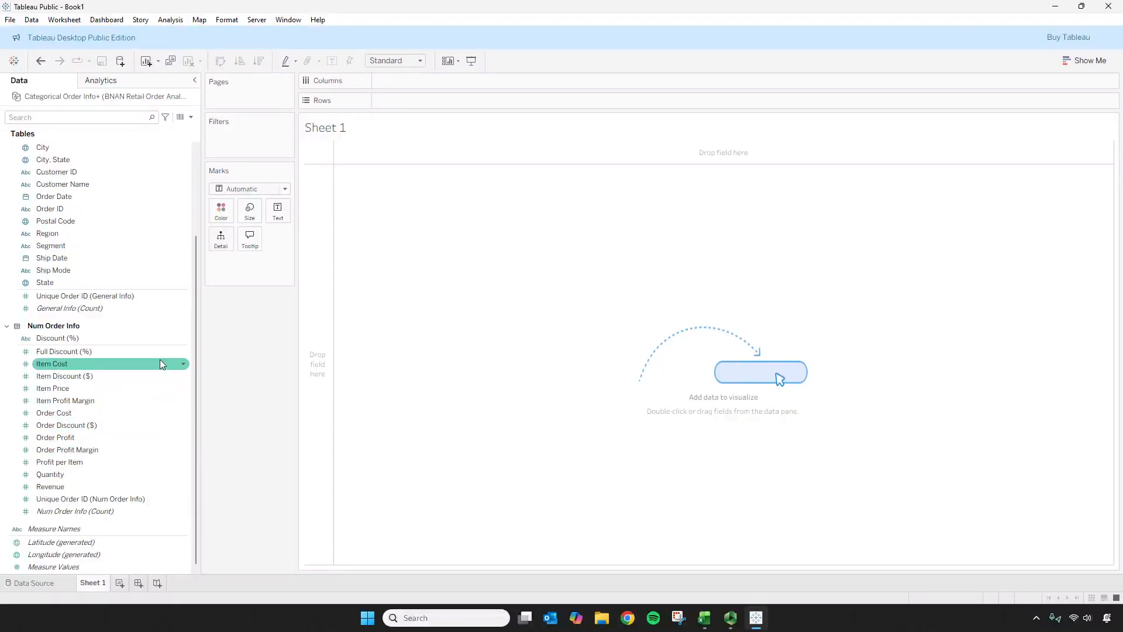
pyautogui.moveTo(196, 354); pyautogui.dragTo(196, 258)
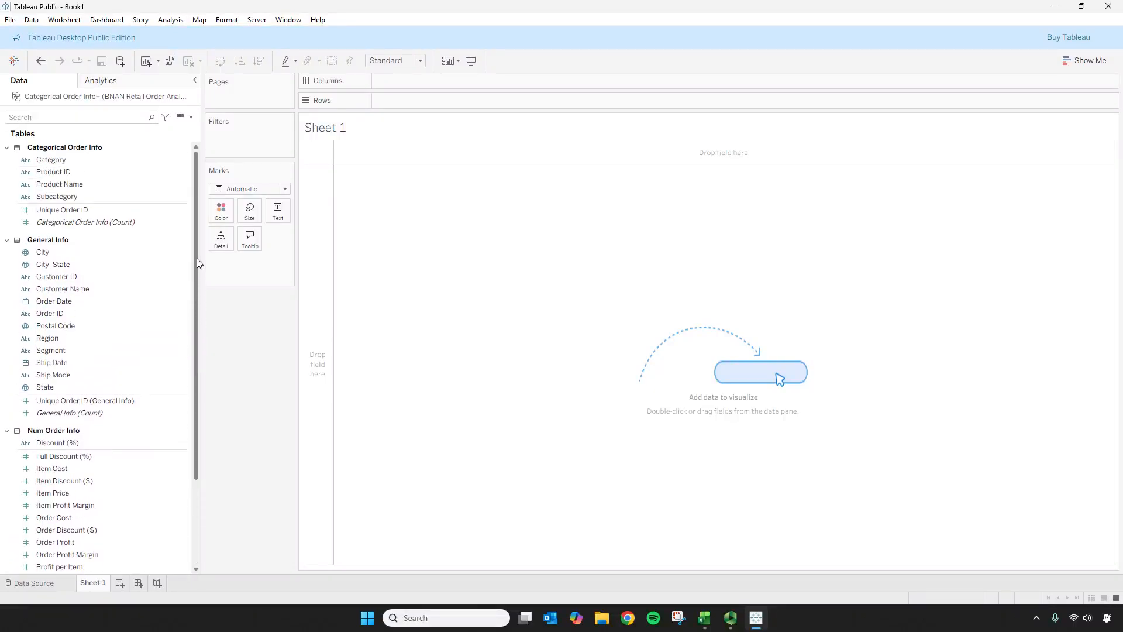
pyautogui.moveTo(197, 258); pyautogui.dragTo(197, 343)
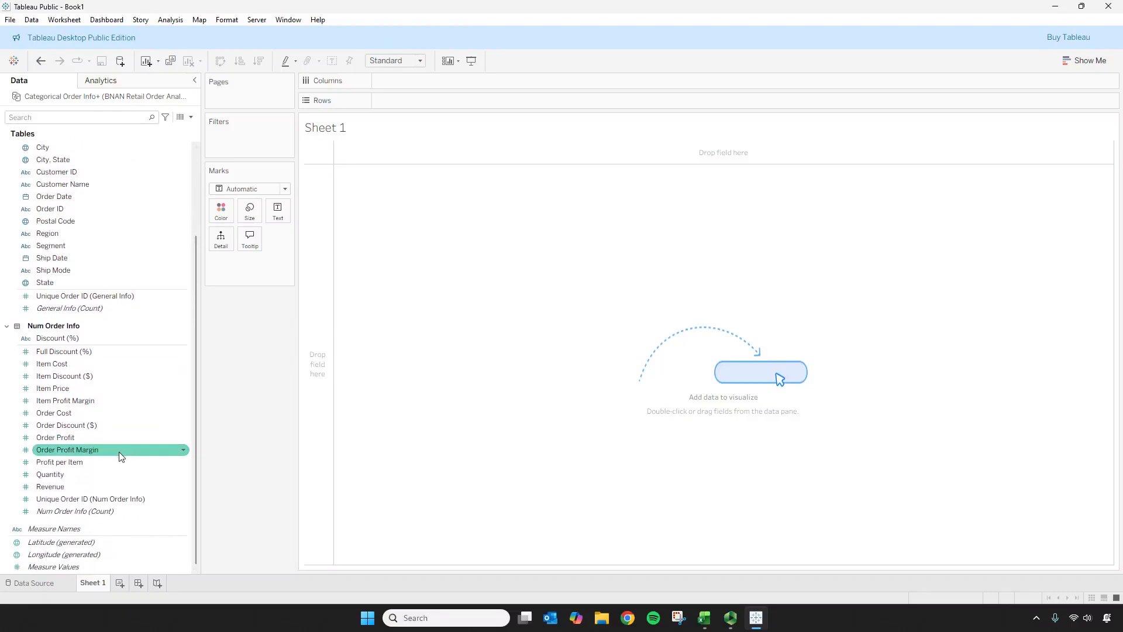
pyautogui.click(185, 450)
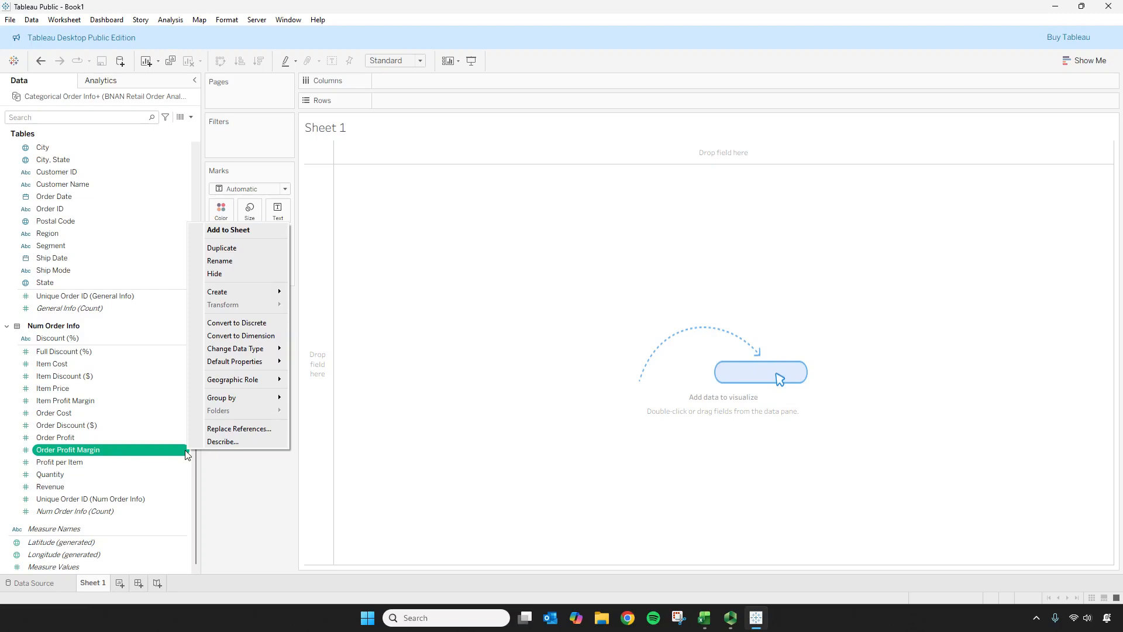
pyautogui.moveTo(255, 362)
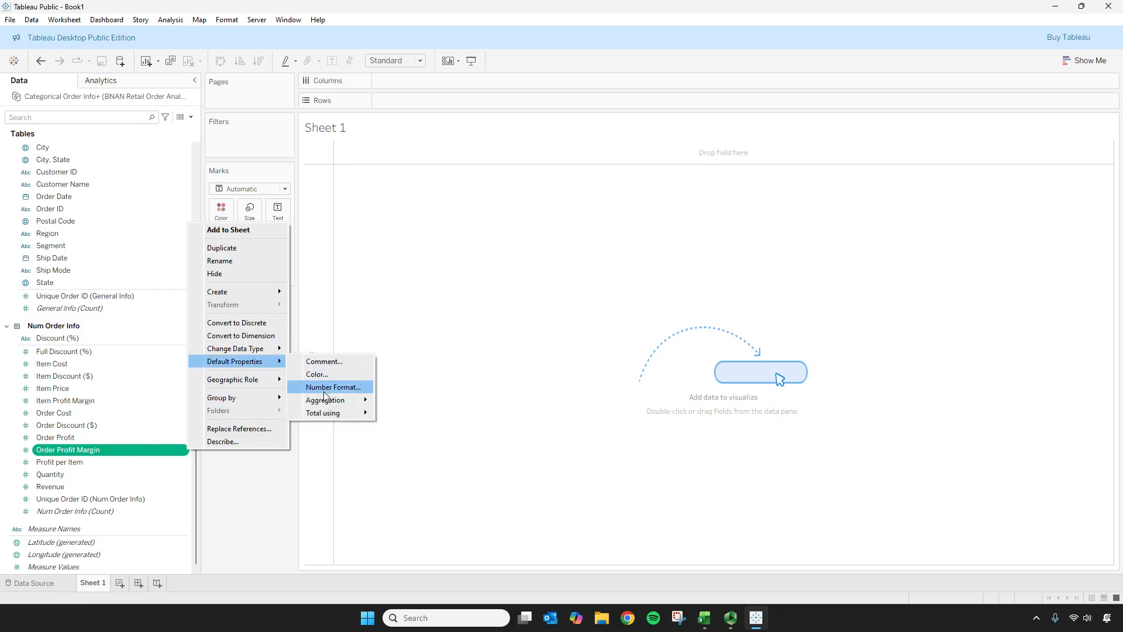
pyautogui.moveTo(326, 399)
pyautogui.click(395, 412)
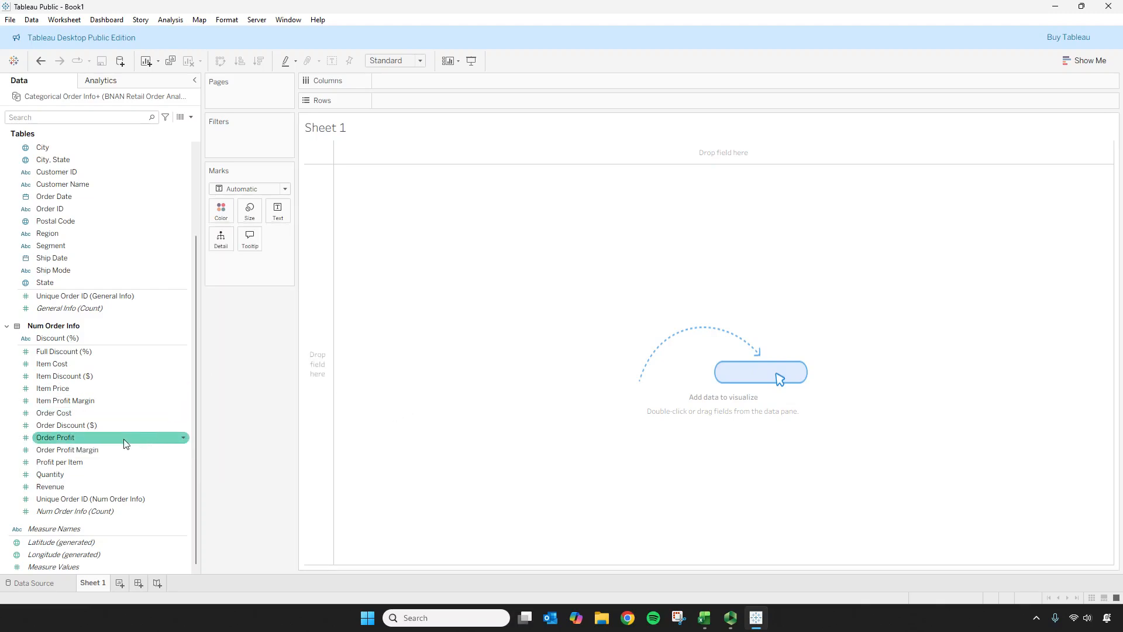
# Step: Set the default number format of Order Profit Margin to Percentage with 2 decimal places
pyautogui.click(184, 450)
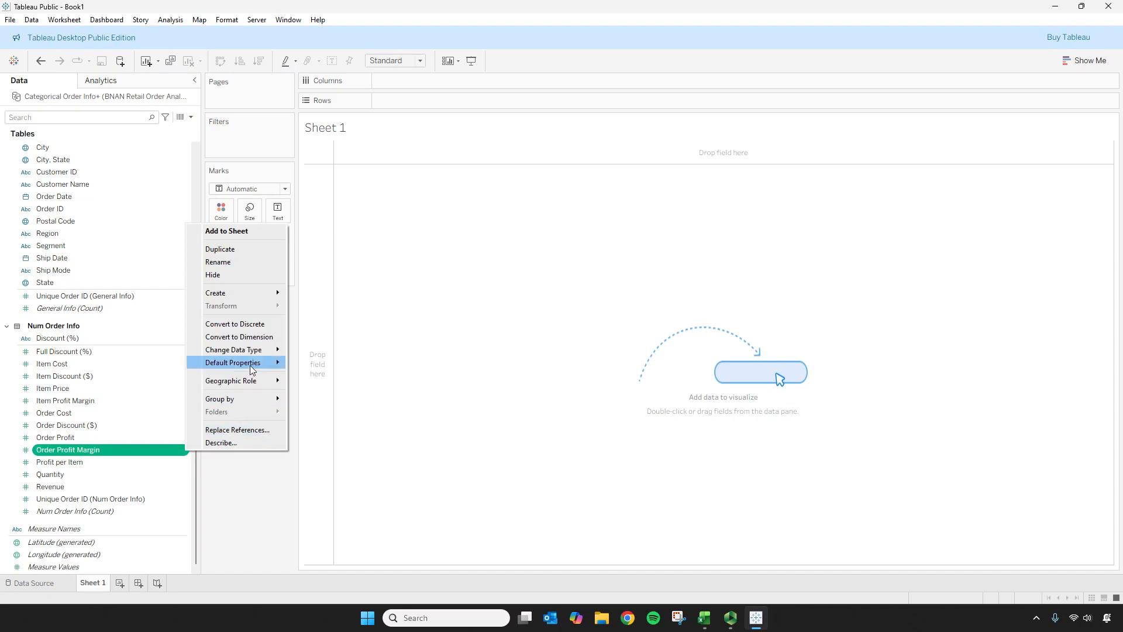
pyautogui.moveTo(253, 364)
pyautogui.click(336, 392)
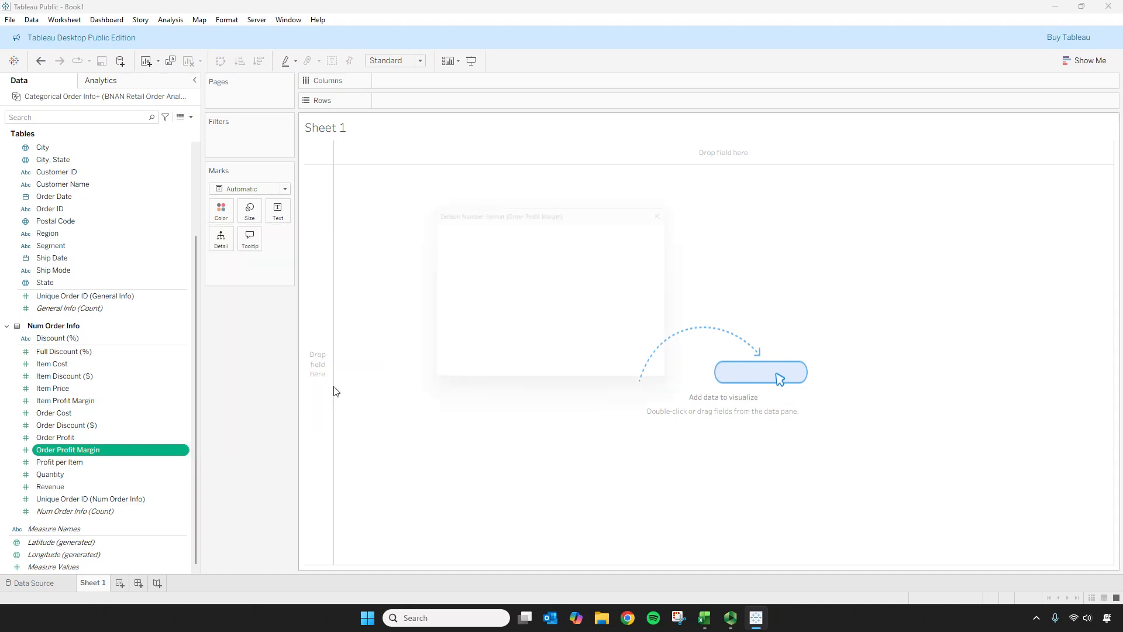
pyautogui.click(474, 279)
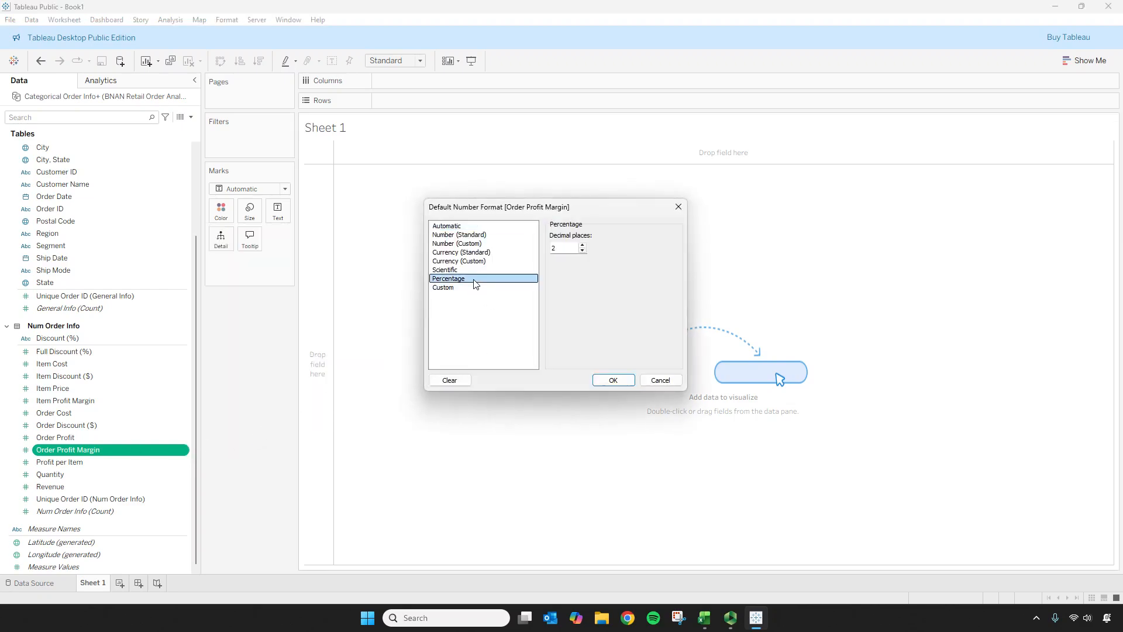
pyautogui.click(619, 381)
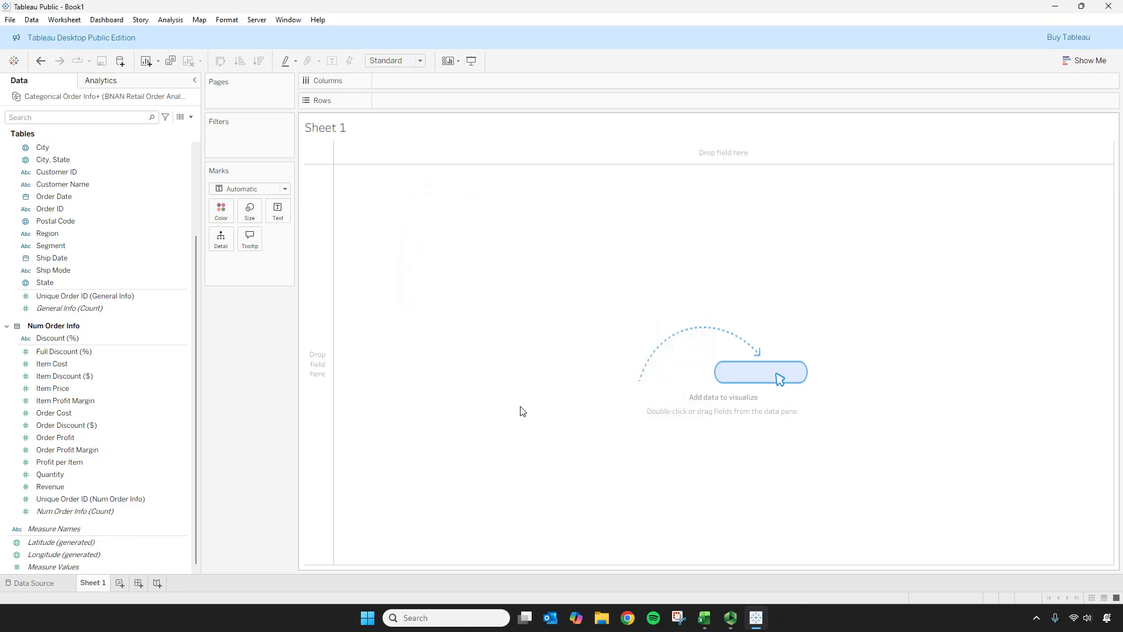
# Step: Try Order Profit Margin on Columns to check its default aggregation and percentage format, and remove it from the sheet
pyautogui.moveTo(100, 449); pyautogui.dragTo(451, 82)
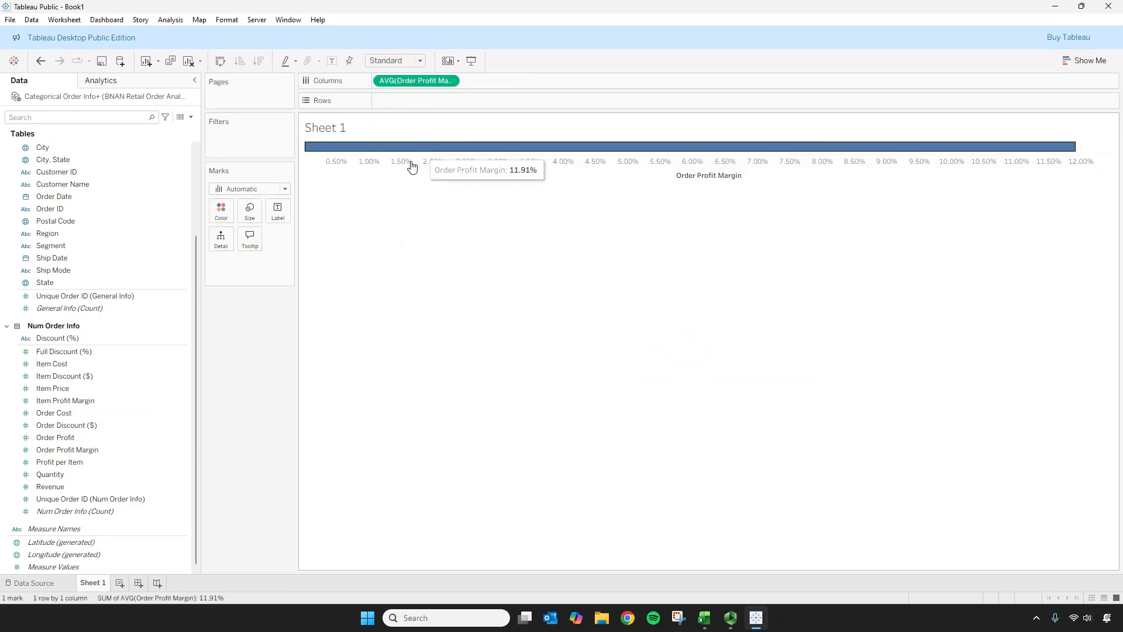
pyautogui.moveTo(1014, 151)
pyautogui.moveTo(433, 82); pyautogui.dragTo(157, 403)
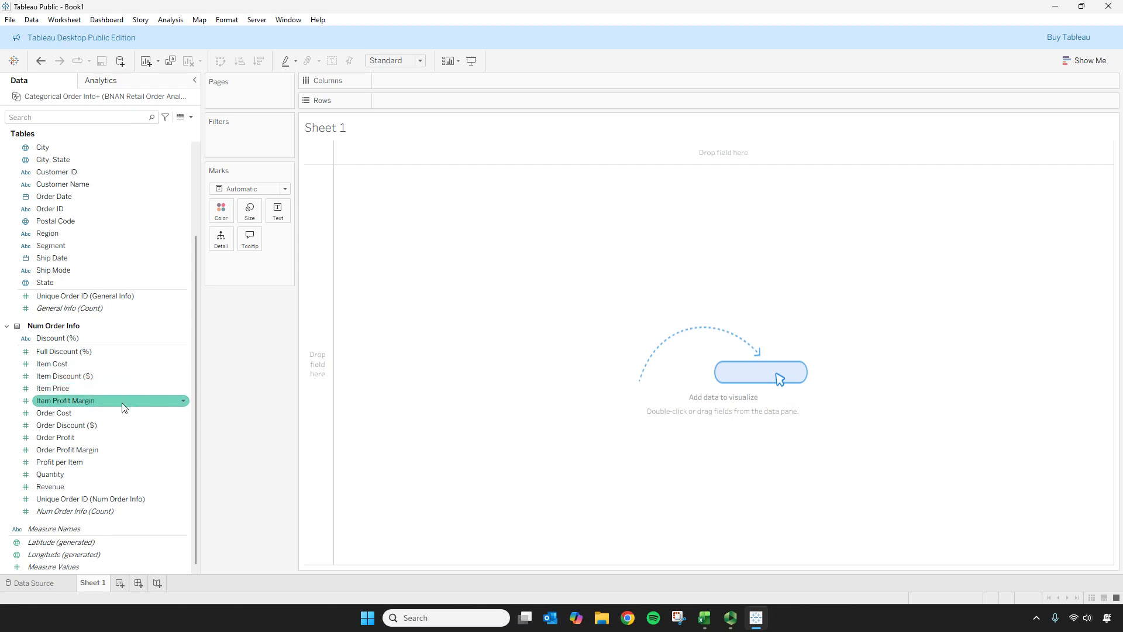
# Step: Set the default aggregation of the Order Profit field to Average
pyautogui.click(183, 439)
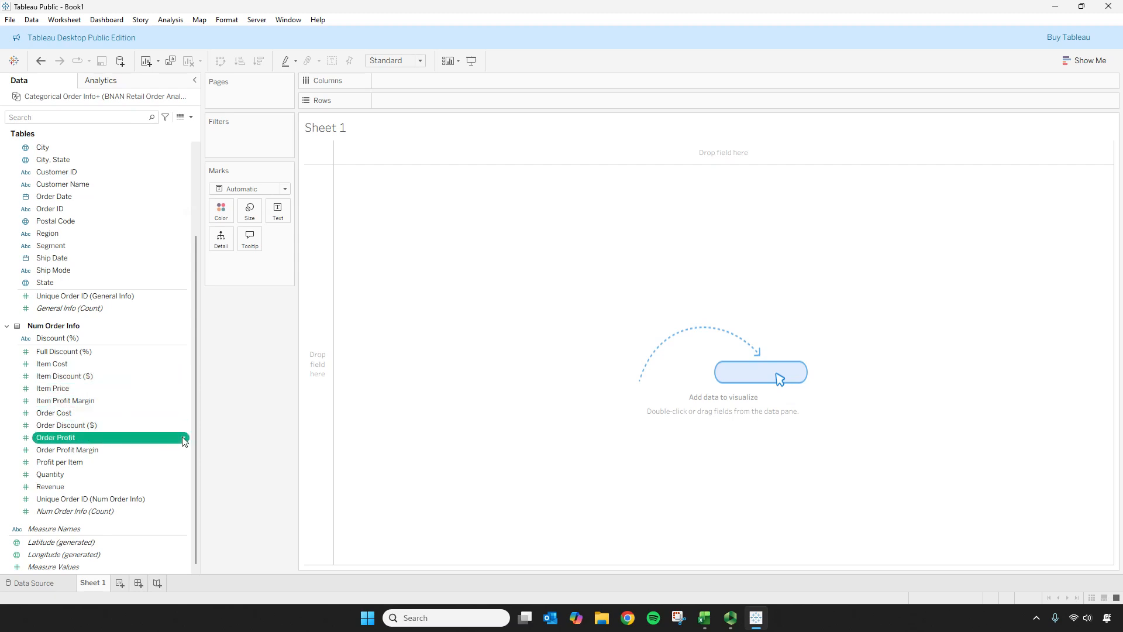
pyautogui.moveTo(235, 372)
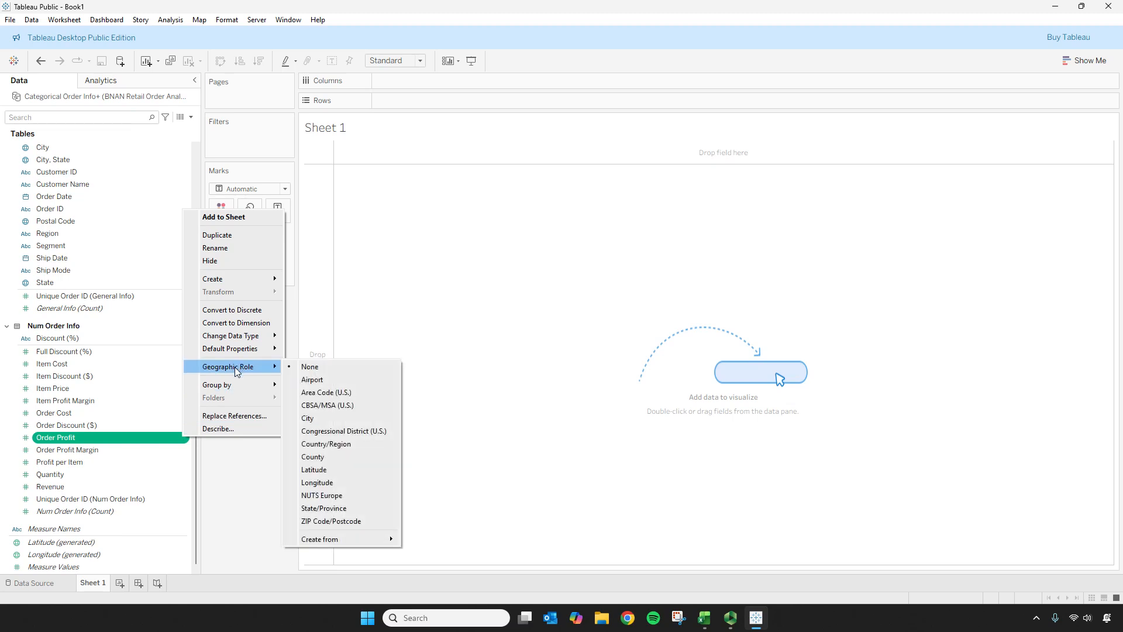
pyautogui.moveTo(244, 349)
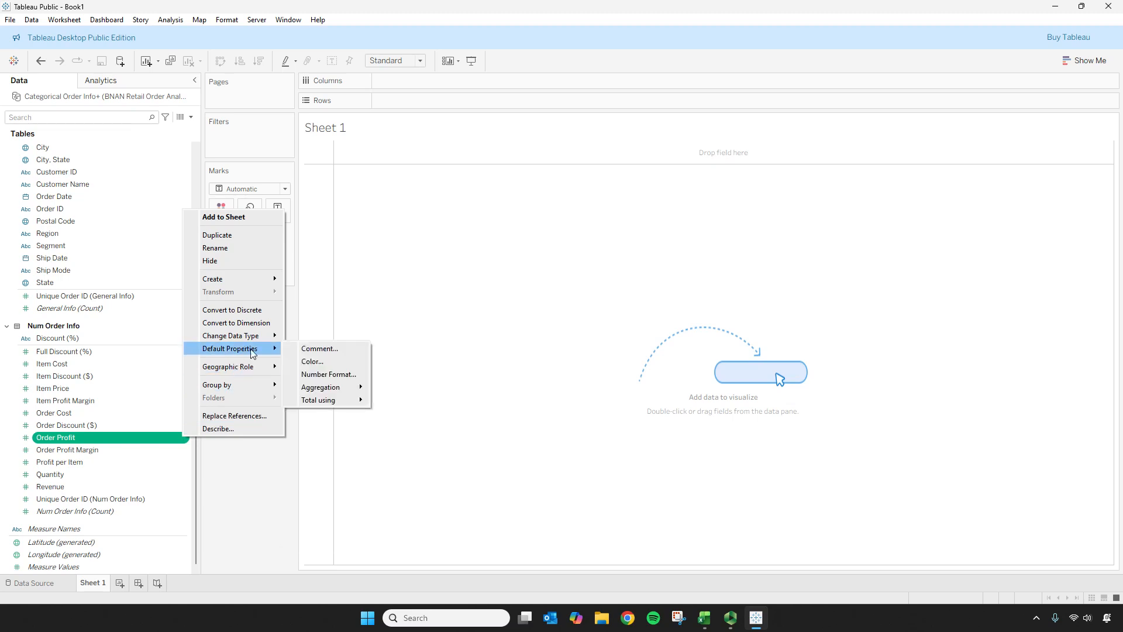
pyautogui.click(389, 399)
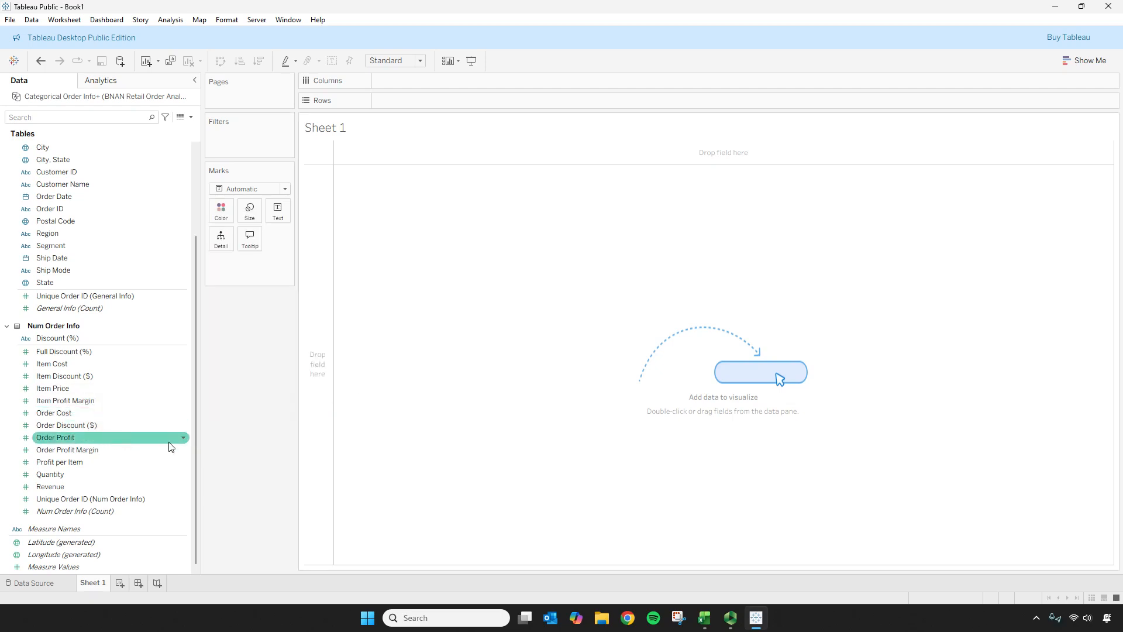
# Step: Set the default number format of Order Profit to Currency (Custom) with 2 decimal places and the $ prefix
pyautogui.click(185, 441)
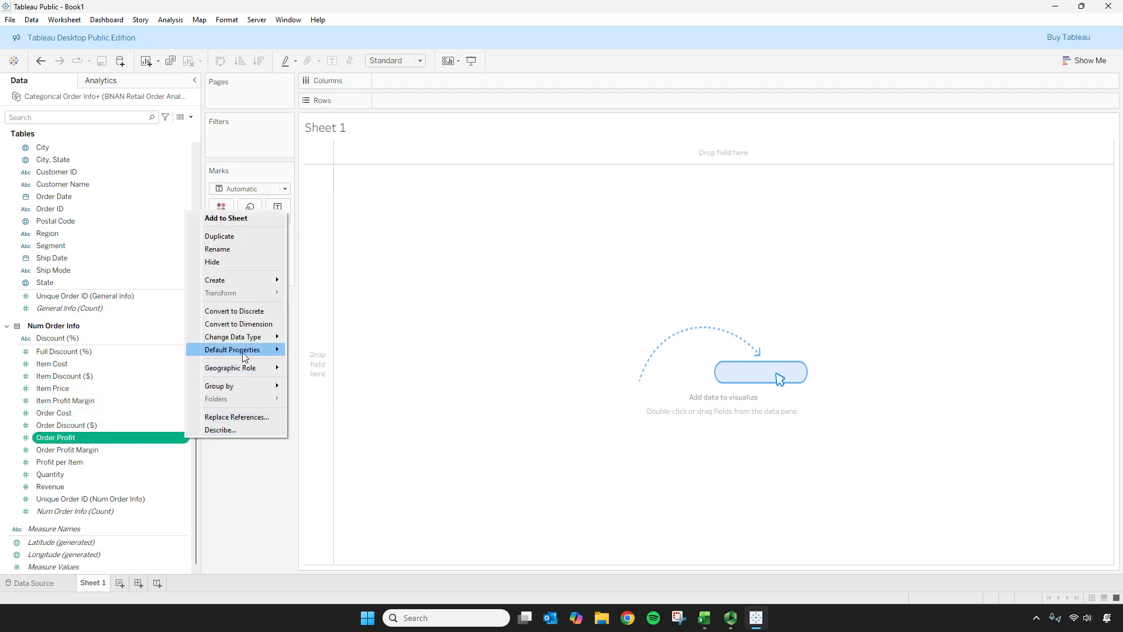
pyautogui.moveTo(255, 356)
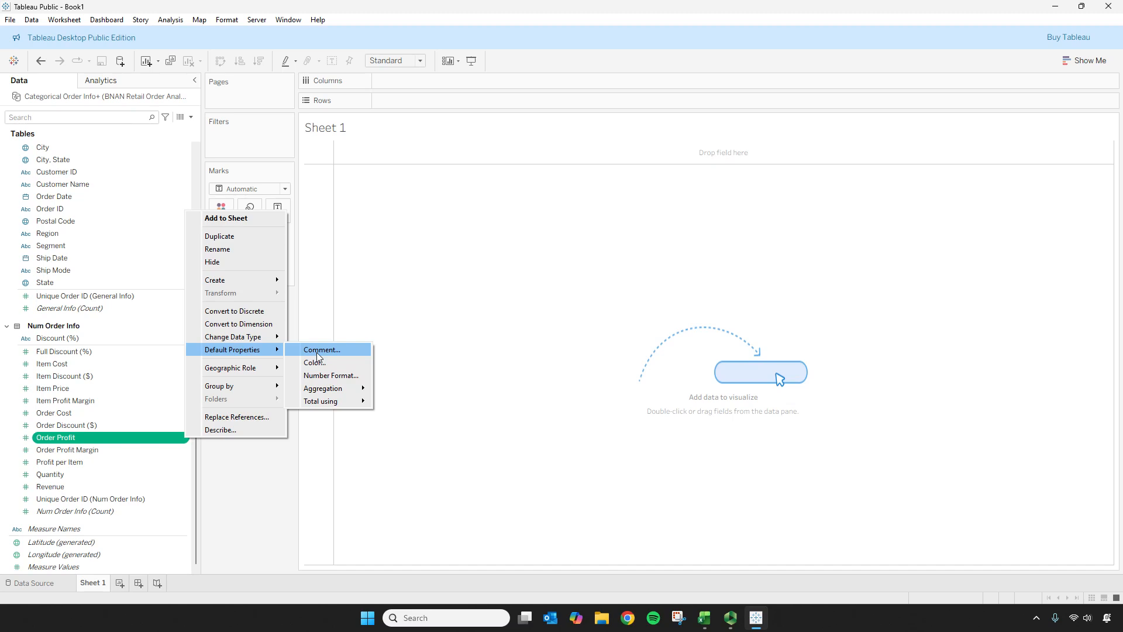
pyautogui.click(331, 375)
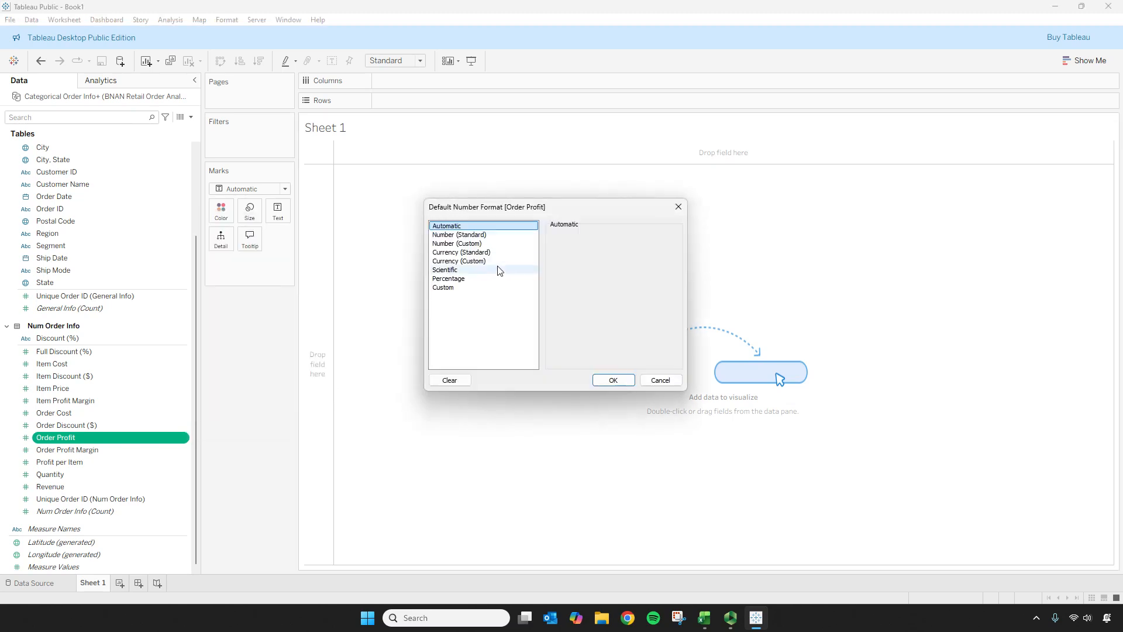
pyautogui.click(462, 261)
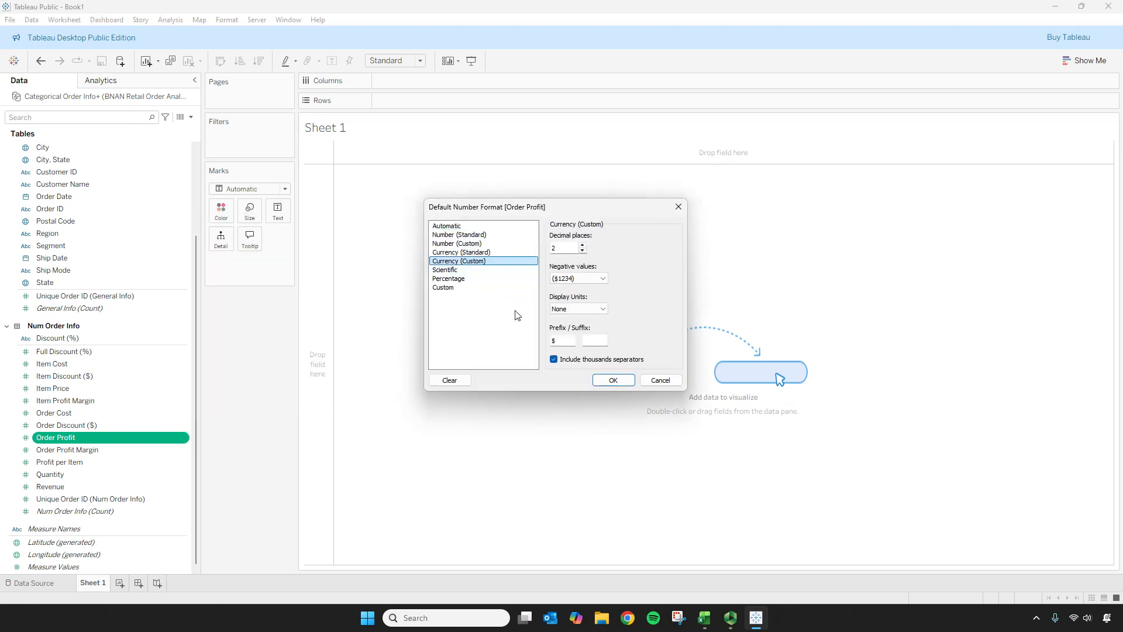
pyautogui.click(565, 342)
pyautogui.click(613, 380)
# Step: Try Order Profit on Columns to check its default aggregation and currency format, and remove it from the sheet
pyautogui.moveTo(103, 436)
pyautogui.mouseDown()
pyautogui.moveTo(503, 110)
pyautogui.moveTo(505, 90)
pyautogui.mouseUp()
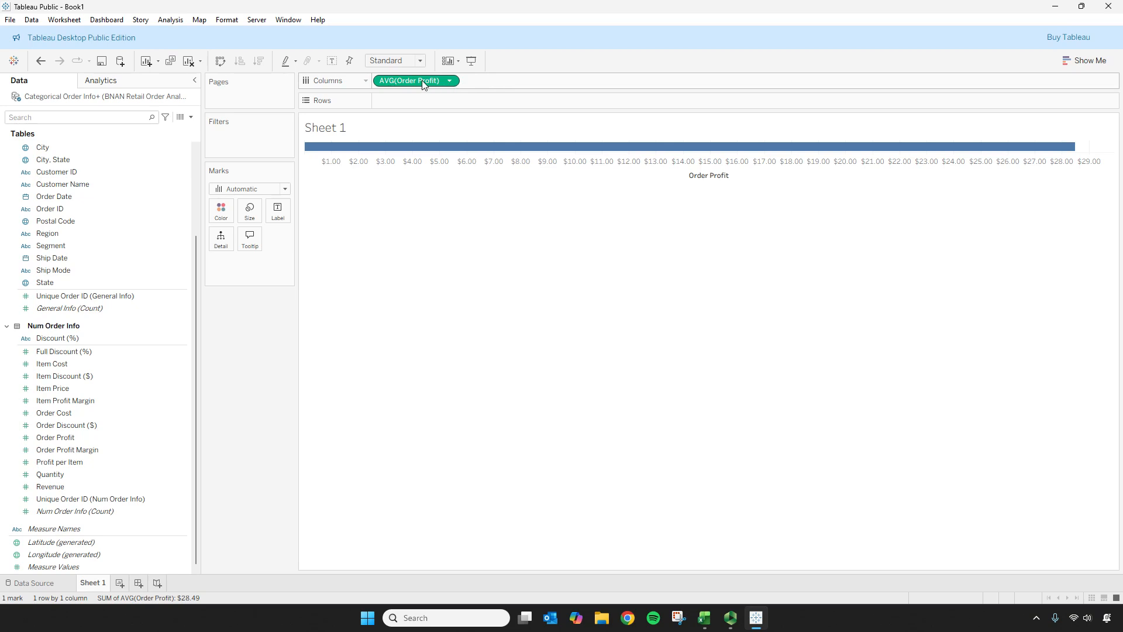
pyautogui.moveTo(423, 79); pyautogui.dragTo(242, 410)
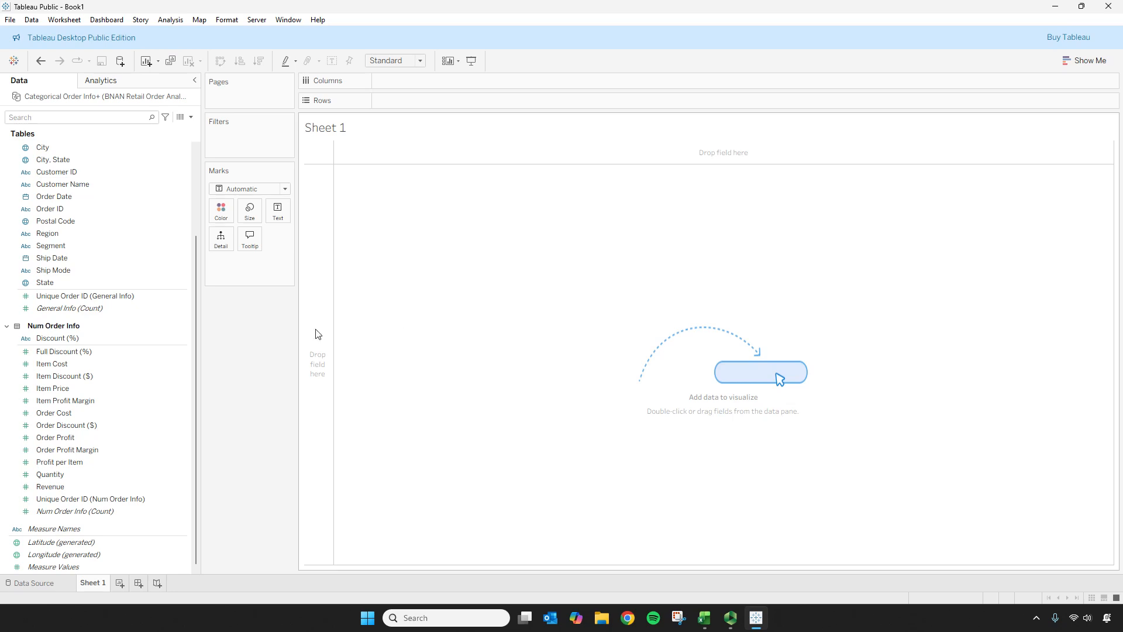
pyautogui.click(108, 448)
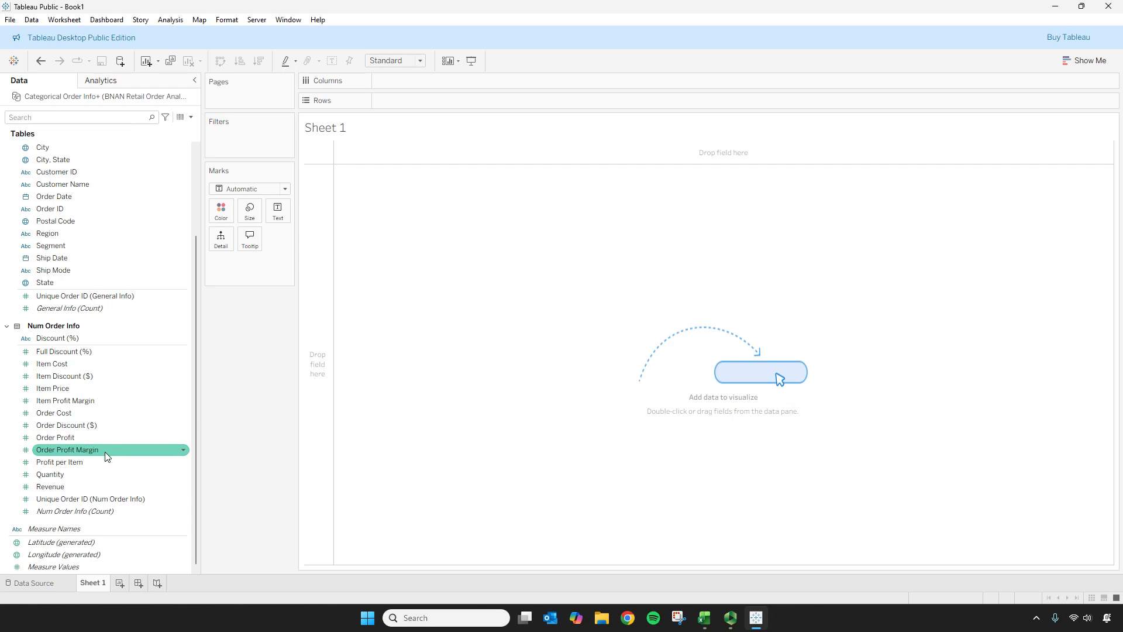
# Step: Place average Order Profit and average Order Profit Margin side by side on Columns
pyautogui.moveTo(102, 450); pyautogui.dragTo(374, 83)
pyautogui.click(52, 447)
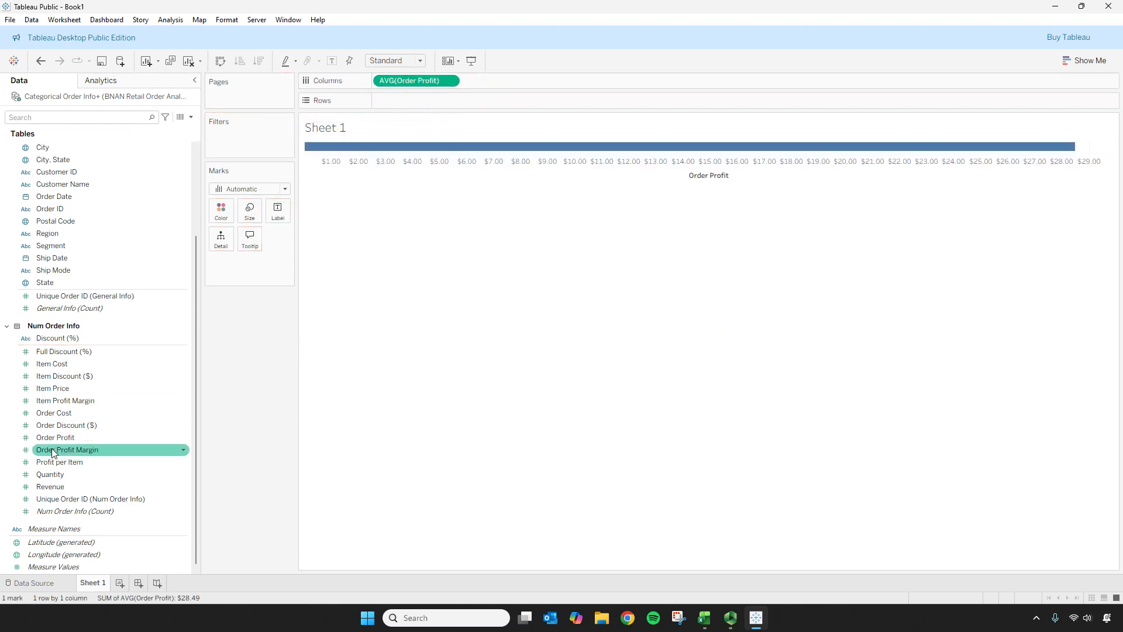
pyautogui.moveTo(69, 451); pyautogui.dragTo(504, 81)
# Step: Convert the average Order Profit and Order Profit Margin bars to a text table and swap its rows and columns
pyautogui.click(1079, 61)
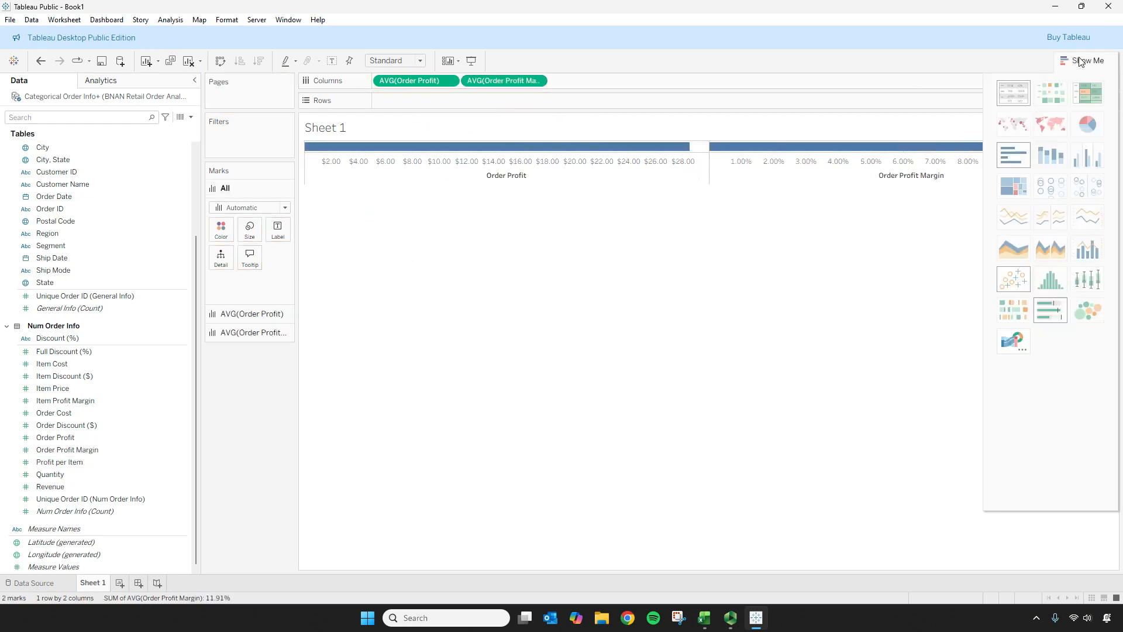
pyautogui.click(1016, 91)
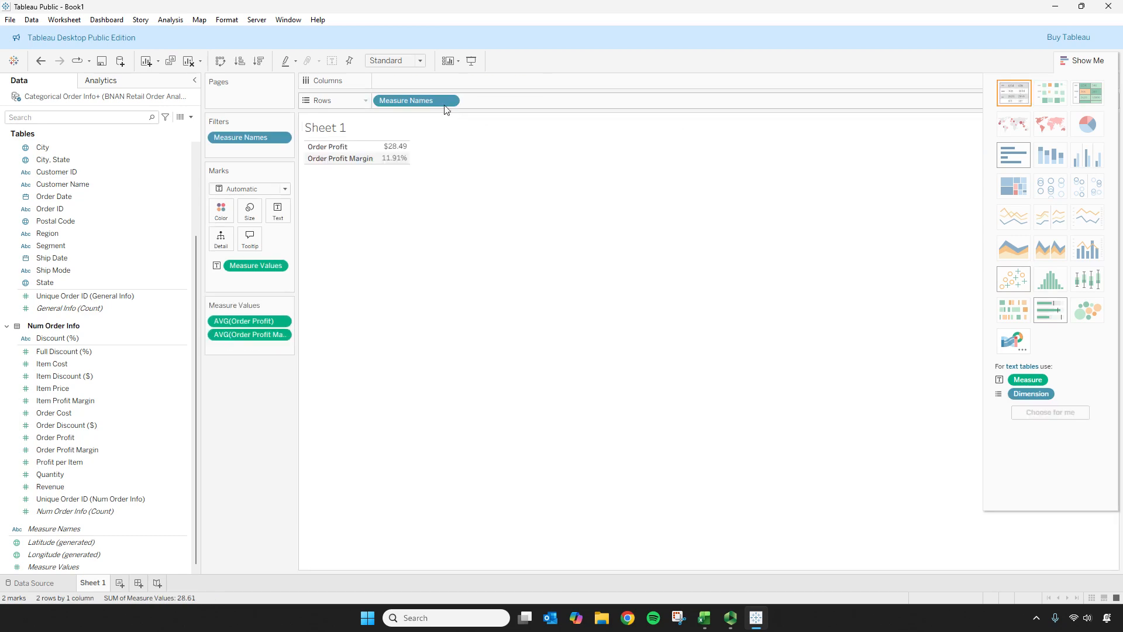
pyautogui.click(1091, 63)
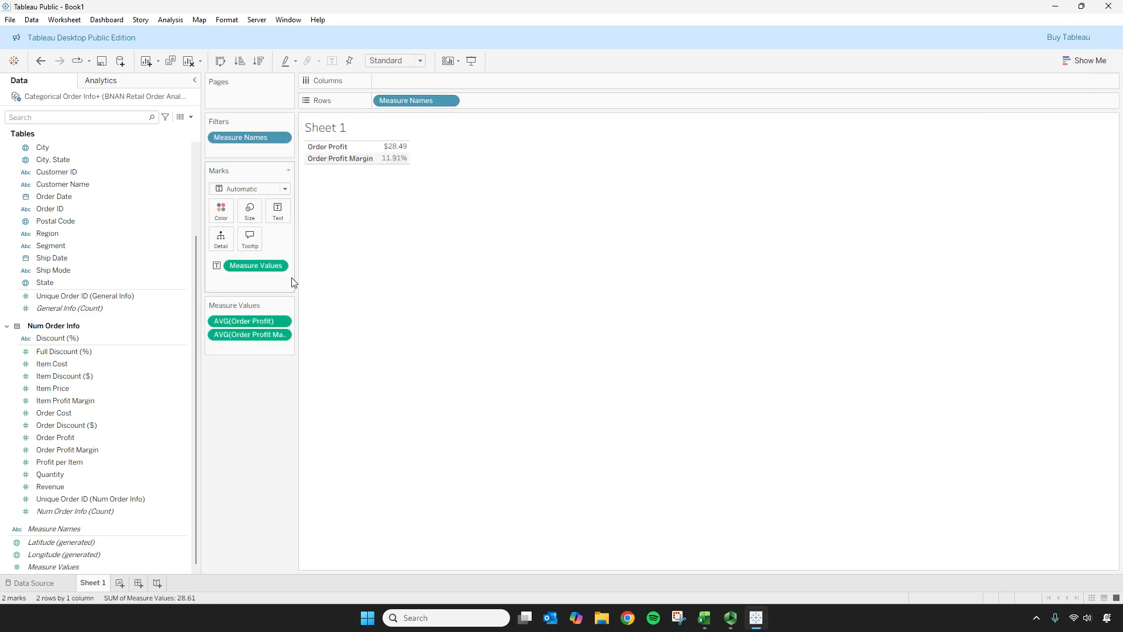
pyautogui.click(220, 62)
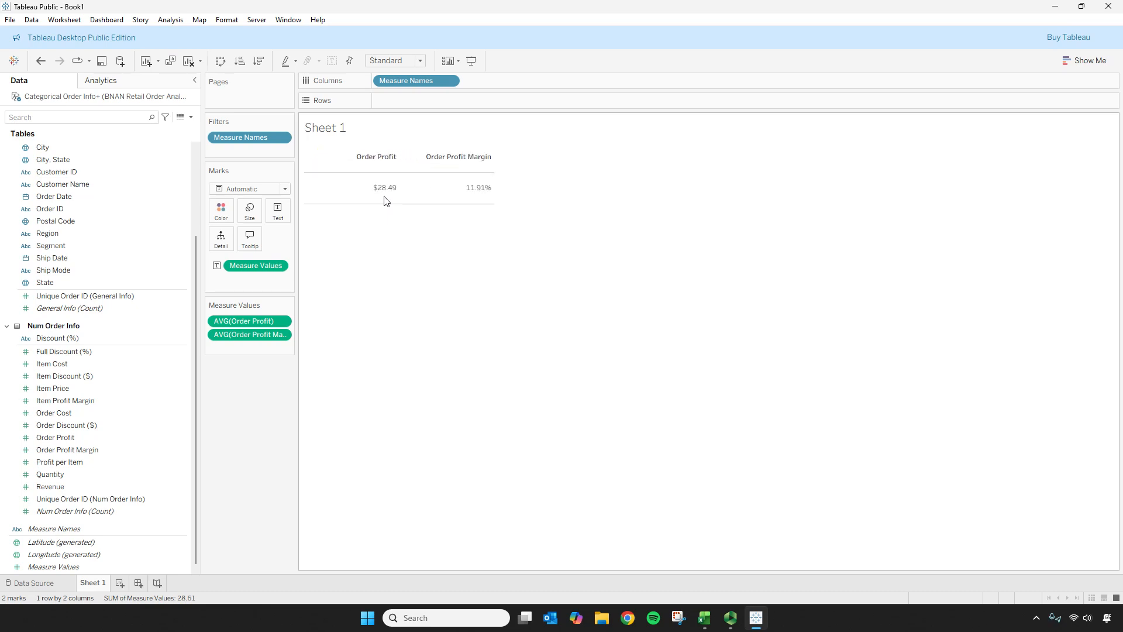
# Step: Rename the worksheet Sheet 1 as Profit Overview
pyautogui.click(152, 556)
pyautogui.rightClick(90, 583)
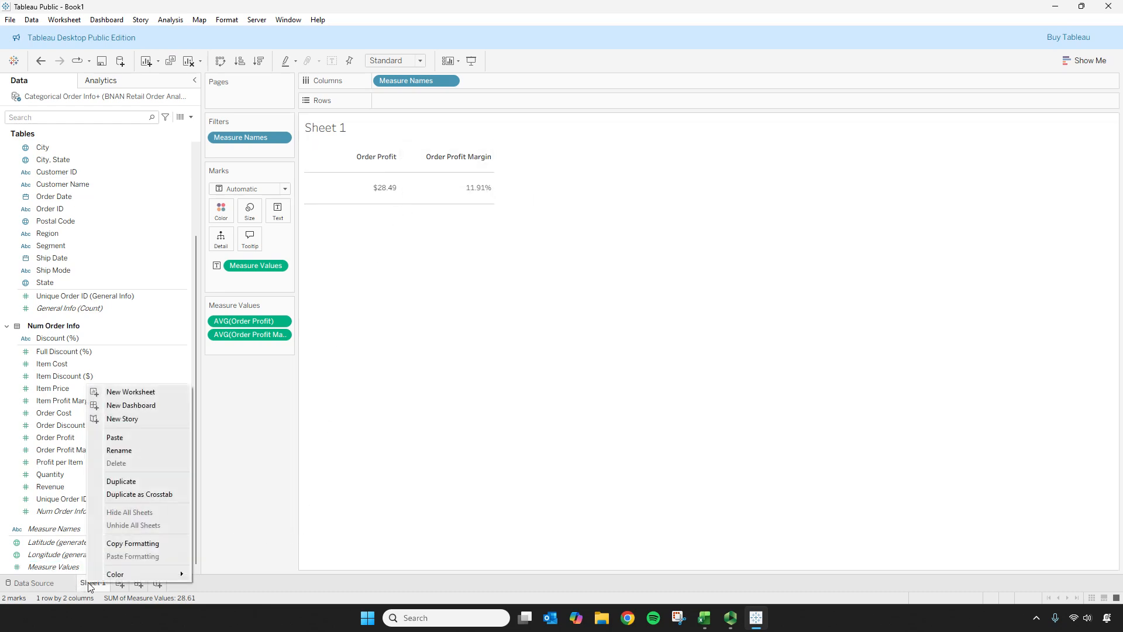
pyautogui.click(147, 450)
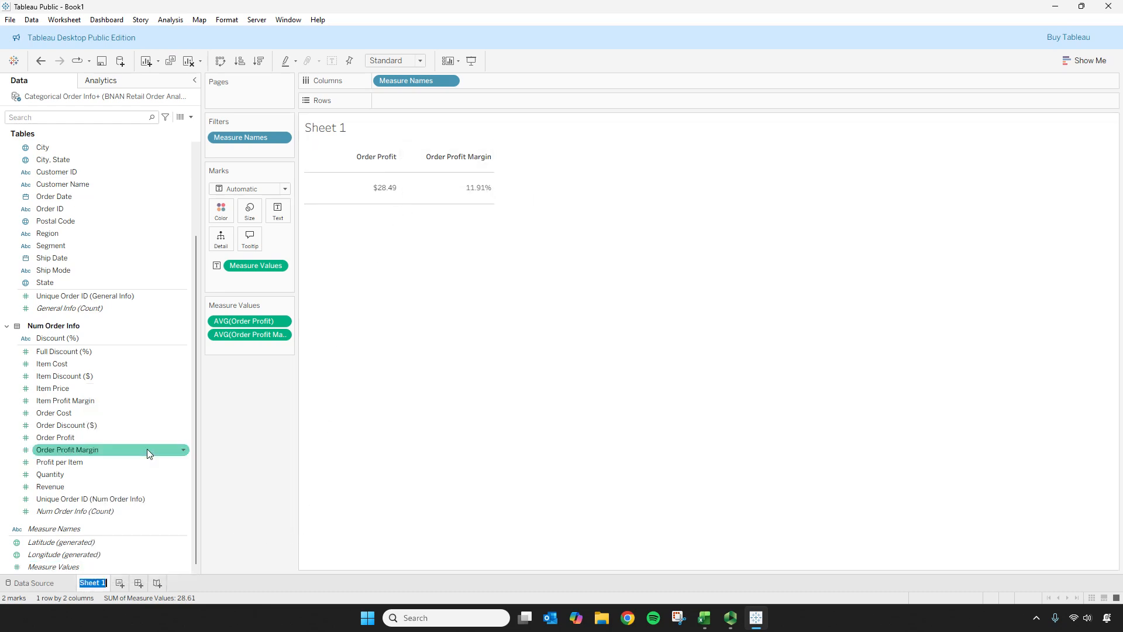
pyautogui.write('Profit Overview')
pyautogui.press('Return')
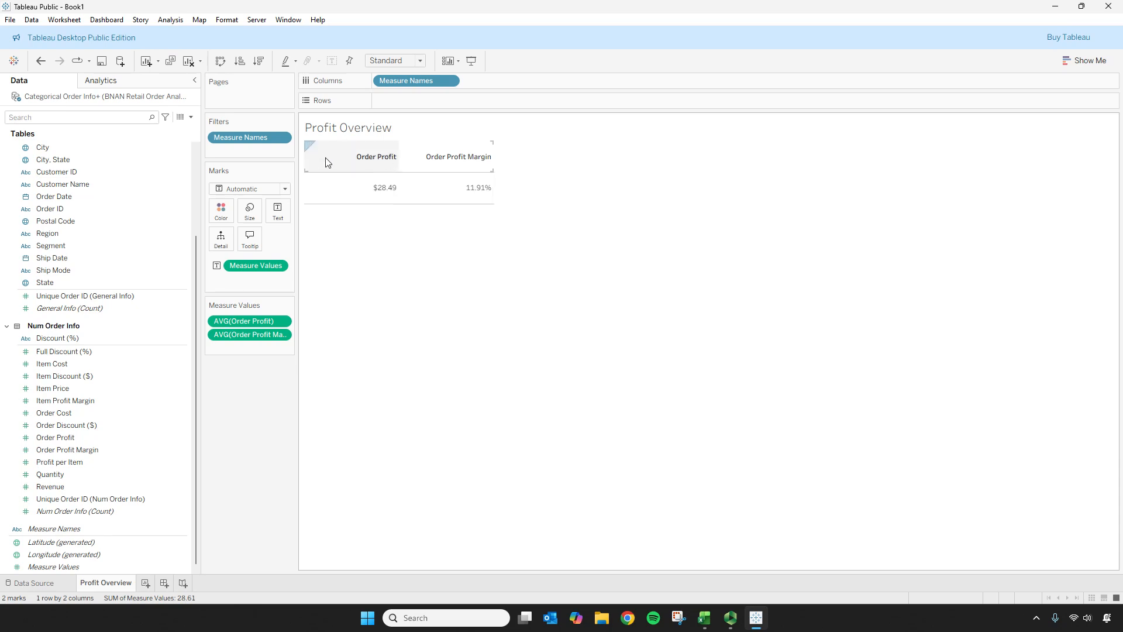
# Step: Format the Order Profit header's Measure Names field with its pane alignment set to middle center
pyautogui.click(362, 161)
pyautogui.rightClick(361, 159)
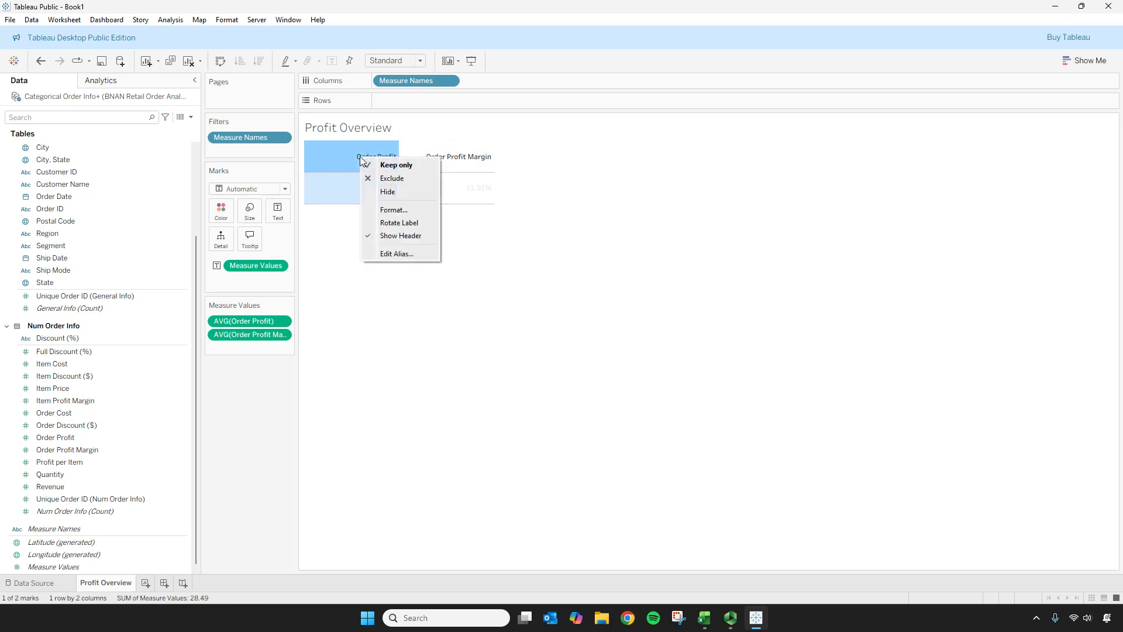
pyautogui.click(392, 211)
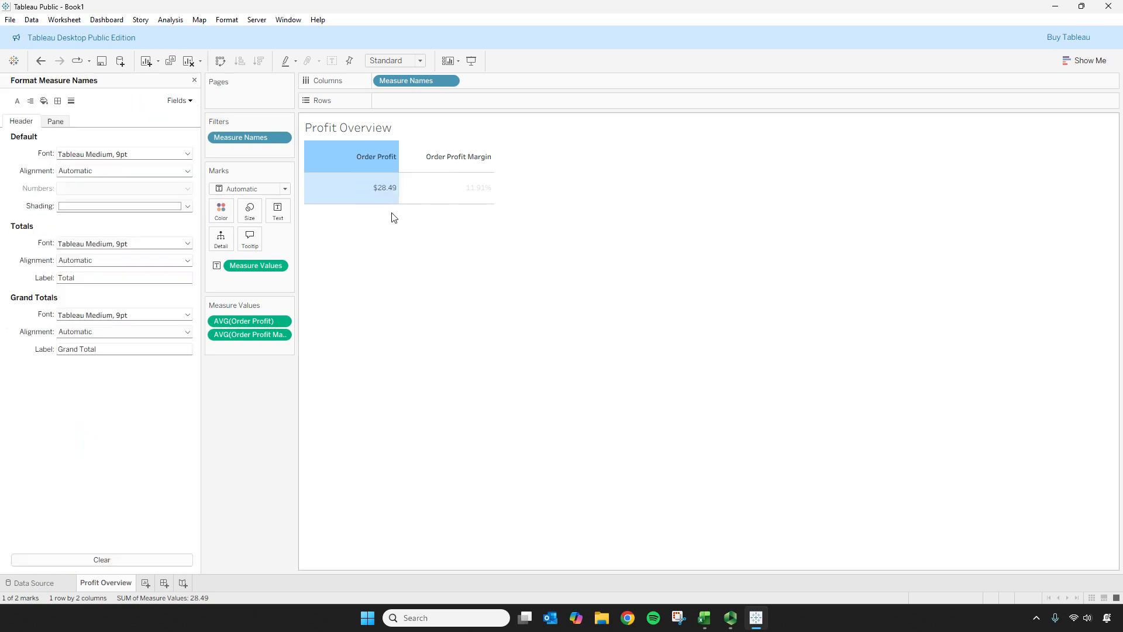
pyautogui.click(55, 123)
pyautogui.click(82, 172)
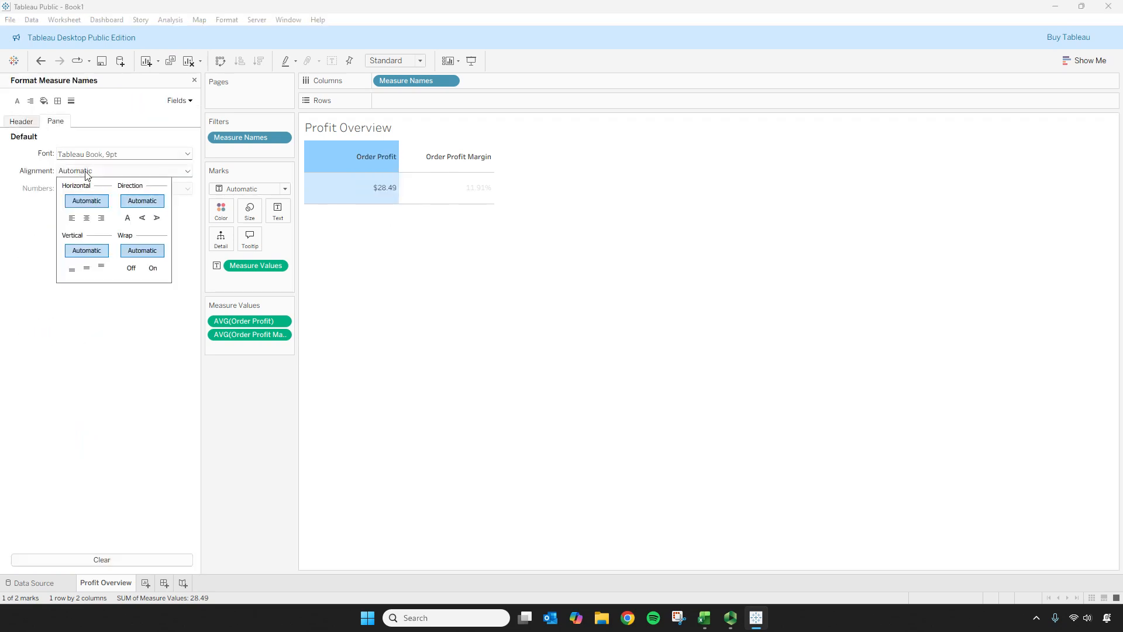
pyautogui.click(86, 217)
pyautogui.click(88, 268)
pyautogui.click(43, 168)
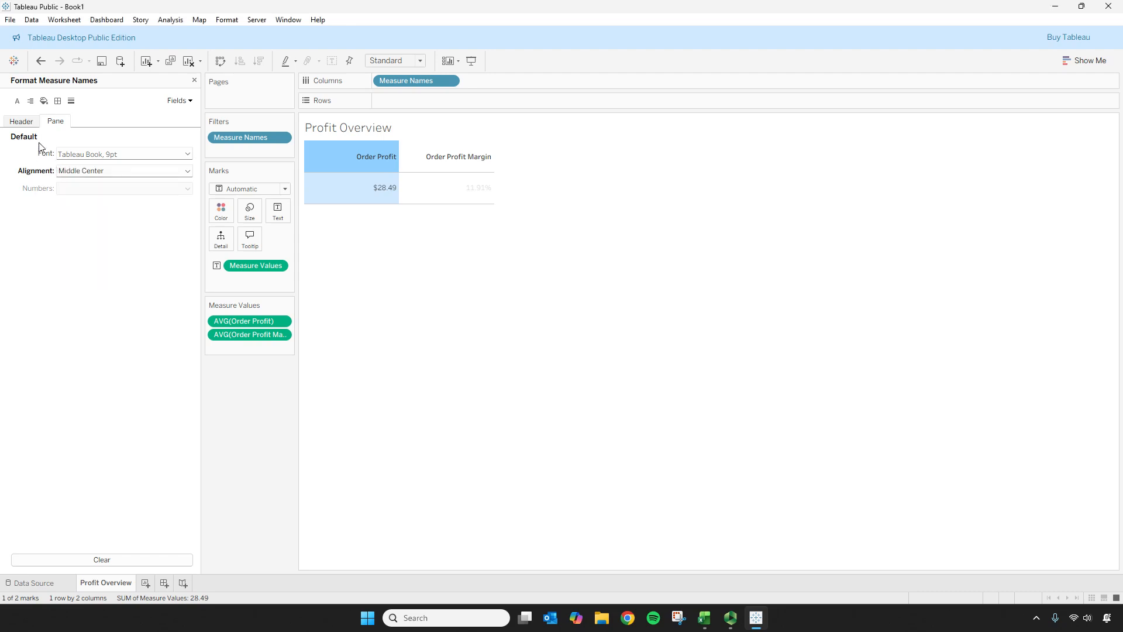
# Step: Set the Measure Names header alignment to middle center for both the default and totals headers
pyautogui.click(25, 122)
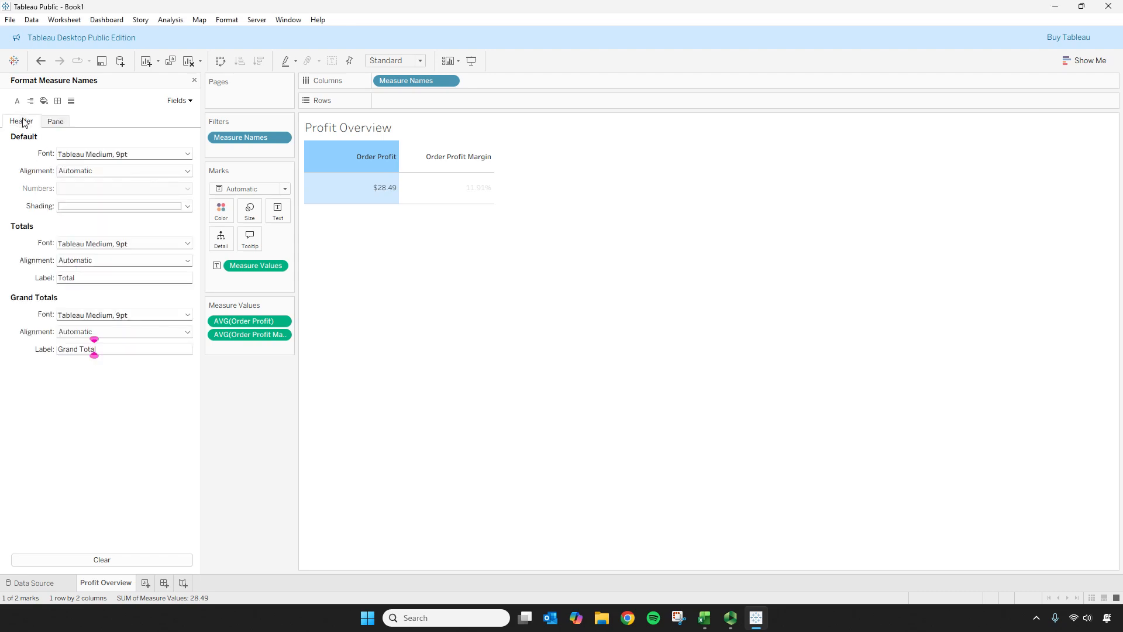
pyautogui.click(109, 171)
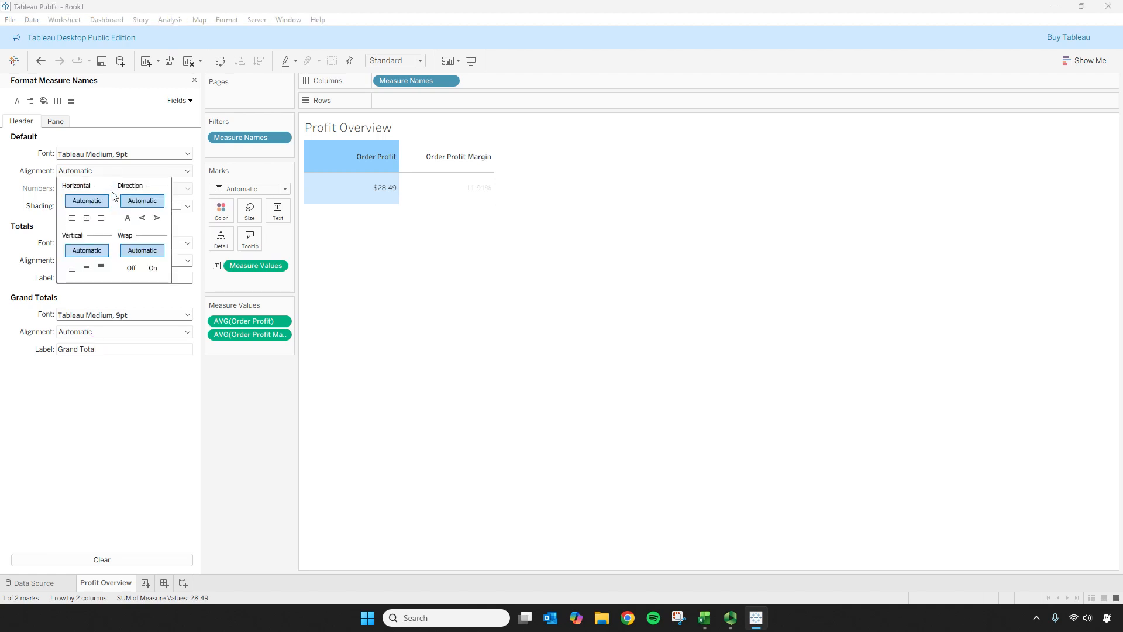
pyautogui.click(89, 219)
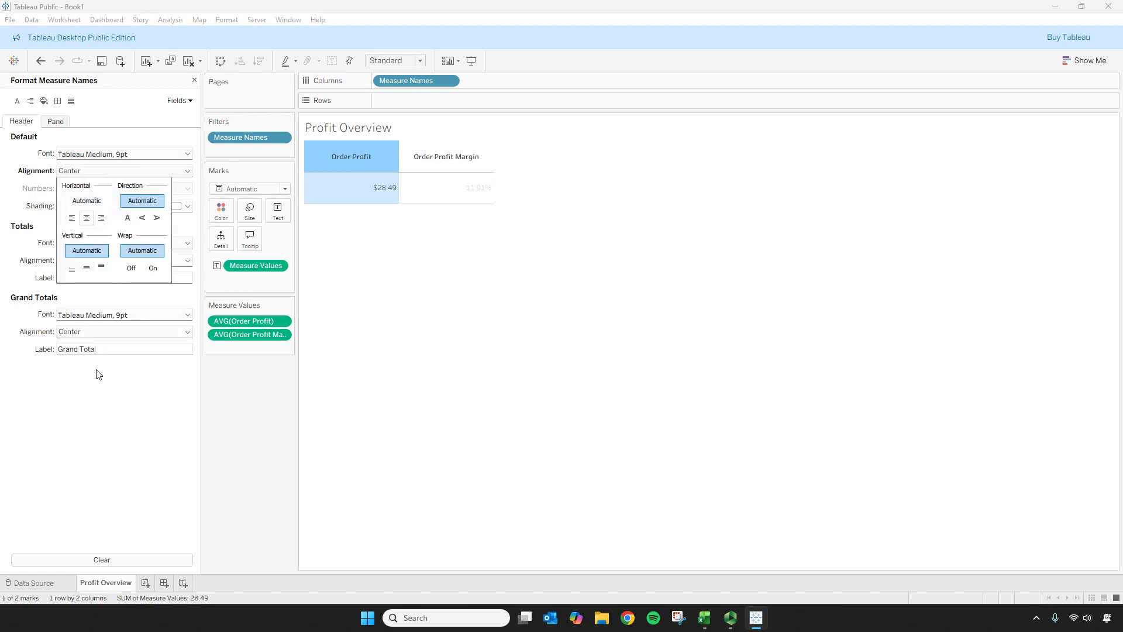
pyautogui.click(110, 411)
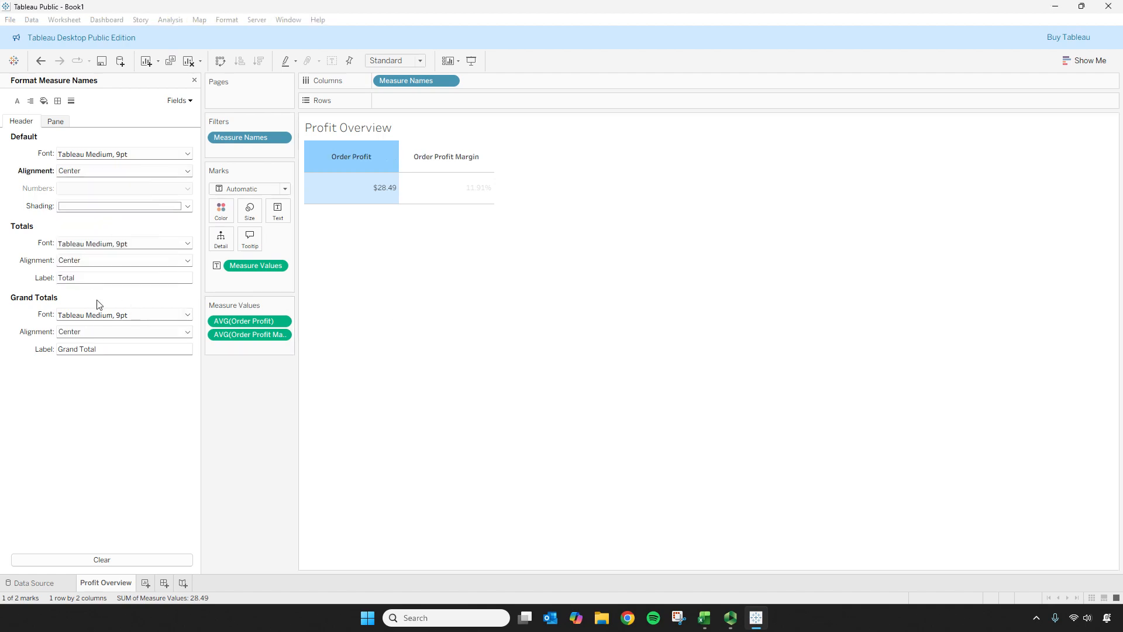
pyautogui.click(111, 264)
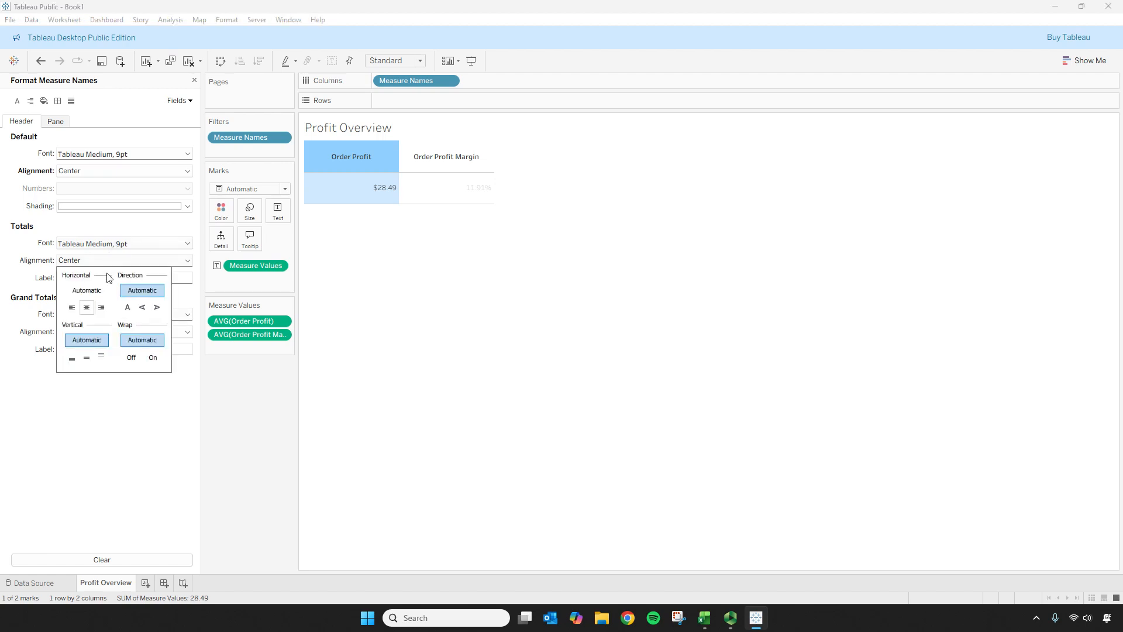
pyautogui.click(86, 358)
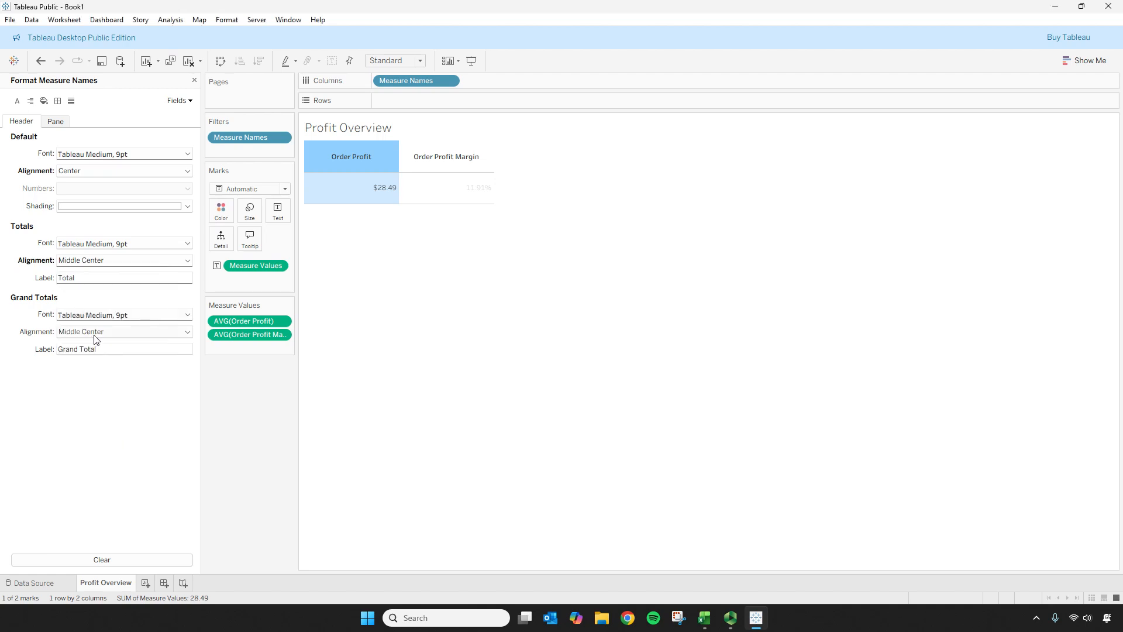
pyautogui.click(101, 171)
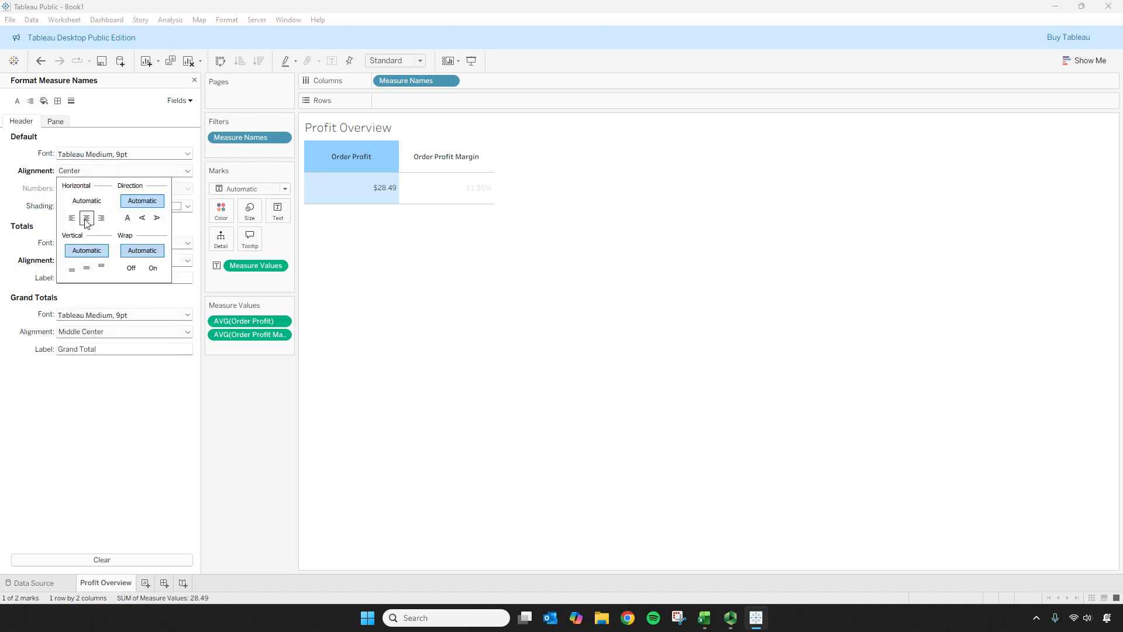
pyautogui.click(86, 268)
# Step: Center the table values horizontally through the sheet's default pane alignment and close the formatting options
pyautogui.click(63, 121)
pyautogui.click(83, 174)
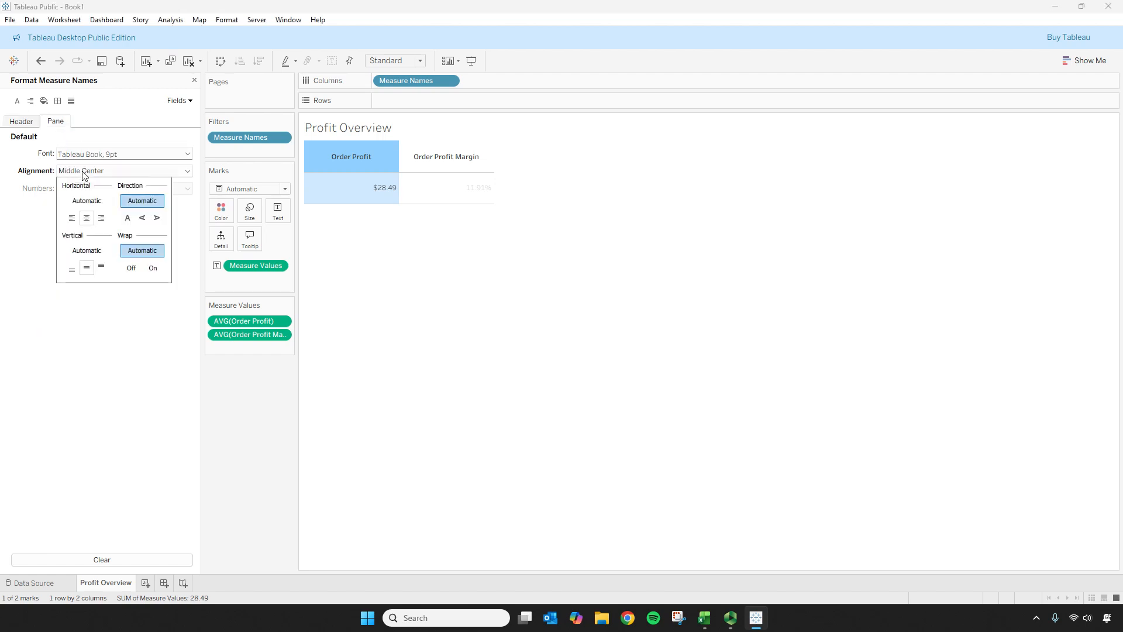
pyautogui.click(17, 102)
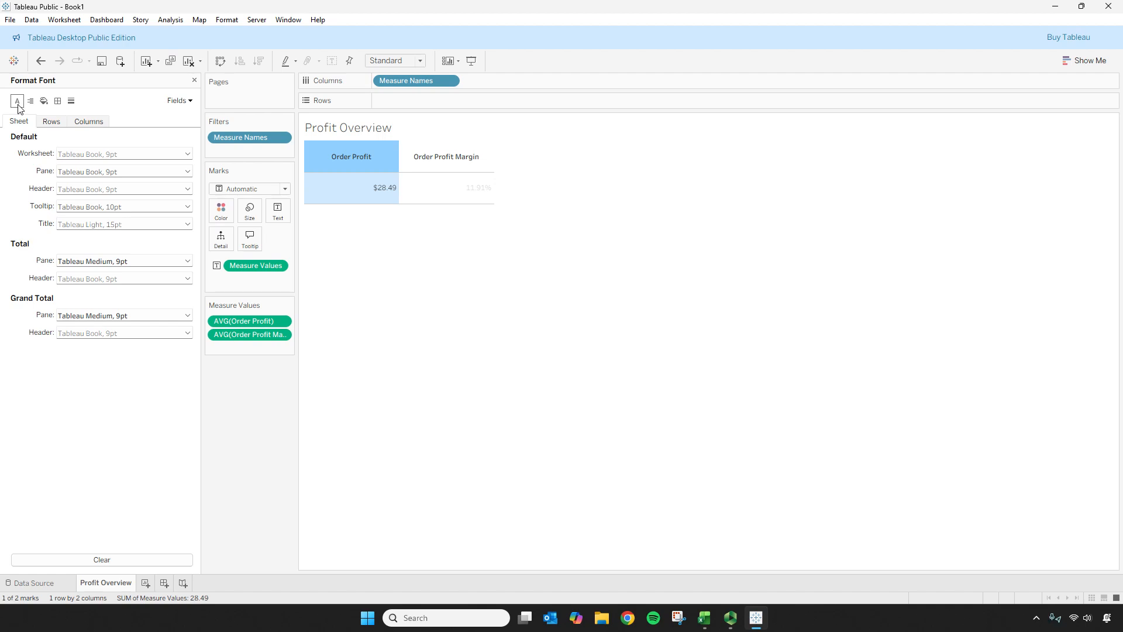
pyautogui.click(114, 155)
pyautogui.click(32, 103)
pyautogui.click(86, 155)
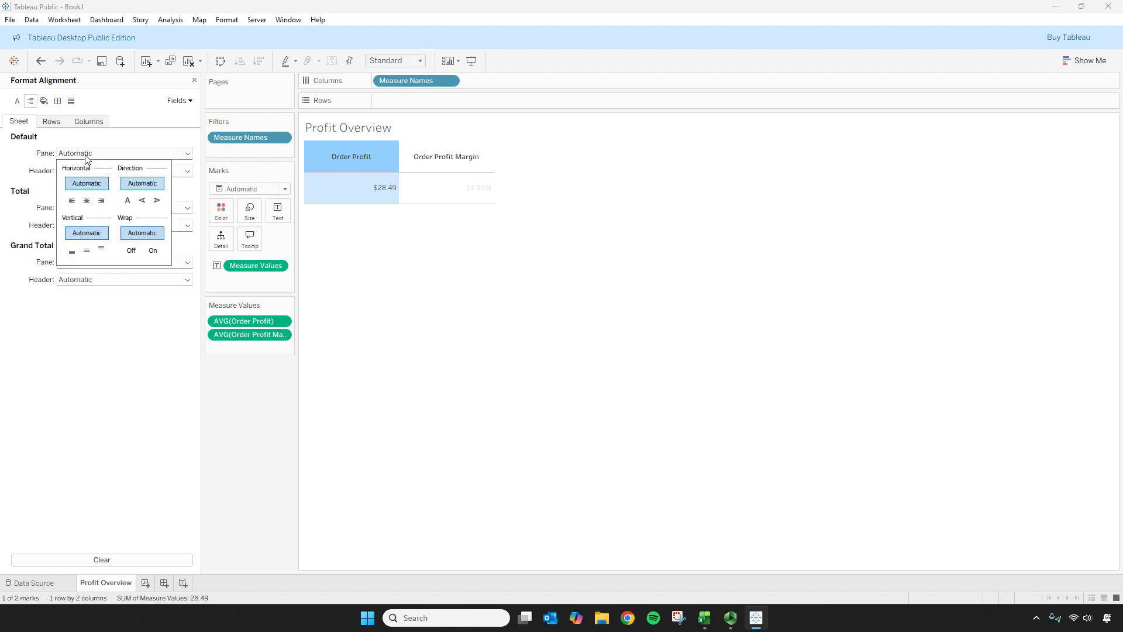
pyautogui.click(87, 200)
pyautogui.click(558, 303)
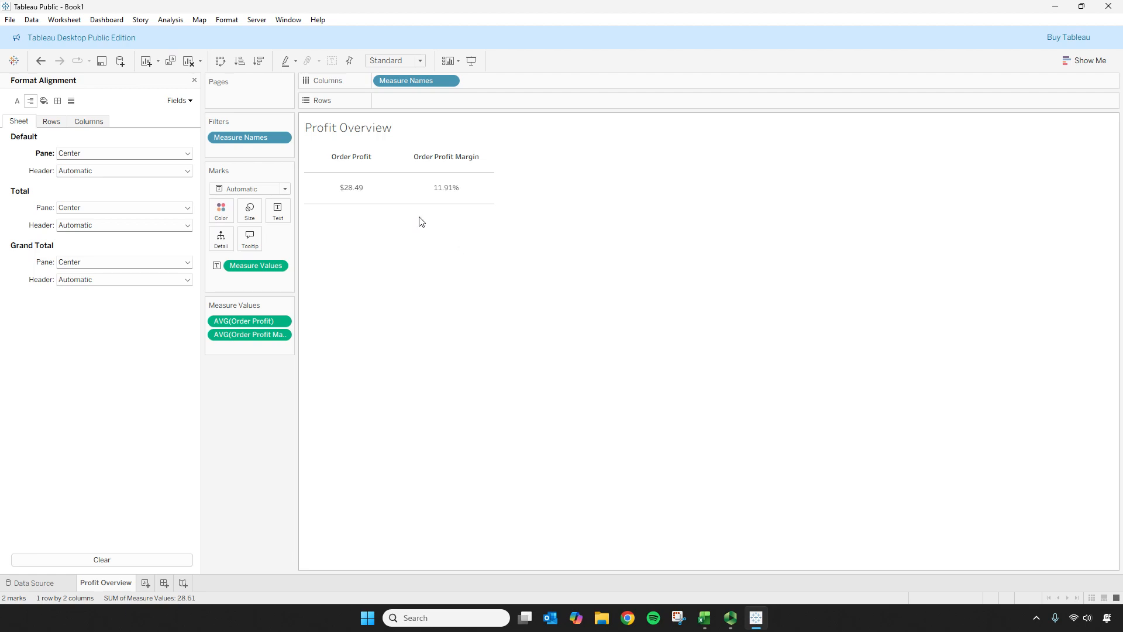
pyautogui.click(195, 81)
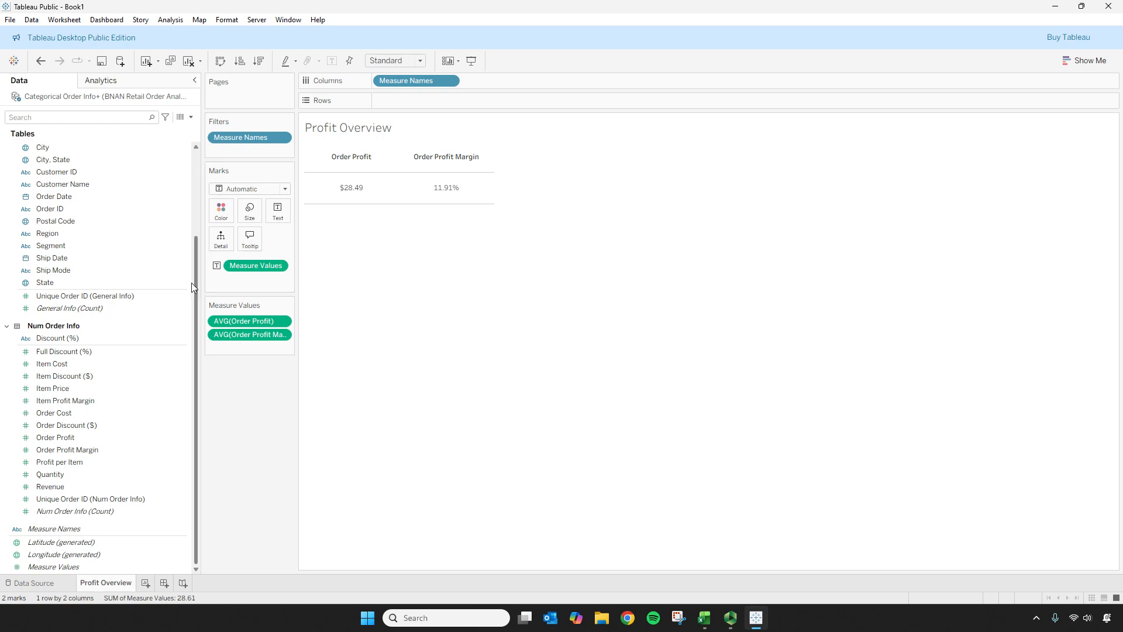
# Step: Add Unique Order ID from Categorical Order Info to Columns and convert the resulting bars back to a text table
pyautogui.scroll(1, 196, 283)
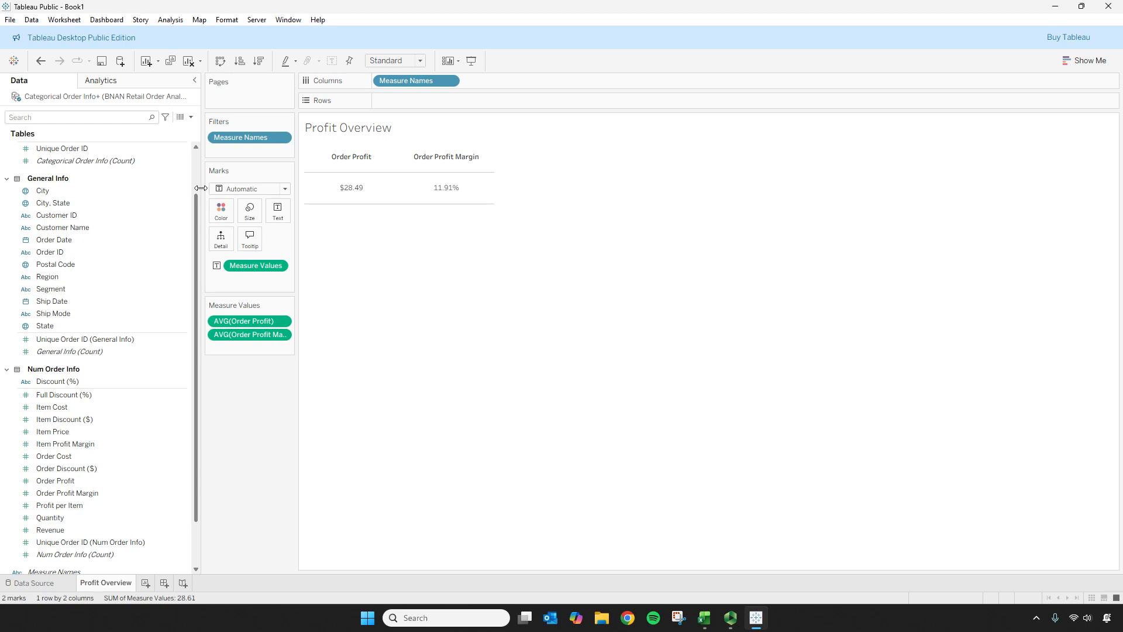
pyautogui.scroll(1, 194, 208)
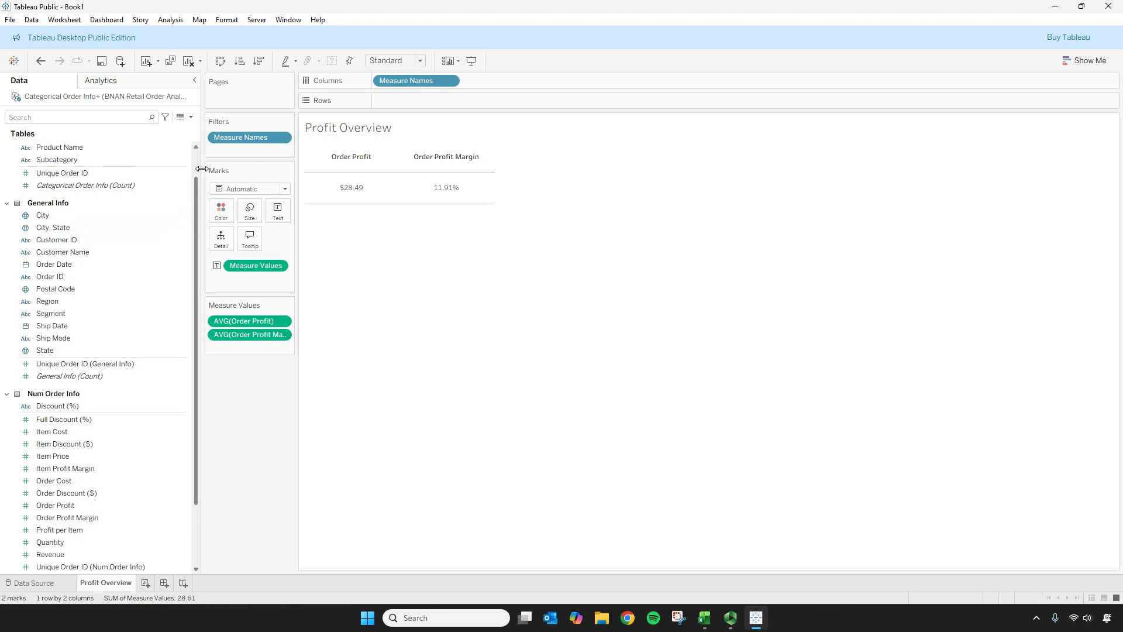
pyautogui.click(118, 147)
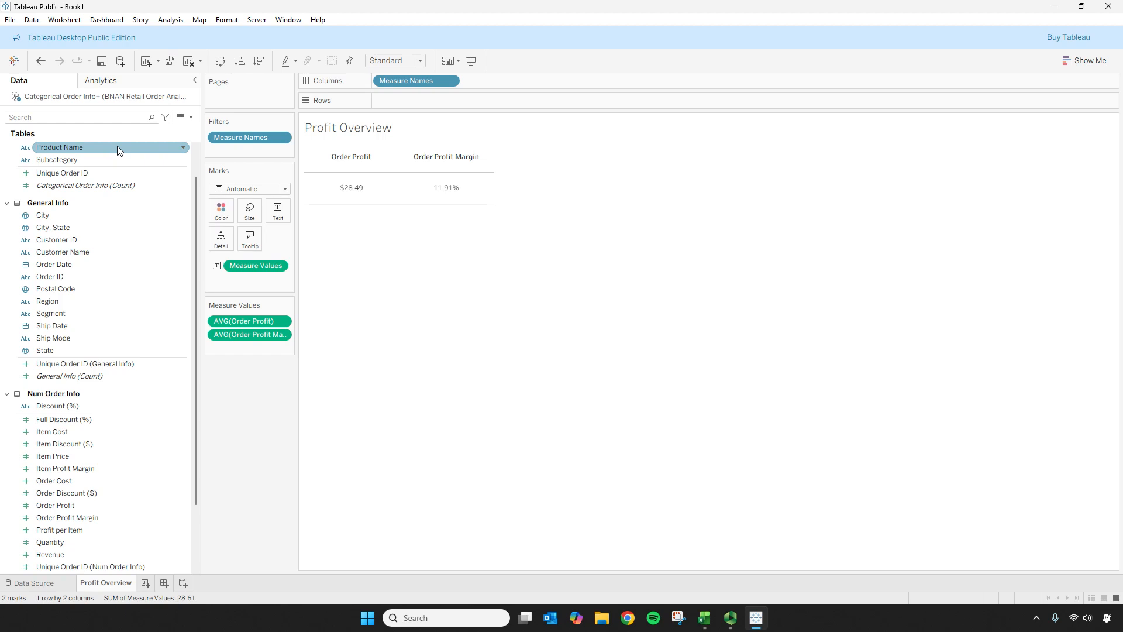
pyautogui.moveTo(93, 172); pyautogui.dragTo(543, 85)
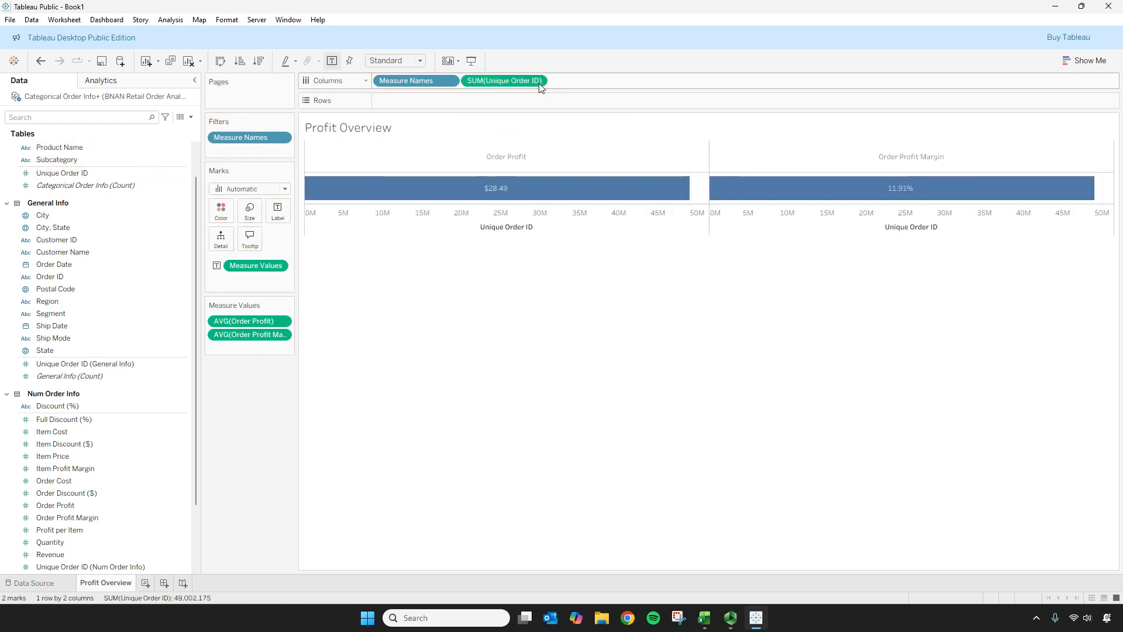
pyautogui.click(1091, 62)
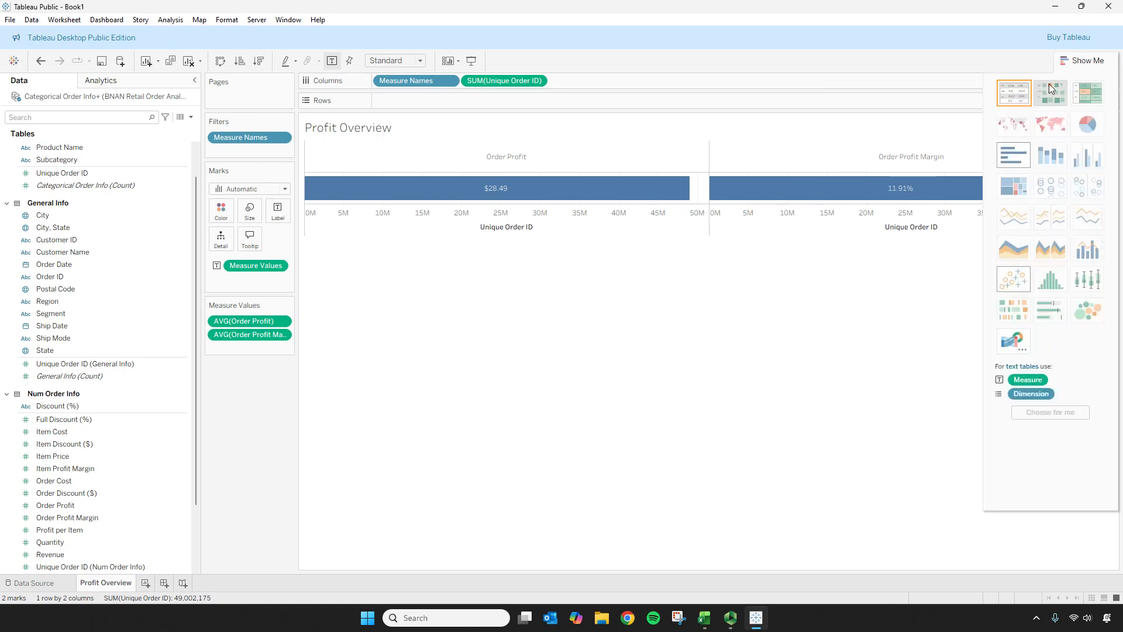
pyautogui.click(1014, 97)
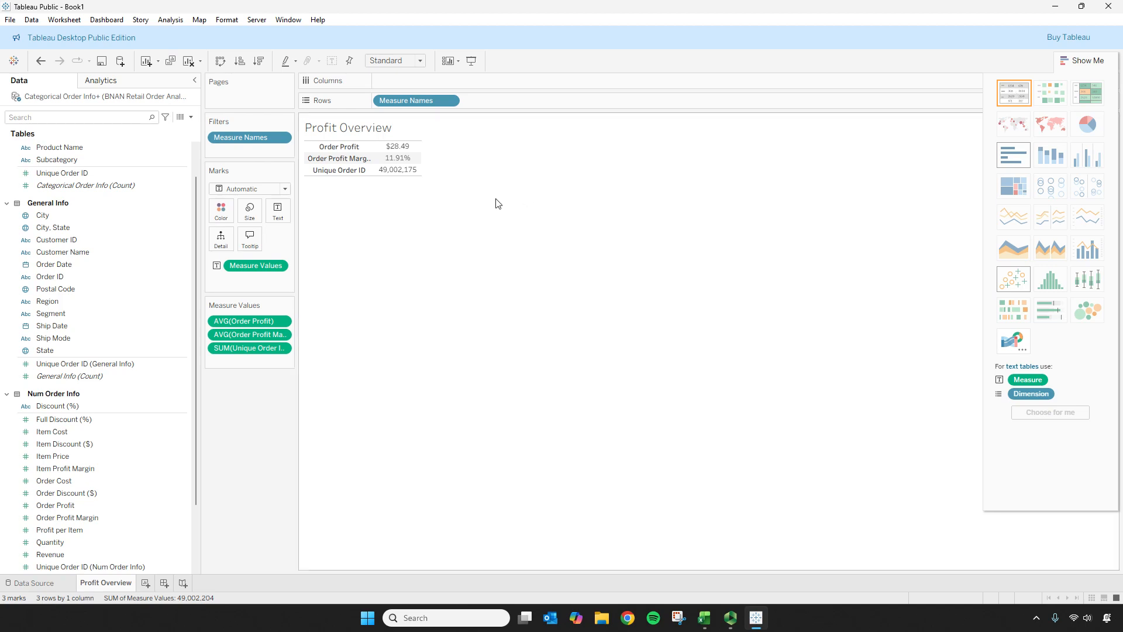
# Step: Change the Unique Order ID aggregation to Count (Distinct) and swap the rows and columns of the table
pyautogui.moveTo(397, 175)
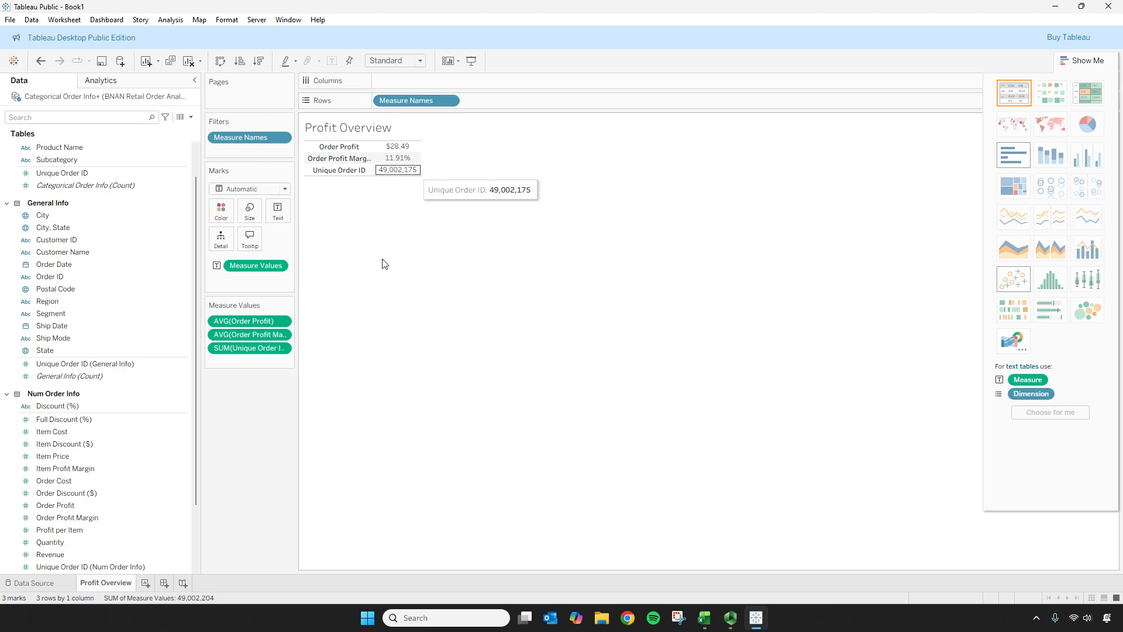
pyautogui.click(282, 348)
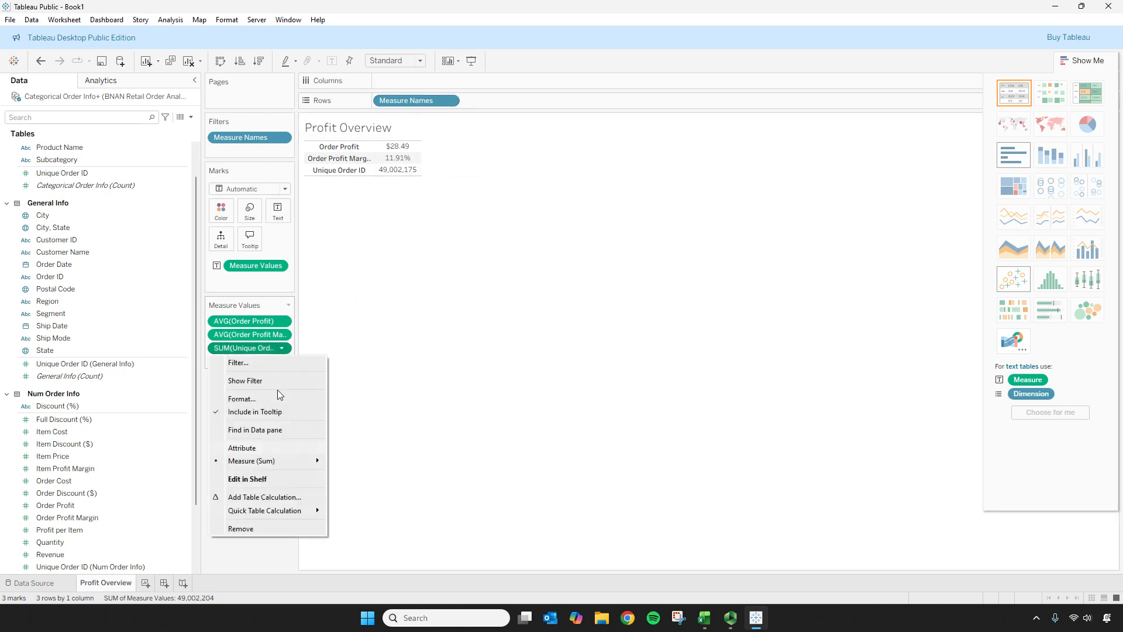
pyautogui.moveTo(273, 462)
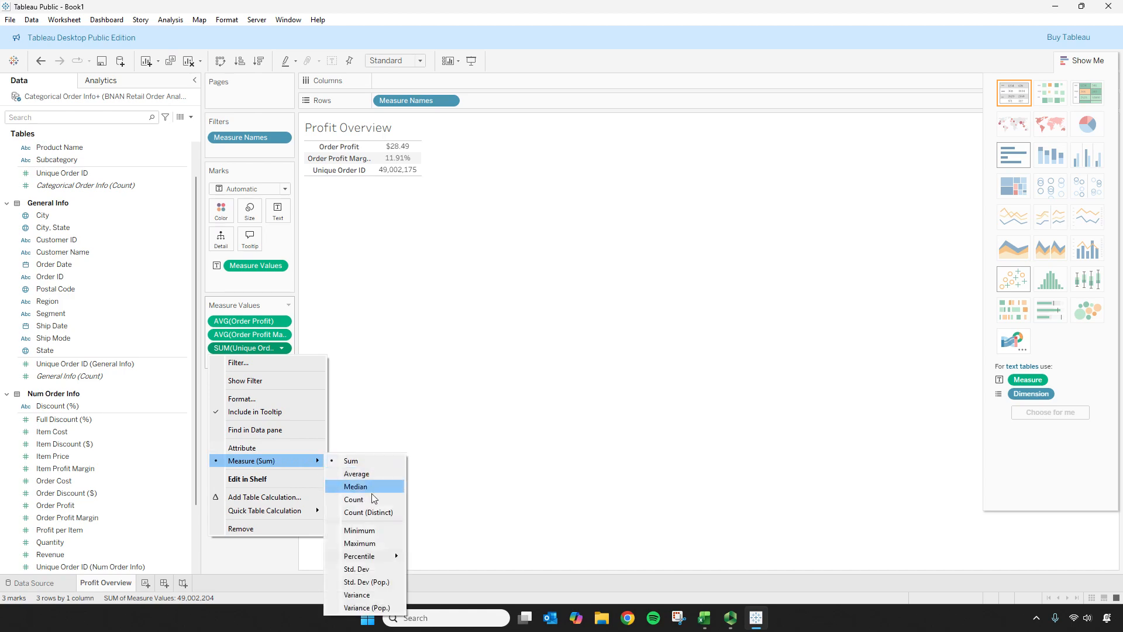
pyautogui.click(374, 512)
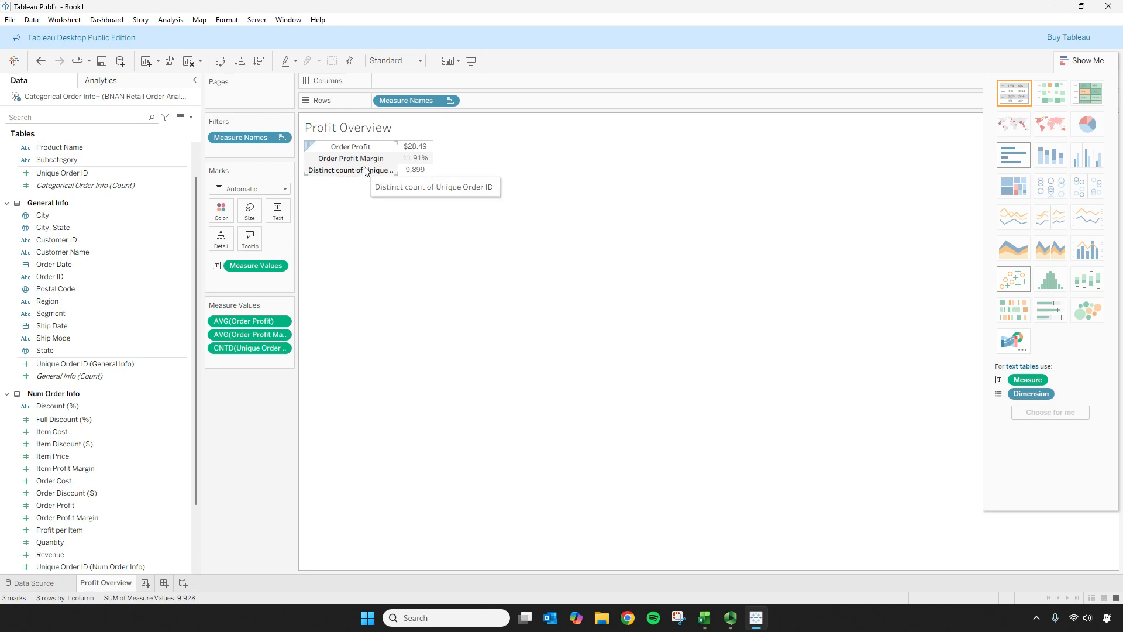
pyautogui.click(221, 62)
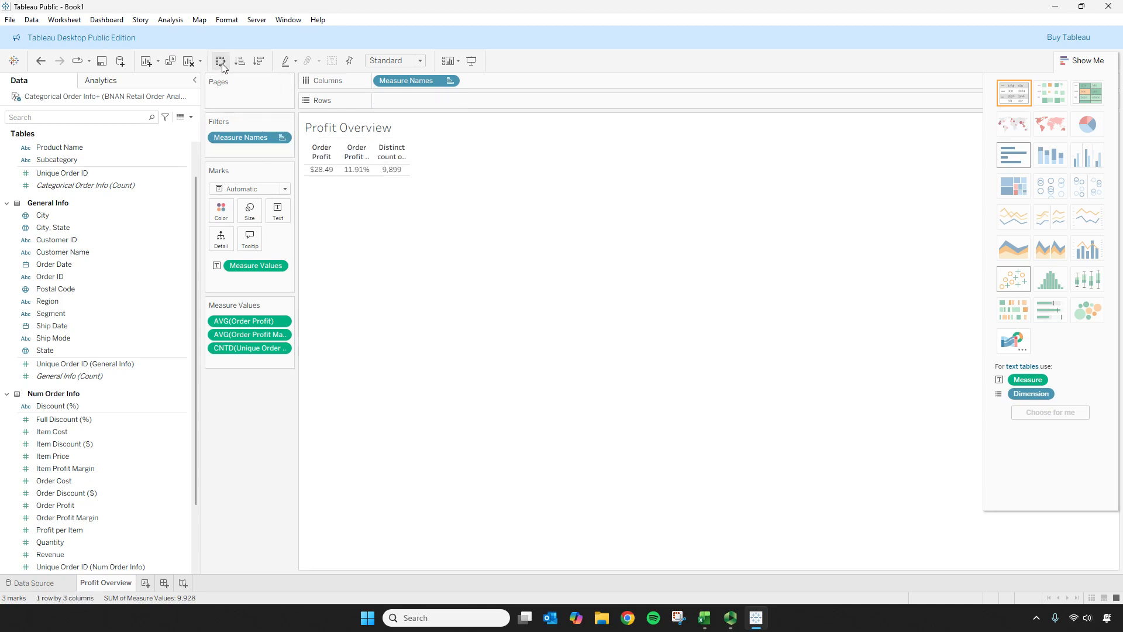
pyautogui.click(1083, 60)
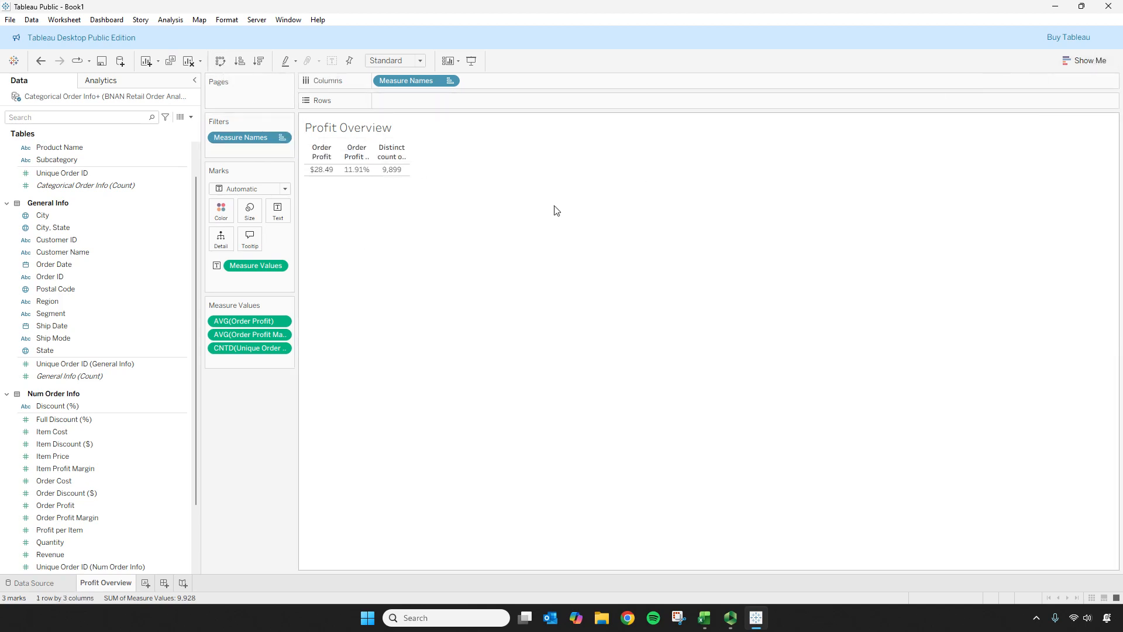
# Step: Enlarge the text table's cells until the full measure headers fit and the rows are taller
pyautogui.hotkey('ctrl', 'shift', 'b')
pyautogui.hotkey('ctrl', 'shift', 'b')
pyautogui.hotkey('ctrl', 'shift', 'b')
pyautogui.hotkey('ctrl', 'shift', 'b')
pyautogui.hotkey('ctrl', 'shift', 'b')
pyautogui.hotkey('ctrl', 'shift', 'b')
pyautogui.hotkey('ctrl', 'shift', 'b')
pyautogui.hotkey('ctrl', 'shift', 'b')
pyautogui.hotkey('ctrl', 'shift', 'b')
pyautogui.hotkey('ctrl', 'shift', 'b')
pyautogui.hotkey('ctrl', 'shift', 'b')
pyautogui.hotkey('ctrl', 'shift', 'b')
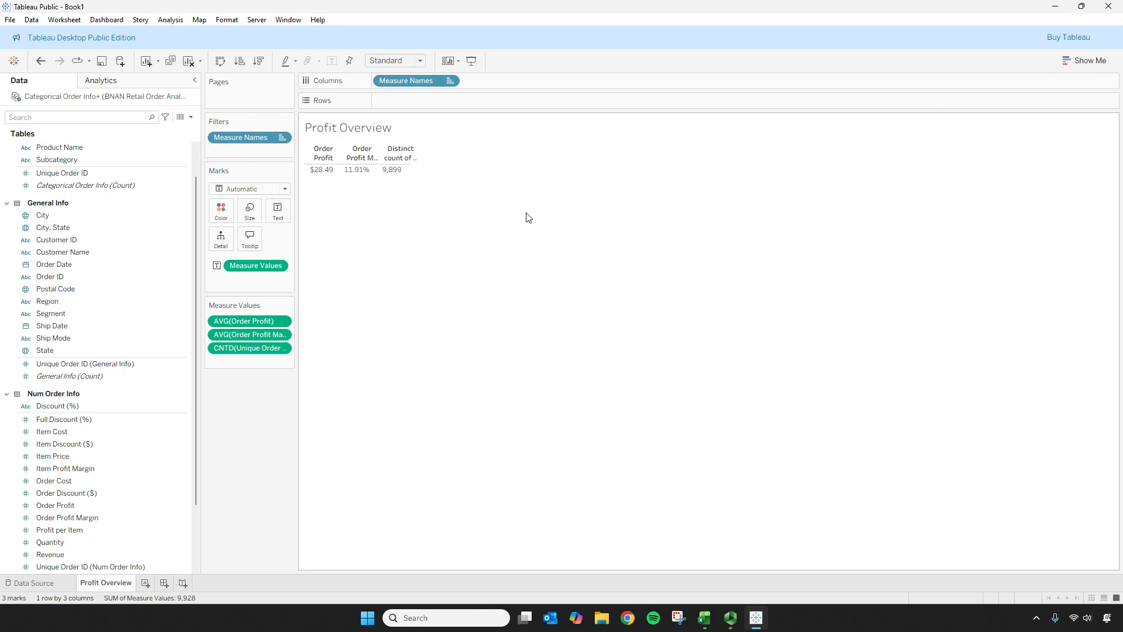
pyautogui.hotkey('ctrl', 'shift', 'b')
pyautogui.hotkey('ctrl', 'shift', 'b')
pyautogui.hotkey('ctrl', 'shift', 'b')
pyautogui.hotkey('ctrl', 'shift', 'b')
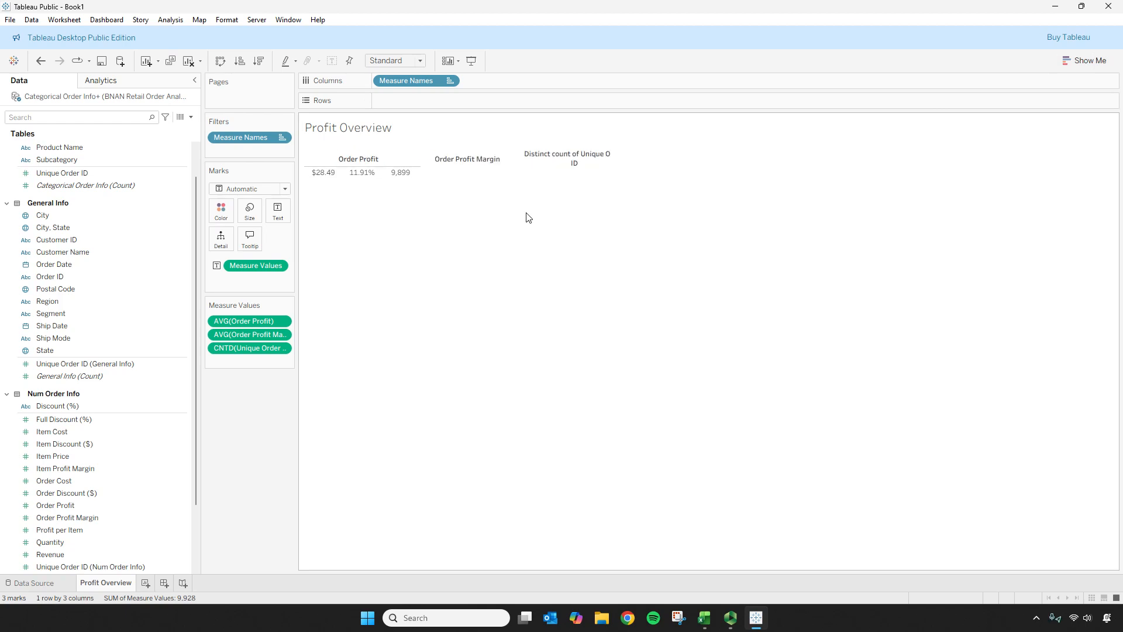
# Step: Edit the alias of the distinct Unique Order ID count header to Number of Orders
pyautogui.rightClick(604, 170)
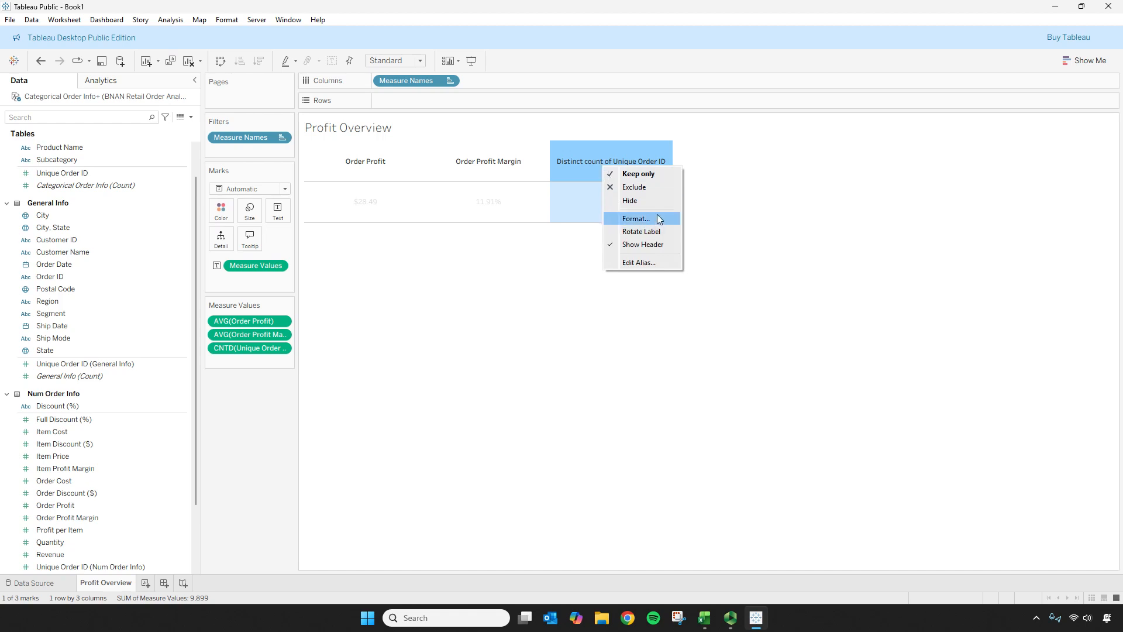
pyautogui.click(641, 262)
pyautogui.click(574, 295)
pyautogui.hotkey('ctrl', 'a')
pyautogui.write('N')
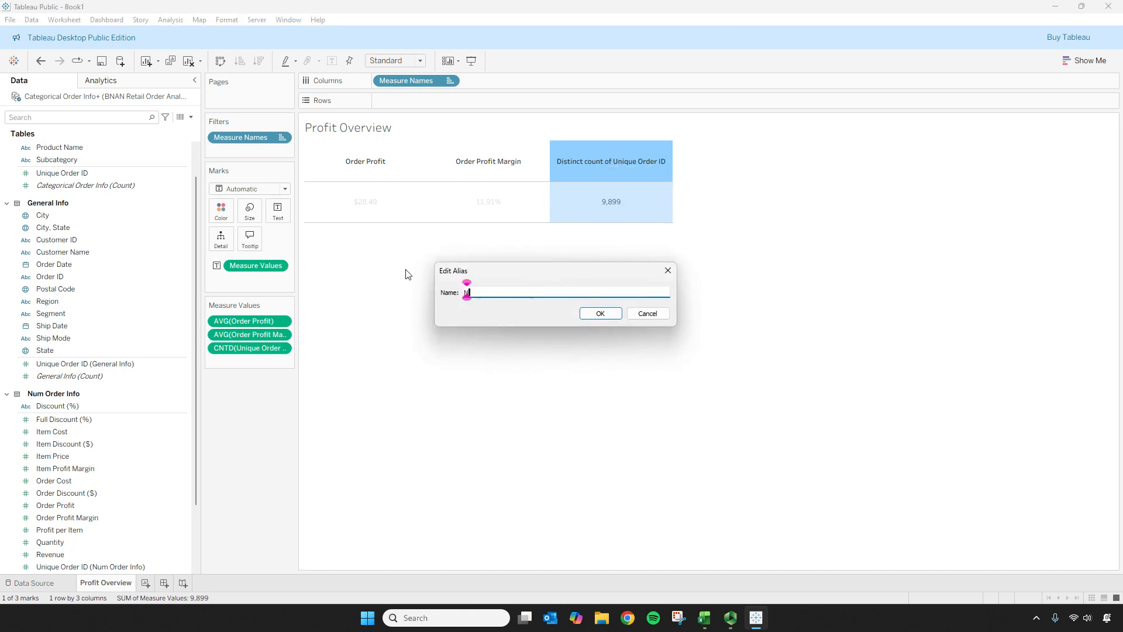
pyautogui.write('umber of Orders')
pyautogui.click(601, 314)
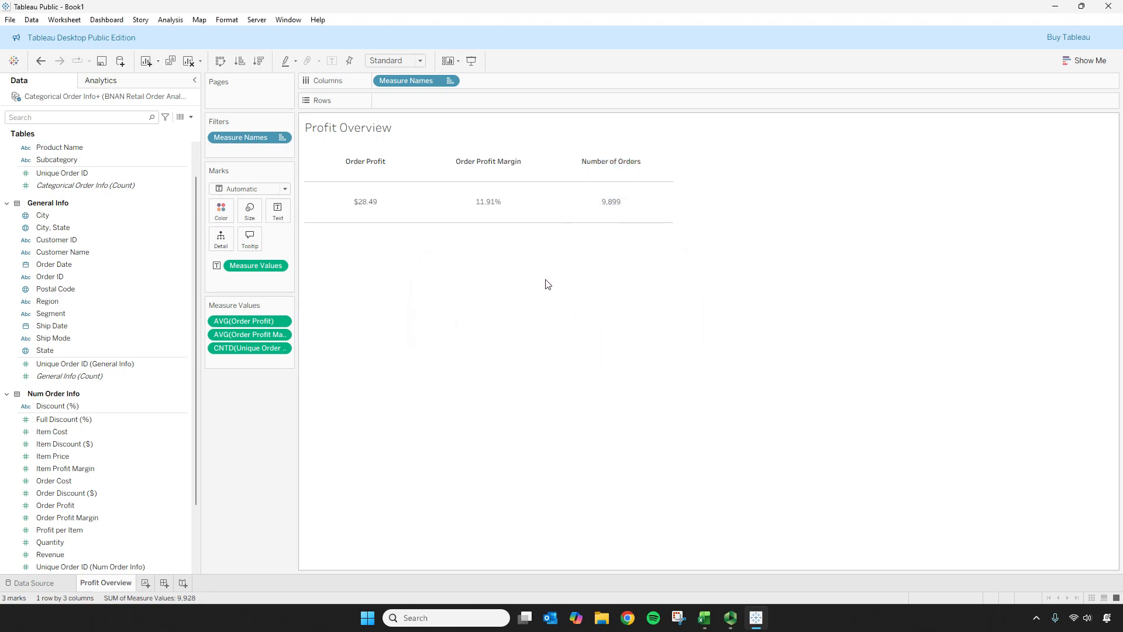
# Step: Set the default worksheet font size of the Profit Overview table to 20 pt
pyautogui.moveTo(363, 223)
pyautogui.moveTo(611, 212)
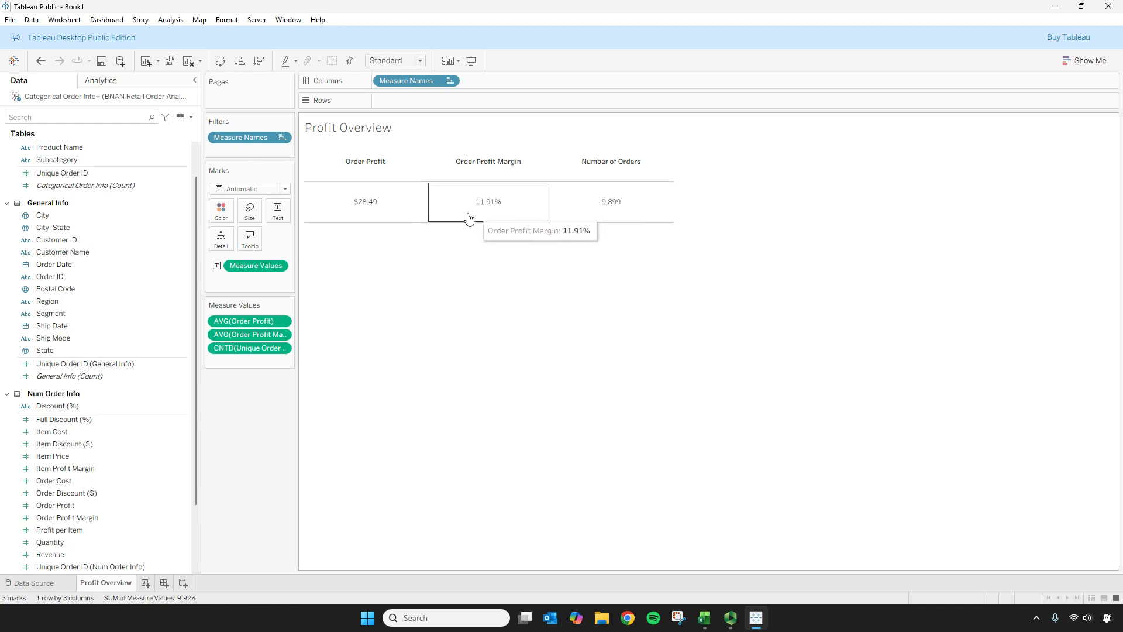
pyautogui.rightClick(365, 209)
pyautogui.click(398, 247)
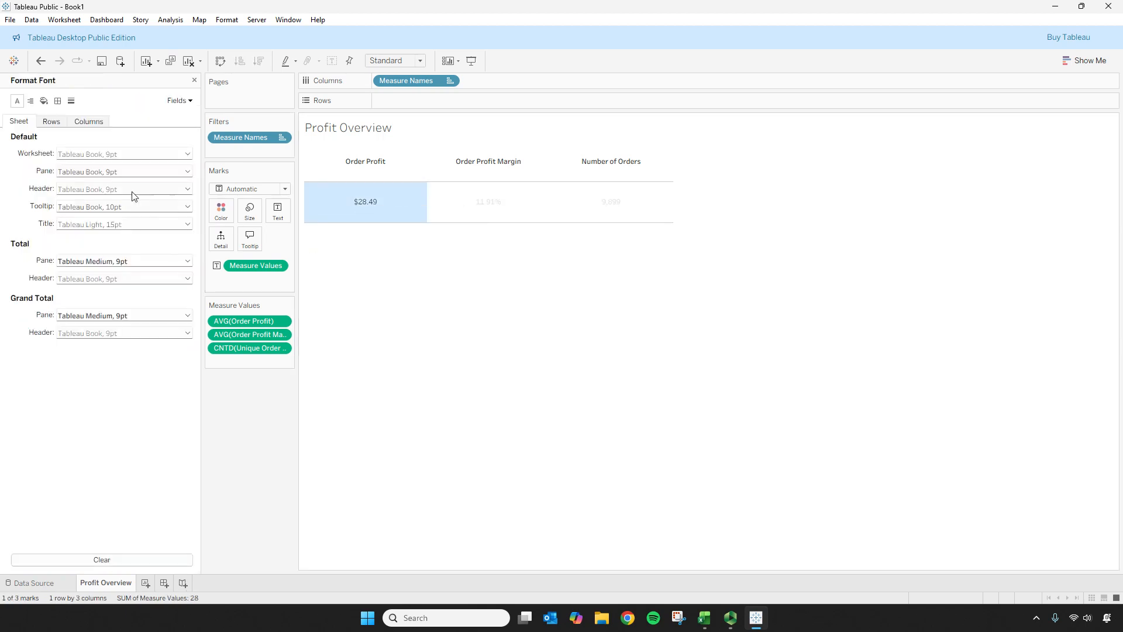
pyautogui.click(92, 155)
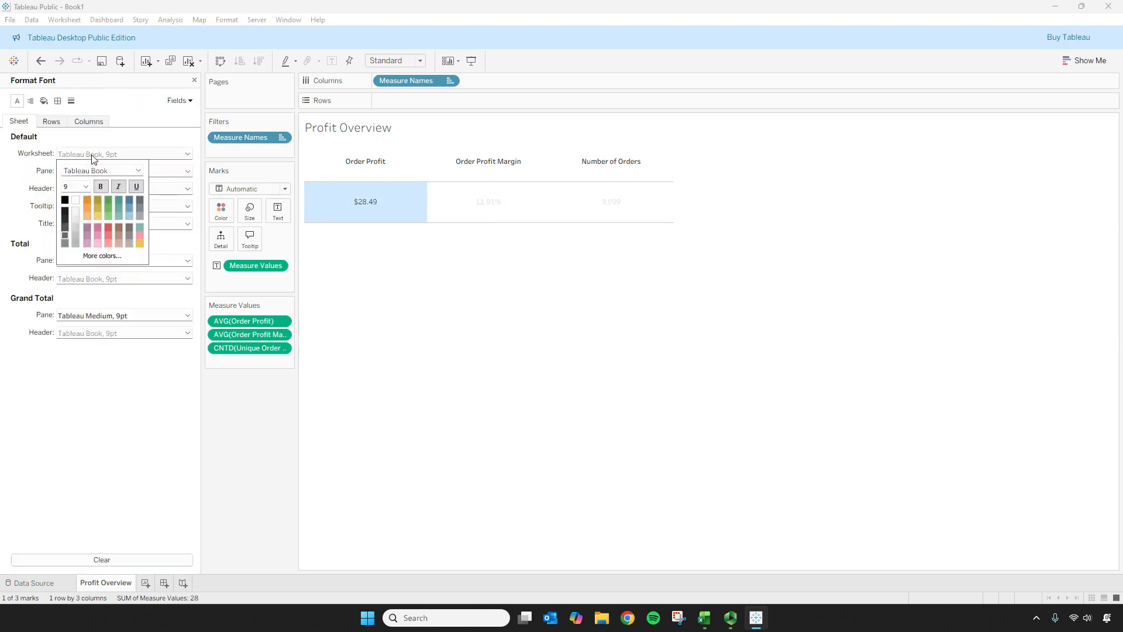
pyautogui.click(85, 186)
pyautogui.click(70, 282)
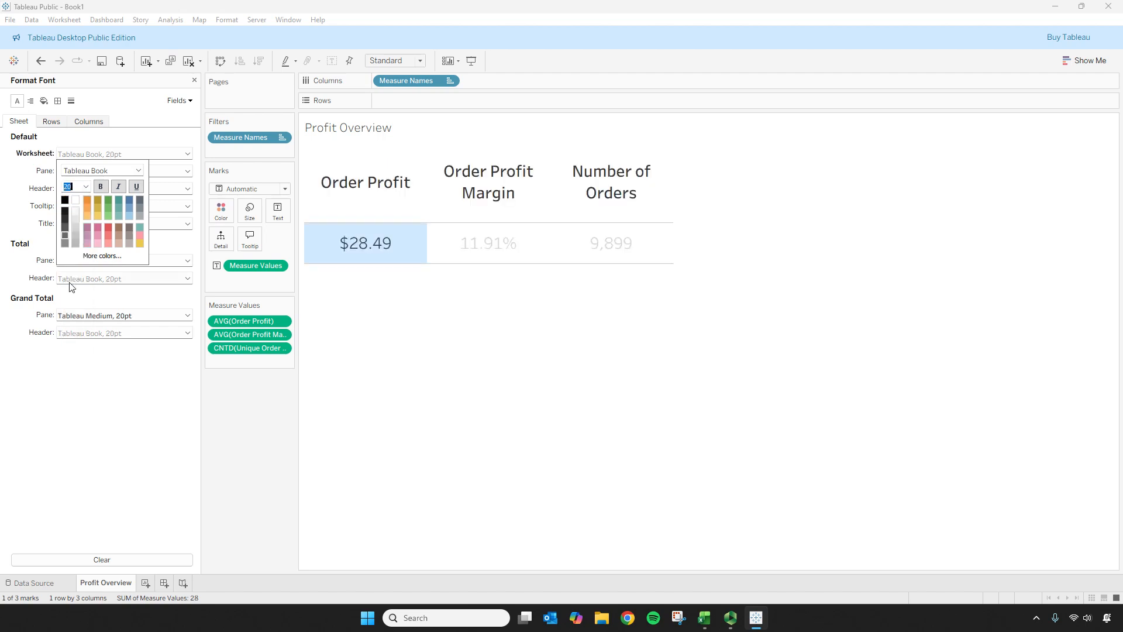
pyautogui.click(458, 346)
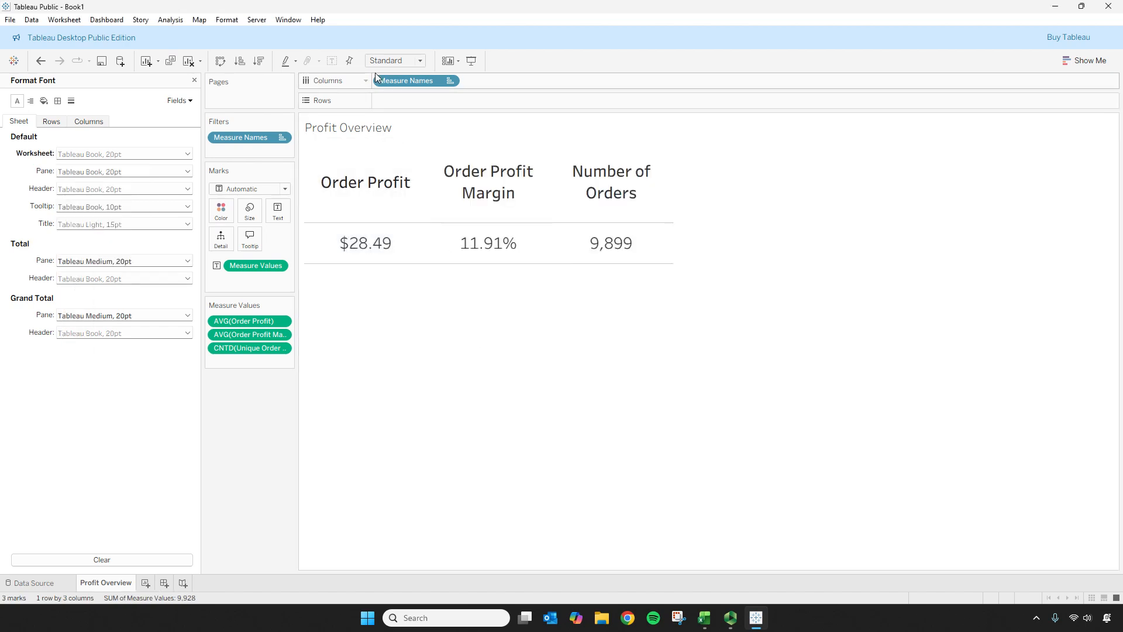
# Step: Fit the table to the view's width, reduce the header row's height and close the formatting options
pyautogui.click(420, 61)
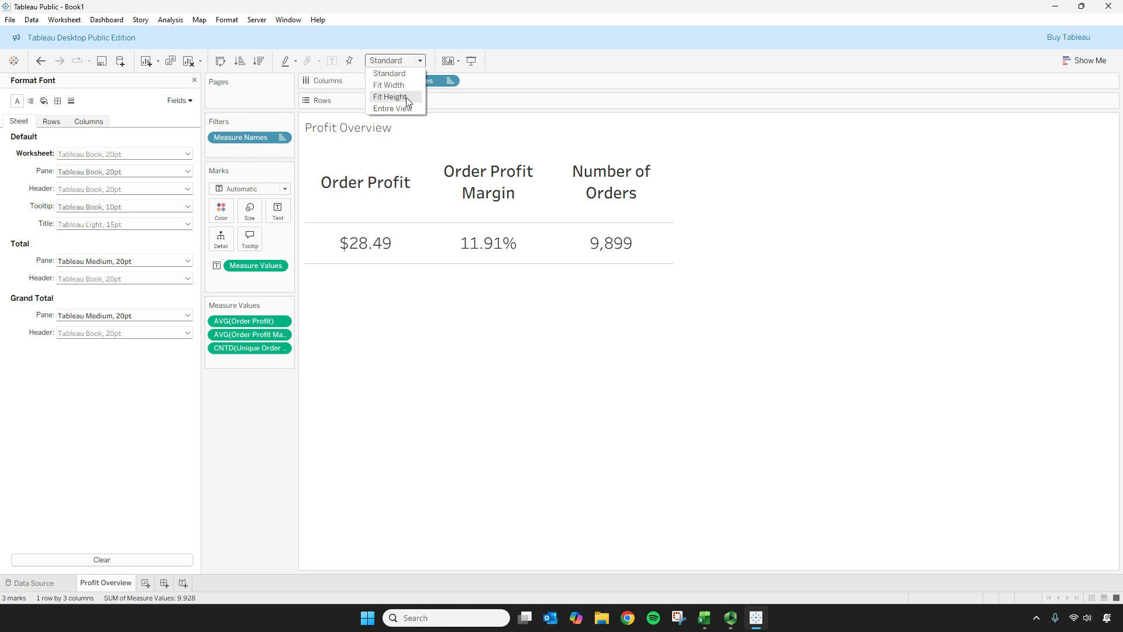
pyautogui.click(391, 84)
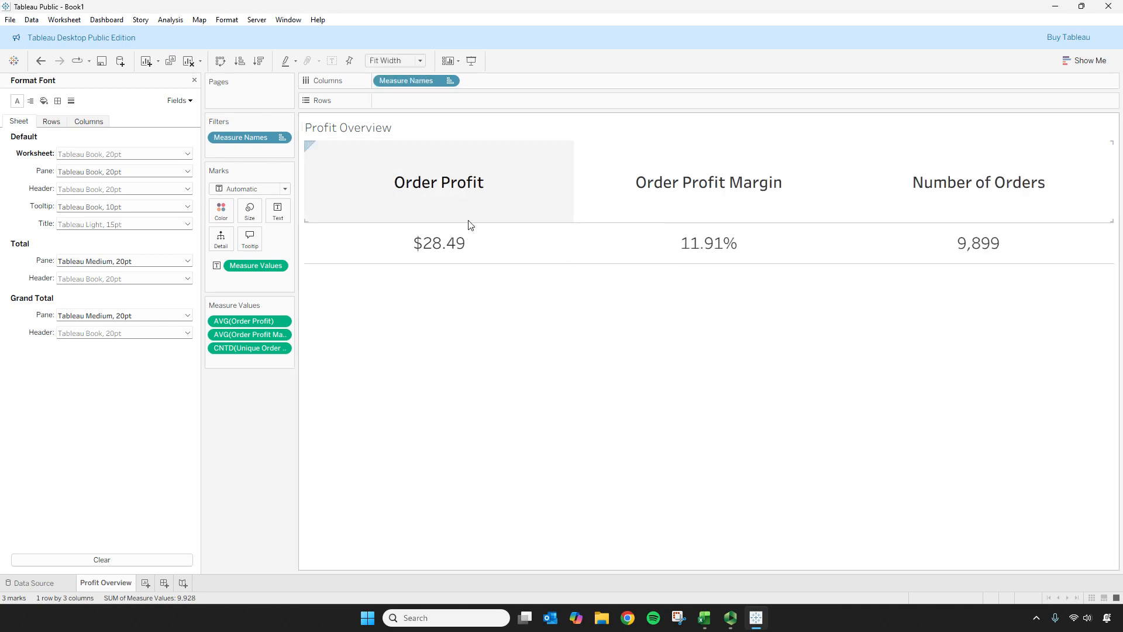
pyautogui.moveTo(474, 201); pyautogui.dragTo(474, 200)
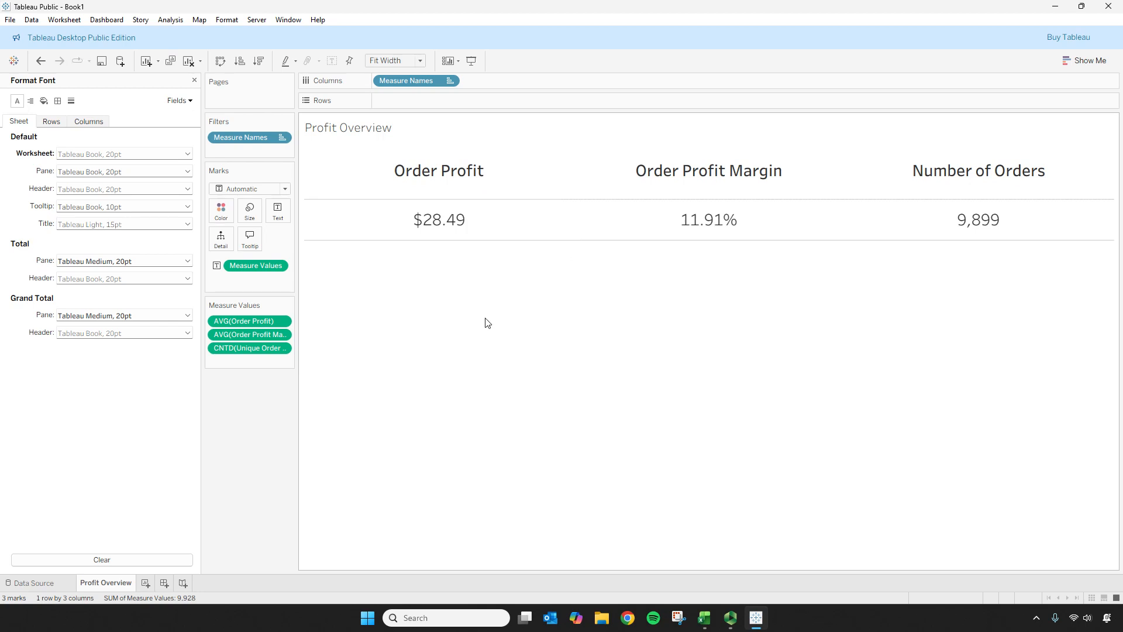
pyautogui.click(194, 80)
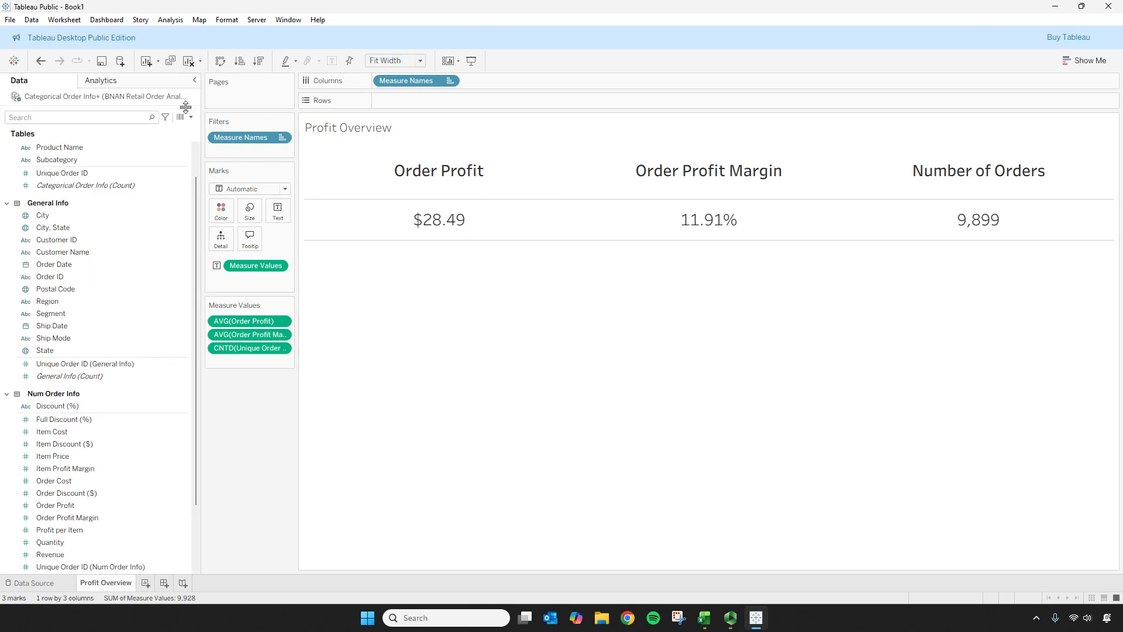
# Step: Add a new blank worksheet after Profit Overview
pyautogui.click(145, 583)
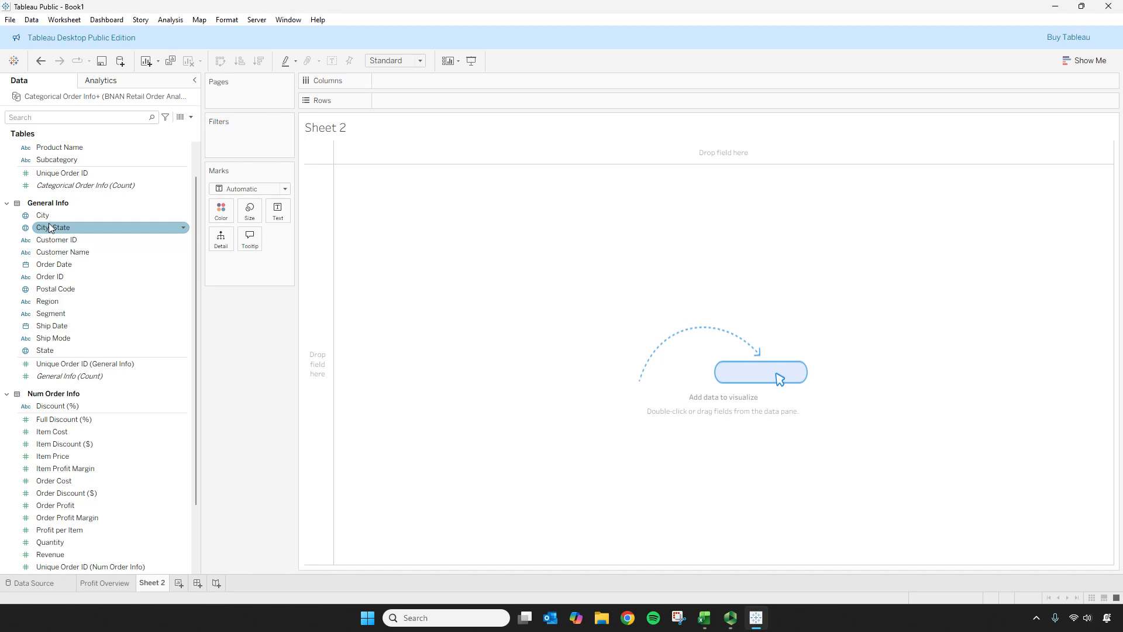
pyautogui.click(116, 580)
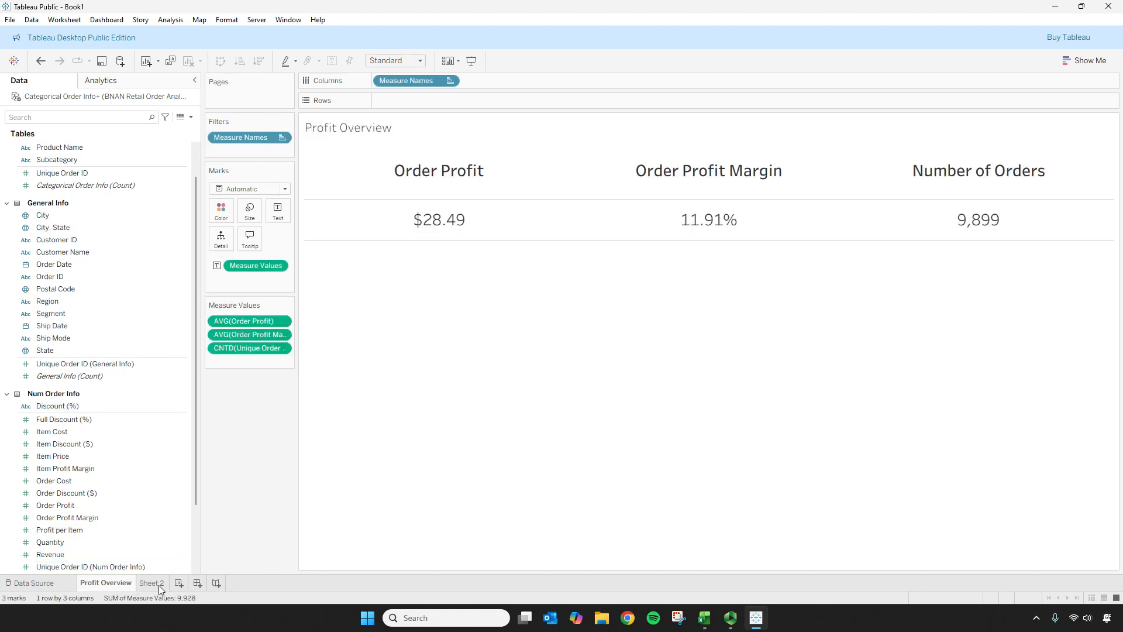
pyautogui.moveTo(163, 586)
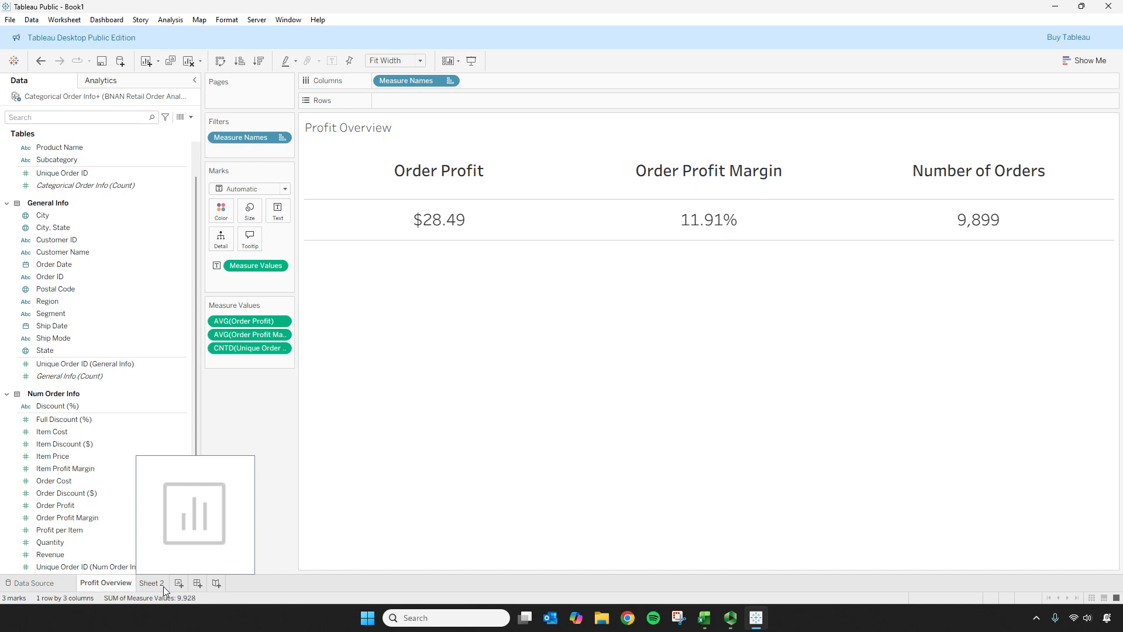
pyautogui.click(163, 586)
pyautogui.click(126, 517)
pyautogui.click(119, 469)
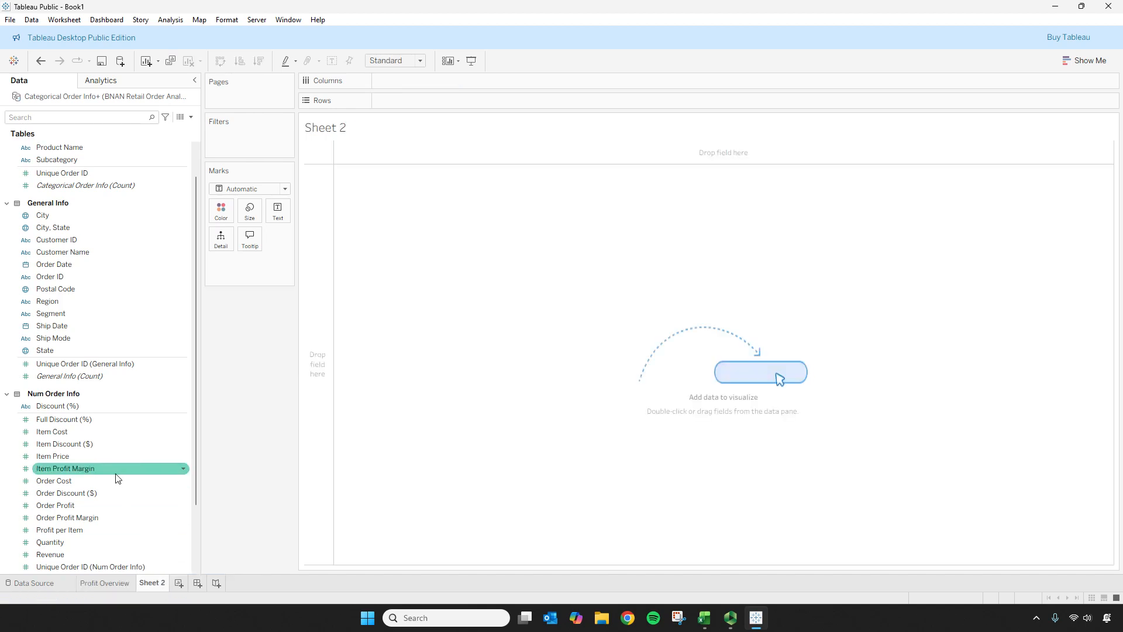
pyautogui.click(128, 583)
pyautogui.click(165, 589)
# Step: Chart average Order Profit Margin by City, State and convert the chart to a symbol map
pyautogui.moveTo(89, 476); pyautogui.dragTo(470, 87)
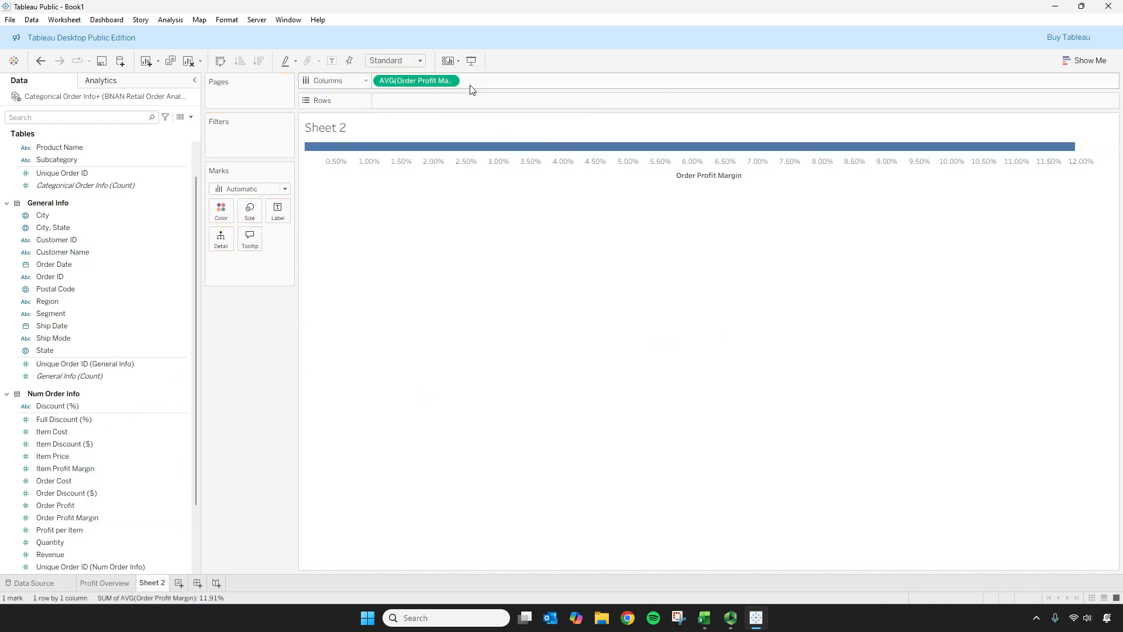
pyautogui.moveTo(69, 228); pyautogui.dragTo(451, 104)
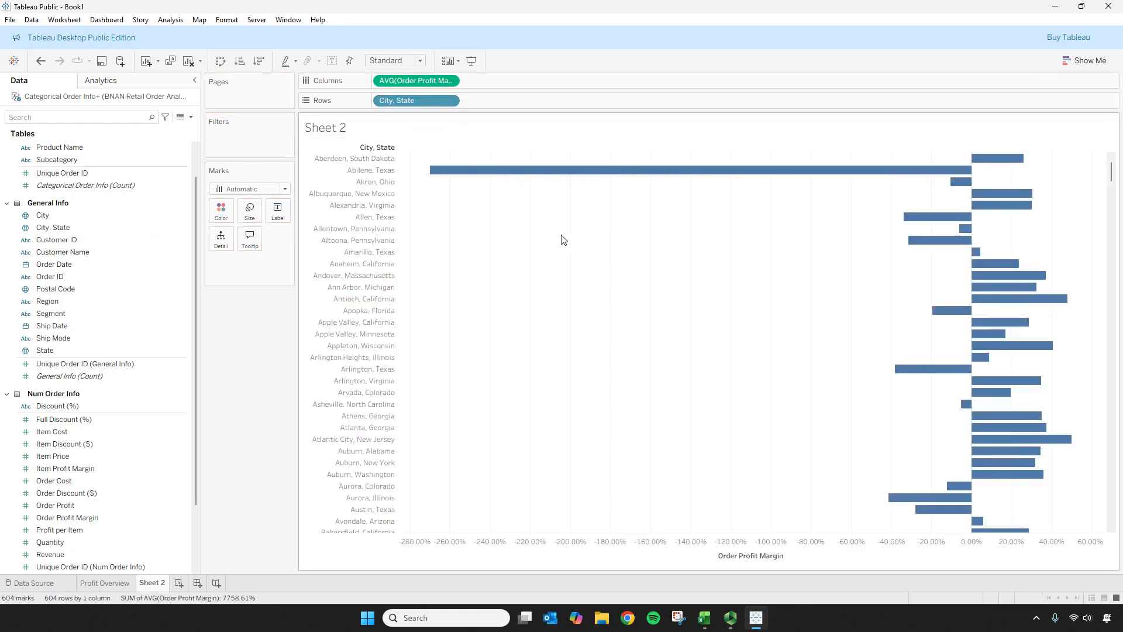
pyautogui.click(1081, 59)
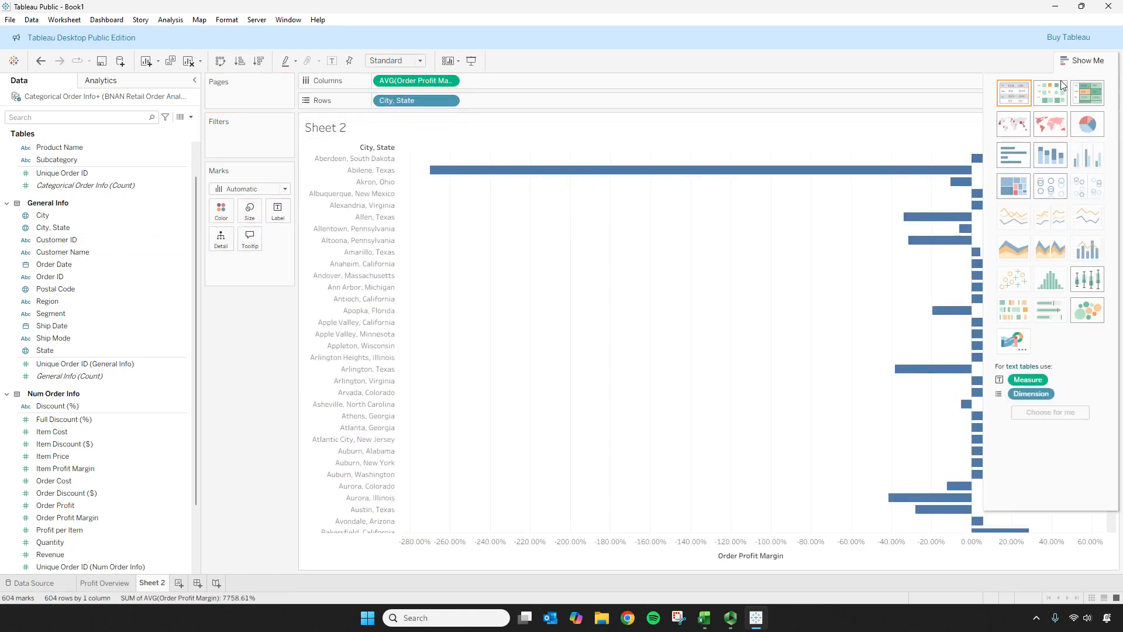
pyautogui.click(1020, 125)
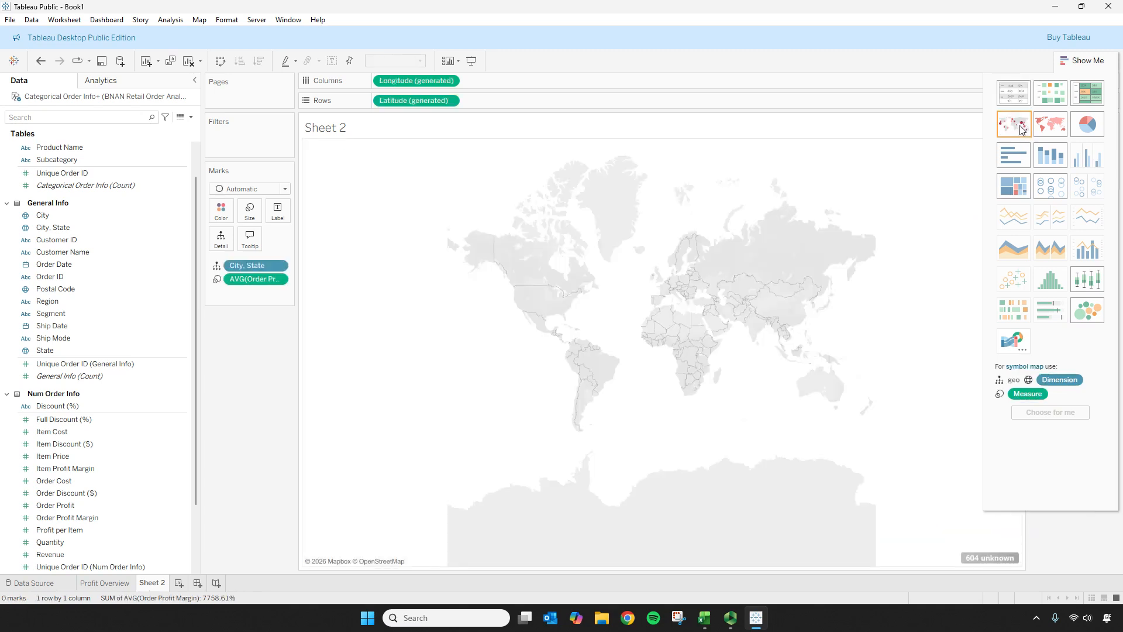
pyautogui.click(1082, 61)
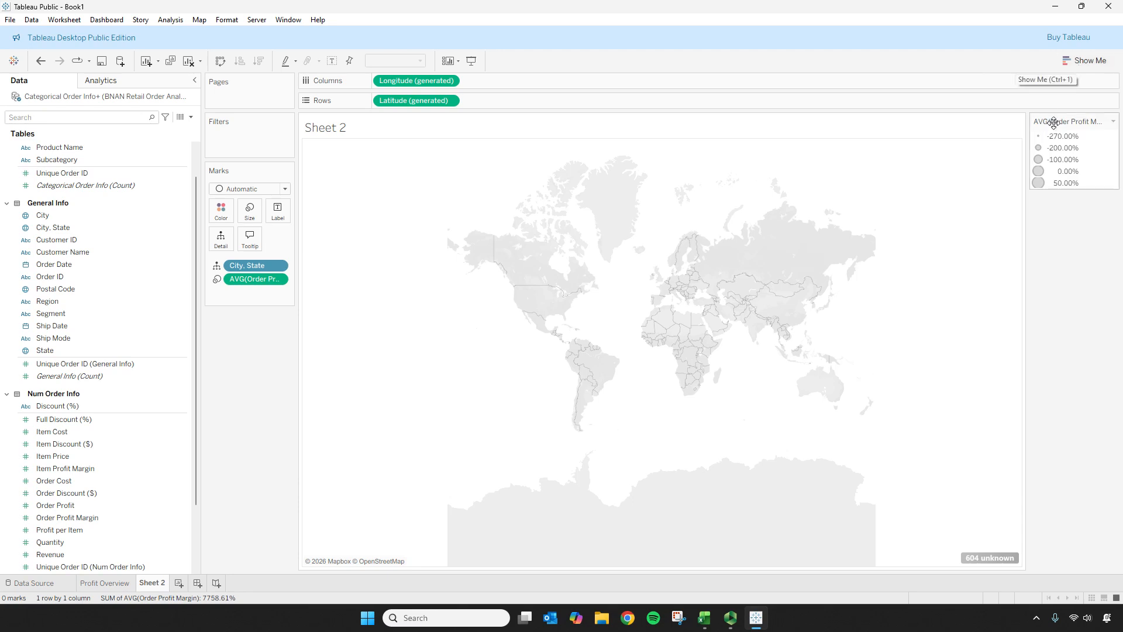
# Step: Try to resolve the map's unknown locations by taking State/Province from the State field, and leave the location editor
pyautogui.click(989, 559)
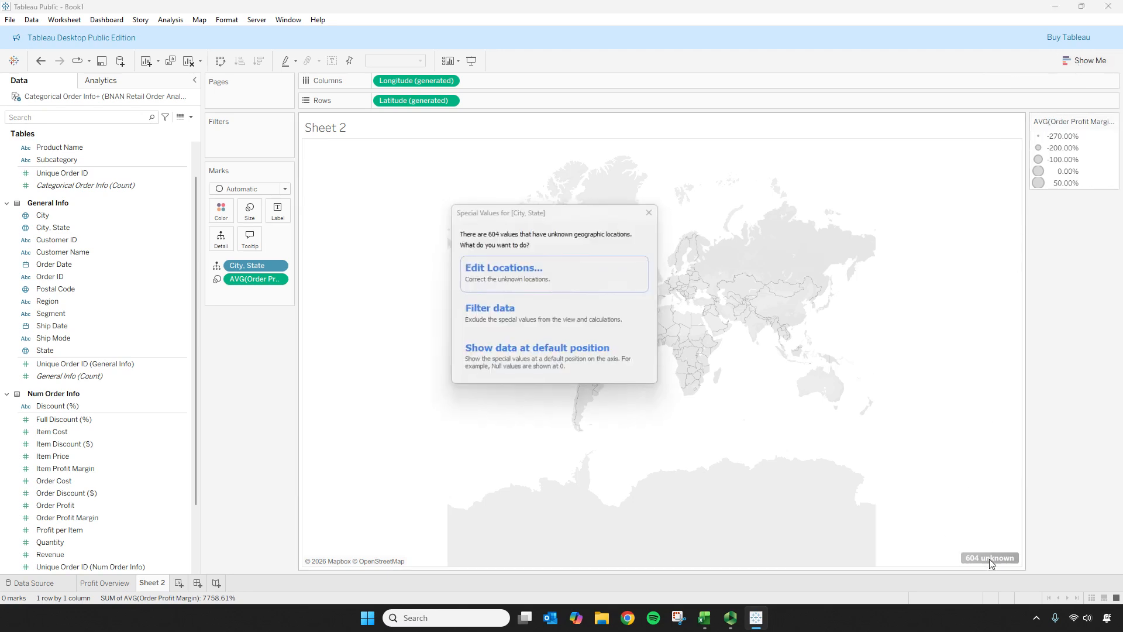
pyautogui.click(559, 292)
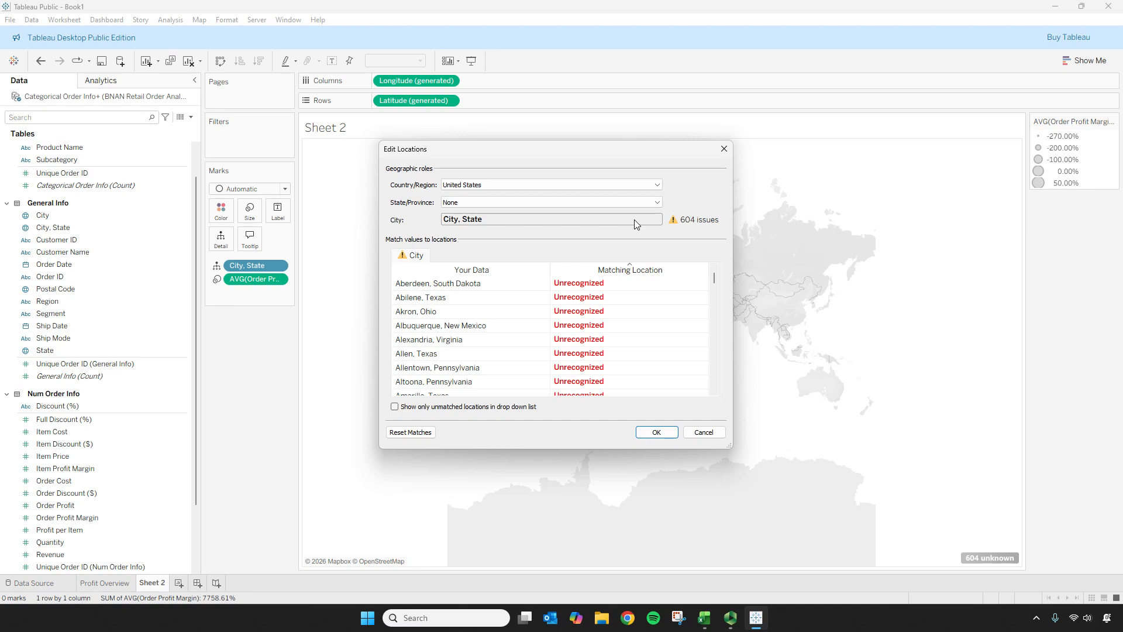
pyautogui.click(637, 204)
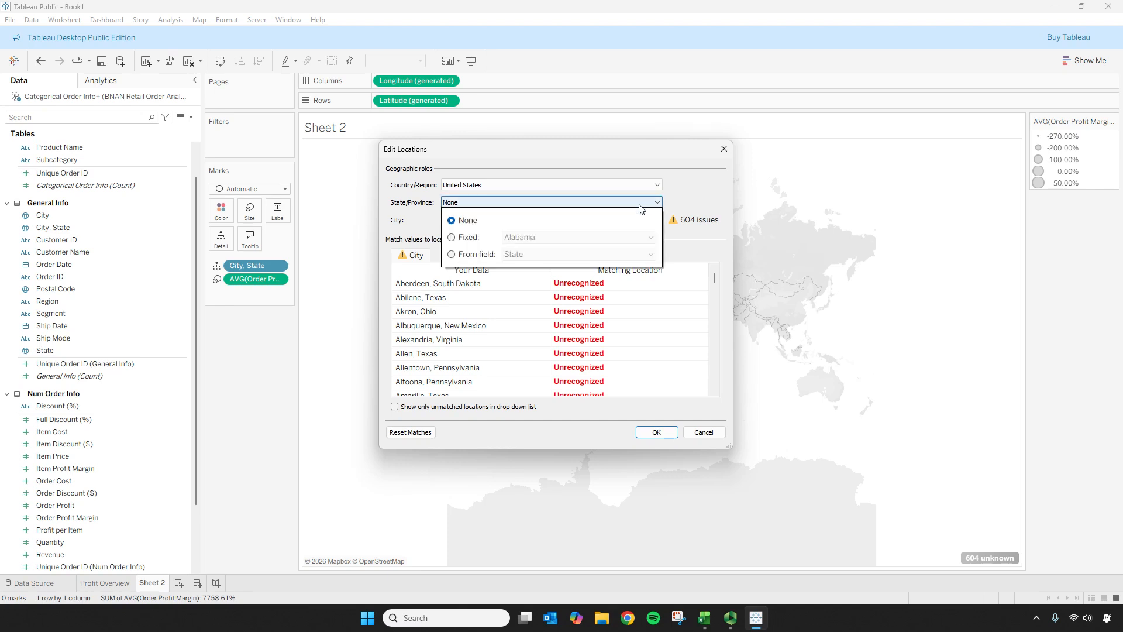
pyautogui.click(452, 254)
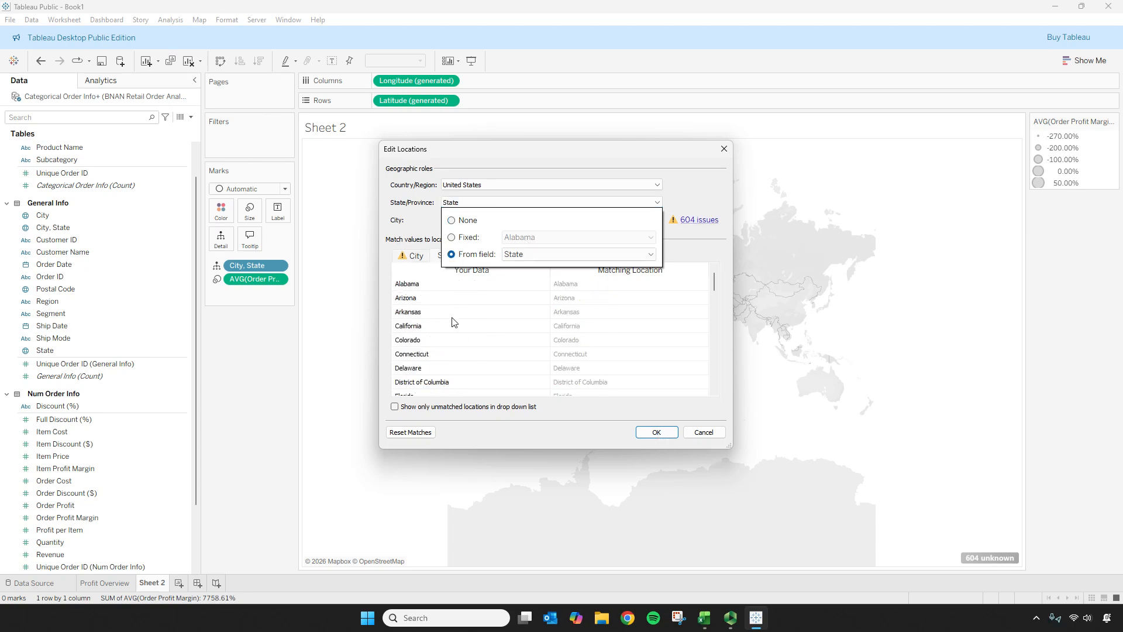
pyautogui.click(423, 259)
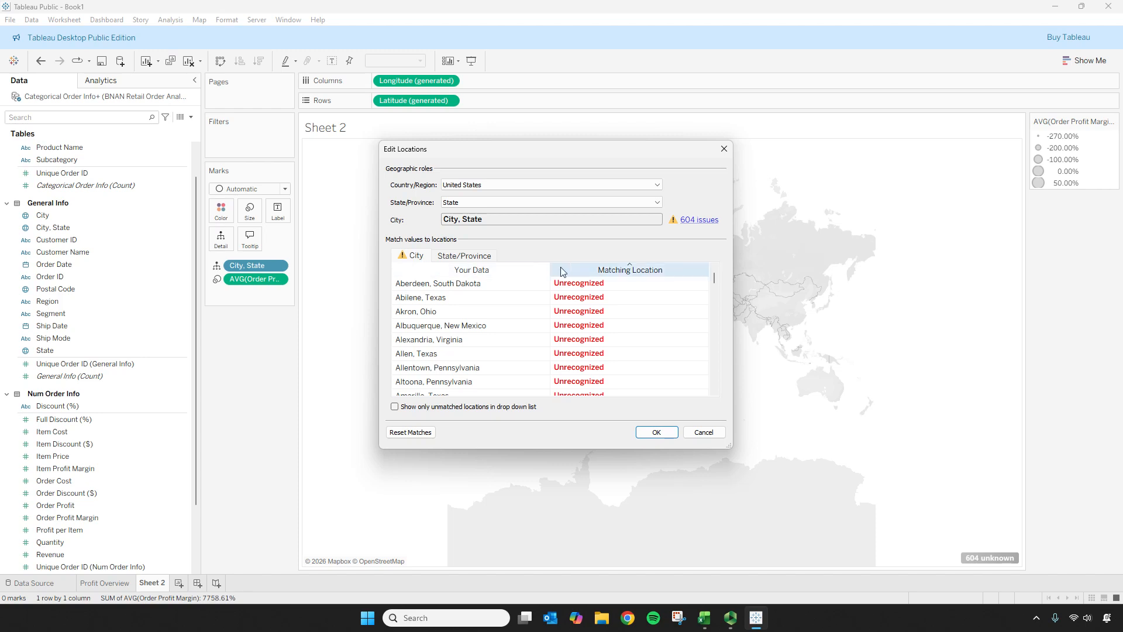
pyautogui.click(723, 149)
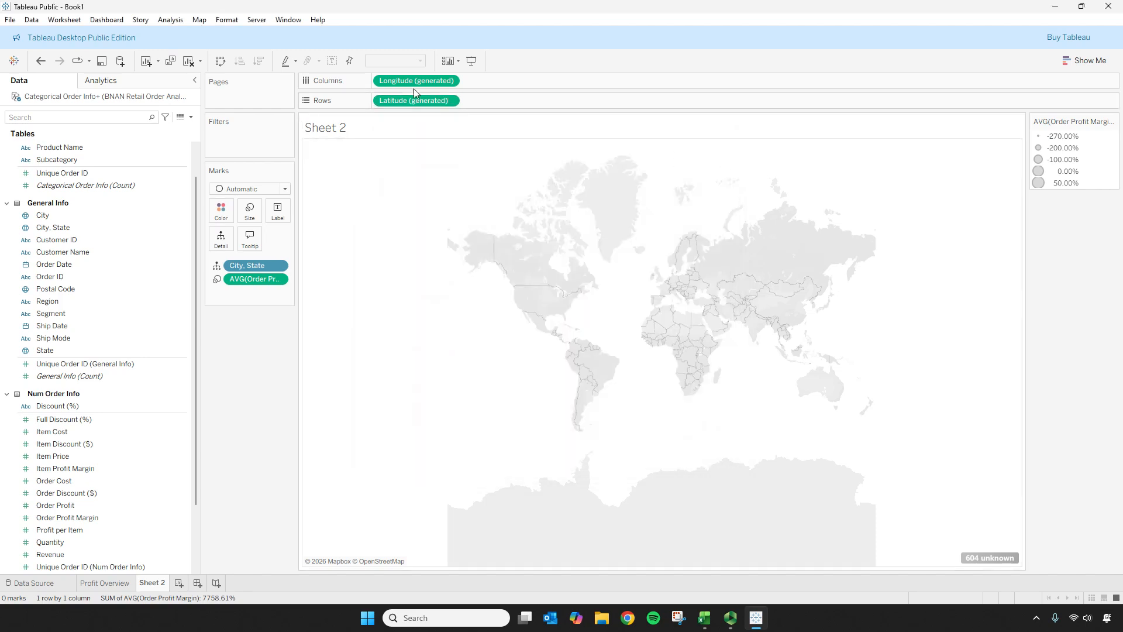
# Step: Remove the generated latitude and longitude, Order Profit Margin and City, State fields from the new worksheet
pyautogui.moveTo(271, 285); pyautogui.dragTo(267, 337)
pyautogui.moveTo(403, 101); pyautogui.dragTo(246, 363)
pyautogui.moveTo(403, 80); pyautogui.dragTo(248, 369)
pyautogui.moveTo(262, 274); pyautogui.dragTo(267, 369)
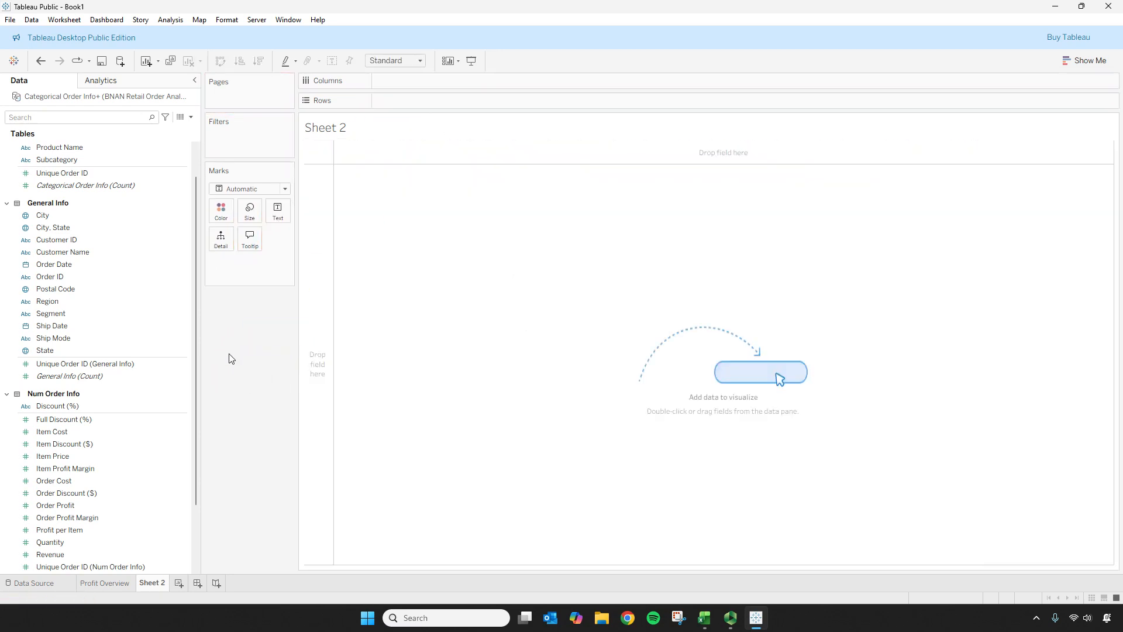
# Step: Put Order Profit Margin on Rows with State and City on Columns, and convert the chart to a symbol map
pyautogui.moveTo(98, 521); pyautogui.dragTo(444, 100)
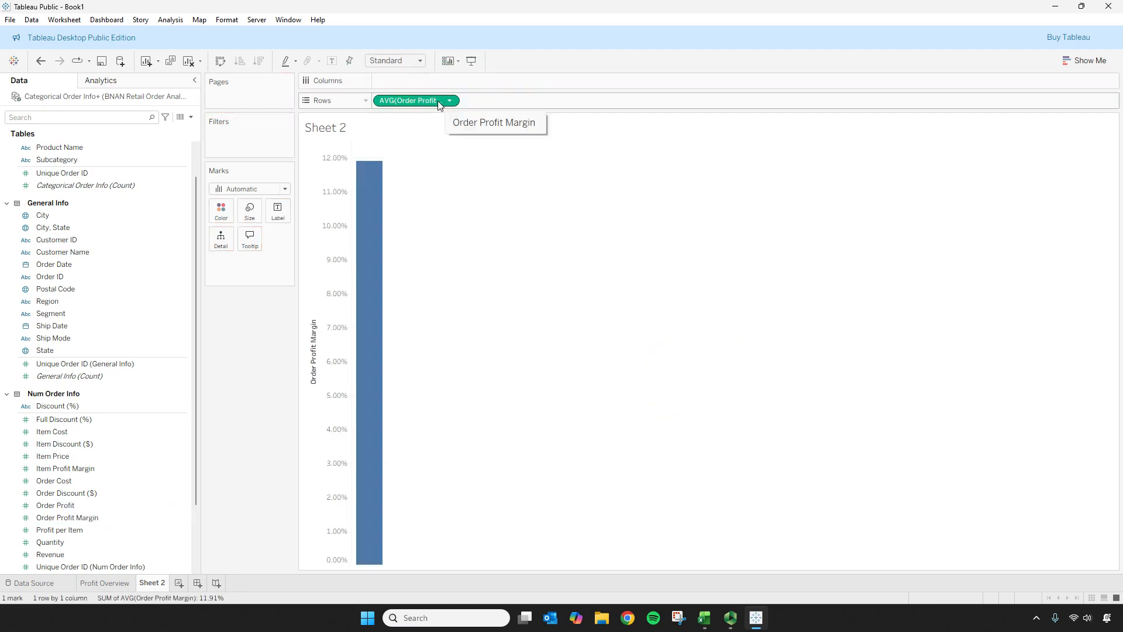
pyautogui.click(64, 215)
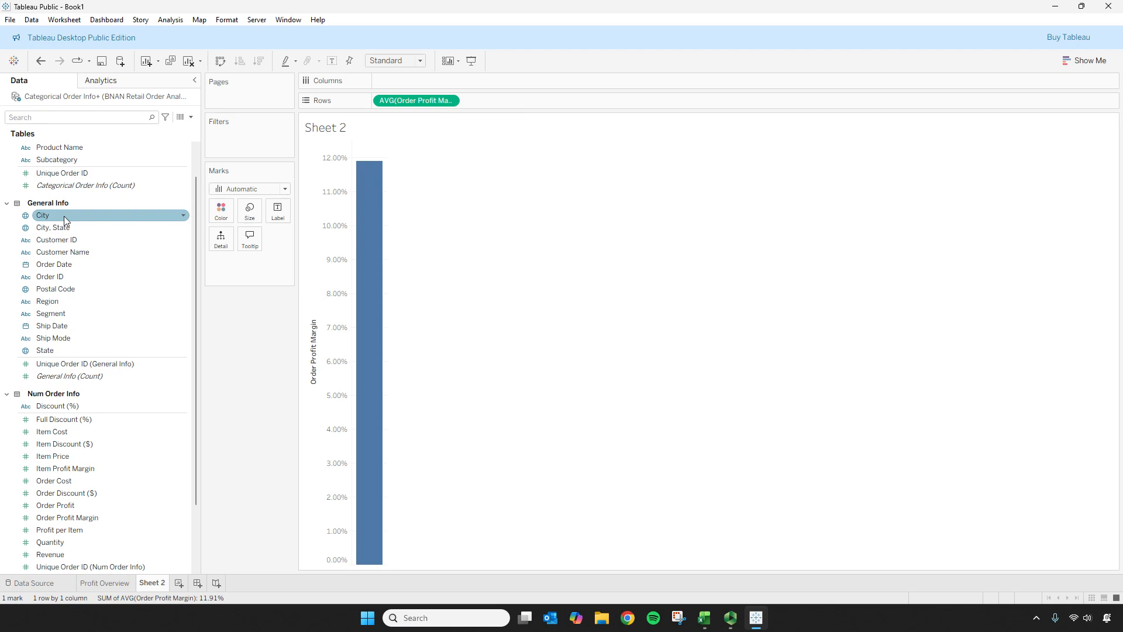
pyautogui.moveTo(65, 216)
pyautogui.mouseDown()
pyautogui.moveTo(391, 92)
pyautogui.moveTo(208, 139)
pyautogui.moveTo(65, 212)
pyautogui.moveTo(65, 342)
pyautogui.moveTo(412, 67)
pyautogui.moveTo(392, 75)
pyautogui.mouseUp()
pyautogui.moveTo(87, 216); pyautogui.dragTo(550, 85)
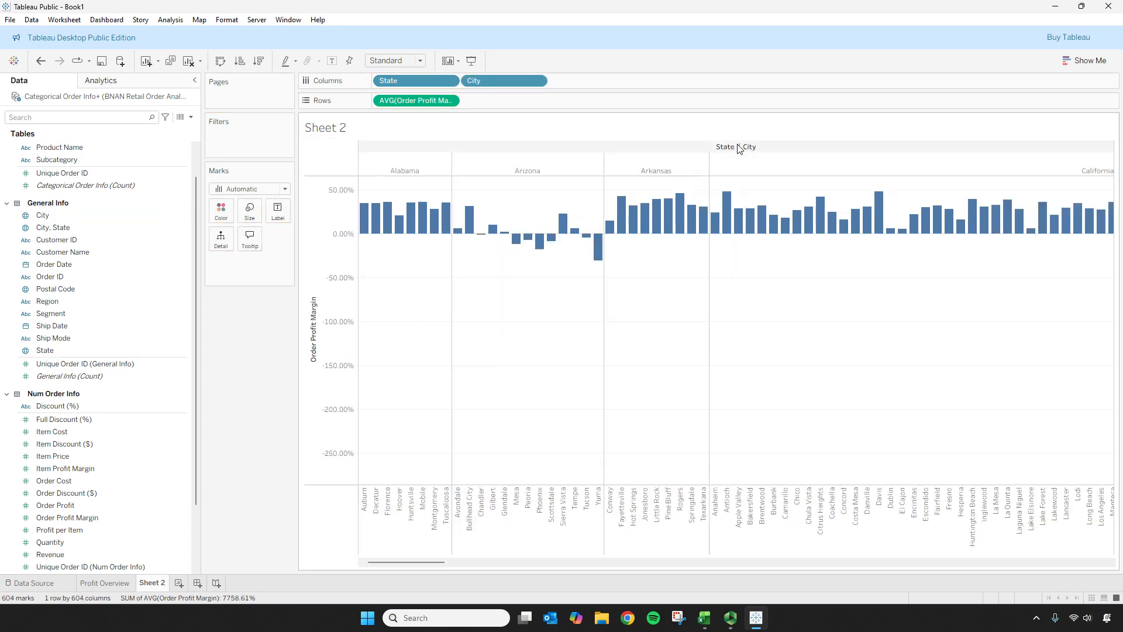
pyautogui.click(1080, 60)
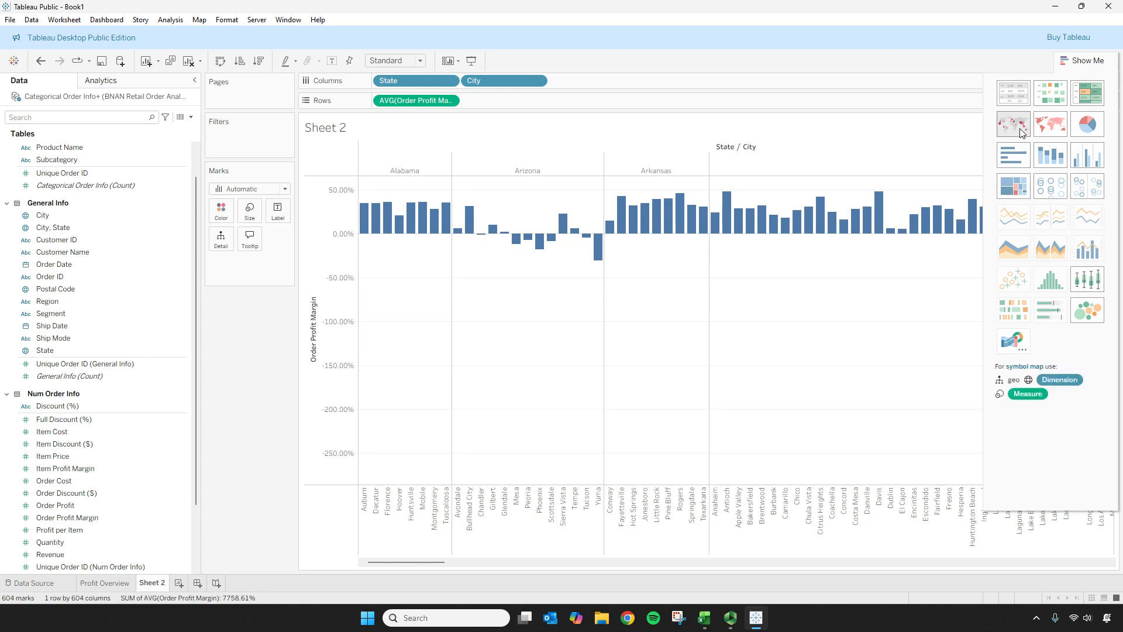
pyautogui.click(1015, 128)
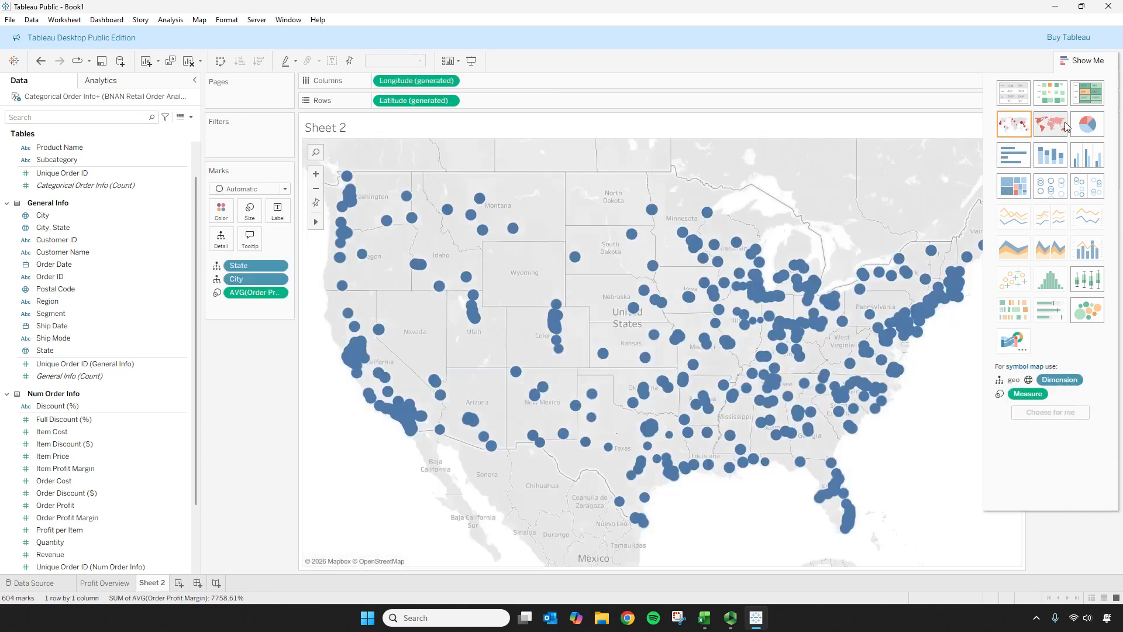
# Step: Color the map marks by average Order Profit Margin
pyautogui.click(1089, 63)
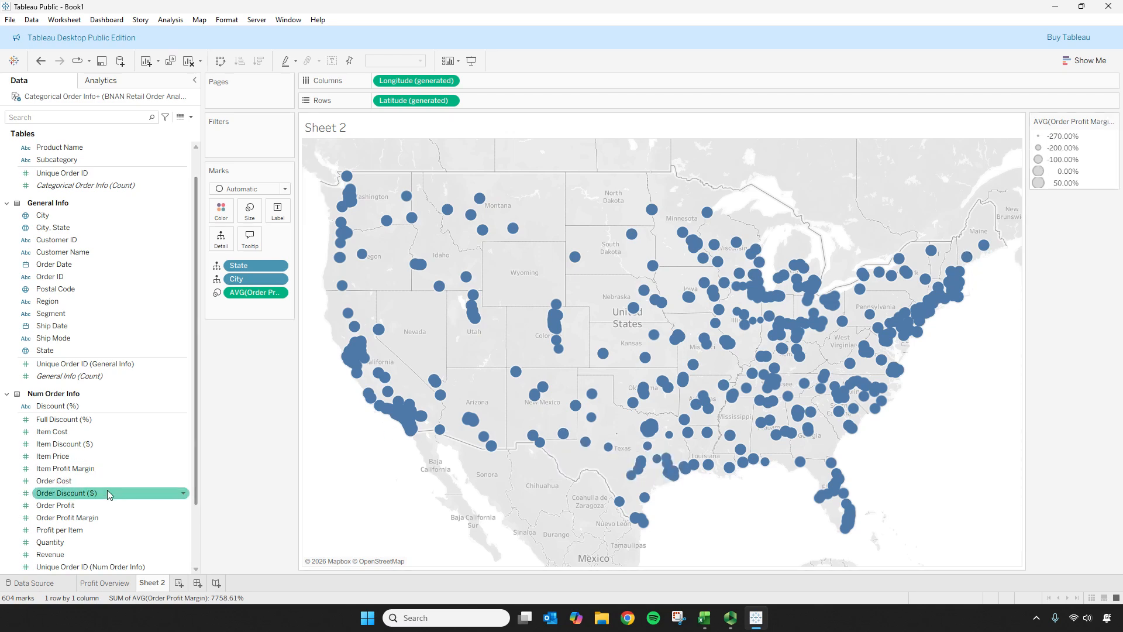
pyautogui.click(89, 506)
pyautogui.moveTo(81, 514); pyautogui.dragTo(214, 212)
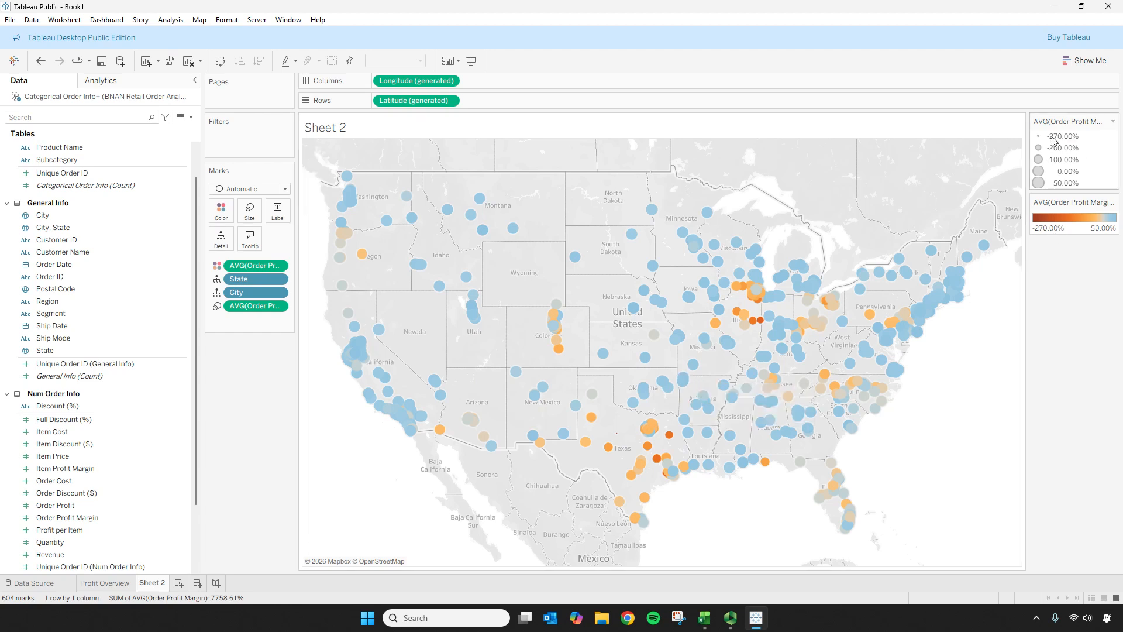
# Step: Edit the Order Profit Margin mark sizes so the range starts at -0.5, and apply the change
pyautogui.click(1113, 121)
pyautogui.click(1104, 136)
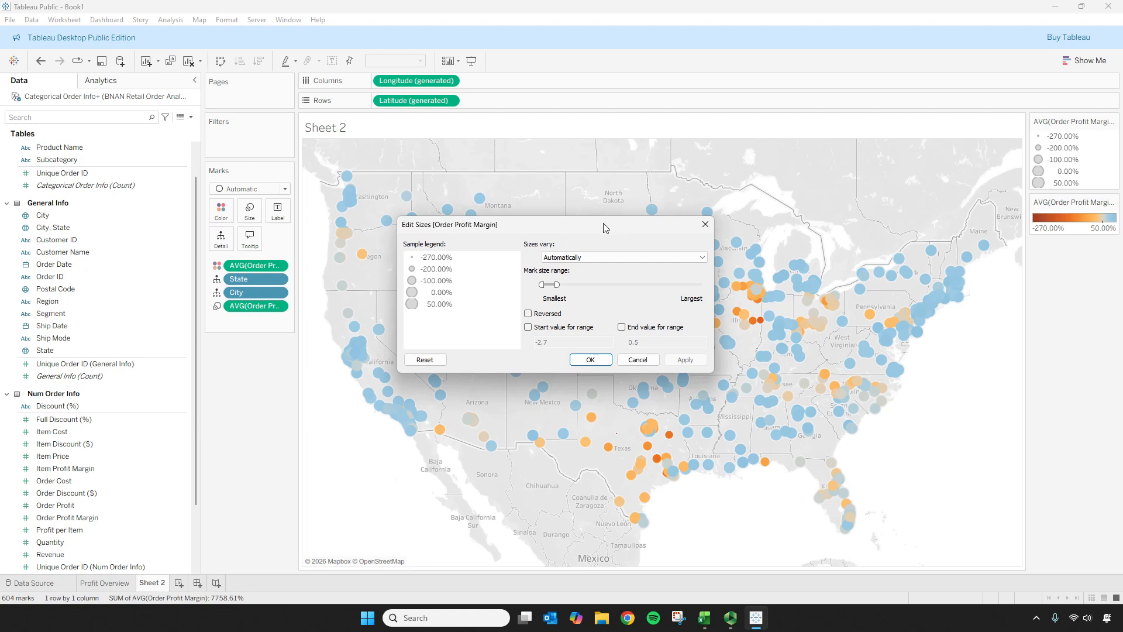
pyautogui.moveTo(637, 225); pyautogui.dragTo(628, 79)
pyautogui.click(536, 178)
pyautogui.moveTo(566, 193); pyautogui.dragTo(543, 194)
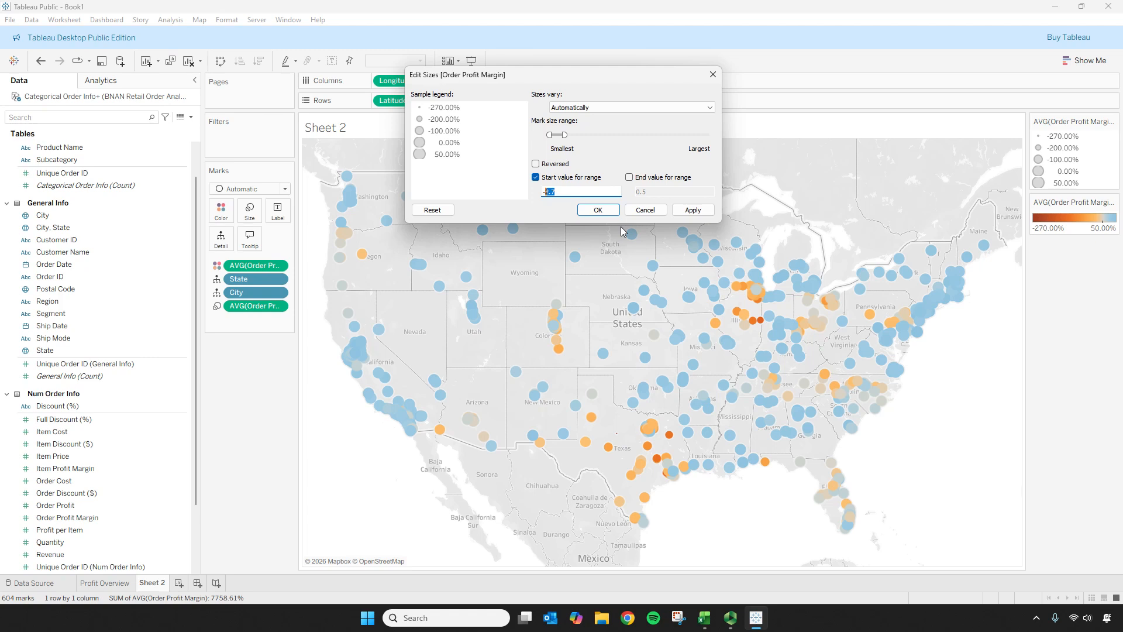
pyautogui.write('-')
pyautogui.write('-05')
pyautogui.press('BackSpace')
pyautogui.press('BackSpace')
pyautogui.press('BackSpace')
pyautogui.press('BackSpace')
pyautogui.write('-0.5')
pyautogui.hotkey('shift', 'Tab')
pyautogui.click(683, 210)
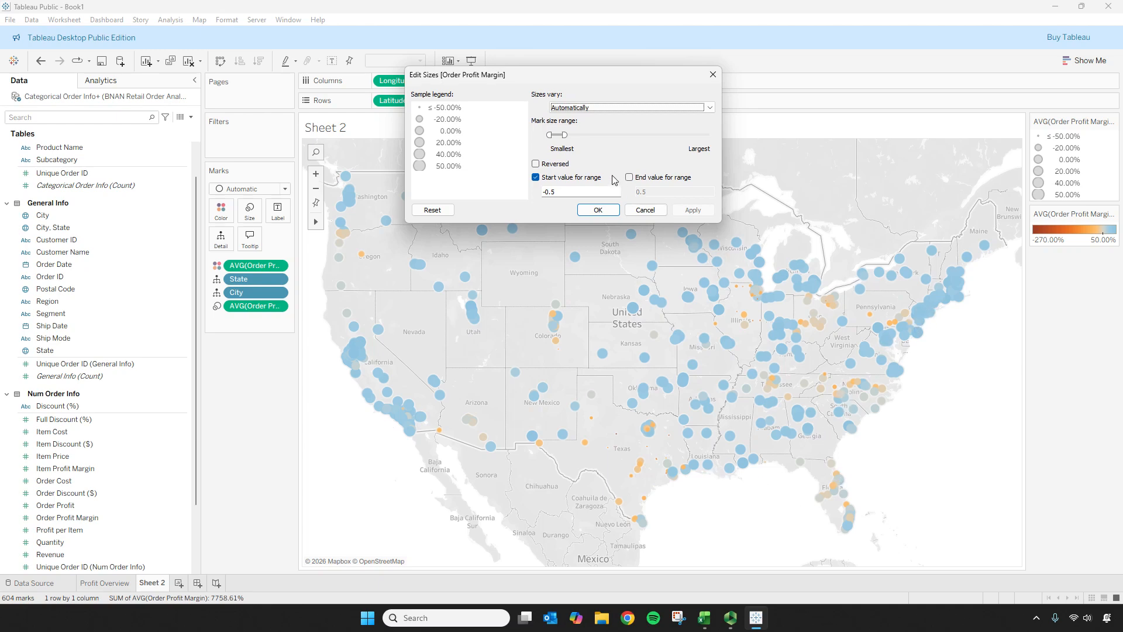
# Step: Try a slightly smaller maximum mark size and apply it to the map
pyautogui.click(562, 135)
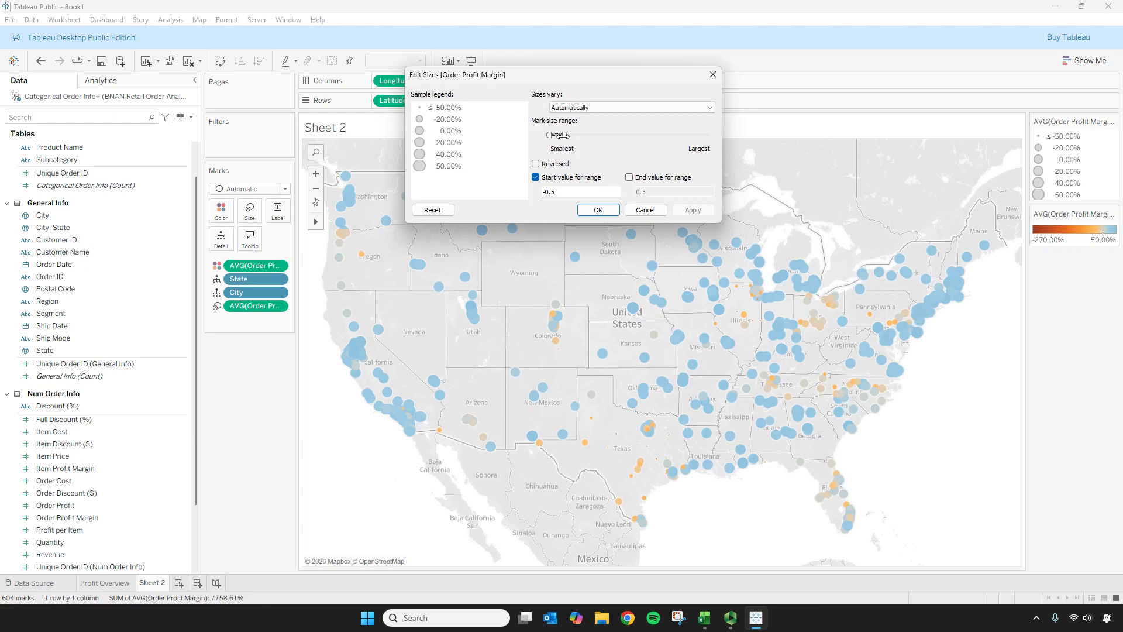
pyautogui.moveTo(563, 136); pyautogui.dragTo(558, 135)
pyautogui.click(690, 212)
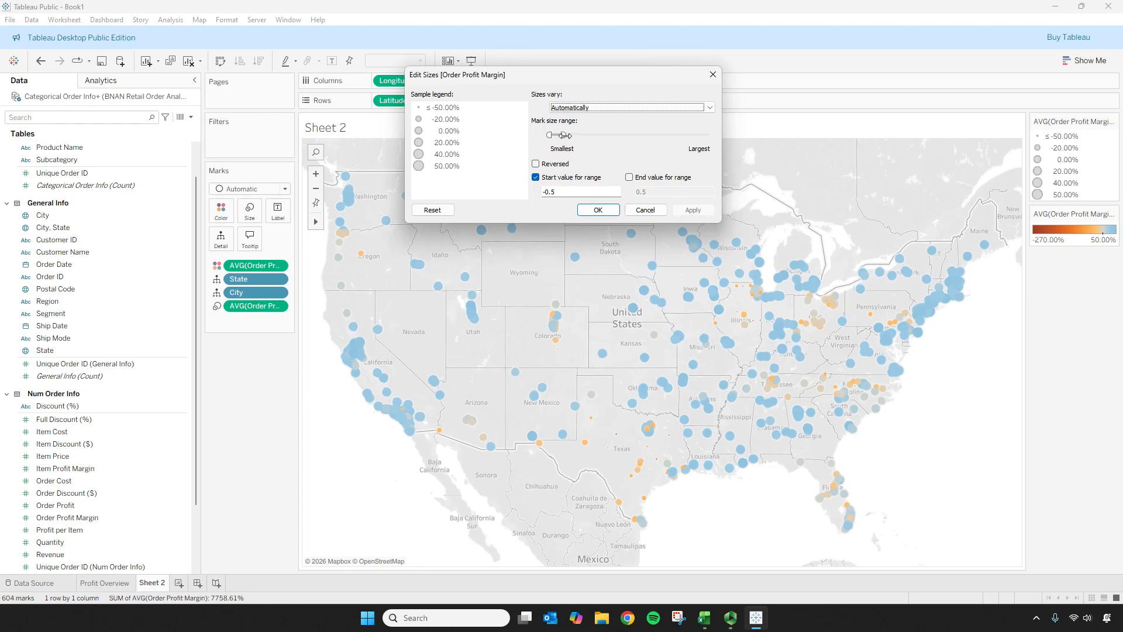
# Step: Enable an end value for the mark size range, try 1, and settle on 0.75
pyautogui.click(630, 177)
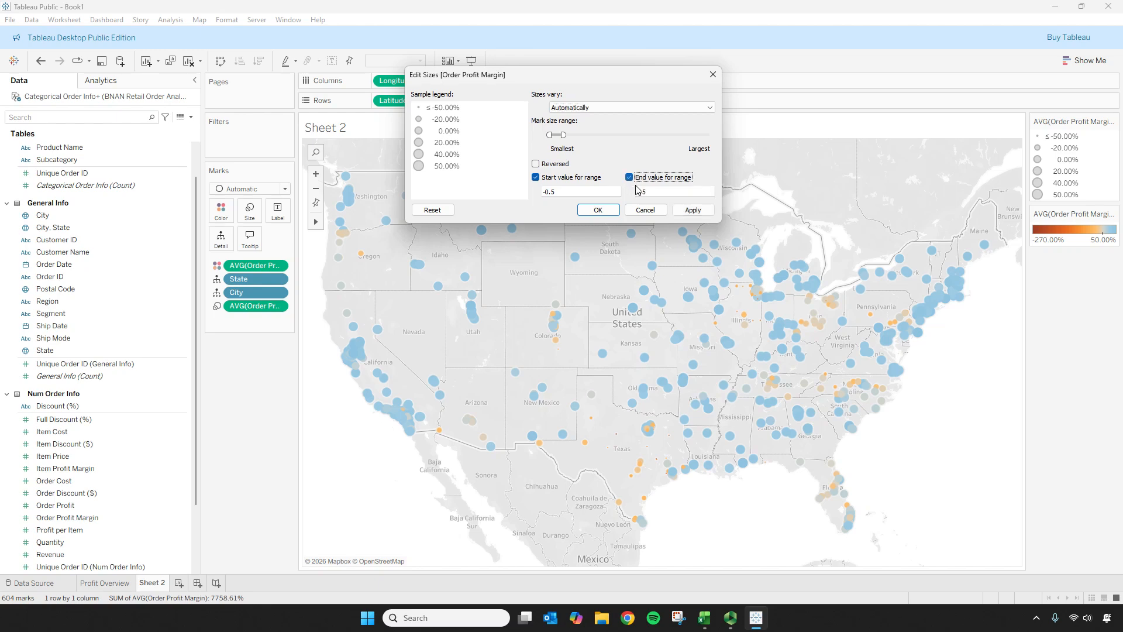
pyautogui.doubleClick(657, 192)
pyautogui.write('1')
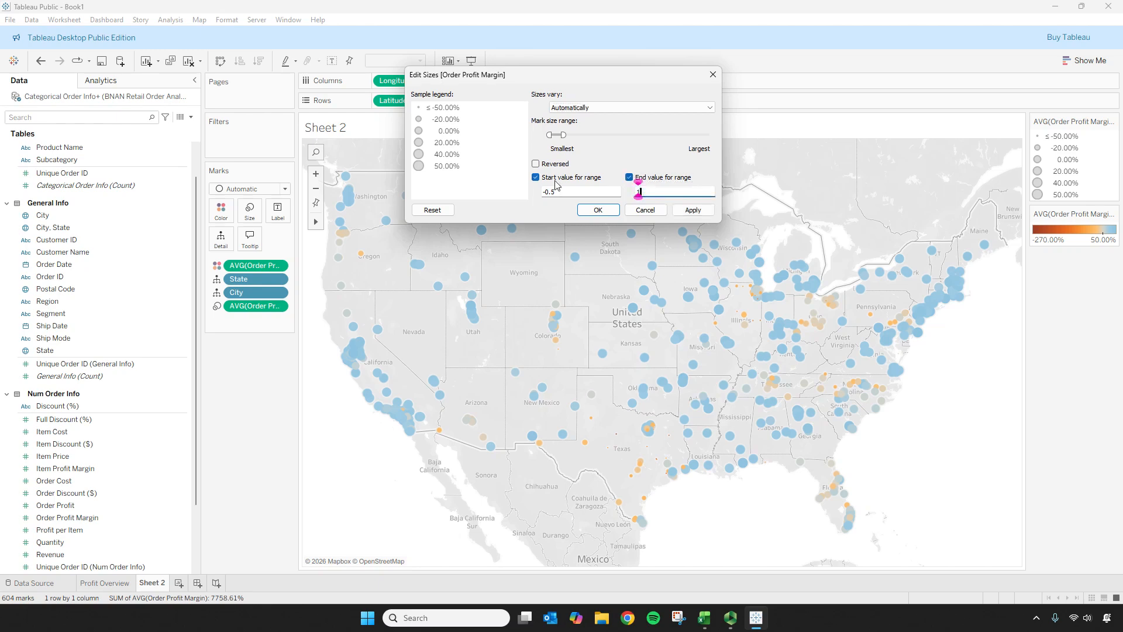
pyautogui.click(697, 212)
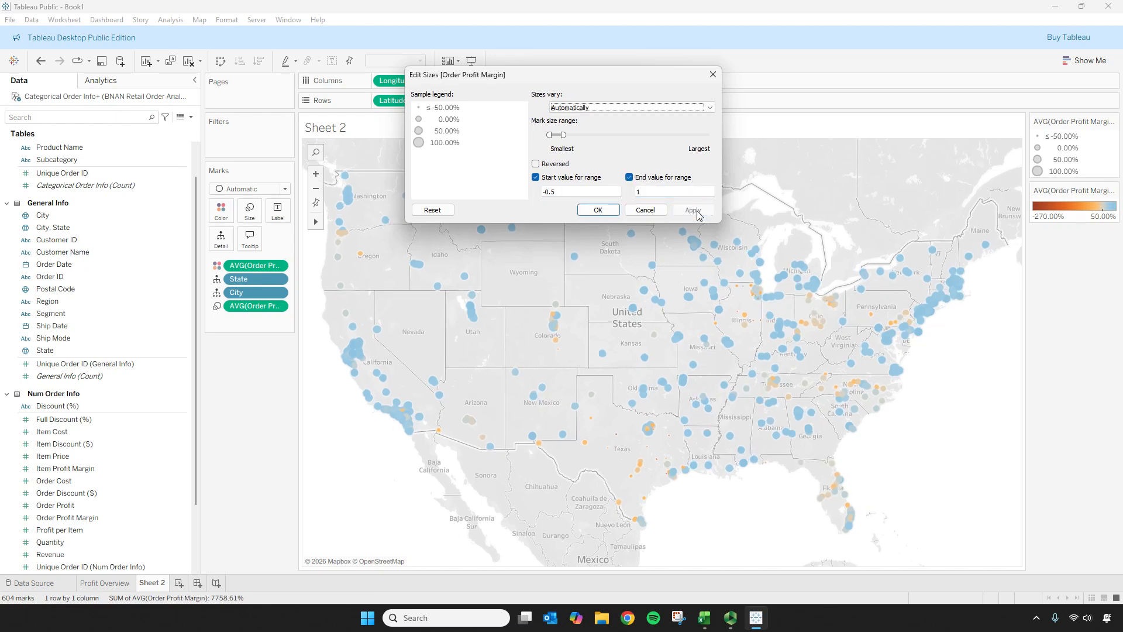
pyautogui.doubleClick(672, 191)
pyautogui.write('0.75')
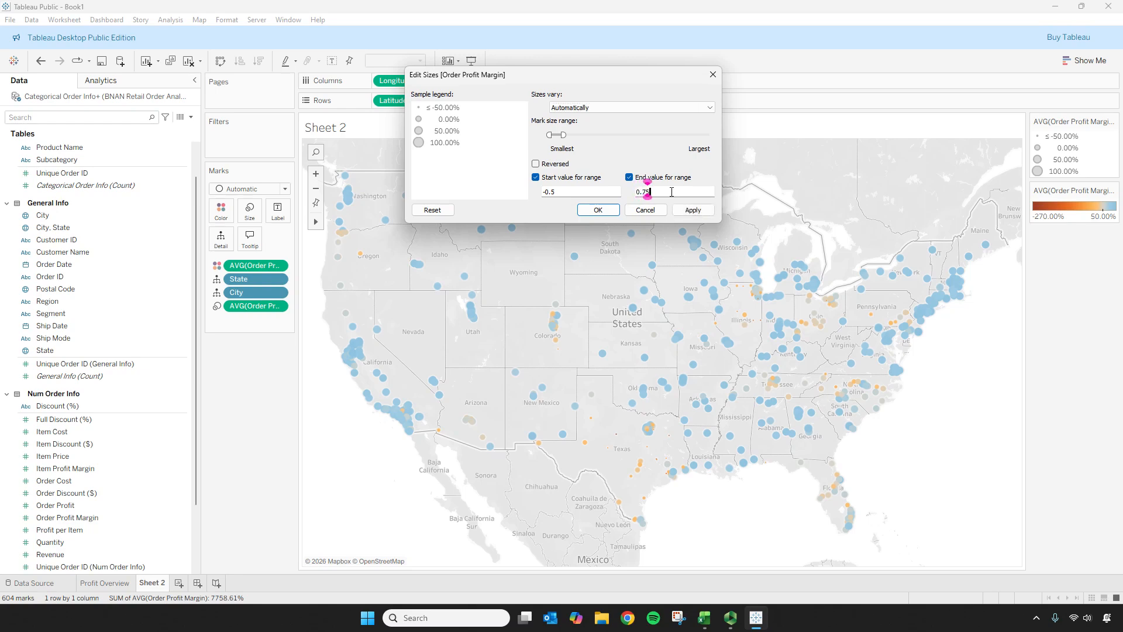
pyautogui.press('Tab')
pyautogui.click(692, 210)
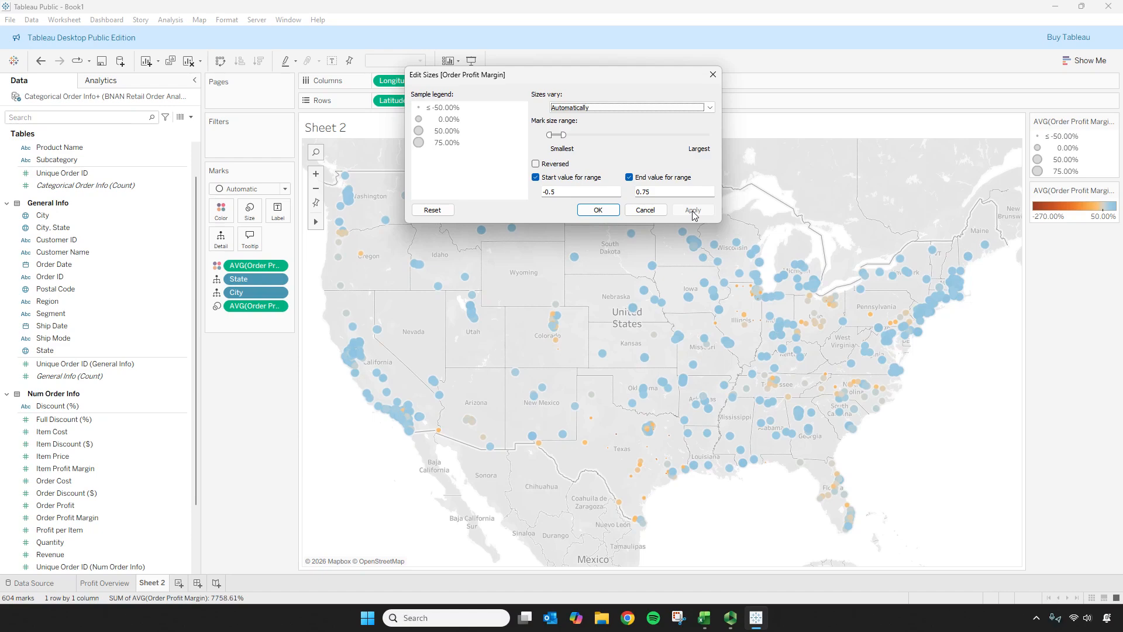
# Step: Make the mark sizes vary by range and slightly enlarge the maximum mark size
pyautogui.click(635, 108)
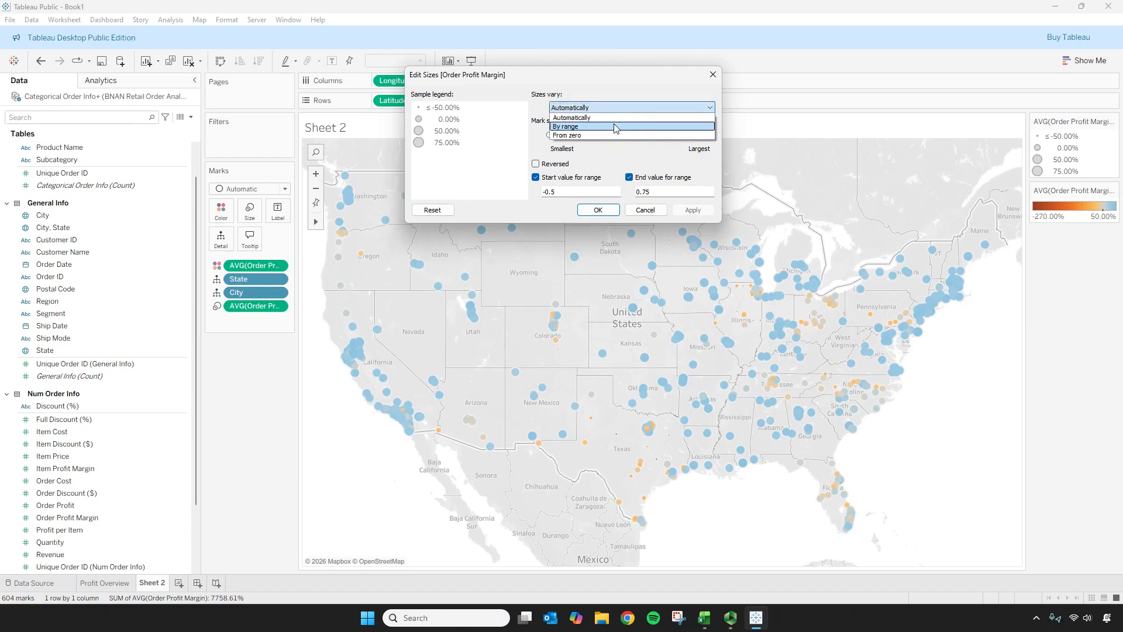
pyautogui.click(614, 126)
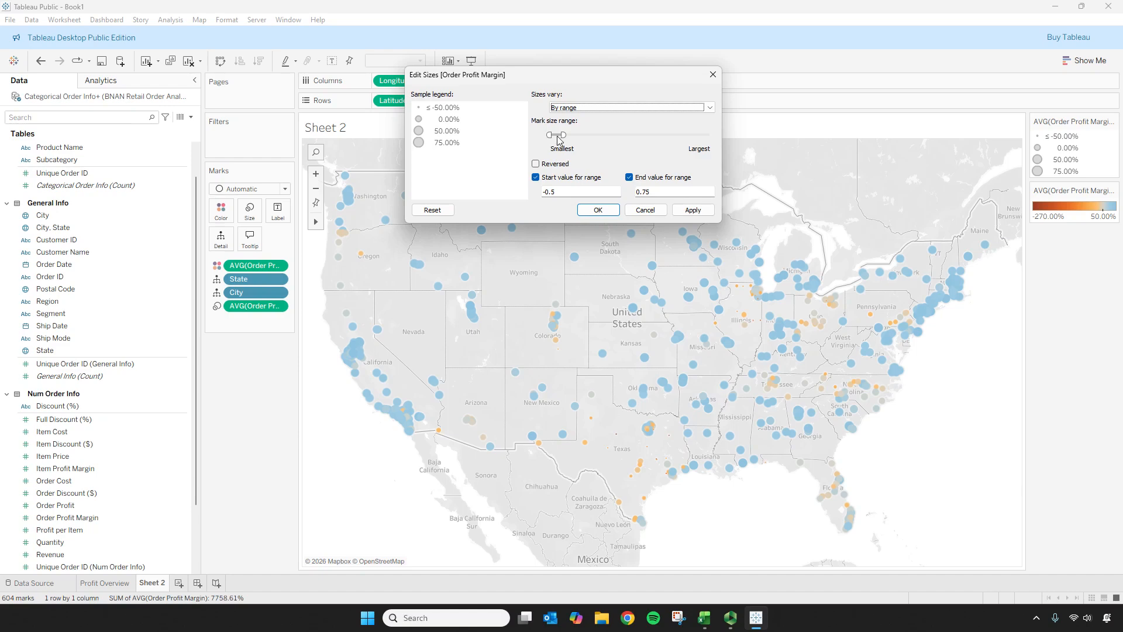
pyautogui.moveTo(563, 135); pyautogui.dragTo(566, 135)
pyautogui.click(691, 210)
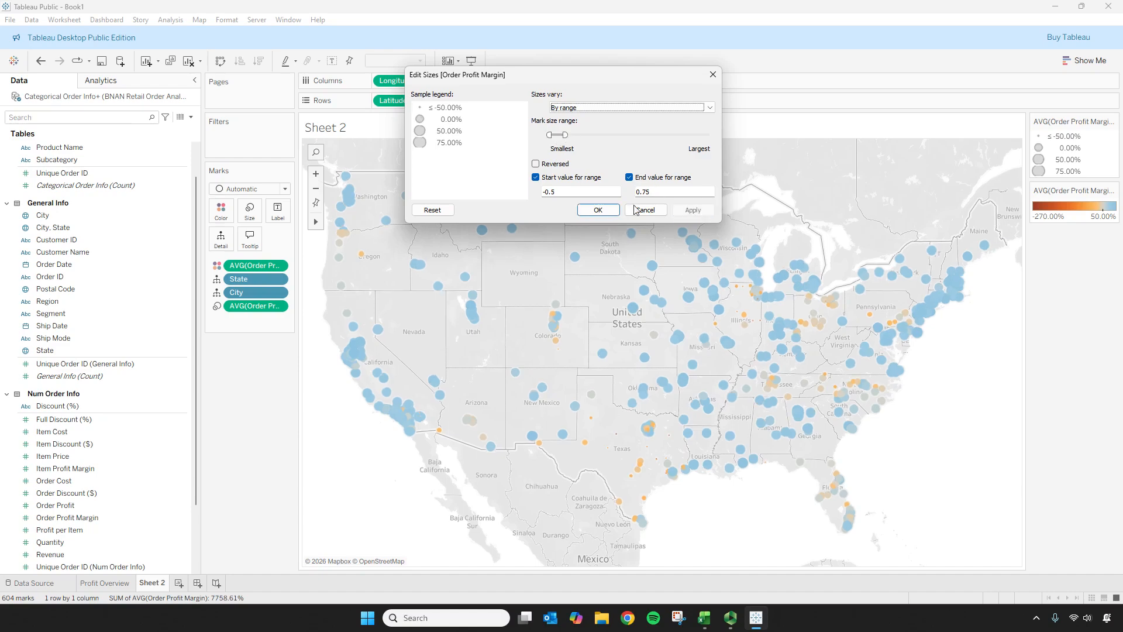
# Step: Set the size range's start value to -0.75, enlarge the maximum mark size slightly, and accept the size settings
pyautogui.click(552, 192)
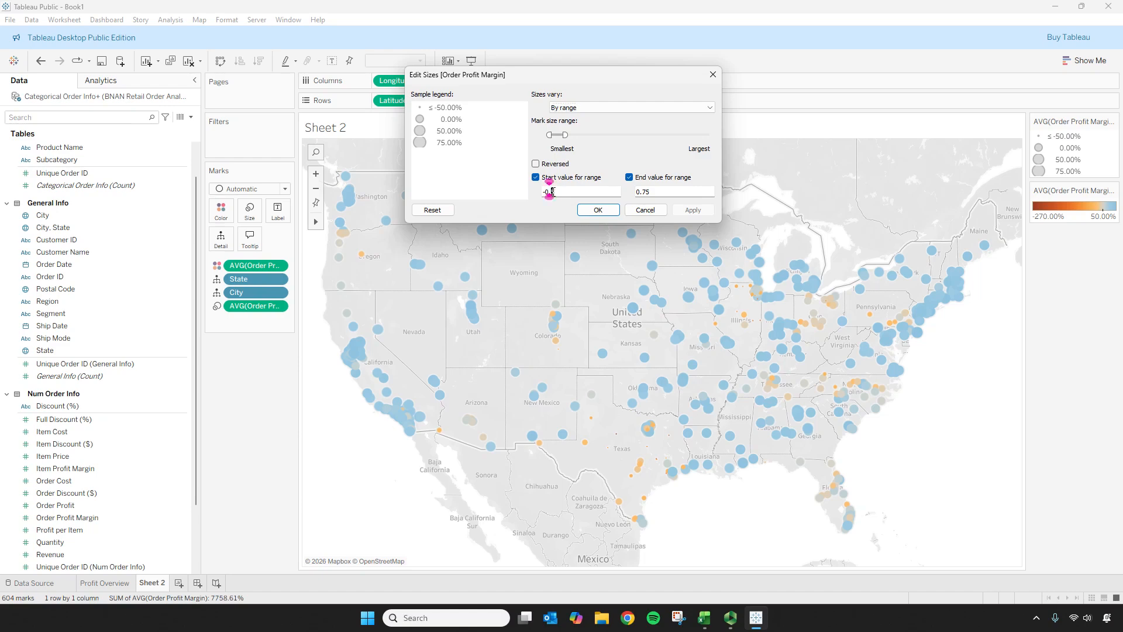
pyautogui.write('75')
pyautogui.click(692, 210)
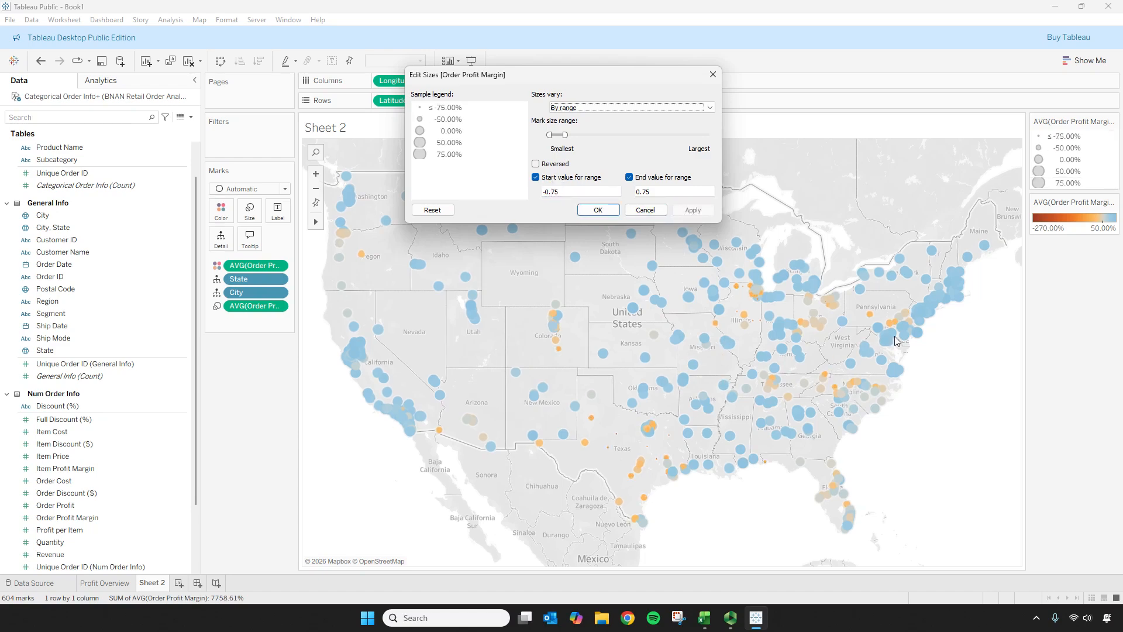
pyautogui.moveTo(567, 135); pyautogui.dragTo(568, 135)
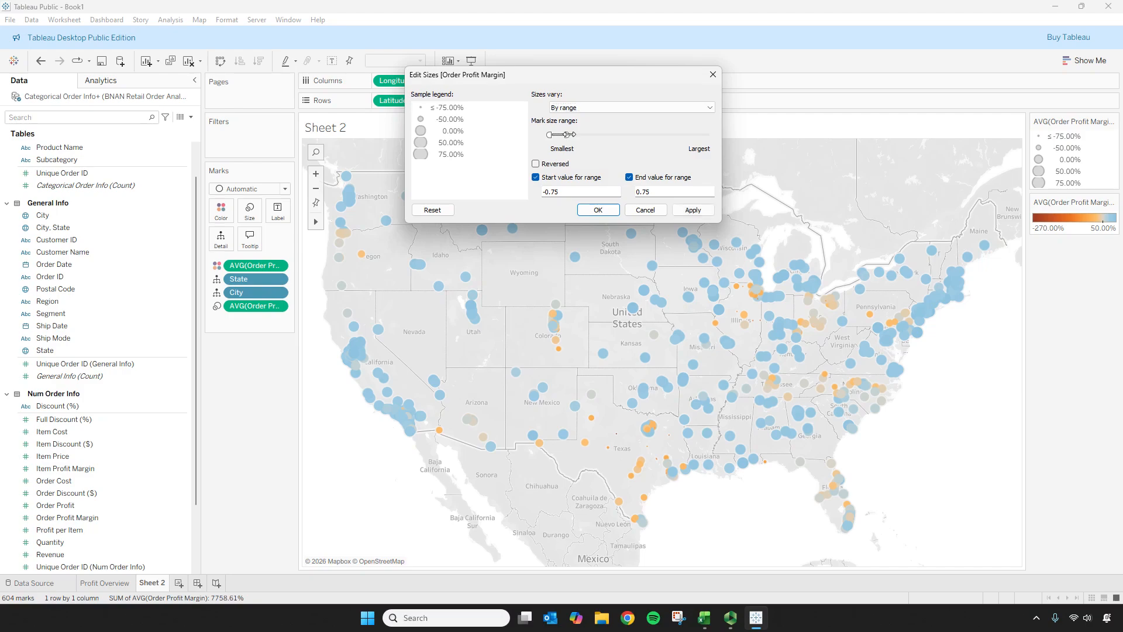
pyautogui.click(690, 212)
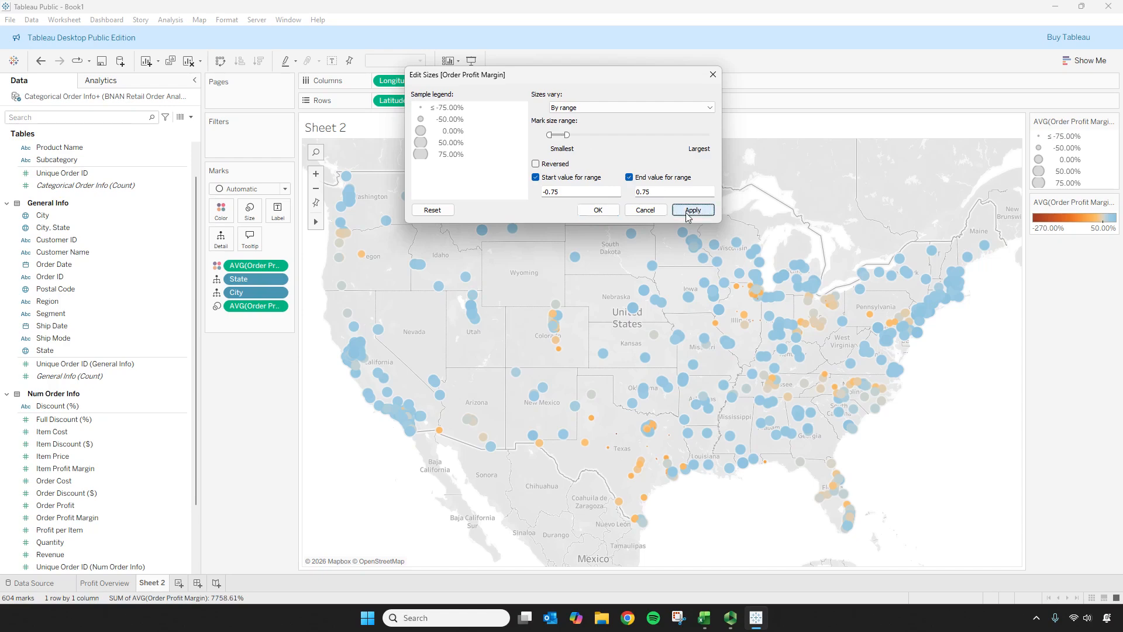
pyautogui.click(602, 209)
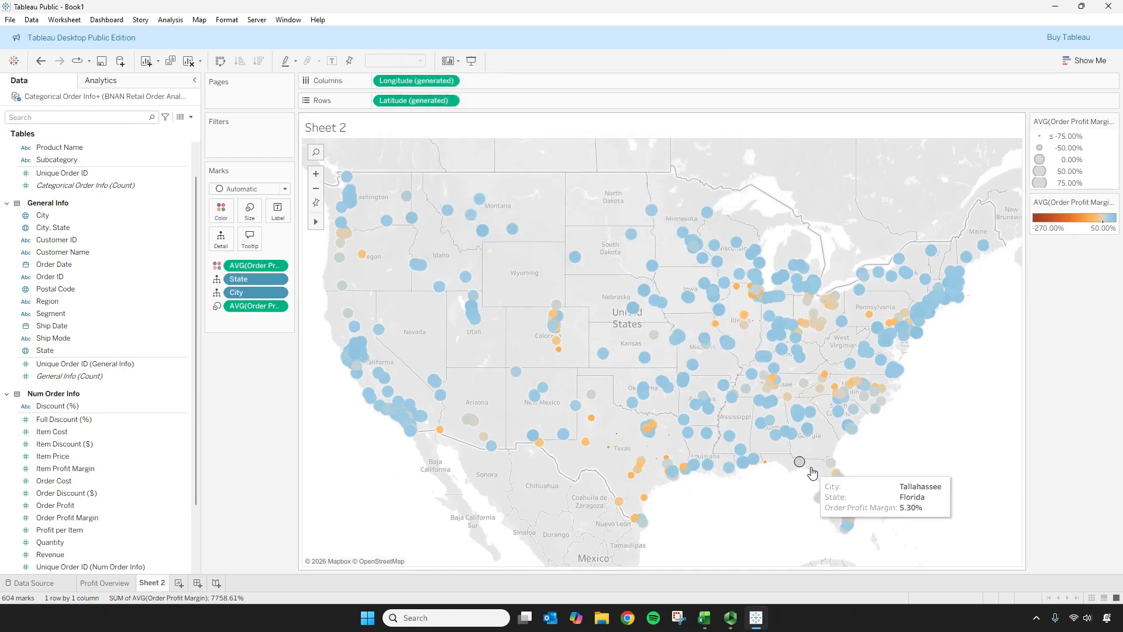
# Step: Rename the map worksheet as Profit Margin by State
pyautogui.rightClick(150, 583)
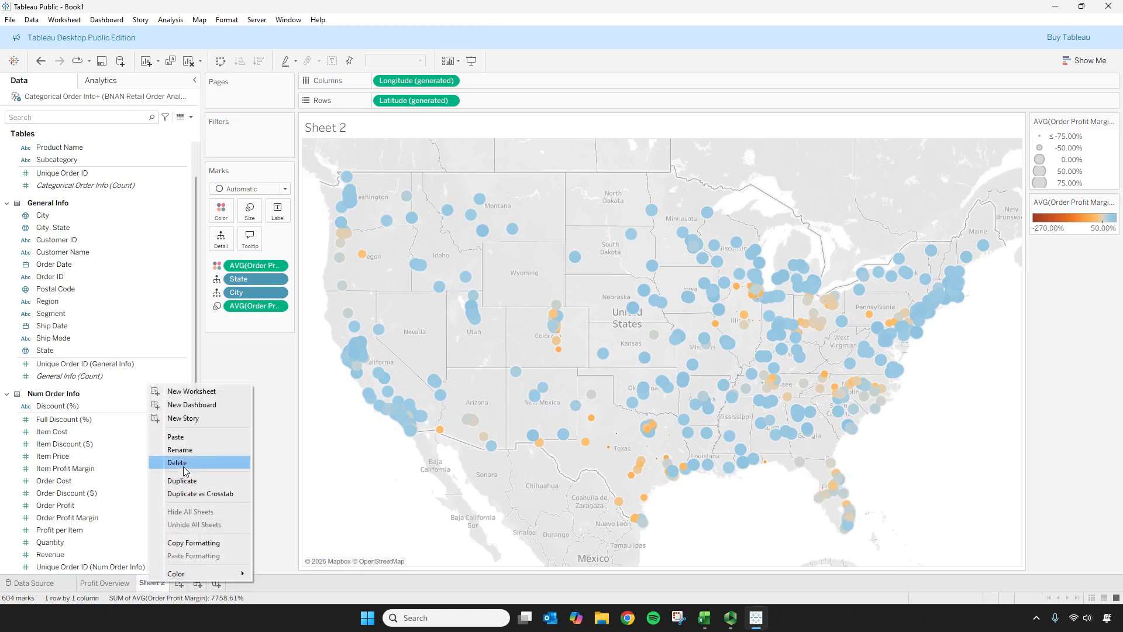
pyautogui.click(196, 450)
pyautogui.write('Prof')
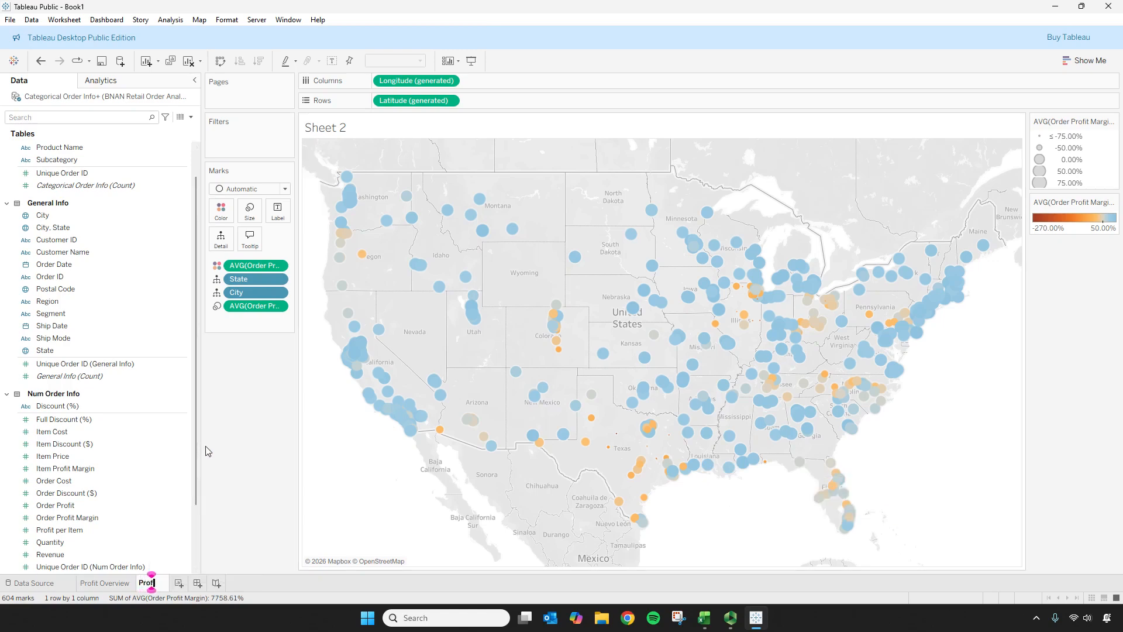
pyautogui.write('it Margin b')
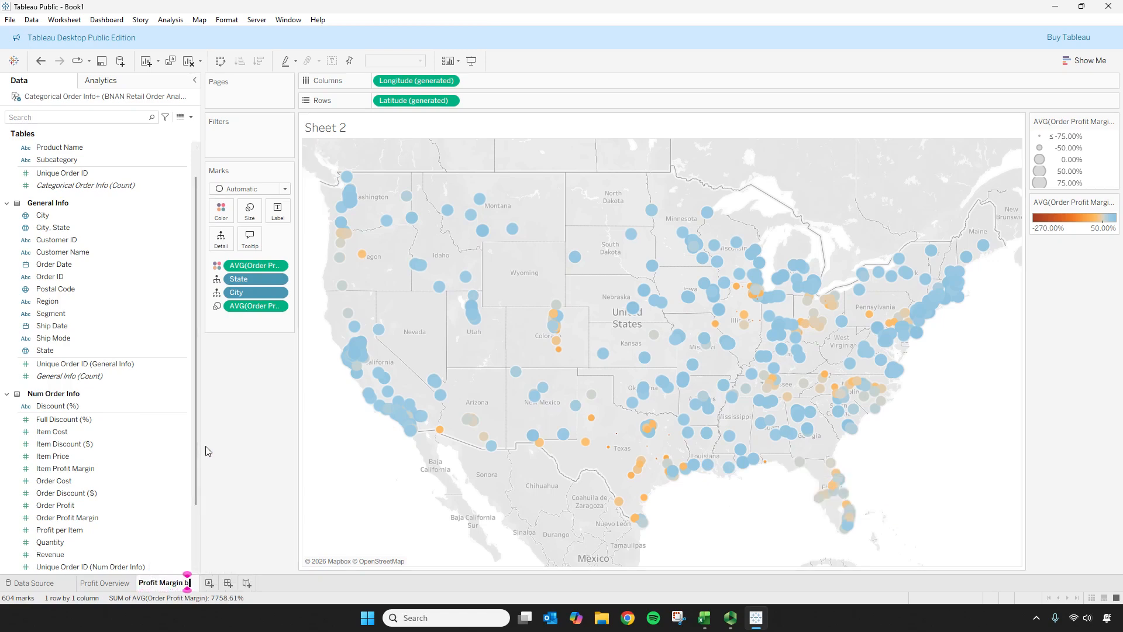
pyautogui.write('y State')
pyautogui.press('Return')
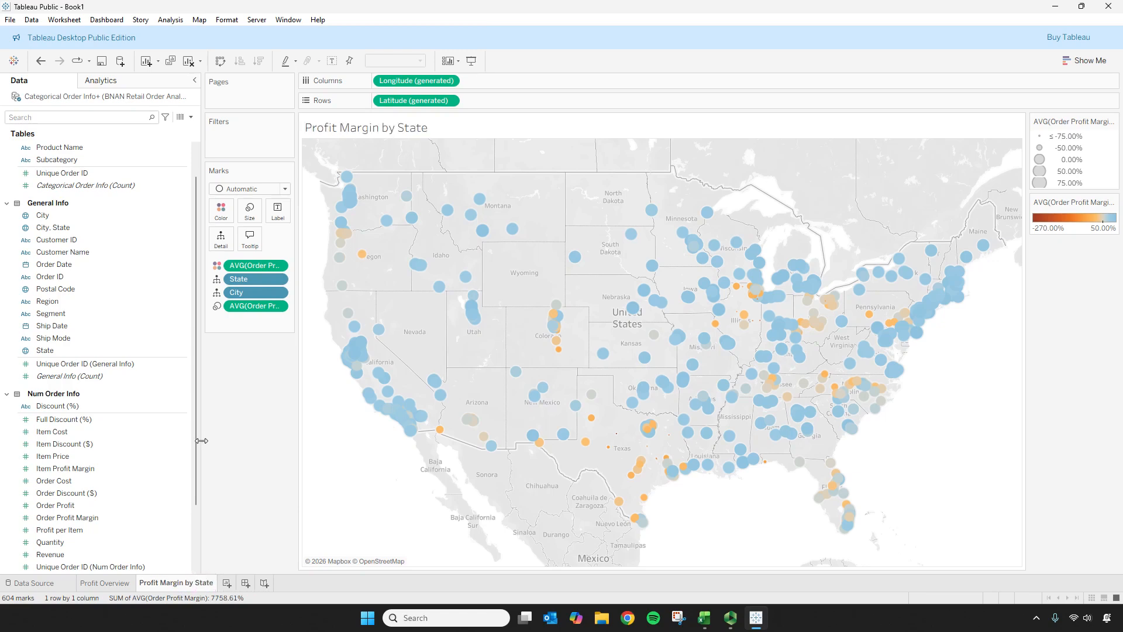
# Step: Create a new worksheet and chart average Order Profit Margin on Rows by Category on Columns
pyautogui.click(227, 584)
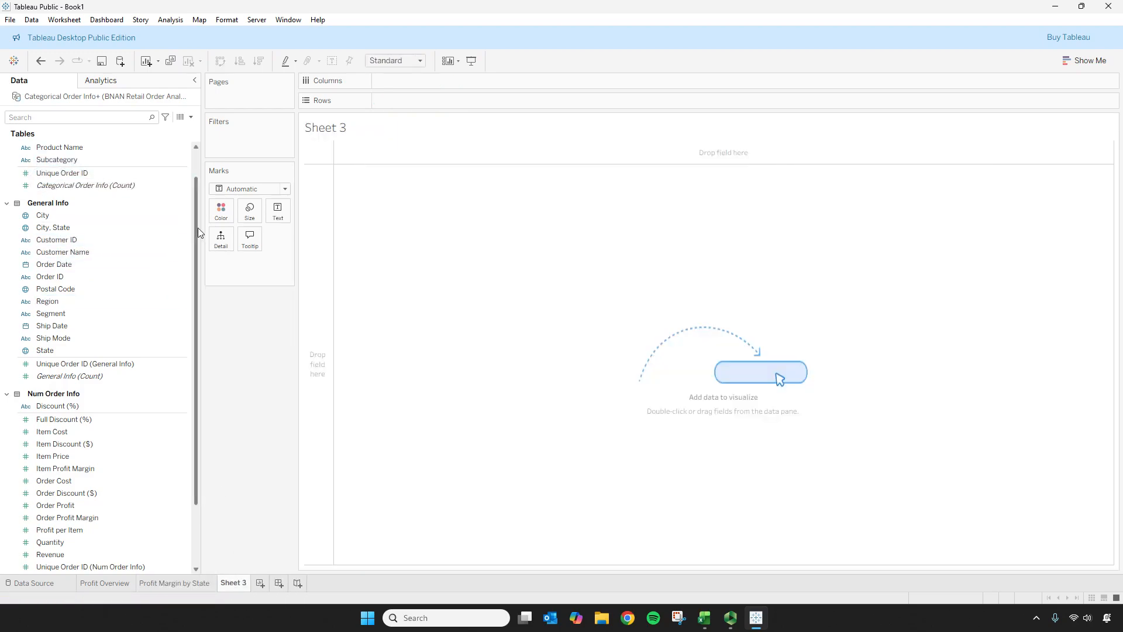
pyautogui.scroll(1, 198, 227)
pyautogui.moveTo(93, 159); pyautogui.dragTo(444, 80)
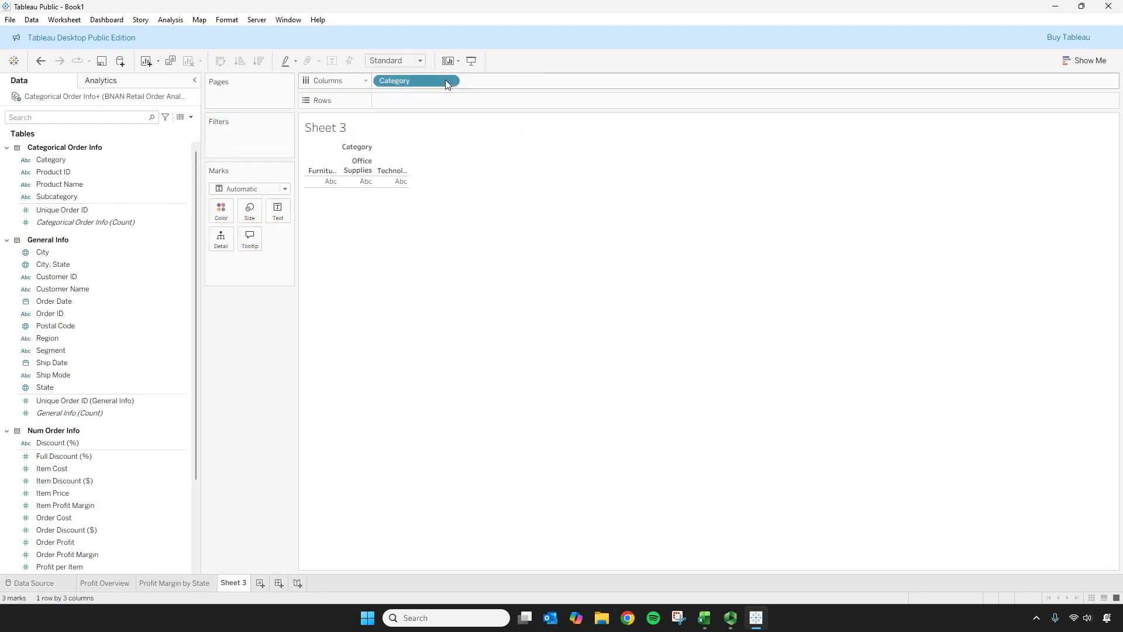
pyautogui.click(97, 265)
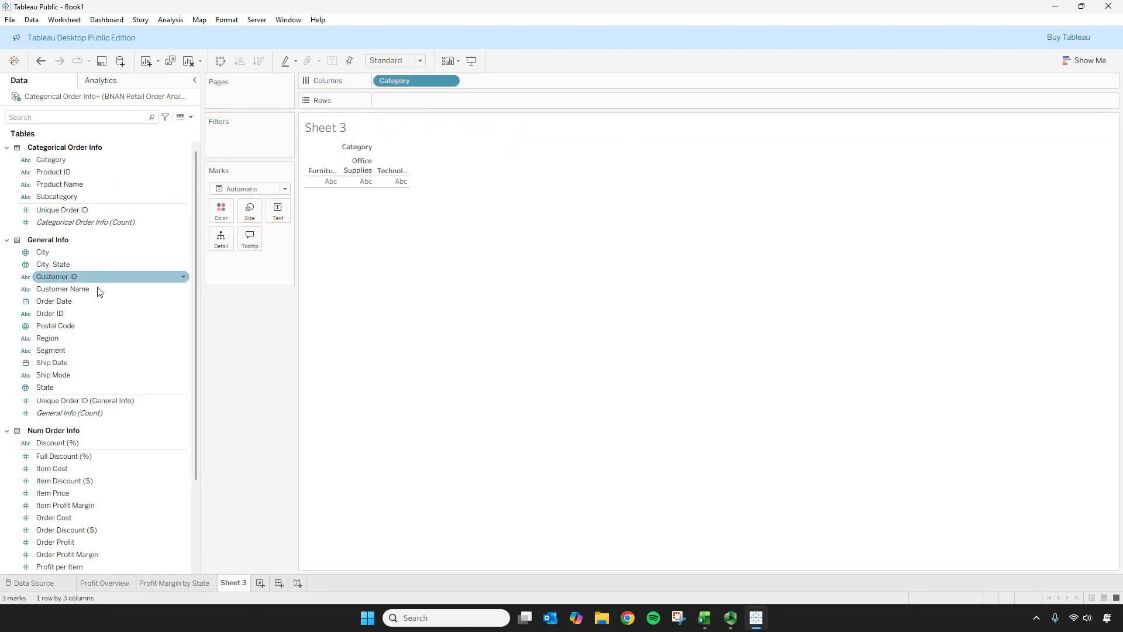
pyautogui.click(105, 554)
pyautogui.moveTo(105, 554); pyautogui.dragTo(445, 102)
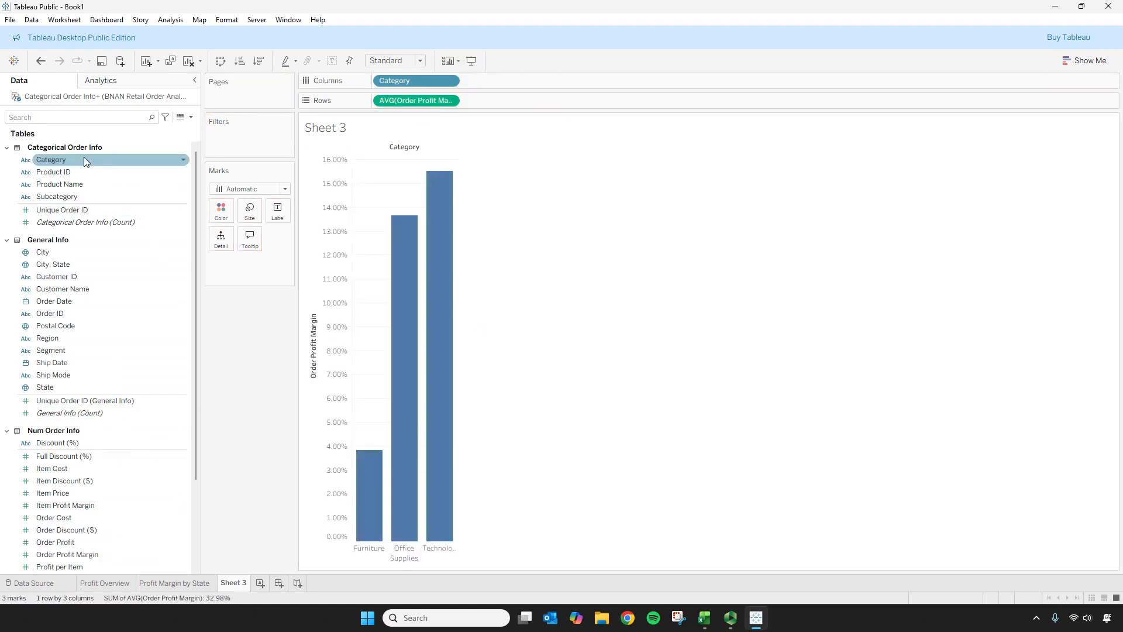
# Step: Break the bars down by Subcategory, placed after Category on Columns
pyautogui.scroll(-1, 195, 213)
pyautogui.scroll(1, 194, 223)
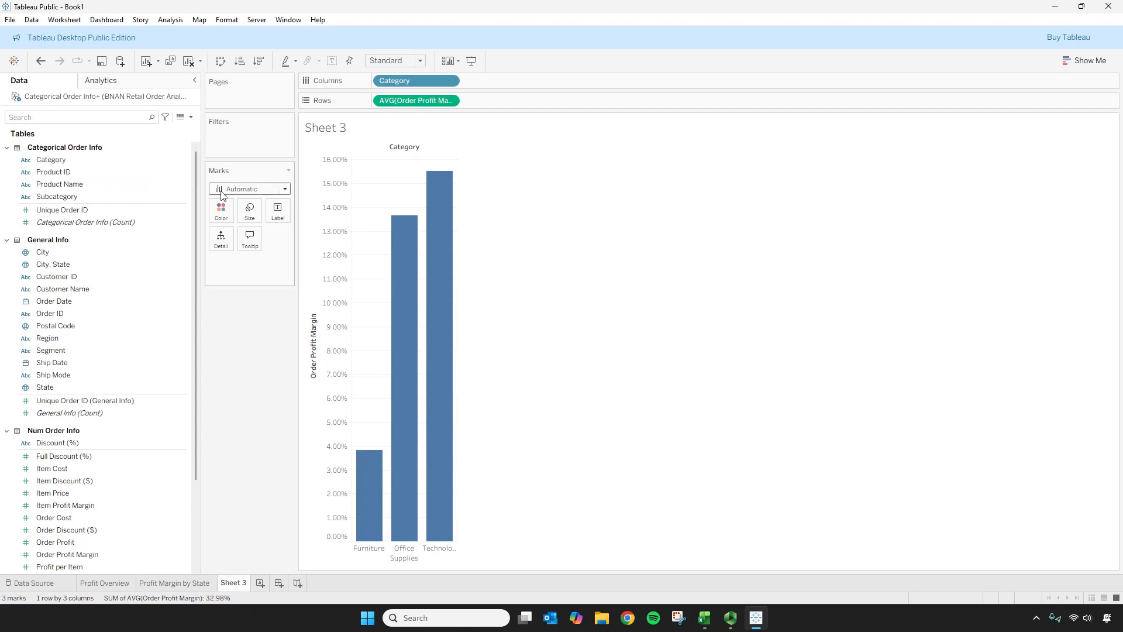
pyautogui.moveTo(57, 196); pyautogui.dragTo(554, 90)
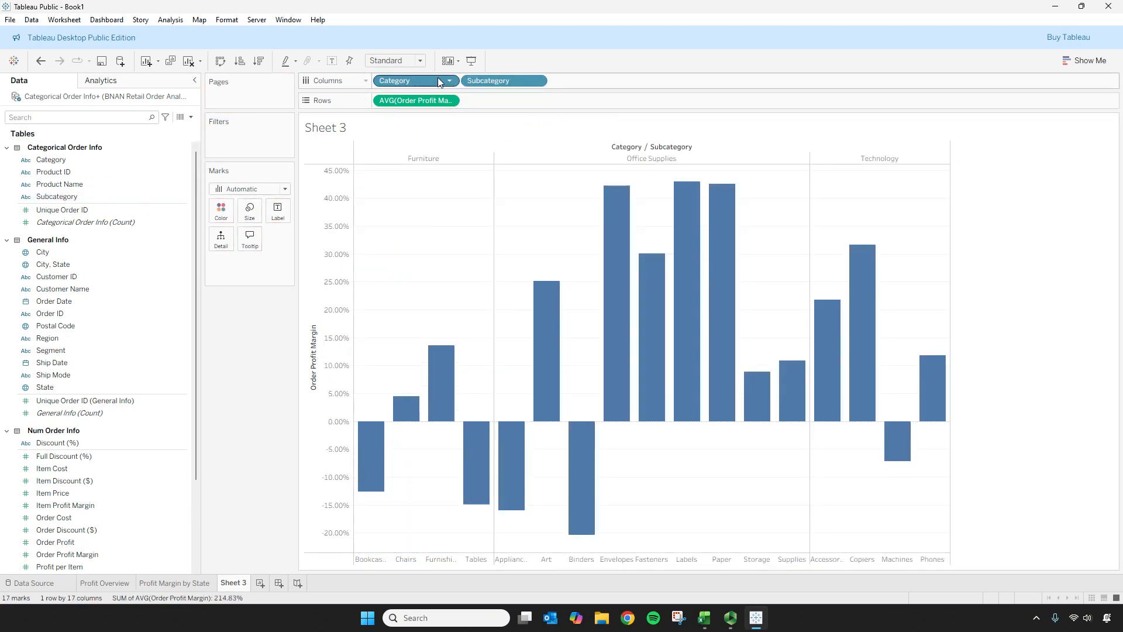
# Step: Try using Category as a filter instead of a column, and return it to Columns ahead of Subcategory
pyautogui.moveTo(424, 81); pyautogui.dragTo(260, 142)
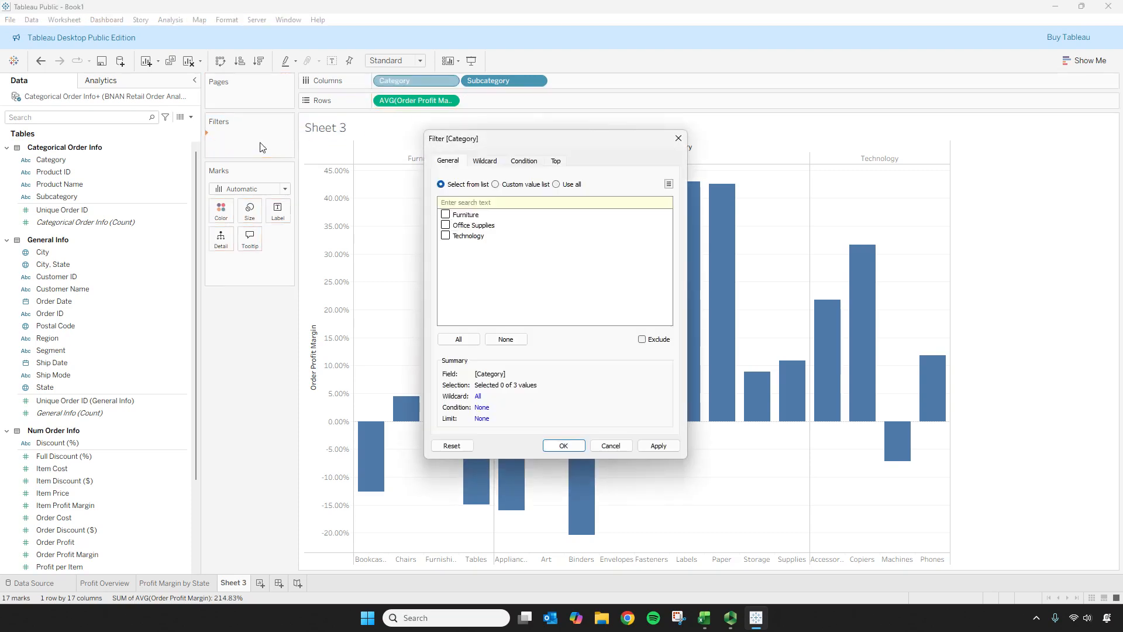
pyautogui.click(445, 235)
pyautogui.click(654, 447)
pyautogui.click(565, 446)
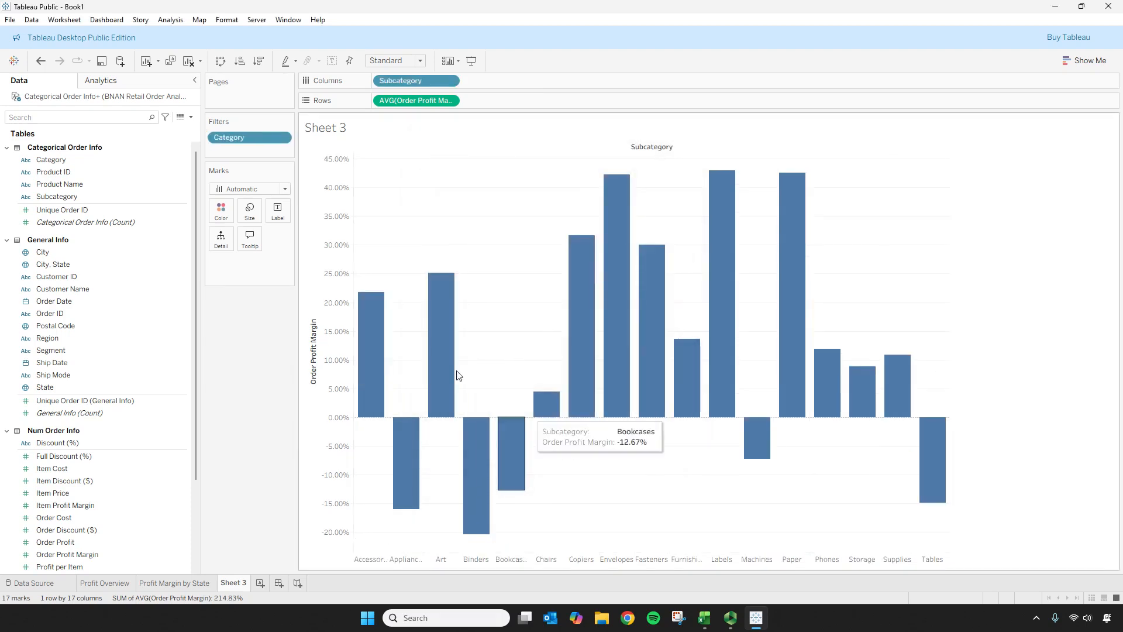
pyautogui.moveTo(251, 136); pyautogui.dragTo(385, 86)
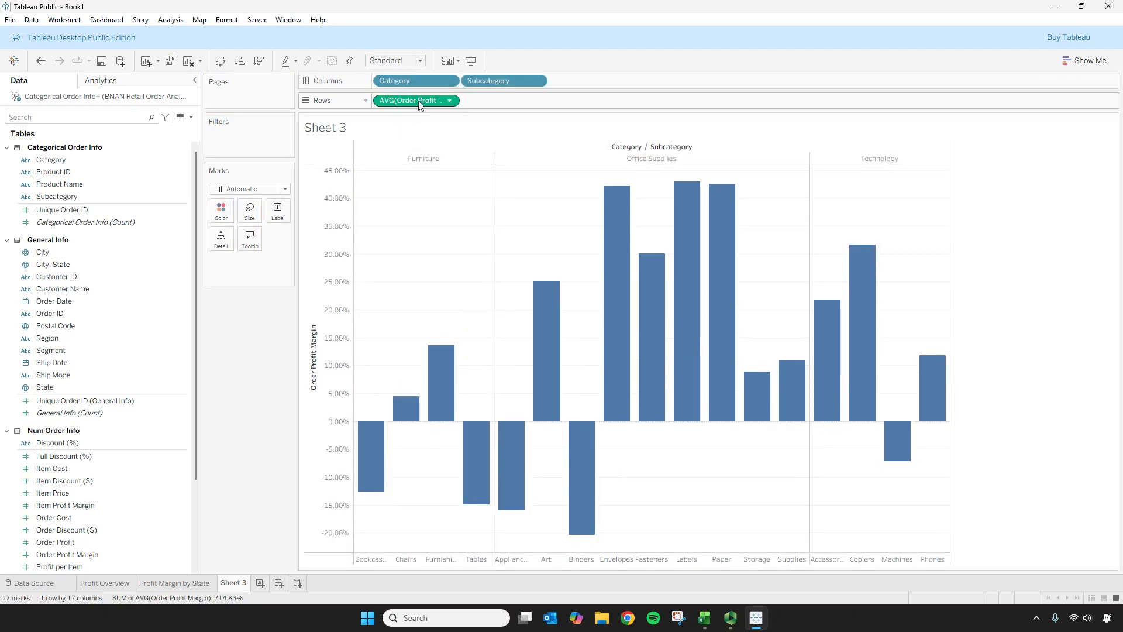
# Step: Color the bars by average Order Profit Margin and sort the subcategories by it in ascending order
pyautogui.moveTo(428, 109); pyautogui.dragTo(236, 219)
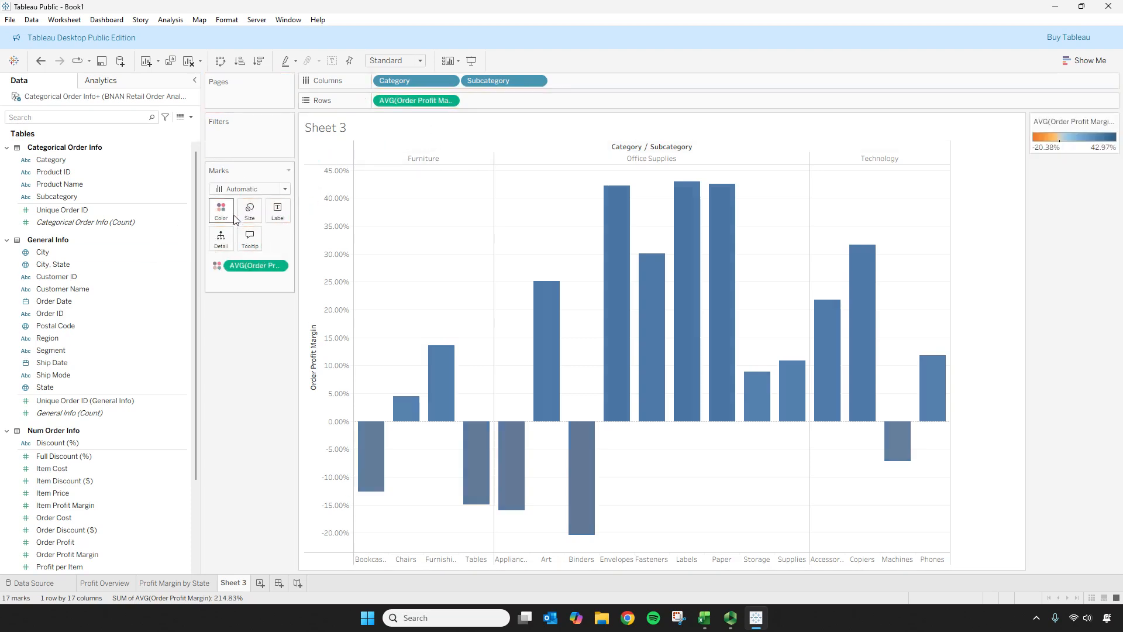
pyautogui.click(241, 62)
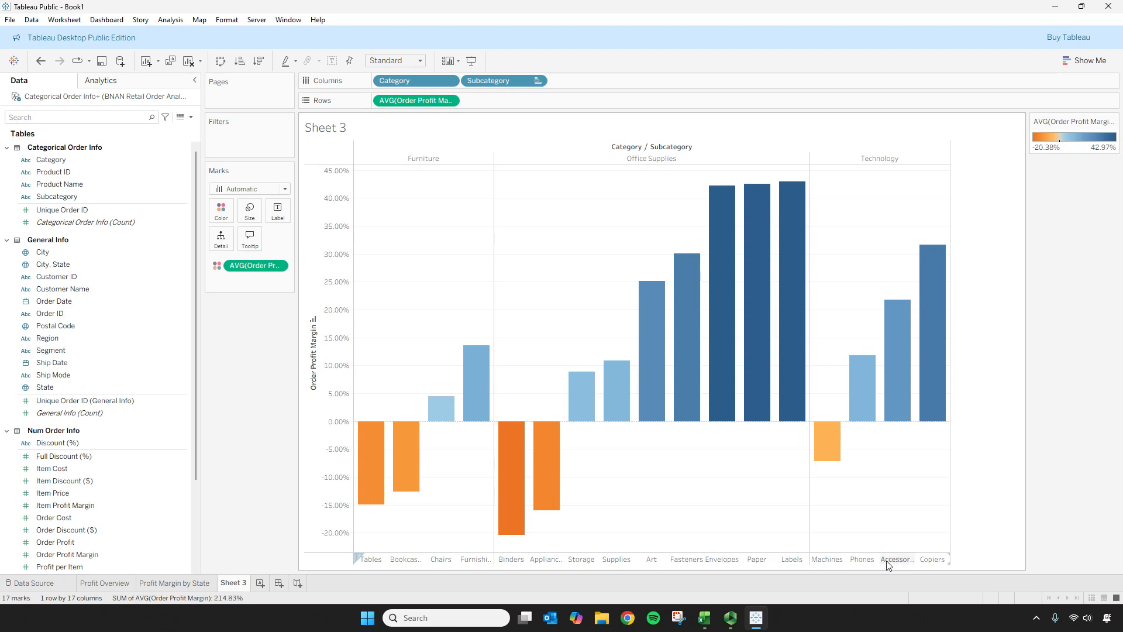
# Step: Enlarge the subcategory header area below the bars and widen the whole chart to give the labels more room
pyautogui.moveTo(888, 565); pyautogui.dragTo(892, 548)
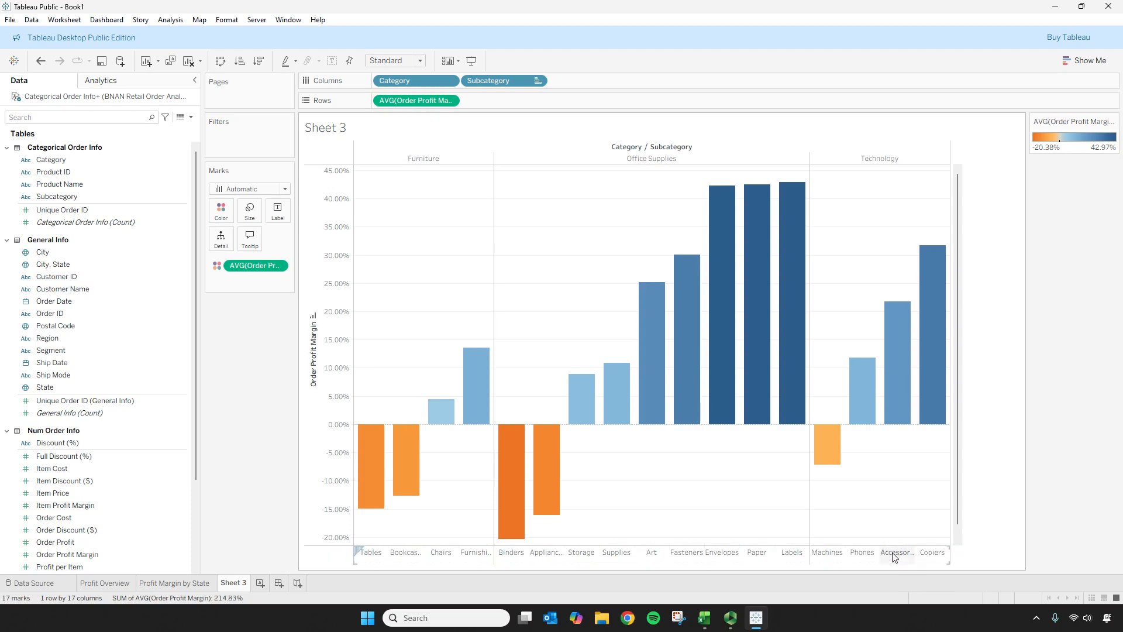
pyautogui.rightClick(893, 552)
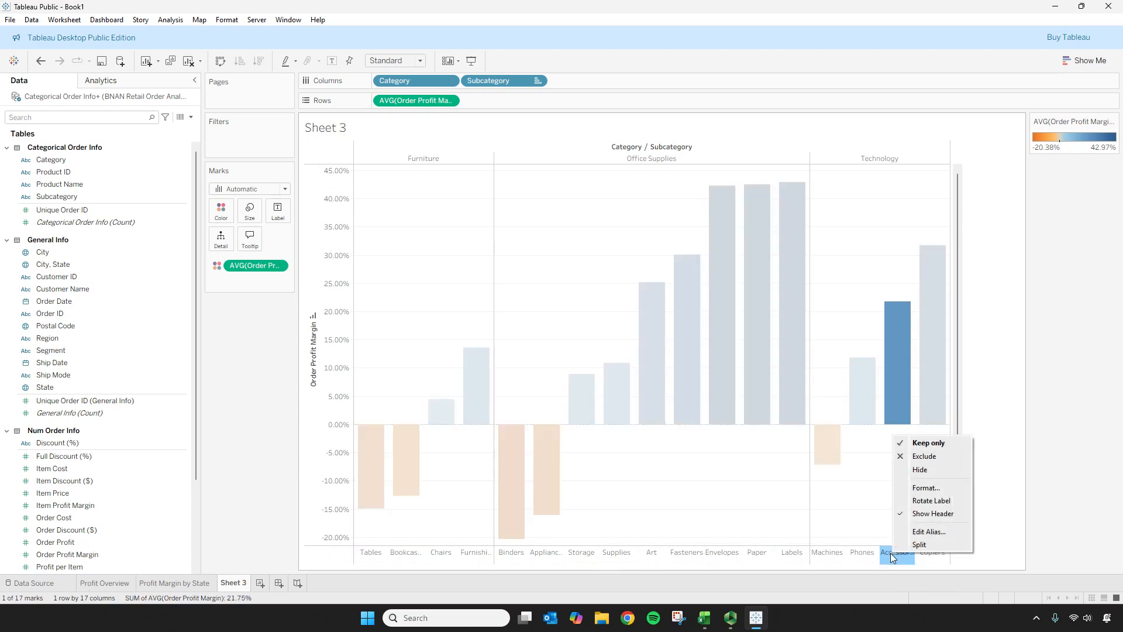
pyautogui.click(997, 532)
pyautogui.moveTo(881, 545); pyautogui.dragTo(883, 534)
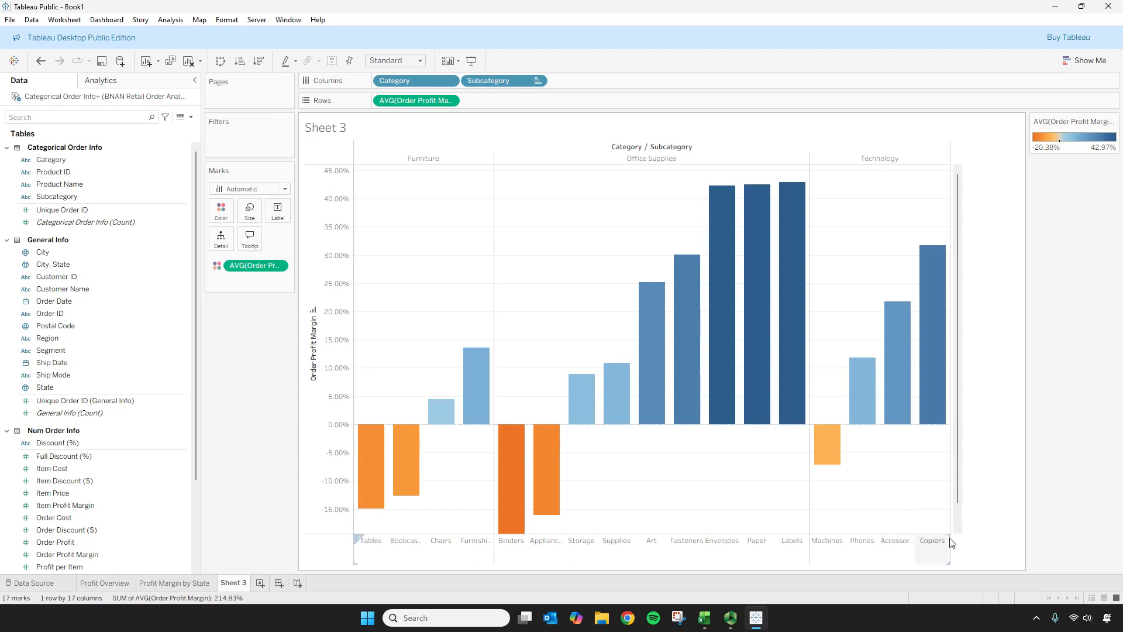
pyautogui.moveTo(953, 541)
pyautogui.mouseDown()
pyautogui.moveTo(974, 535)
pyautogui.moveTo(960, 534)
pyautogui.mouseUp()
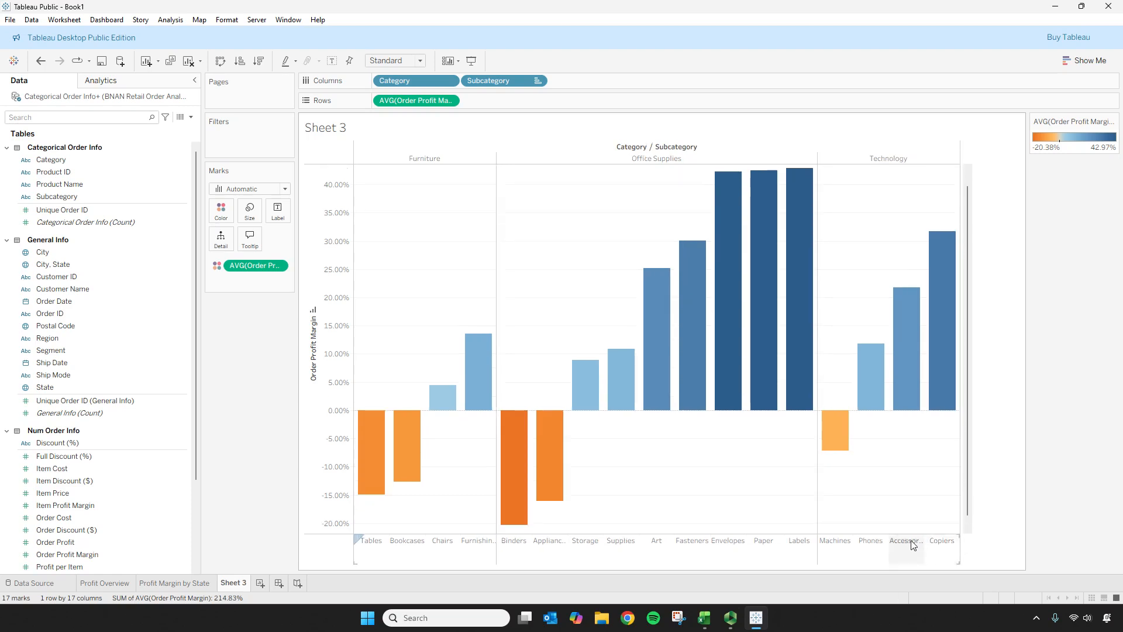
pyautogui.moveTo(960, 510); pyautogui.dragTo(1013, 506)
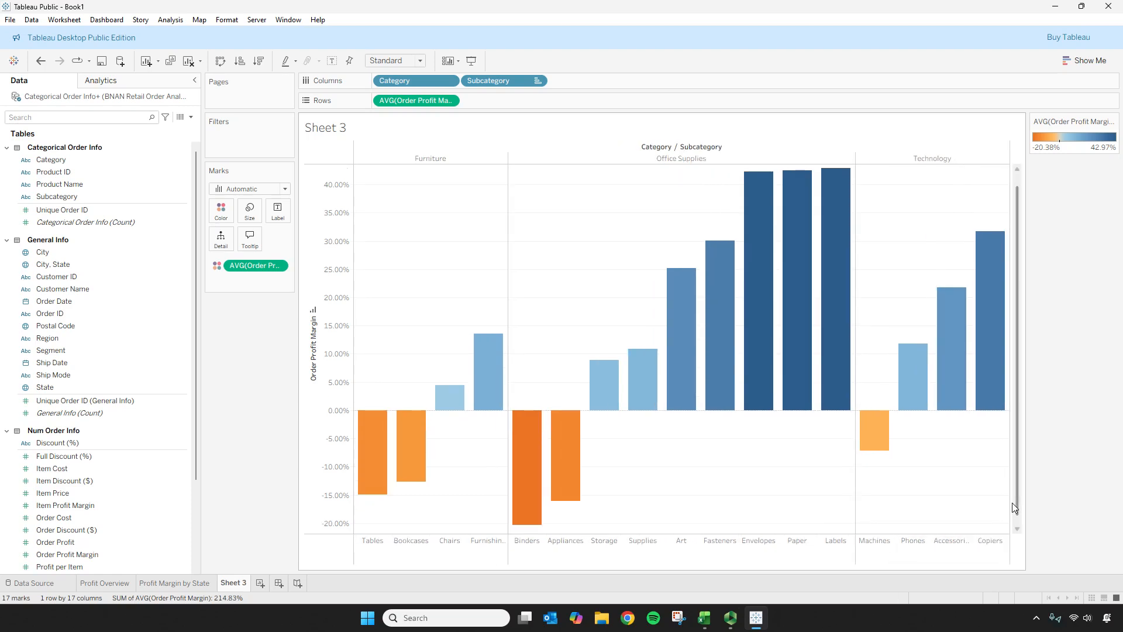
# Step: Rotate the subcategory labels to vertical and heighten their header area so the full names fit
pyautogui.rightClick(579, 547)
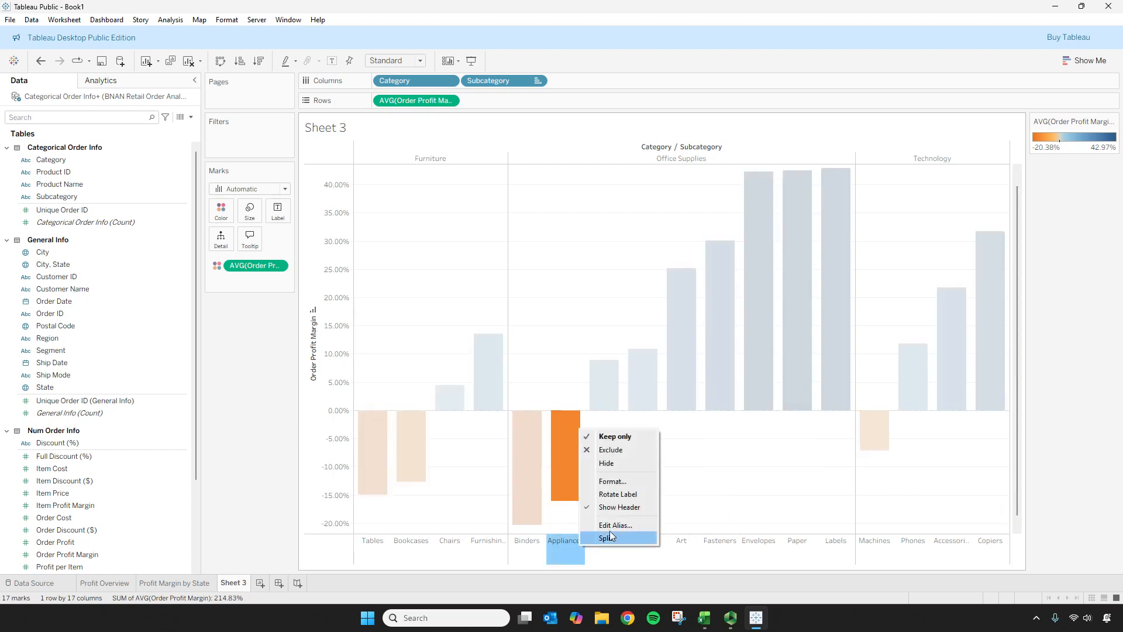
pyautogui.click(635, 500)
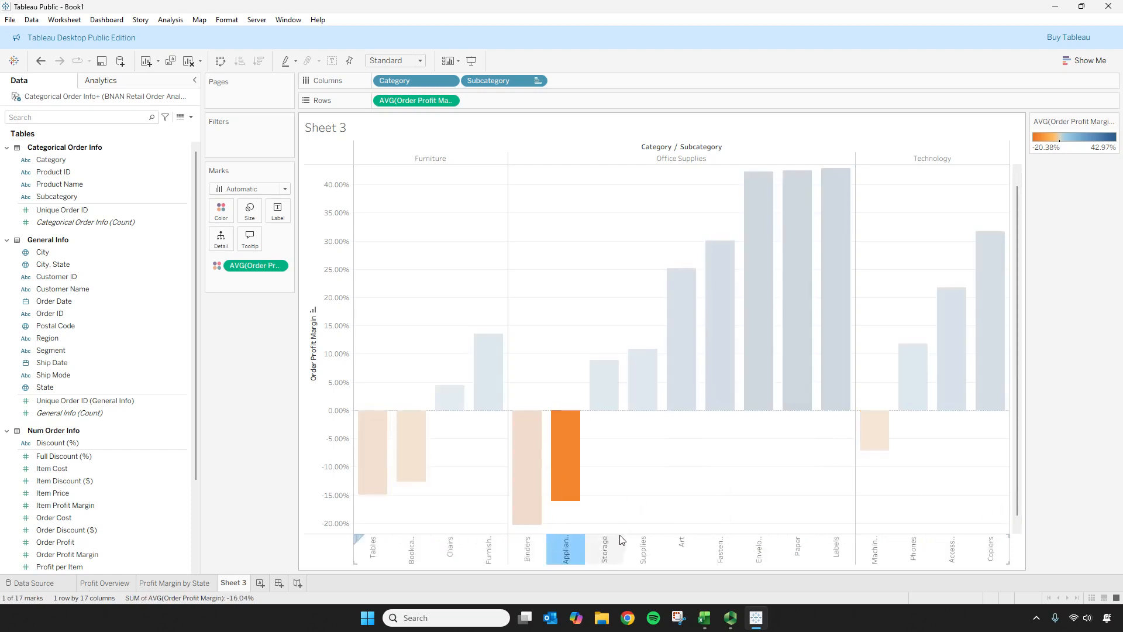
pyautogui.moveTo(620, 532); pyautogui.dragTo(624, 505)
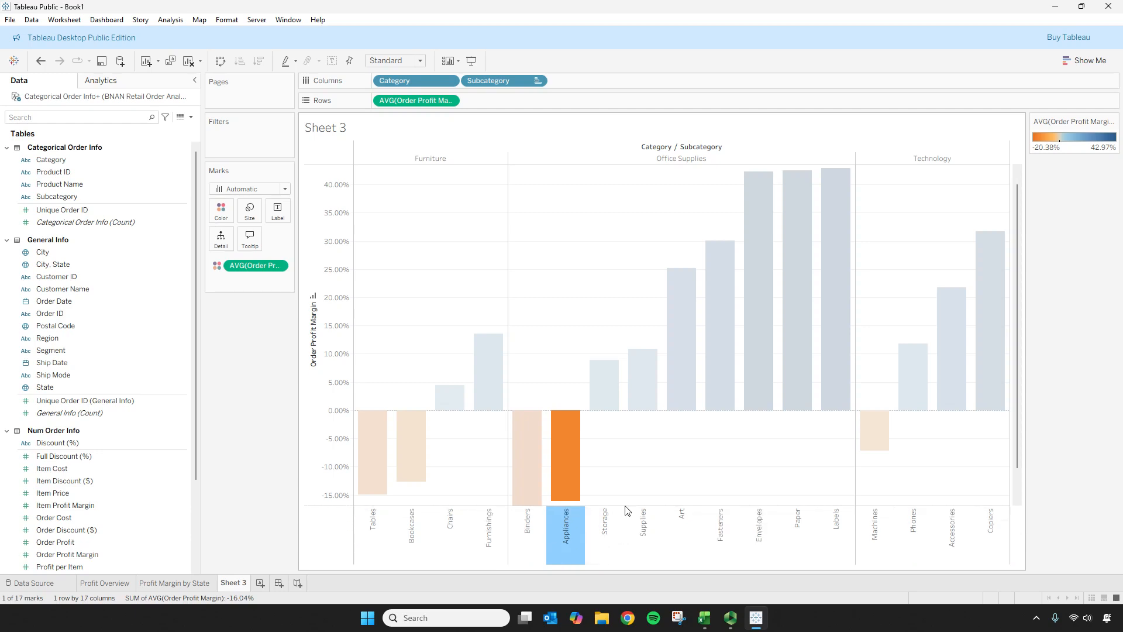
pyautogui.click(1018, 535)
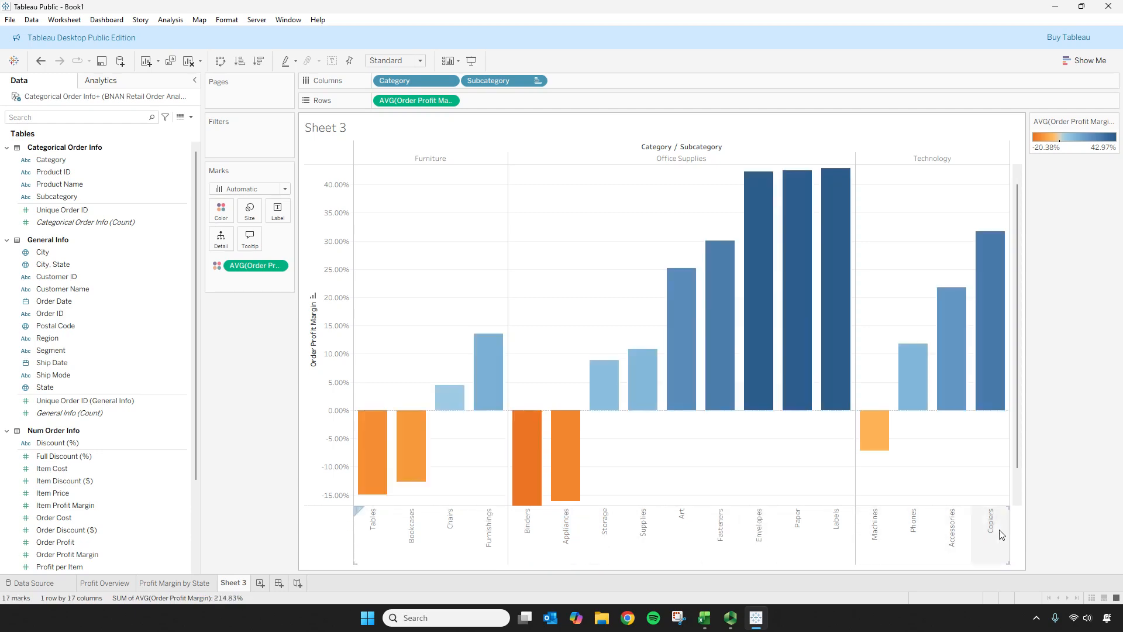
# Step: Remove the chart's grid lines by setting Grid Lines to None for both rows and columns
pyautogui.rightClick(457, 246)
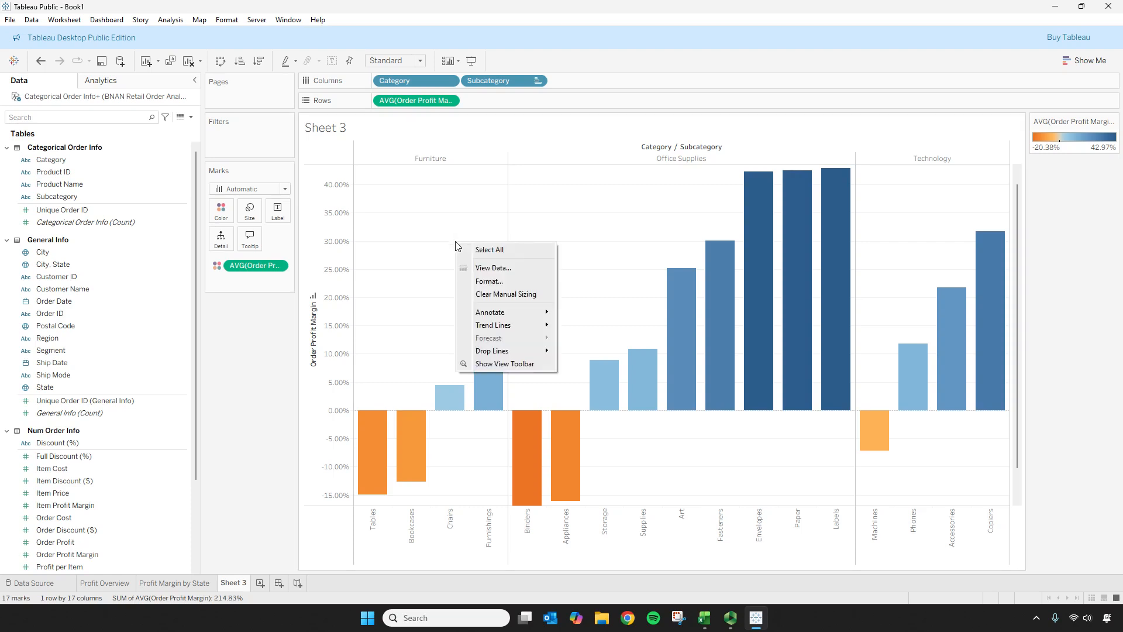
pyautogui.click(480, 282)
pyautogui.click(71, 101)
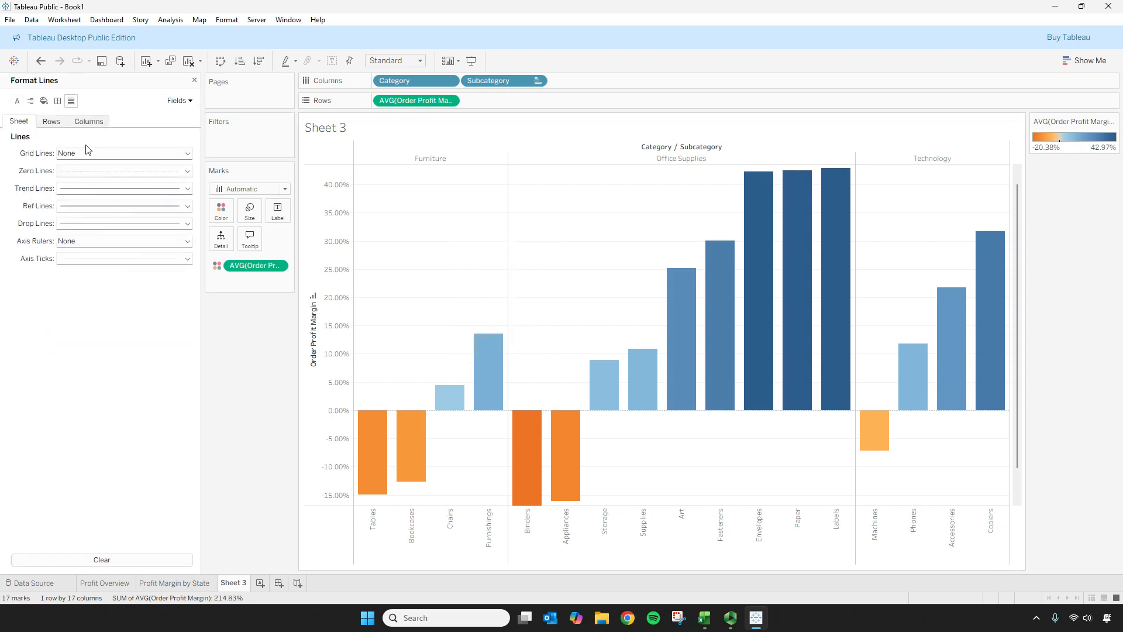
pyautogui.click(91, 154)
pyautogui.click(51, 122)
pyautogui.click(52, 122)
pyautogui.click(97, 153)
pyautogui.click(97, 170)
pyautogui.click(89, 122)
pyautogui.click(89, 122)
pyautogui.click(95, 154)
pyautogui.click(608, 228)
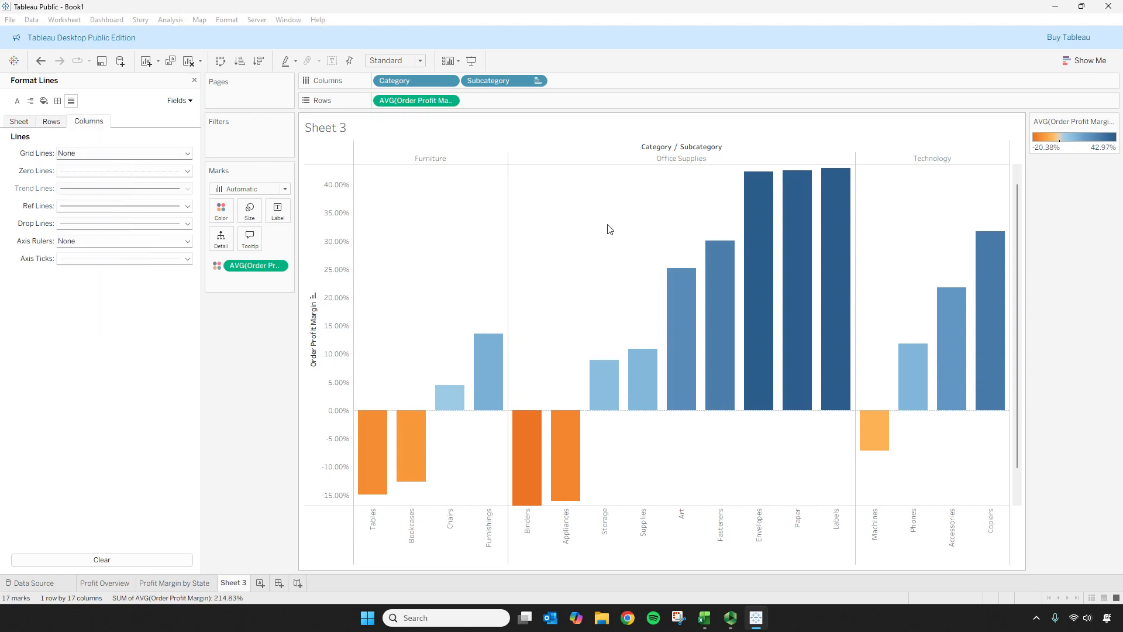
# Step: Hide the Category / Subcategory field labels for columns above the chart and close the line formatting
pyautogui.rightClick(675, 151)
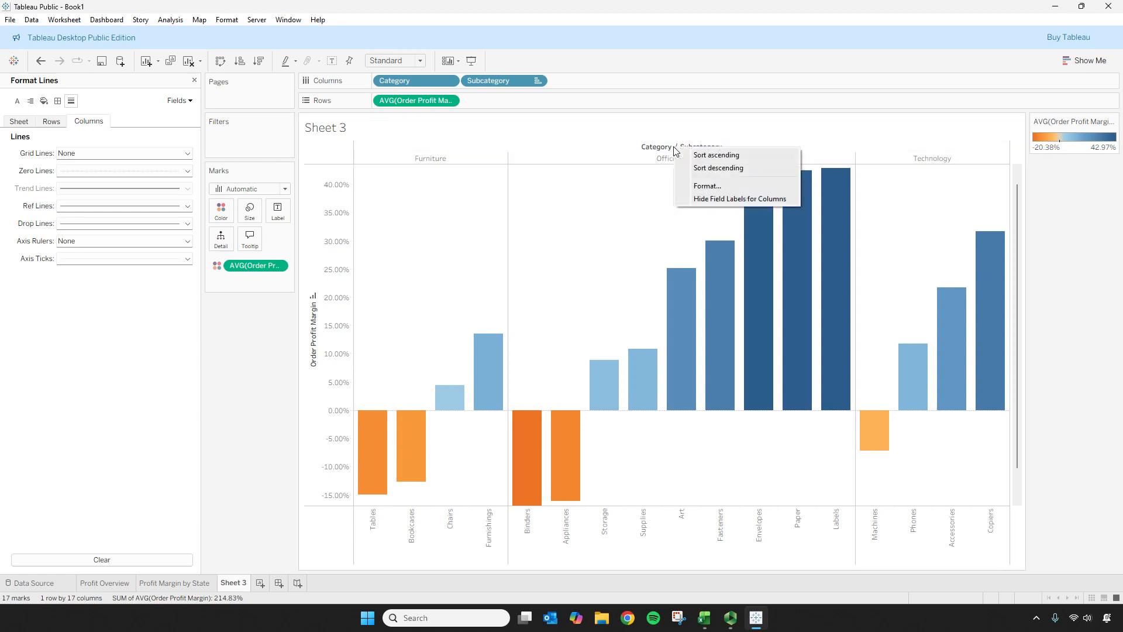
pyautogui.click(708, 200)
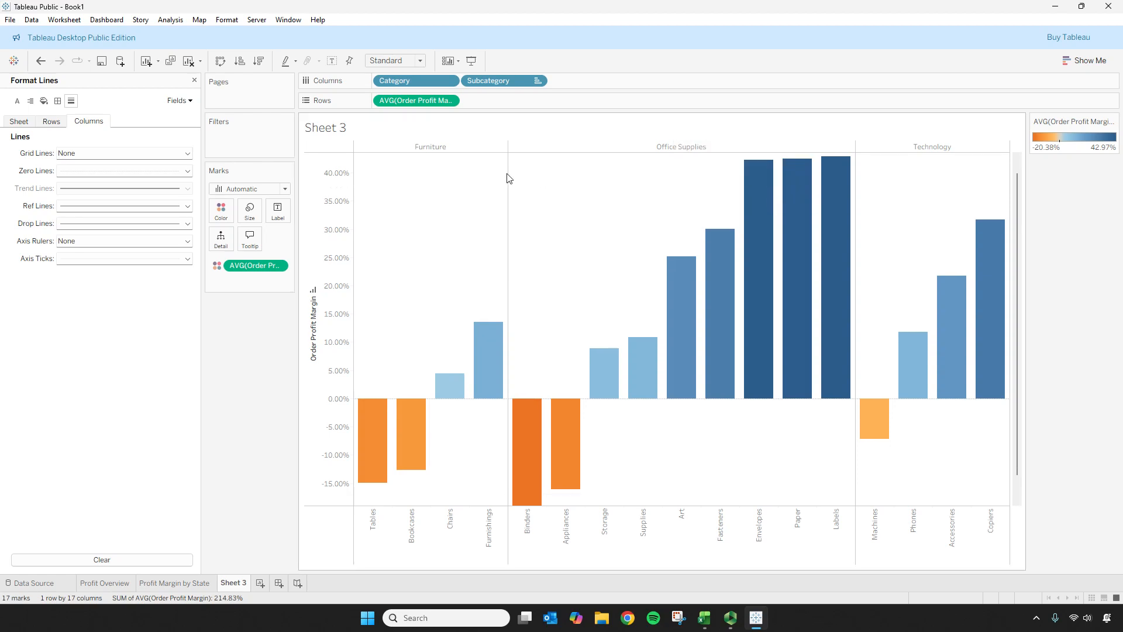
pyautogui.click(194, 80)
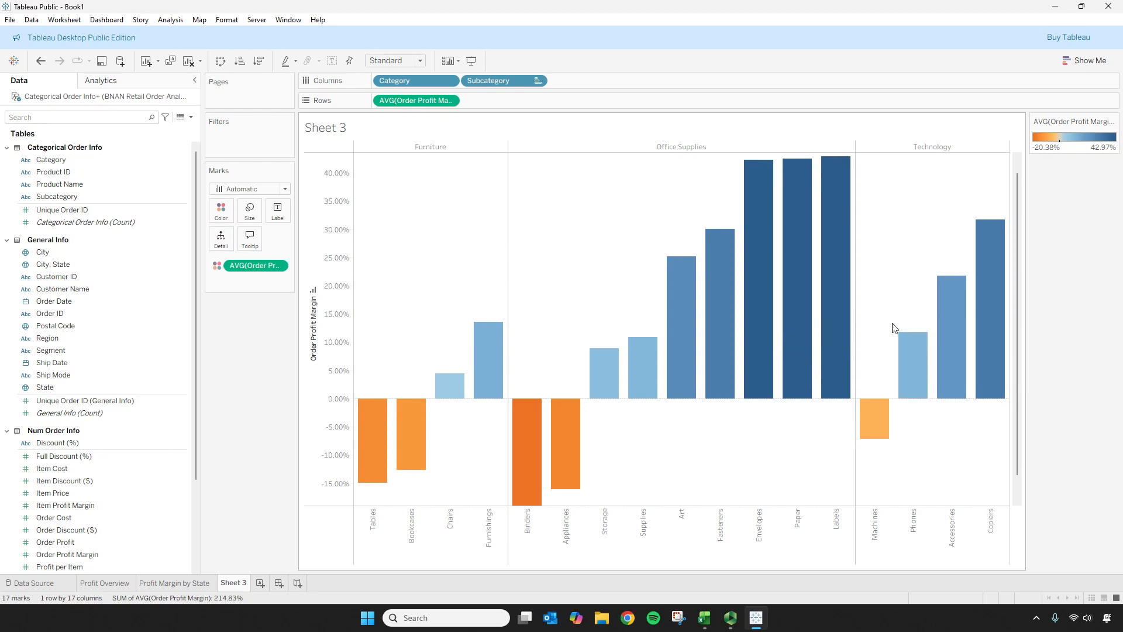
# Step: Add an average line across the entire table with the custom label "Avg All Order Profit Margin =<Value>"
pyautogui.click(119, 82)
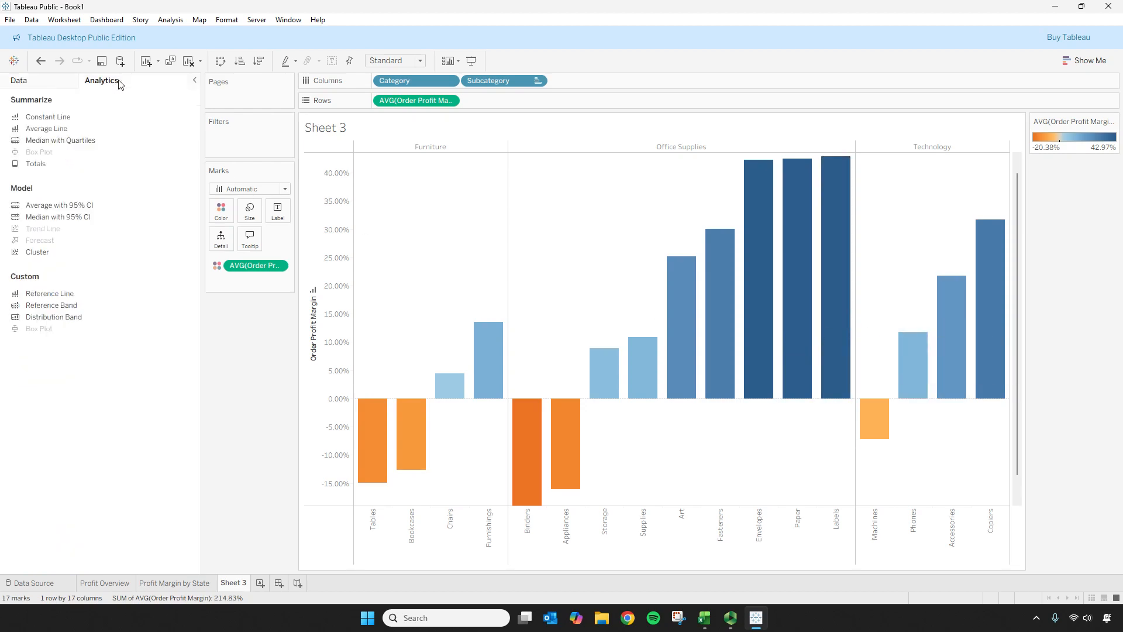
pyautogui.moveTo(86, 127); pyautogui.dragTo(405, 160)
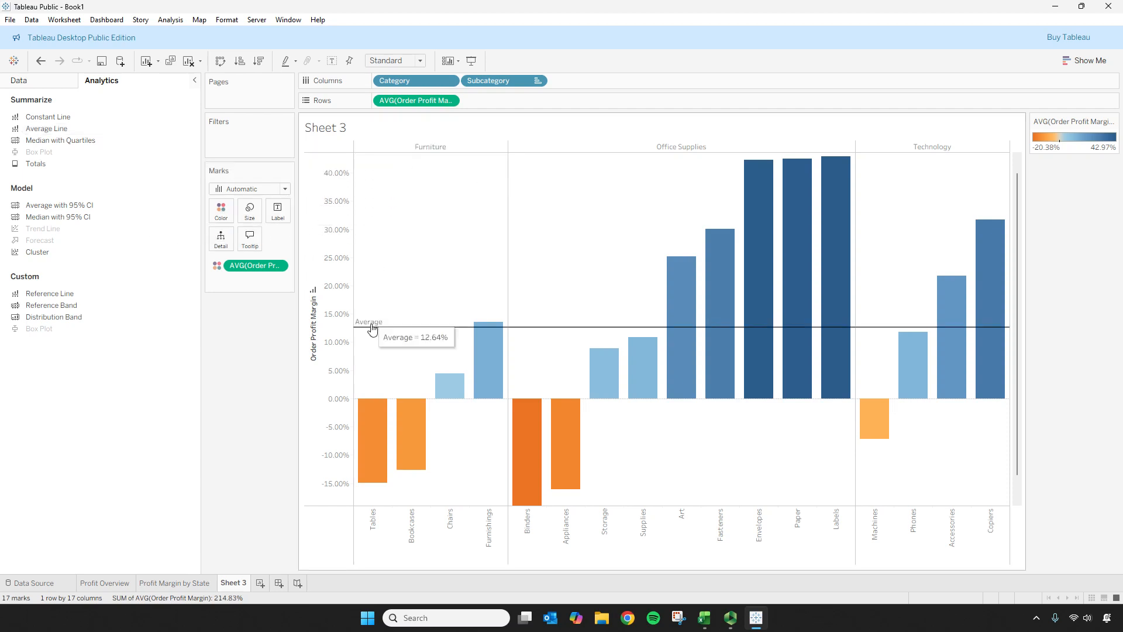
pyautogui.rightClick(371, 327)
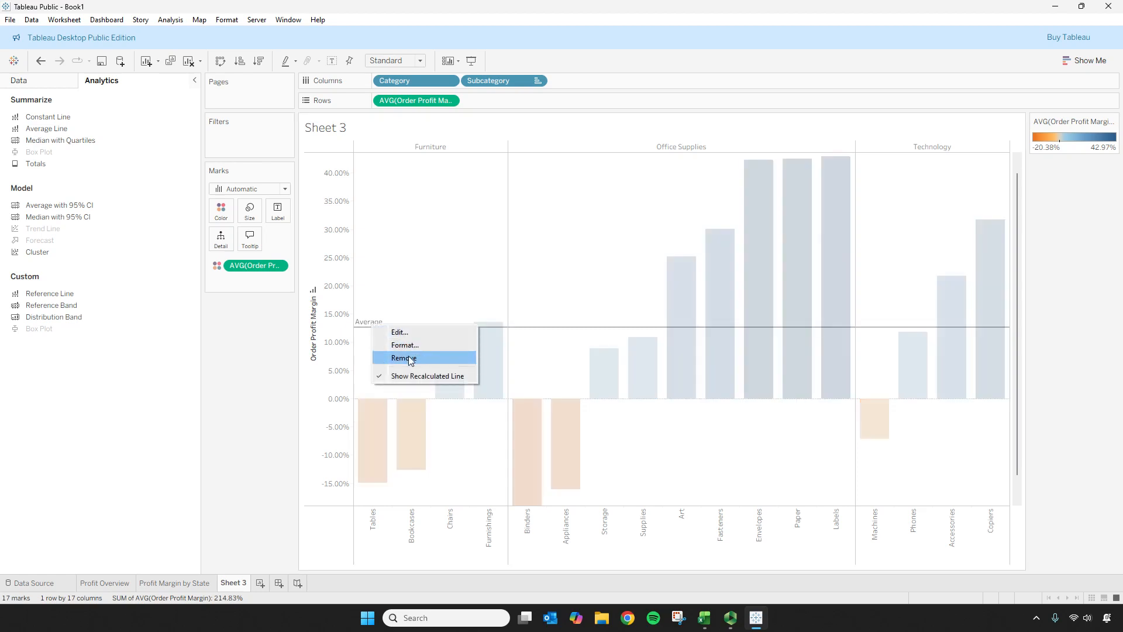
pyautogui.click(416, 333)
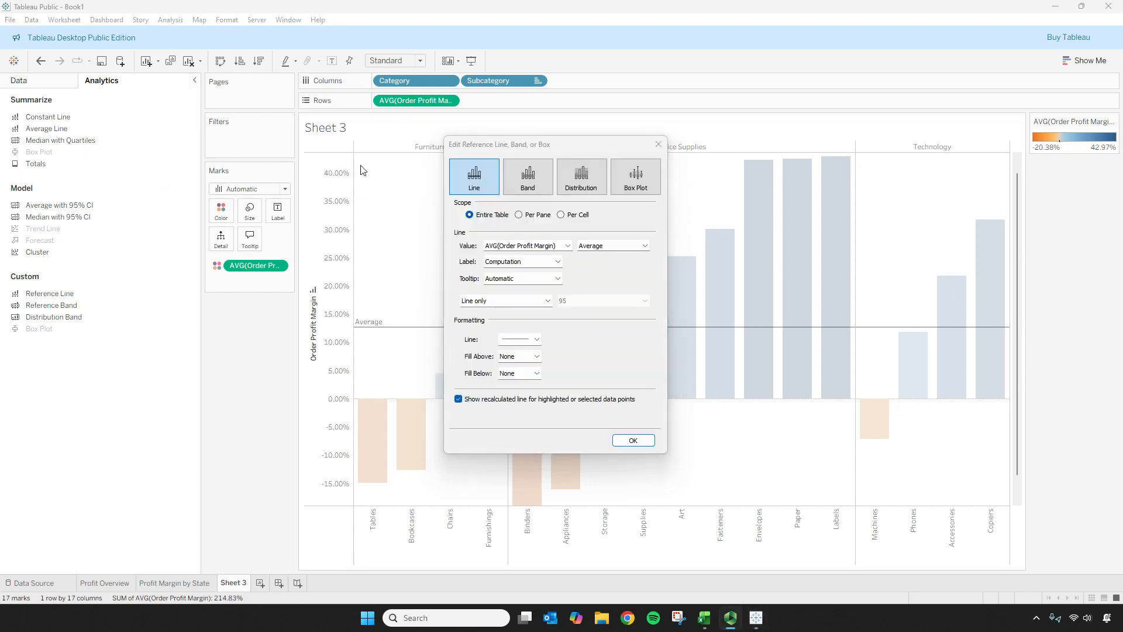
pyautogui.click(557, 263)
pyautogui.click(534, 300)
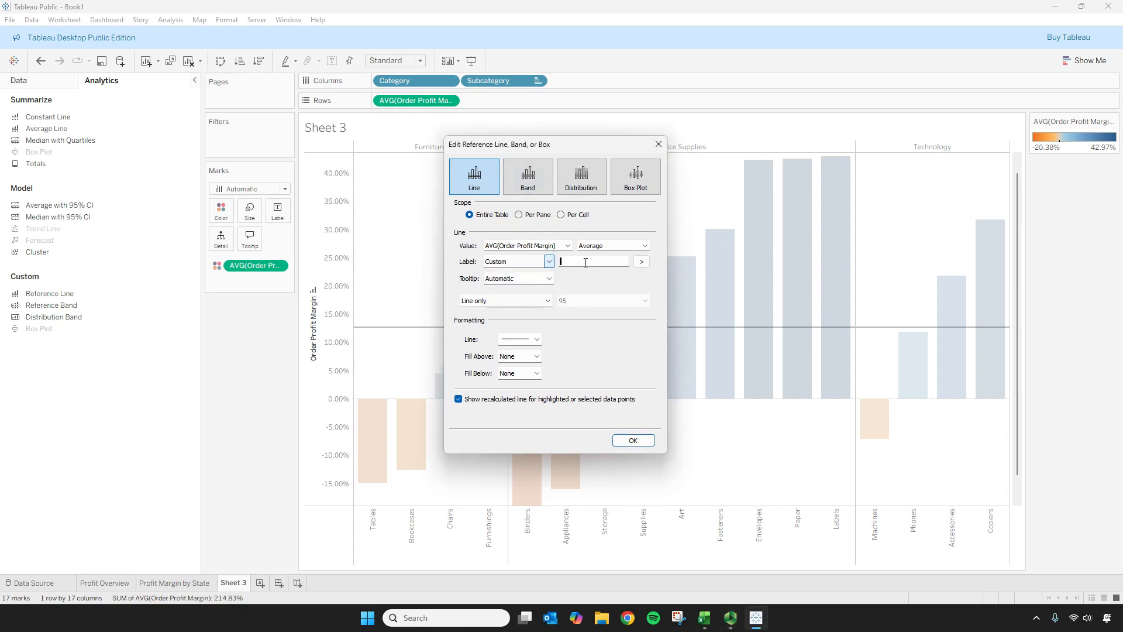
pyautogui.write('Avg All Order Profit Margin gi')
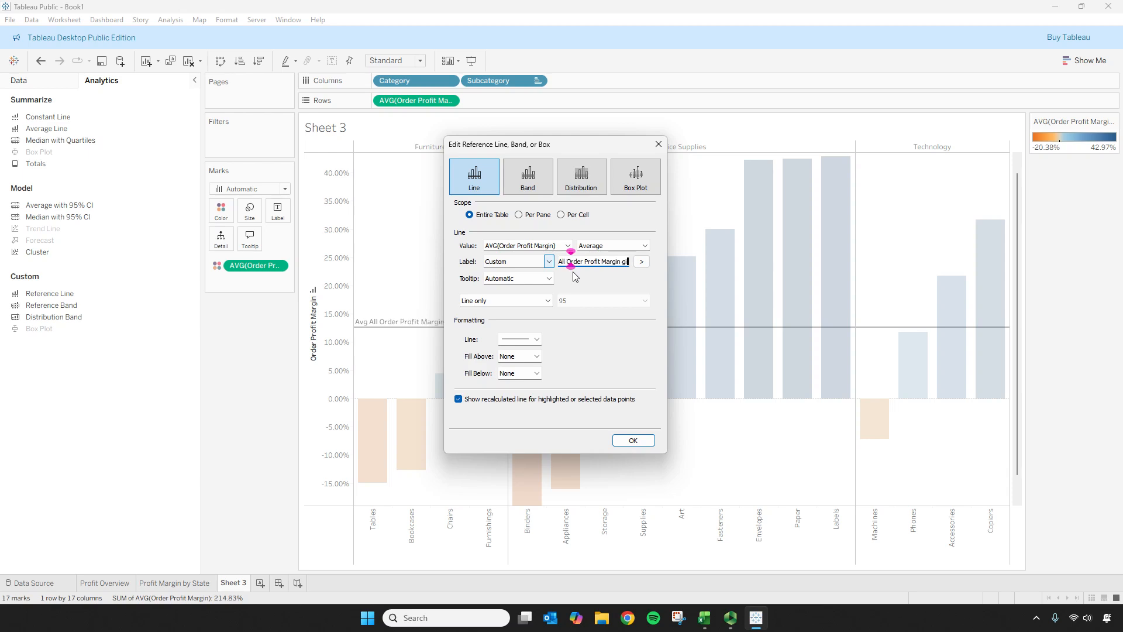
pyautogui.press('BackSpace')
pyautogui.press('BackSpace')
pyautogui.write('=')
pyautogui.click(641, 262)
pyautogui.click(673, 315)
pyautogui.moveTo(571, 145); pyautogui.dragTo(797, 155)
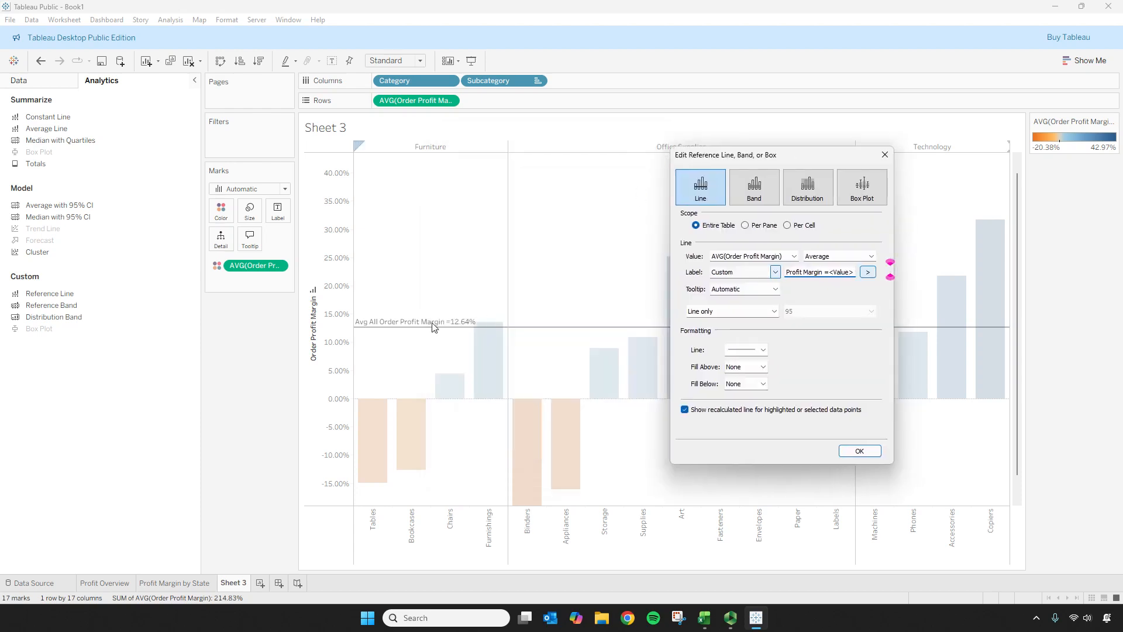
pyautogui.click(859, 451)
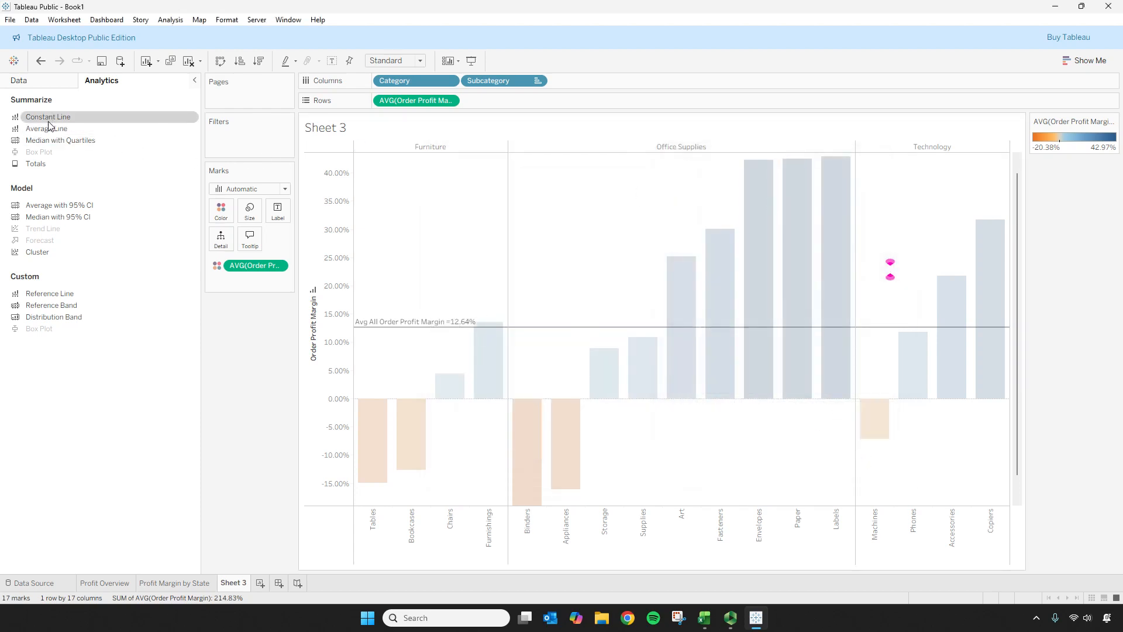
# Step: Add a second average line per category pane and switch its label type to Custom
pyautogui.moveTo(47, 128); pyautogui.dragTo(445, 167)
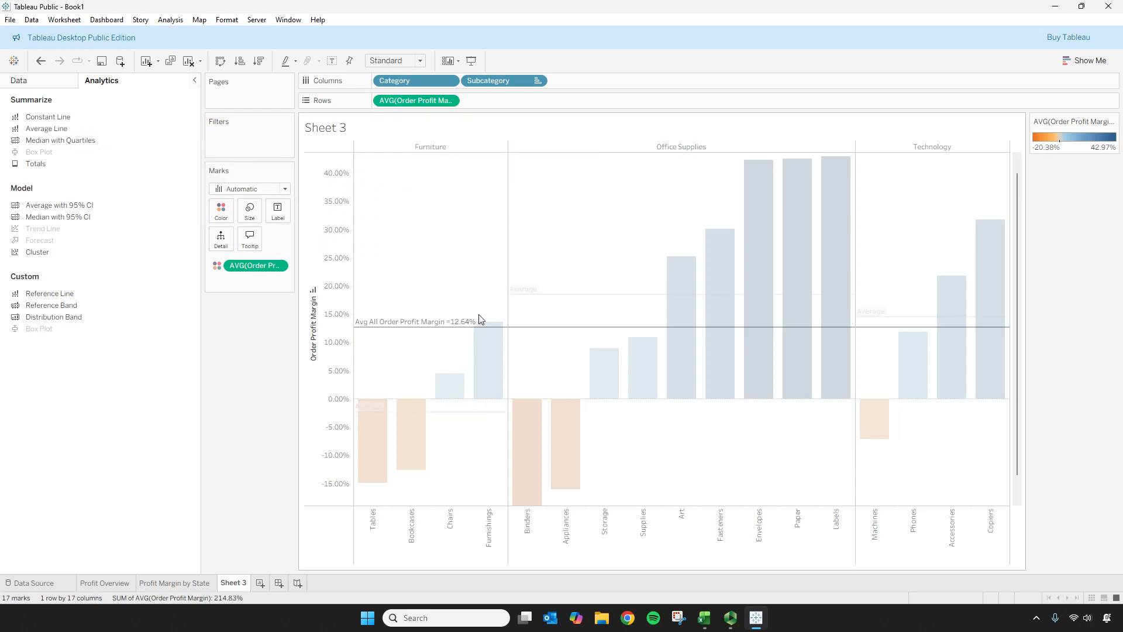
pyautogui.click(471, 458)
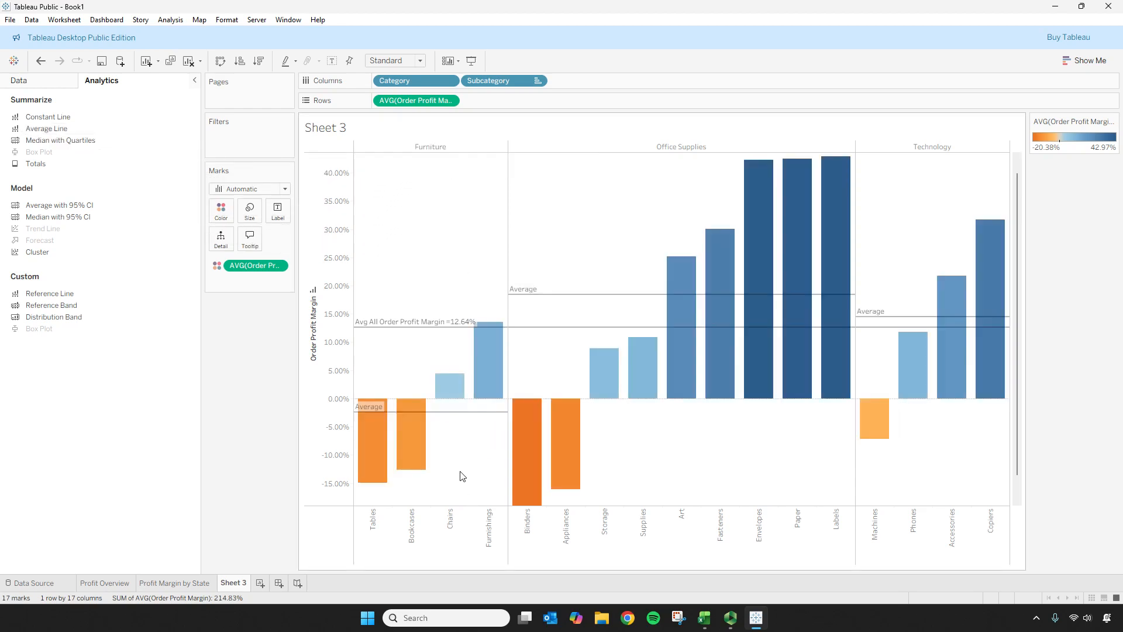
pyautogui.rightClick(470, 417)
pyautogui.click(493, 423)
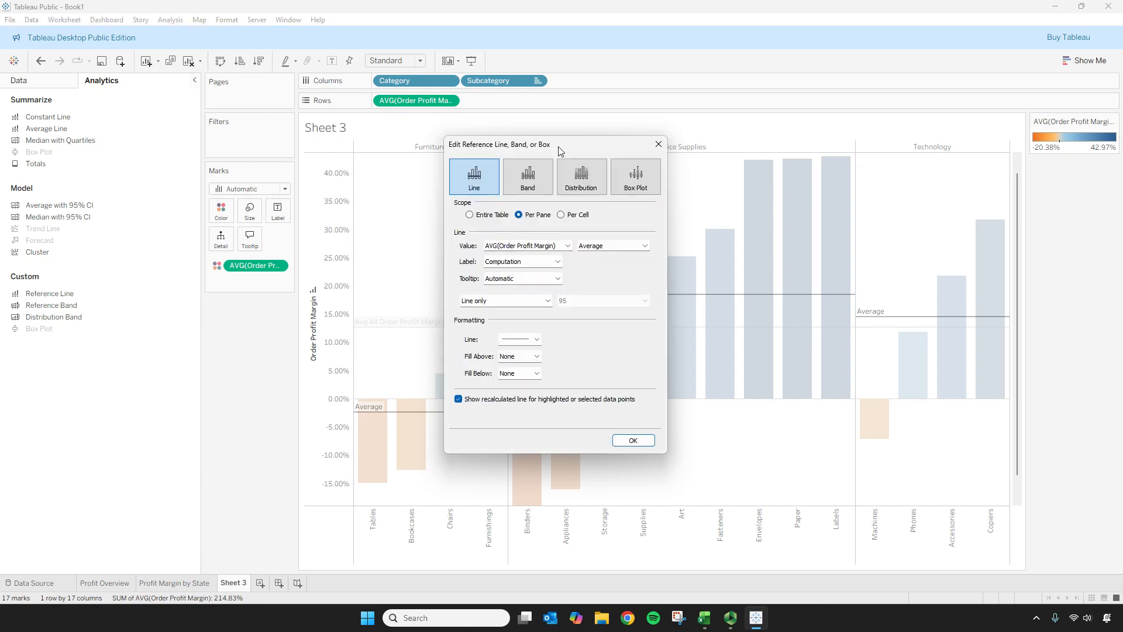
pyautogui.click(555, 279)
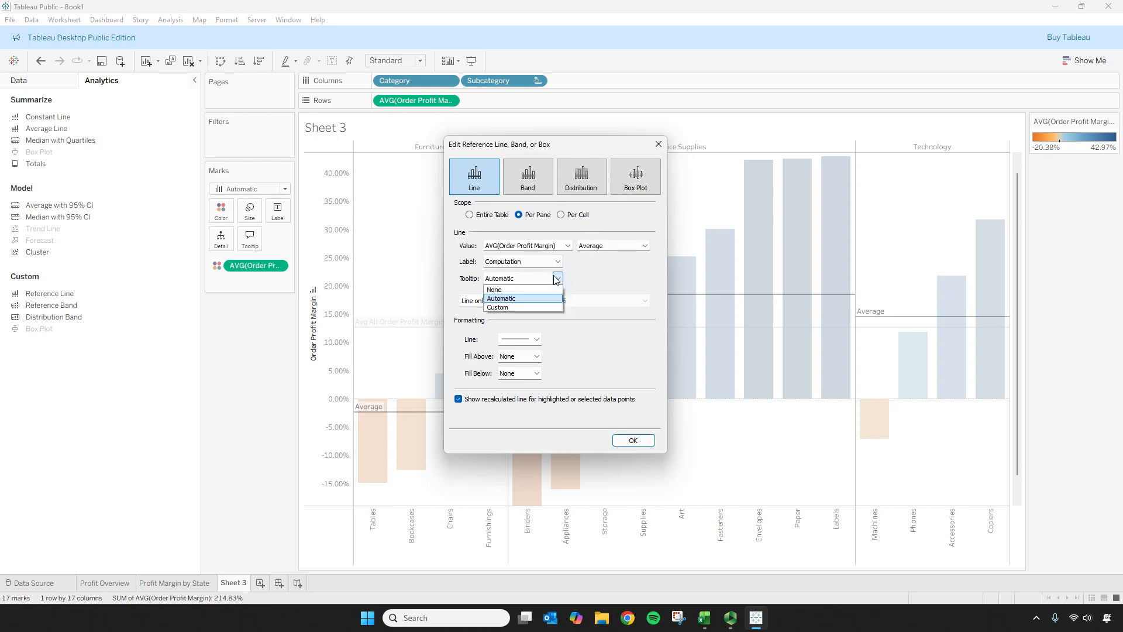
pyautogui.click(557, 262)
pyautogui.click(542, 292)
pyautogui.click(604, 263)
# Step: Try Field Label and Field Name as the per-pane average line's custom label, clearing each one
pyautogui.click(641, 263)
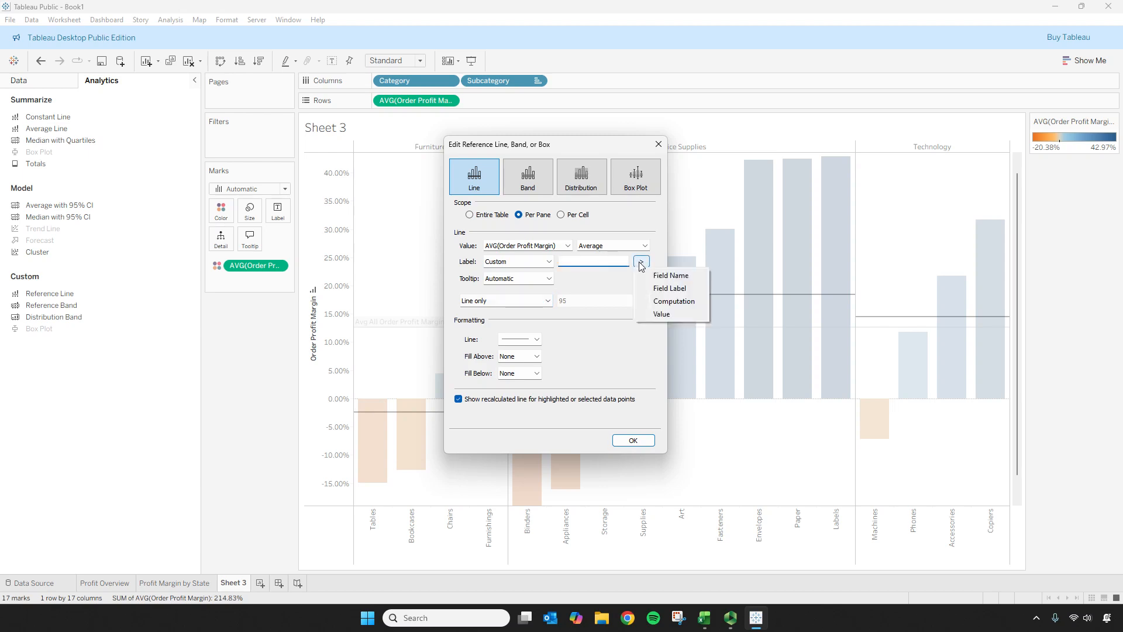
pyautogui.click(667, 288)
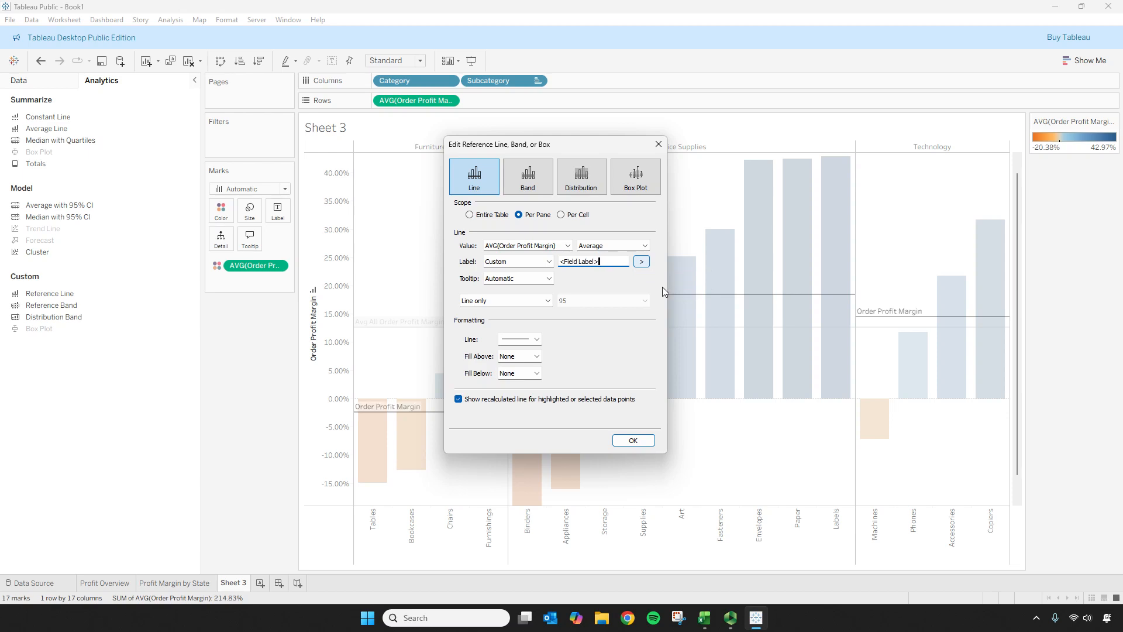
pyautogui.click(640, 261)
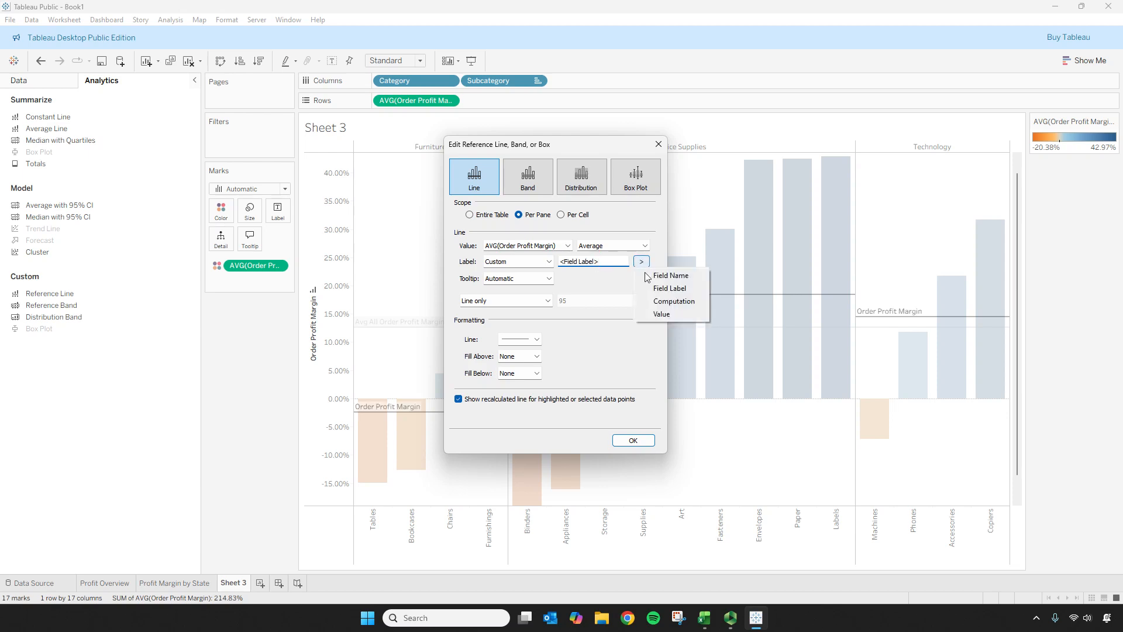
pyautogui.click(641, 261)
pyautogui.press('BackSpace')
pyautogui.click(643, 264)
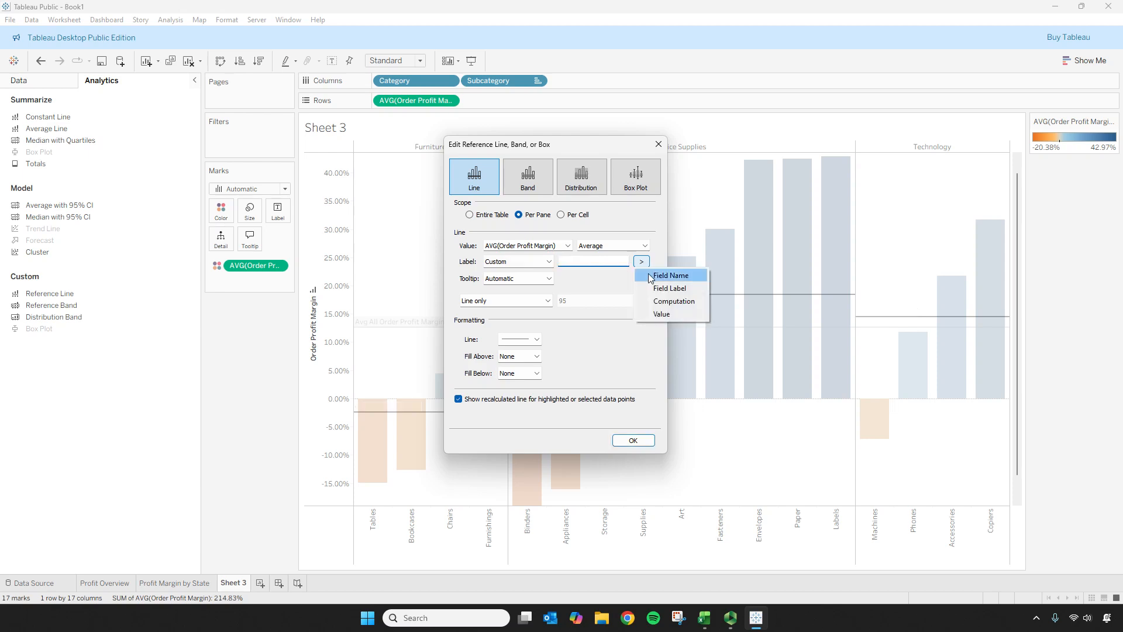
pyautogui.click(649, 275)
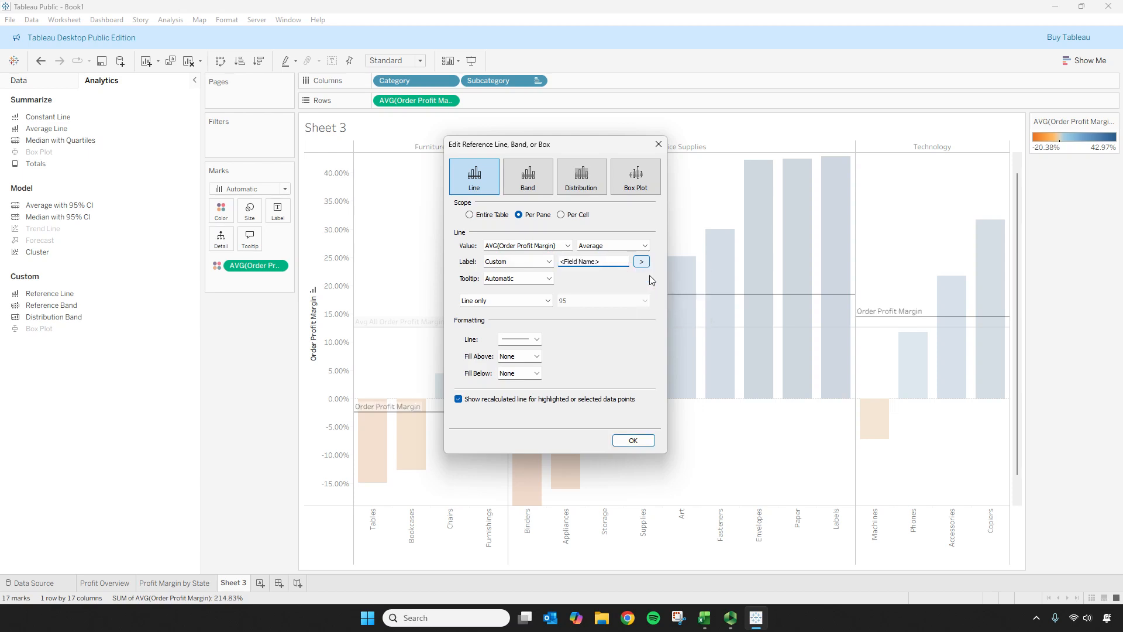
pyautogui.moveTo(559, 262); pyautogui.dragTo(637, 264)
pyautogui.press('BackSpace')
# Step: Set the per-pane average line's custom label to "<Computation> = <Value>" and apply it
pyautogui.click(642, 263)
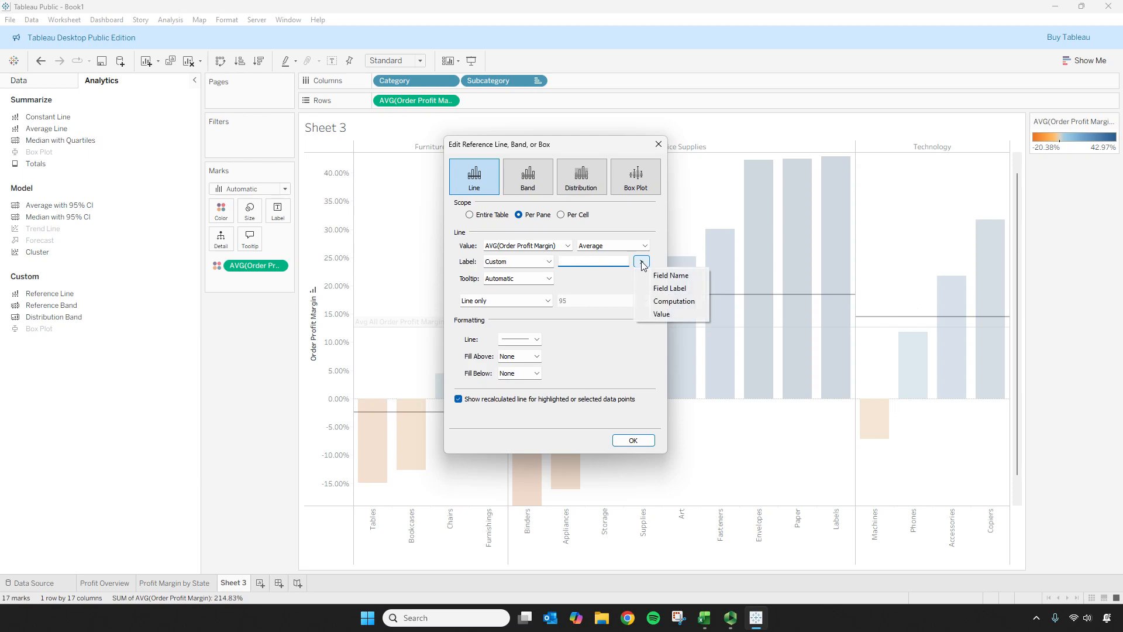
pyautogui.click(673, 302)
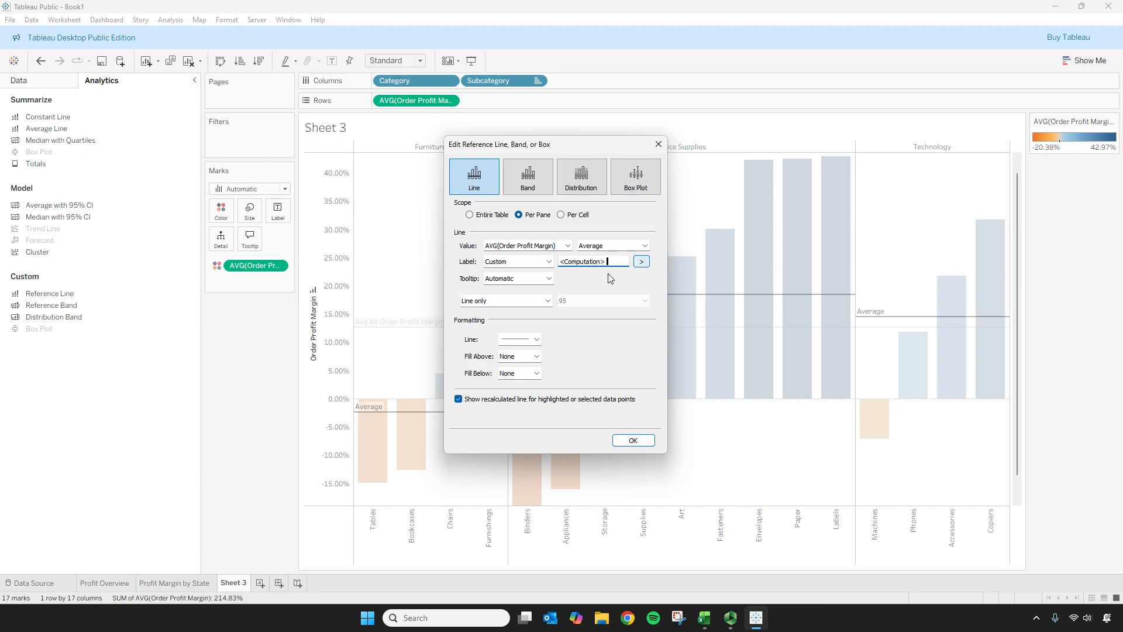
pyautogui.write('=')
pyautogui.click(642, 262)
pyautogui.click(661, 314)
pyautogui.click(636, 442)
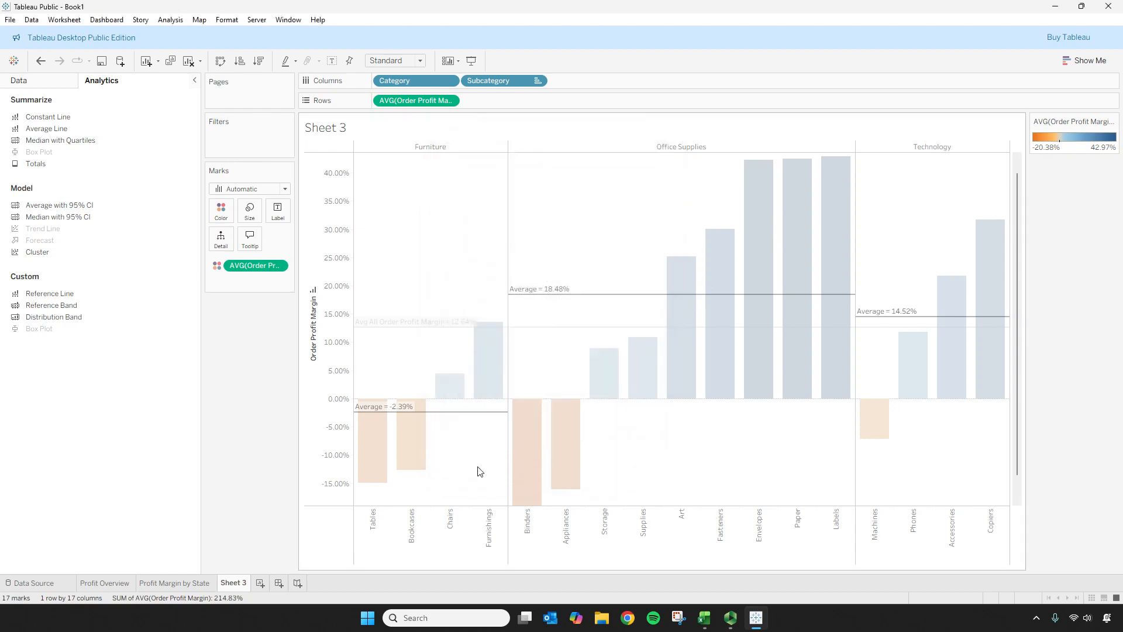
# Step: Restyle the per-pane average line as a dotted line of the thinnest weight
pyautogui.rightClick(464, 412)
pyautogui.click(489, 416)
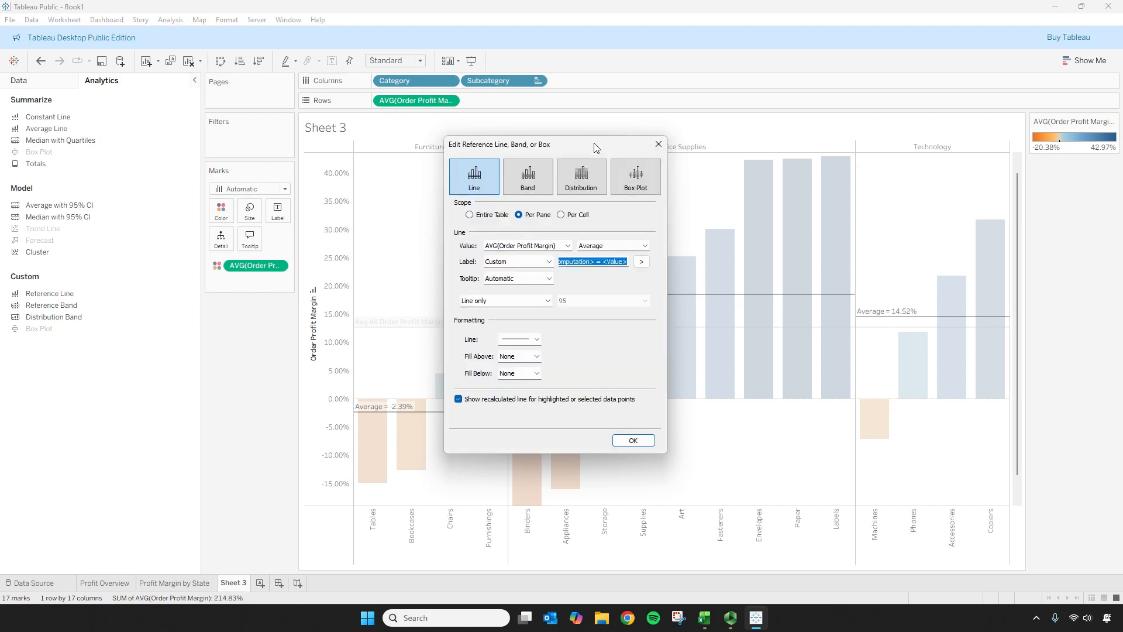
pyautogui.click(525, 341)
pyautogui.click(508, 416)
pyautogui.click(538, 397)
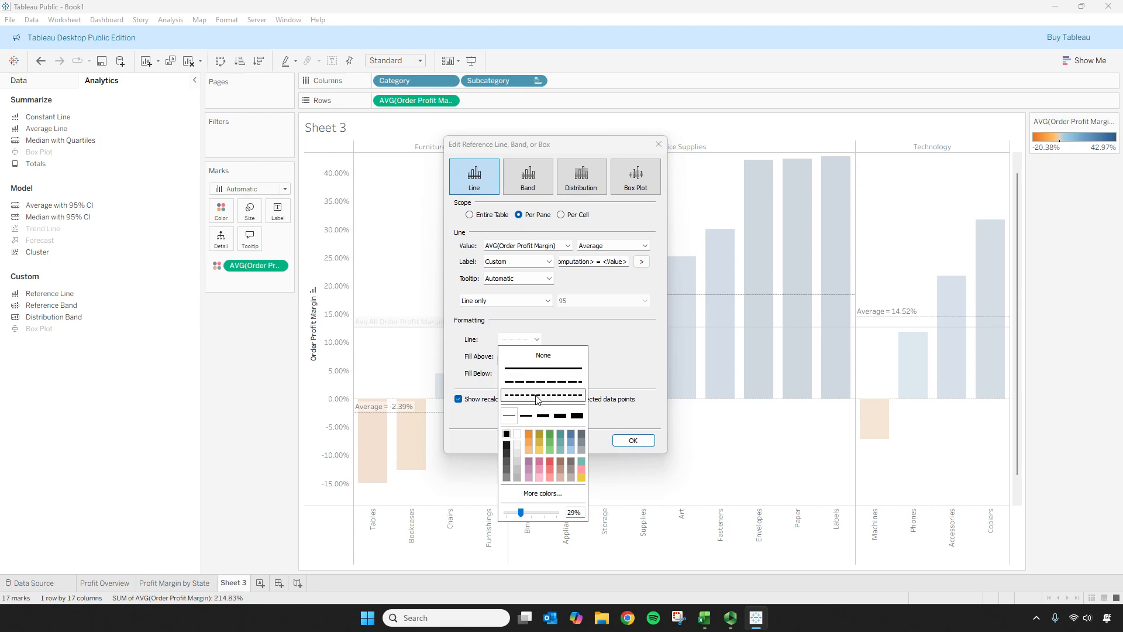
pyautogui.click(636, 444)
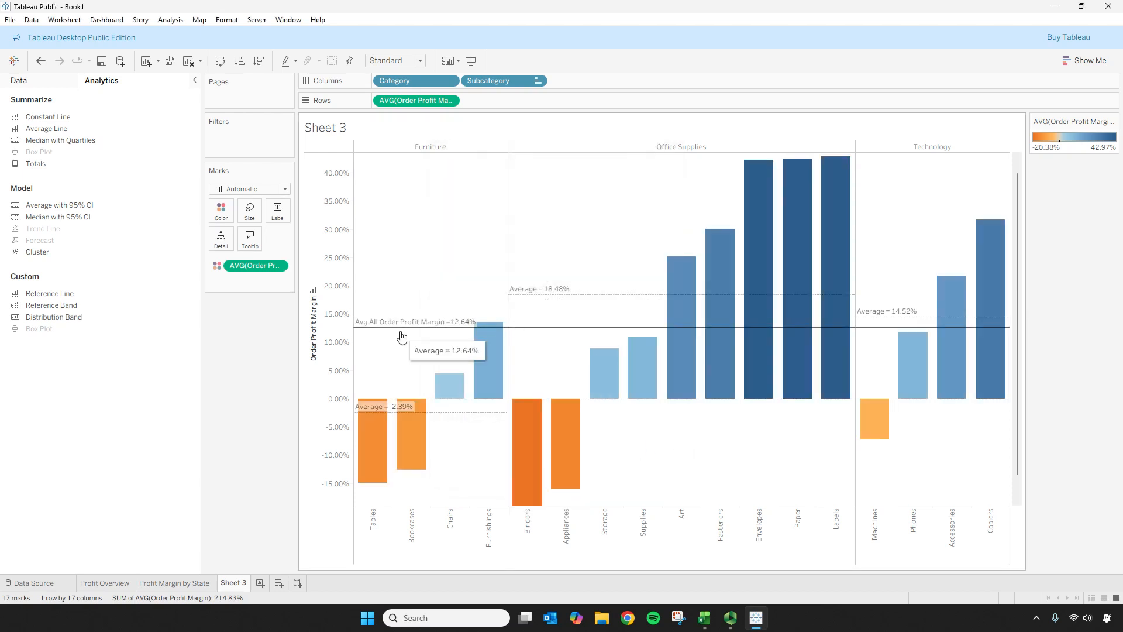
# Step: Format the label of the table-wide average line in black, bold text
pyautogui.rightClick(431, 326)
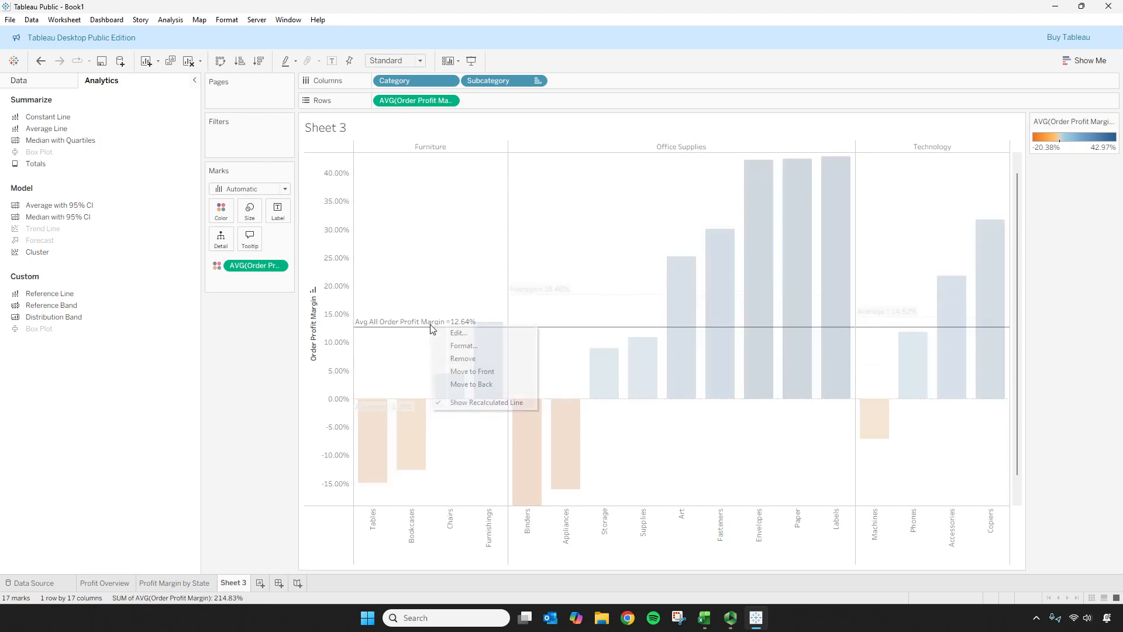
pyautogui.click(458, 348)
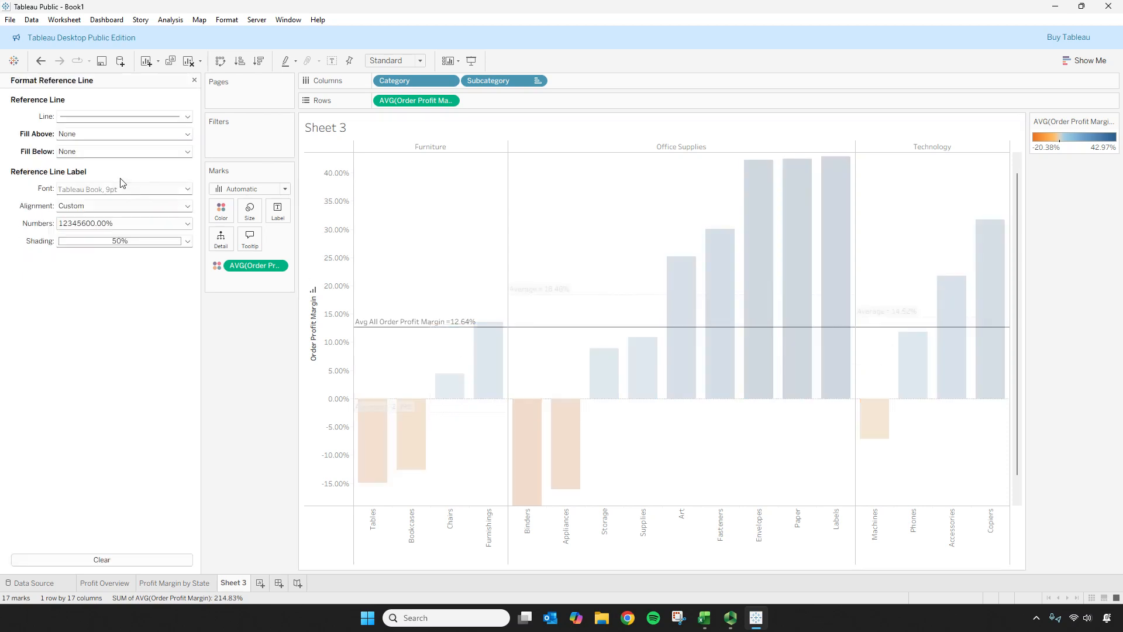
pyautogui.click(98, 191)
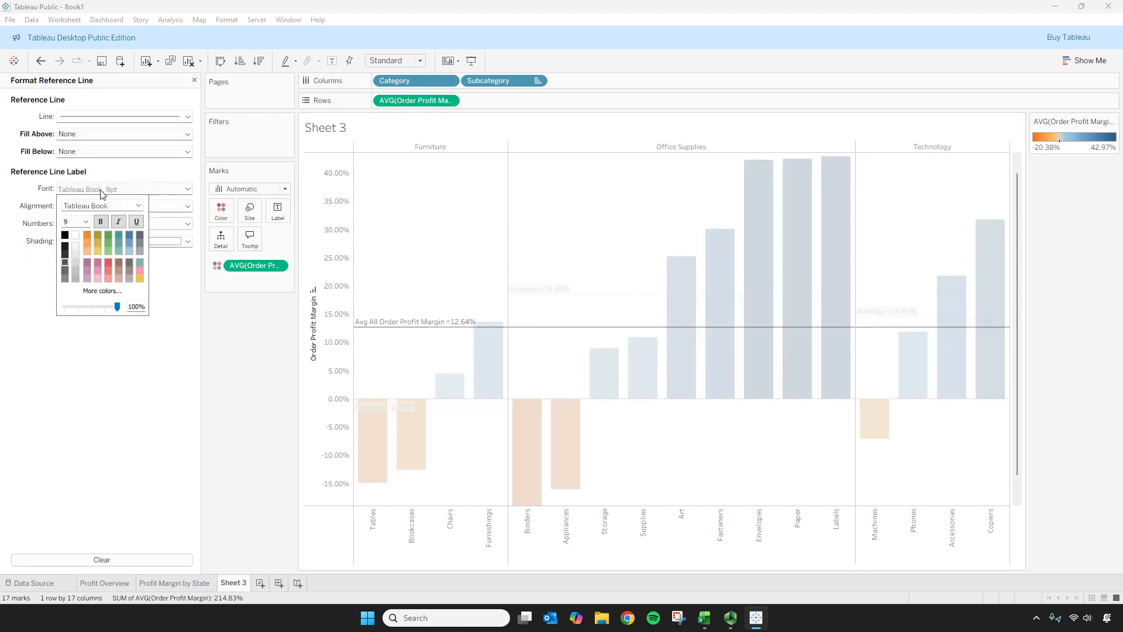
pyautogui.click(71, 236)
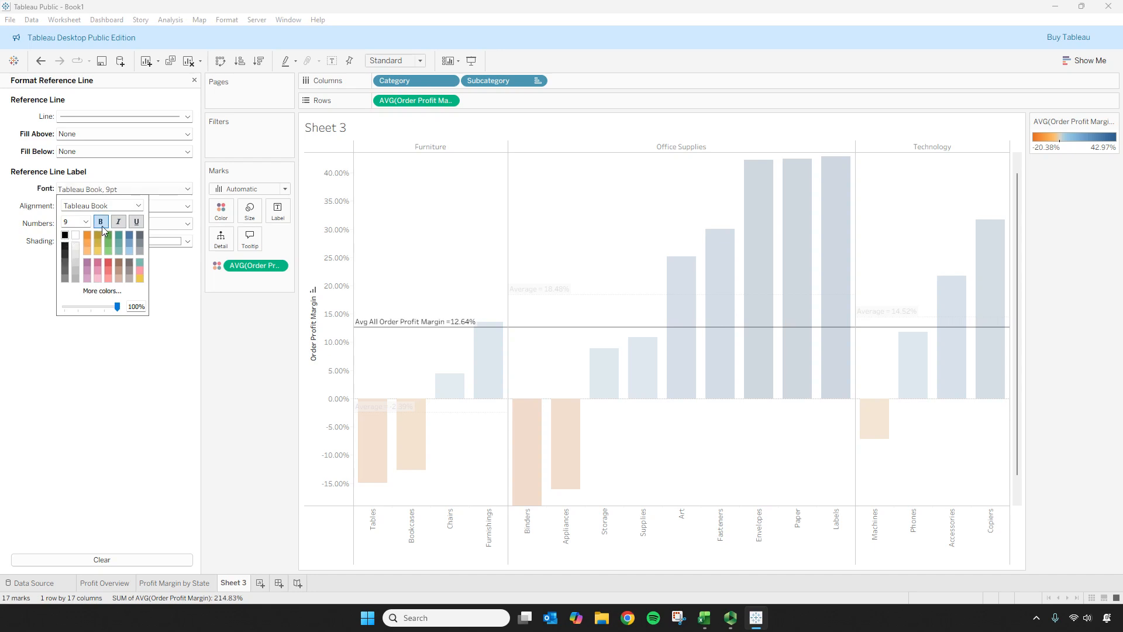
pyautogui.click(104, 223)
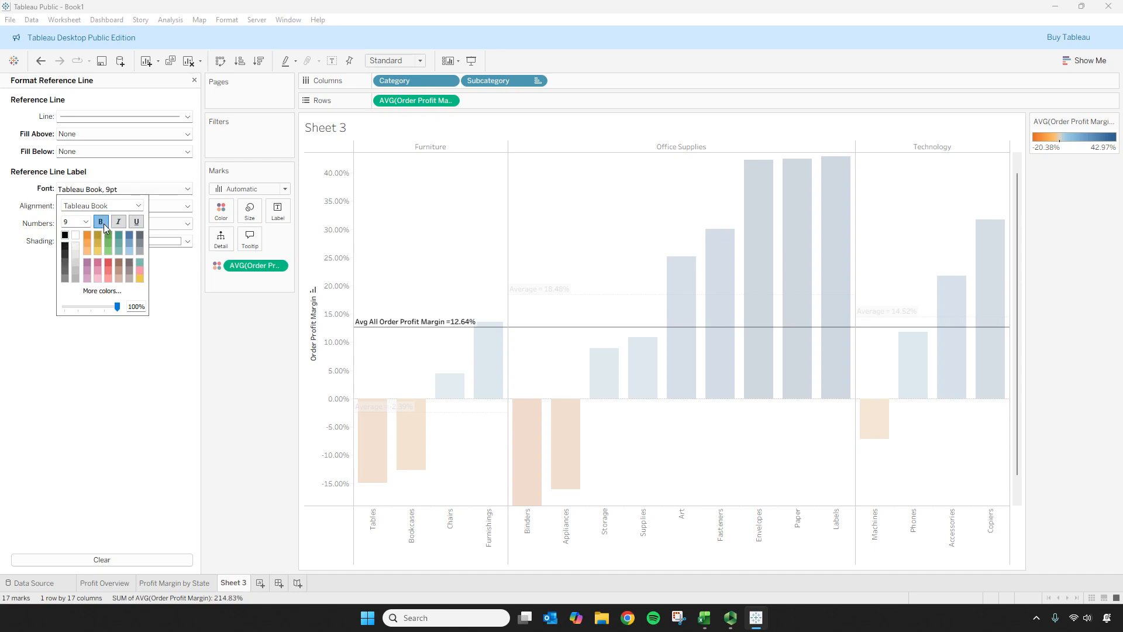
pyautogui.click(411, 366)
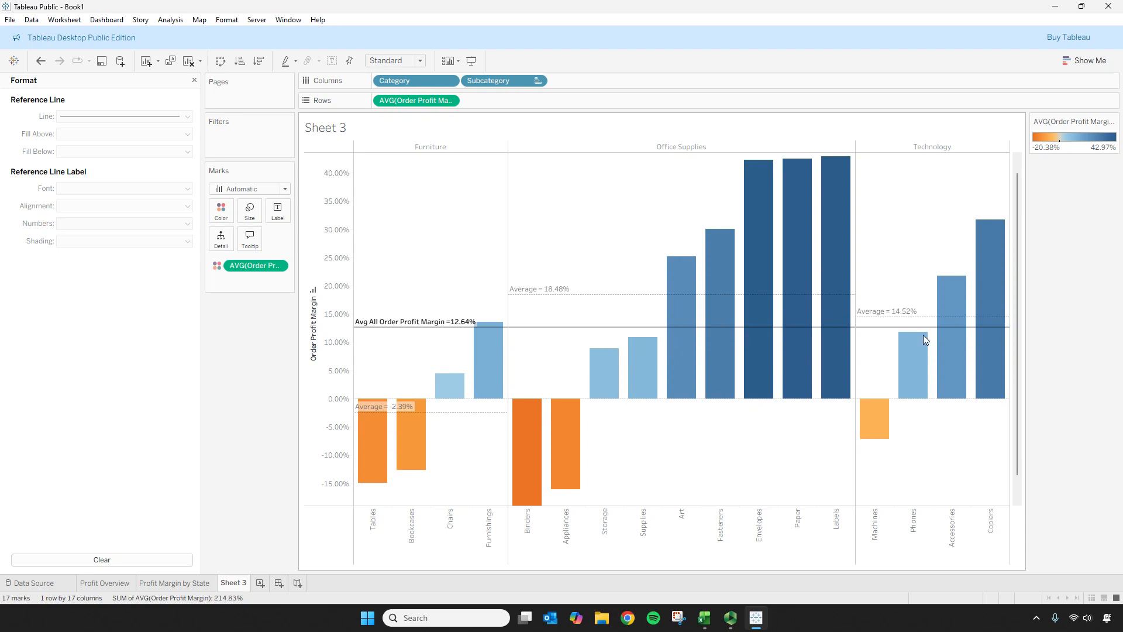
# Step: Rename the Sheet 3 worksheet as "Profit Margin by Cat_Subcat"
pyautogui.moveTo(801, 273)
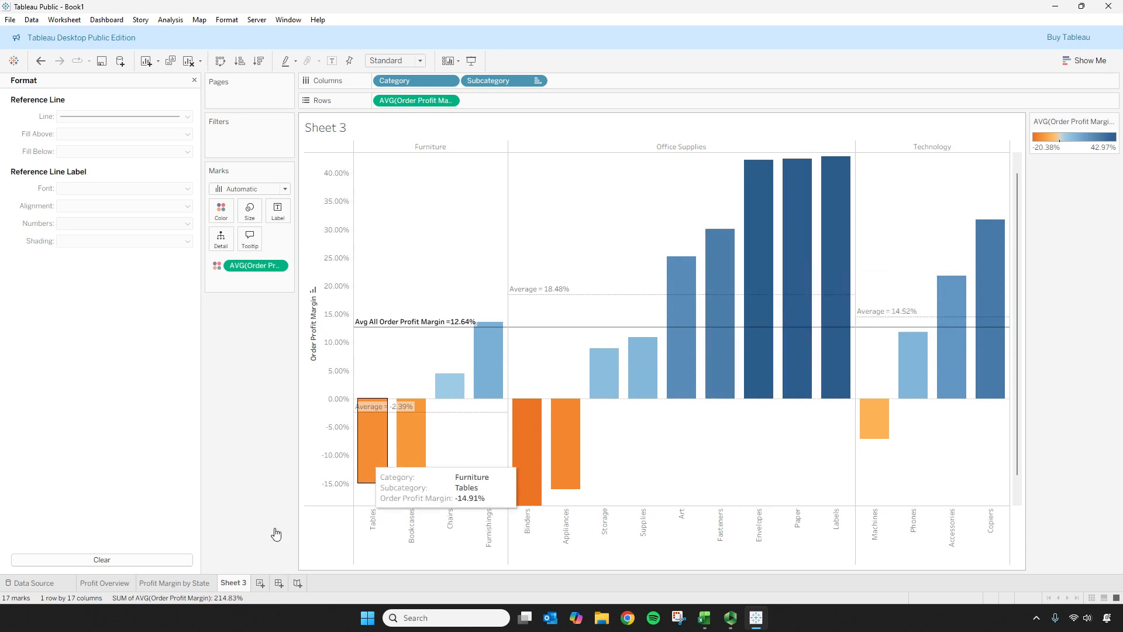
pyautogui.rightClick(237, 583)
pyautogui.click(294, 453)
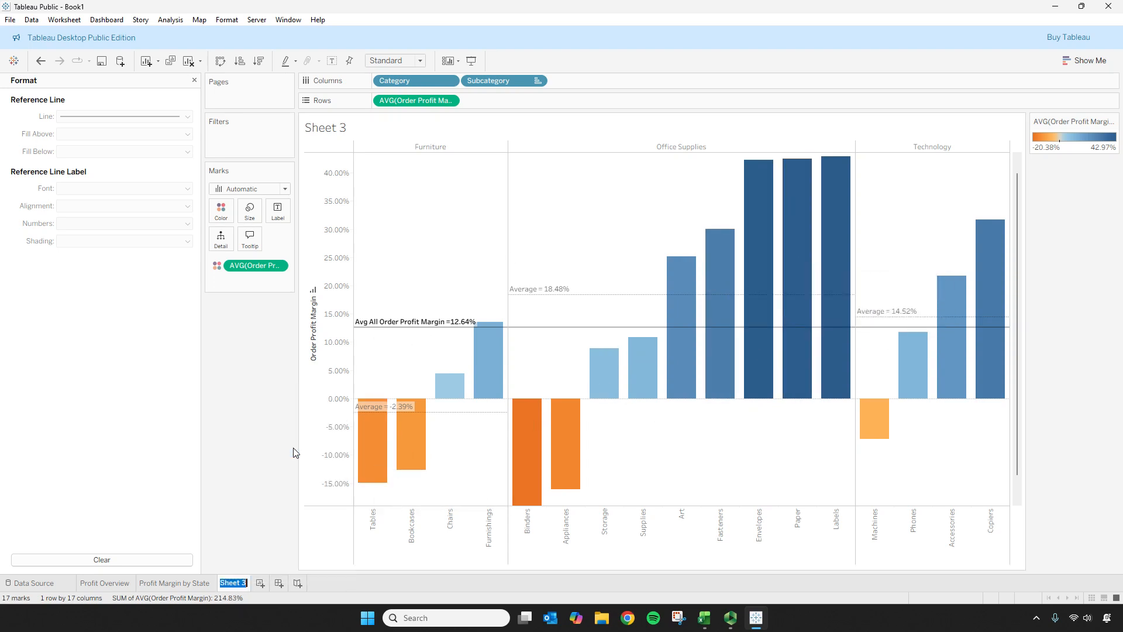
pyautogui.write('Profit Margin by ')
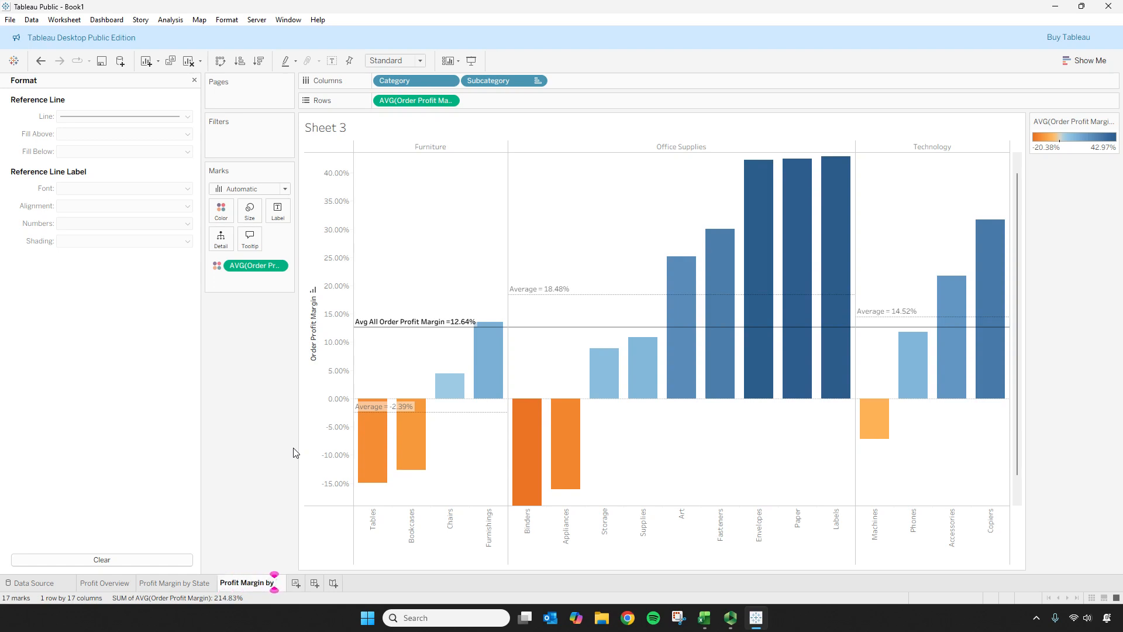
pyautogui.write('Ca')
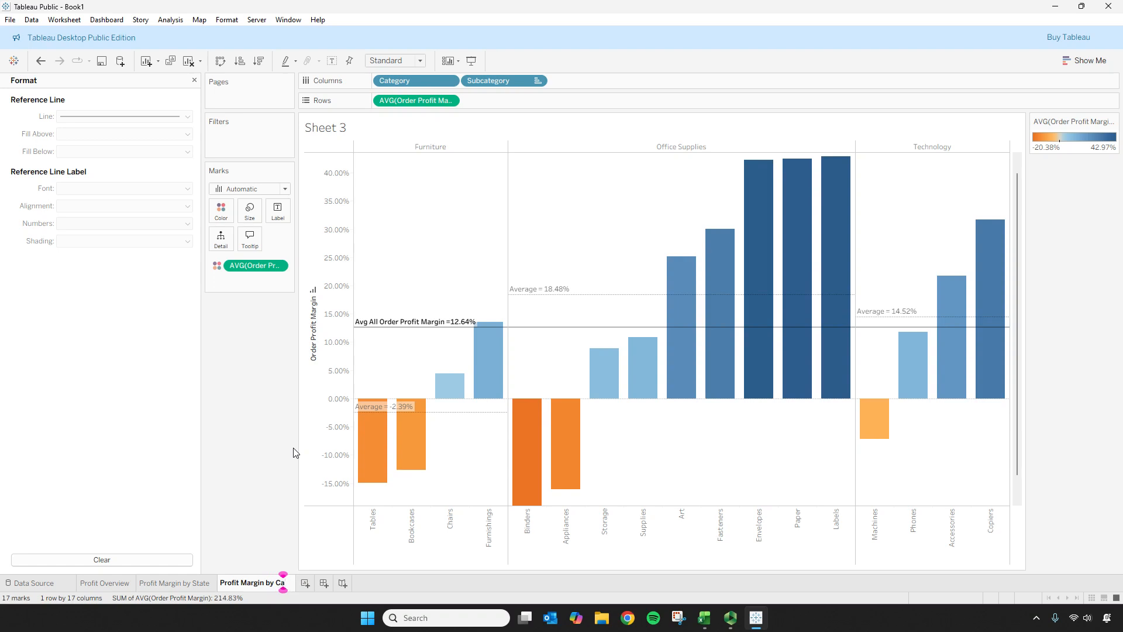
pyautogui.write('t_Su')
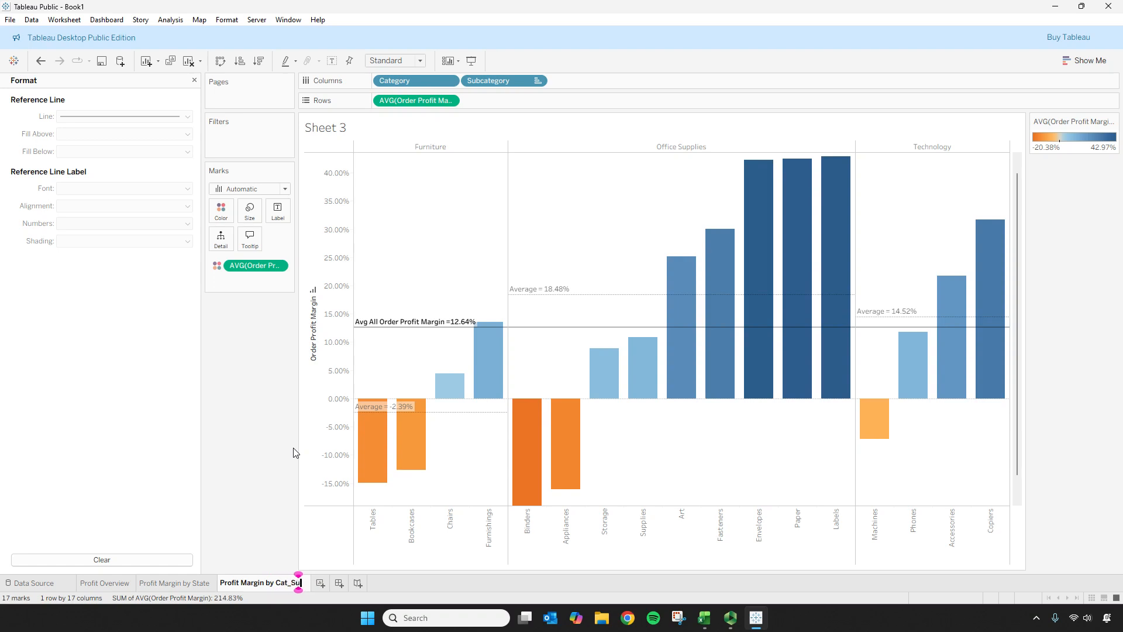
pyautogui.write('bcat')
pyautogui.press('Return')
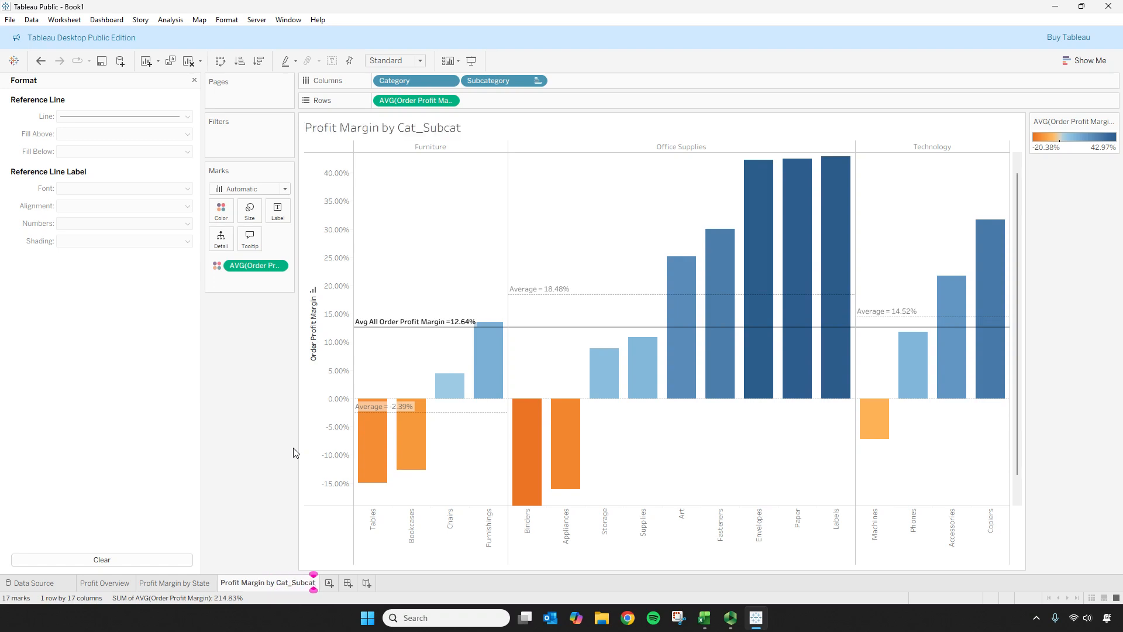
# Step: Create a new worksheet plotting average Order Profit Margin as rows against the year of Order Date as columns
pyautogui.click(330, 583)
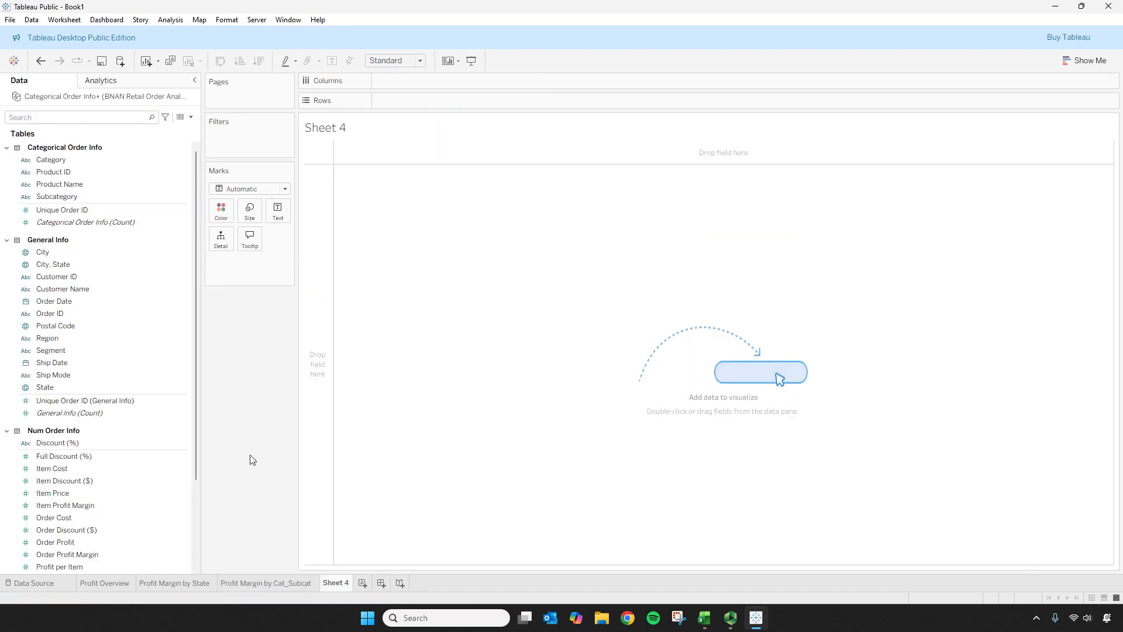
pyautogui.click(79, 302)
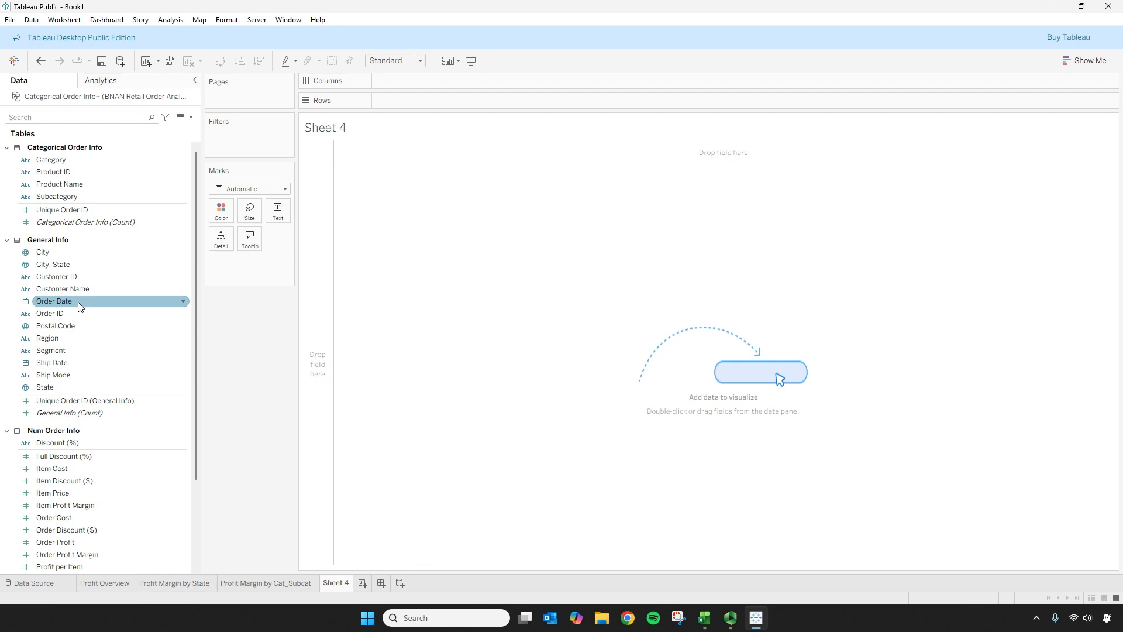
pyautogui.moveTo(78, 302); pyautogui.dragTo(182, 423)
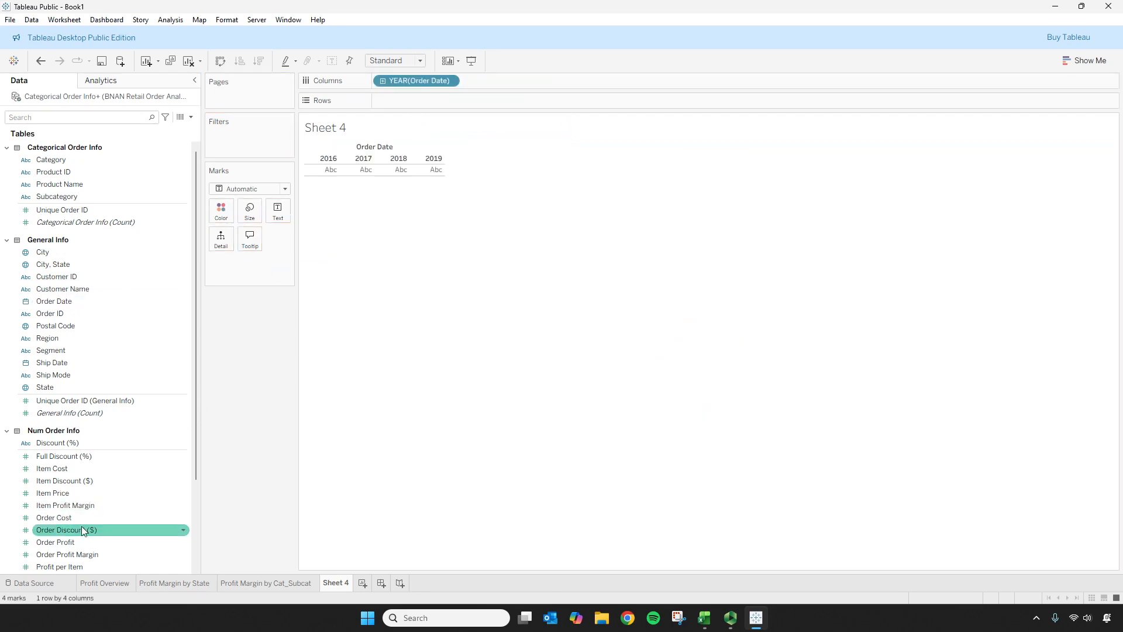
pyautogui.moveTo(68, 554); pyautogui.dragTo(446, 101)
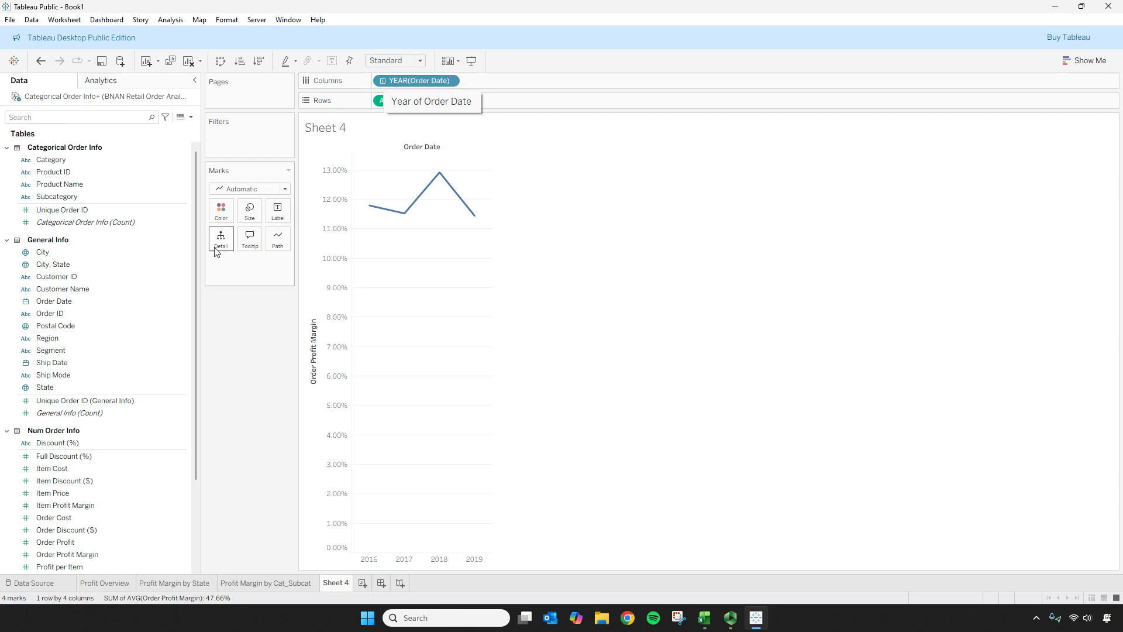
# Step: Color the profit margin lines by Region and expand the Order Date years into quarters
pyautogui.moveTo(195, 241); pyautogui.dragTo(195, 264)
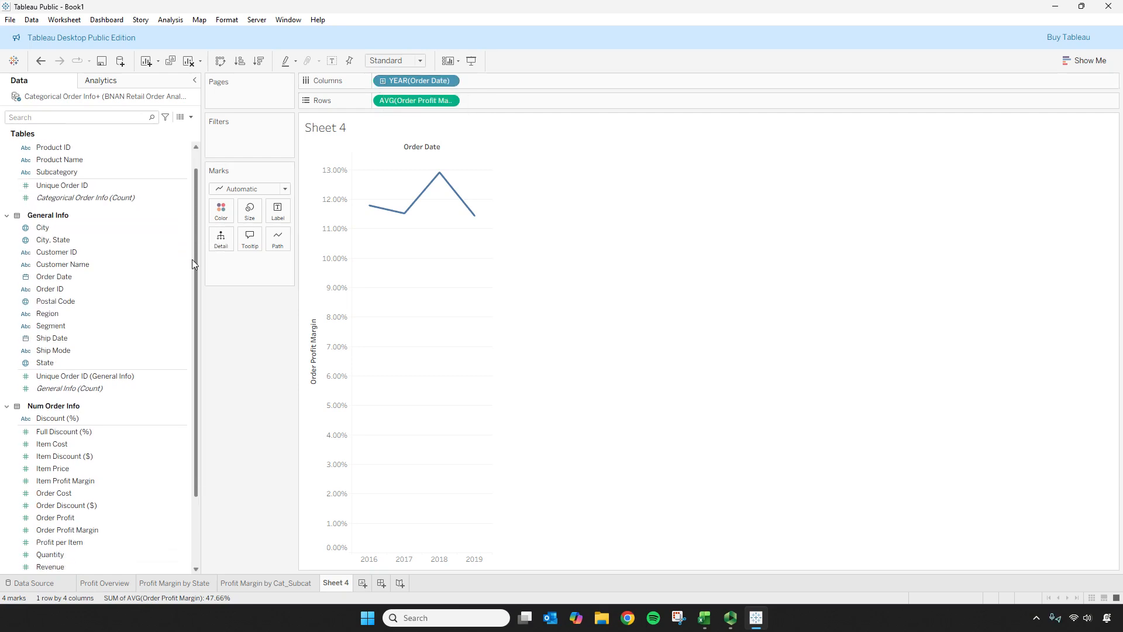
pyautogui.scroll(-3, 185, 314)
pyautogui.scroll(3, 189, 351)
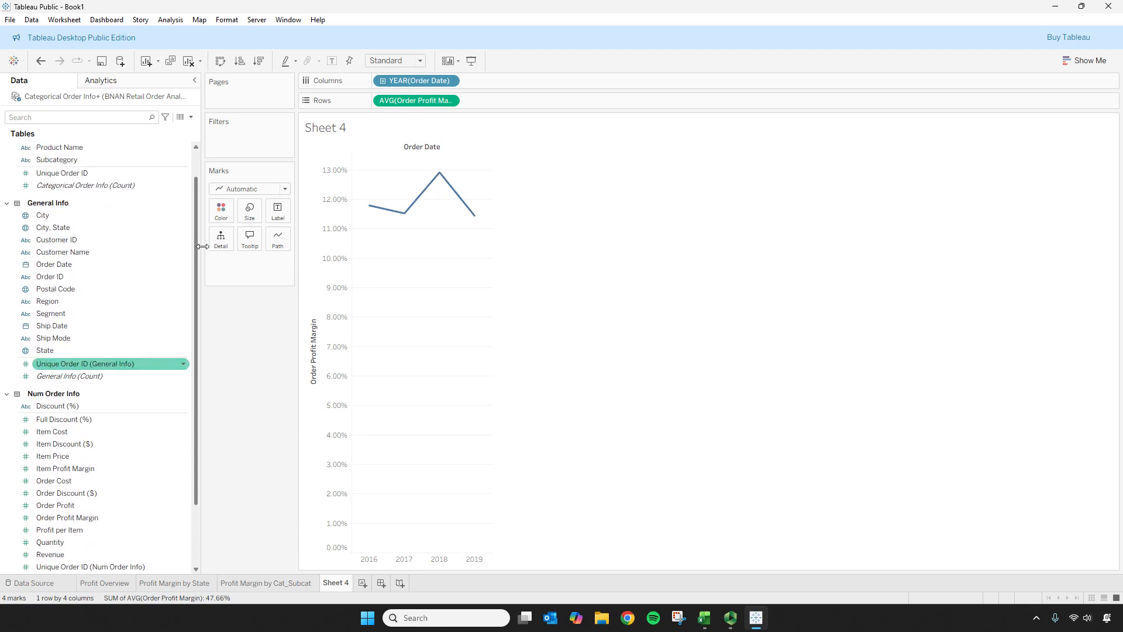
pyautogui.moveTo(196, 252); pyautogui.dragTo(202, 194)
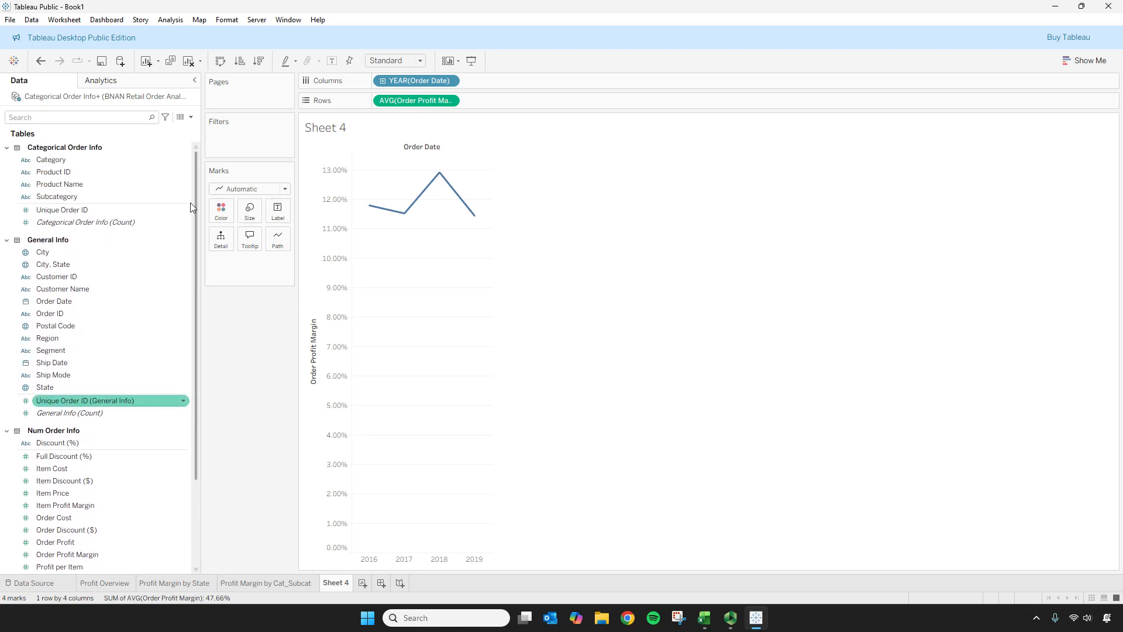
pyautogui.moveTo(96, 337); pyautogui.dragTo(221, 214)
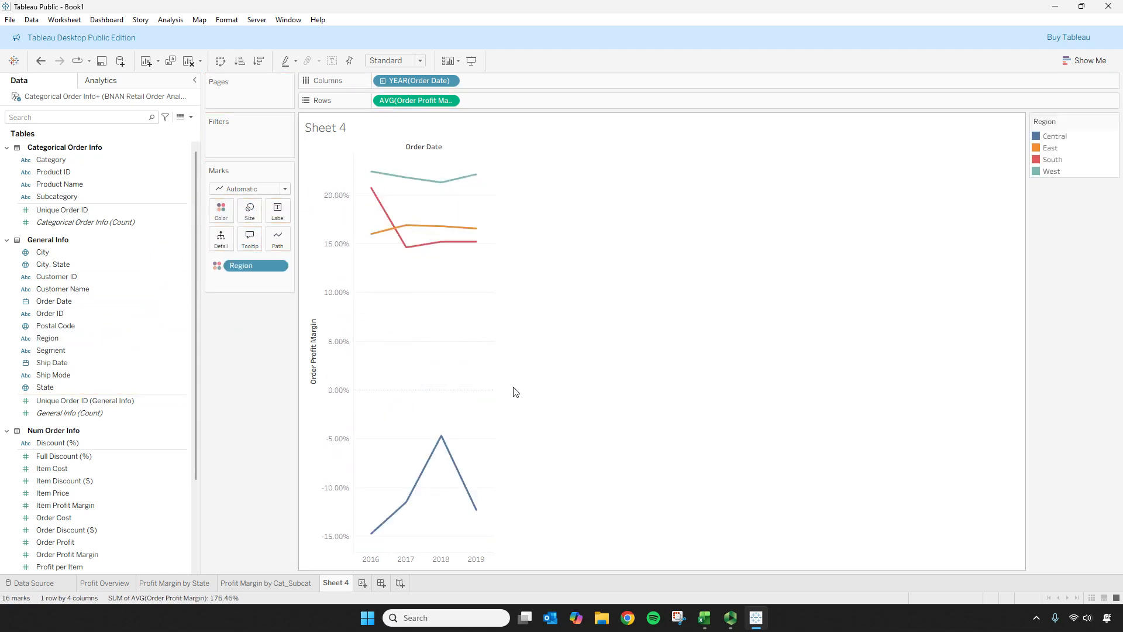
pyautogui.click(383, 80)
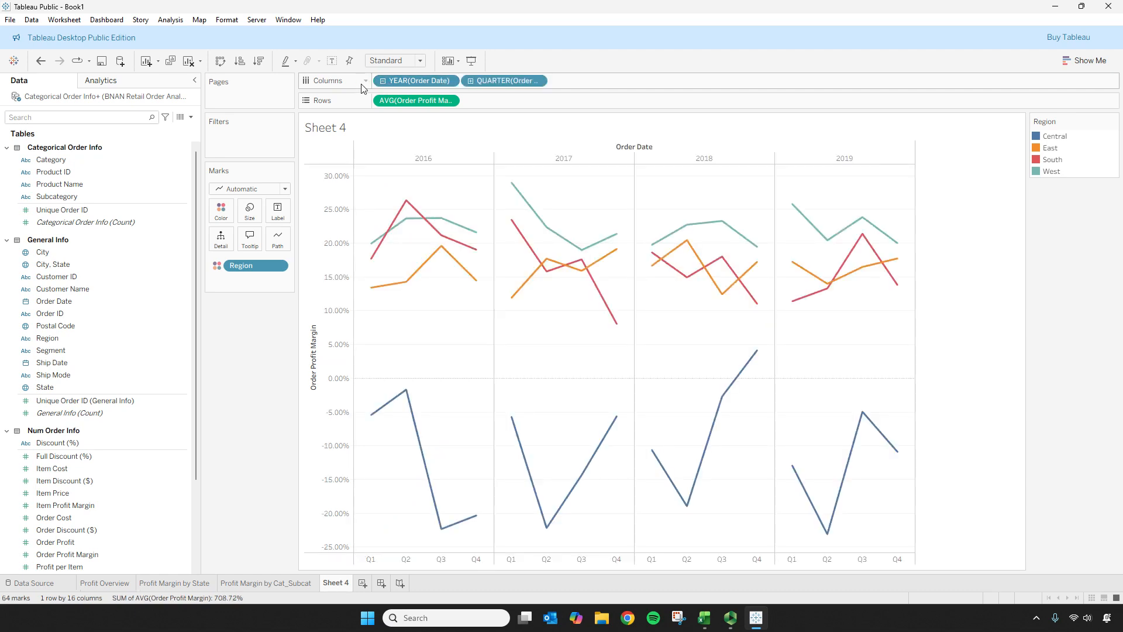
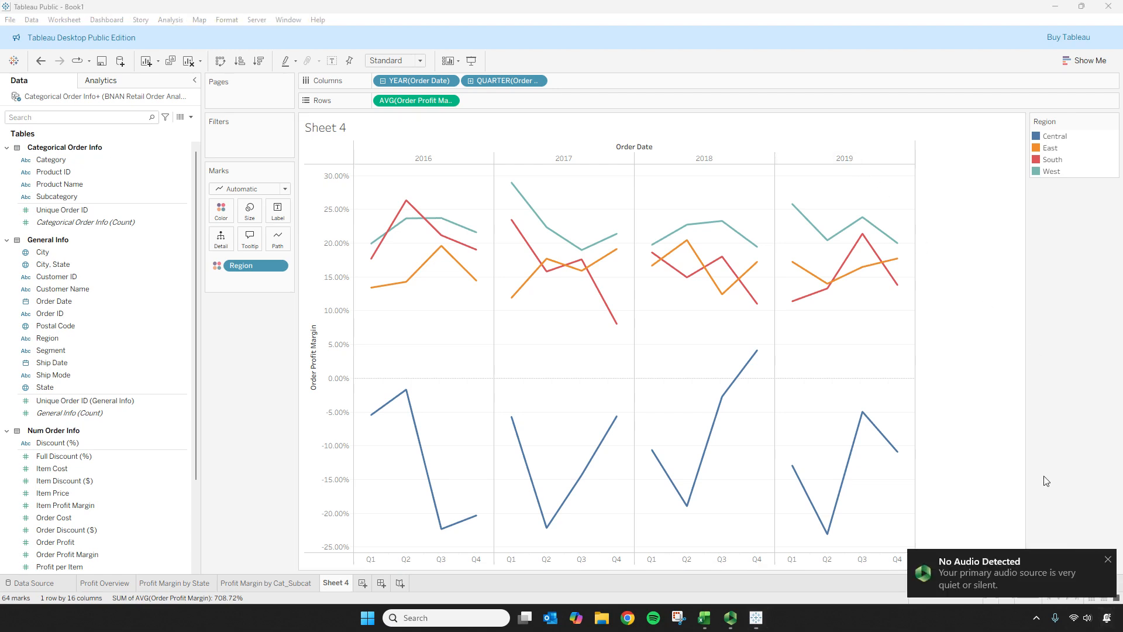
# Step: Try placing the Order Date quarter ahead of the year in the columns, and restore the year-first order
pyautogui.moveTo(504, 80); pyautogui.dragTo(381, 83)
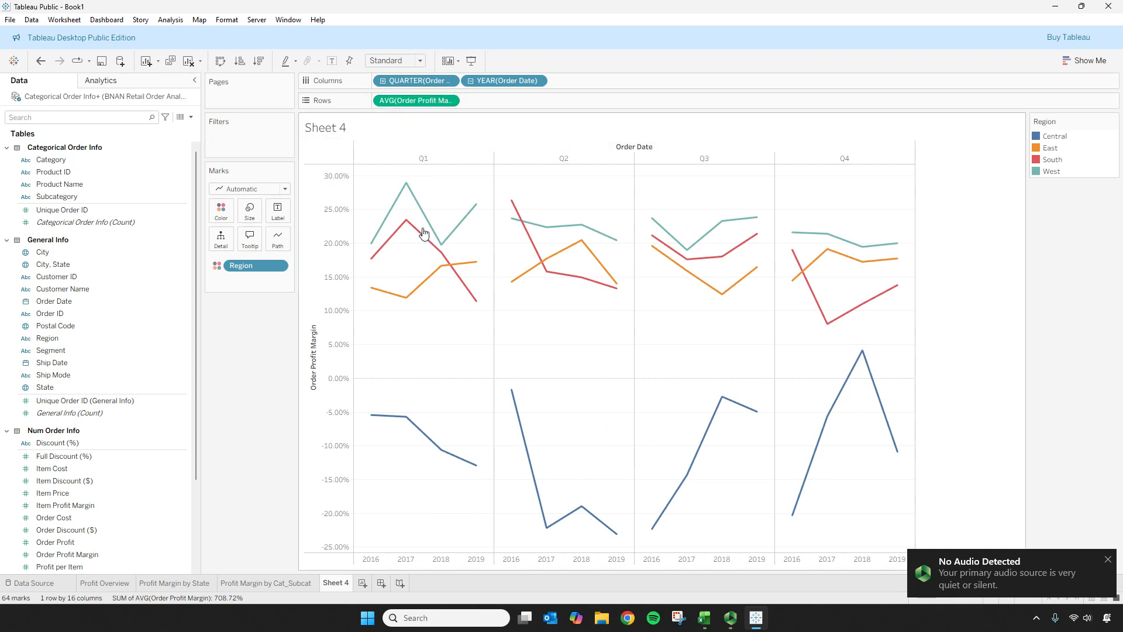
pyautogui.moveTo(417, 82); pyautogui.dragTo(597, 93)
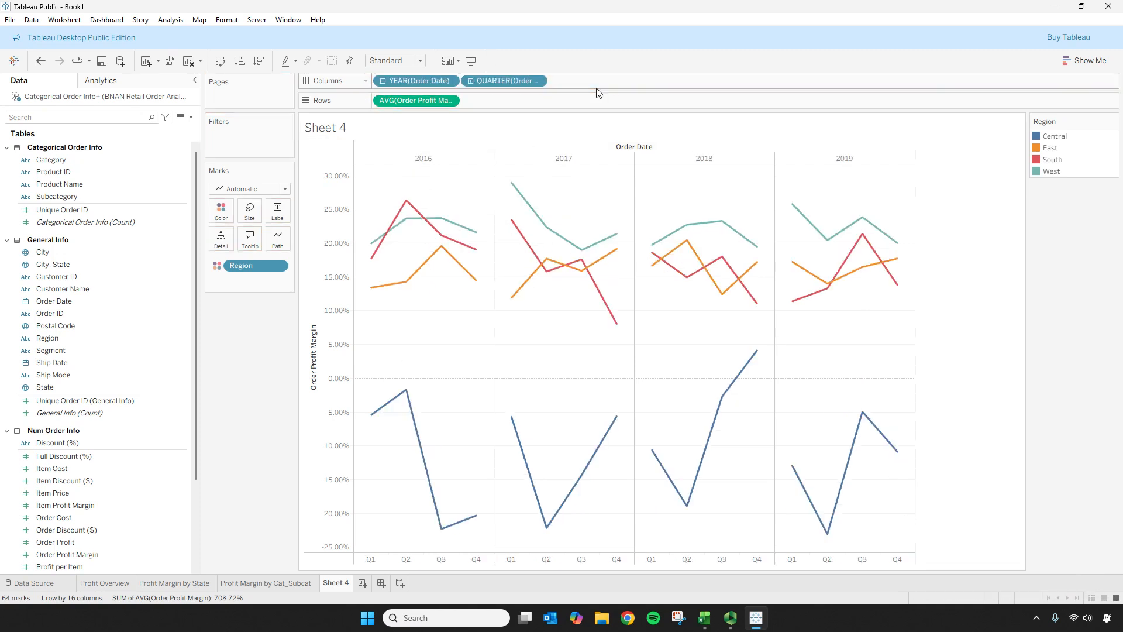
# Step: Remove the line chart's horizontal grid lines by setting the row grid lines to None
pyautogui.rightClick(442, 351)
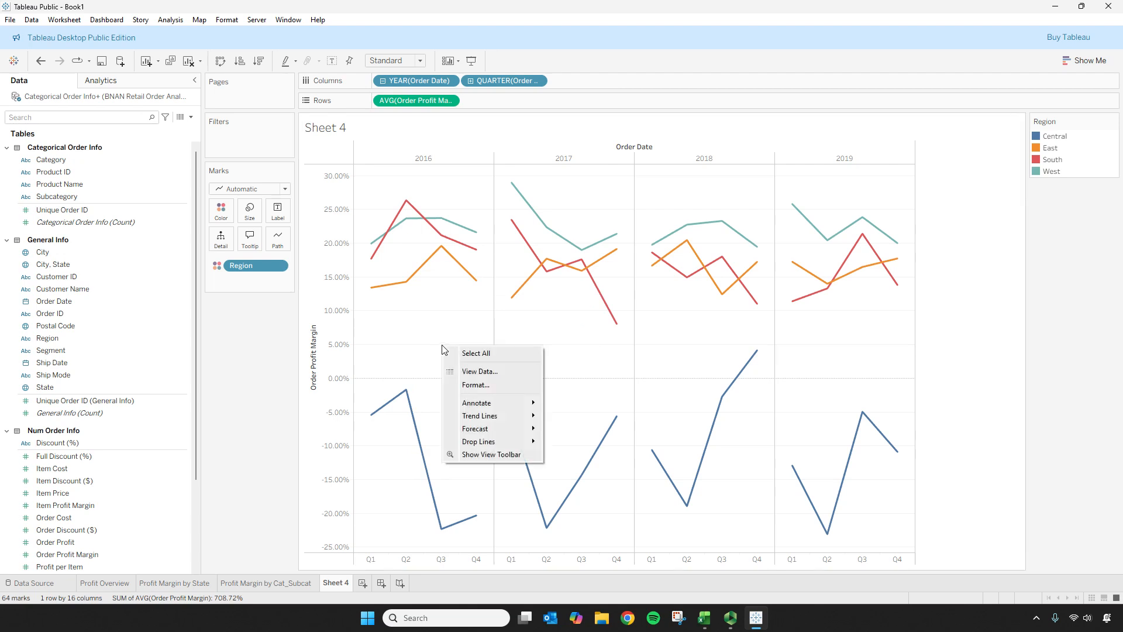
pyautogui.click(478, 386)
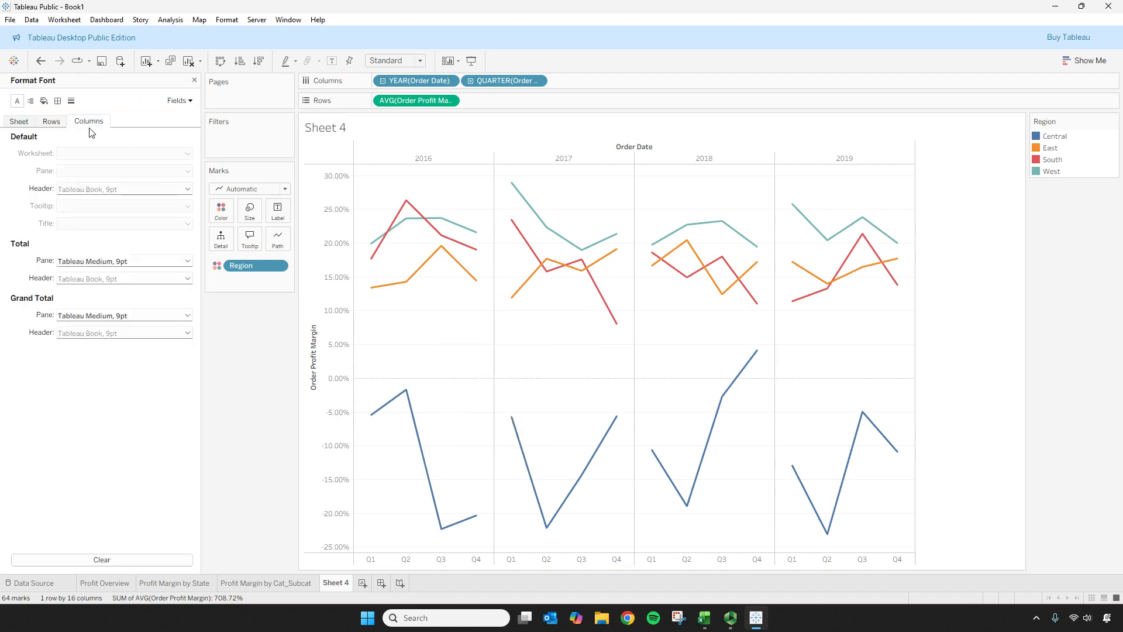
pyautogui.click(71, 101)
pyautogui.click(79, 154)
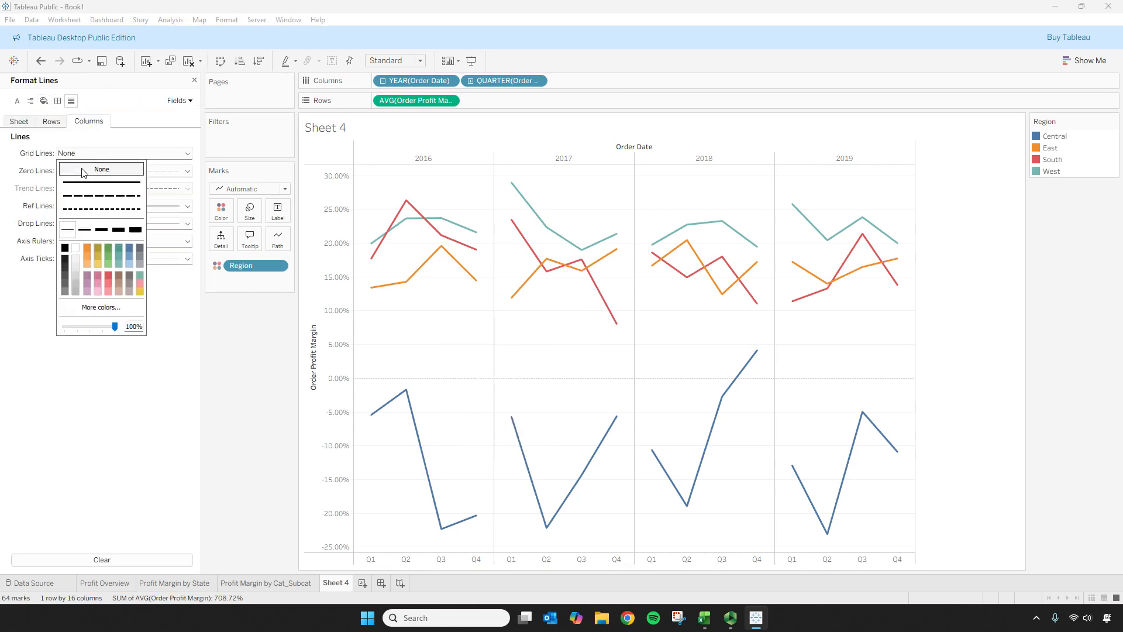
pyautogui.click(51, 121)
pyautogui.click(91, 155)
pyautogui.click(92, 169)
pyautogui.click(28, 125)
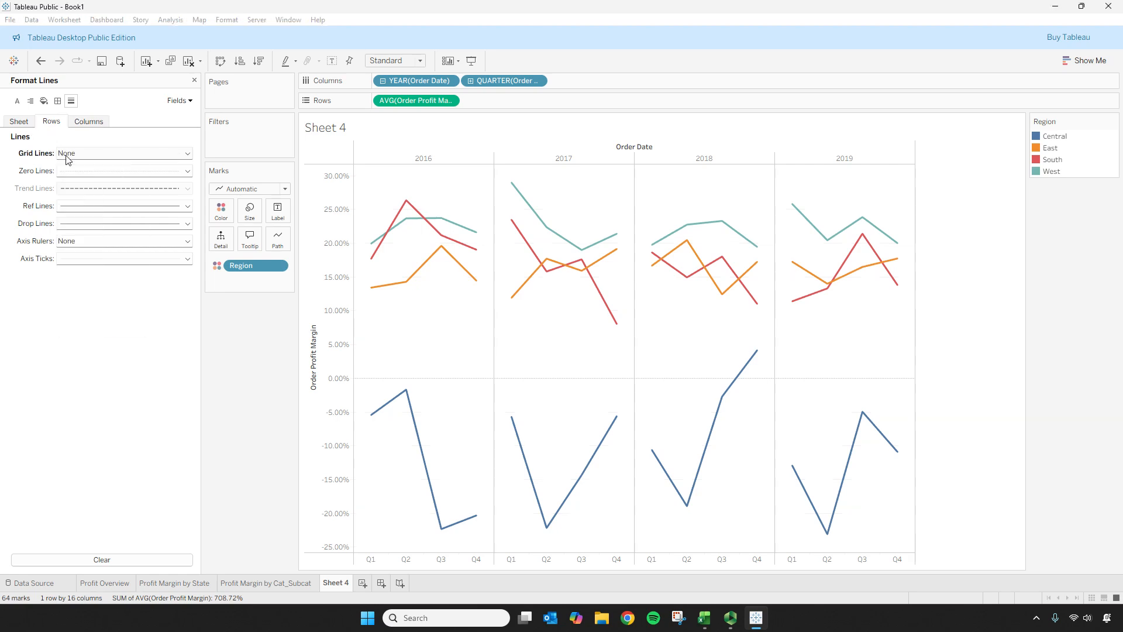
pyautogui.click(105, 155)
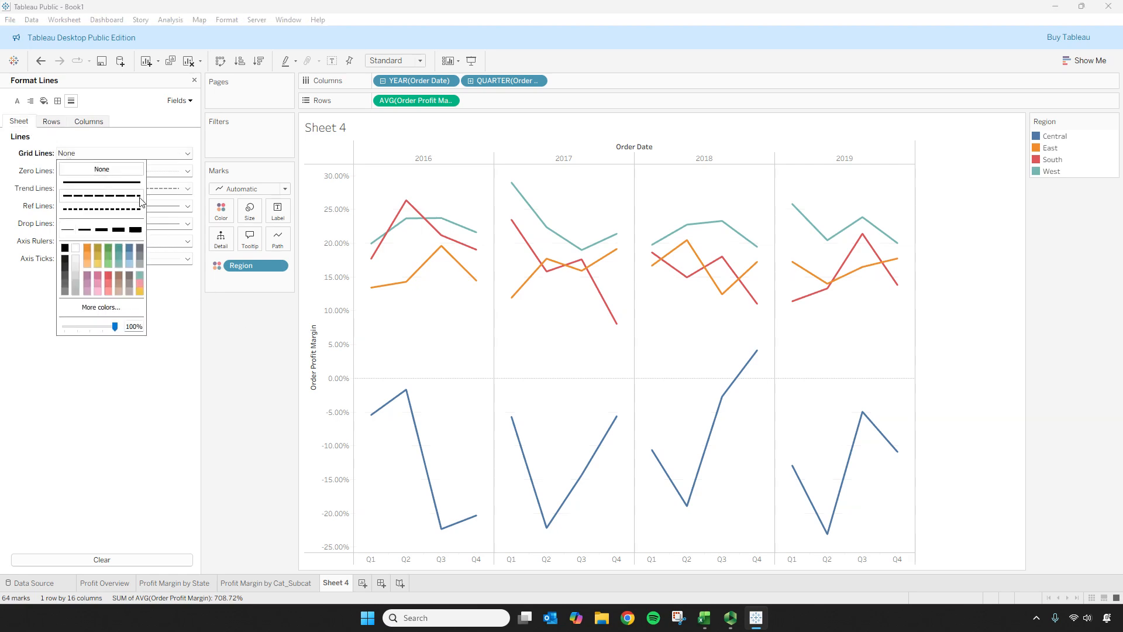
pyautogui.click(241, 291)
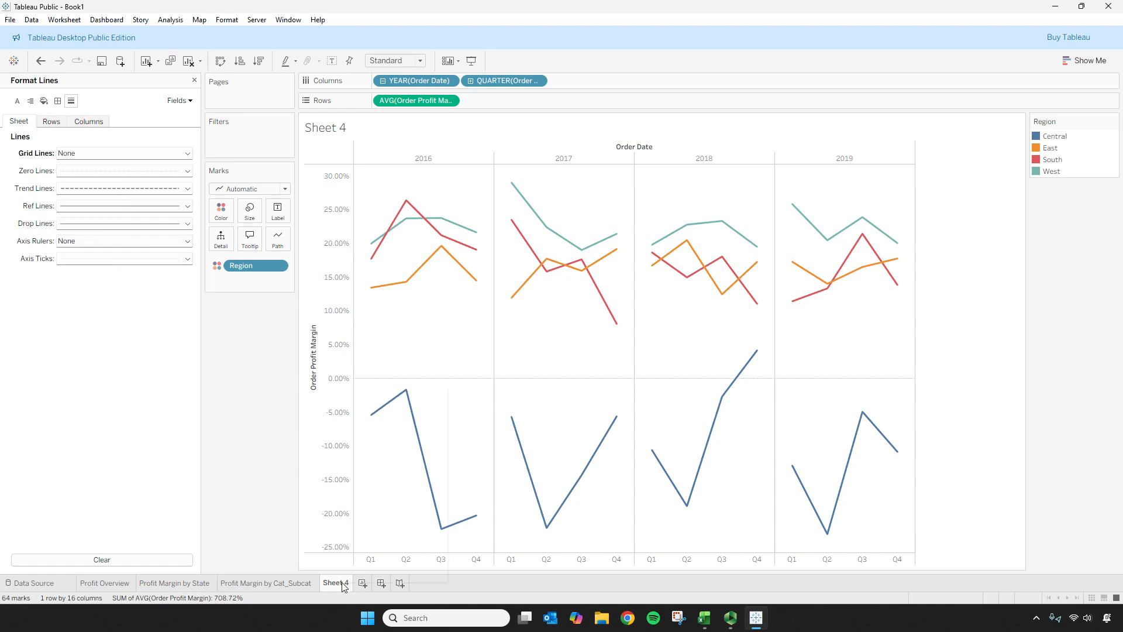
# Step: Rename the Sheet 4 worksheet as "Profit Margin over Time"
pyautogui.rightClick(345, 583)
pyautogui.click(375, 451)
pyautogui.write('Profit Margin over Time')
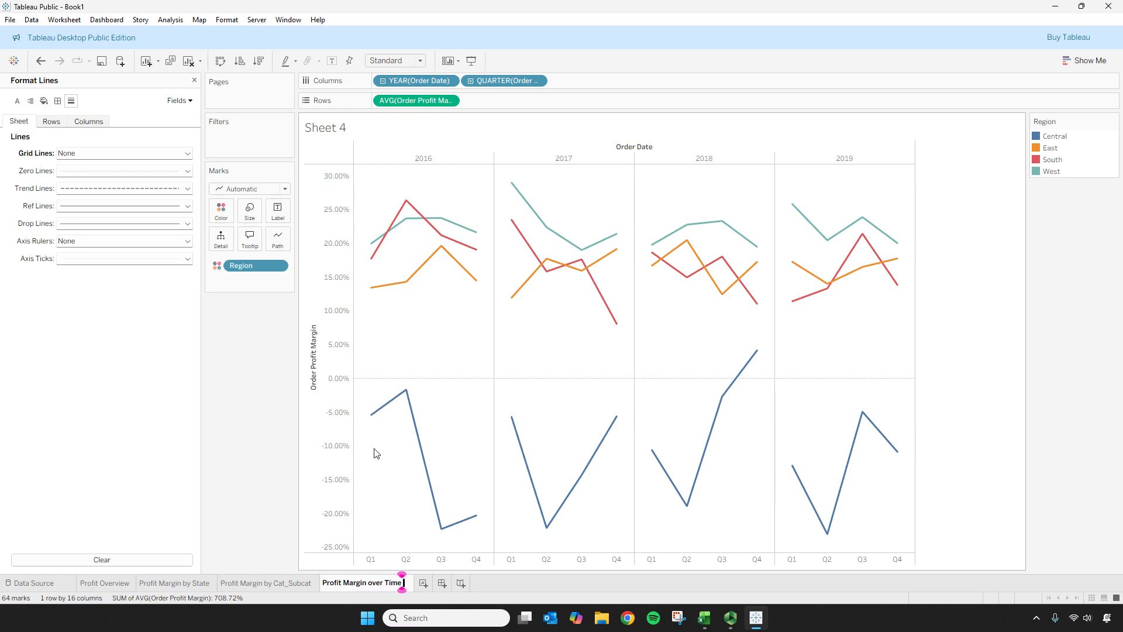
pyautogui.press('Return')
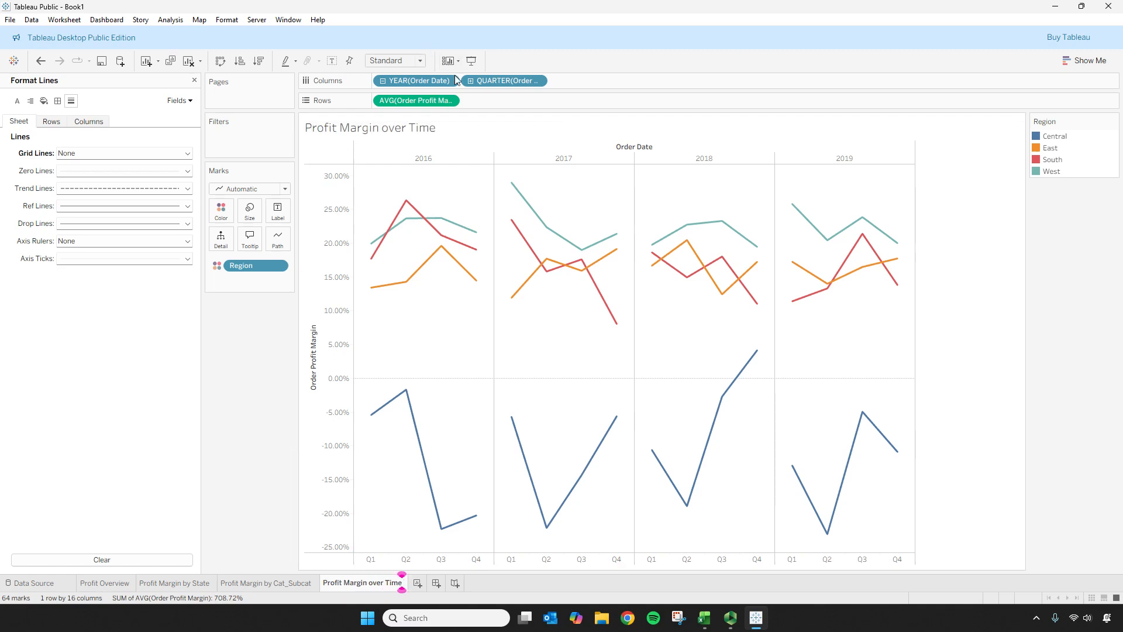
# Step: Try expanding the Order Date quarters into months, and remove the month level from the columns
pyautogui.click(470, 81)
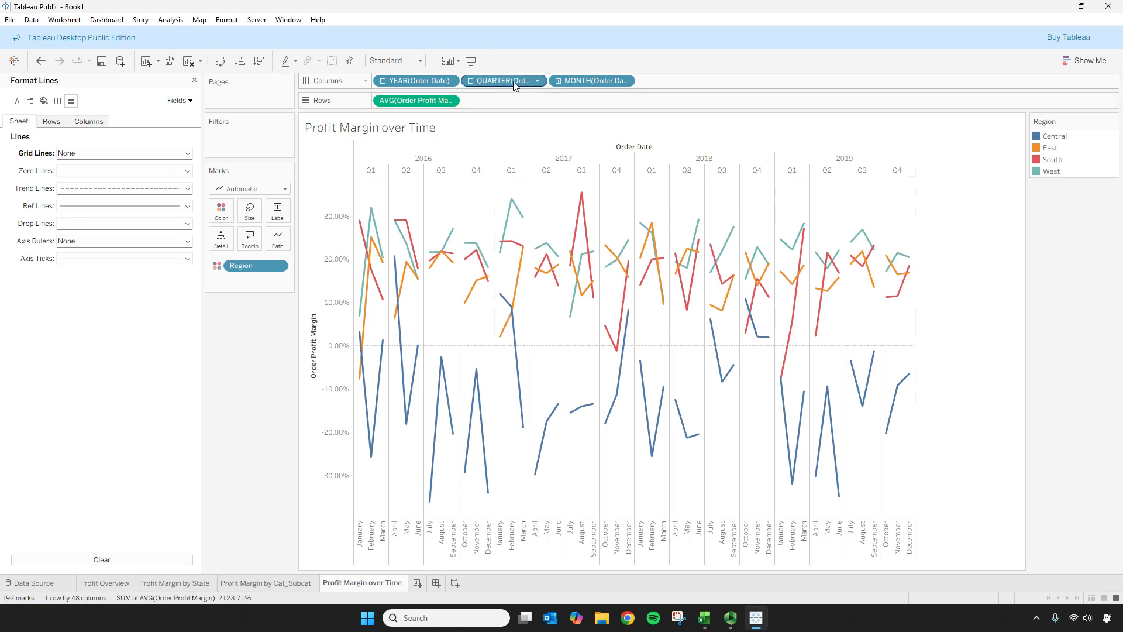
pyautogui.moveTo(508, 87); pyautogui.dragTo(262, 142)
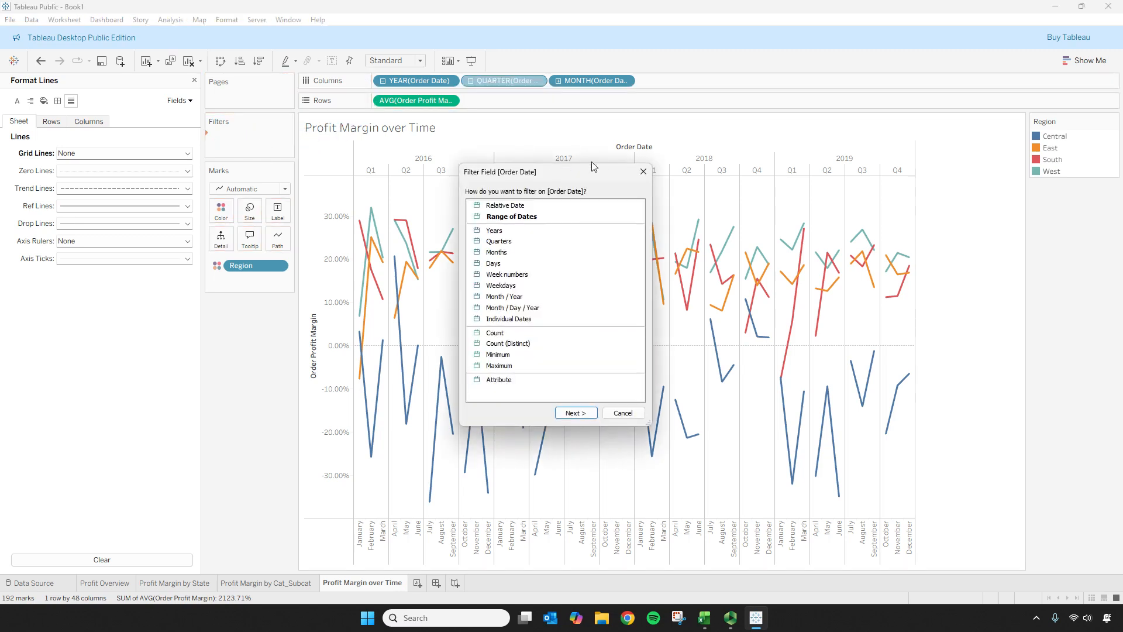
pyautogui.click(643, 172)
pyautogui.moveTo(608, 79); pyautogui.dragTo(242, 338)
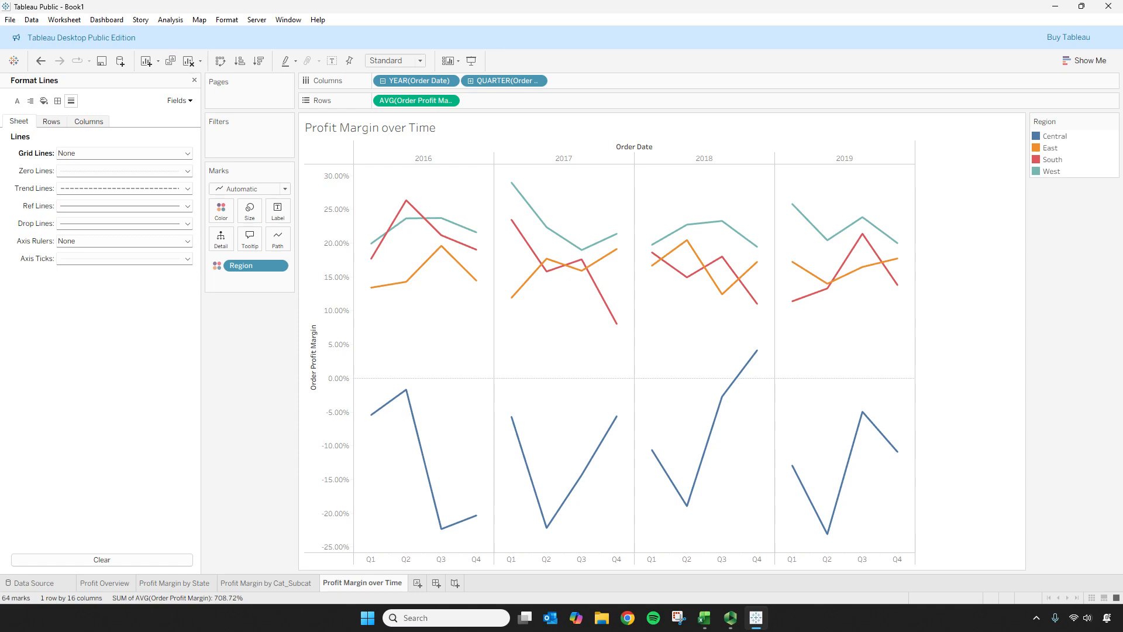
# Step: Add two blank dashboards and a blank story to the workbook
pyautogui.click(437, 589)
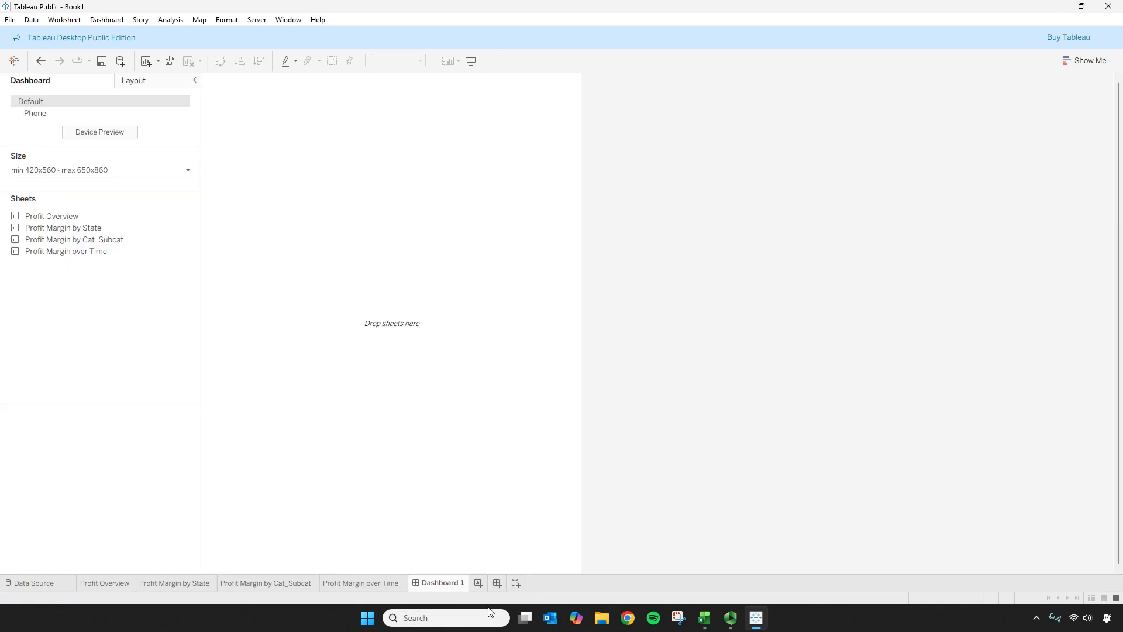
pyautogui.click(497, 583)
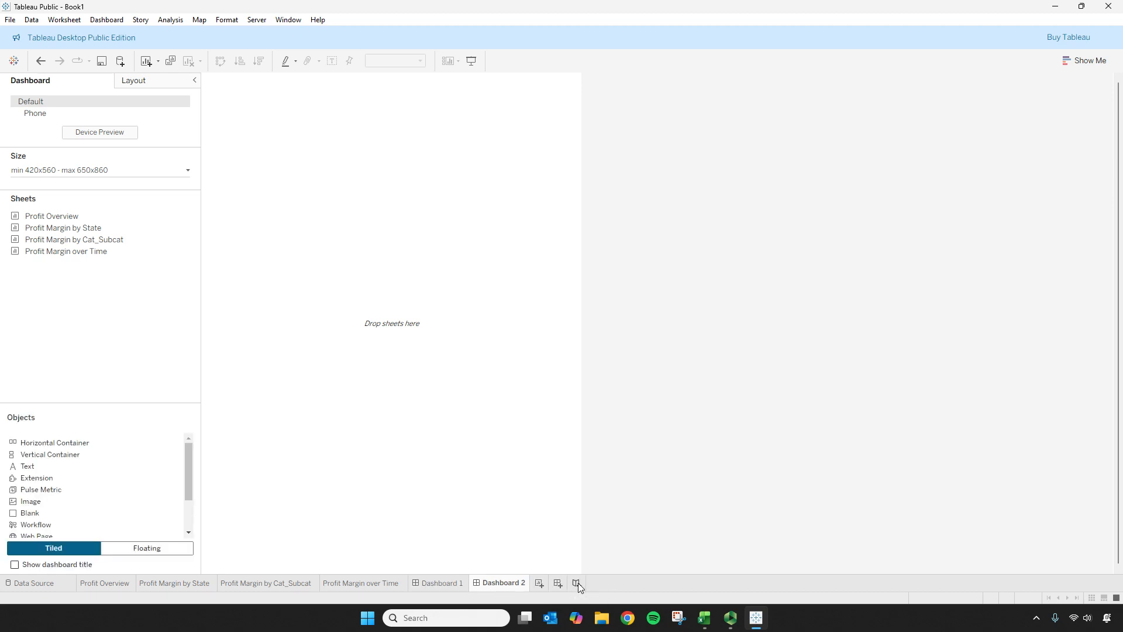
pyautogui.click(574, 586)
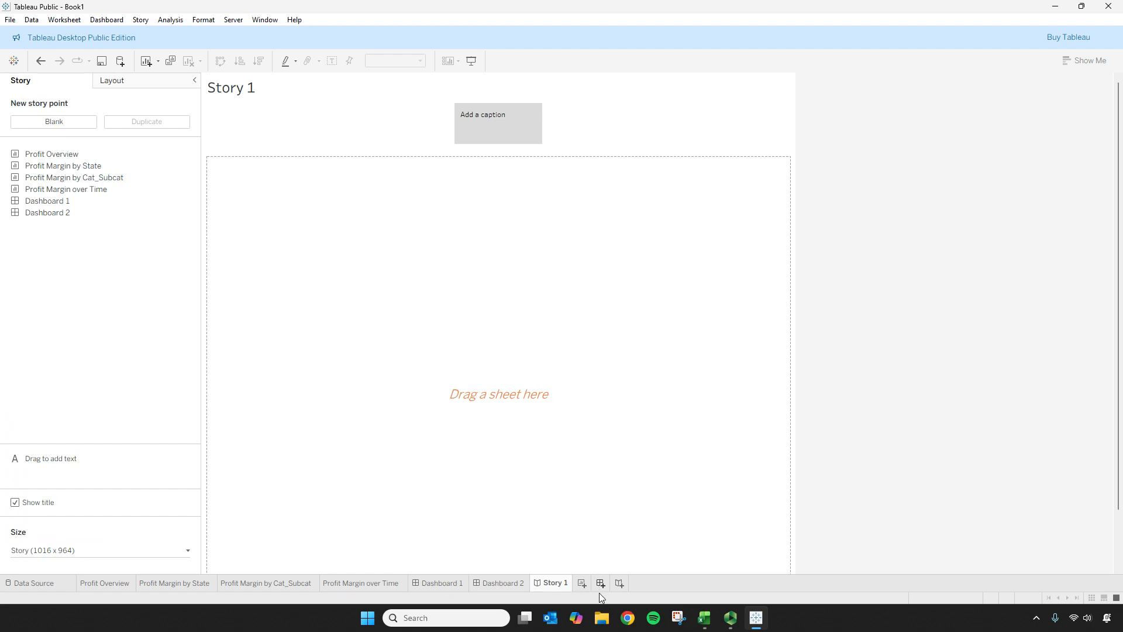
# Step: Copy the heading "Initial E-Commerce Profitability Analysis" from the assignment document in Word and return to Tableau
pyautogui.doubleClick(248, 93)
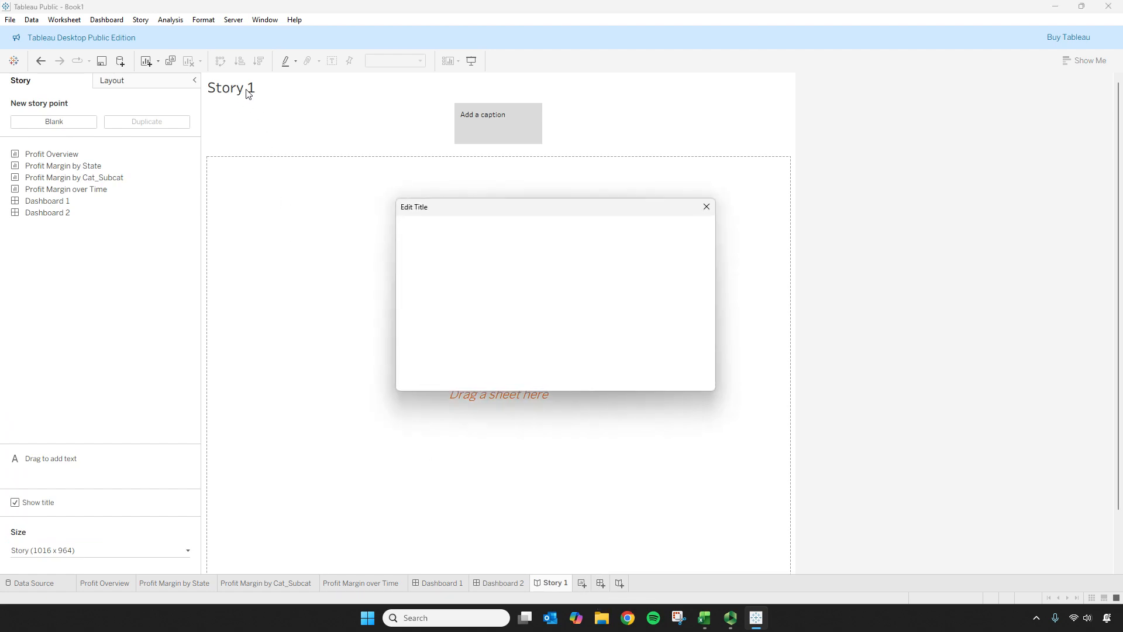
pyautogui.click(706, 208)
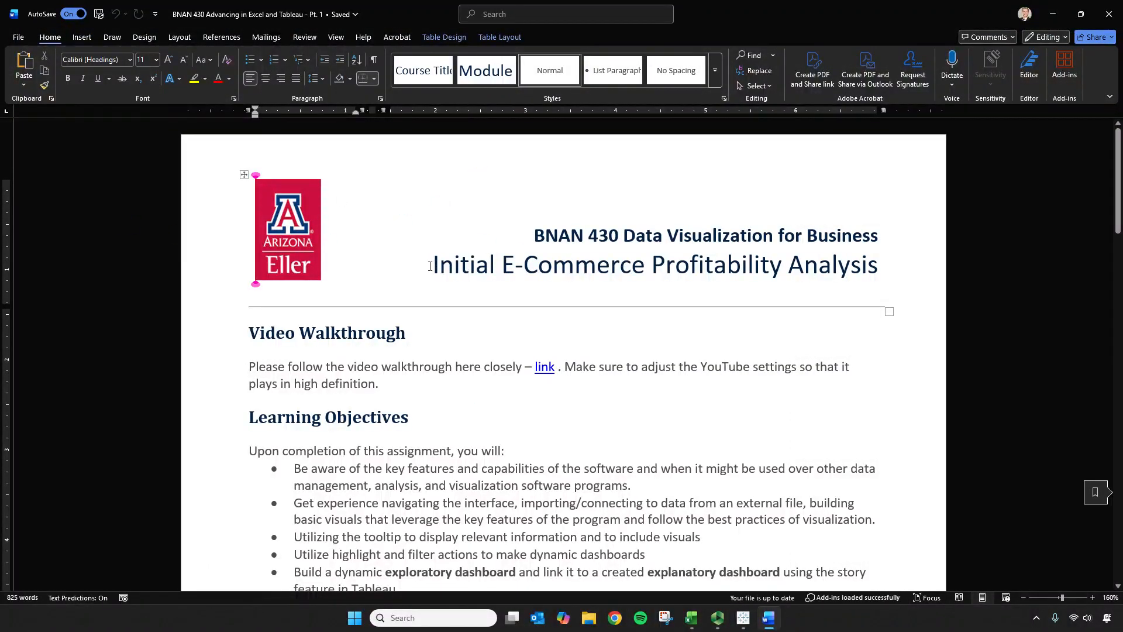
pyautogui.tripleClick(521, 265)
pyautogui.hotkey('ctrl', 'c')
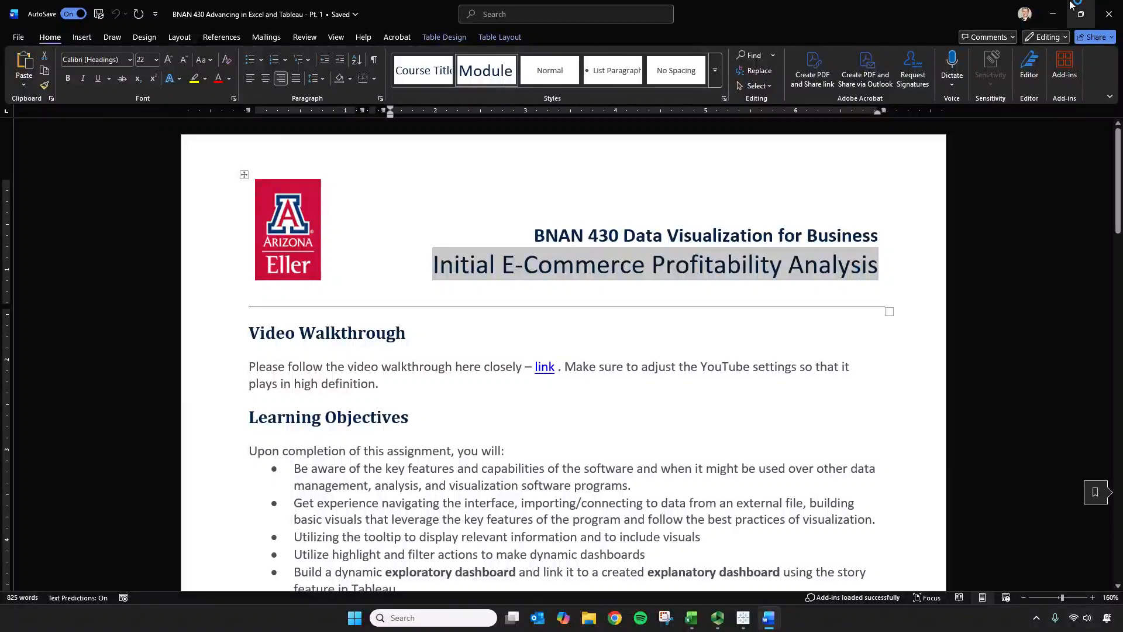
pyautogui.click(1052, 15)
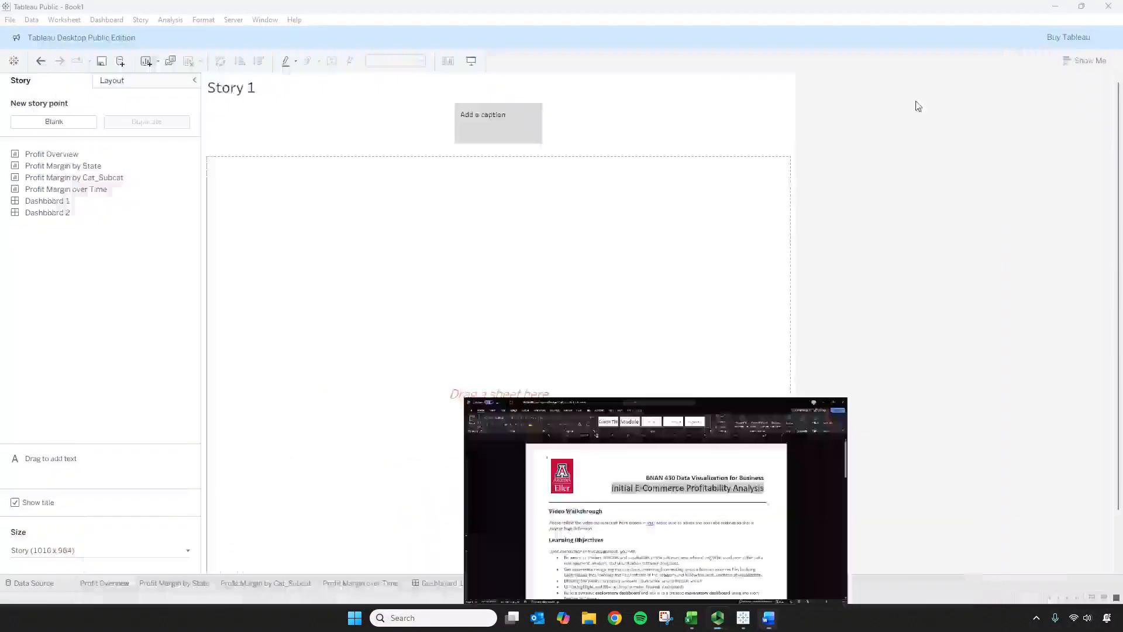
# Step: Replace the Story 1 title's sheet-name placeholder with "Initial E-Commerce Profitability Analysis"
pyautogui.doubleClick(237, 89)
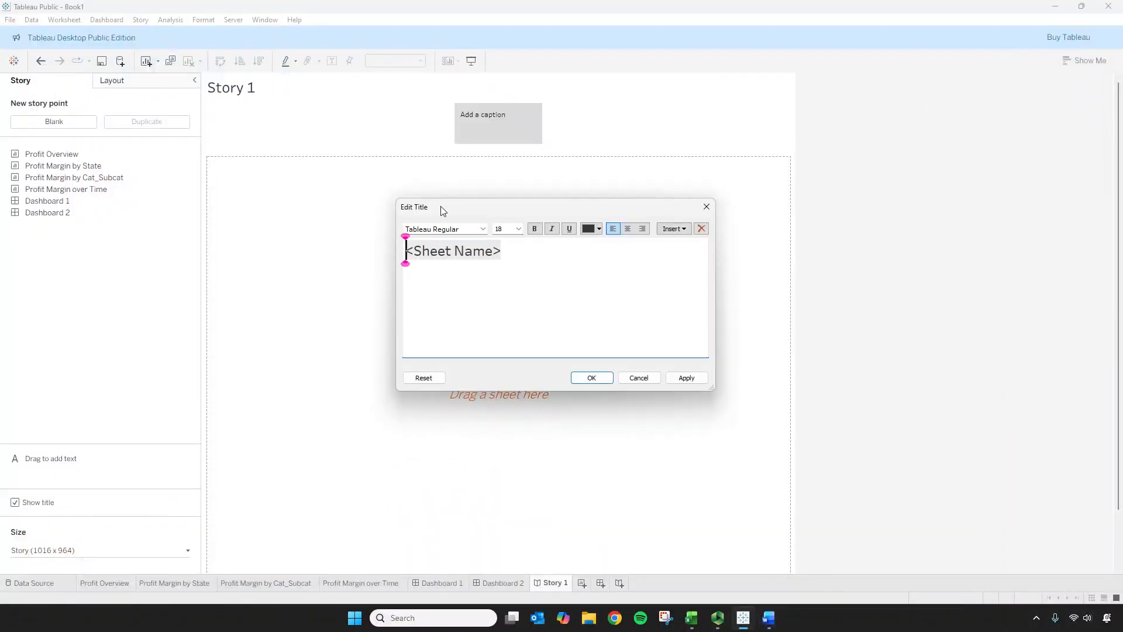
pyautogui.doubleClick(505, 259)
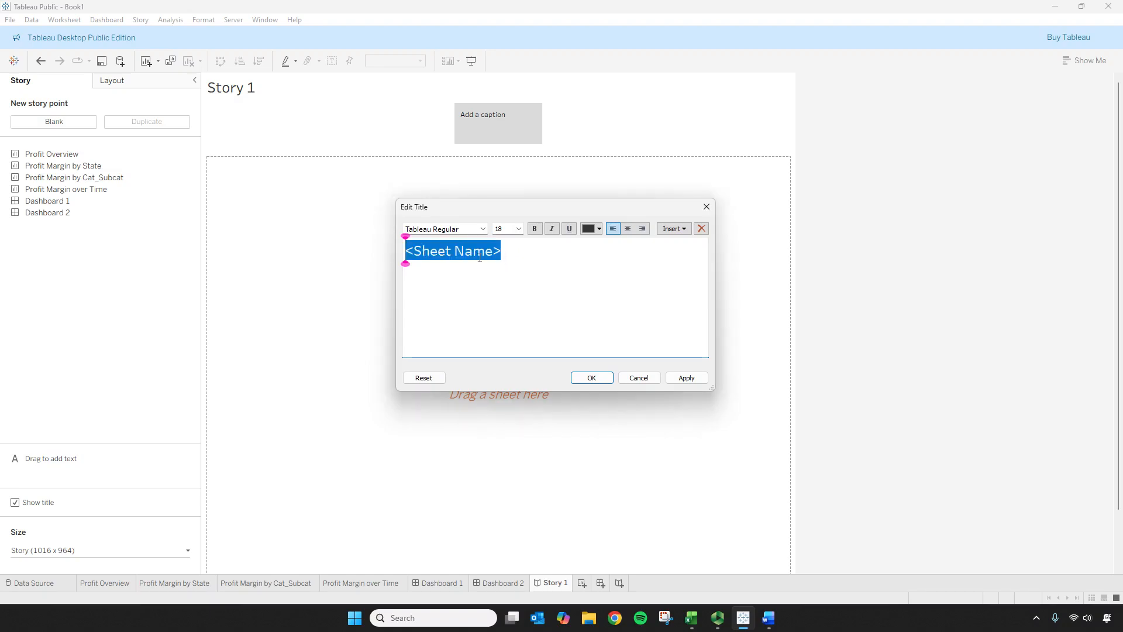
pyautogui.hotkey('ctrl', 'v')
pyautogui.click(412, 250)
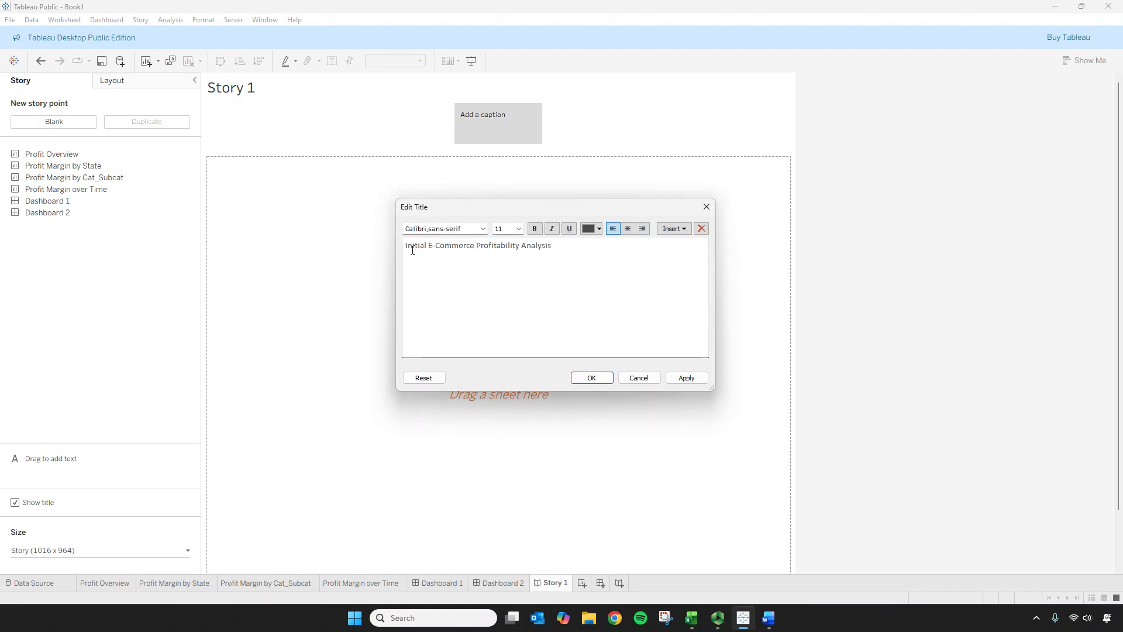
pyautogui.hotkey('ctrl', 'z')
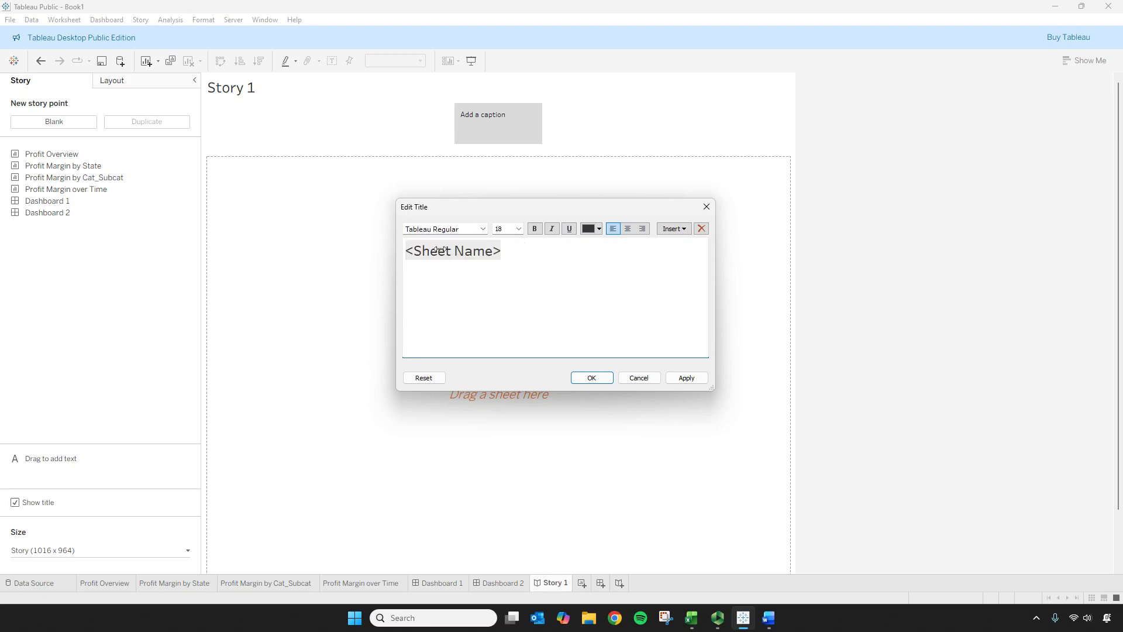
pyautogui.rightClick(468, 250)
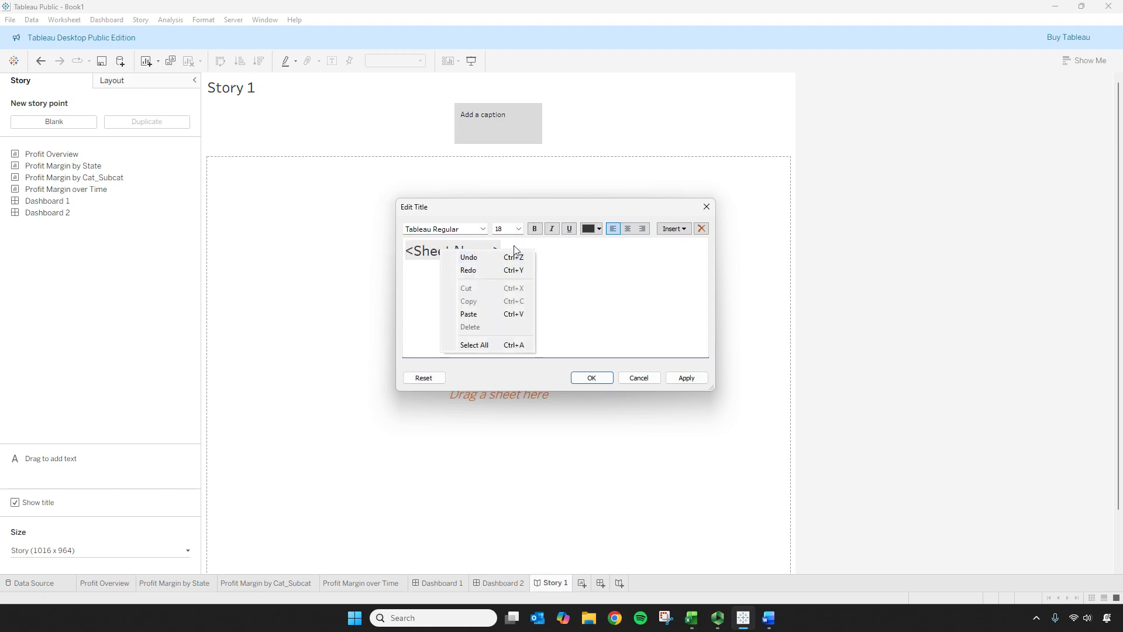
pyautogui.click(514, 257)
pyautogui.moveTo(516, 246); pyautogui.dragTo(361, 247)
pyautogui.press('BackSpace')
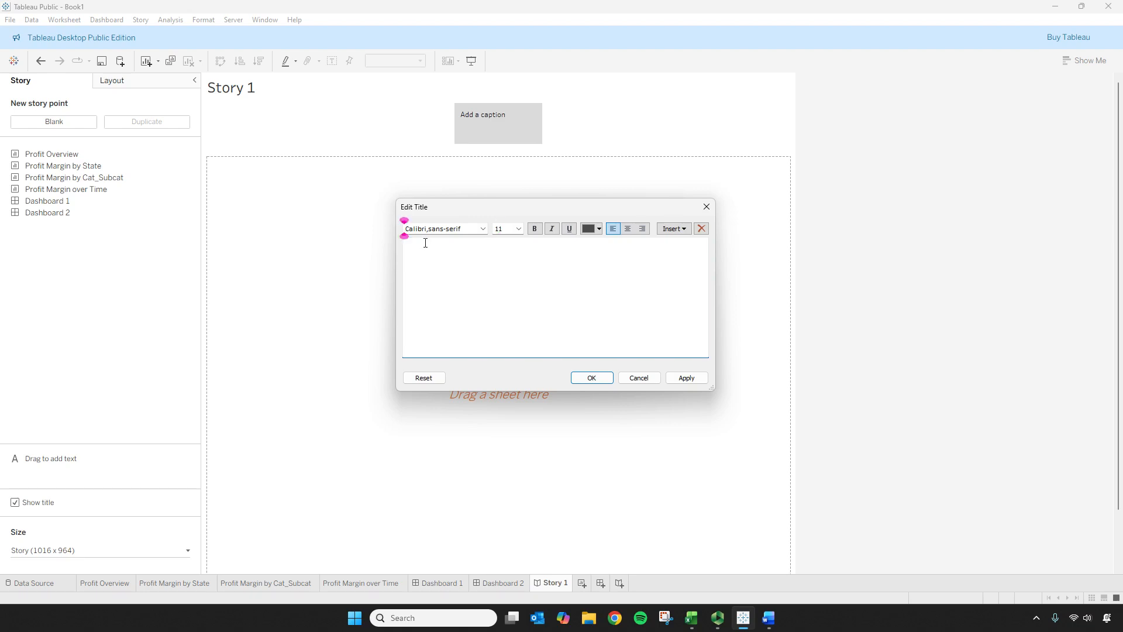
pyautogui.write('Initial E-Commerce Profitability Analysis')
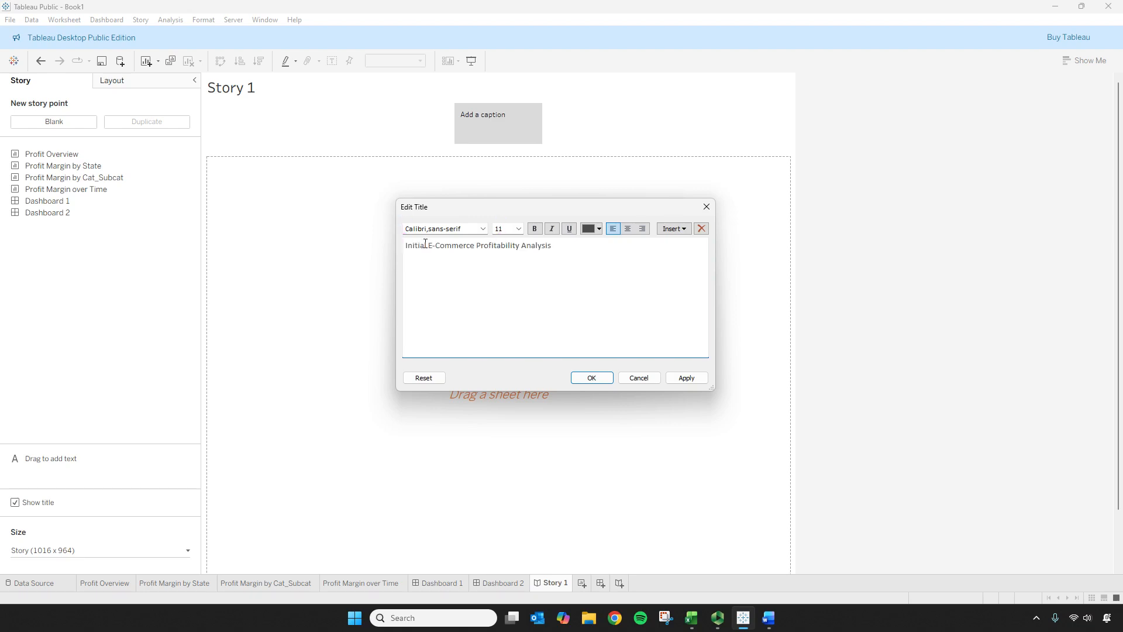
# Step: Put "Southwest Office Solutions" in front of the story title, checking the company name in the Word assignment document
pyautogui.click(406, 246)
pyautogui.write('South')
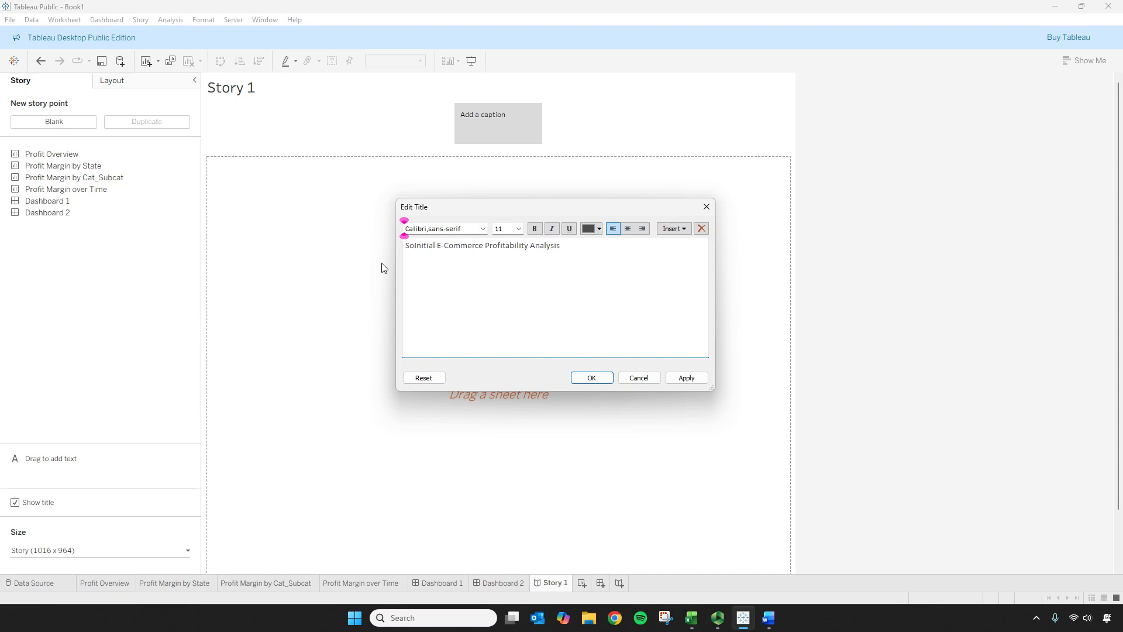
pyautogui.write('west Office Solution')
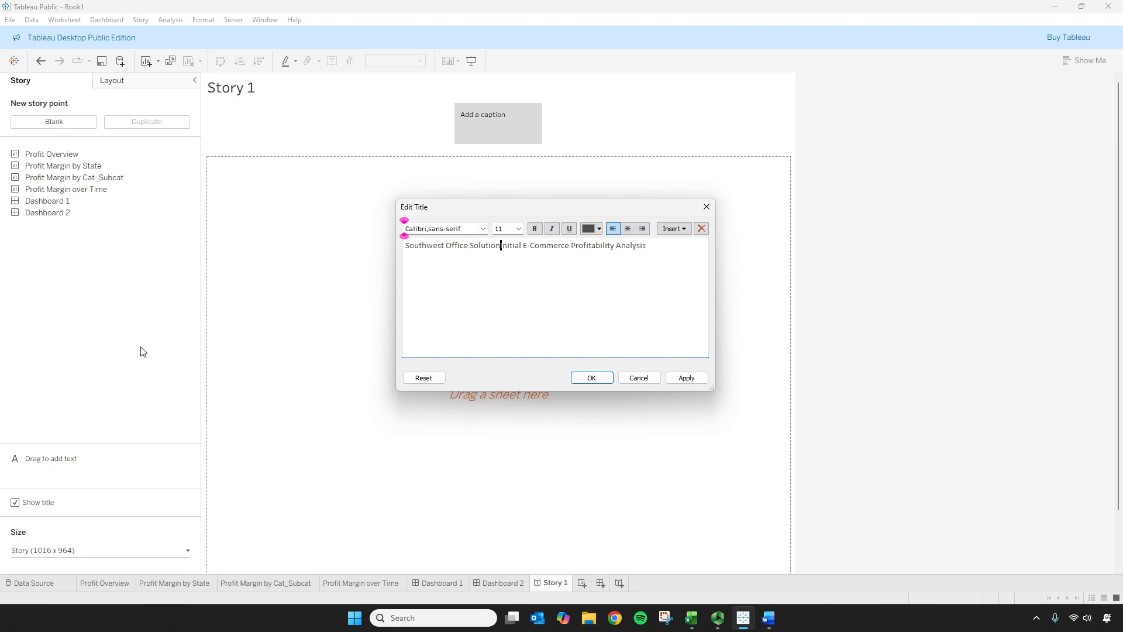
pyautogui.click(769, 618)
pyautogui.scroll(-6, 513, 465)
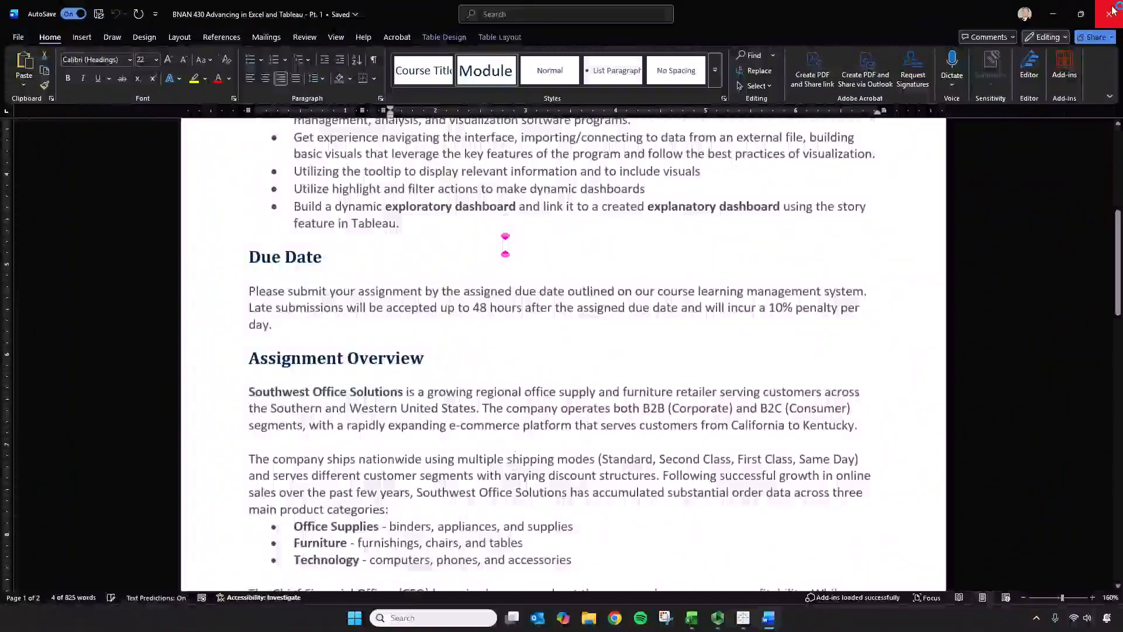
pyautogui.click(1053, 14)
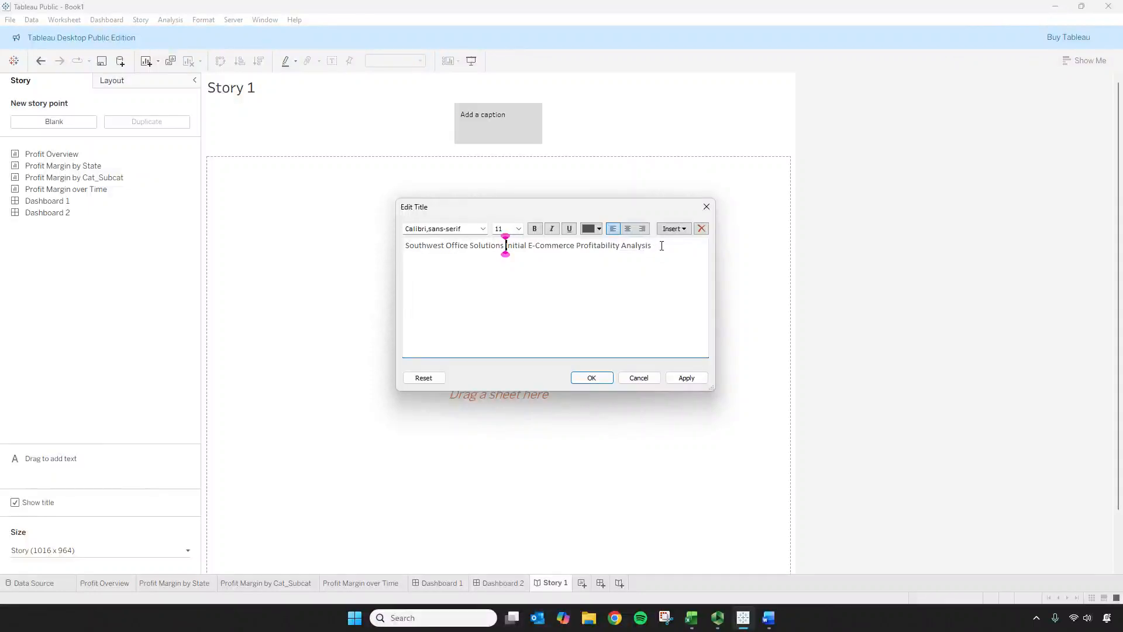
# Step: Enlarge the font of the whole story title, apply it, and add a second blank story point
pyautogui.moveTo(662, 246); pyautogui.dragTo(403, 241)
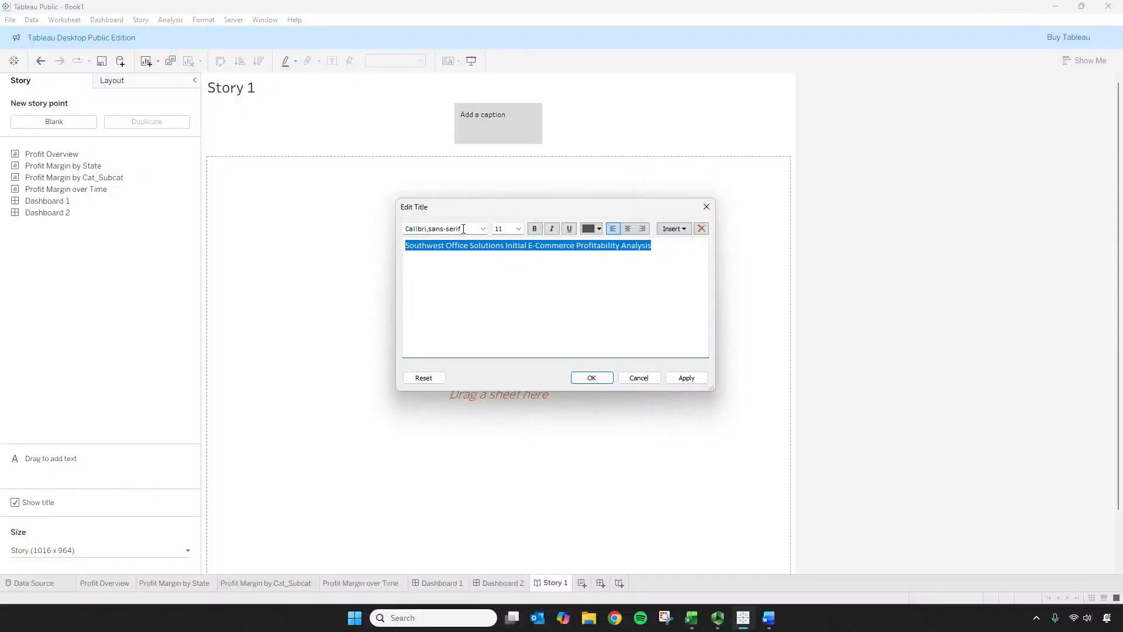
pyautogui.click(498, 229)
pyautogui.press('Return')
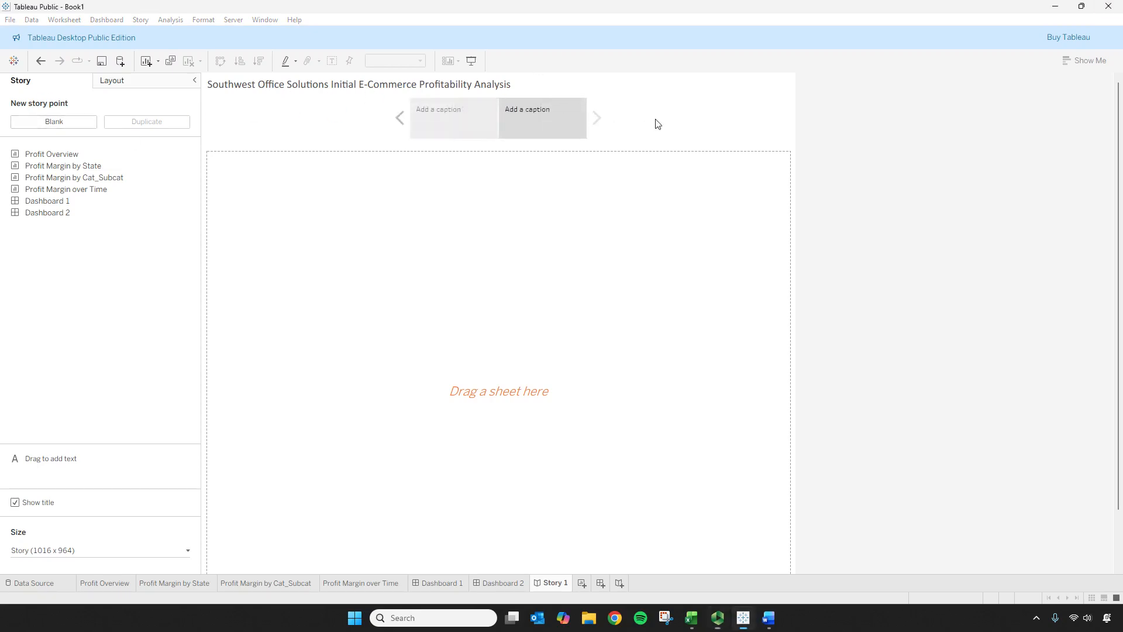
# Step: Save the workbook as "Initial E-Commerce Profitability Analysis"
pyautogui.click(14, 23)
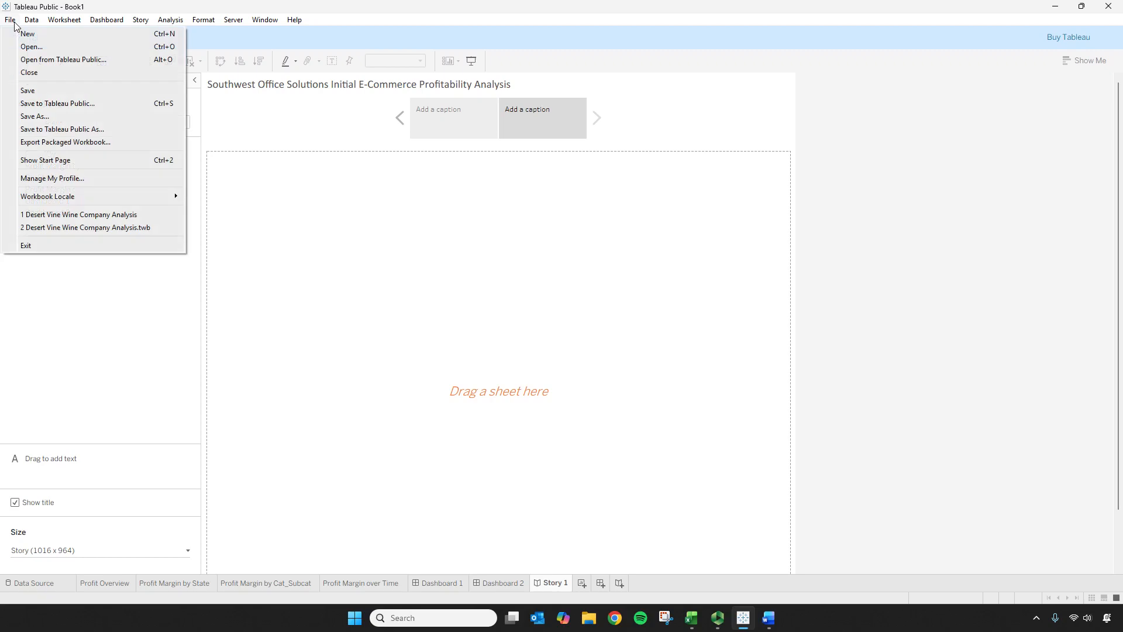
pyautogui.click(43, 91)
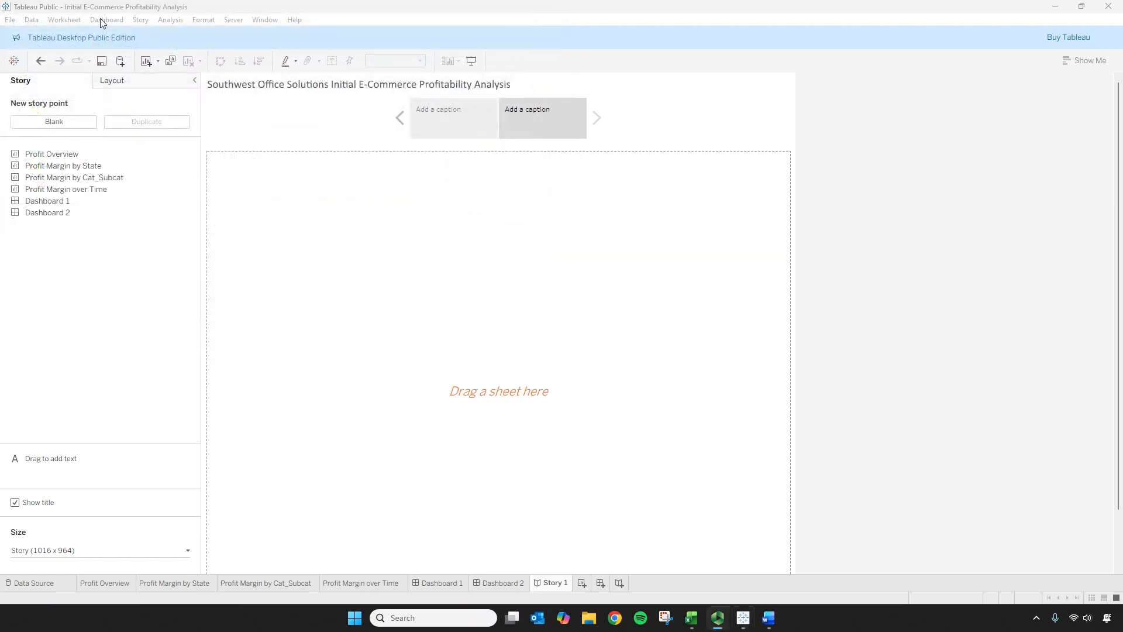
pyautogui.click(10, 19)
pyautogui.click(46, 87)
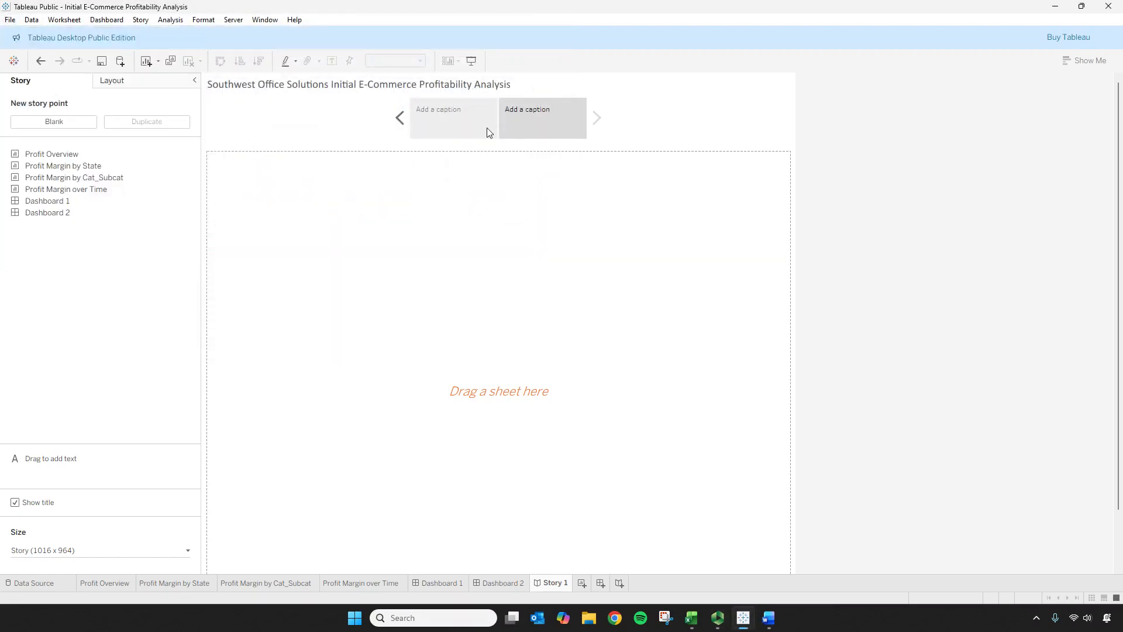
# Step: Caption the first story point "Exploratory Dashboard" and the second "Explanatory Dashboard"
pyautogui.moveTo(449, 123)
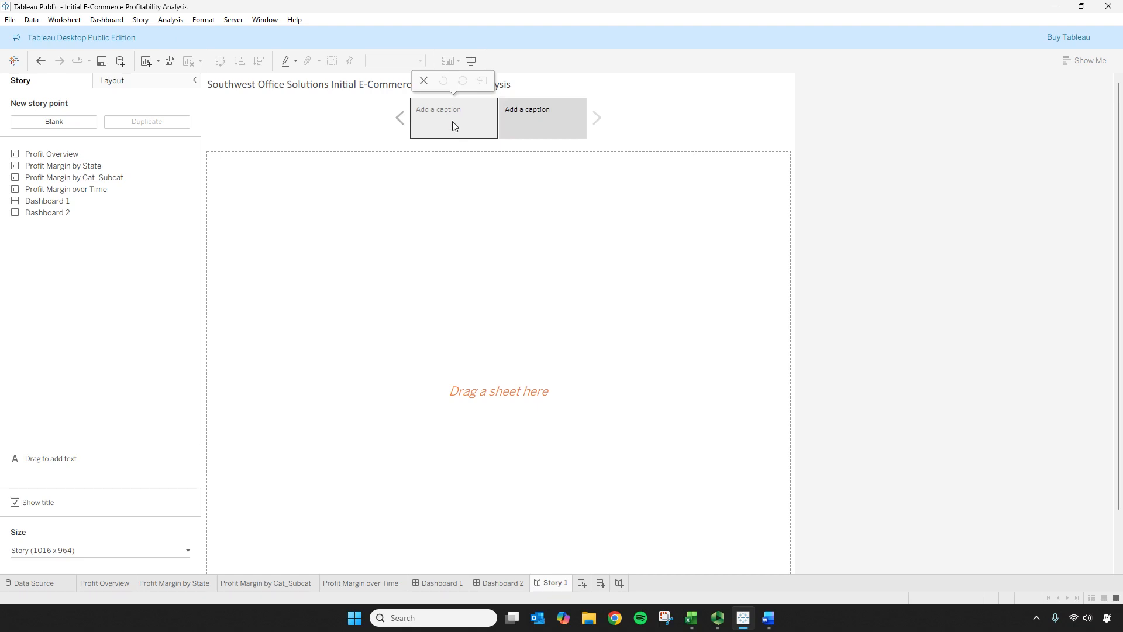
pyautogui.doubleClick(425, 110)
pyautogui.write('Explorator')
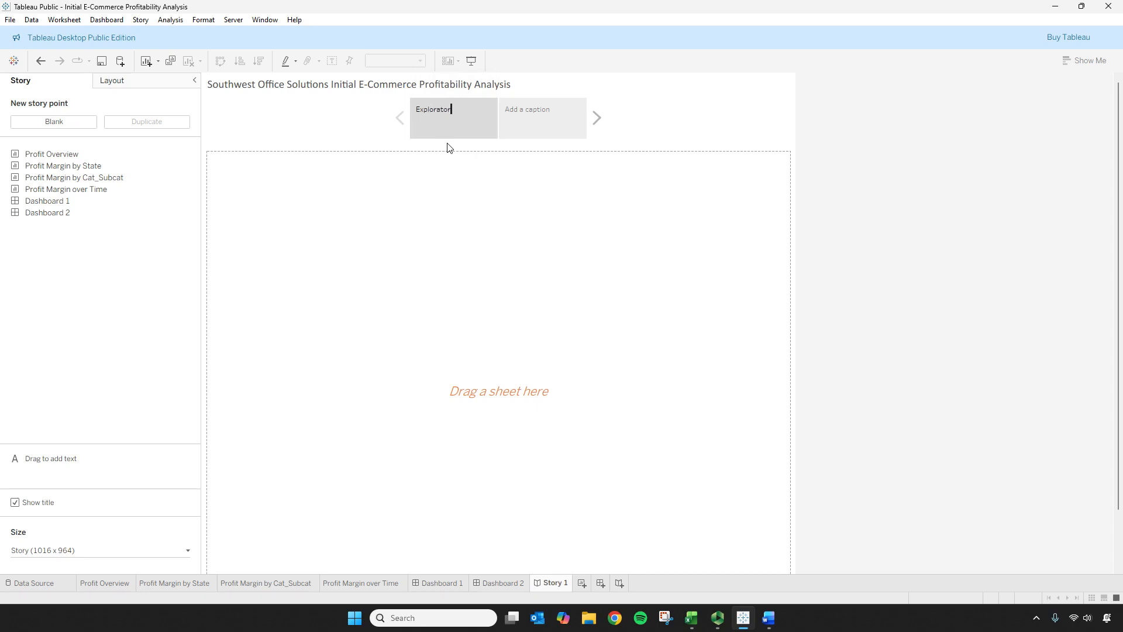
pyautogui.write('y Dashboard')
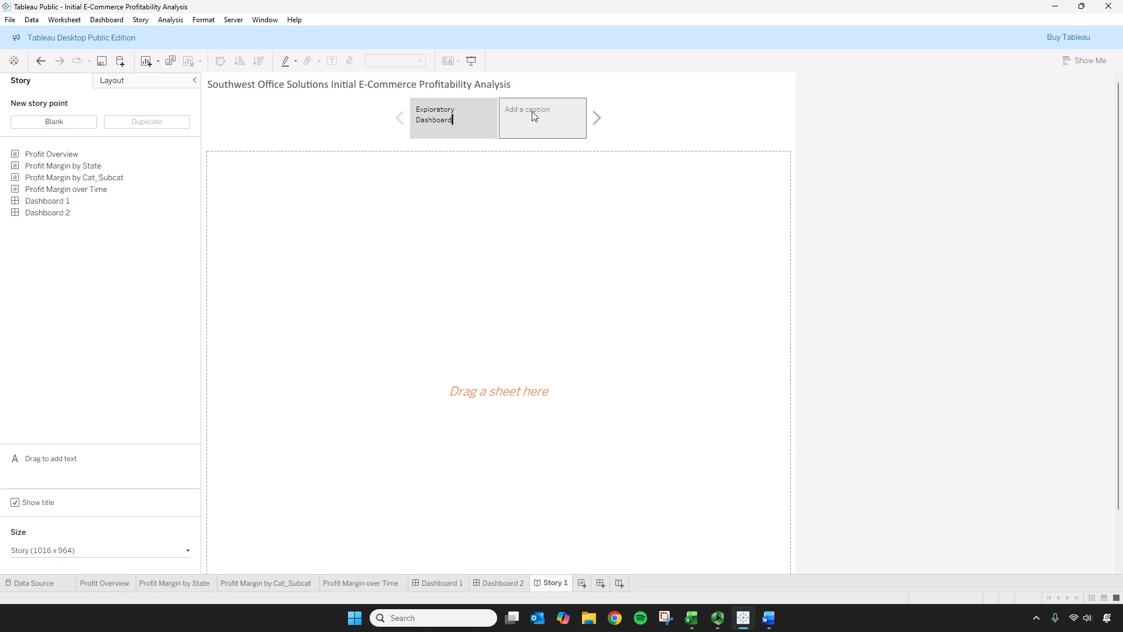
pyautogui.moveTo(531, 111)
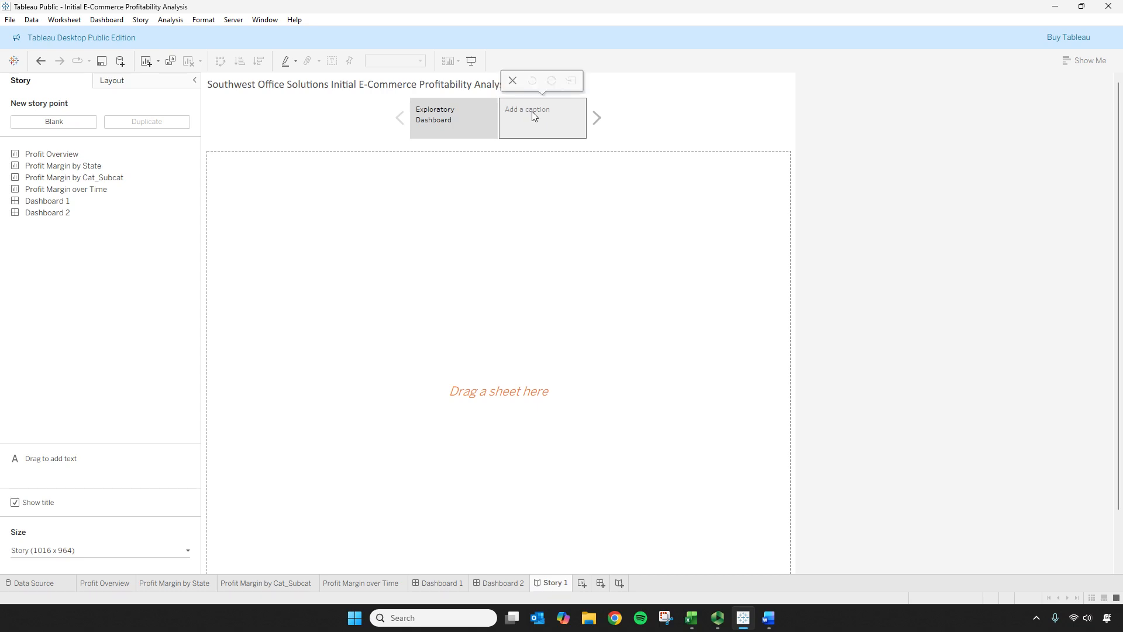
pyautogui.click(532, 114)
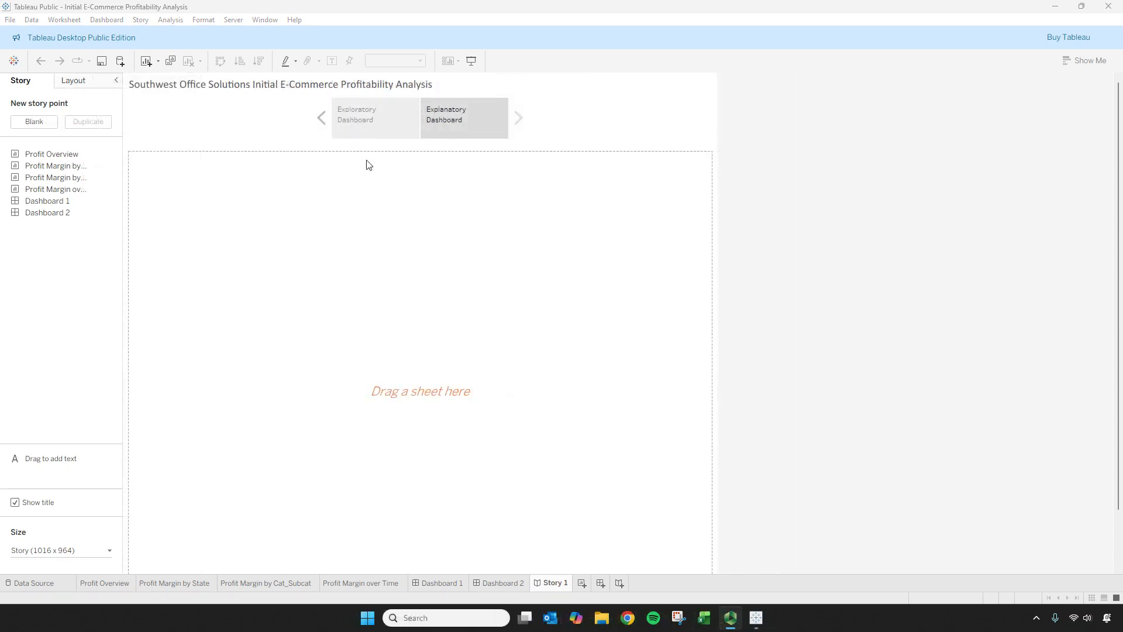
pyautogui.click(390, 123)
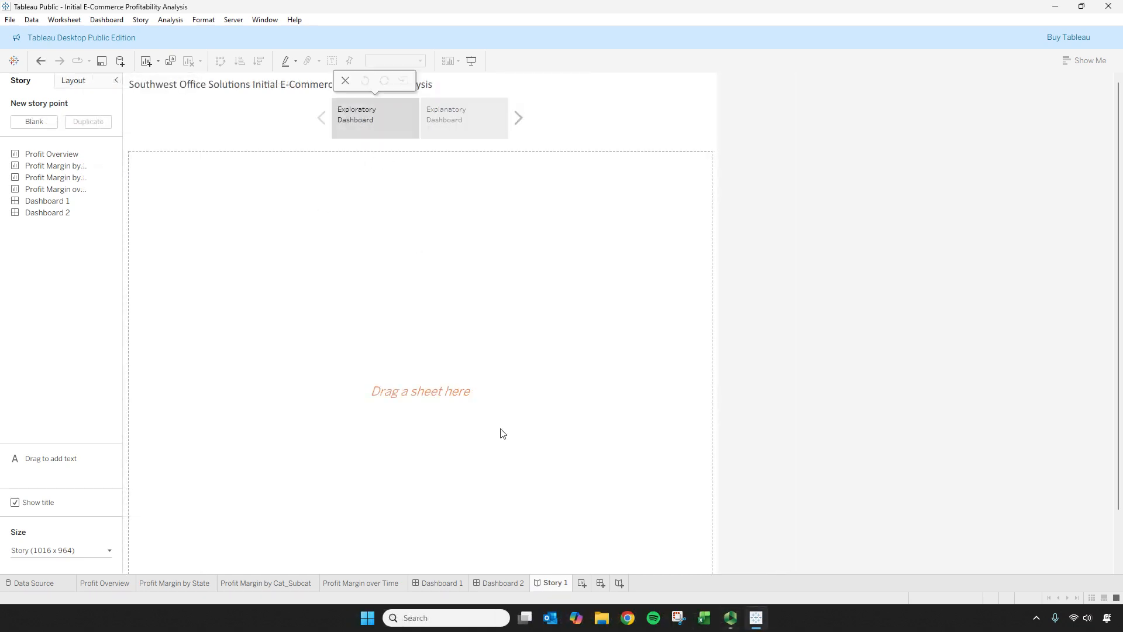
# Step: Rename Dashboard 1 as "Explanatory Dashboard"
pyautogui.click(437, 583)
pyautogui.rightClick(436, 581)
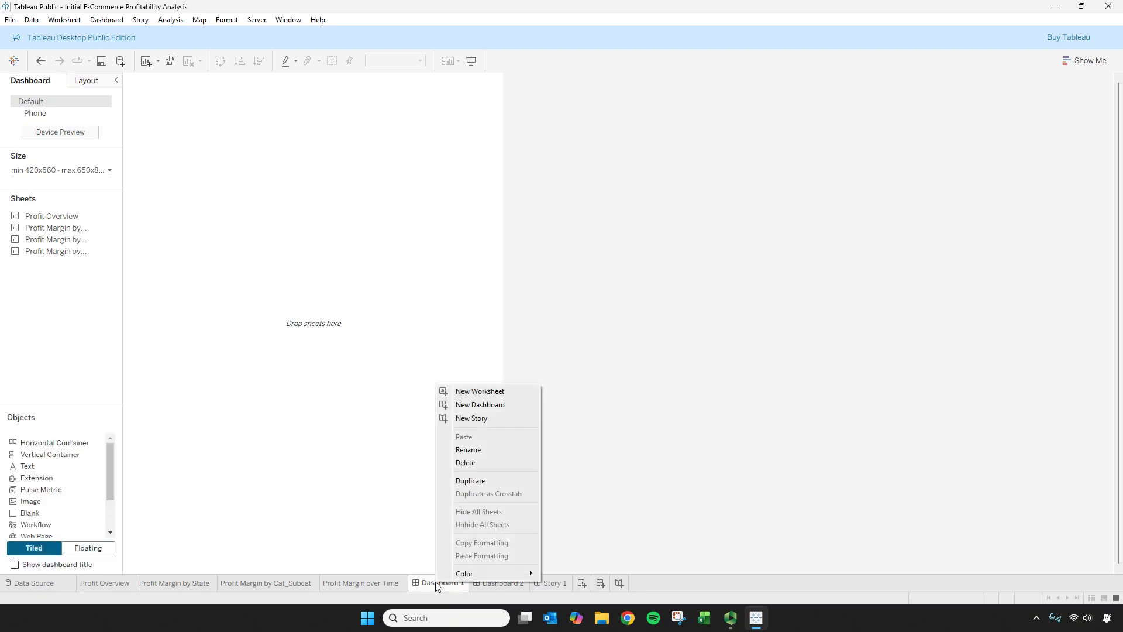
pyautogui.click(464, 455)
pyautogui.write('Exx')
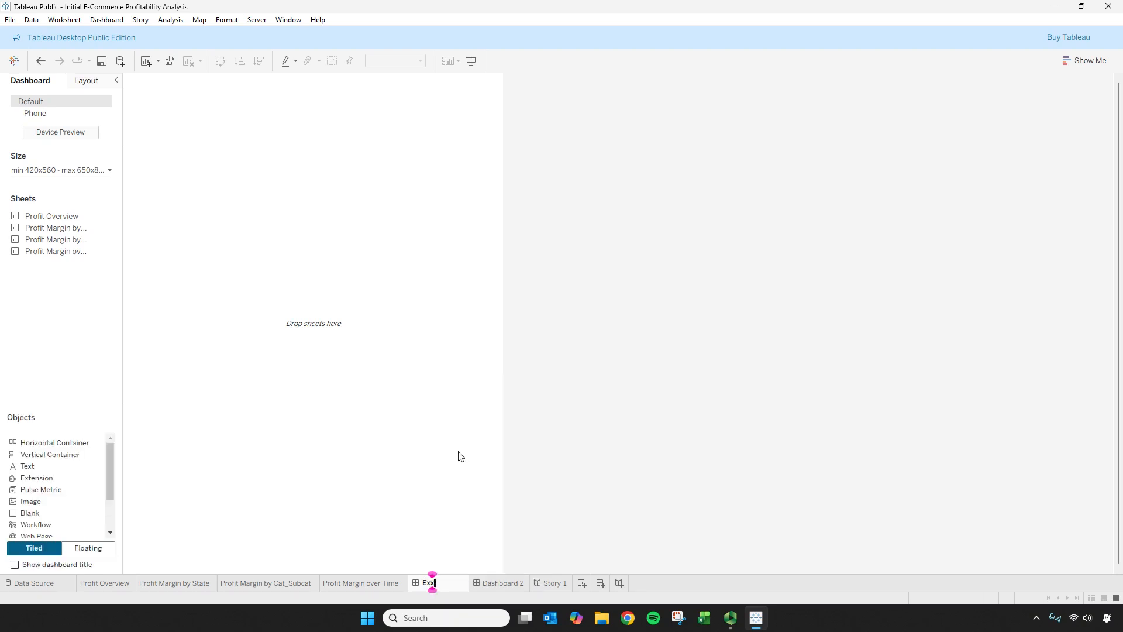
pyautogui.press('BackSpace')
pyautogui.write('planatory Dashboard')
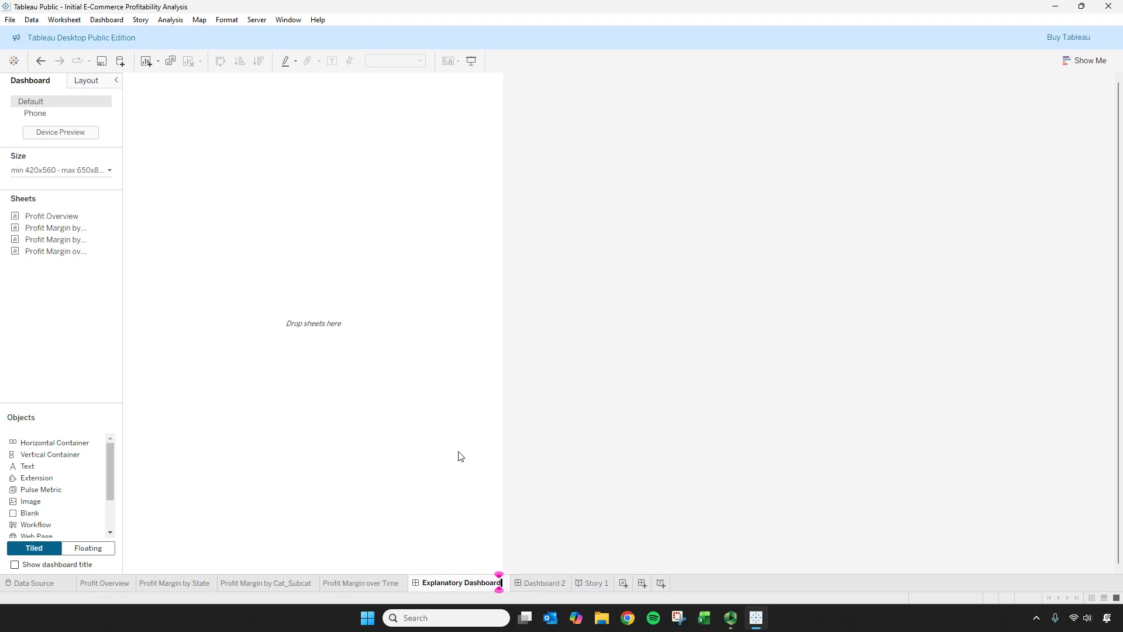
# Step: Rename Dashboard 2 as "Exploratory Dashboard" and move it ahead of the Explanatory Dashboard in the sheet order
pyautogui.press('Return')
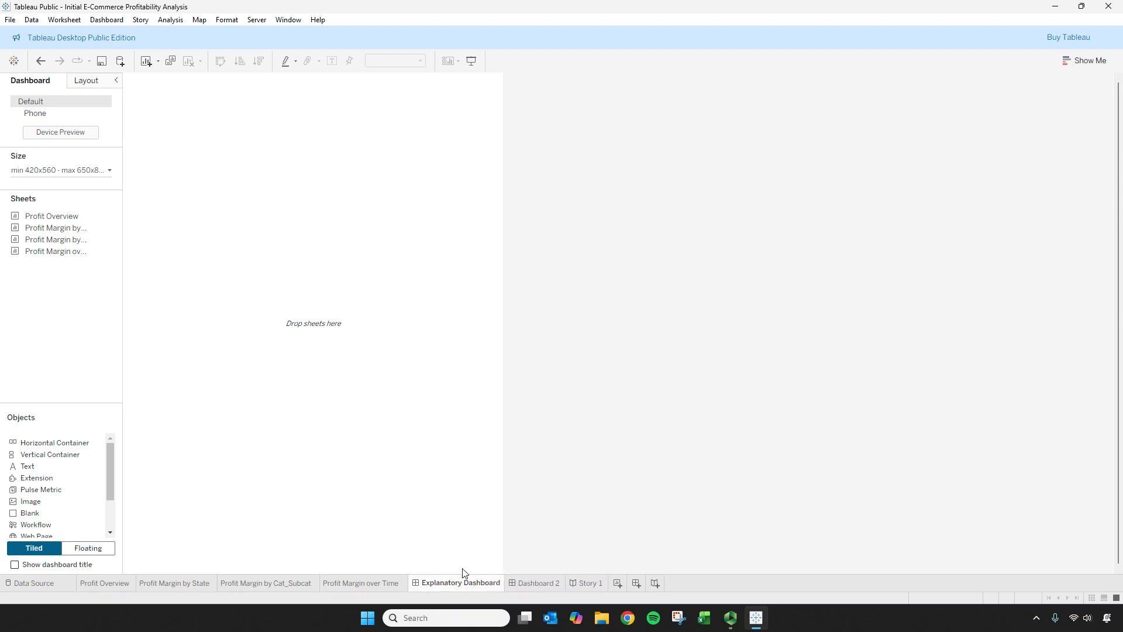
pyautogui.rightClick(520, 579)
pyautogui.click(582, 445)
pyautogui.write('Exploratory')
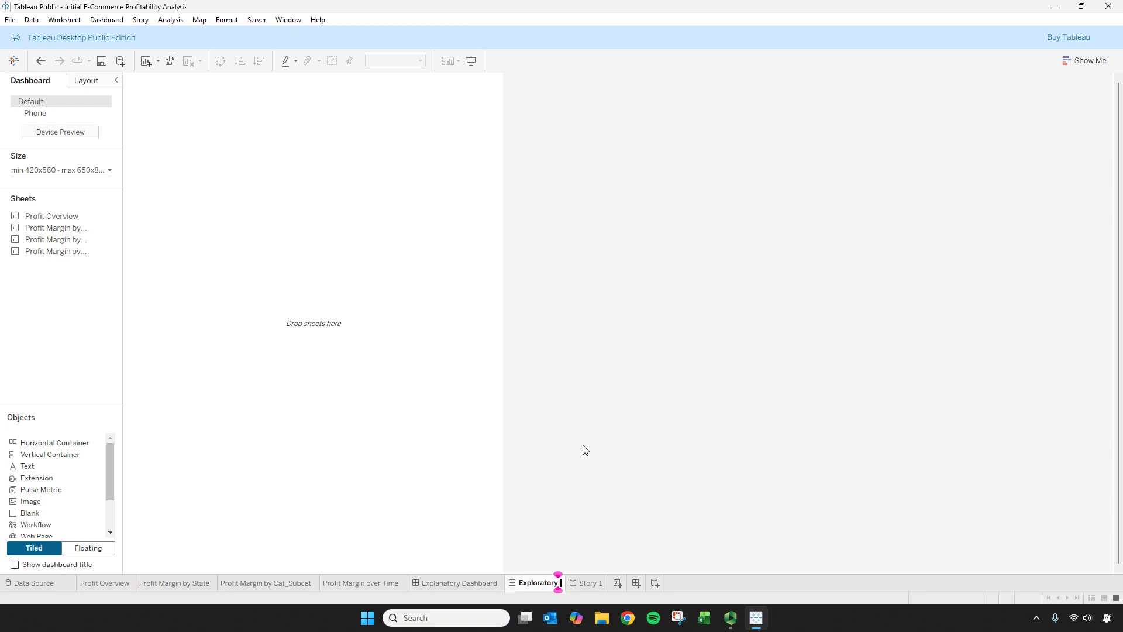
pyautogui.write(' Dashboard')
pyautogui.press('Return')
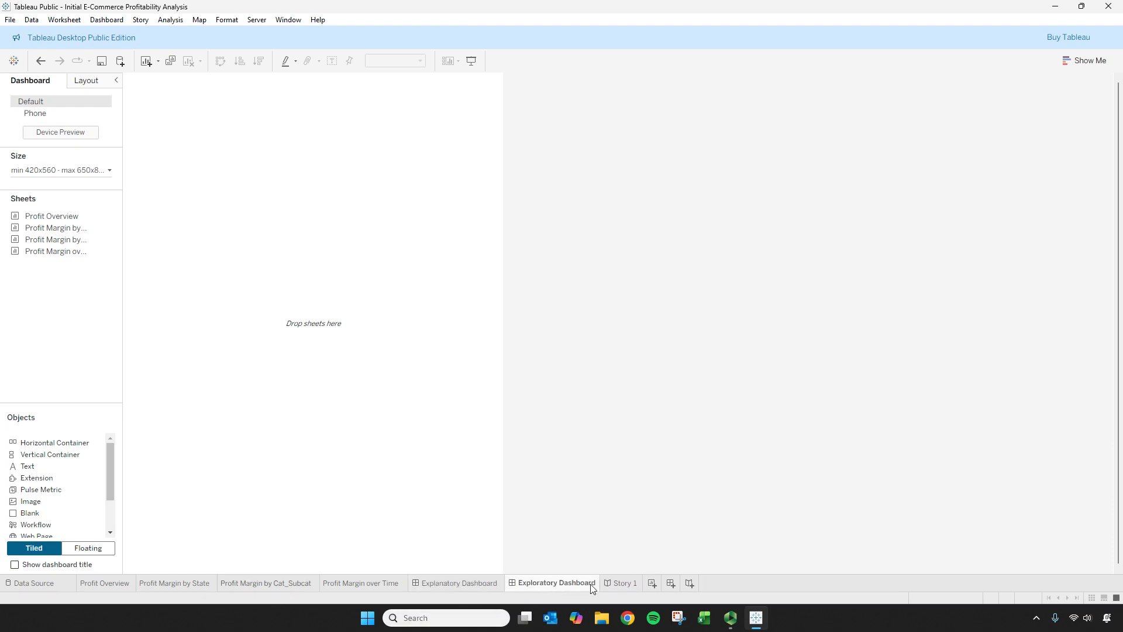
pyautogui.click(617, 584)
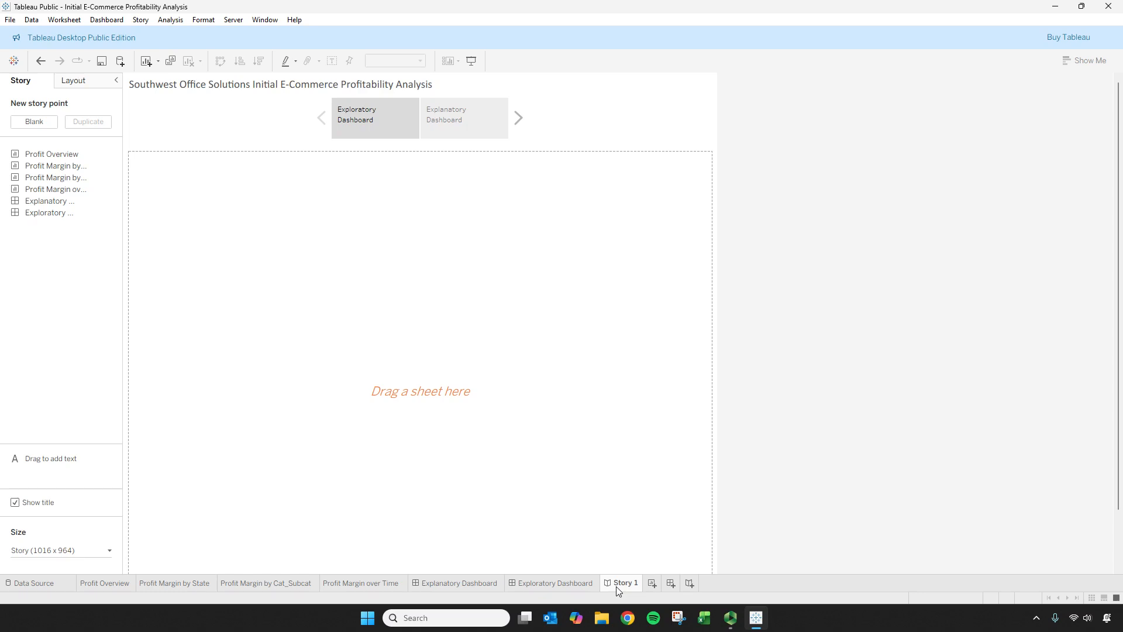
pyautogui.moveTo(552, 584); pyautogui.dragTo(416, 586)
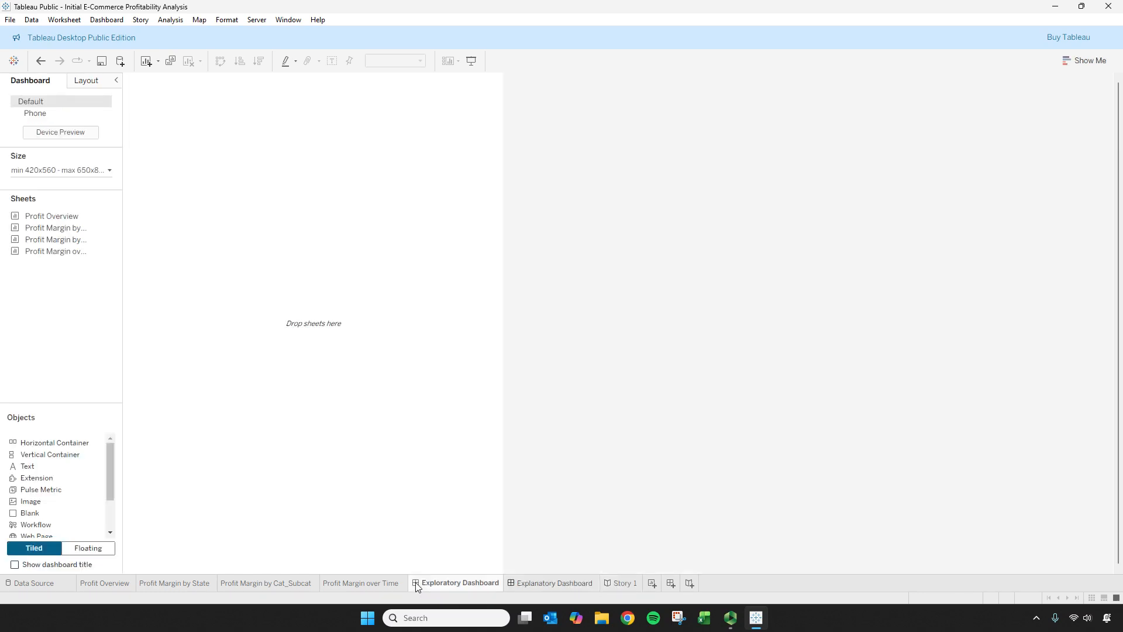
# Step: Set the Exploratory Dashboard to a fixed size using the Story (1016 x 964) preset
pyautogui.click(100, 172)
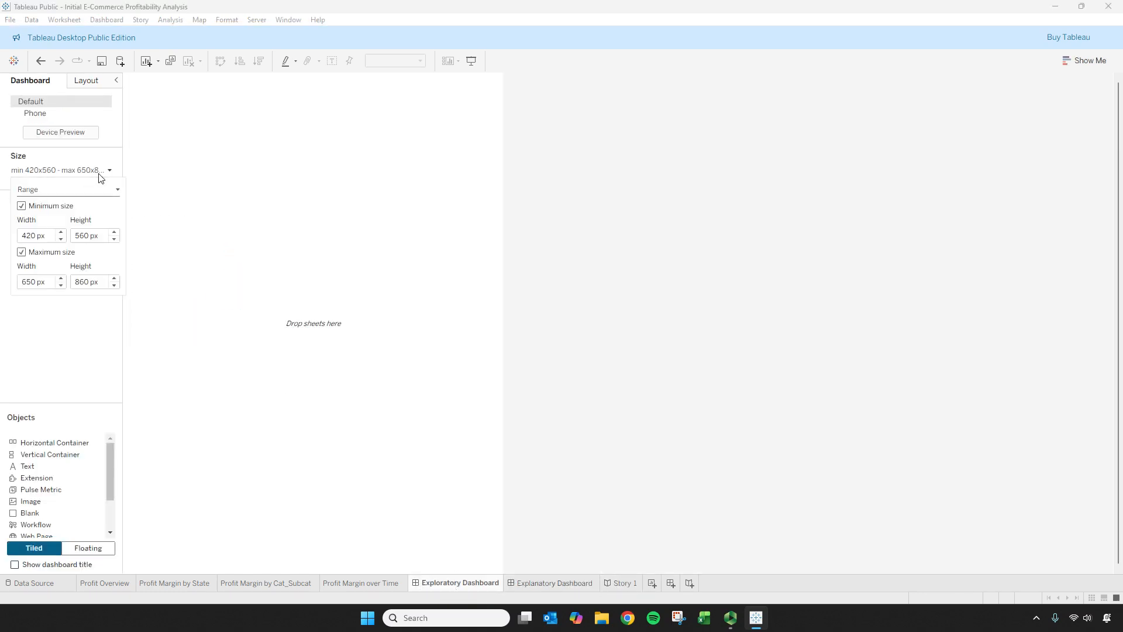
pyautogui.click(93, 189)
pyautogui.click(93, 201)
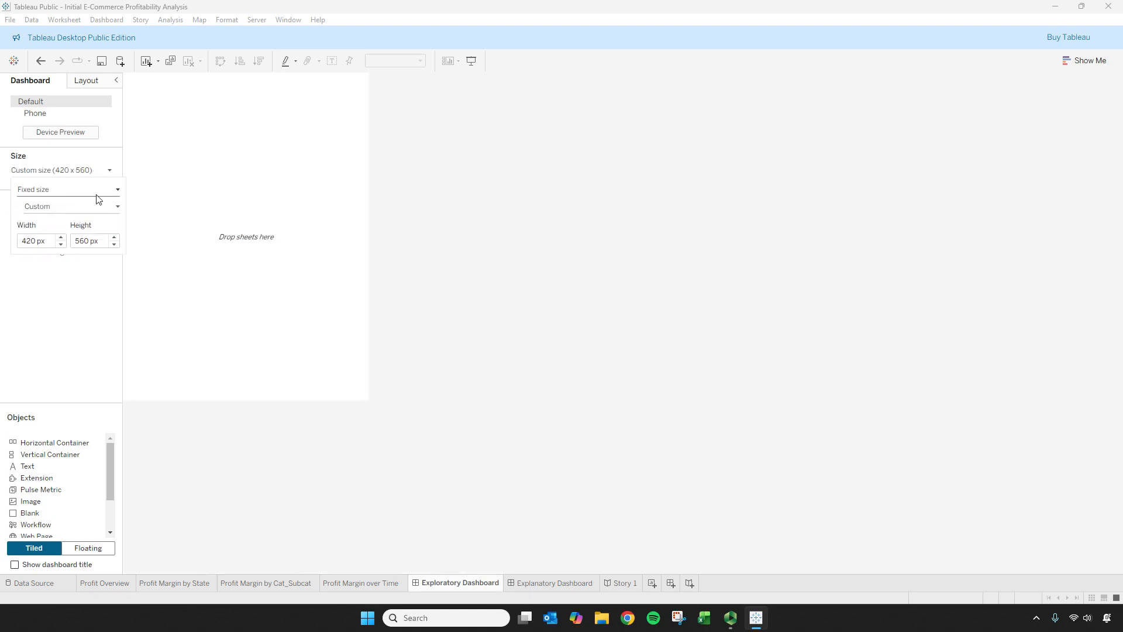
pyautogui.click(100, 206)
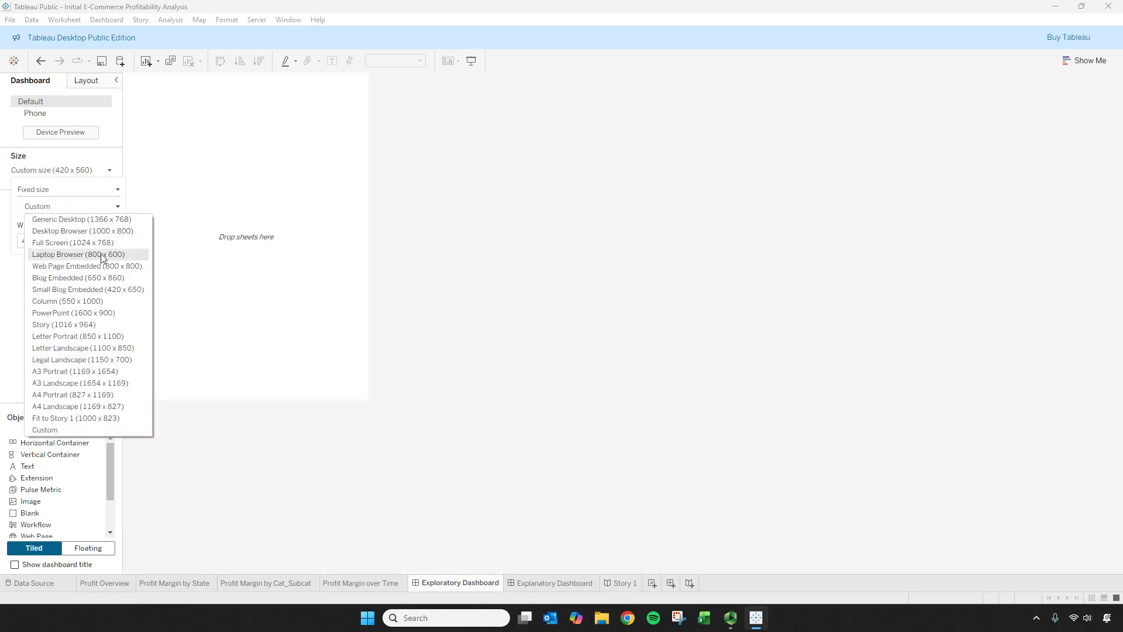
pyautogui.click(93, 325)
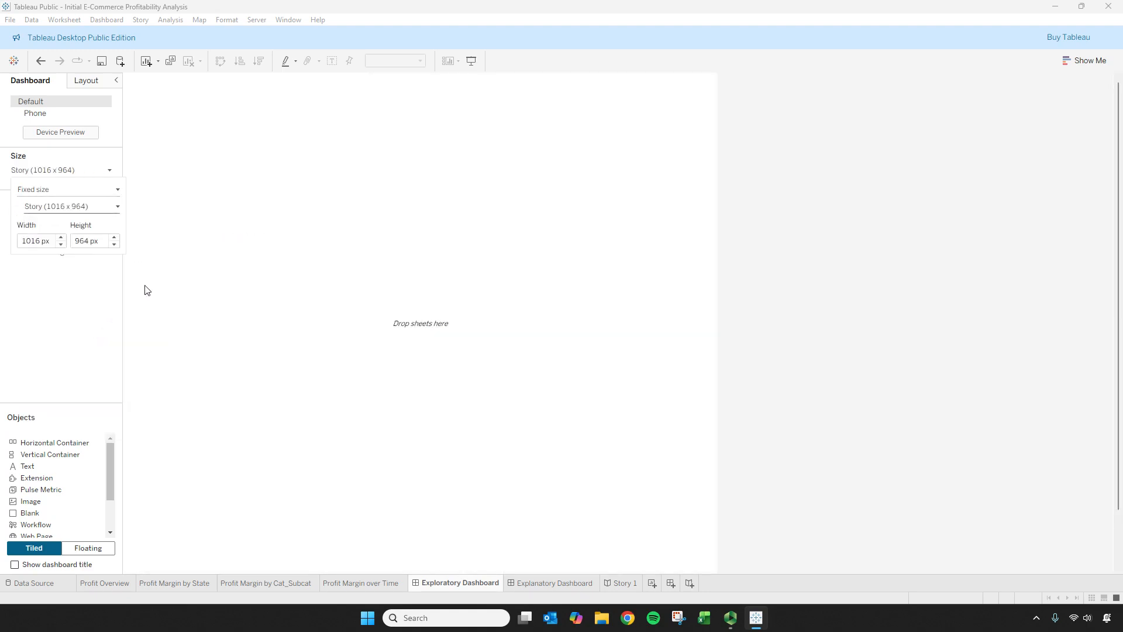
# Step: Give the Explanatory Dashboard the fixed Story (1016 x 964) size as well
pyautogui.click(553, 582)
pyautogui.click(100, 170)
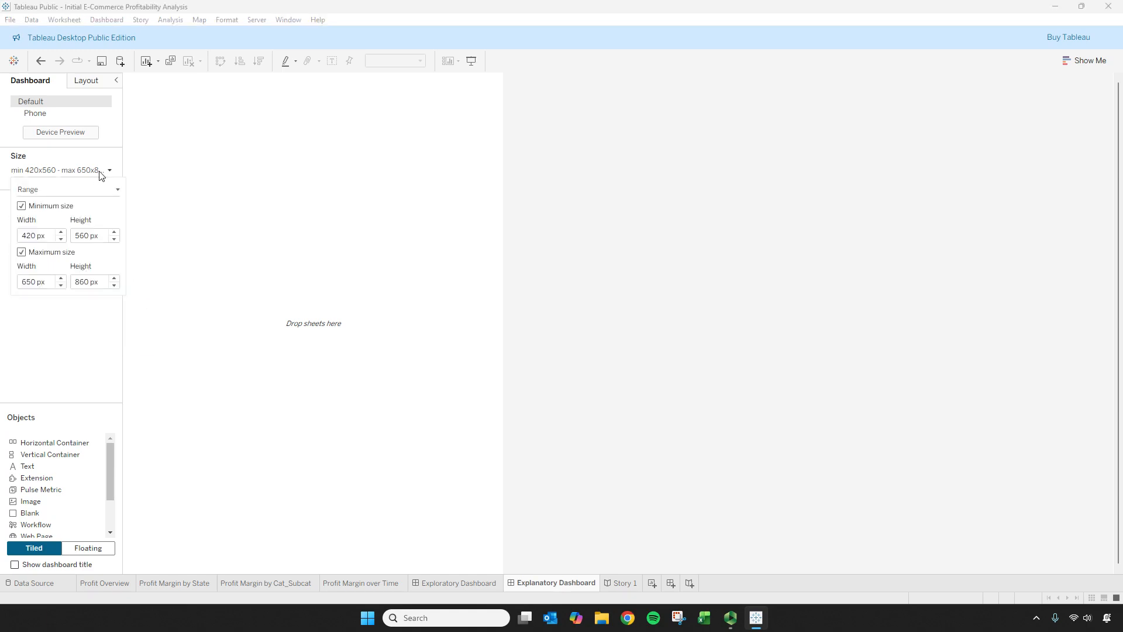
pyautogui.click(69, 196)
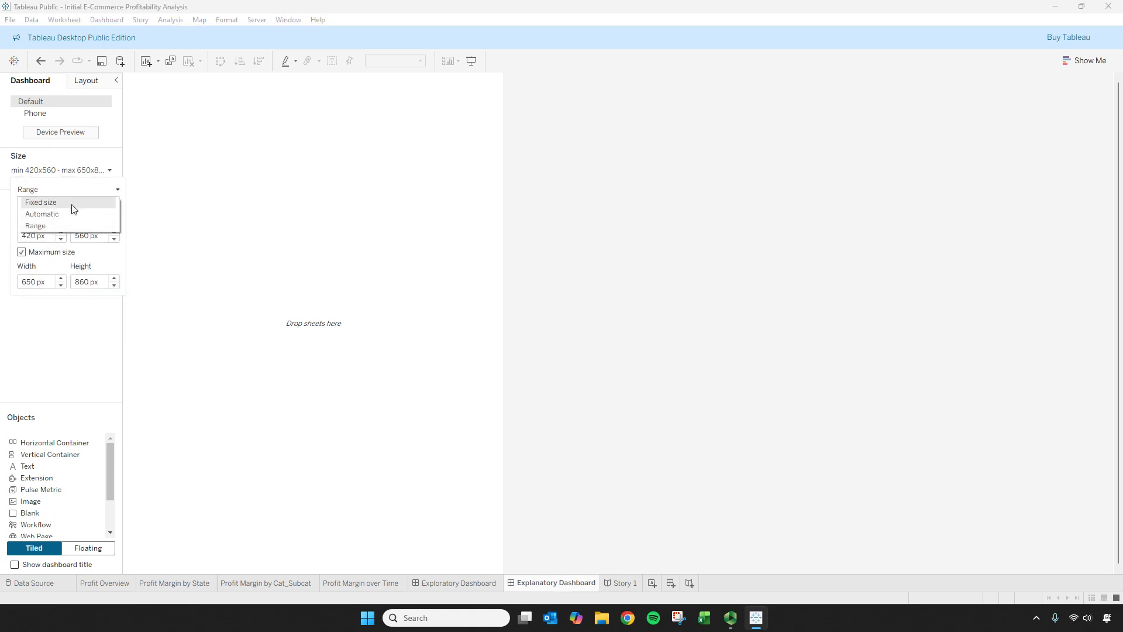
pyautogui.click(71, 198)
pyautogui.click(73, 209)
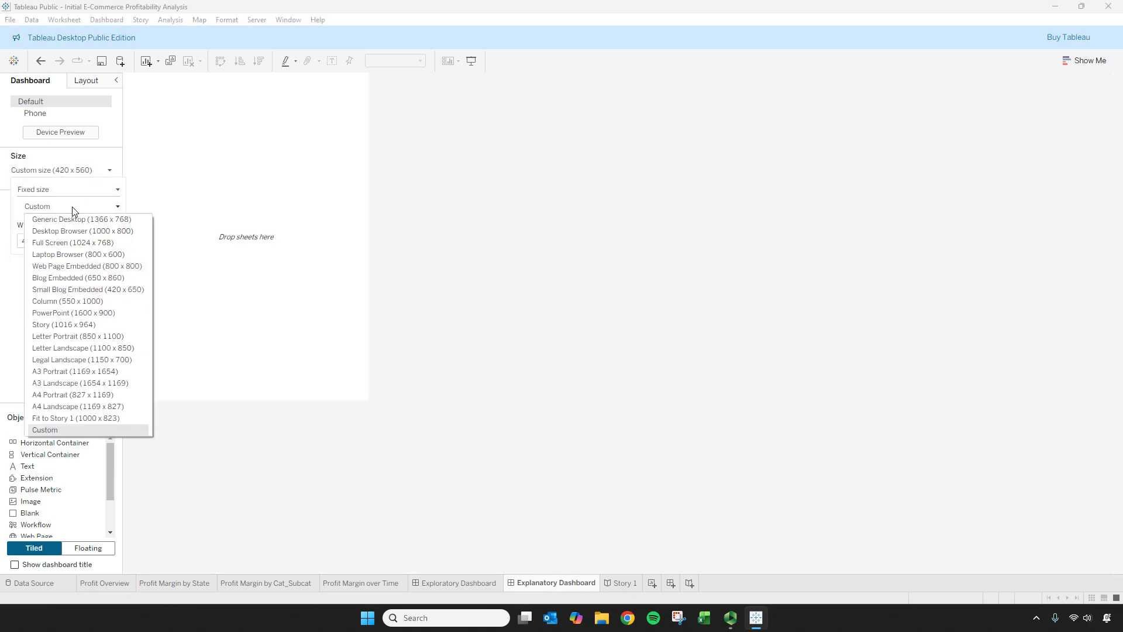
pyautogui.click(95, 325)
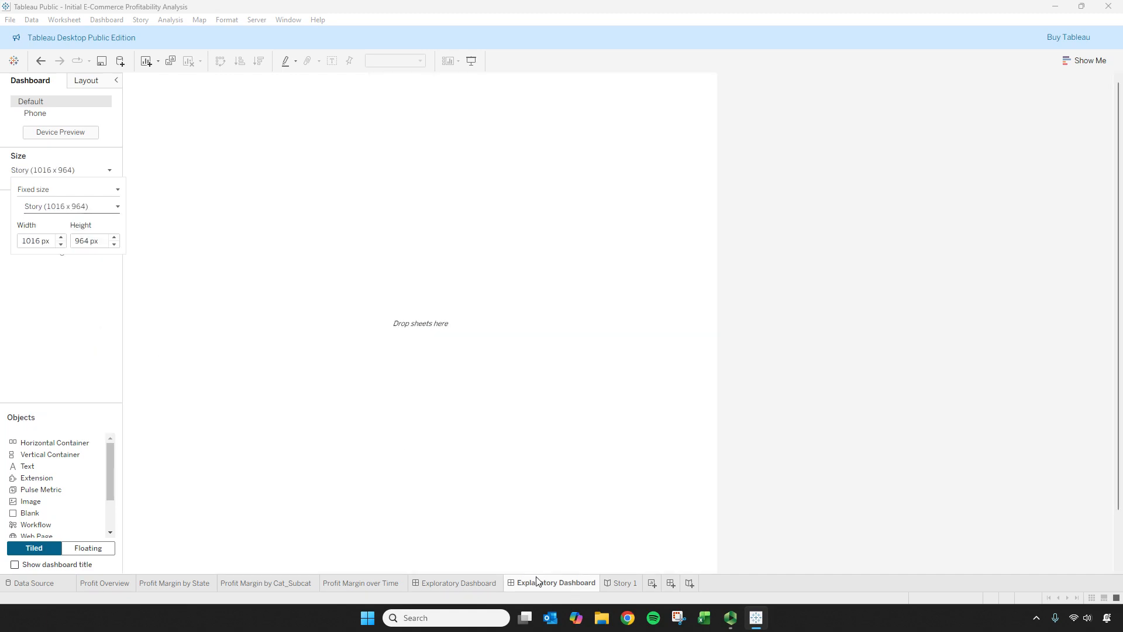
pyautogui.click(620, 582)
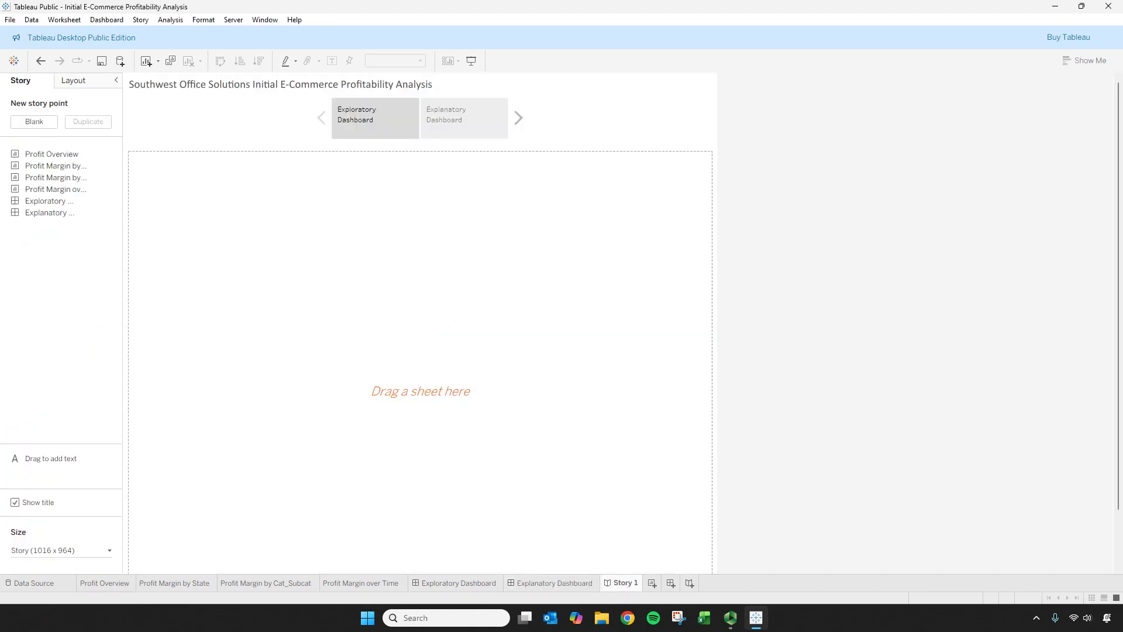
# Step: Add the Profit Overview sheet to the Exploratory Dashboard and place Profit Margin by State beneath it
pyautogui.click(462, 582)
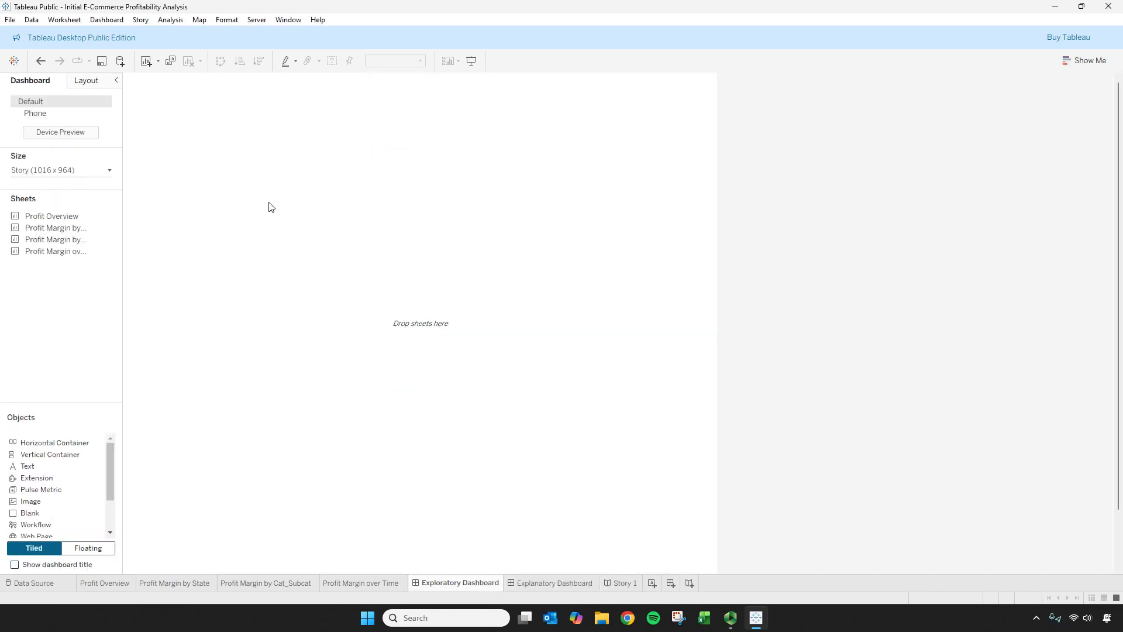
pyautogui.moveTo(59, 227)
pyautogui.moveTo(64, 221); pyautogui.dragTo(345, 226)
pyautogui.moveTo(464, 209); pyautogui.dragTo(466, 213)
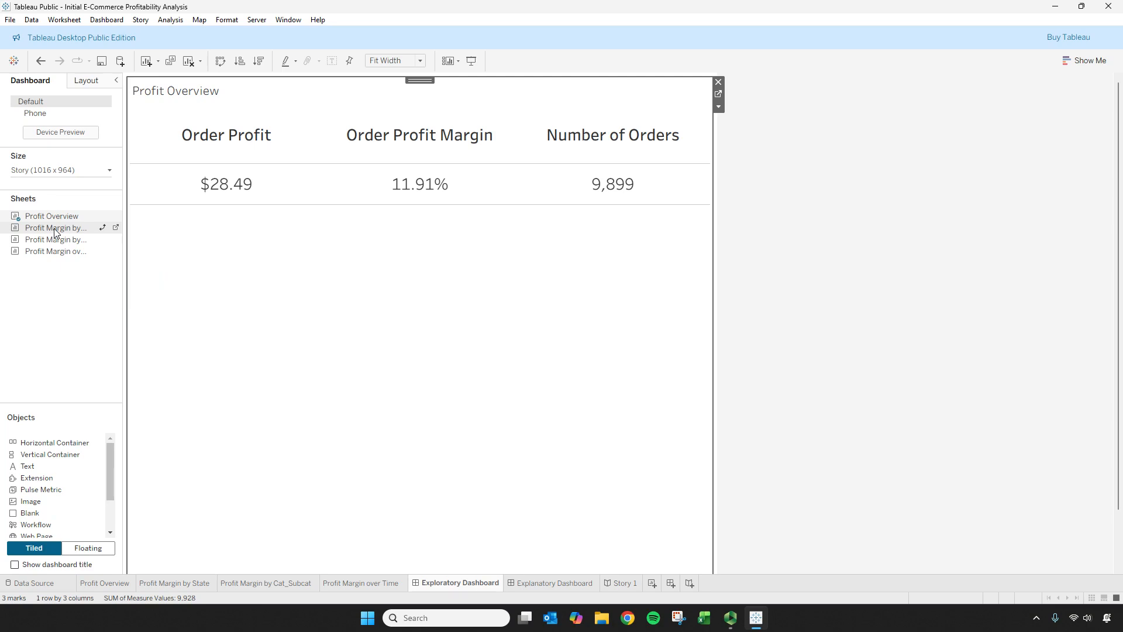
pyautogui.moveTo(56, 231); pyautogui.dragTo(377, 454)
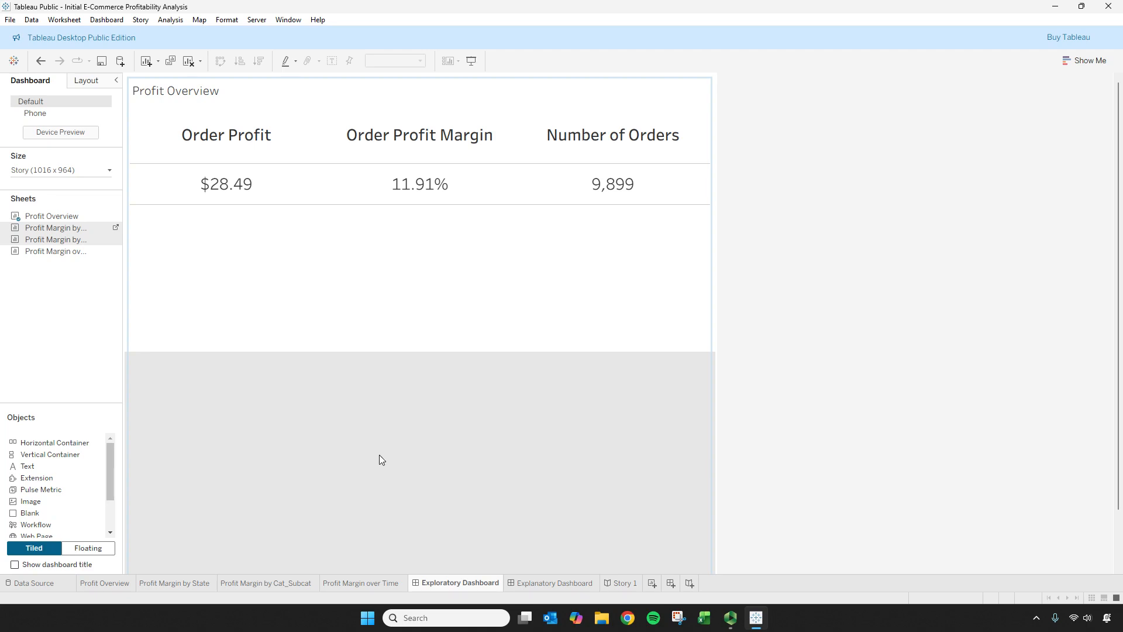
pyautogui.moveTo(379, 454); pyautogui.dragTo(379, 454)
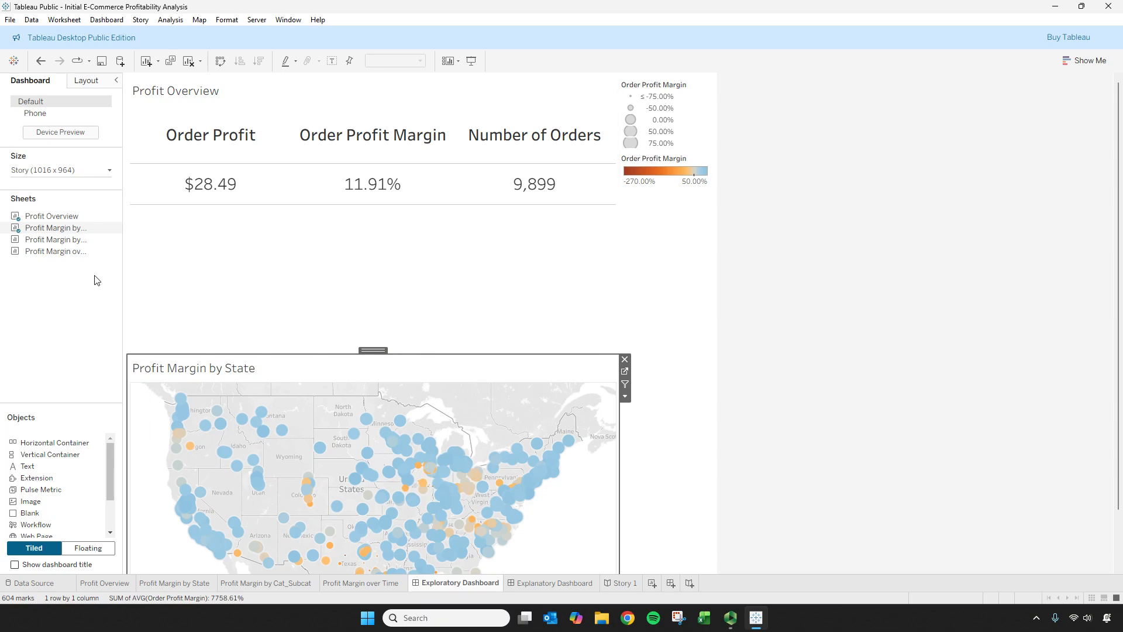
# Step: Fit Profit Overview to the entire view and shrink it to a short strip above the state map
pyautogui.moveTo(34, 240)
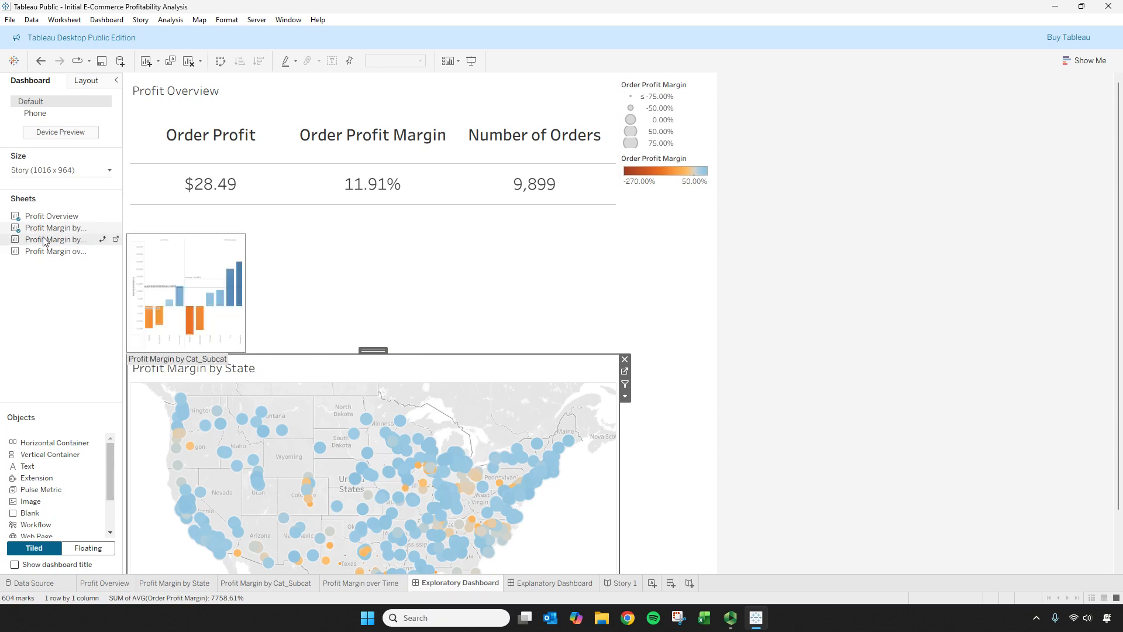
pyautogui.click(511, 309)
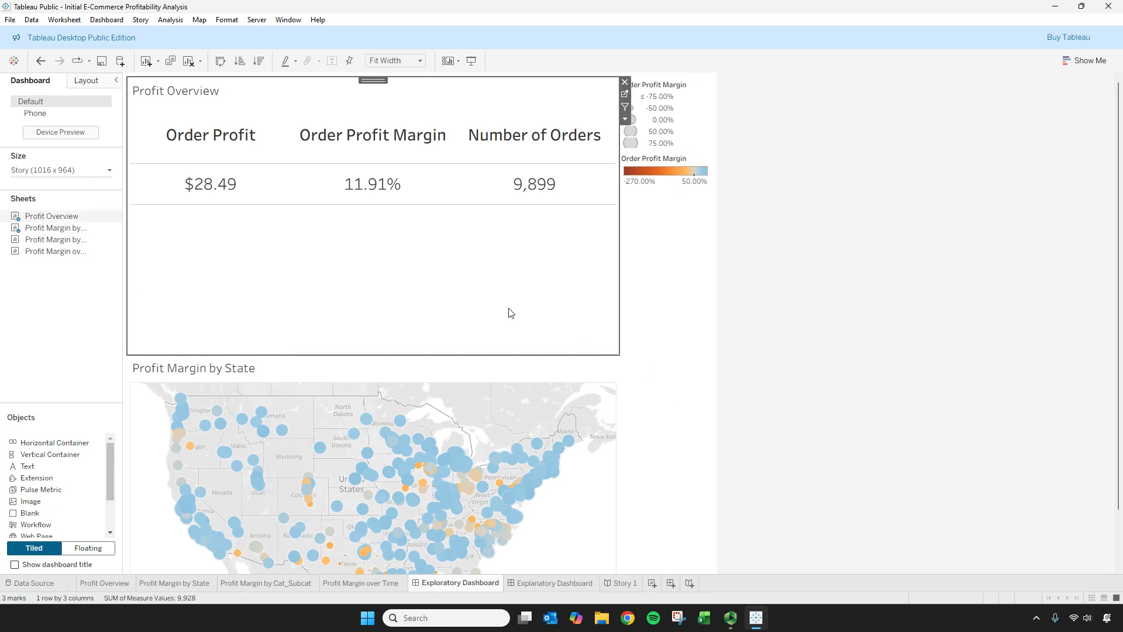
pyautogui.click(625, 119)
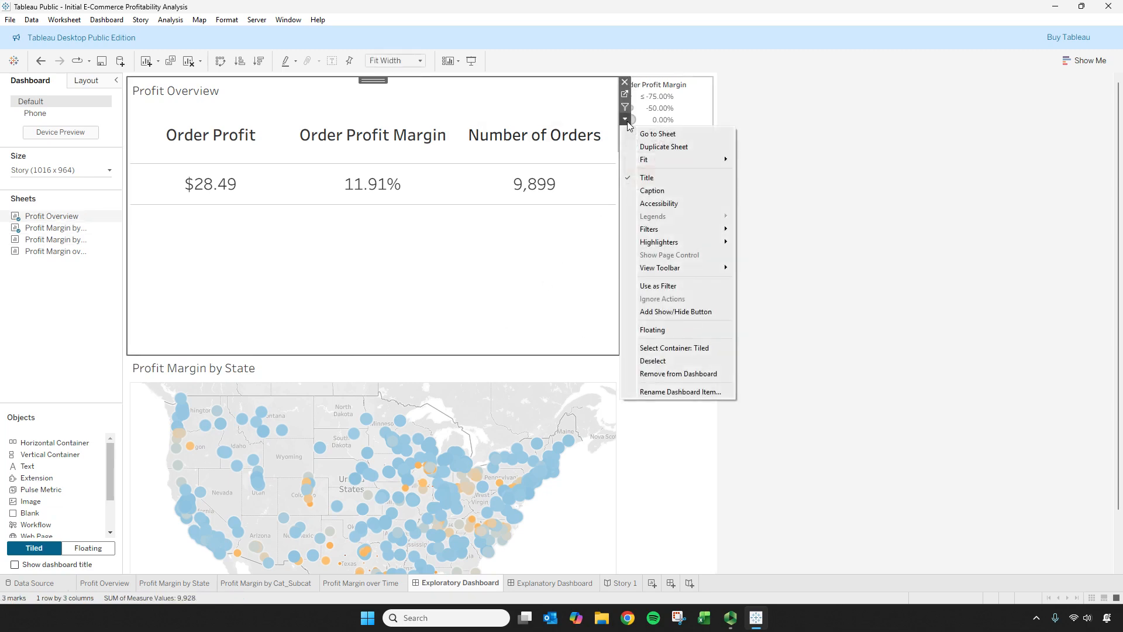
pyautogui.moveTo(633, 161)
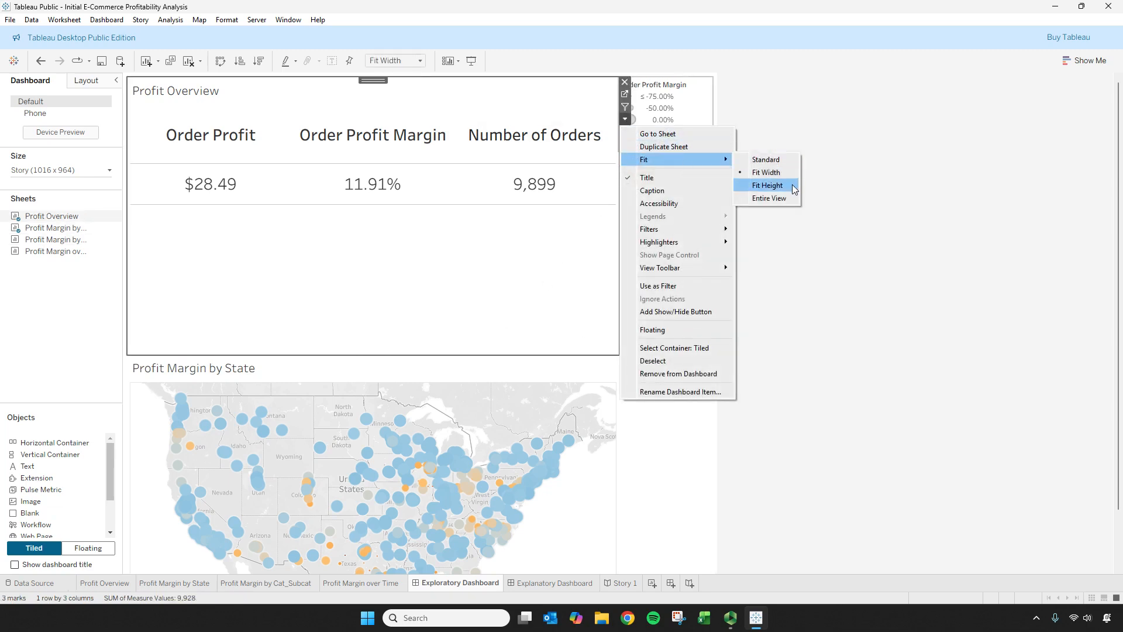
pyautogui.click(769, 198)
pyautogui.moveTo(391, 355); pyautogui.dragTo(401, 193)
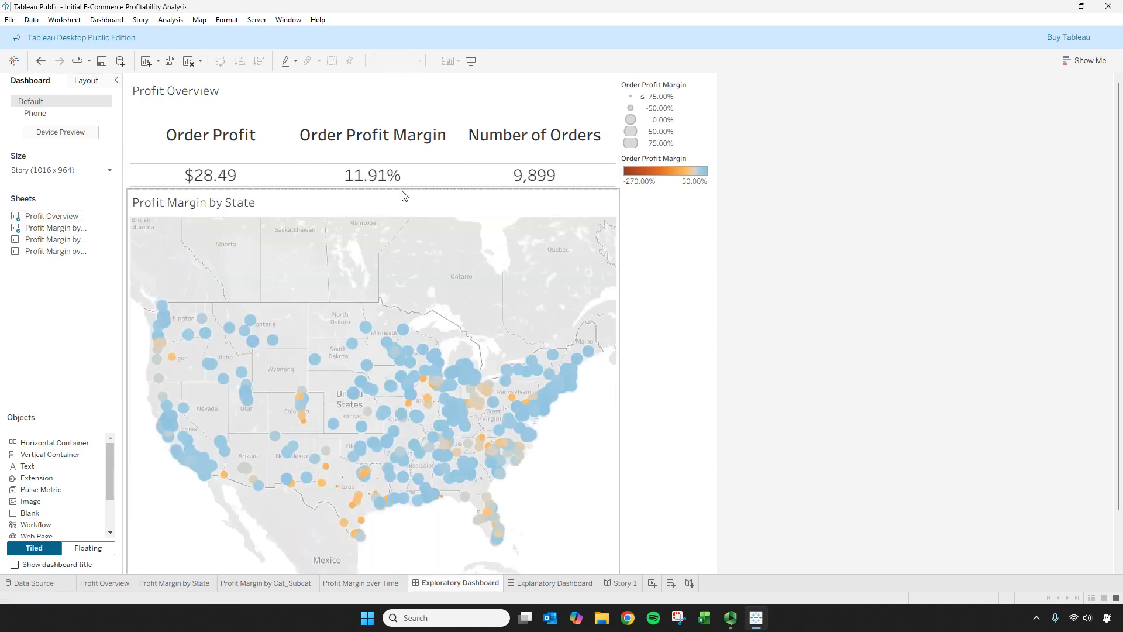
# Step: Hide the Profit Overview title on the dashboard and adjust the height of its header row
pyautogui.moveTo(392, 164); pyautogui.dragTo(391, 124)
pyautogui.rightClick(207, 93)
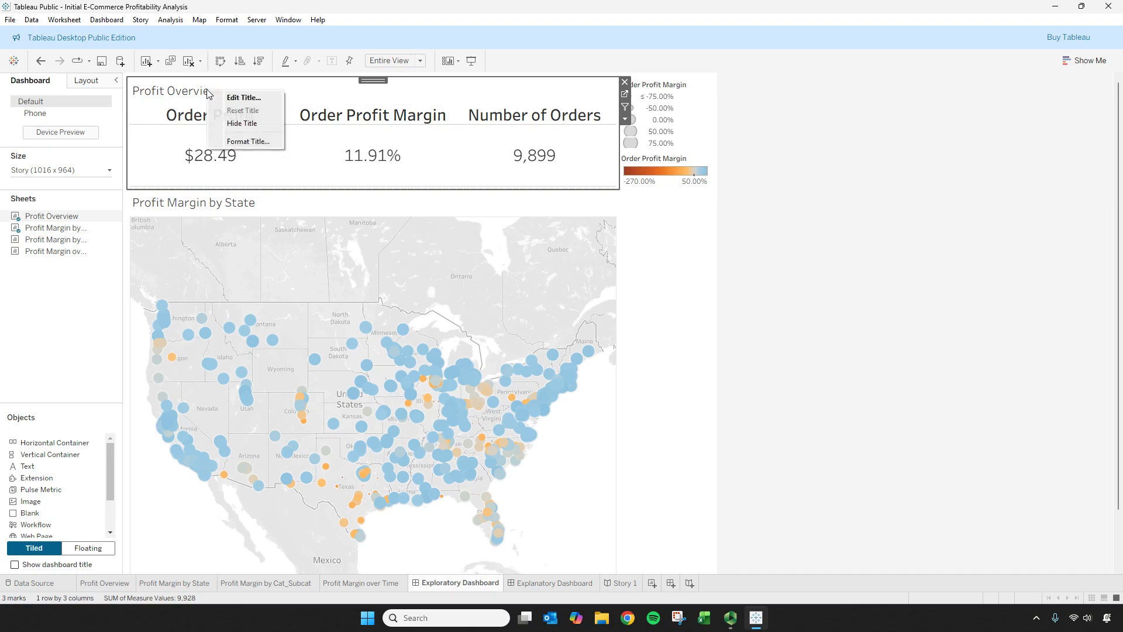
pyautogui.click(251, 124)
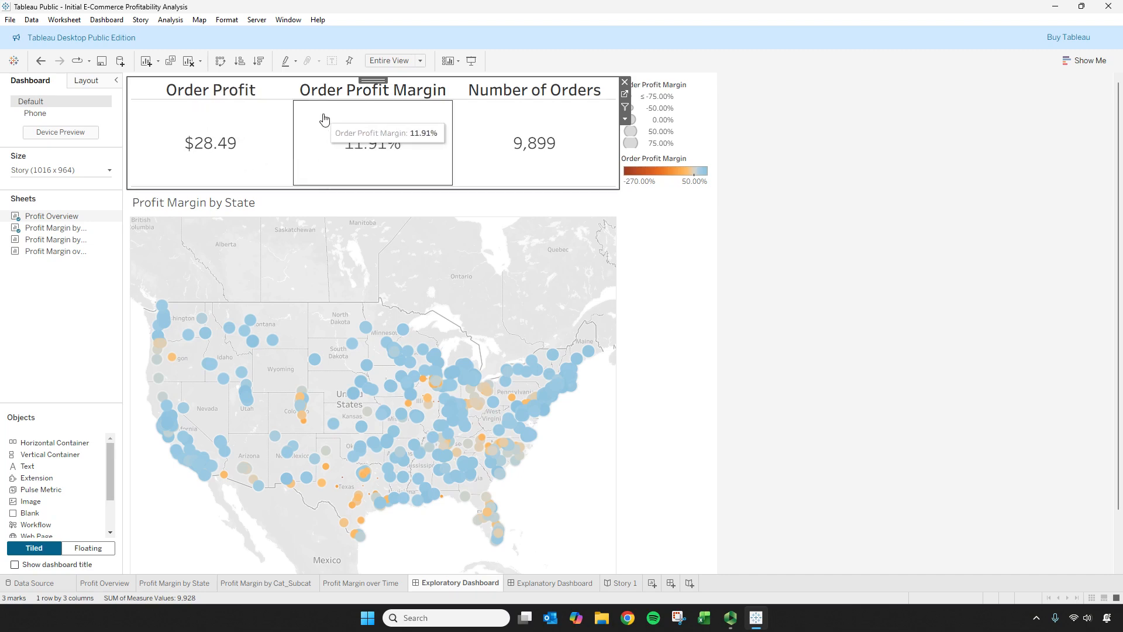
pyautogui.moveTo(275, 100); pyautogui.dragTo(276, 115)
# Step: Add the Profit Margin by Cat_Subcat sheet below the state map on the Exploratory Dashboard
pyautogui.click(671, 257)
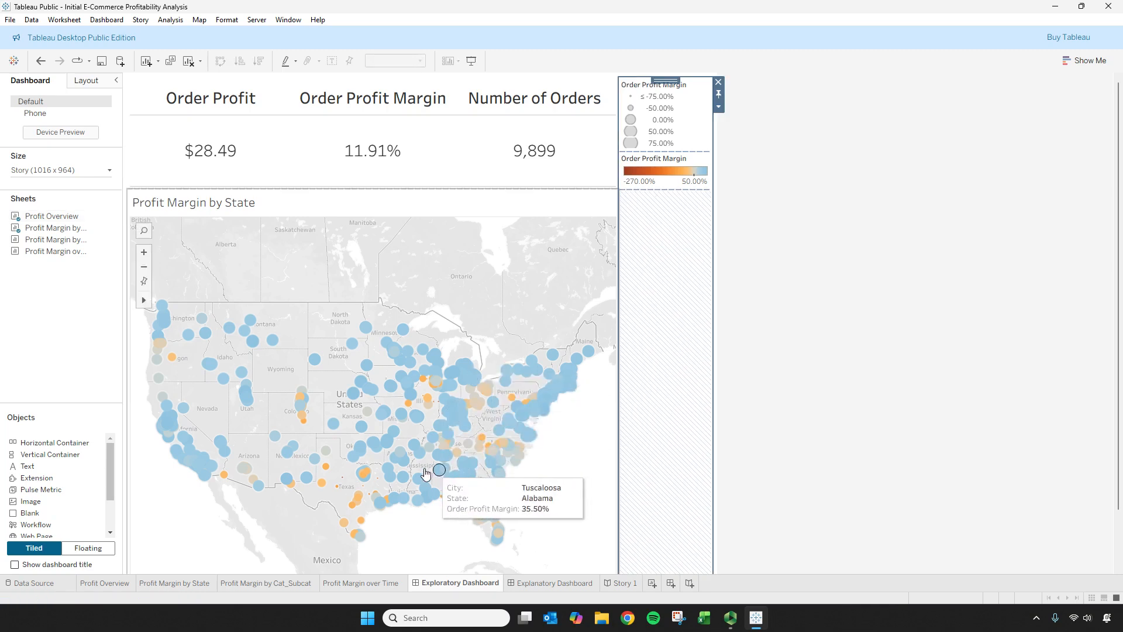
pyautogui.moveTo(66, 244)
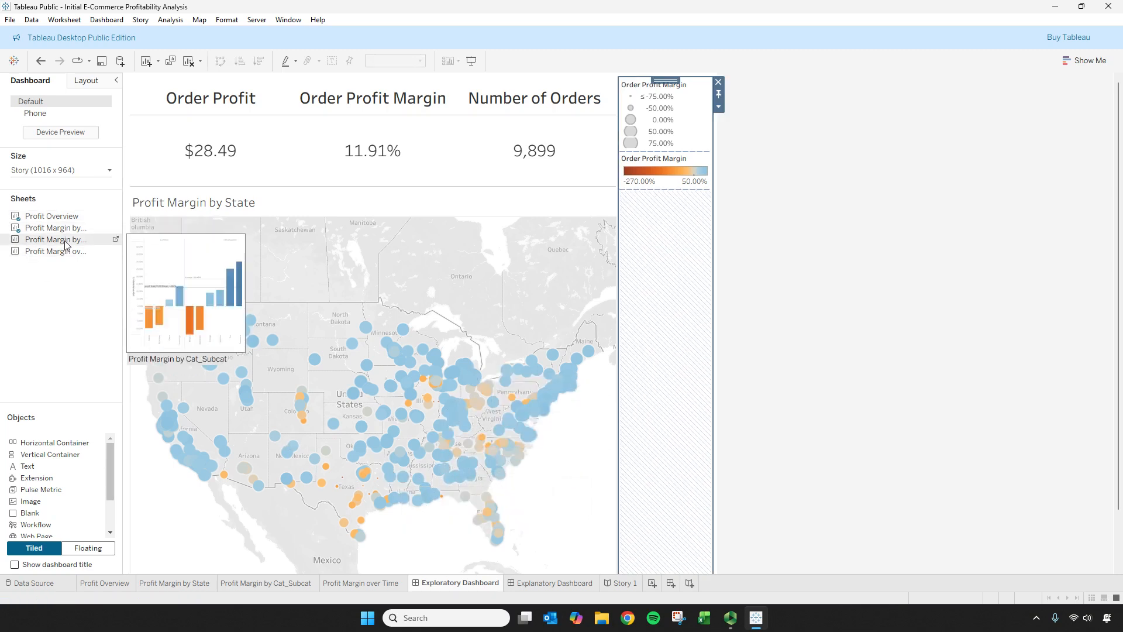
pyautogui.moveTo(66, 245)
pyautogui.mouseDown()
pyautogui.moveTo(327, 374)
pyautogui.moveTo(453, 482)
pyautogui.moveTo(426, 497)
pyautogui.mouseUp()
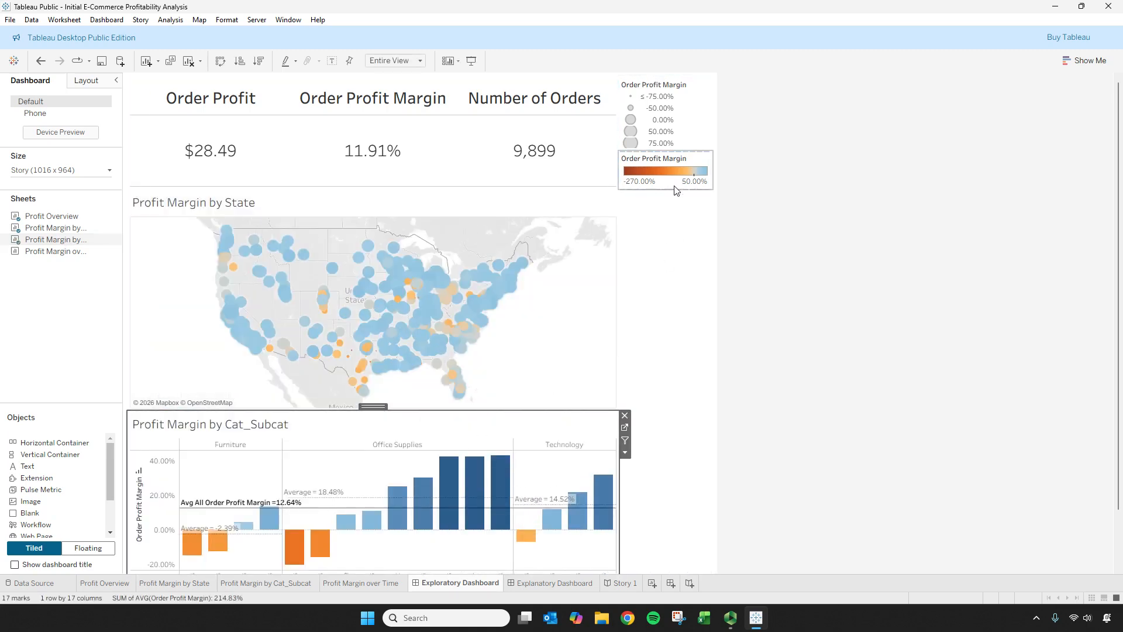
# Step: Make the Order Profit Margin color legend floating and place it over the lower-right corner of the Profit Margin by State map
pyautogui.click(661, 170)
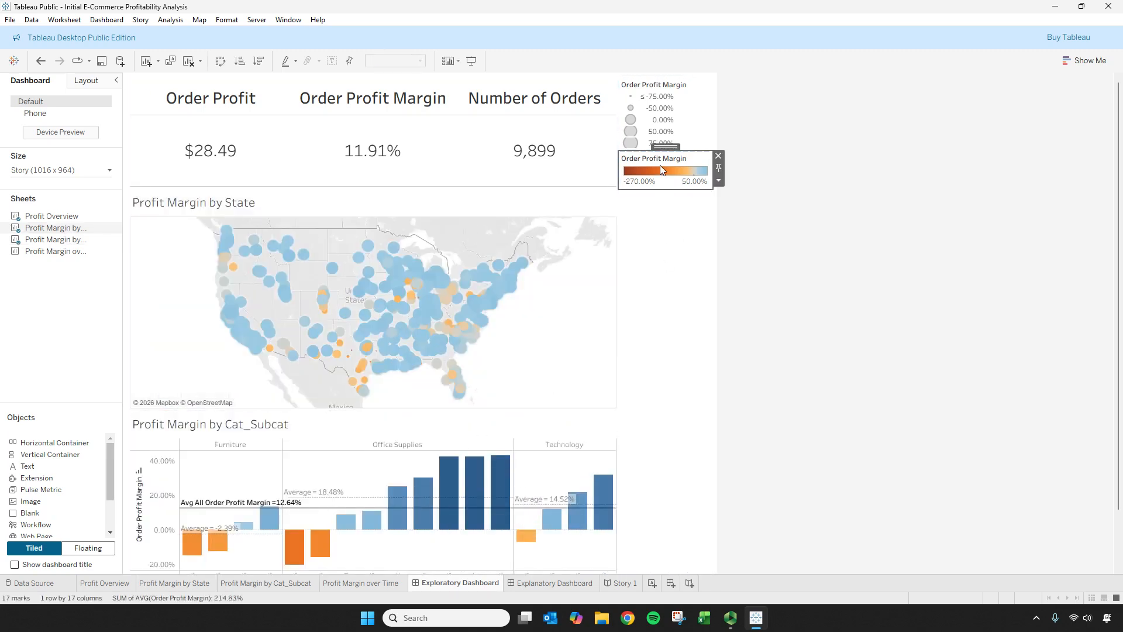
pyautogui.click(719, 180)
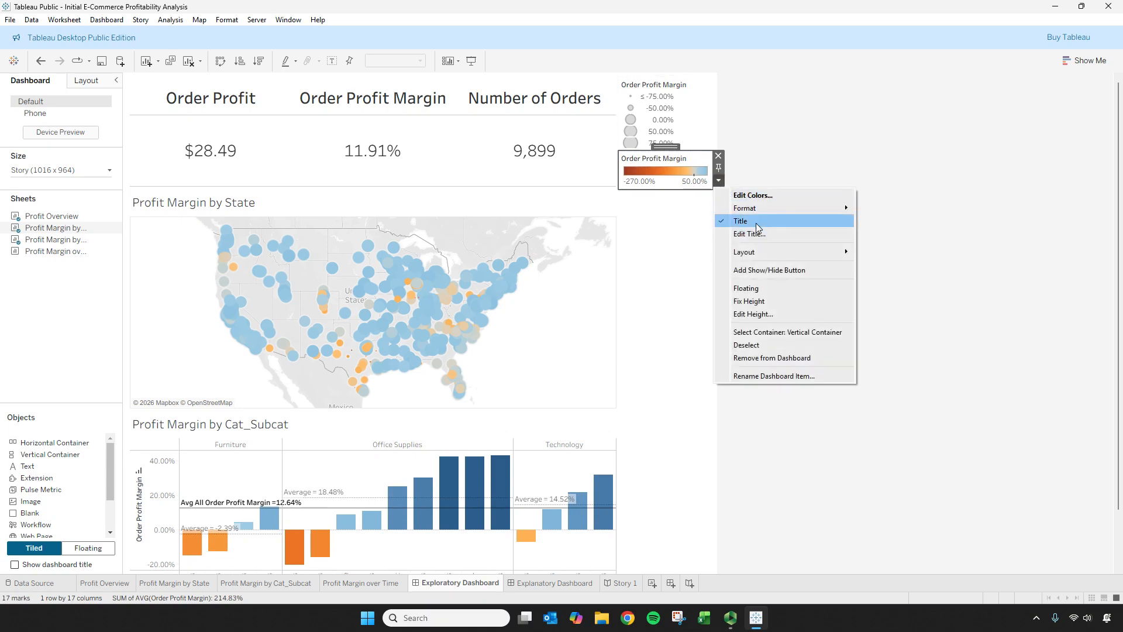
pyautogui.click(761, 297)
pyautogui.moveTo(679, 175); pyautogui.dragTo(566, 352)
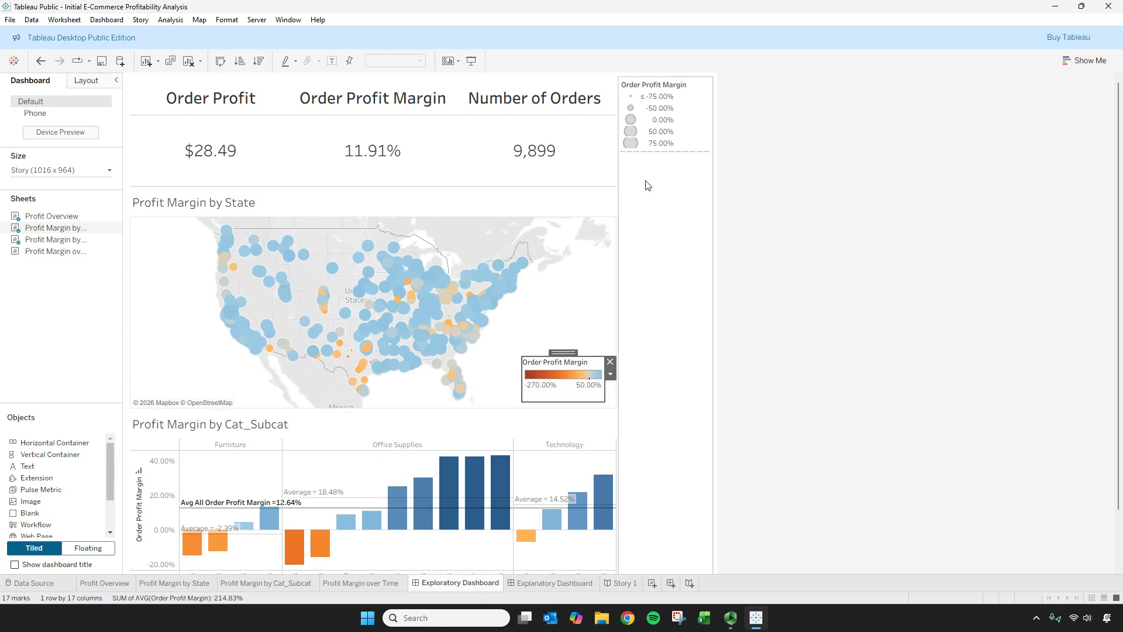
# Step: Make the Order Profit Margin size legend floating and place it over the lower-left corner of the state map
pyautogui.click(660, 131)
pyautogui.click(718, 106)
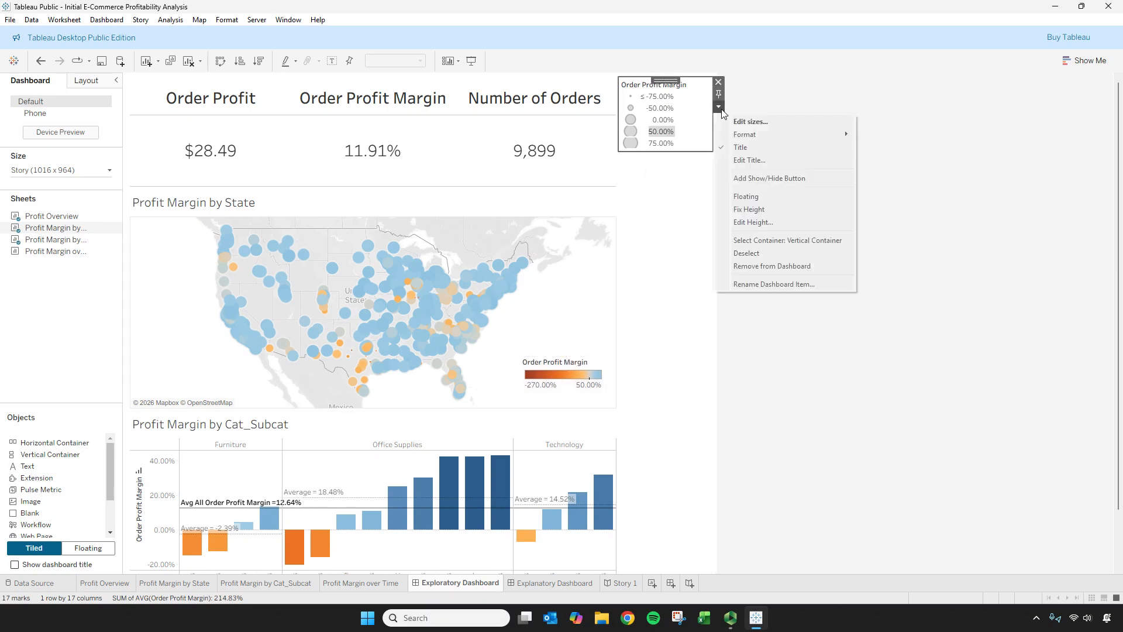
pyautogui.click(756, 196)
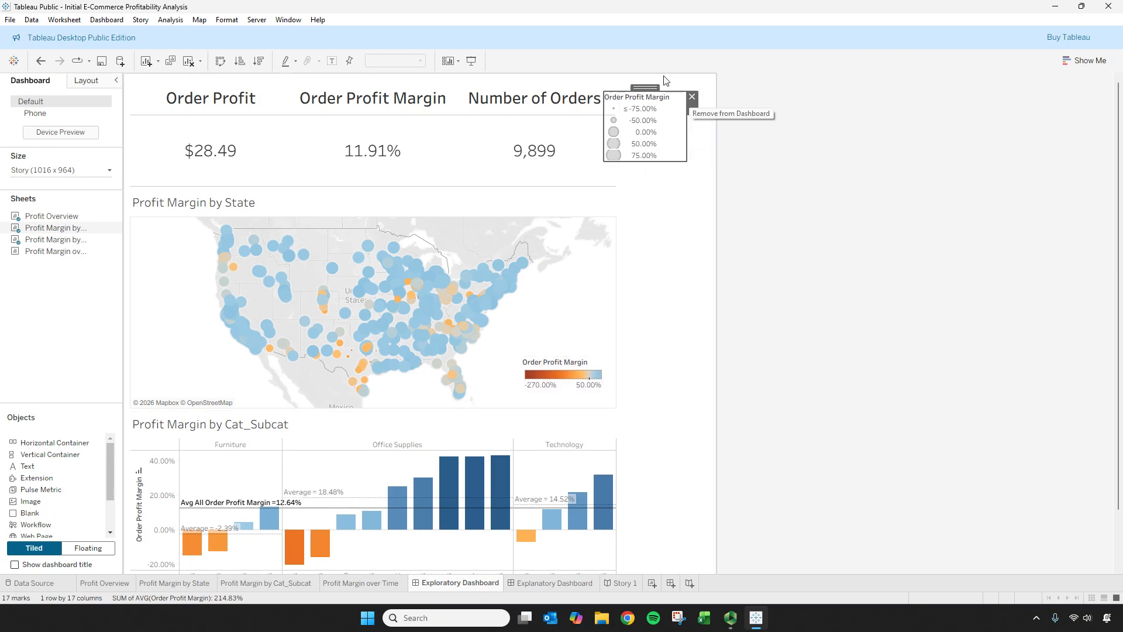
pyautogui.moveTo(665, 81); pyautogui.dragTo(181, 302)
# Step: Remove the emptied legend container from the dashboard and move the floating color legend to the widened map's lower-right corner
pyautogui.click(687, 155)
pyautogui.click(718, 82)
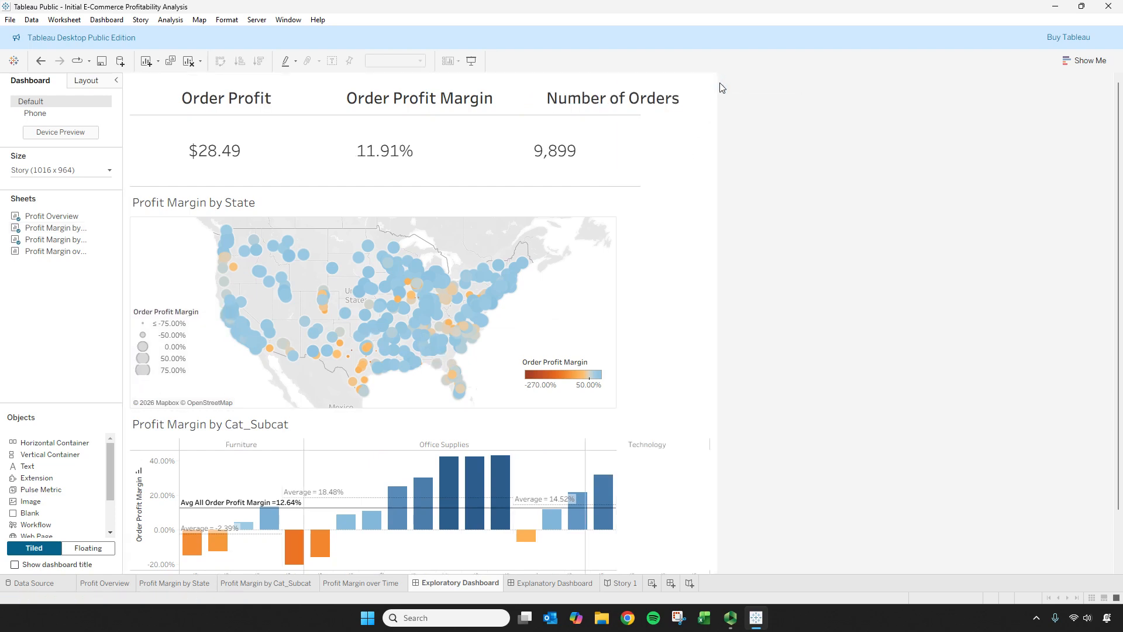
pyautogui.click(560, 364)
pyautogui.moveTo(560, 360); pyautogui.dragTo(663, 360)
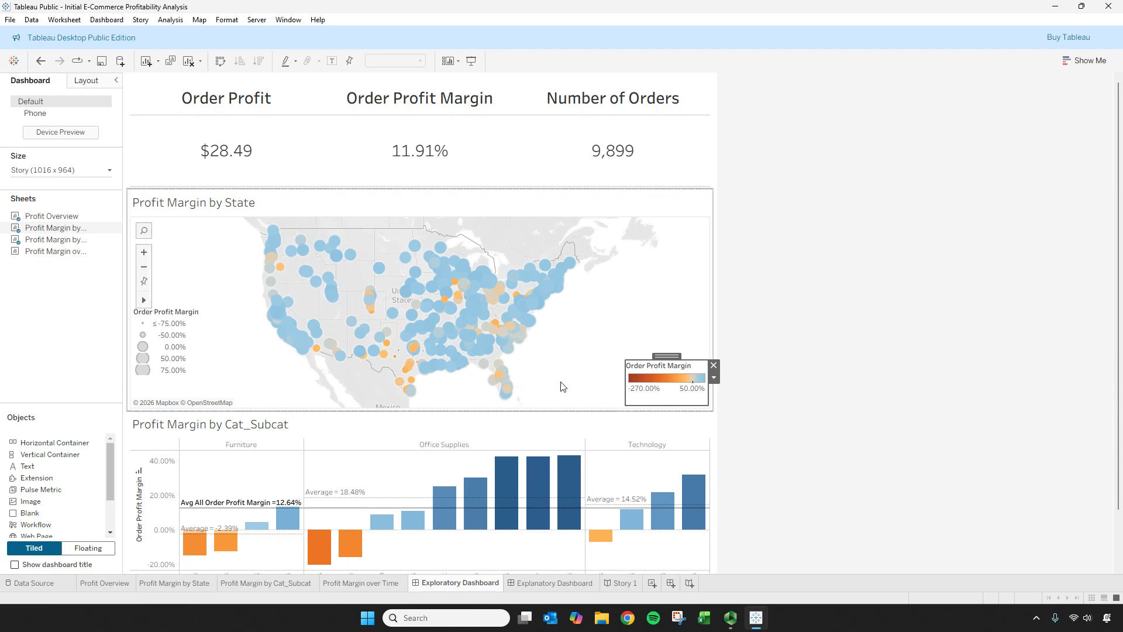
# Step: Reduce the height of the profit overview view and its header row to give the map more space
pyautogui.moveTo(463, 187); pyautogui.dragTo(469, 130)
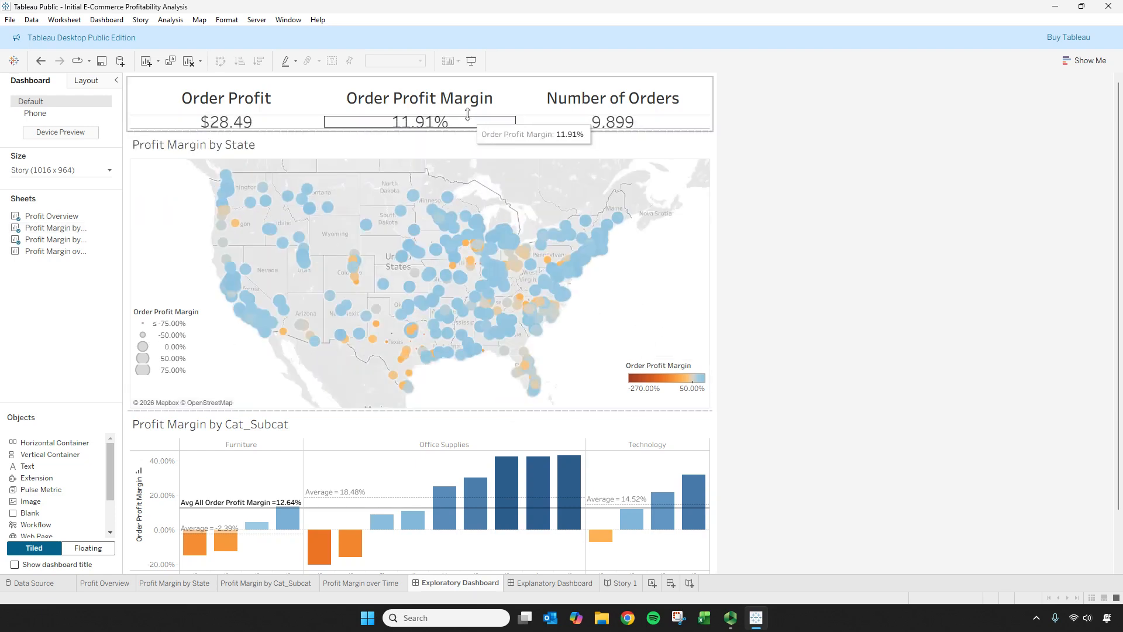
pyautogui.click(472, 107)
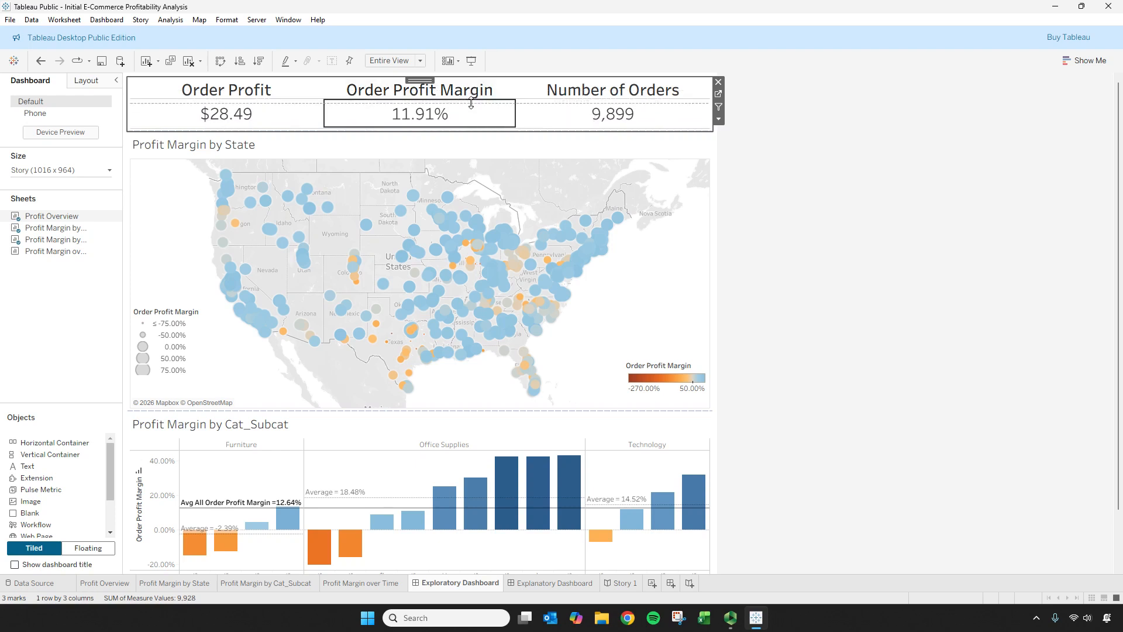
# Step: Add the Profit Margin over Time sheet to the dashboard beside the state map, on its right
pyautogui.click(643, 307)
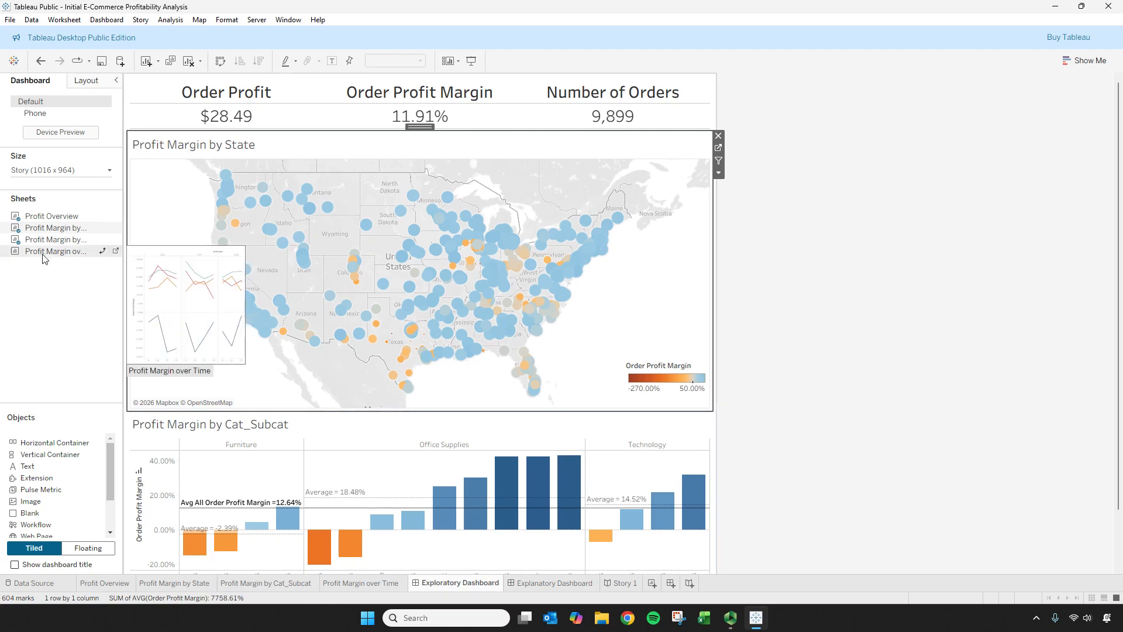
pyautogui.moveTo(44, 253); pyautogui.dragTo(526, 305)
pyautogui.moveTo(639, 291); pyautogui.dragTo(638, 293)
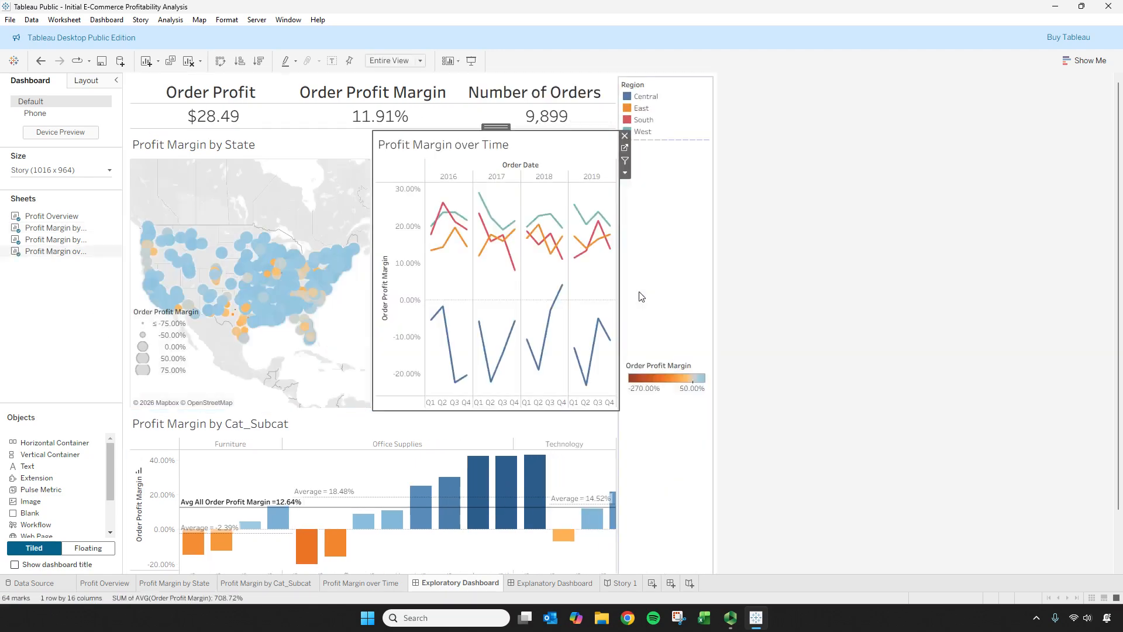
# Step: Place the Region legend below the Profit Margin over Time chart and move the floating color legend back over the state map
pyautogui.click(673, 121)
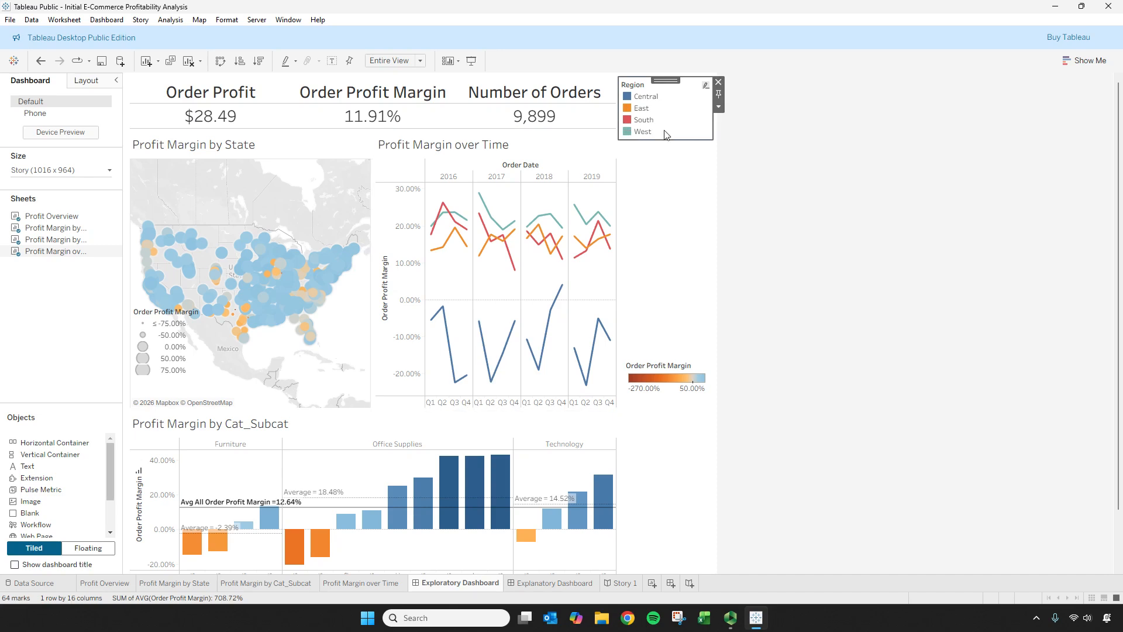
pyautogui.moveTo(662, 81); pyautogui.dragTo(489, 386)
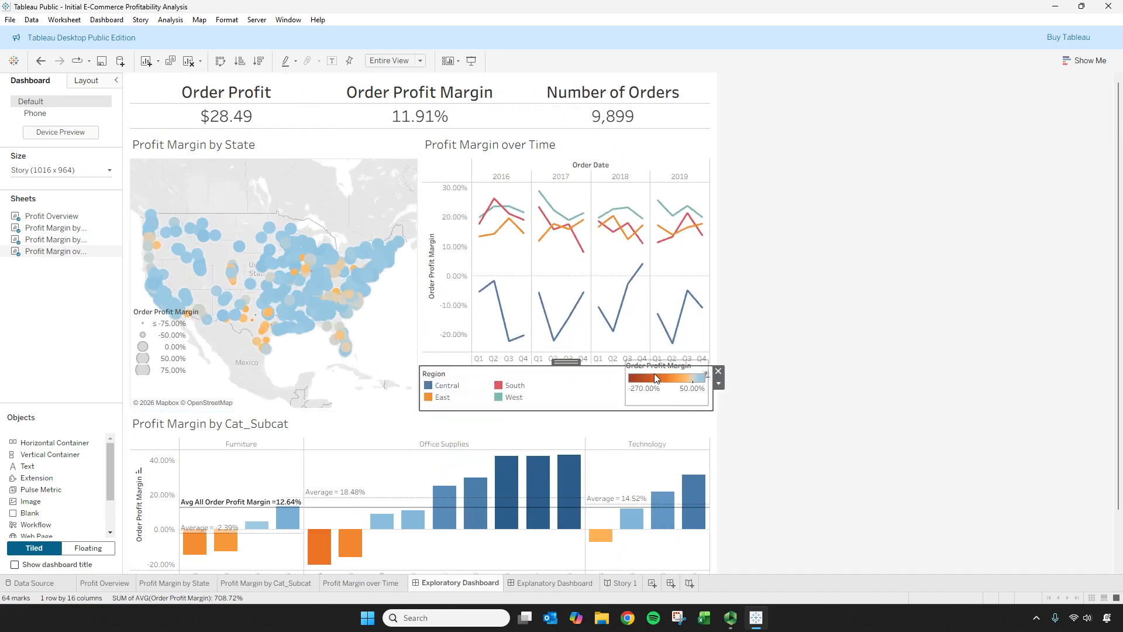
pyautogui.moveTo(658, 369); pyautogui.dragTo(370, 321)
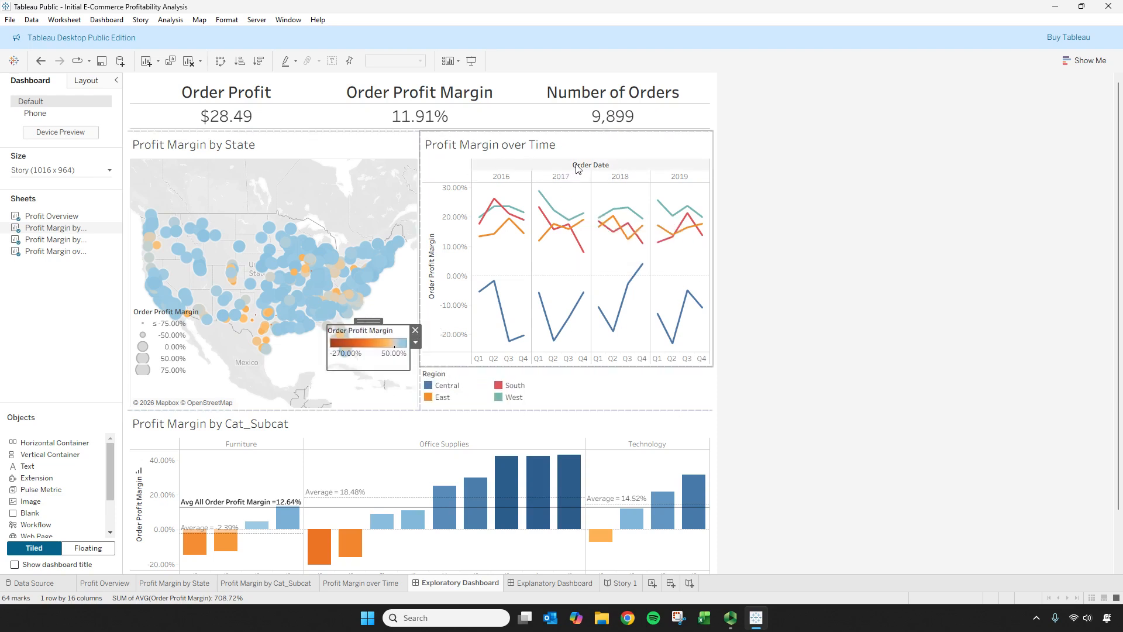
# Step: Remove the quarter of Order Date from the Profit Margin over Time sheet's columns and return to the Exploratory Dashboard
pyautogui.click(644, 155)
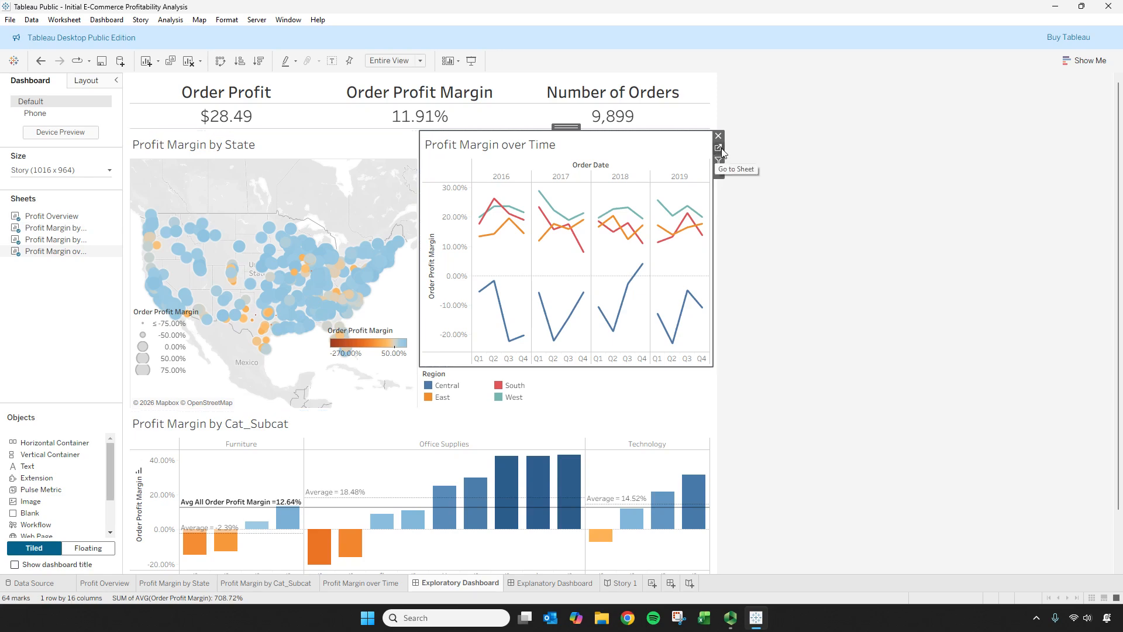
pyautogui.click(719, 149)
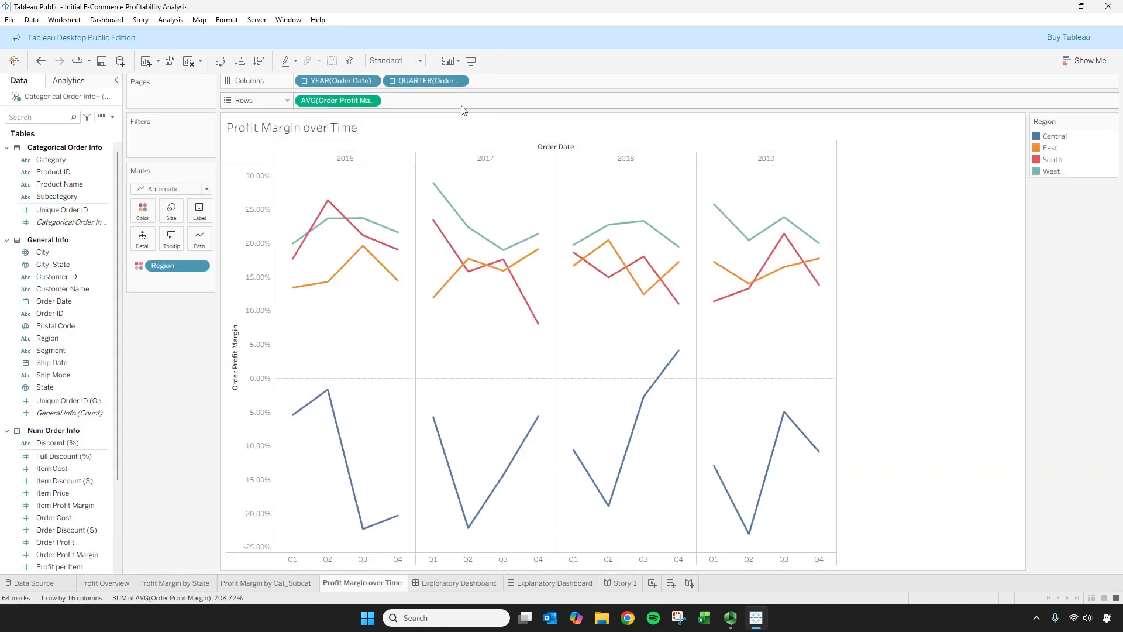
pyautogui.moveTo(425, 81); pyautogui.dragTo(175, 357)
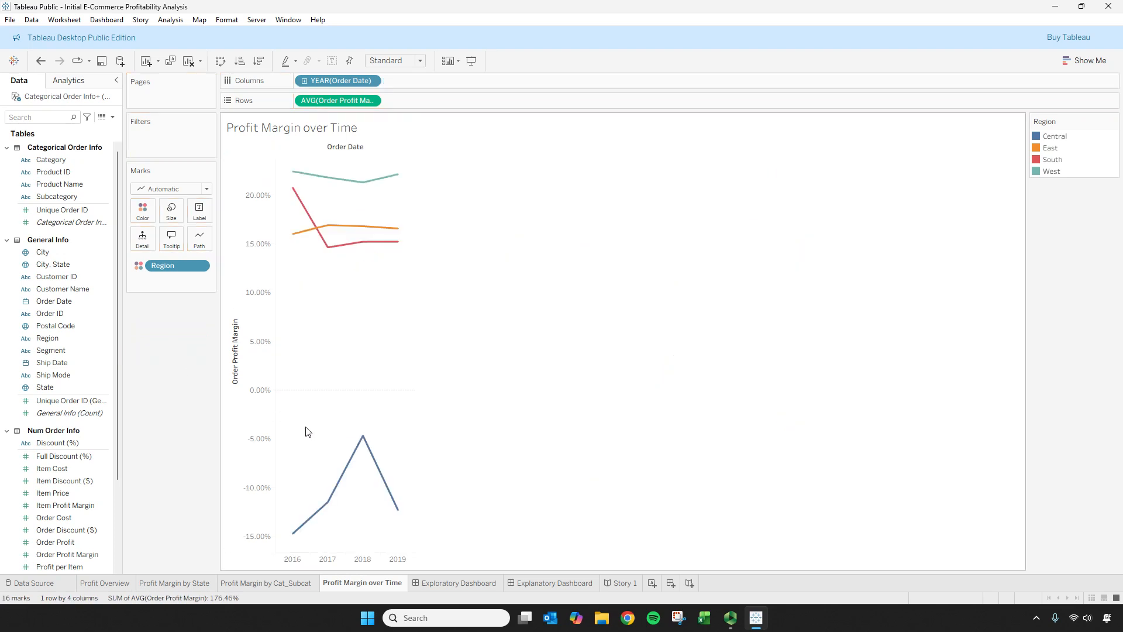
pyautogui.click(442, 583)
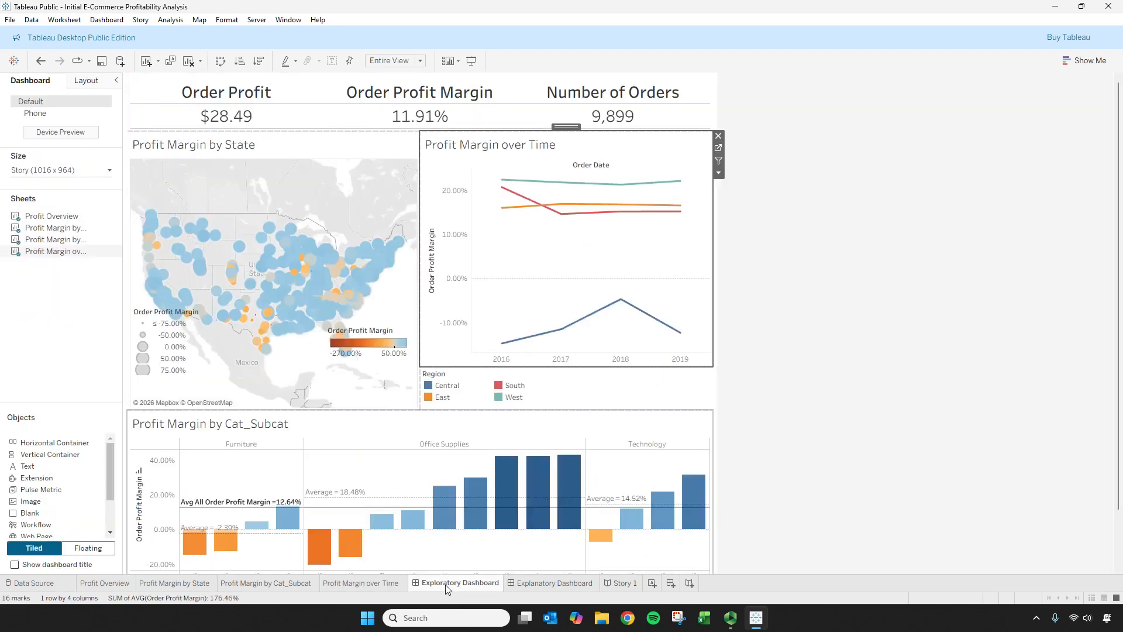
# Step: Arrange the Region legend items in a single row and reduce the legend's height
pyautogui.click(574, 380)
pyautogui.click(719, 384)
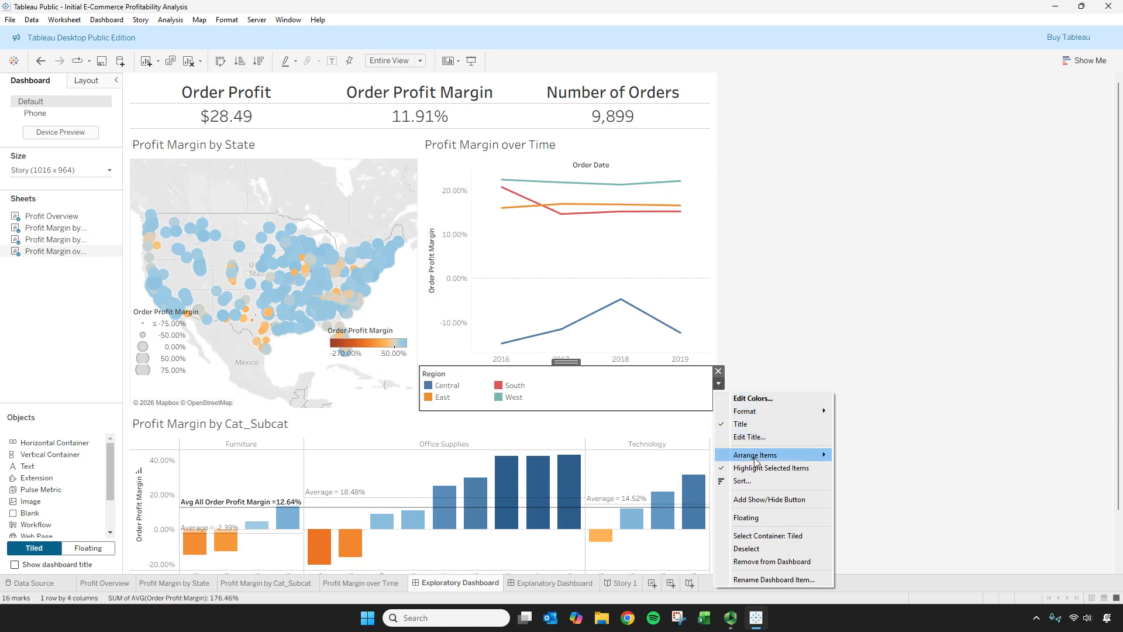
pyautogui.moveTo(762, 457)
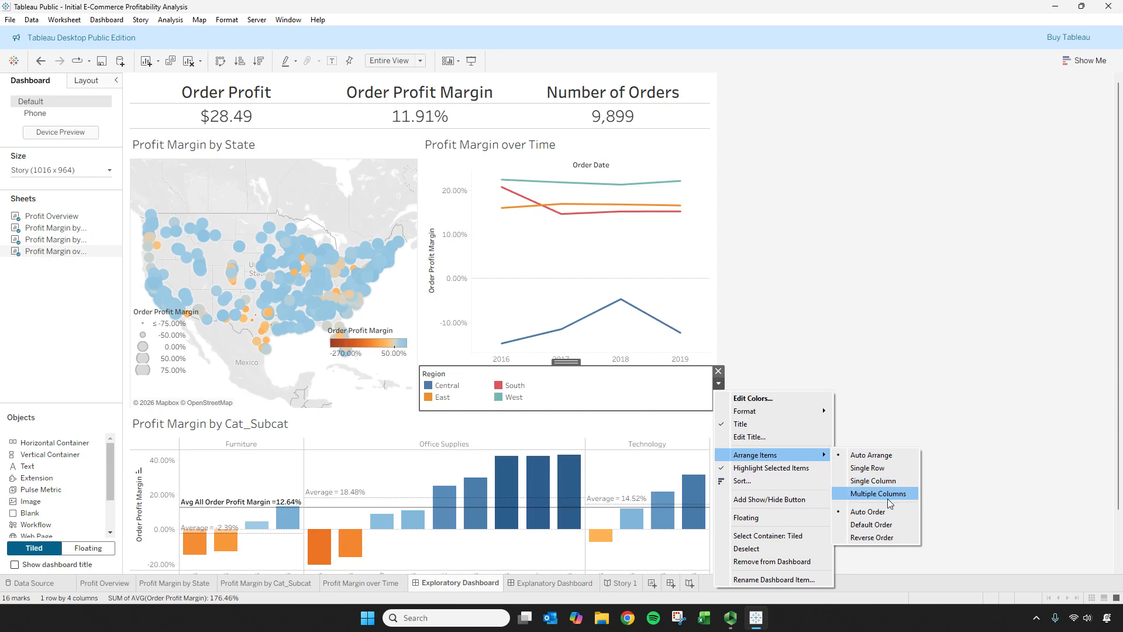
pyautogui.click(893, 468)
pyautogui.moveTo(612, 367); pyautogui.dragTo(612, 382)
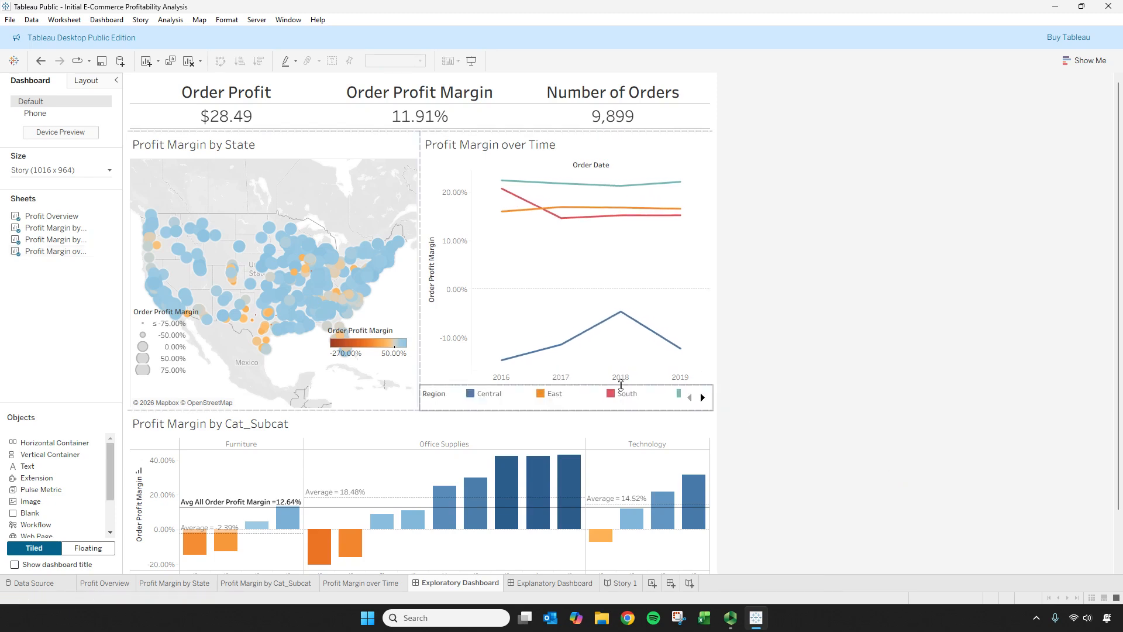
# Step: Reduce the mark size on the Profit Margin by State sheet and slightly widen the map on the Exploratory Dashboard
pyautogui.click(358, 306)
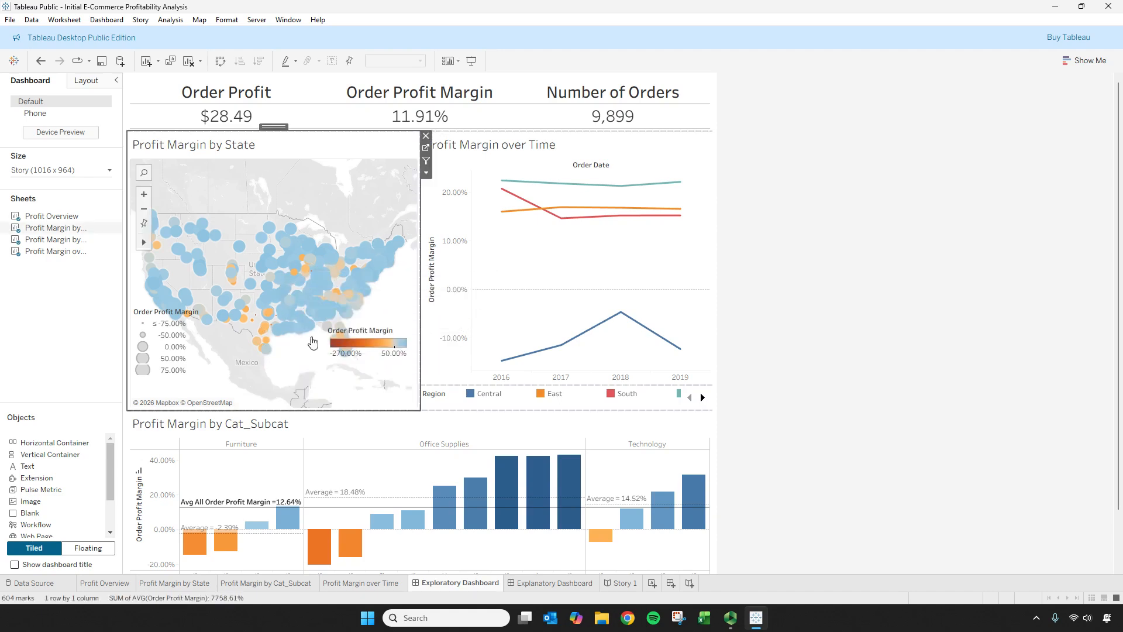
pyautogui.click(426, 148)
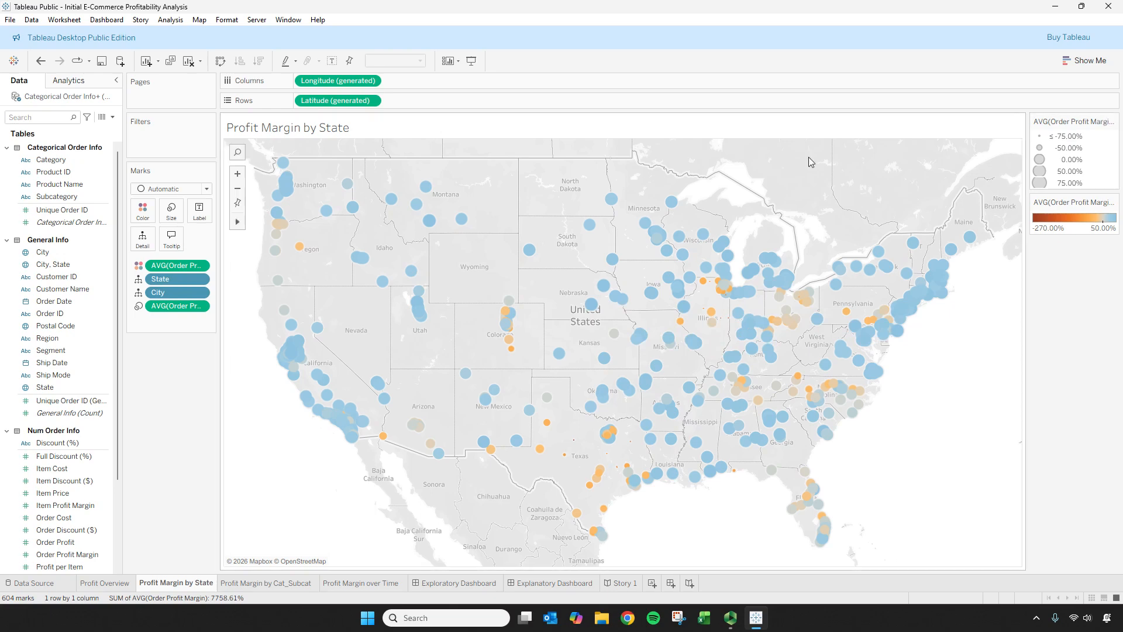
pyautogui.click(172, 212)
pyautogui.moveTo(198, 241); pyautogui.dragTo(187, 241)
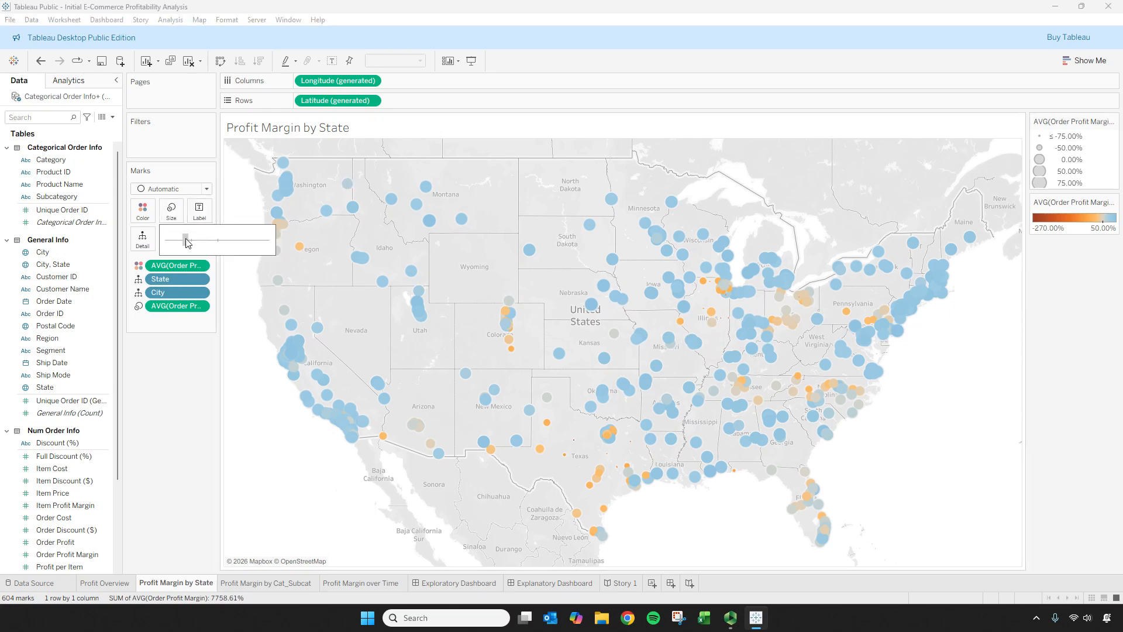
pyautogui.click(461, 583)
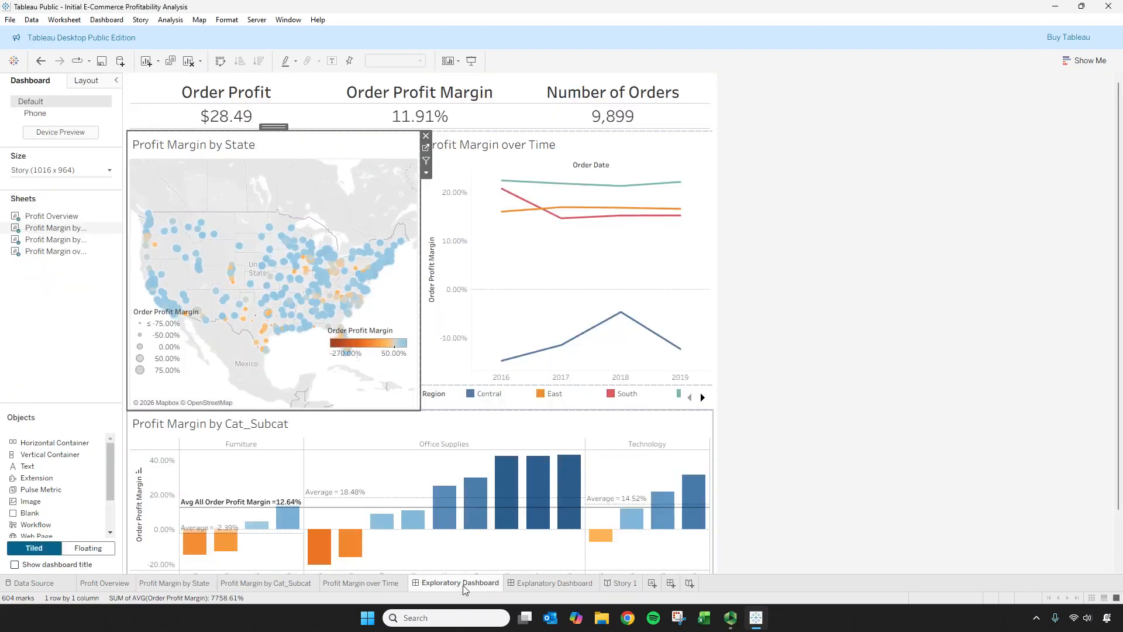
pyautogui.moveTo(421, 250); pyautogui.dragTo(429, 250)
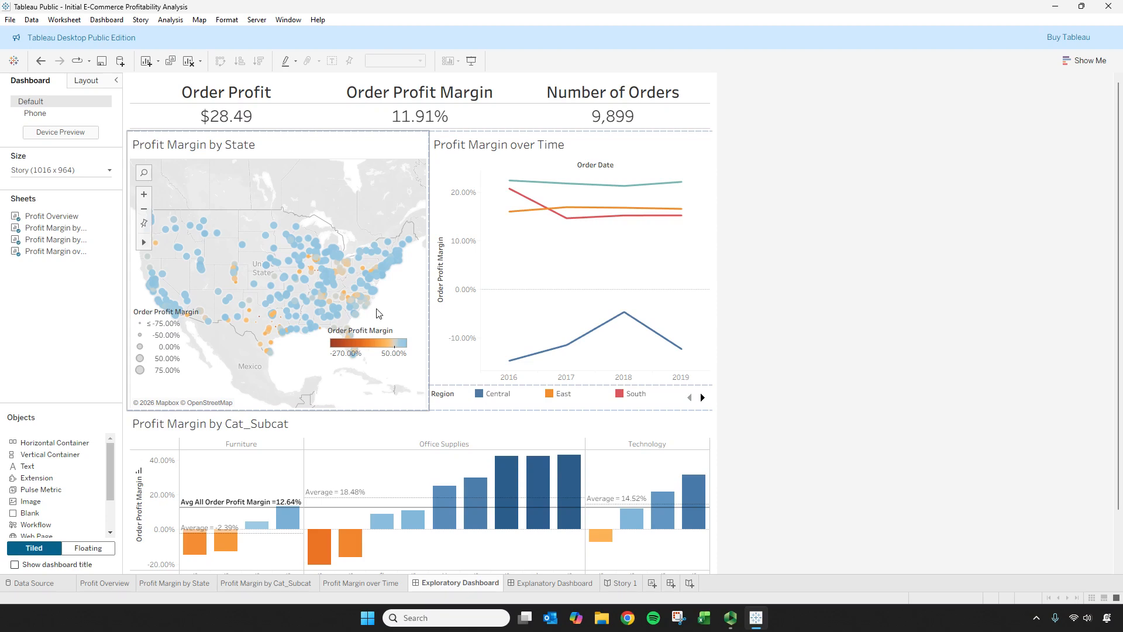
# Step: Shrink the state map's marks further to small dots on its sheet and check them on the Exploratory Dashboard
pyautogui.click(352, 170)
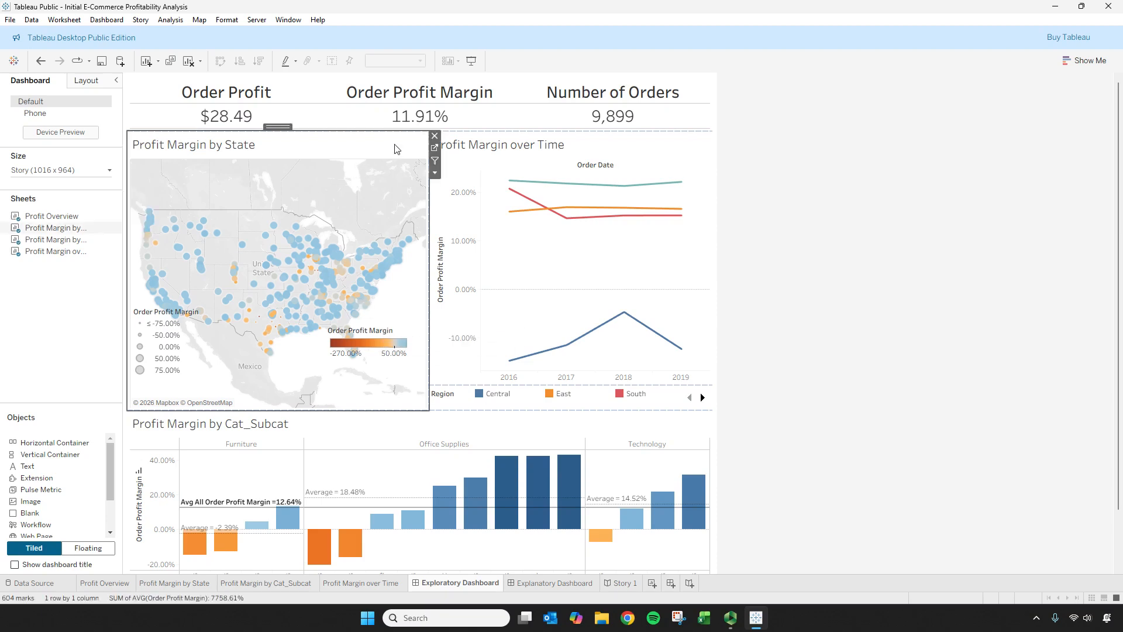
pyautogui.click(436, 149)
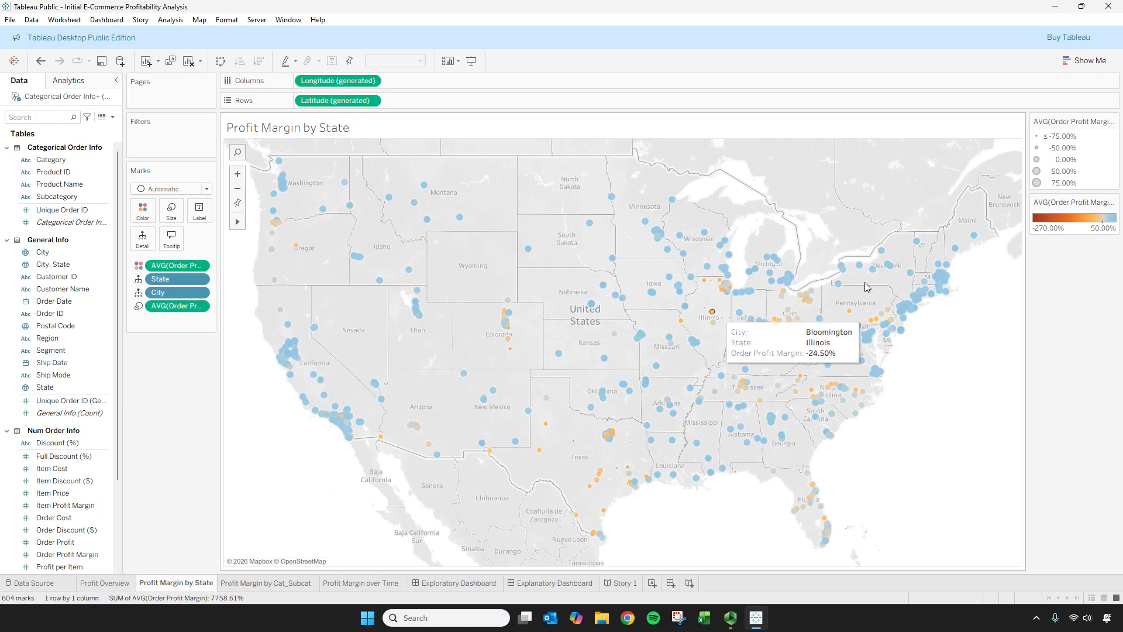
pyautogui.click(173, 212)
pyautogui.moveTo(188, 245); pyautogui.dragTo(173, 242)
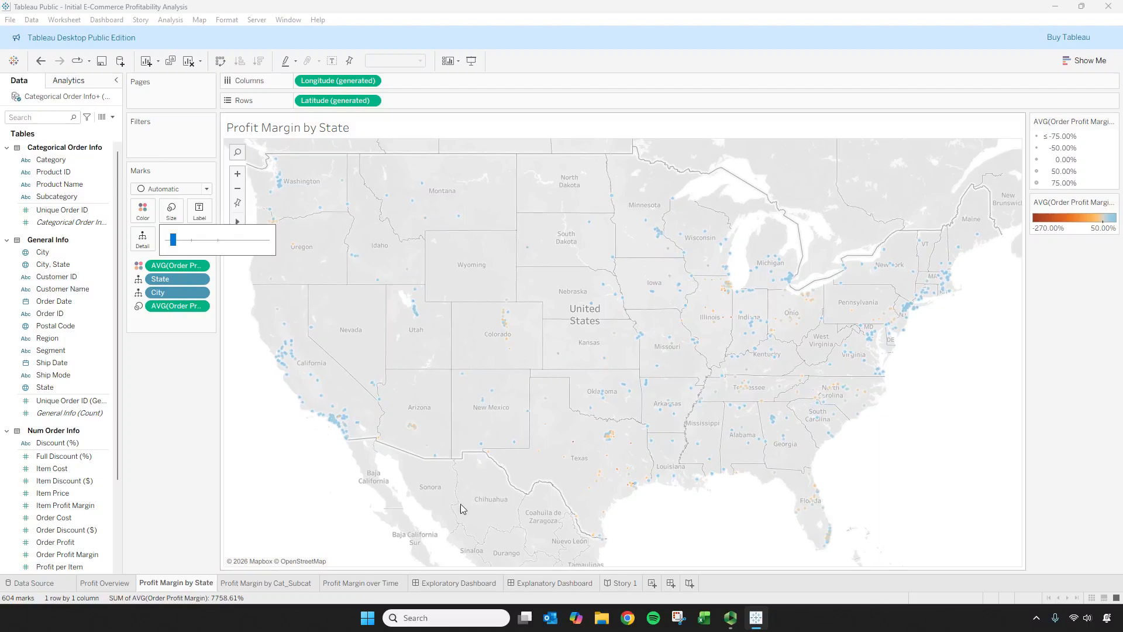
pyautogui.click(475, 584)
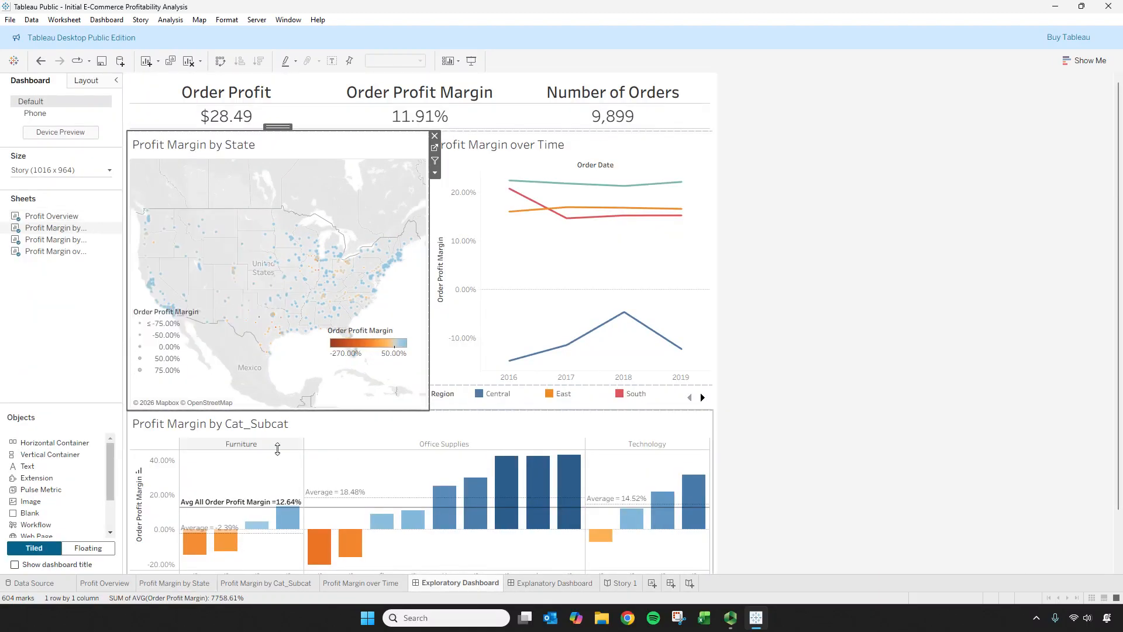
# Step: Slightly enlarge the marks on the Profit Margin by State sheet and return to the Exploratory Dashboard
pyautogui.click(140, 584)
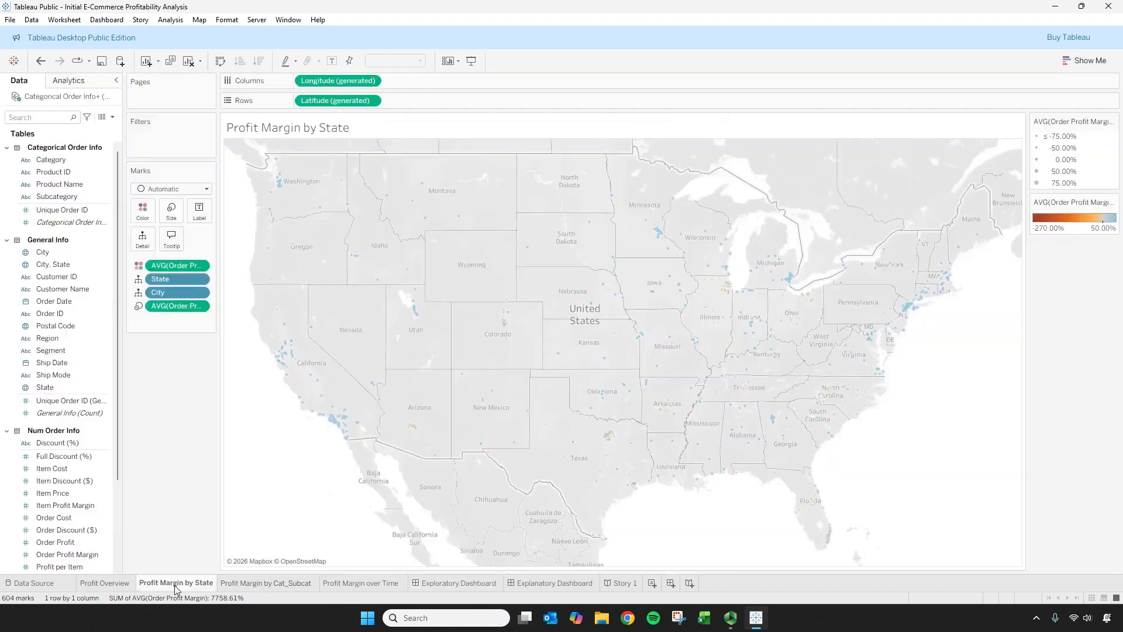
pyautogui.click(164, 213)
pyautogui.moveTo(177, 241); pyautogui.dragTo(179, 241)
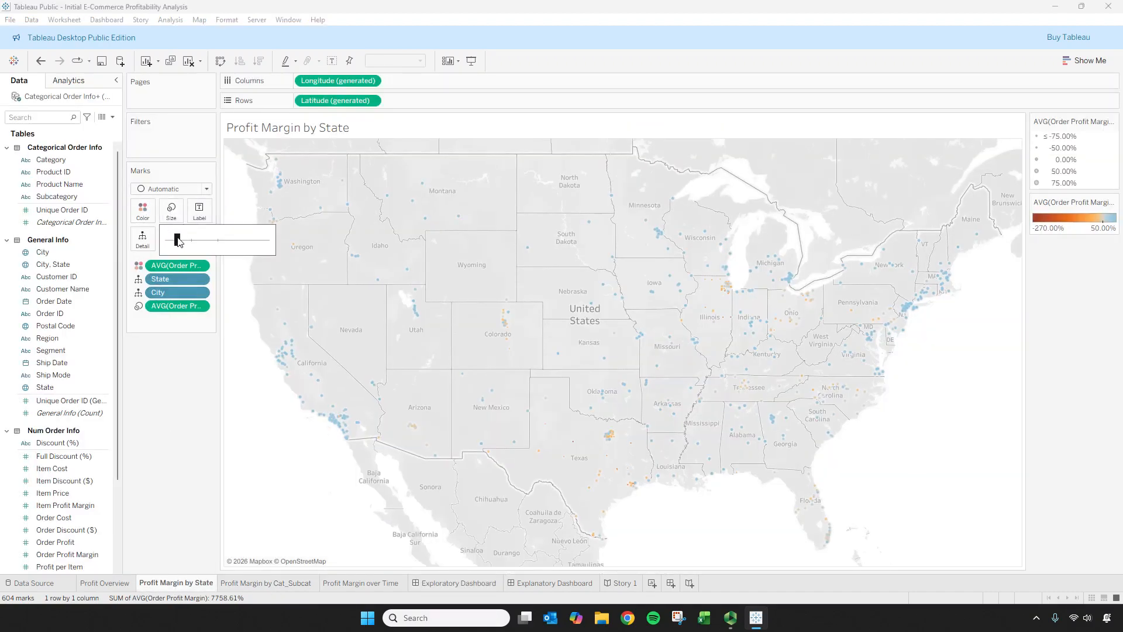
pyautogui.click(480, 584)
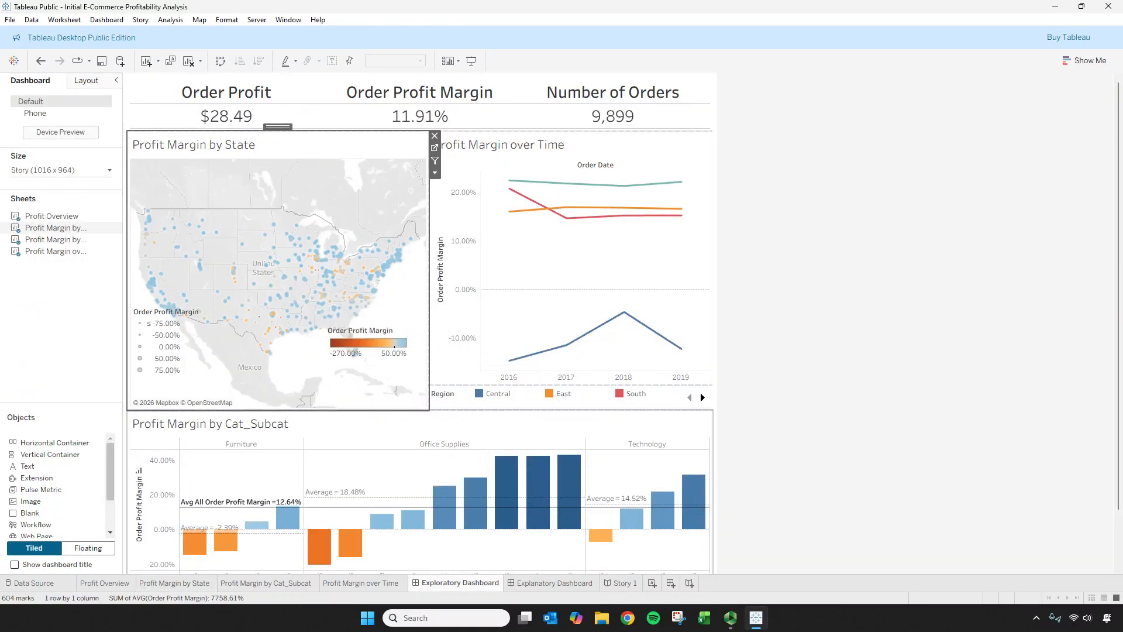
# Step: Increase the mark size on the Profit Margin by State sheet a little more so the dots stand out
pyautogui.click(199, 583)
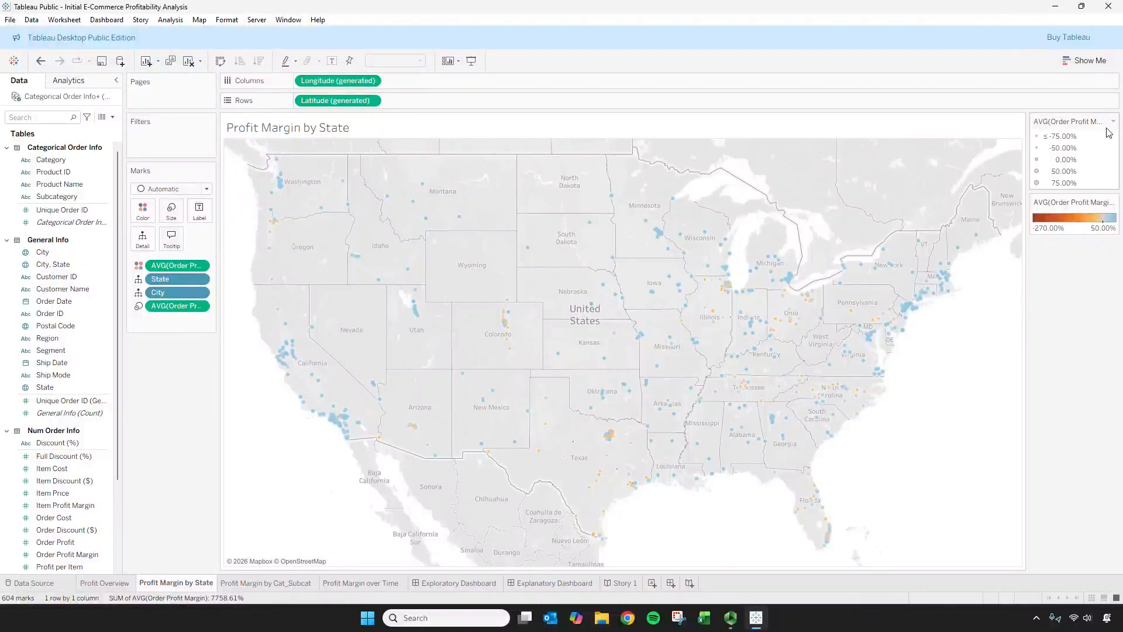
pyautogui.click(171, 211)
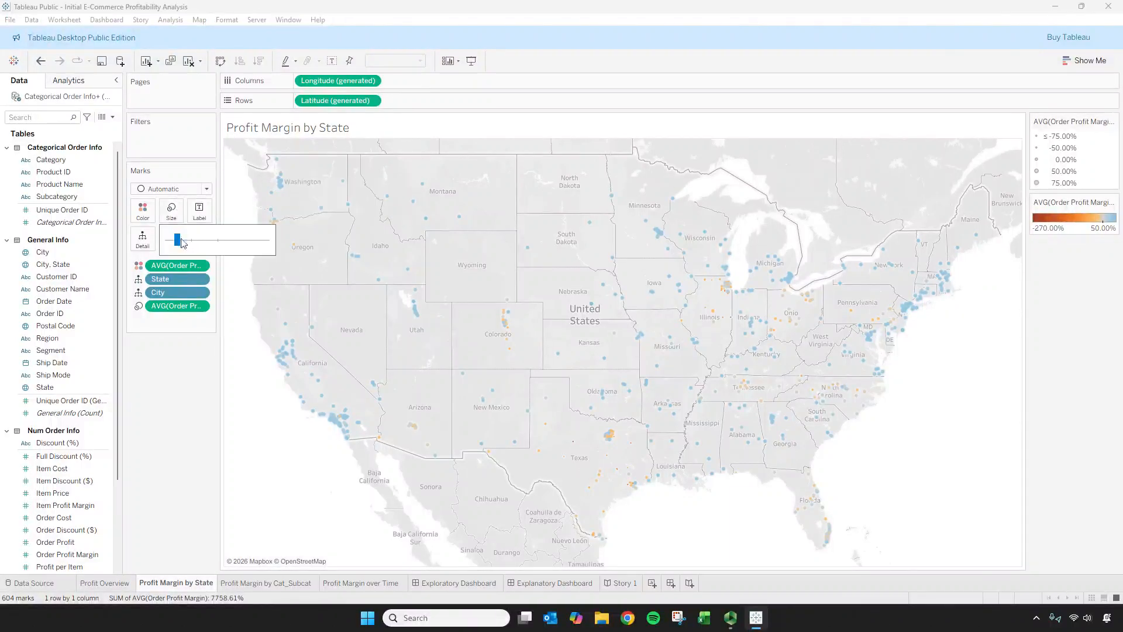
pyautogui.moveTo(182, 240); pyautogui.dragTo(185, 242)
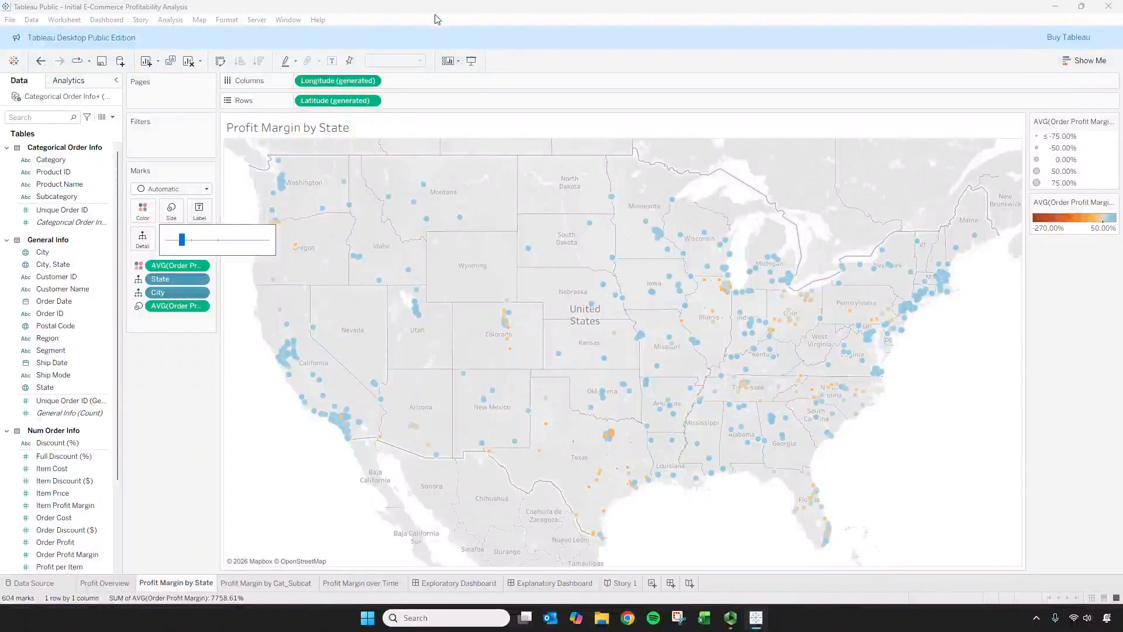
# Step: Remove the Country/Region Names layer from the Profit Margin by State map background and return to the Exploratory Dashboard
pyautogui.click(202, 23)
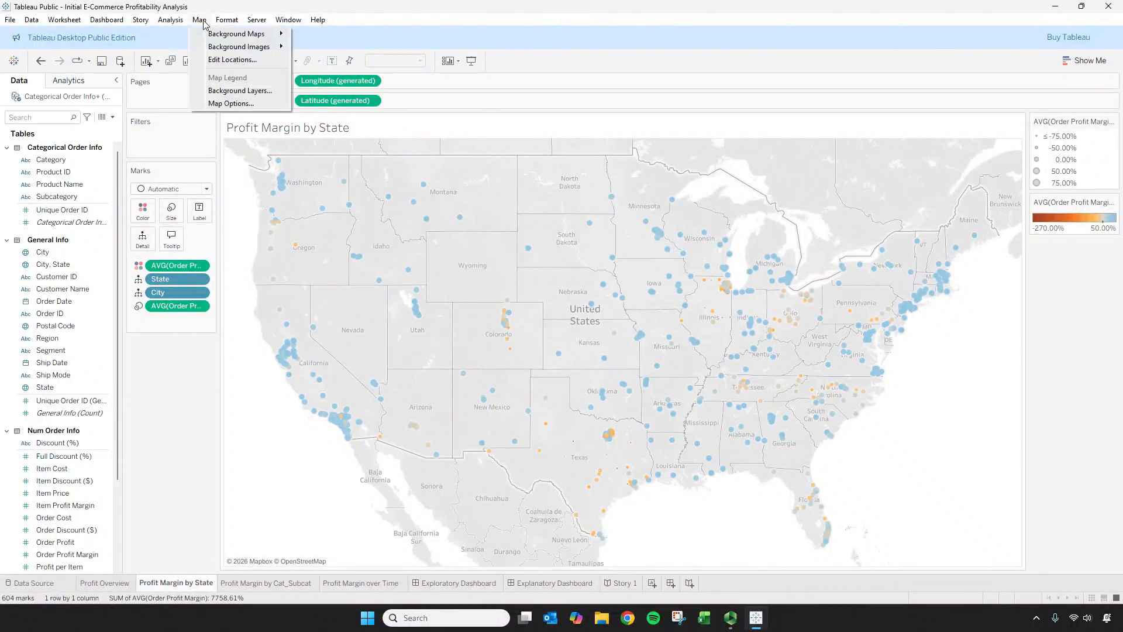
pyautogui.click(241, 91)
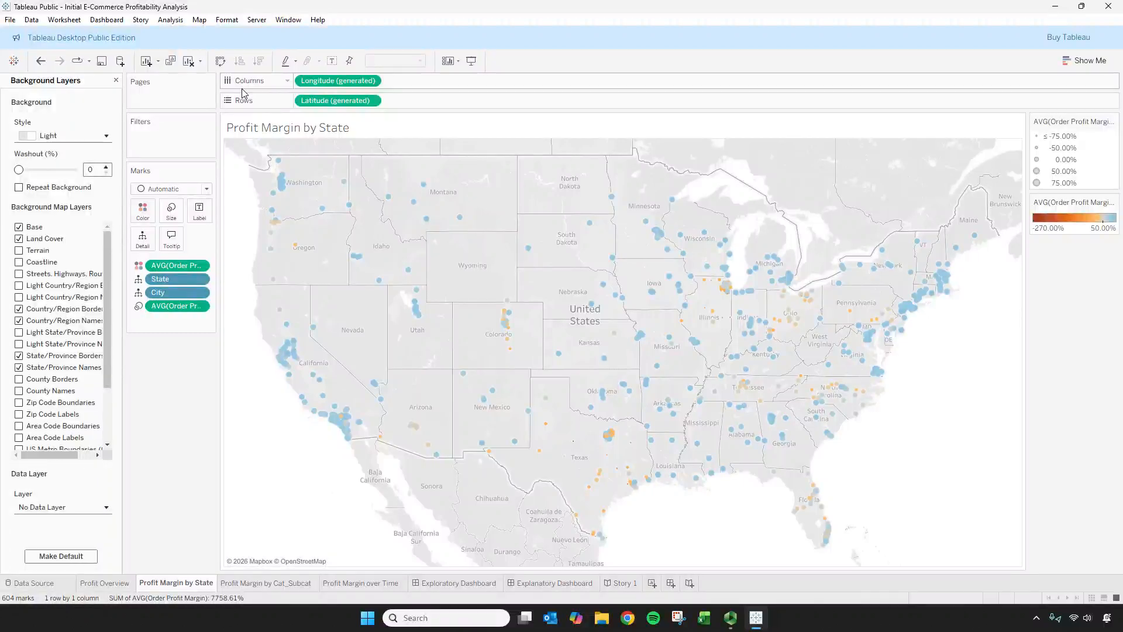
pyautogui.click(19, 319)
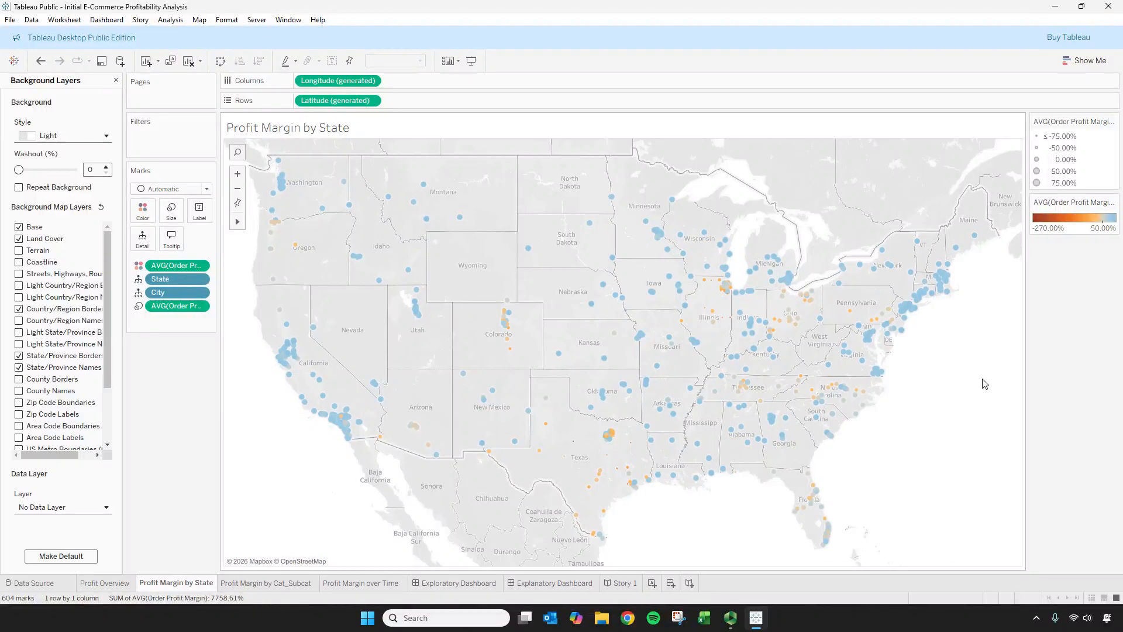
pyautogui.click(470, 583)
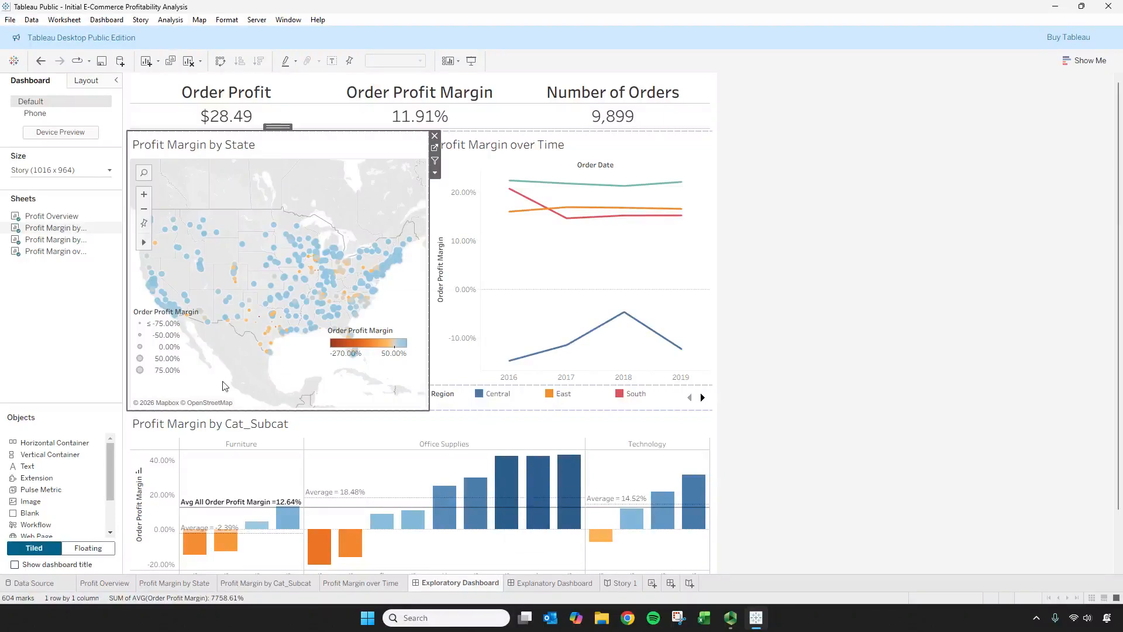
# Step: Retitle the Profit Margin by Cat_Subcat view as "Profit Margin by Category and Subcategory"
pyautogui.rightClick(234, 422)
pyautogui.click(270, 427)
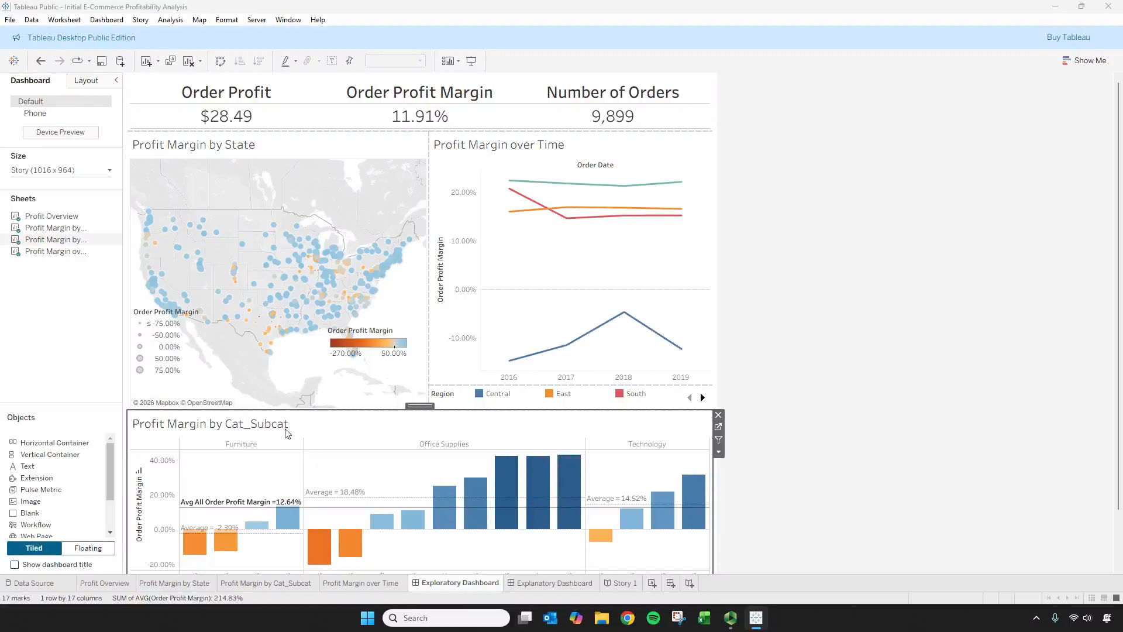
pyautogui.moveTo(495, 249); pyautogui.dragTo(350, 256)
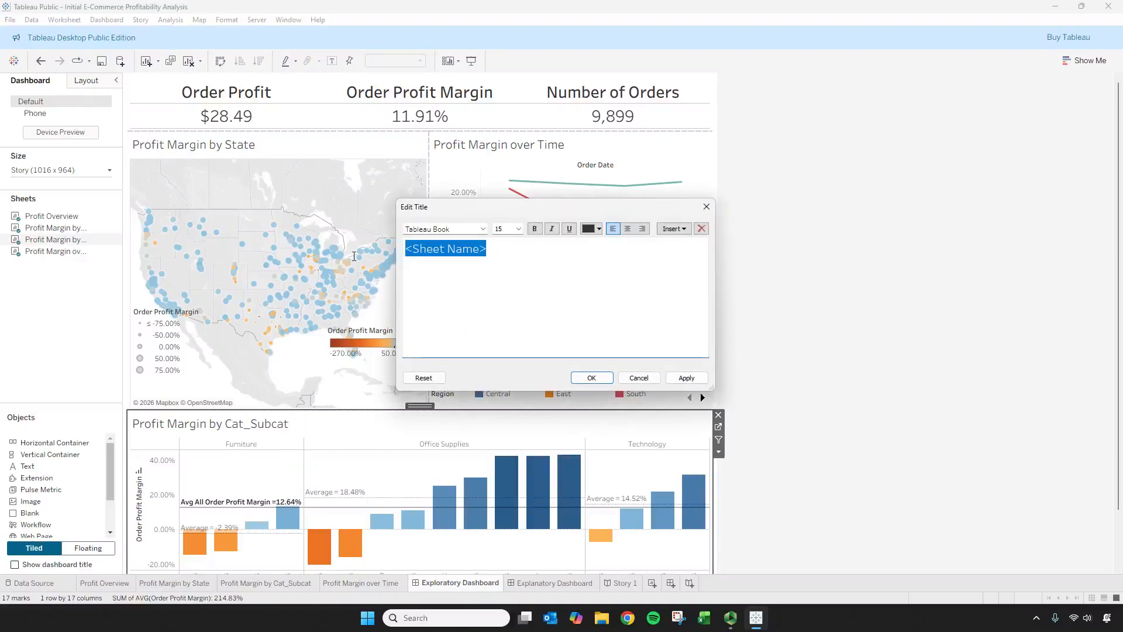
pyautogui.write('Prof')
pyautogui.press('BackSpace')
pyautogui.press('BackSpace')
pyautogui.press('BackSpace')
pyautogui.press('BackSpace')
pyautogui.press('BackSpace')
pyautogui.press('BackSpace')
pyautogui.press('BackSpace')
pyautogui.press('BackSpace')
pyautogui.press('BackSpace')
pyautogui.press('BackSpace')
pyautogui.press('BackSpace')
pyautogui.press('BackSpace')
pyautogui.press('BackSpace')
pyautogui.press('BackSpace')
pyautogui.press('BackSpace')
pyautogui.press('BackSpace')
pyautogui.write('Pro')
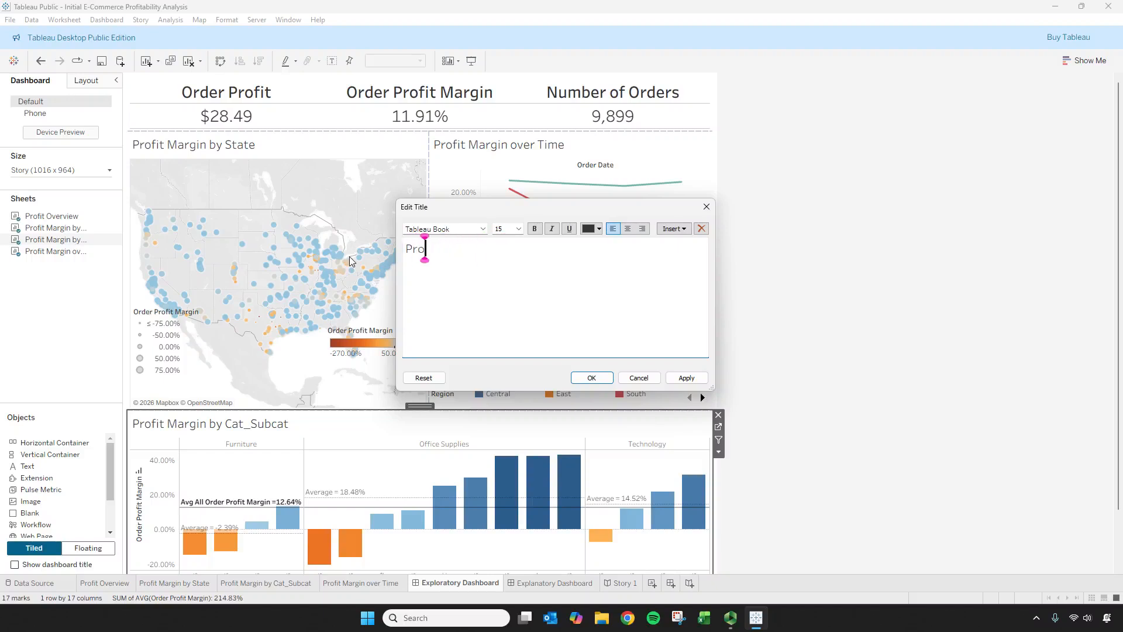
pyautogui.write('fit Margin by Cate')
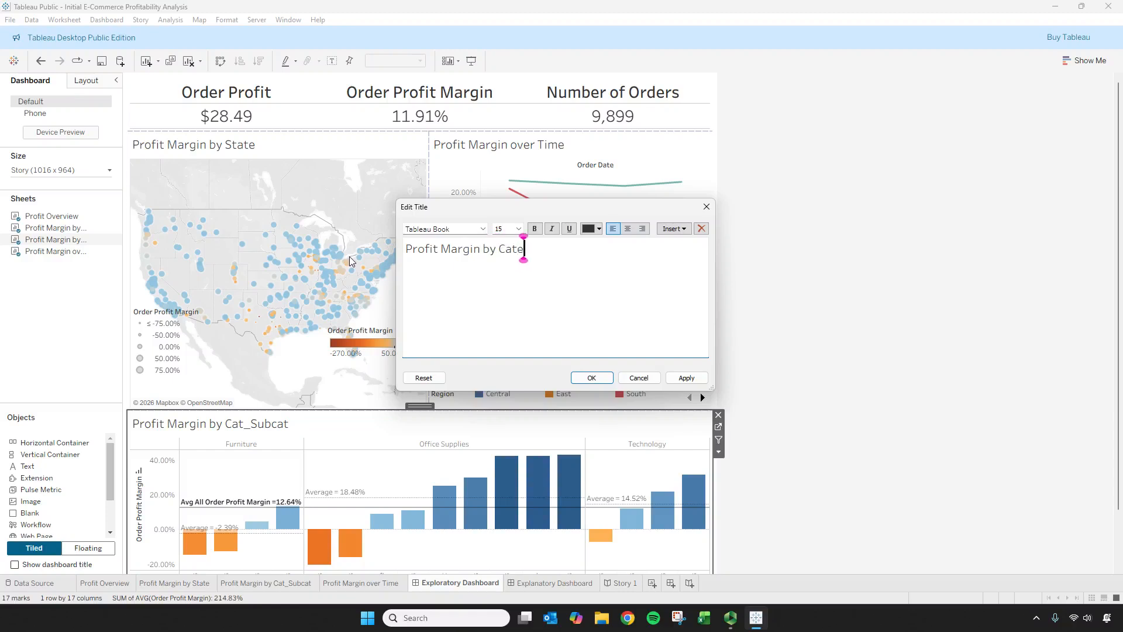
pyautogui.write('gory and Subc')
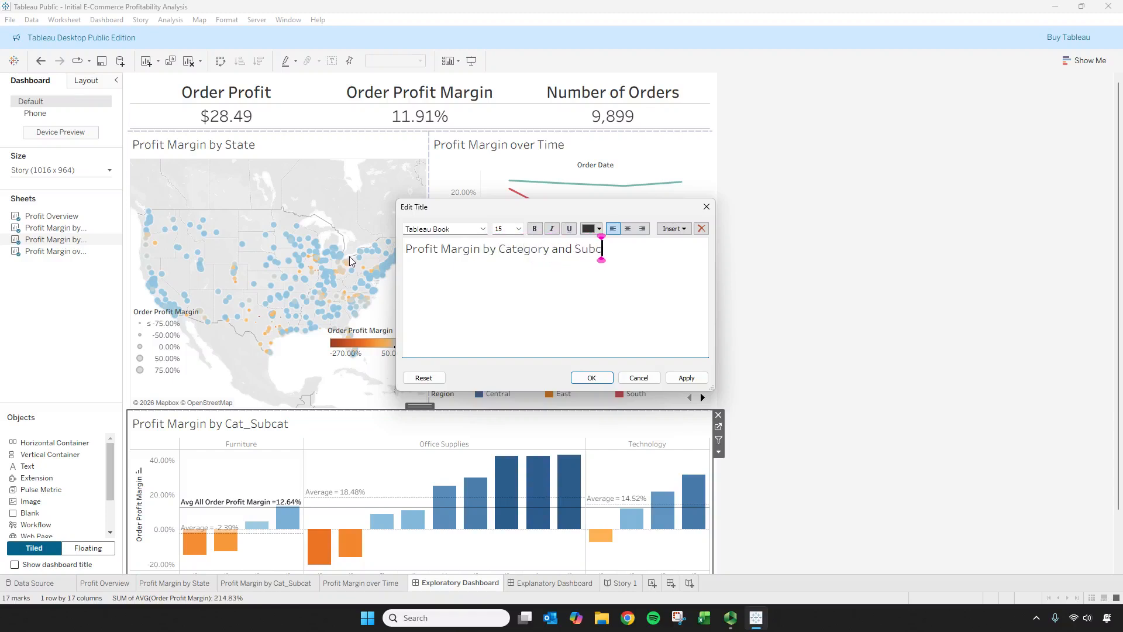
pyautogui.write('ategory')
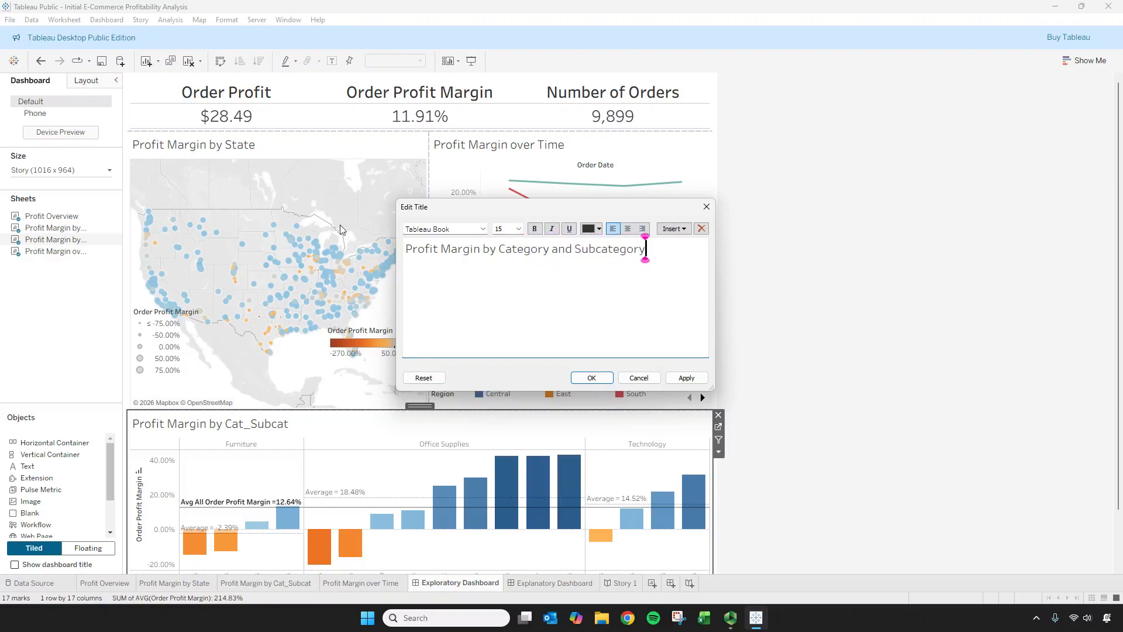
pyautogui.click(686, 377)
pyautogui.click(591, 378)
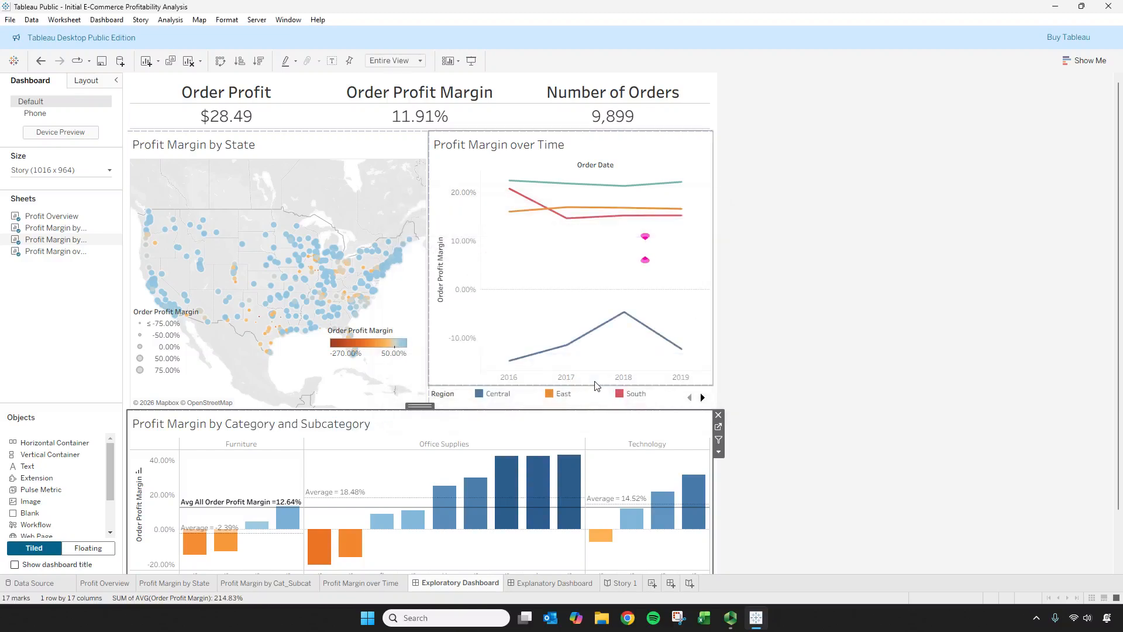
# Step: Hide the Region legend's title and slightly widen the legend's column so all four regions fit in one row
pyautogui.click(702, 398)
pyautogui.click(690, 397)
pyautogui.click(718, 403)
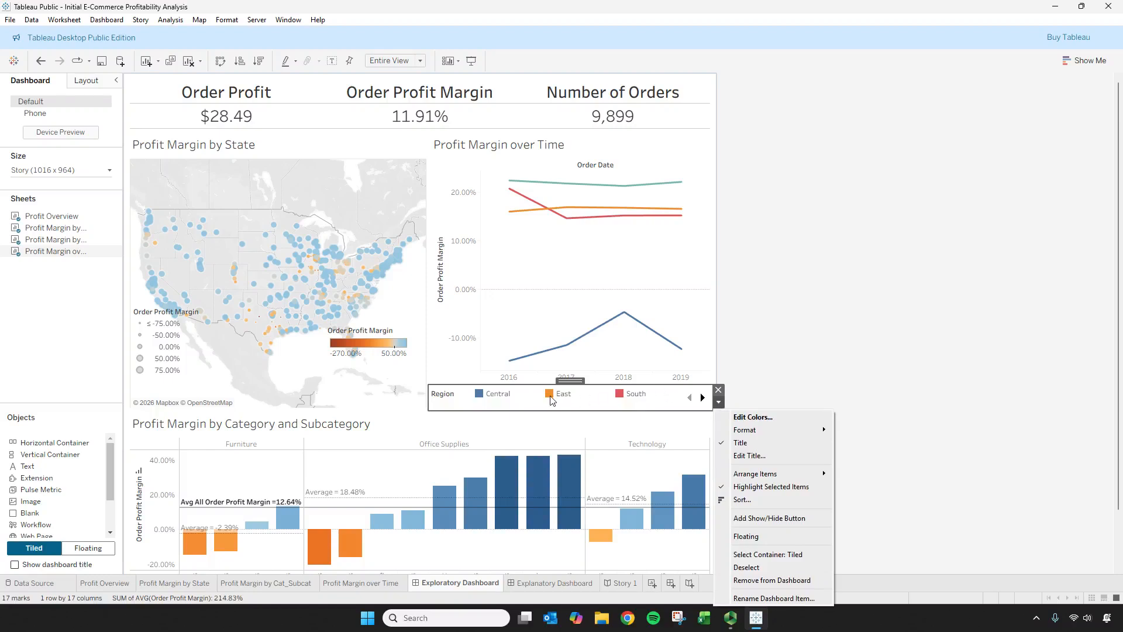
pyautogui.click(451, 397)
pyautogui.rightClick(452, 399)
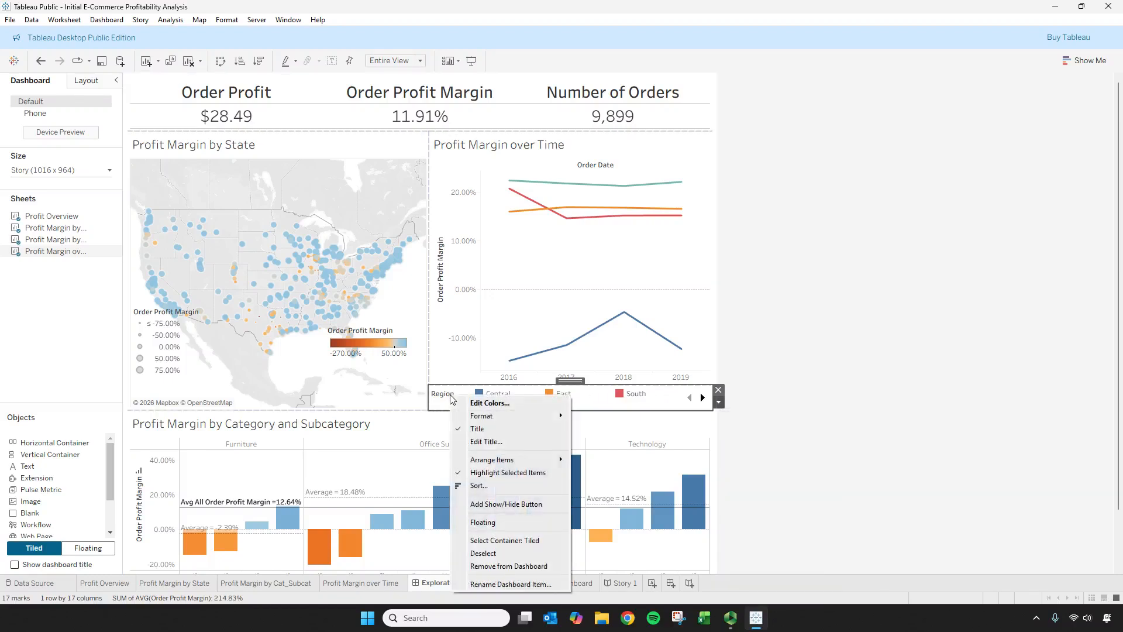
pyautogui.click(477, 429)
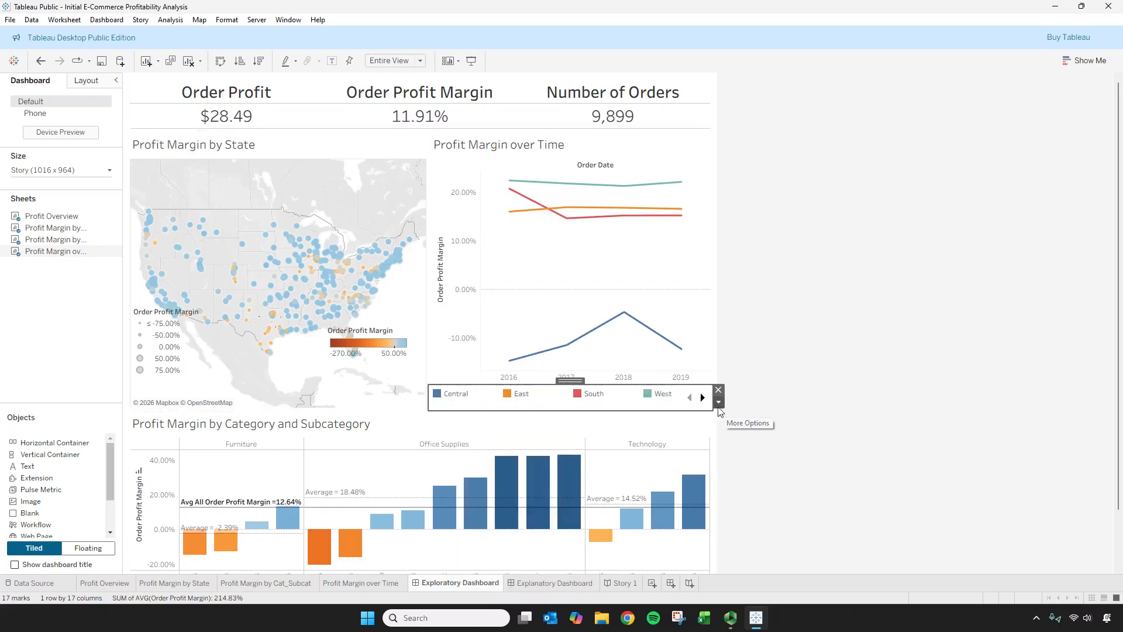
pyautogui.moveTo(429, 382); pyautogui.dragTo(421, 383)
pyautogui.click(571, 406)
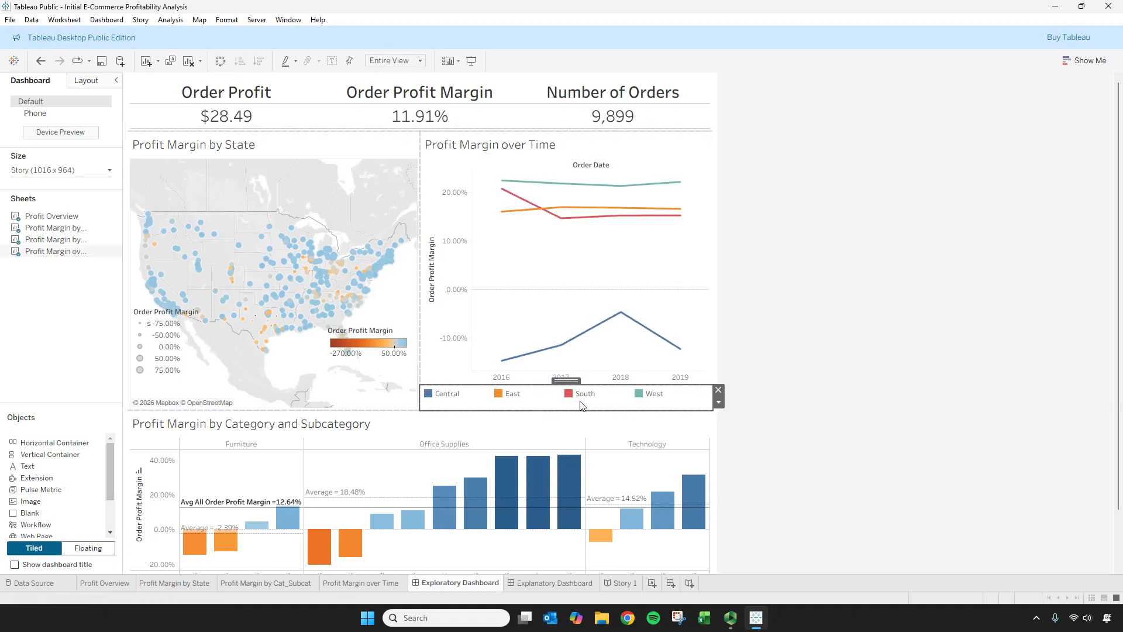
# Step: Reduce the Region legend's height and hide the Order Date field label above the Profit Margin over Time chart
pyautogui.moveTo(603, 385); pyautogui.dragTo(602, 394)
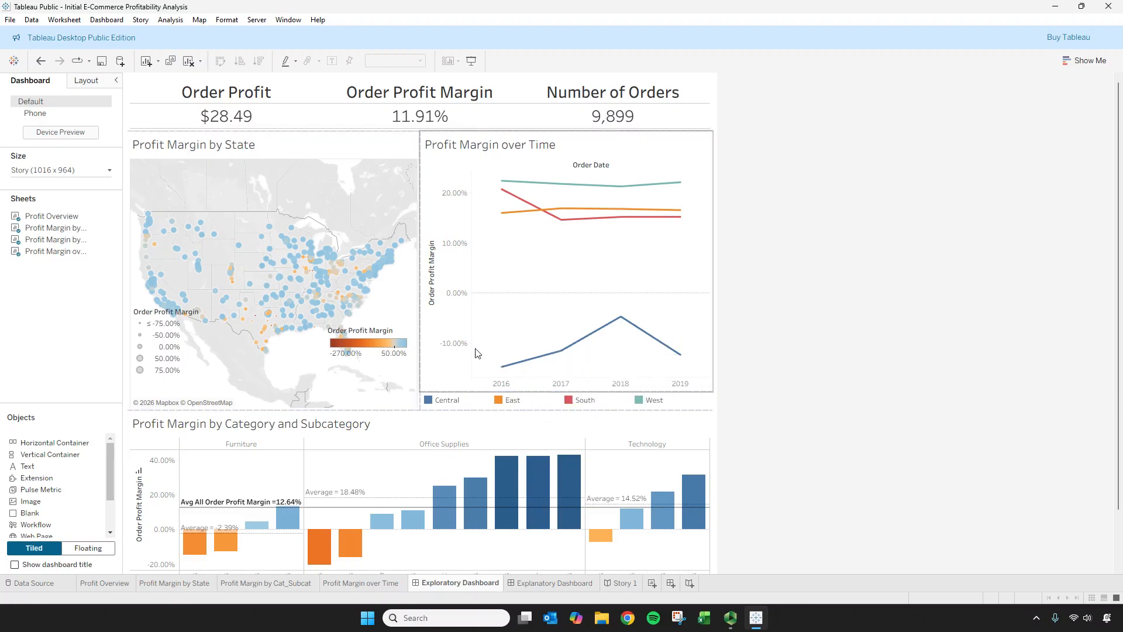
pyautogui.rightClick(603, 167)
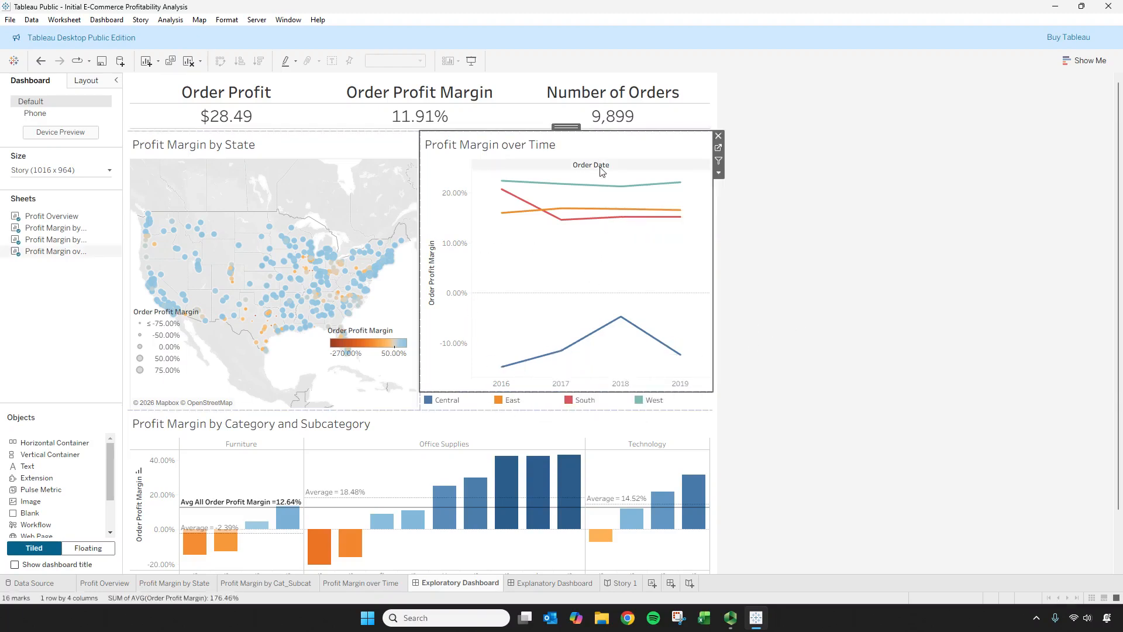
pyautogui.click(637, 219)
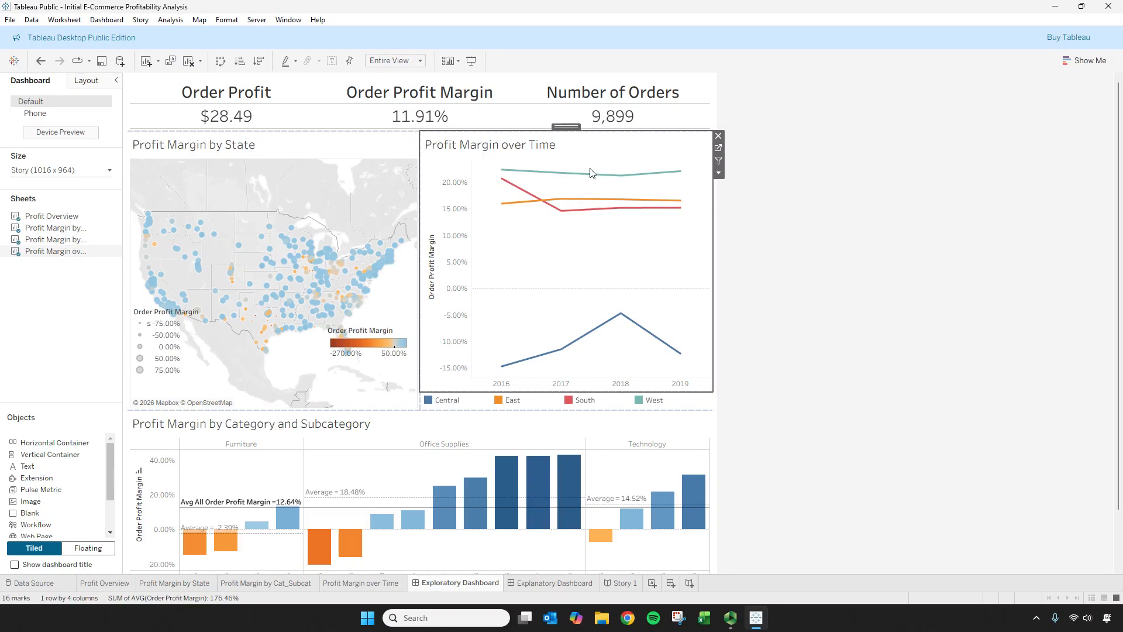
# Step: Try labelling the Profit Margin over Time lines with the average Order Profit Margin, undo it, and return to the Exploratory Dashboard
pyautogui.moveTo(625, 328)
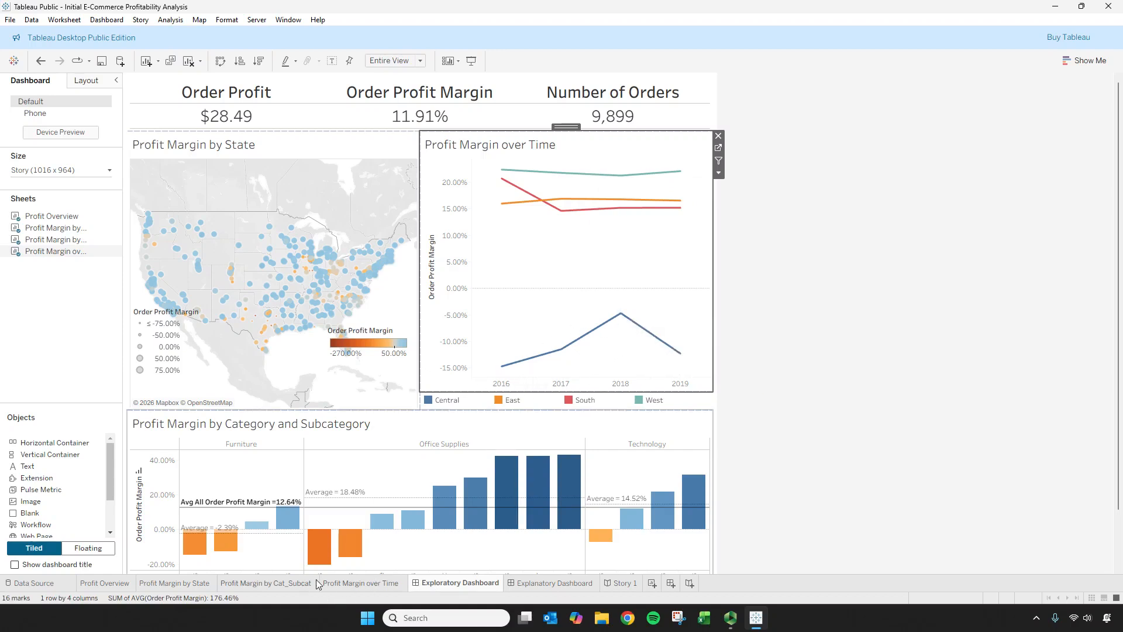
pyautogui.click(354, 582)
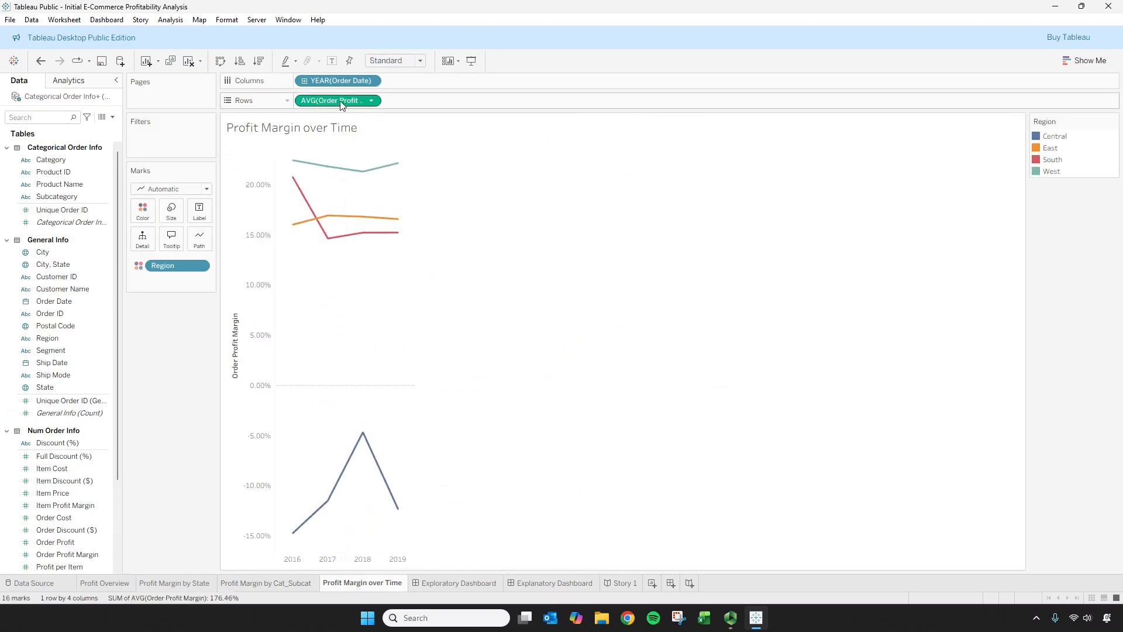
pyautogui.moveTo(339, 101); pyautogui.dragTo(208, 216)
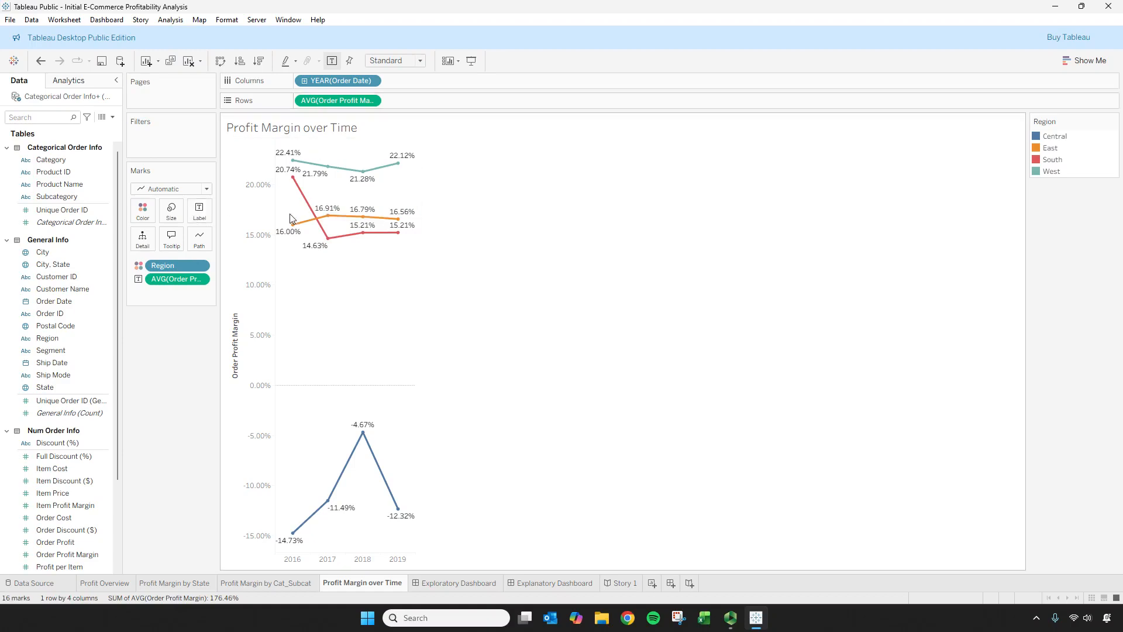
pyautogui.hotkey('ctrl', 'z')
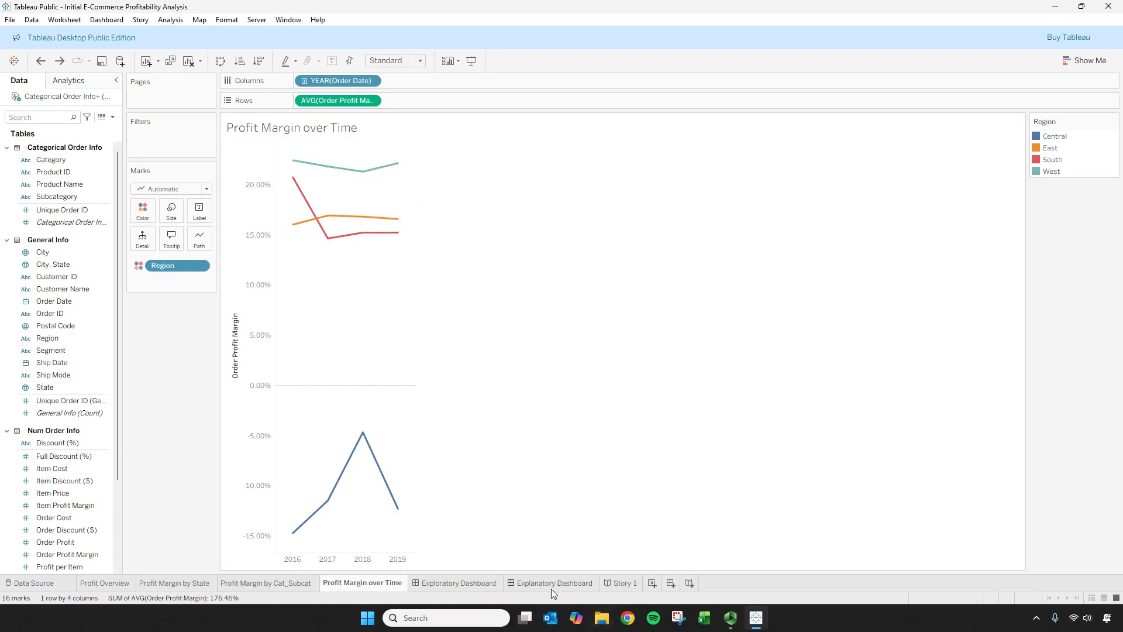
pyautogui.click(473, 583)
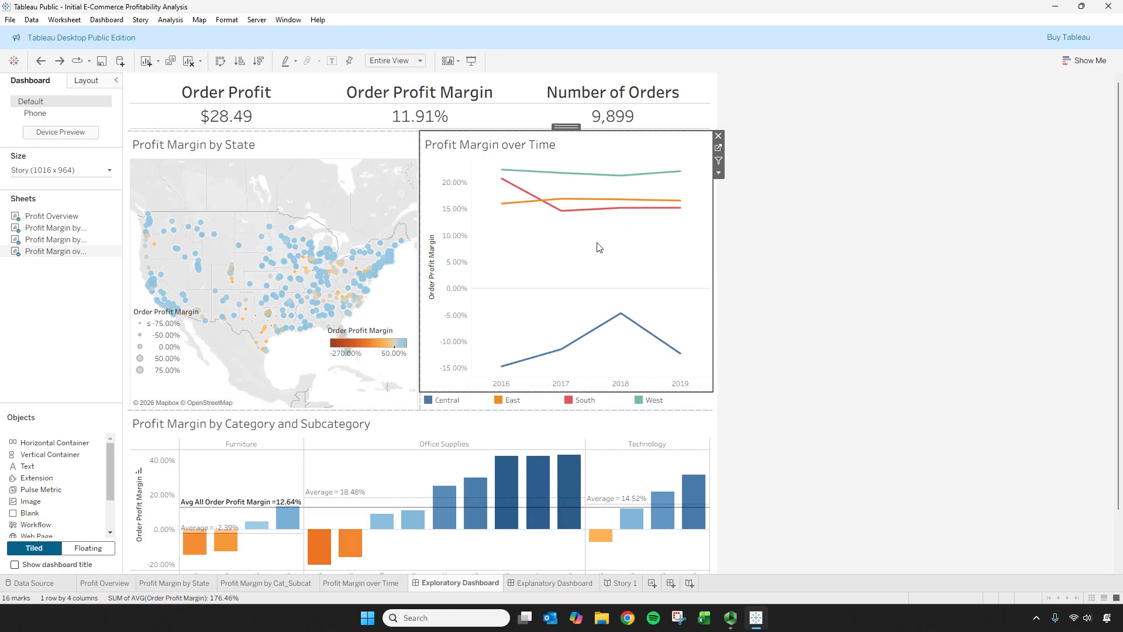
# Step: Move the map's floating color legend into its lower-right corner and the size legend into its lower-left corner
pyautogui.click(360, 331)
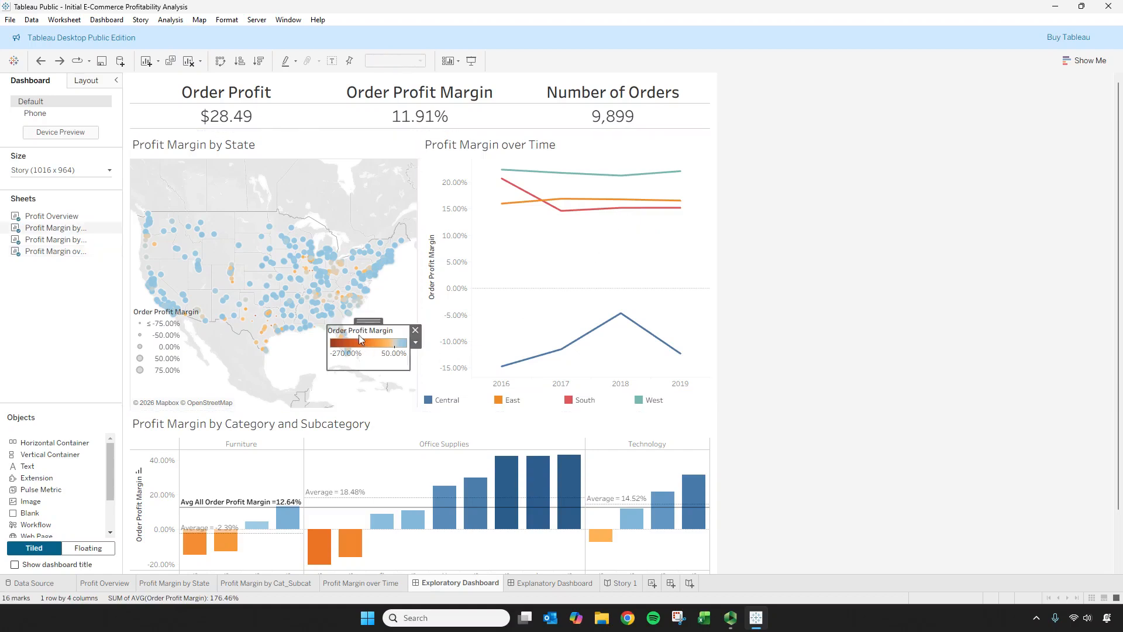
pyautogui.moveTo(362, 326); pyautogui.dragTo(364, 344)
pyautogui.moveTo(365, 359); pyautogui.dragTo(368, 356)
pyautogui.moveTo(163, 316); pyautogui.dragTo(166, 335)
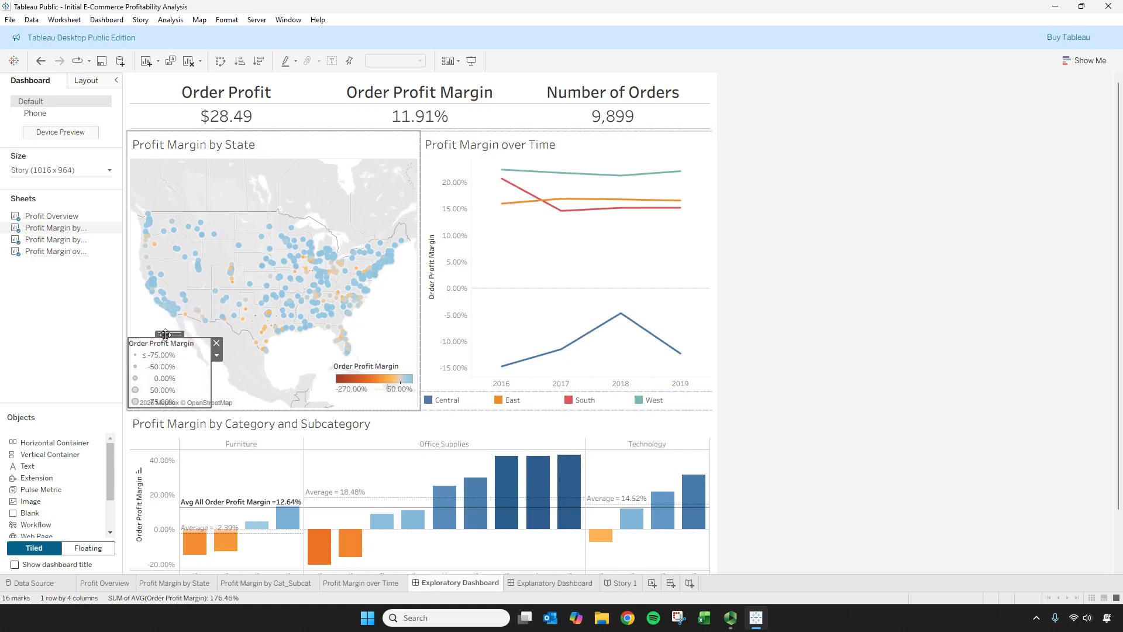
# Step: Try showing the dashboard title, hide it again, and look at Story 1 before returning to the Exploratory Dashboard
pyautogui.click(15, 565)
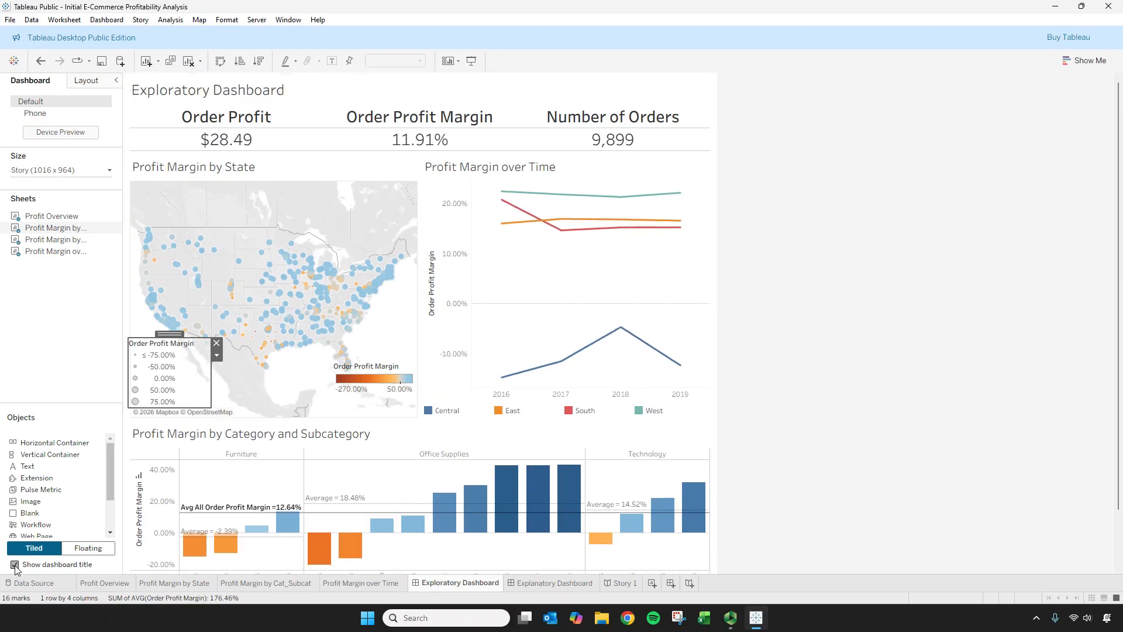
pyautogui.click(15, 565)
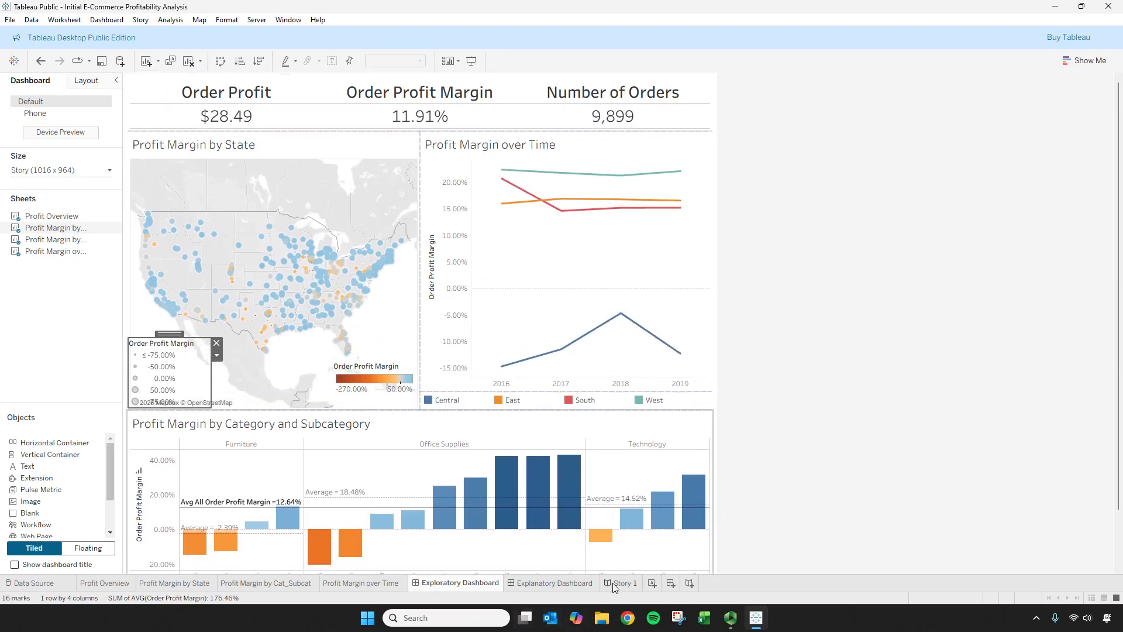
pyautogui.click(621, 583)
pyautogui.click(462, 583)
pyautogui.click(928, 386)
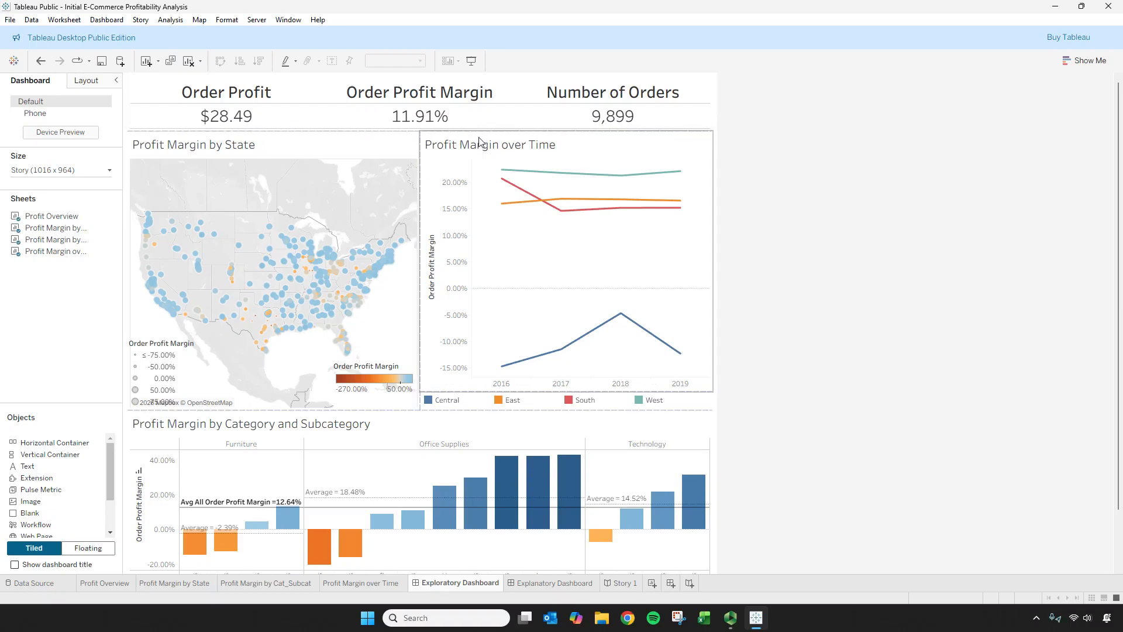
# Step: Add a Category filter with all three categories included to the Profit Margin by Cat_Subcat sheet
pyautogui.click(186, 583)
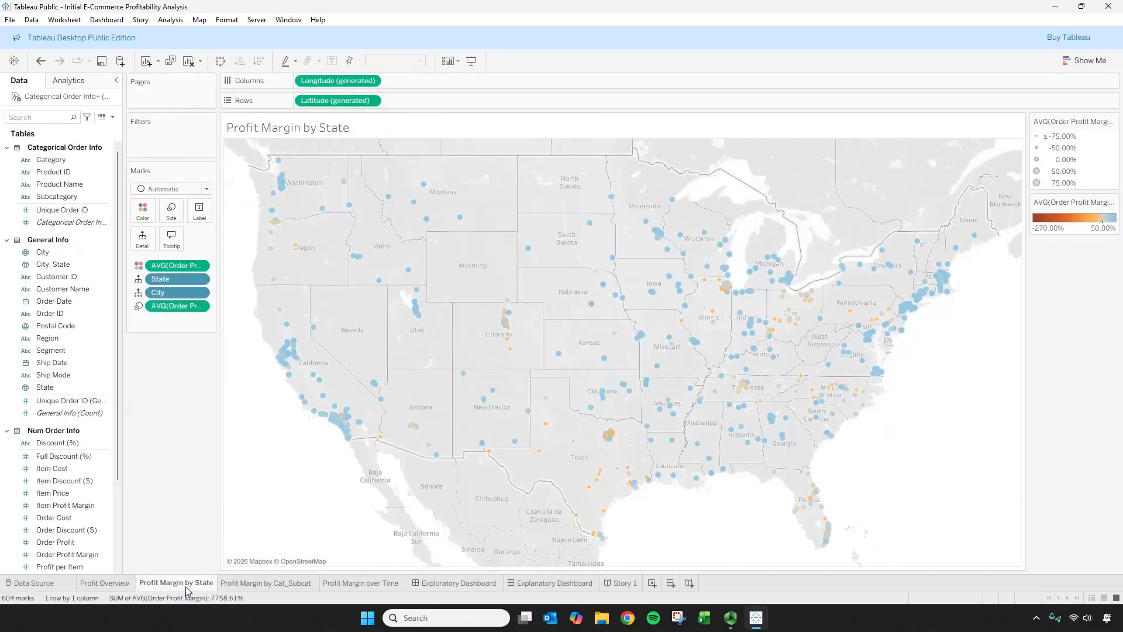
pyautogui.click(267, 583)
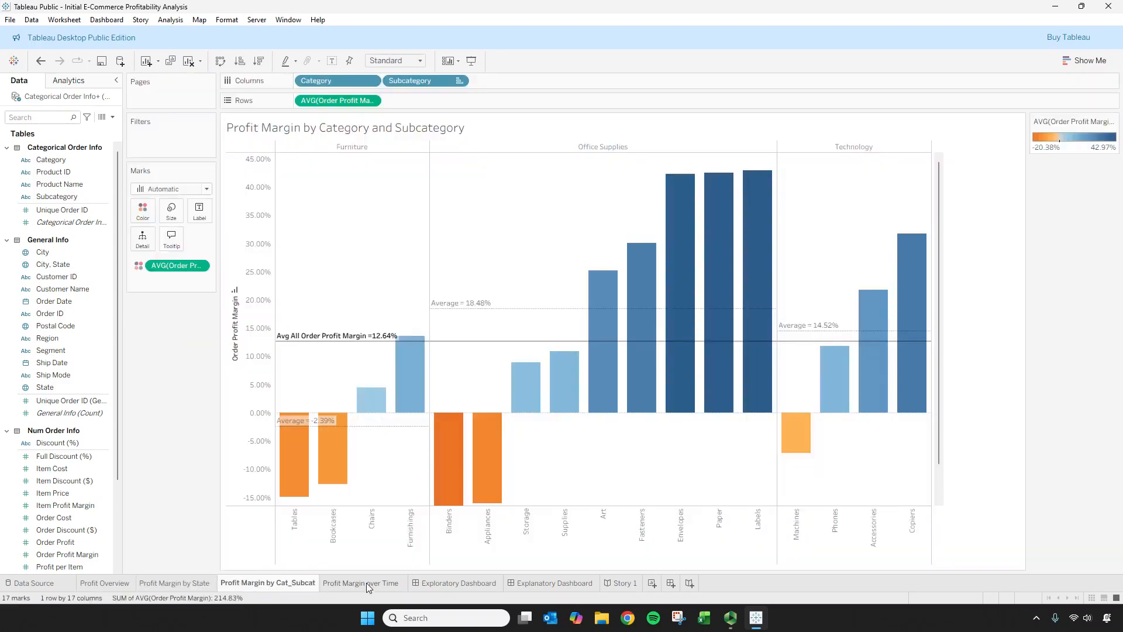
pyautogui.moveTo(366, 584)
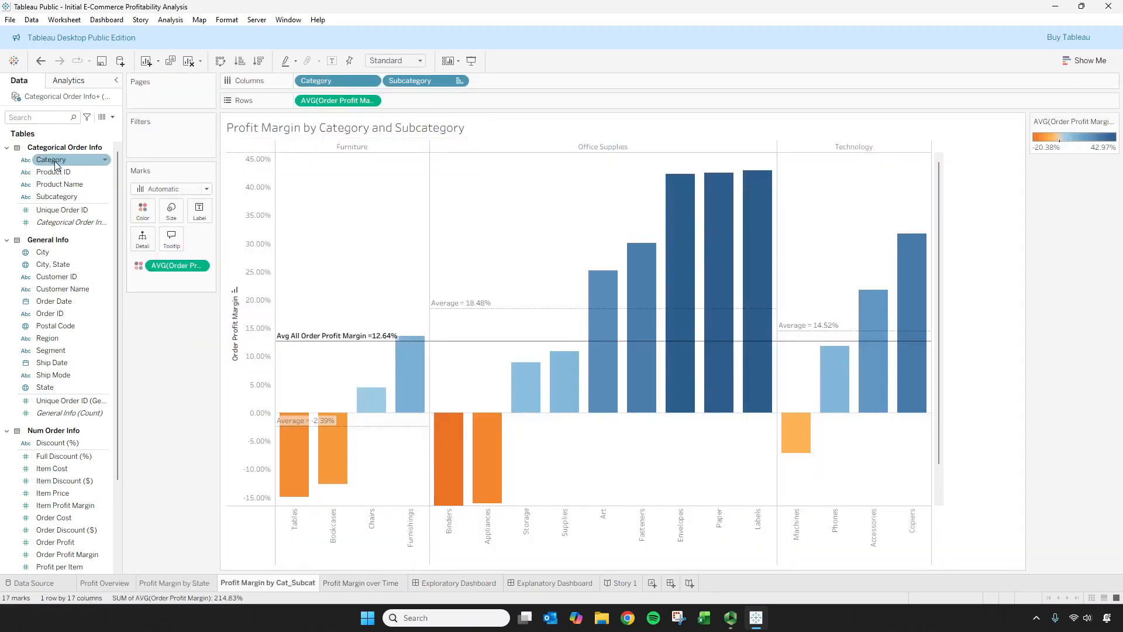
pyautogui.moveTo(56, 164); pyautogui.dragTo(158, 145)
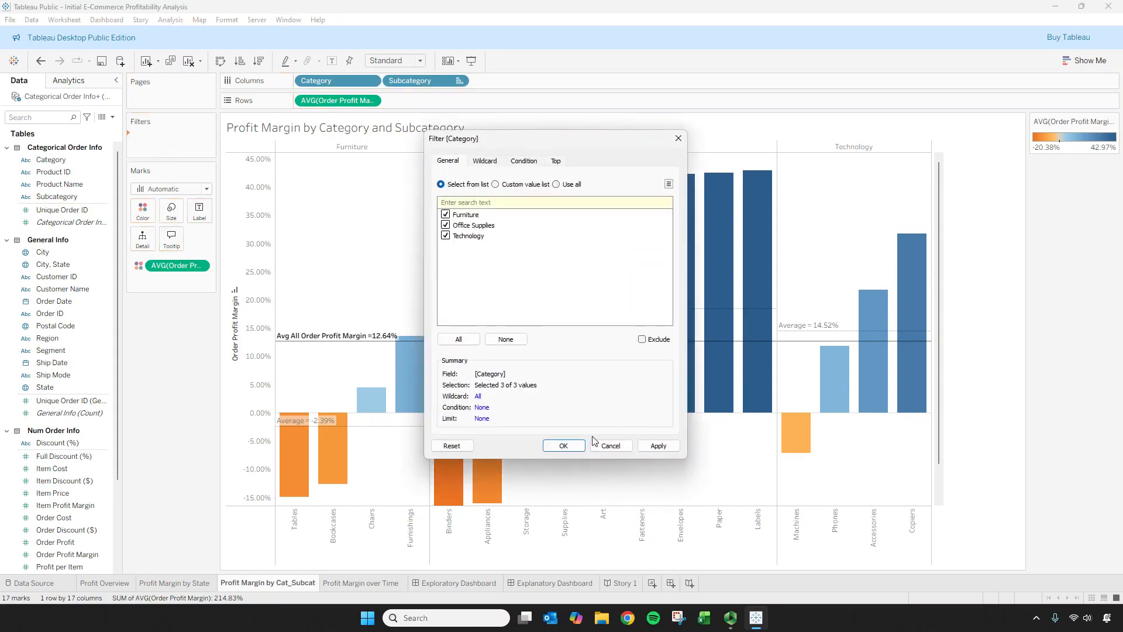
pyautogui.click(563, 446)
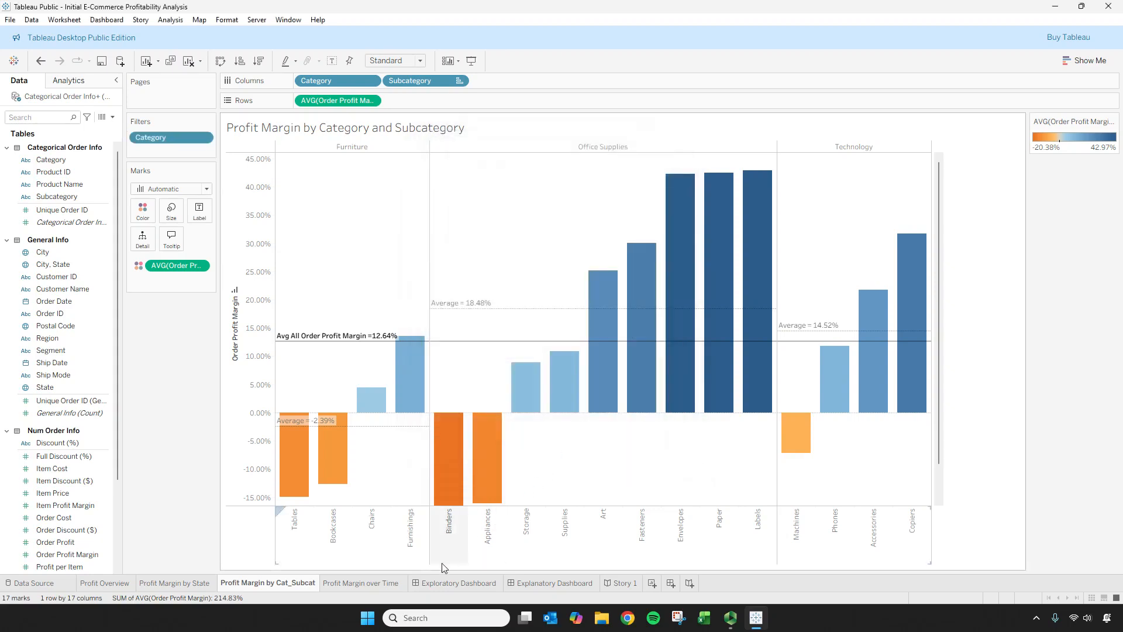
# Step: Add a Region filter with all regions selected to the Profit Margin by Cat_Subcat sheet
pyautogui.moveTo(364, 588)
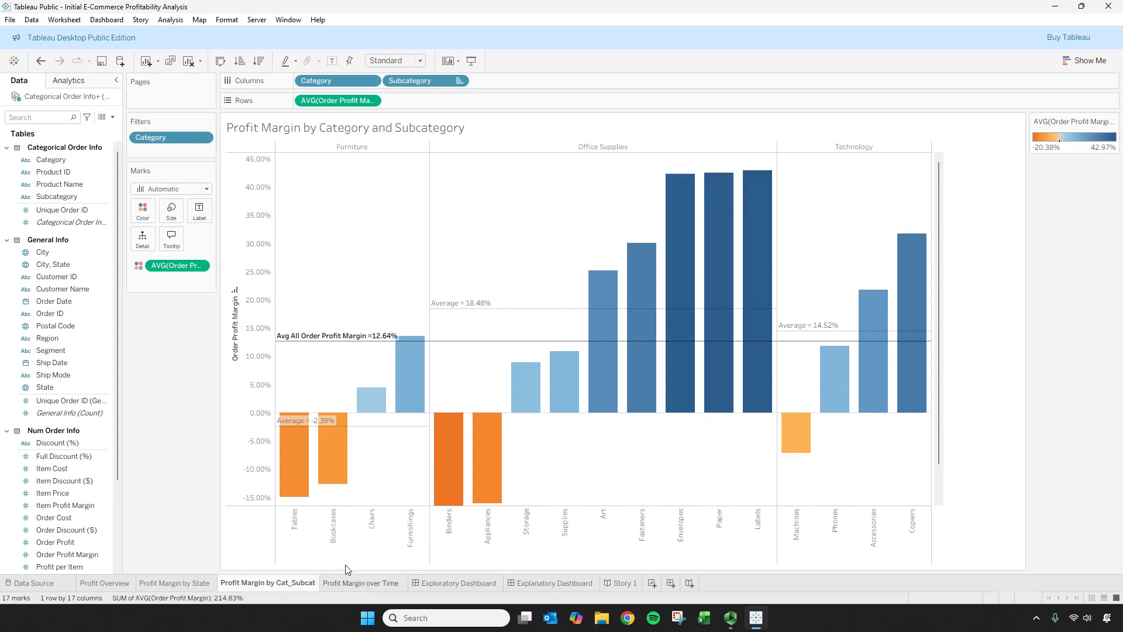
pyautogui.moveTo(117, 264); pyautogui.dragTo(116, 302)
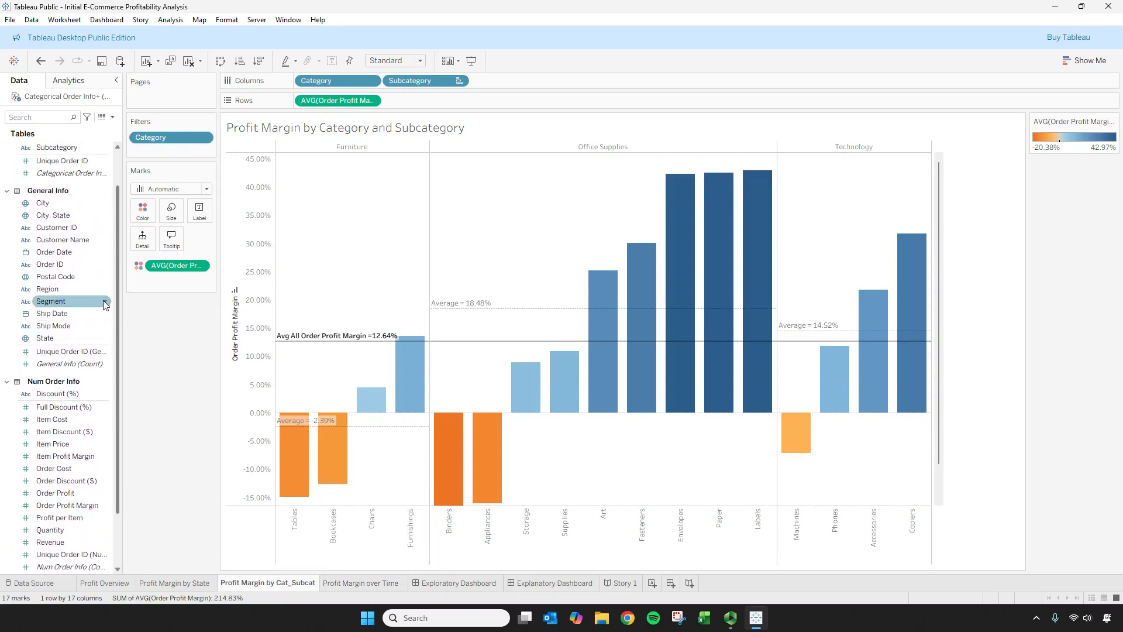
pyautogui.moveTo(43, 289); pyautogui.dragTo(172, 153)
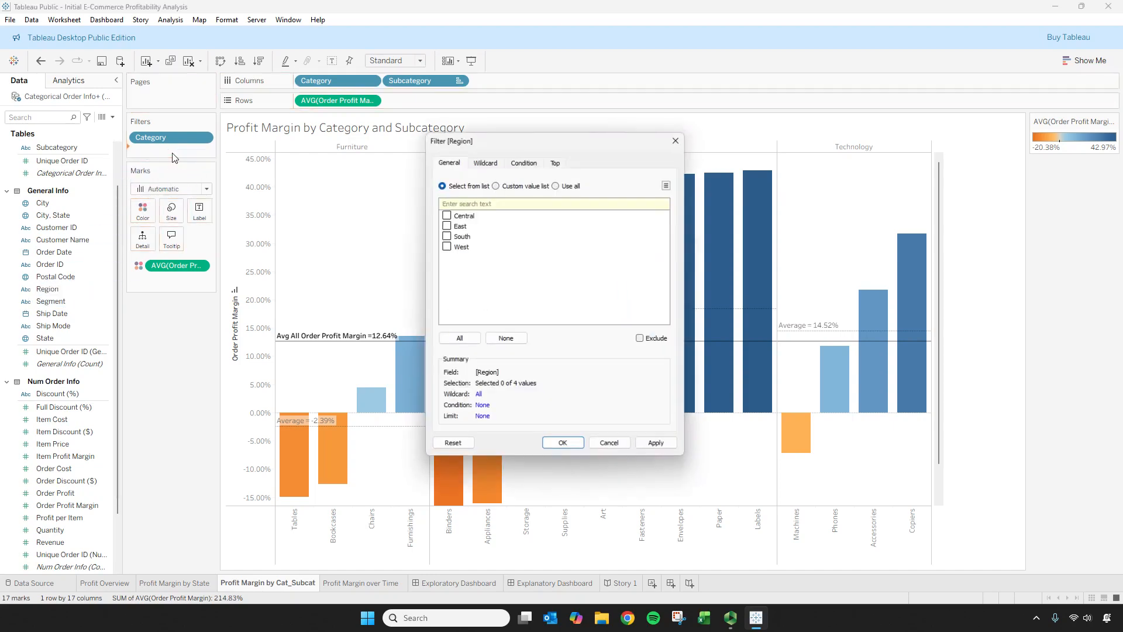
pyautogui.click(459, 339)
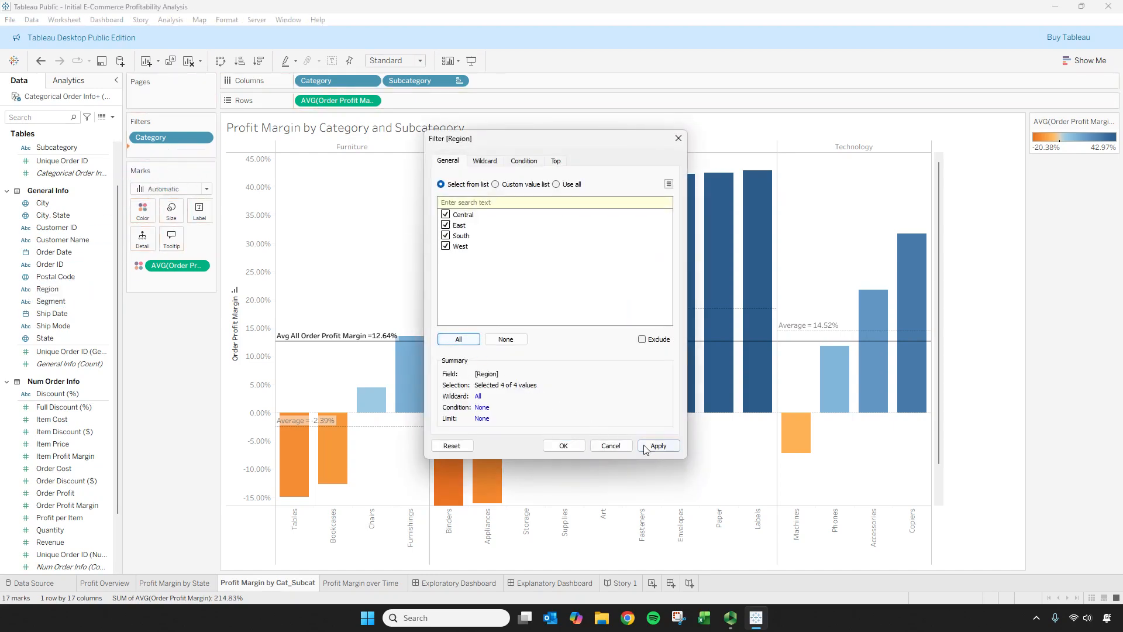
pyautogui.click(658, 445)
pyautogui.click(564, 446)
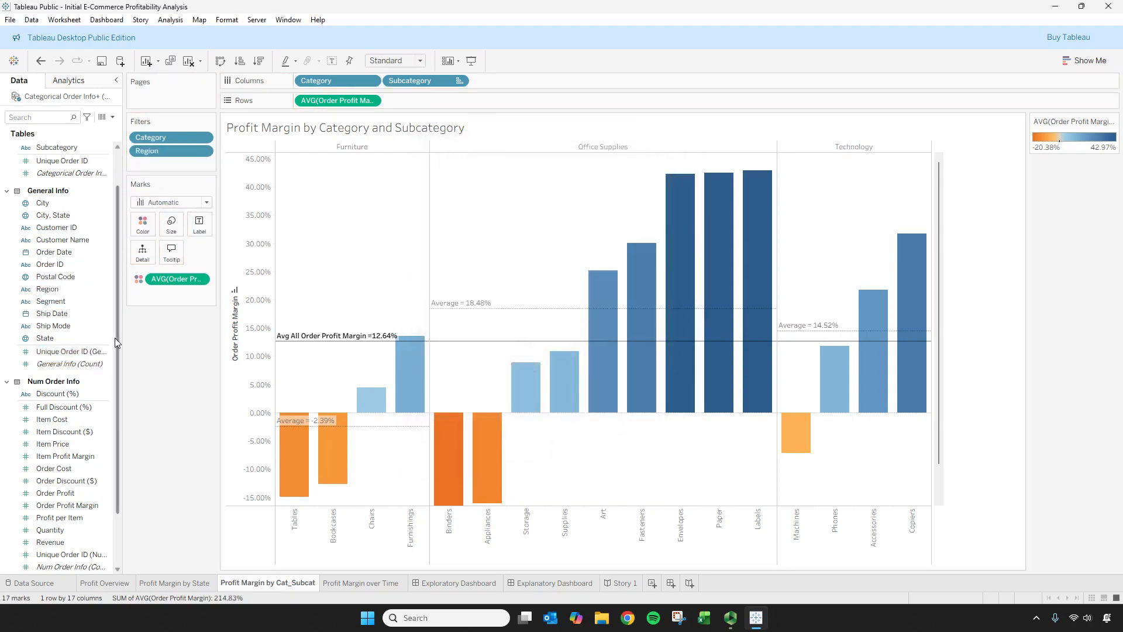
# Step: Add a Segment filter including Consumer, Corporate and Home Office to the Profit Margin by Cat_Subcat sheet
pyautogui.moveTo(118, 334); pyautogui.dragTo(116, 391)
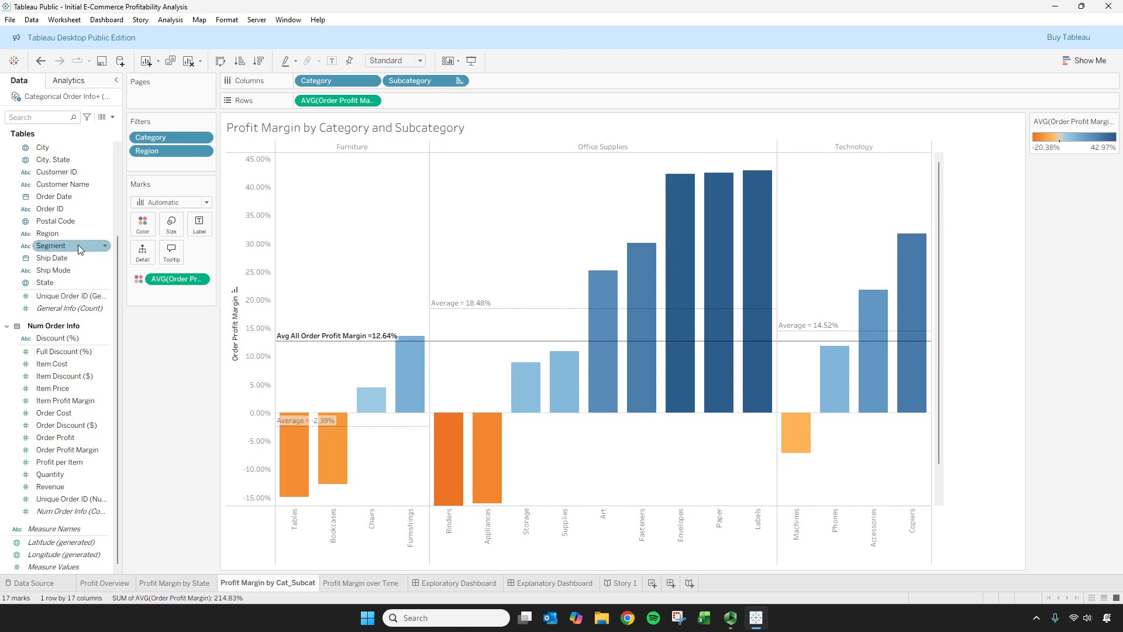
pyautogui.moveTo(84, 245); pyautogui.dragTo(194, 173)
pyautogui.click(659, 447)
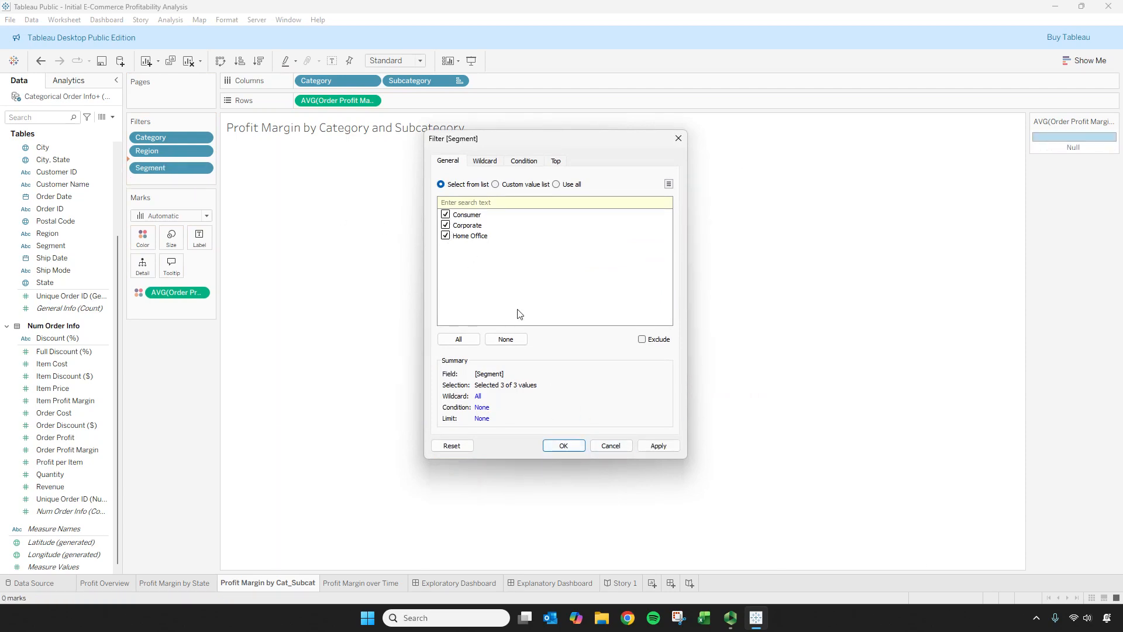
pyautogui.click(656, 445)
pyautogui.click(571, 445)
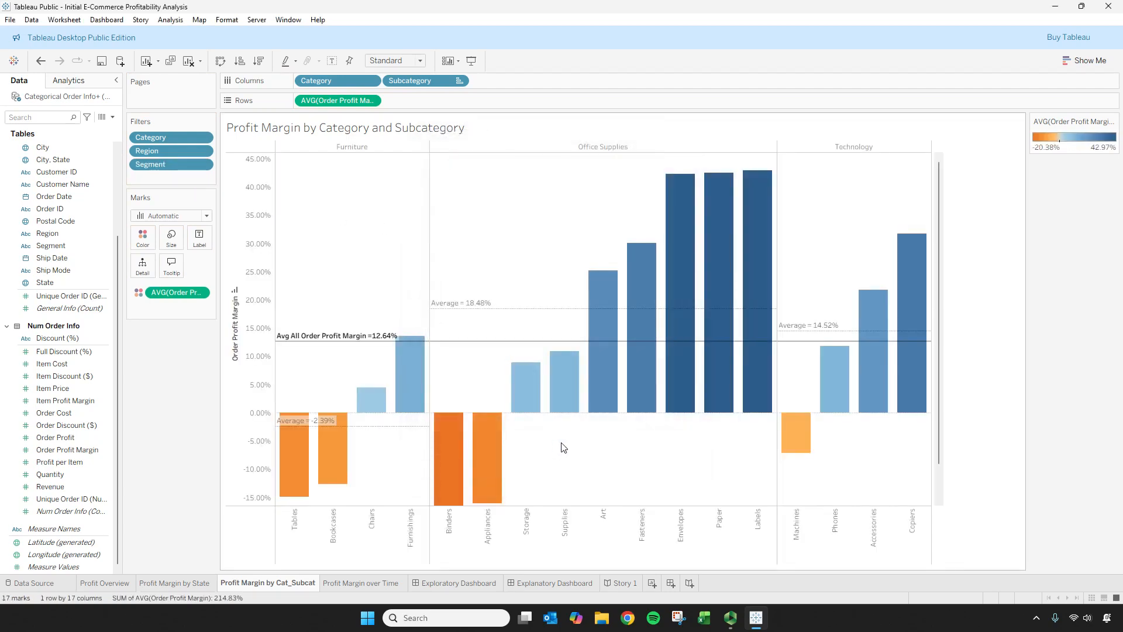
# Step: Return to the Exploratory Dashboard and show the Category filter of the Profit Margin by Category and Subcategory chart
pyautogui.click(384, 586)
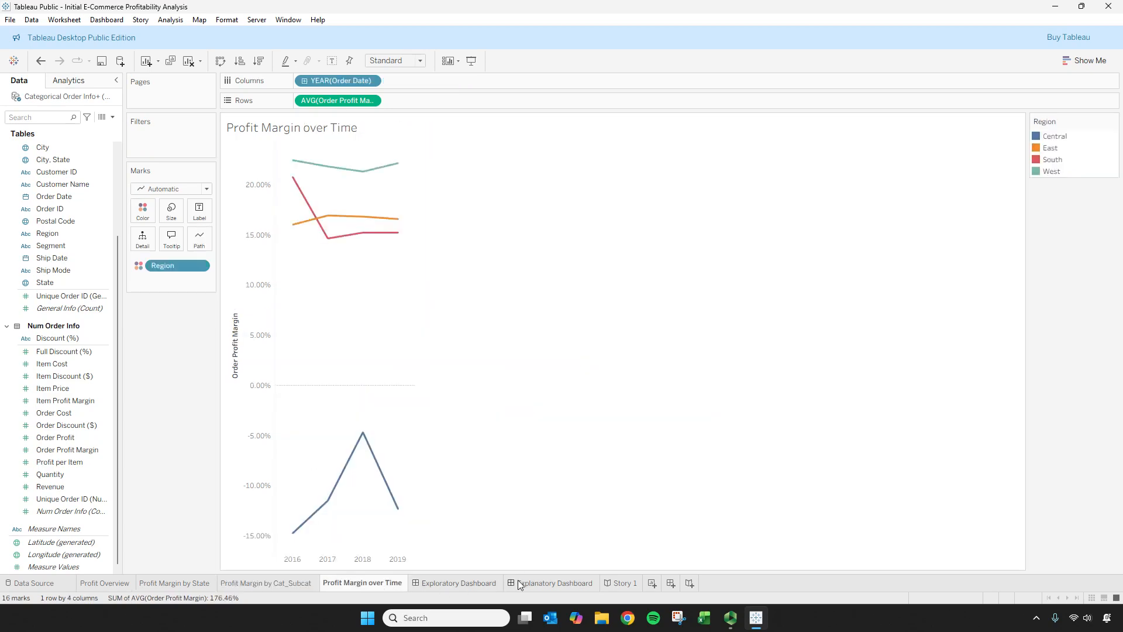
pyautogui.click(551, 582)
pyautogui.click(441, 585)
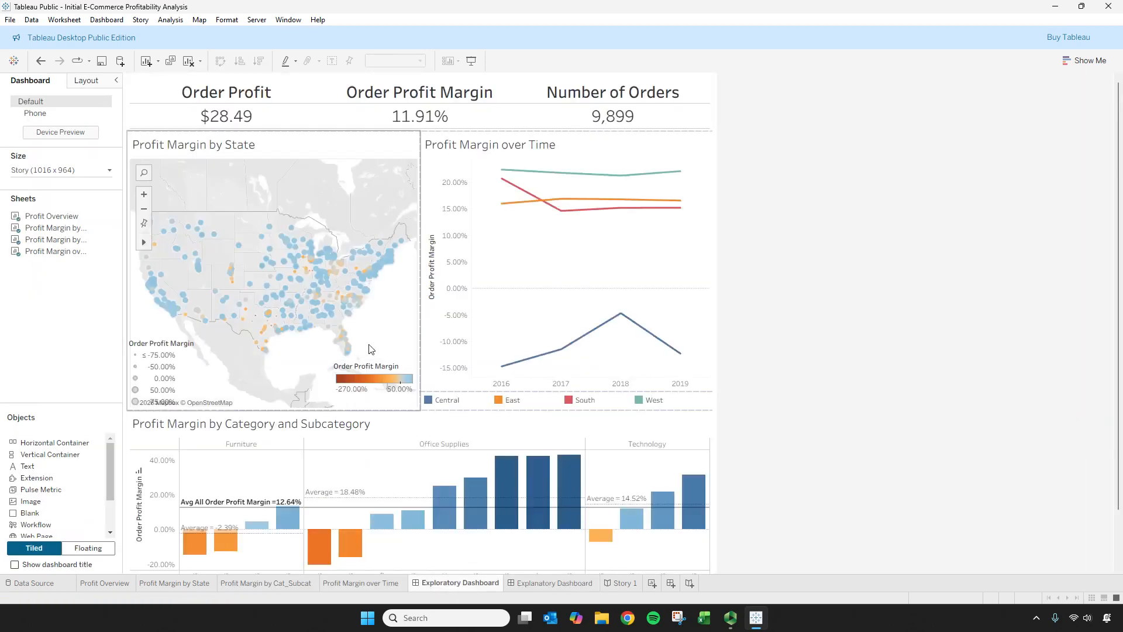
pyautogui.click(415, 442)
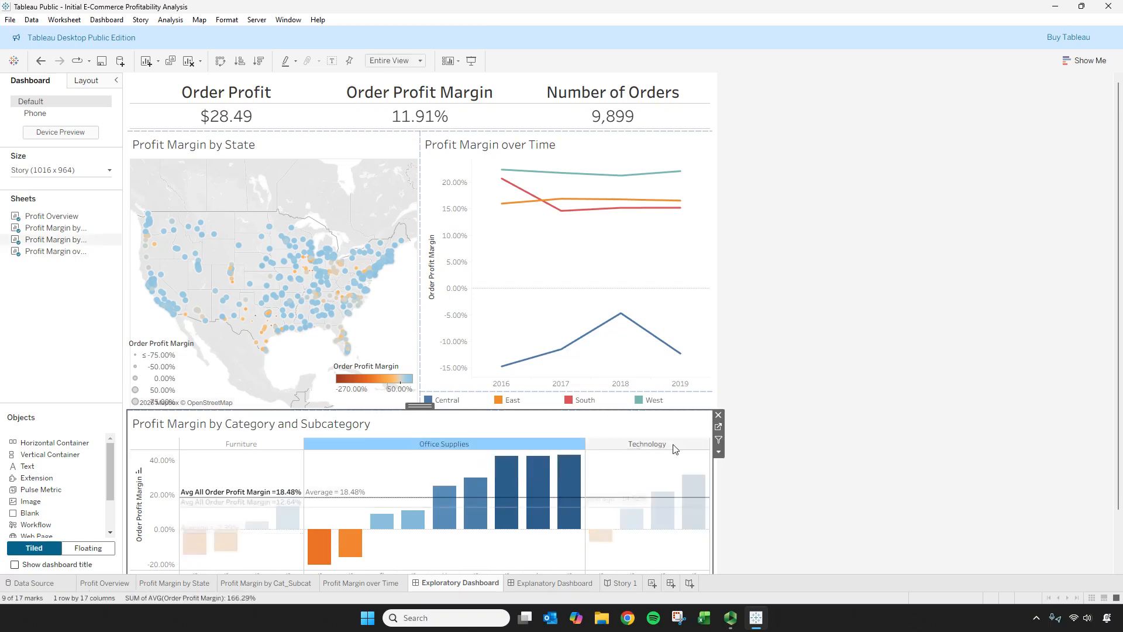
pyautogui.click(717, 452)
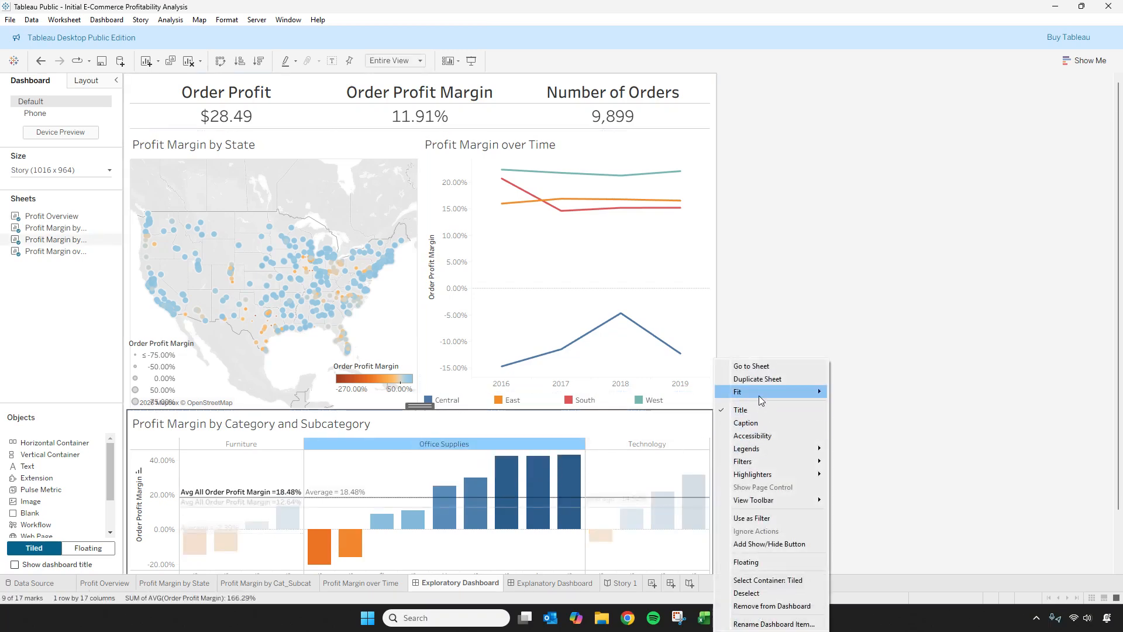
pyautogui.moveTo(760, 470)
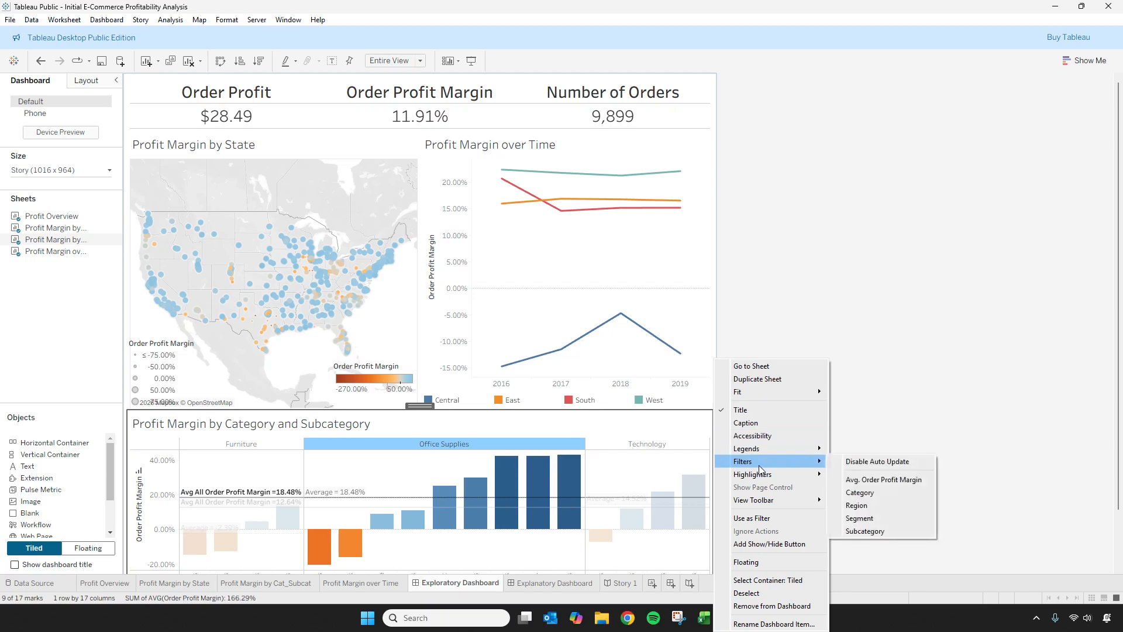
pyautogui.click(886, 493)
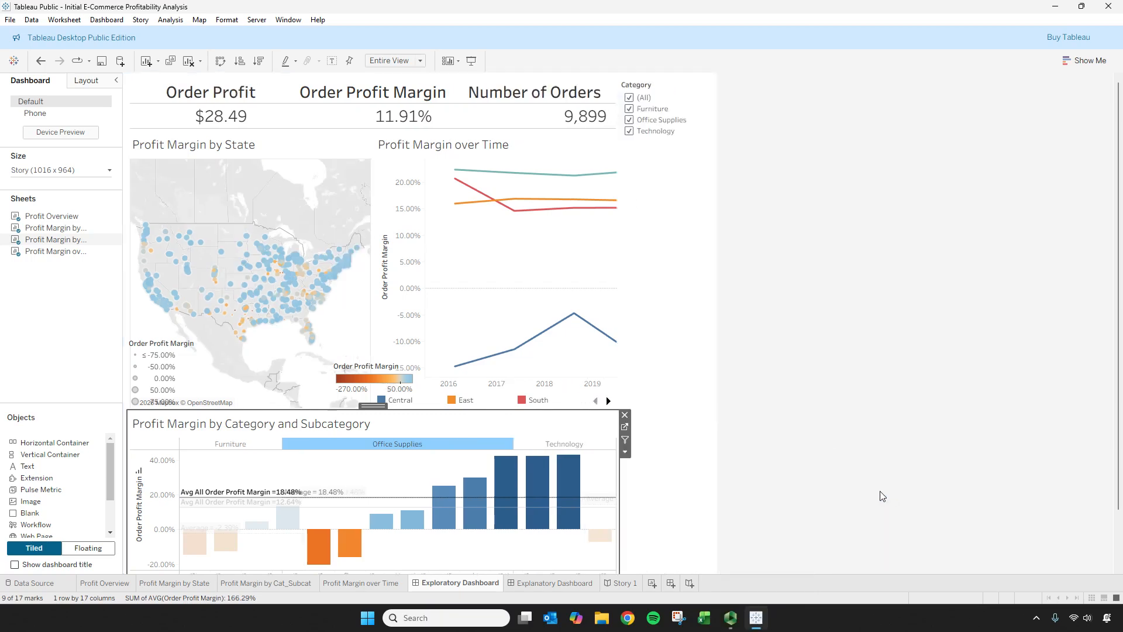
# Step: Show the Region and Segment filters of the Profit Margin by Category and Subcategory chart on the dashboard
pyautogui.click(624, 451)
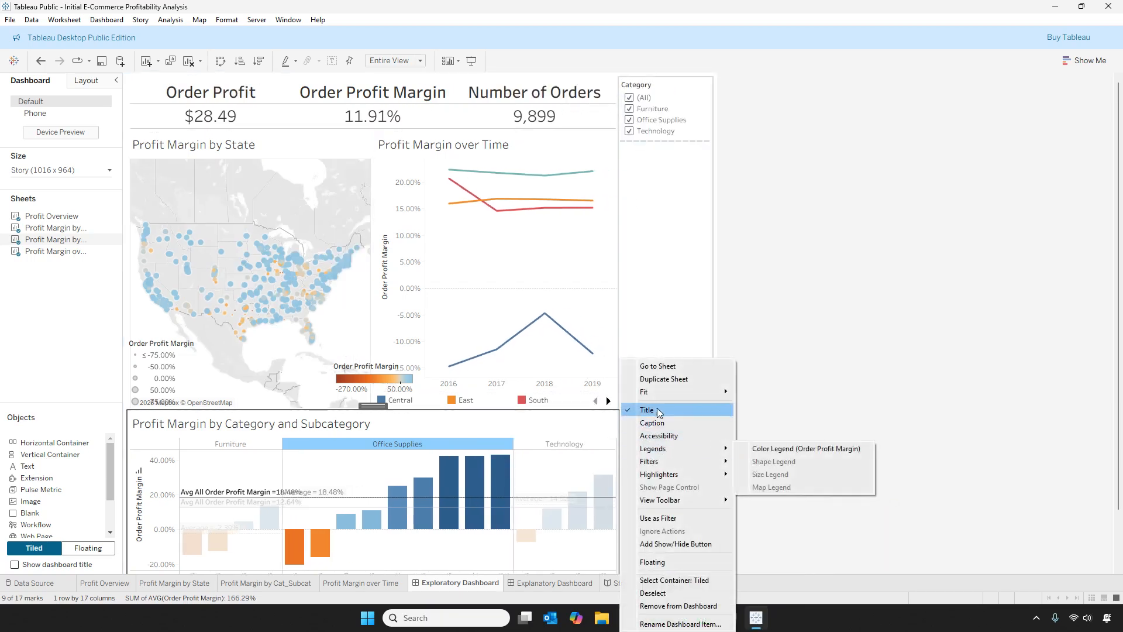
pyautogui.moveTo(674, 394)
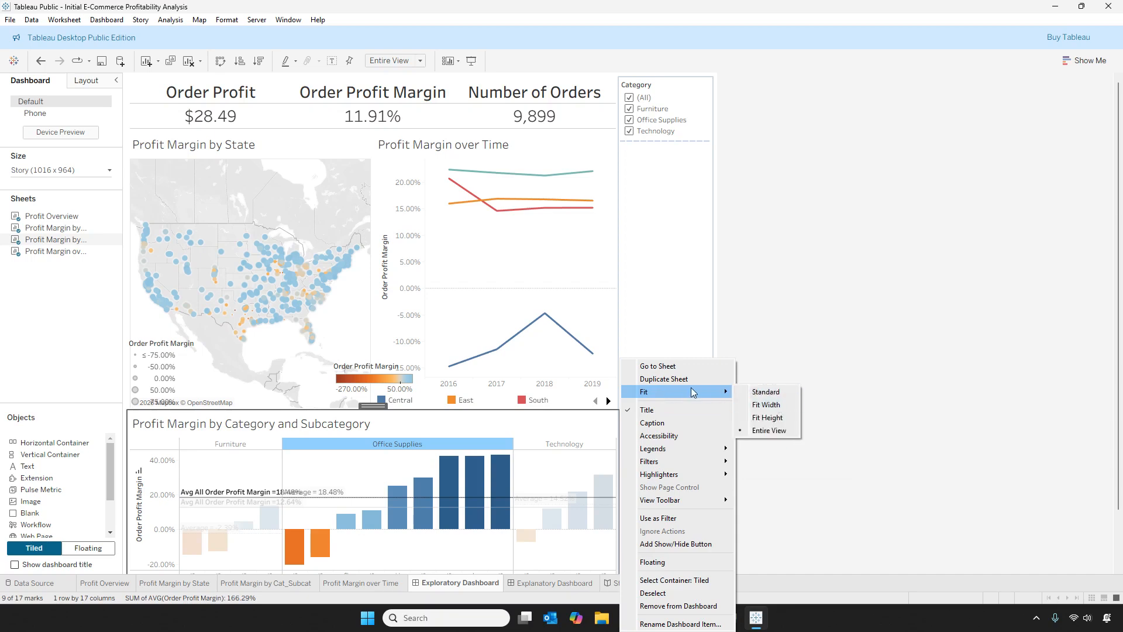
pyautogui.moveTo(689, 467)
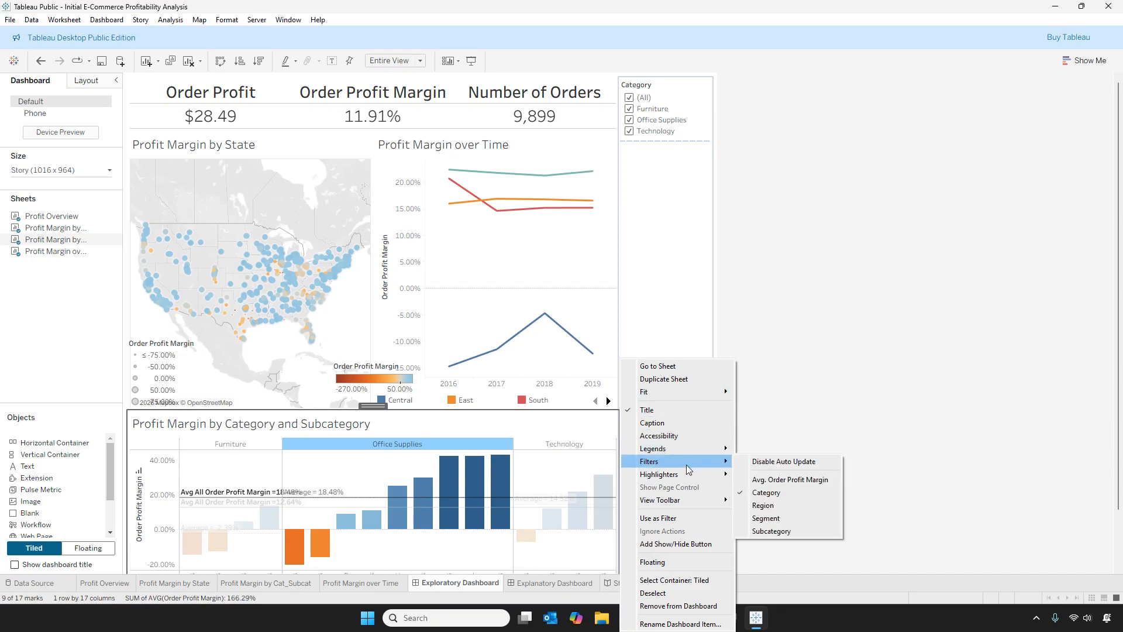
pyautogui.click(763, 505)
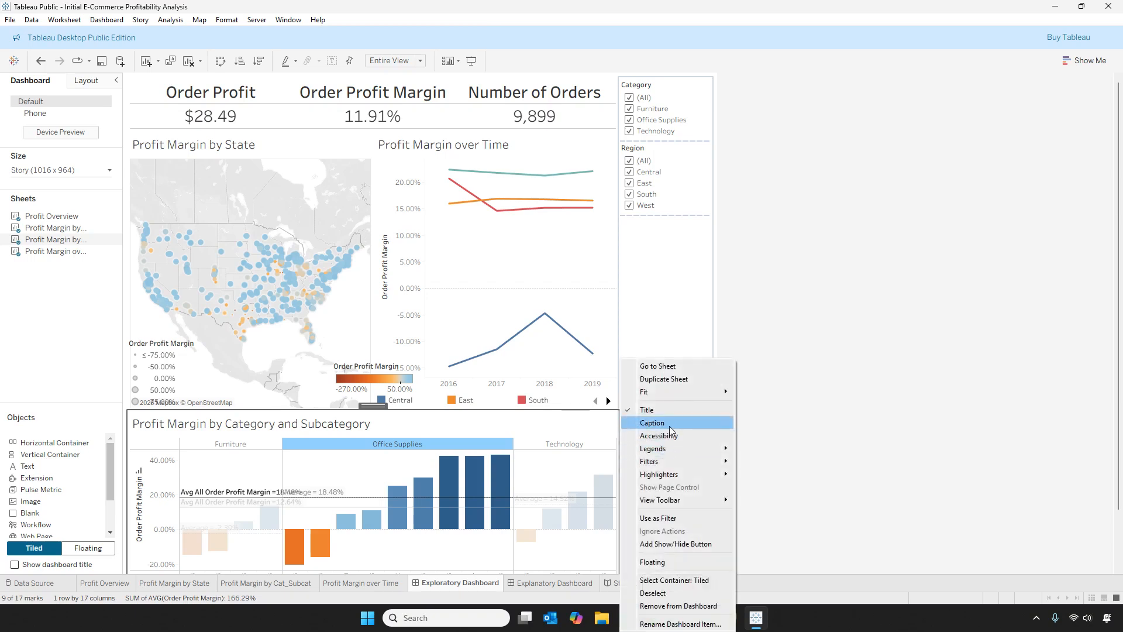
pyautogui.moveTo(666, 462)
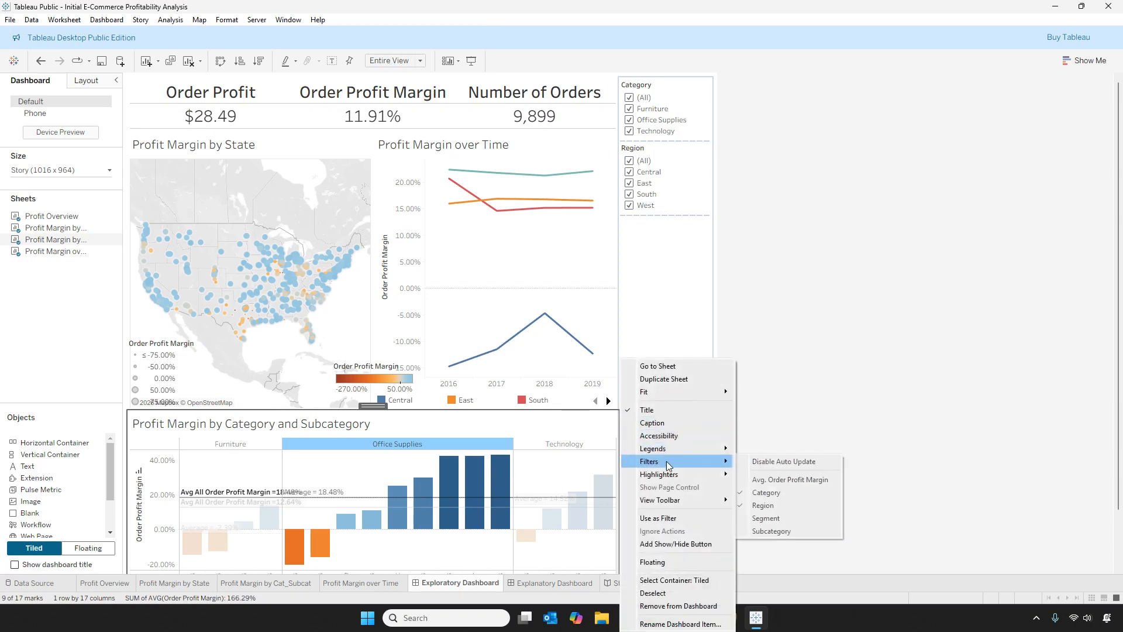
pyautogui.click(778, 520)
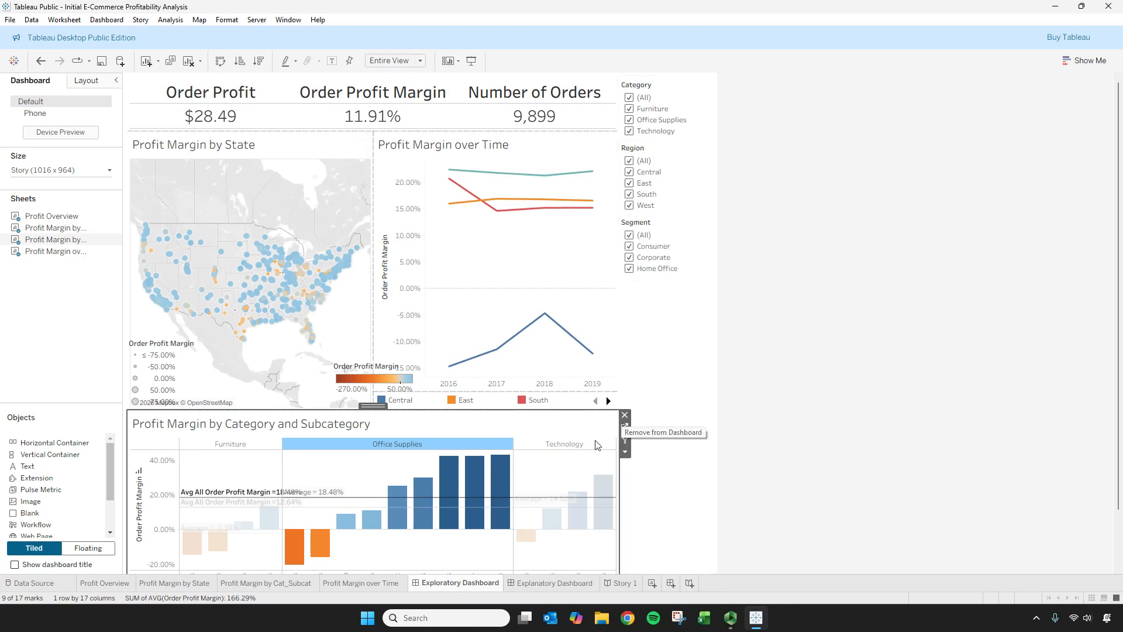
pyautogui.click(704, 469)
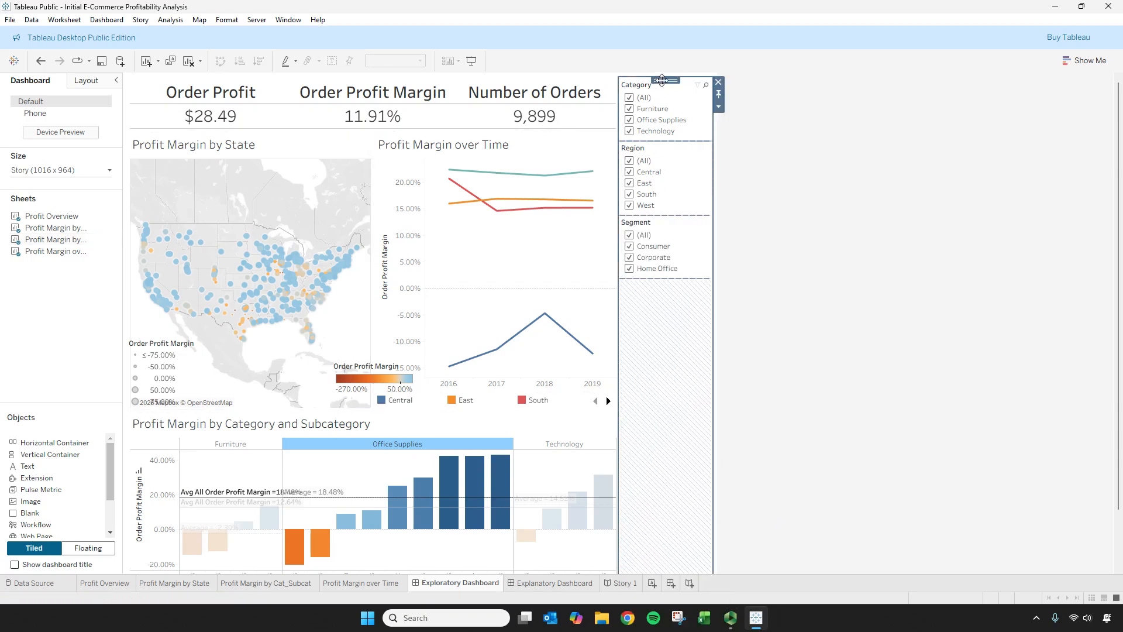
# Step: Try moving the whole filter container between the profit overview and the charts and rearranging its filters, and undo the moves
pyautogui.moveTo(666, 80); pyautogui.dragTo(288, 138)
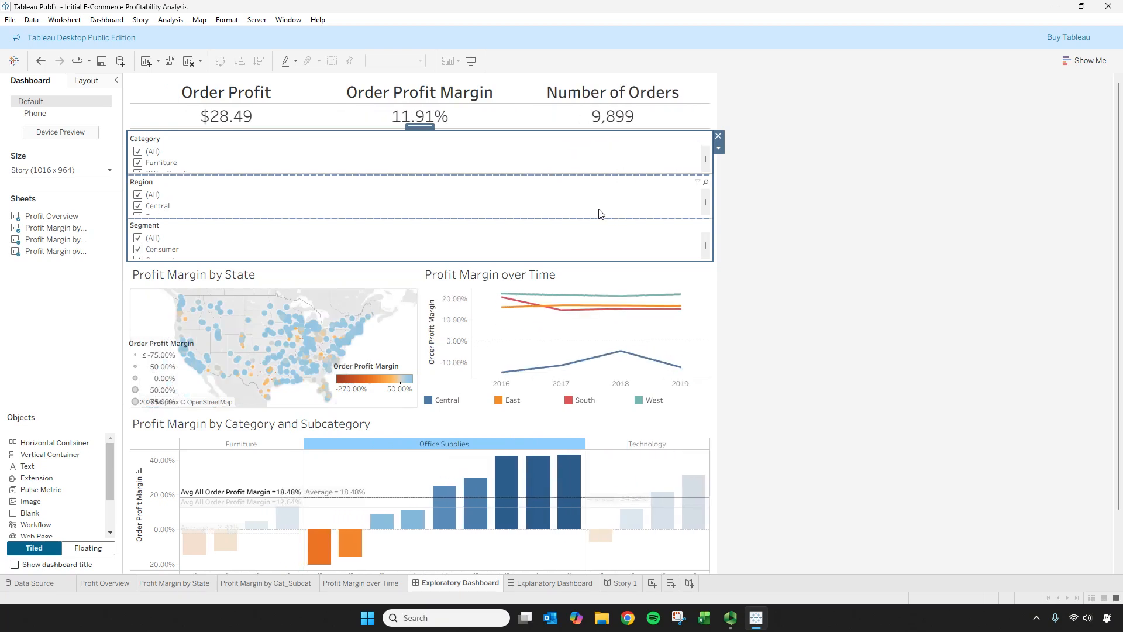
pyautogui.click(551, 211)
pyautogui.moveTo(419, 172)
pyautogui.mouseDown()
pyautogui.moveTo(484, 157)
pyautogui.moveTo(486, 146)
pyautogui.mouseUp()
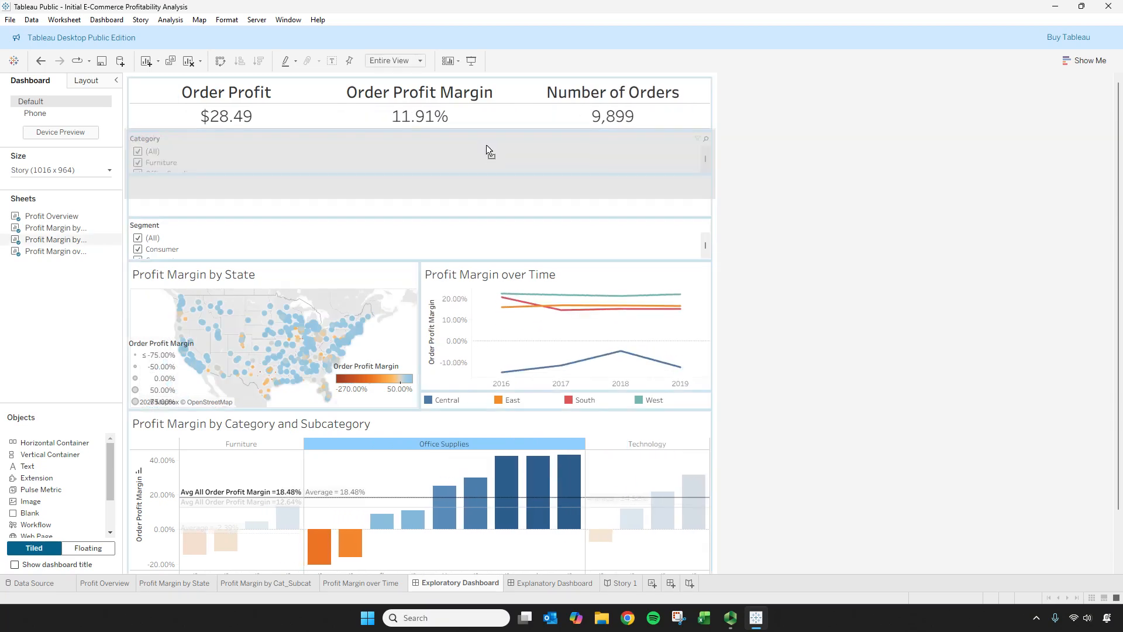
pyautogui.moveTo(678, 141); pyautogui.dragTo(857, 178)
pyautogui.hotkey('ctrl', 'z')
pyautogui.hotkey('ctrl', 'z')
# Step: Place the Category, Region and Segment filters side by side in a row beneath the profit overview headings
pyautogui.click(747, 149)
pyautogui.click(668, 99)
pyautogui.moveTo(665, 79)
pyautogui.mouseDown()
pyautogui.moveTo(496, 121)
pyautogui.moveTo(349, 125)
pyautogui.mouseUp()
pyautogui.click(655, 87)
pyautogui.moveTo(656, 88); pyautogui.dragTo(497, 120)
pyautogui.click(661, 87)
pyautogui.moveTo(664, 79)
pyautogui.mouseDown()
pyautogui.moveTo(553, 124)
pyautogui.moveTo(597, 122)
pyautogui.moveTo(408, 116)
pyautogui.mouseUp()
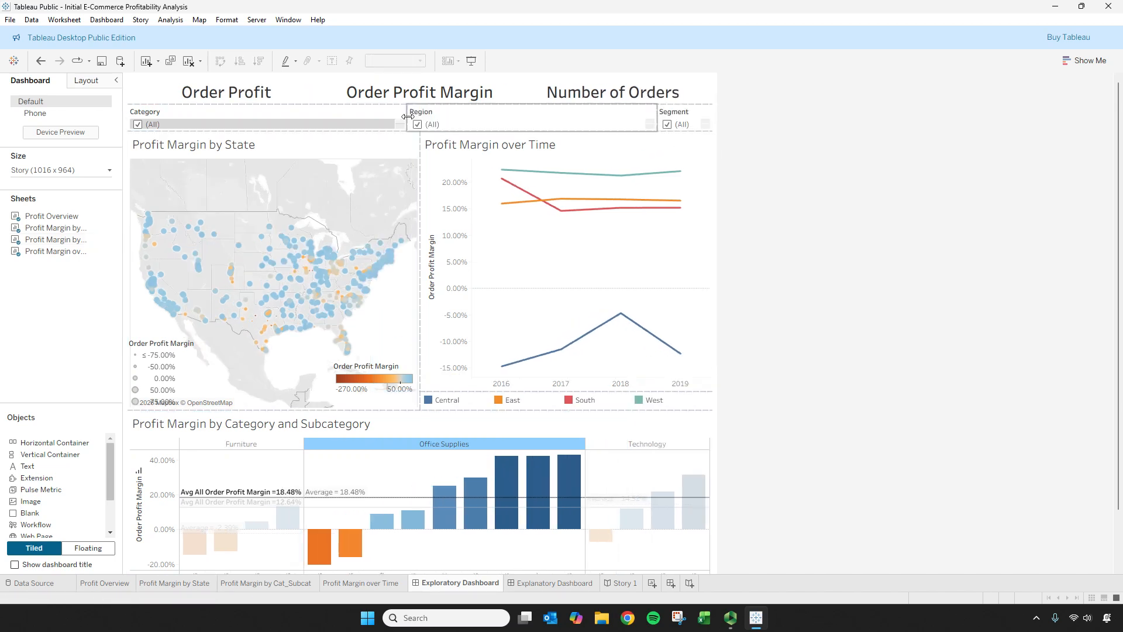
# Step: Widen the Segment filter by narrowing Region, and slightly narrow the Category filter in the filter row
pyautogui.moveTo(583, 122); pyautogui.dragTo(583, 123)
pyautogui.click(381, 119)
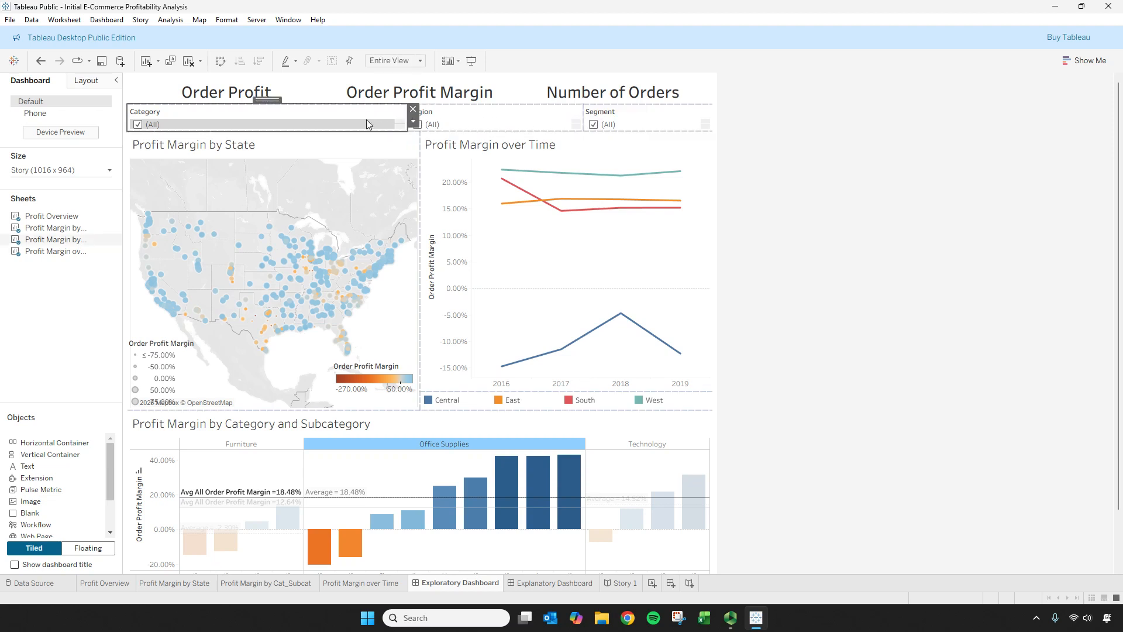
pyautogui.moveTo(405, 119); pyautogui.dragTo(390, 120)
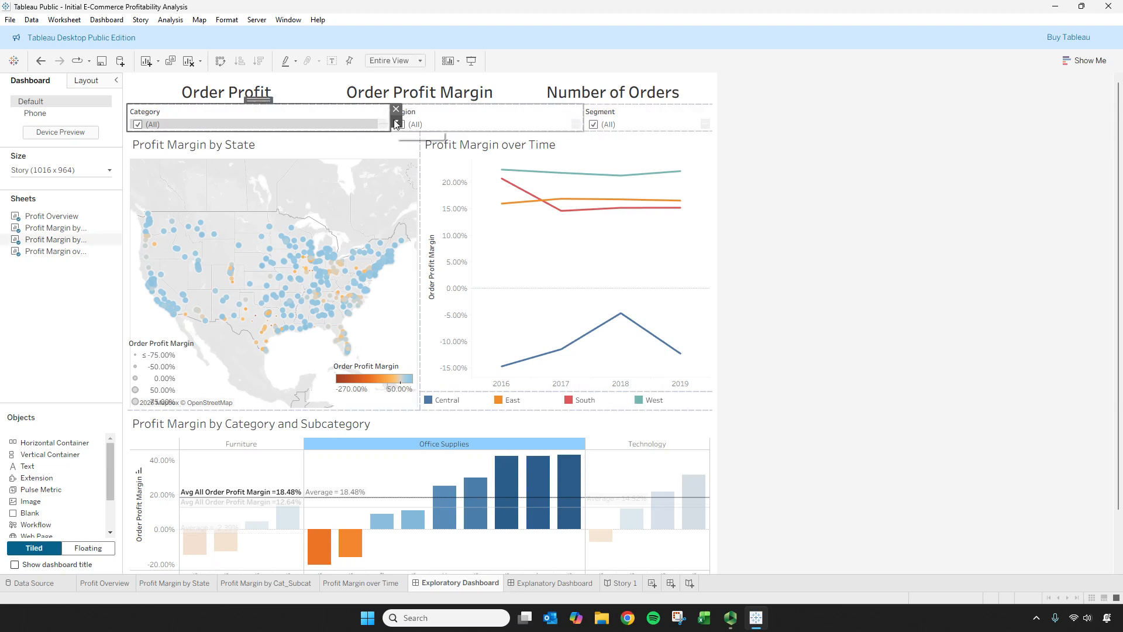
# Step: Switch the Category, Region and Segment filters to multiple-values dropdowns
pyautogui.click(396, 122)
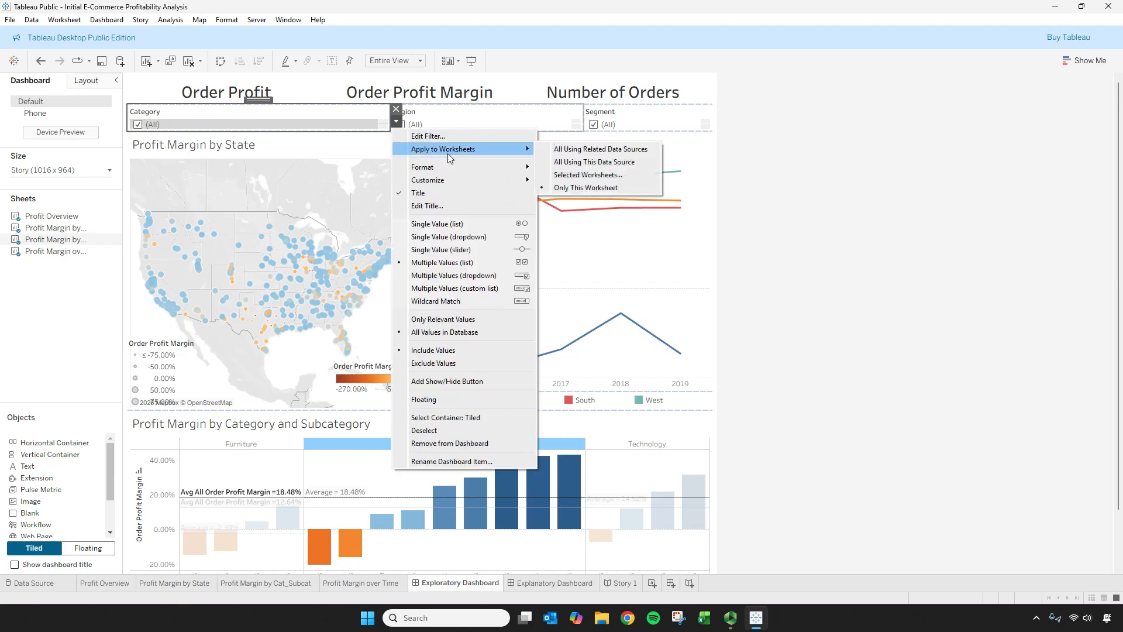
pyautogui.click(483, 275)
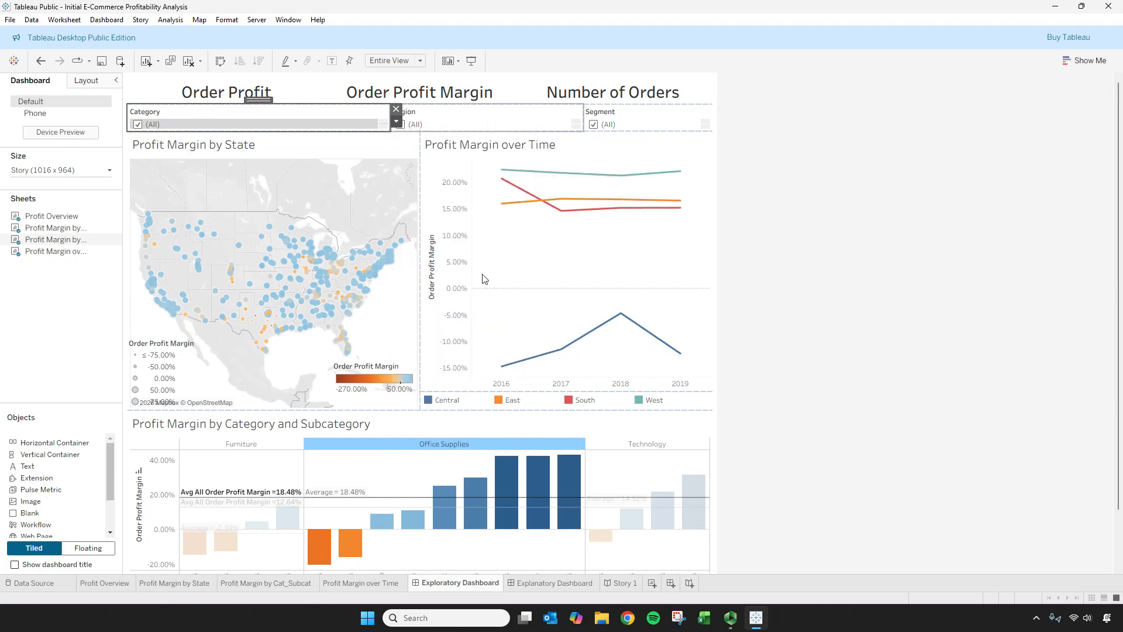
pyautogui.click(543, 115)
pyautogui.click(589, 121)
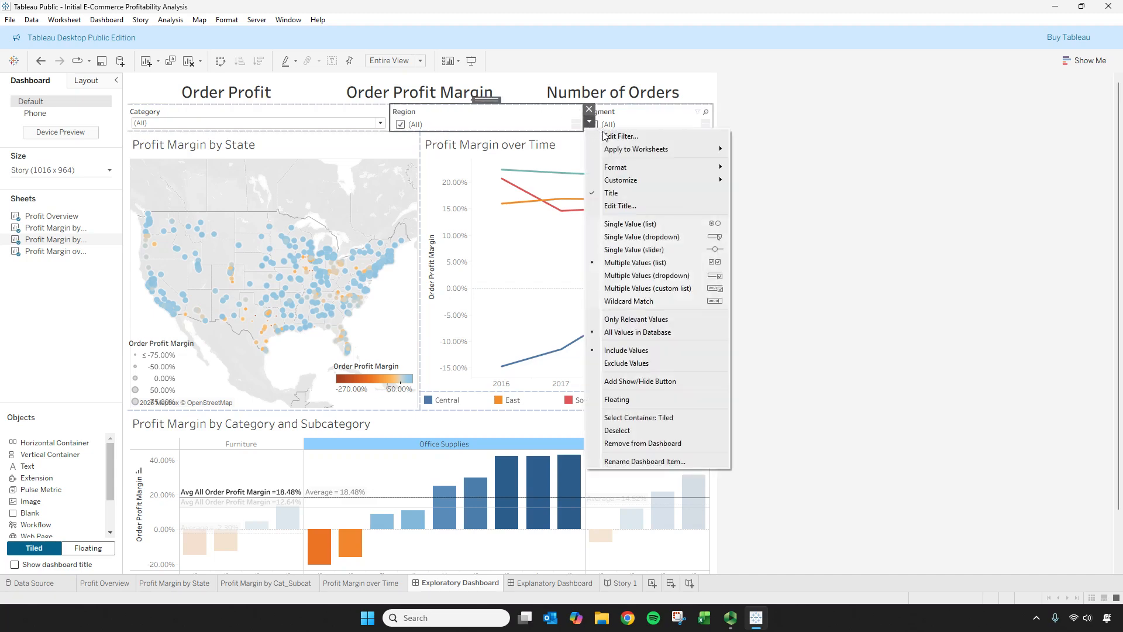
pyautogui.click(661, 275)
pyautogui.click(678, 115)
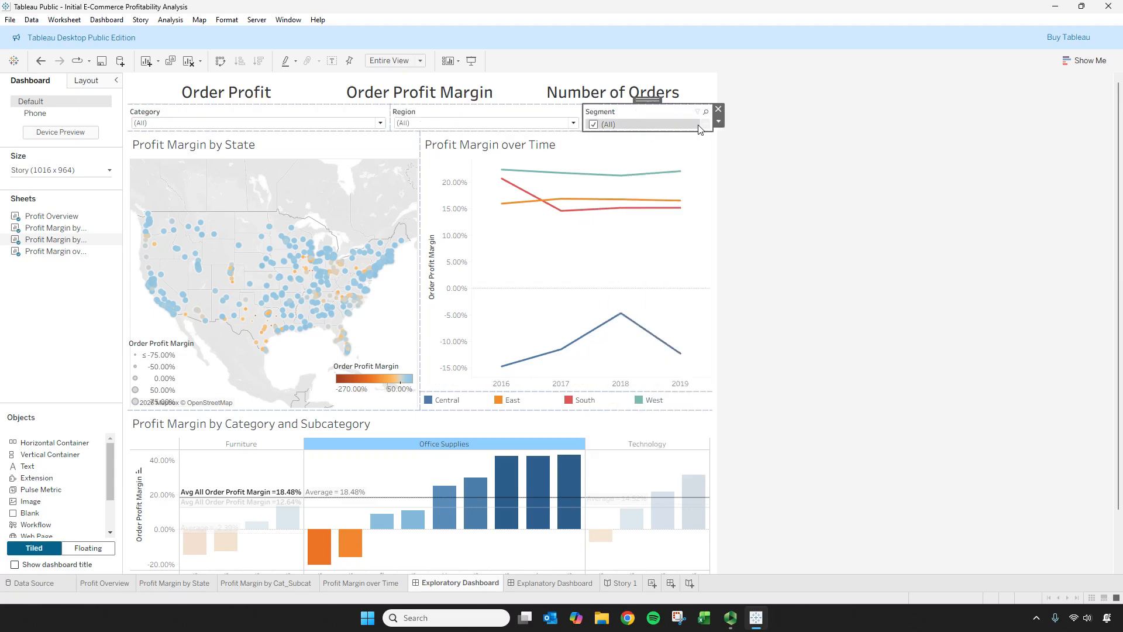
pyautogui.click(718, 122)
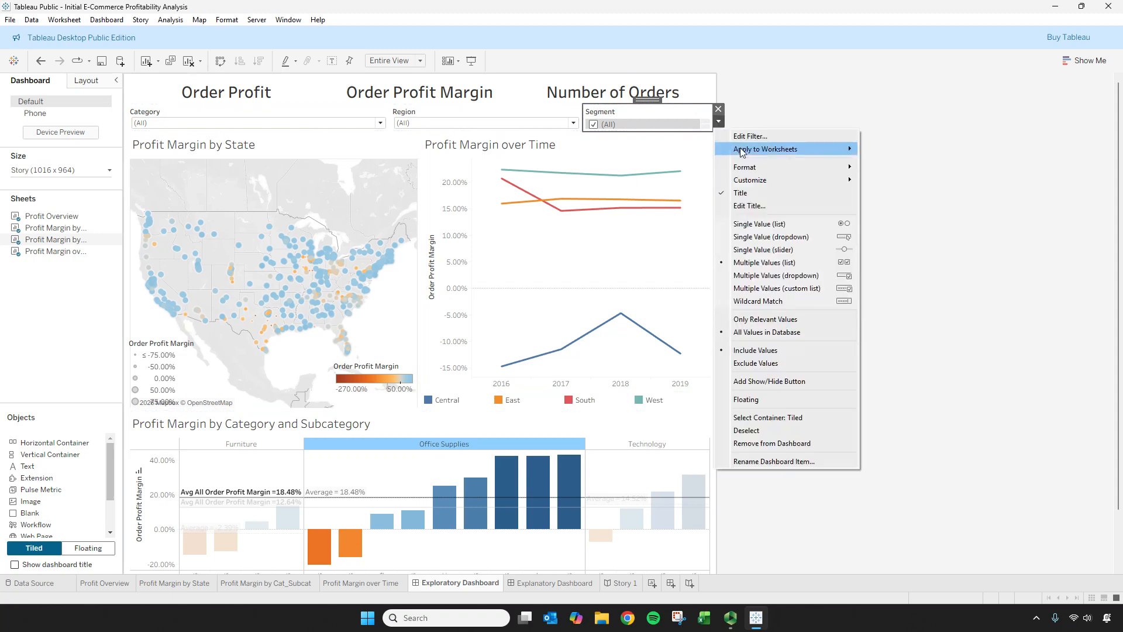
pyautogui.click(760, 275)
# Step: Heighten the profit overview and filter row so the overview values show, and narrow the Category and Region filters
pyautogui.moveTo(390, 114); pyautogui.dragTo(356, 114)
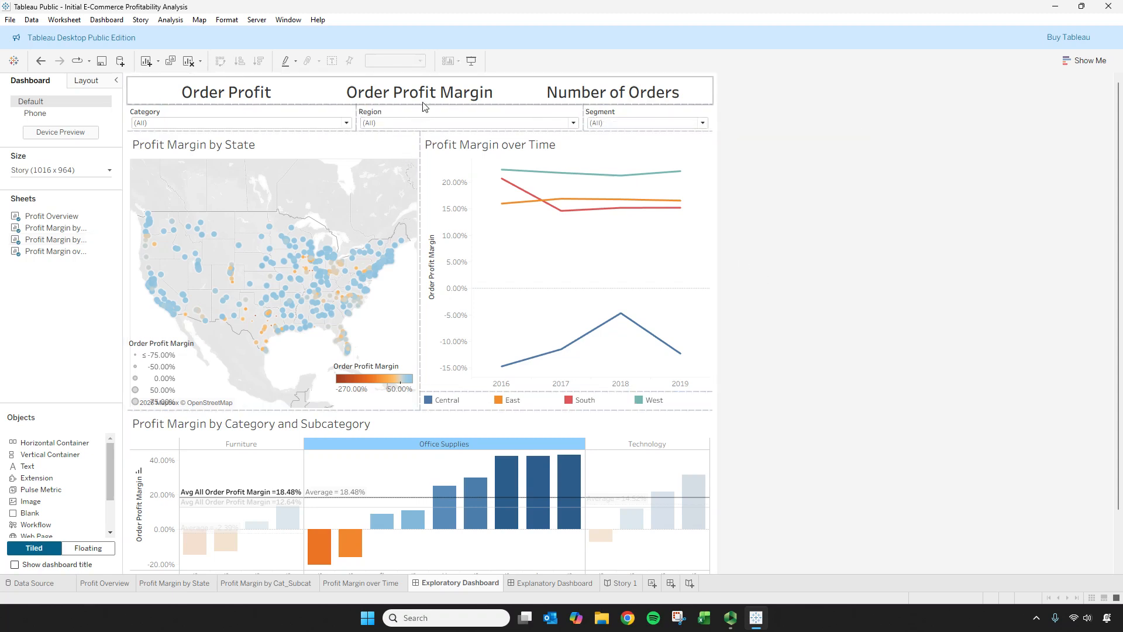
pyautogui.moveTo(416, 131); pyautogui.dragTo(417, 142)
pyautogui.moveTo(417, 104); pyautogui.dragTo(420, 115)
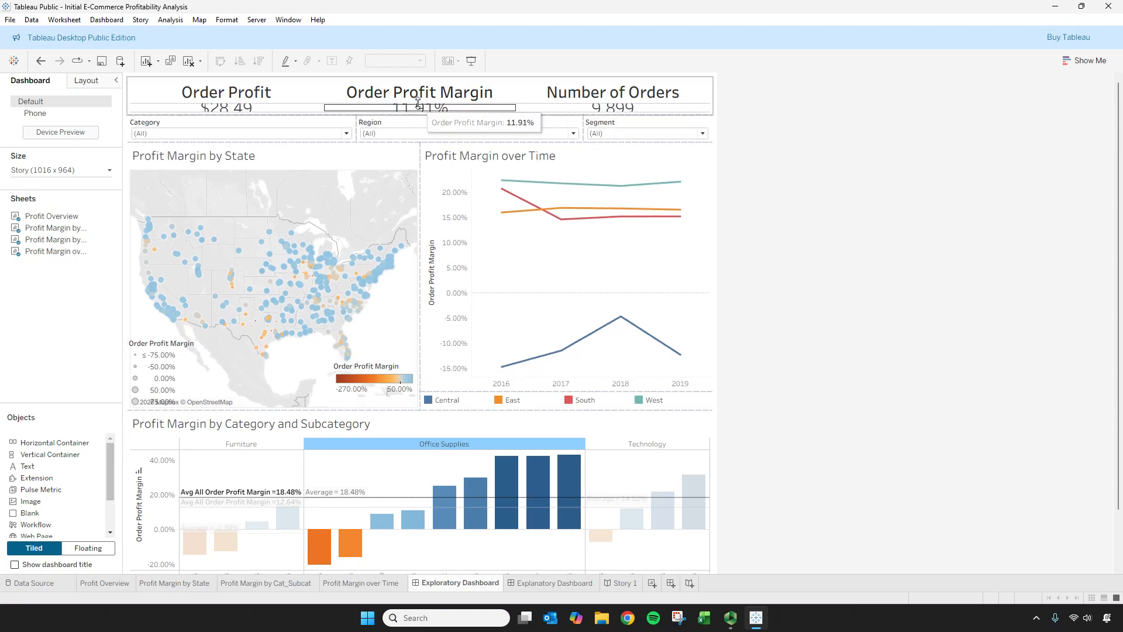
pyautogui.click(421, 96)
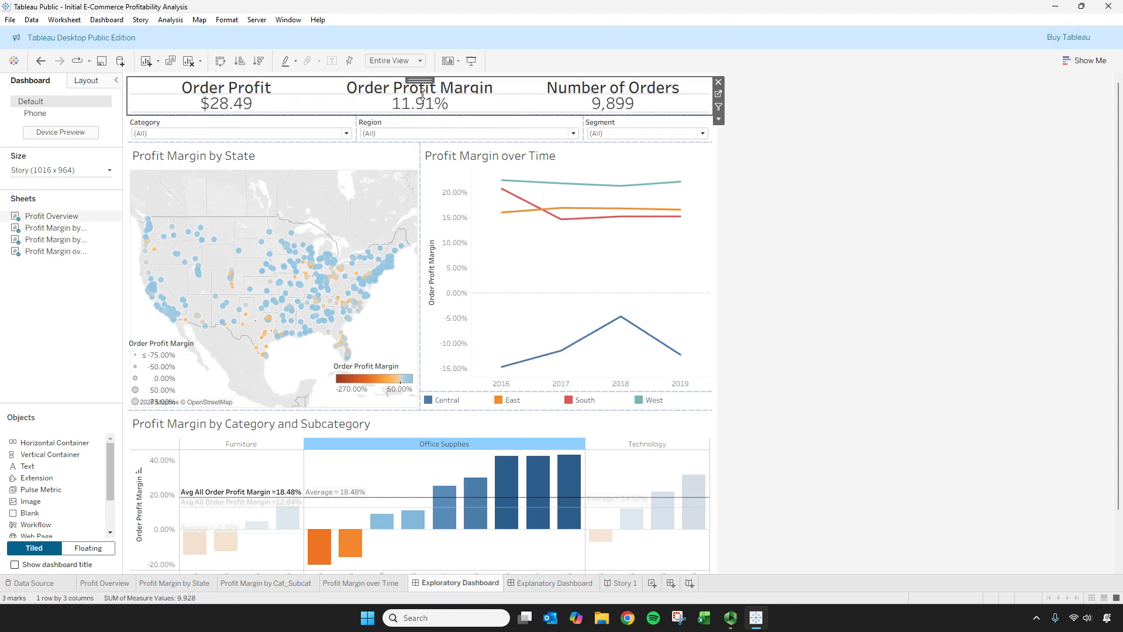
pyautogui.click(423, 95)
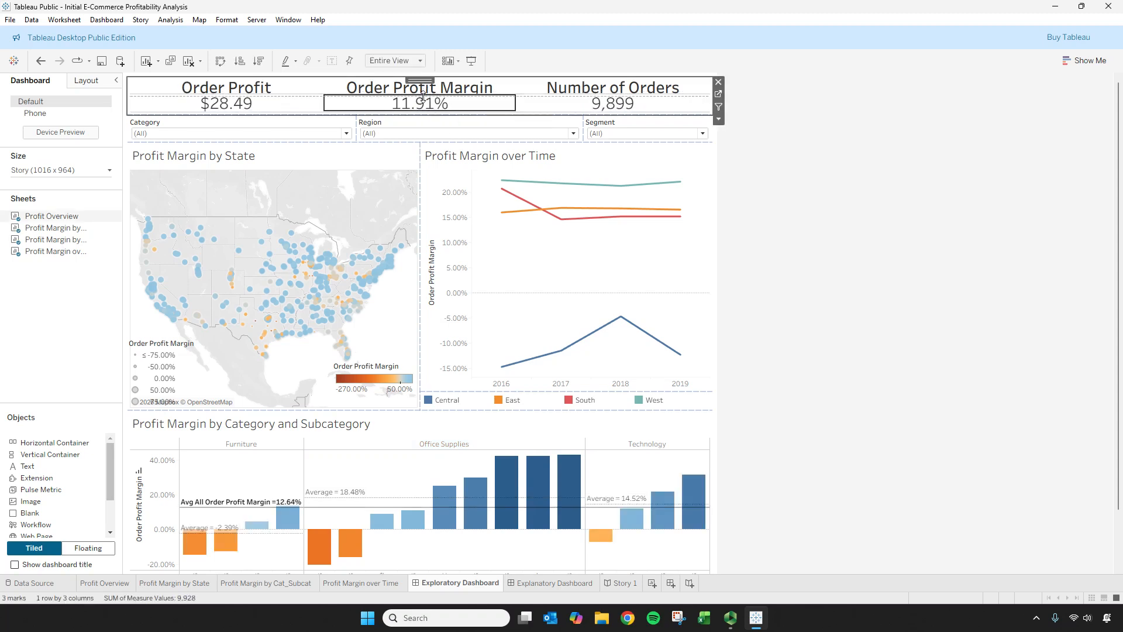
pyautogui.moveTo(423, 96); pyautogui.dragTo(422, 100)
pyautogui.moveTo(417, 142)
pyautogui.mouseDown()
pyautogui.moveTo(419, 150)
pyautogui.moveTo(425, 125)
pyautogui.mouseUp()
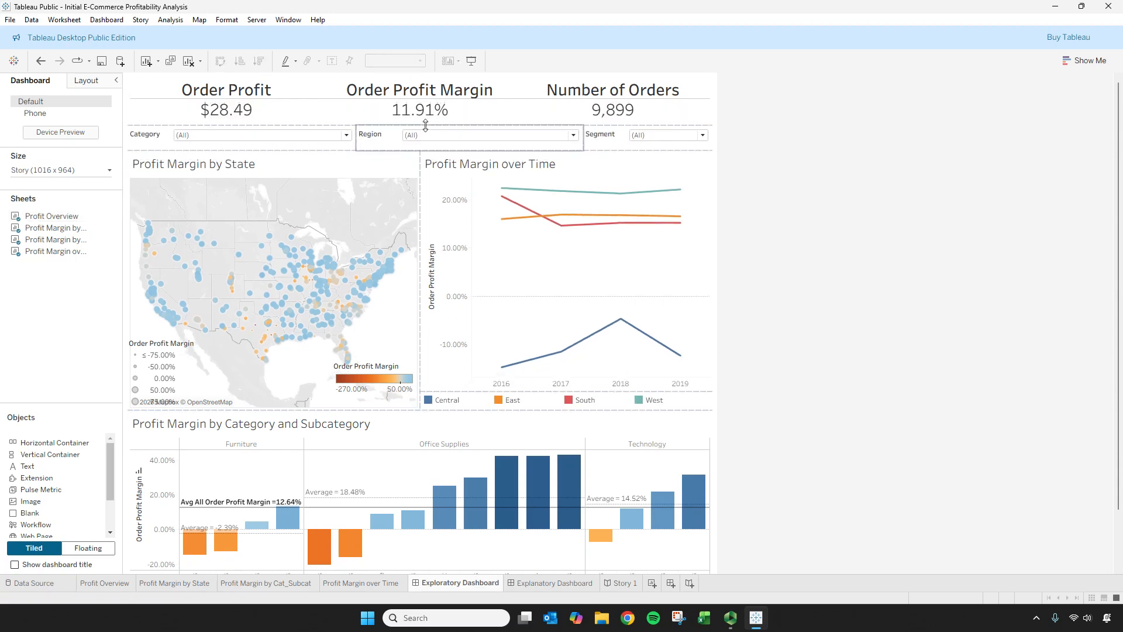
pyautogui.moveTo(583, 145); pyautogui.dragTo(548, 145)
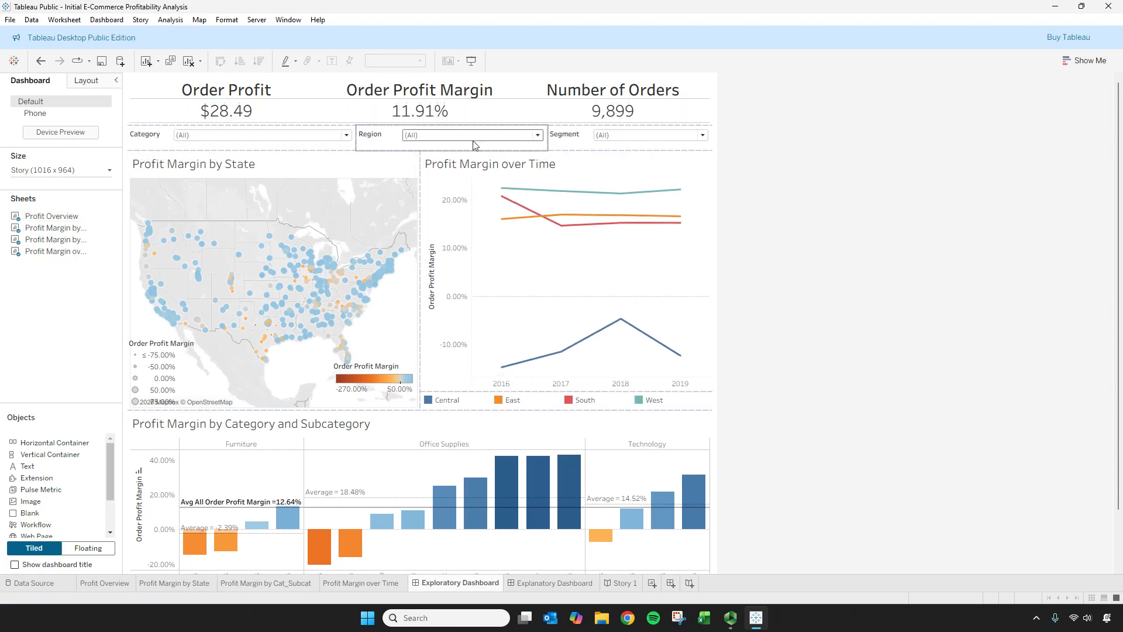
pyautogui.moveTo(358, 140); pyautogui.dragTo(331, 141)
# Step: Apply the Category filter to all worksheets using this data source
pyautogui.click(323, 137)
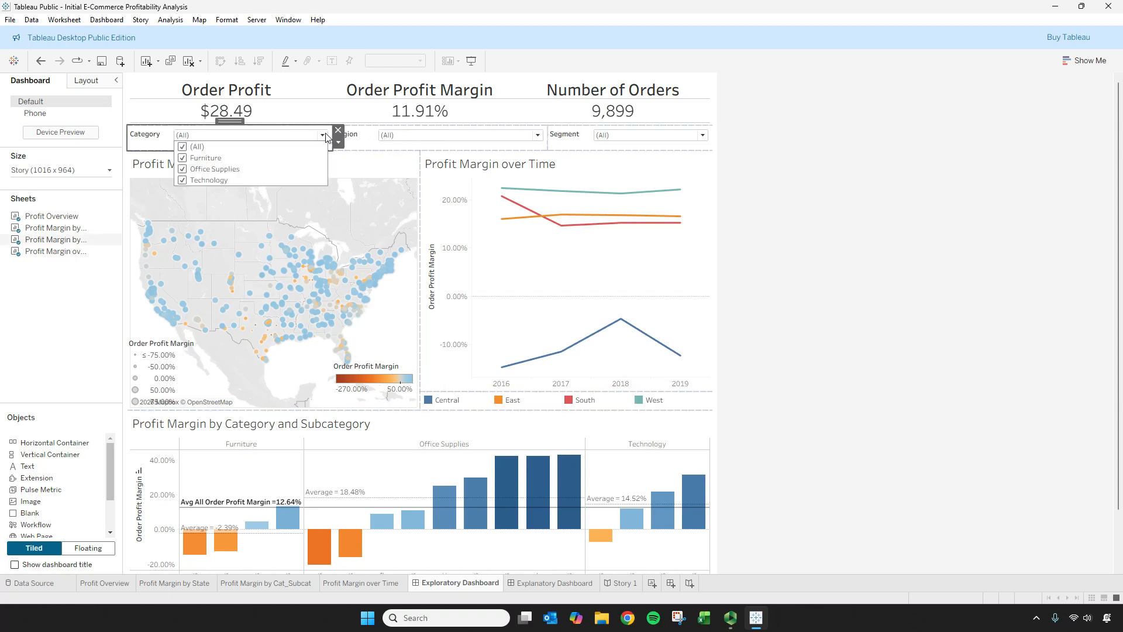
pyautogui.click(338, 143)
pyautogui.moveTo(384, 171)
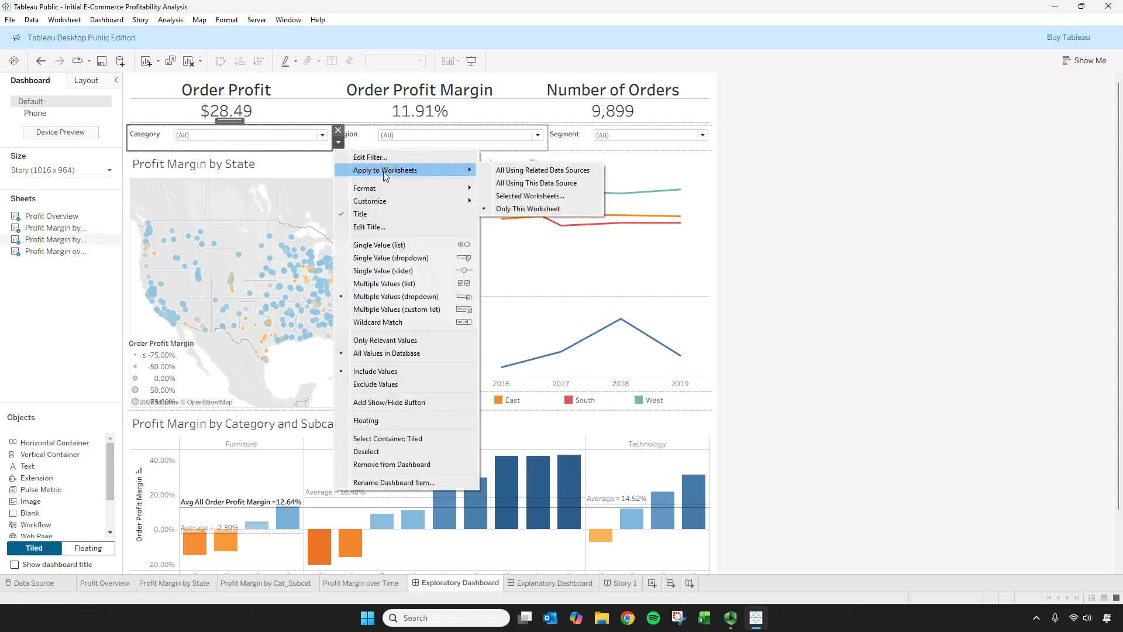
pyautogui.click(528, 184)
# Step: Test the Category filter by clearing all its values and selecting them all again
pyautogui.click(322, 135)
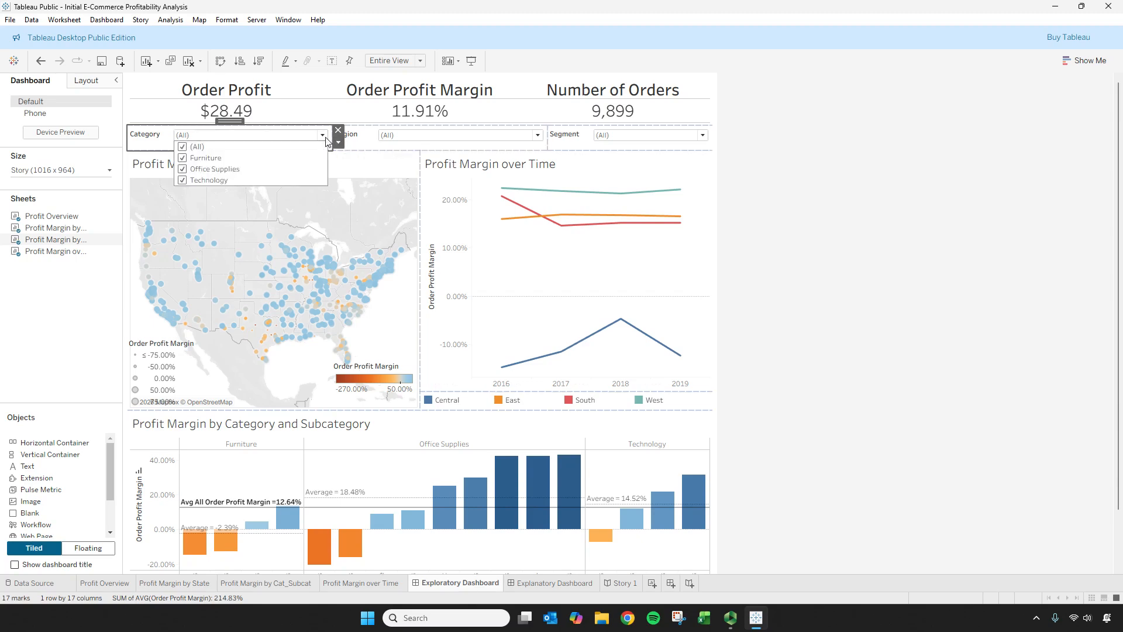
pyautogui.click(182, 153)
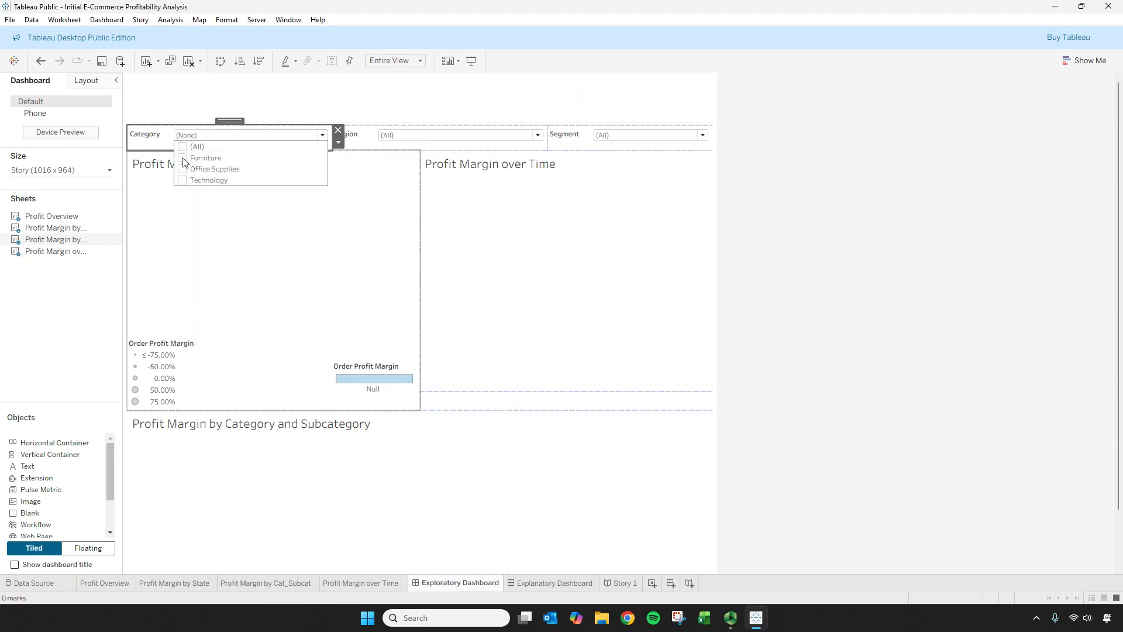
pyautogui.click(183, 157)
pyautogui.click(184, 147)
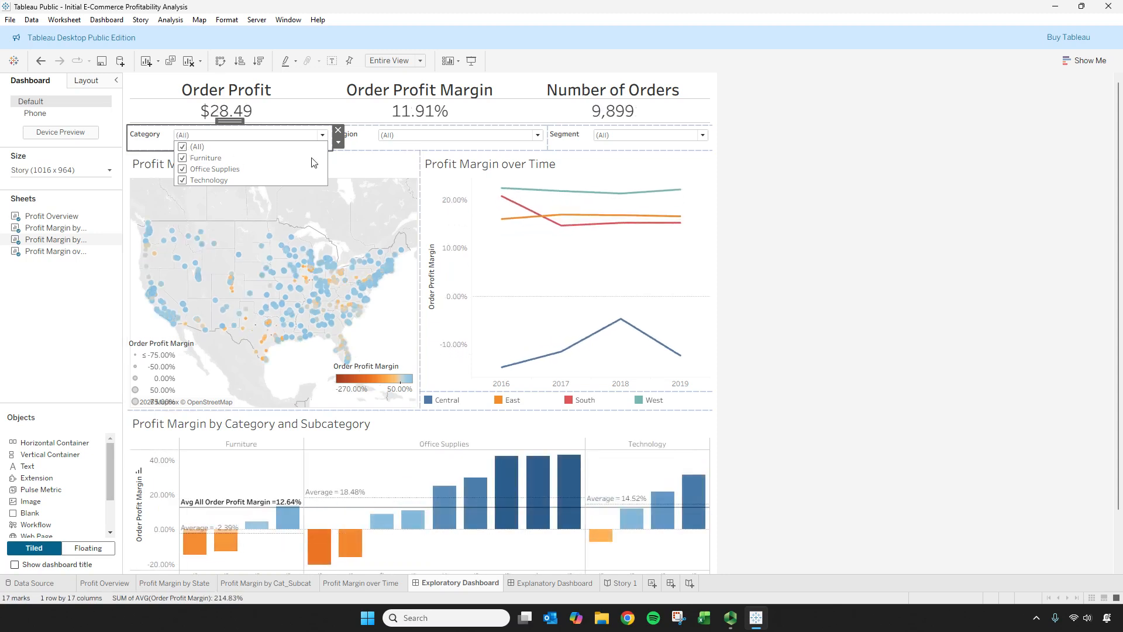
# Step: Apply the Region and Segment filters to all worksheets using this data source
pyautogui.click(364, 142)
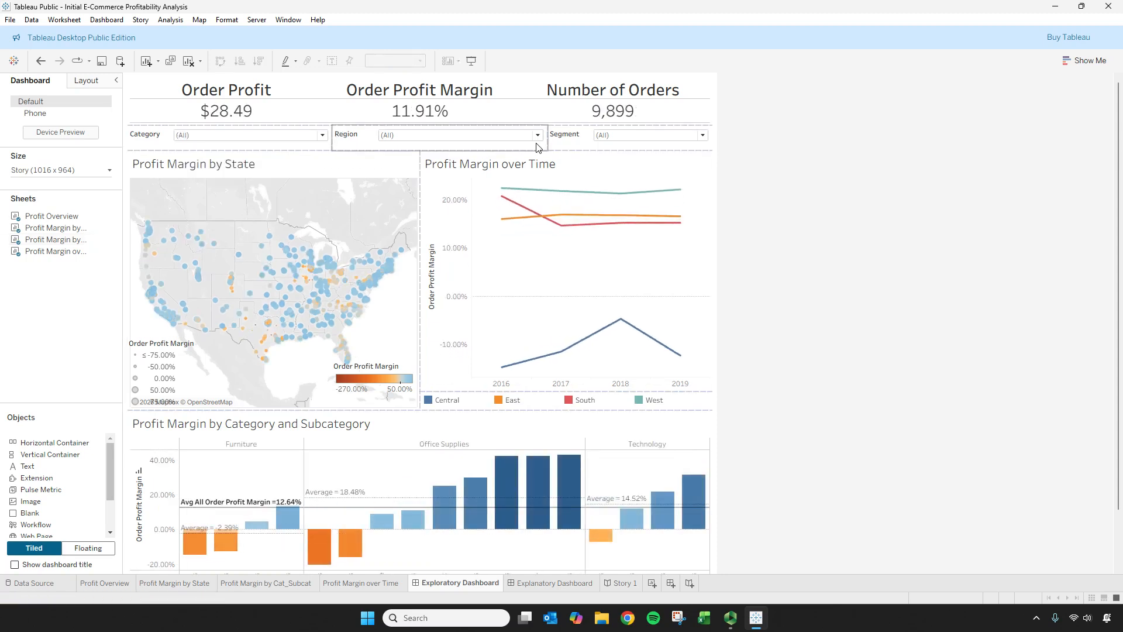
pyautogui.click(552, 144)
pyautogui.moveTo(623, 175)
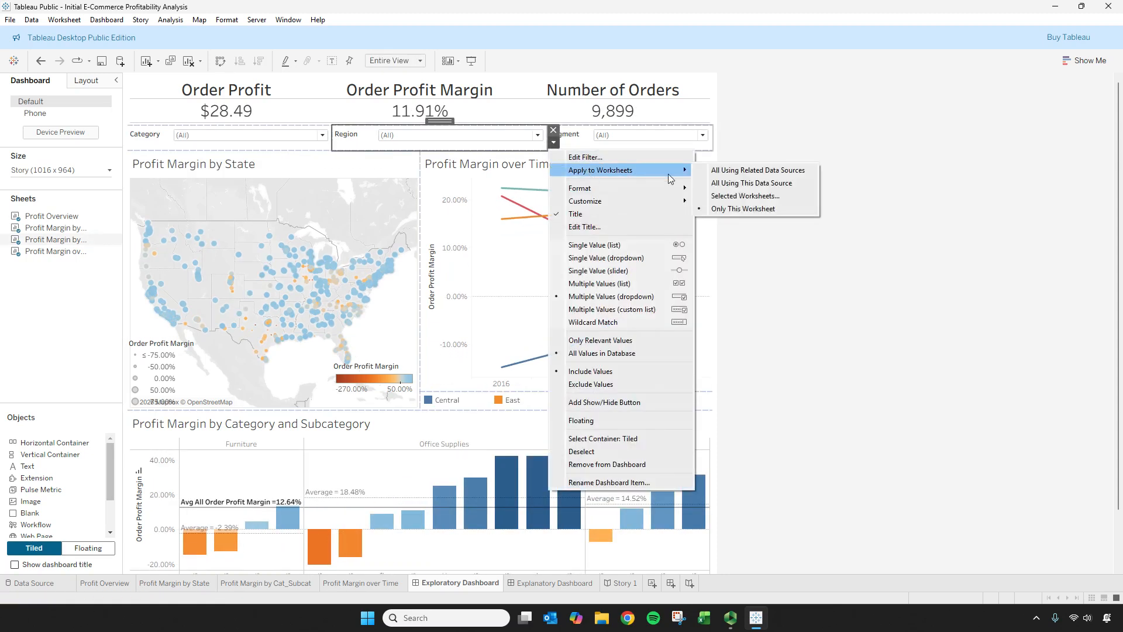
pyautogui.click(739, 183)
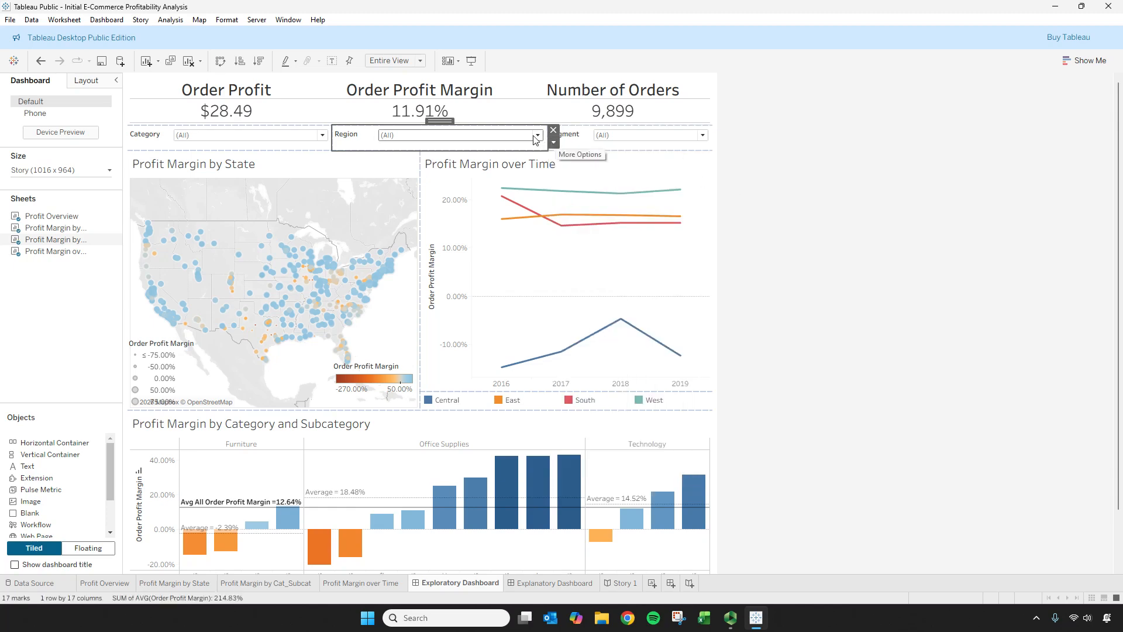
pyautogui.click(707, 149)
pyautogui.click(718, 143)
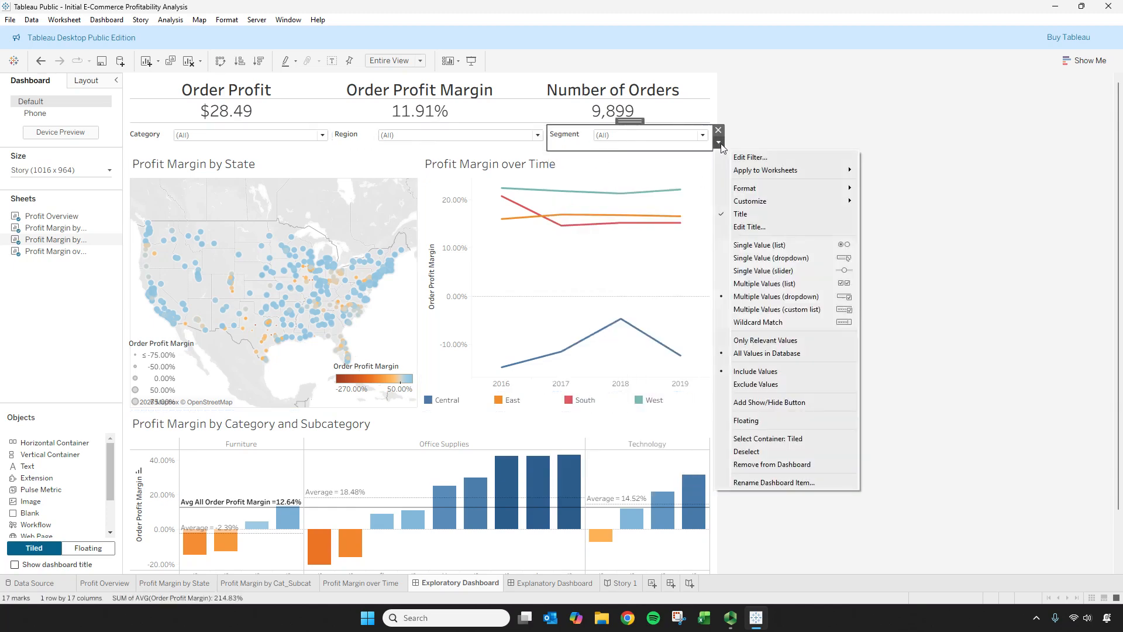
pyautogui.moveTo(736, 171)
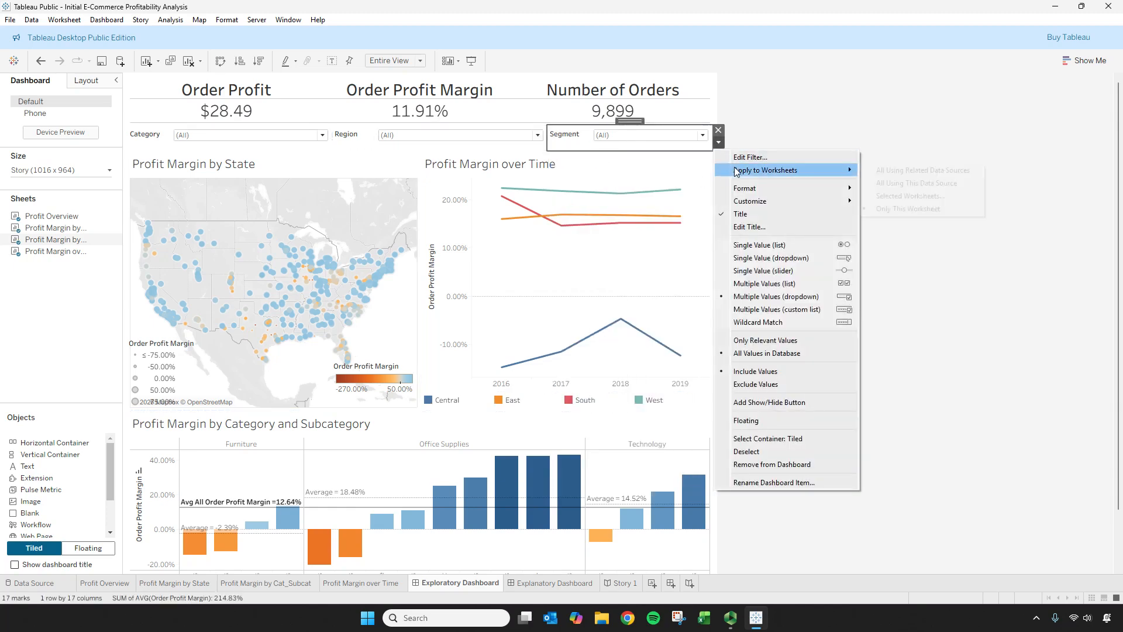
pyautogui.click(909, 182)
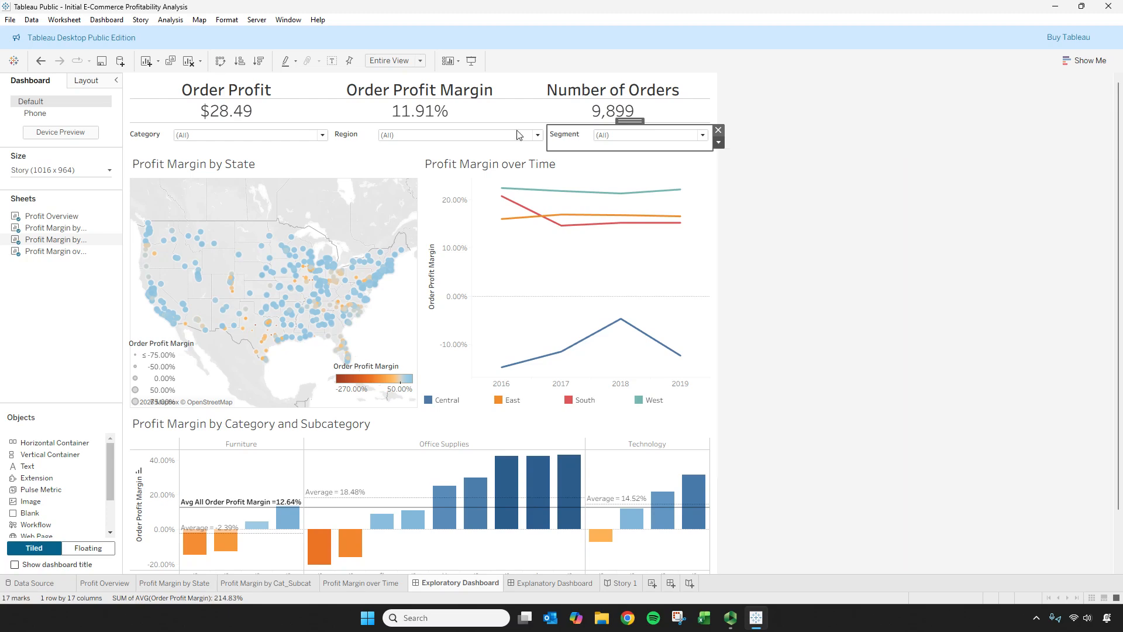
# Step: Even out the filter row by narrowing Category further and giving part of Region's width to Segment
pyautogui.moveTo(331, 135); pyautogui.dragTo(310, 137)
pyautogui.click(355, 144)
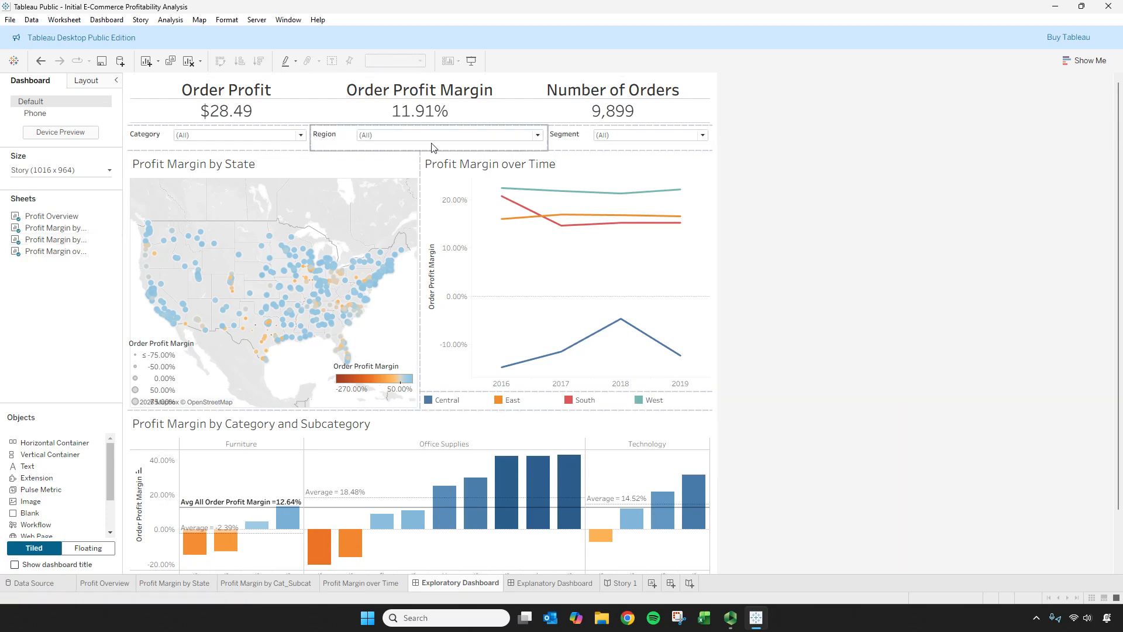
pyautogui.moveTo(547, 138); pyautogui.dragTo(516, 143)
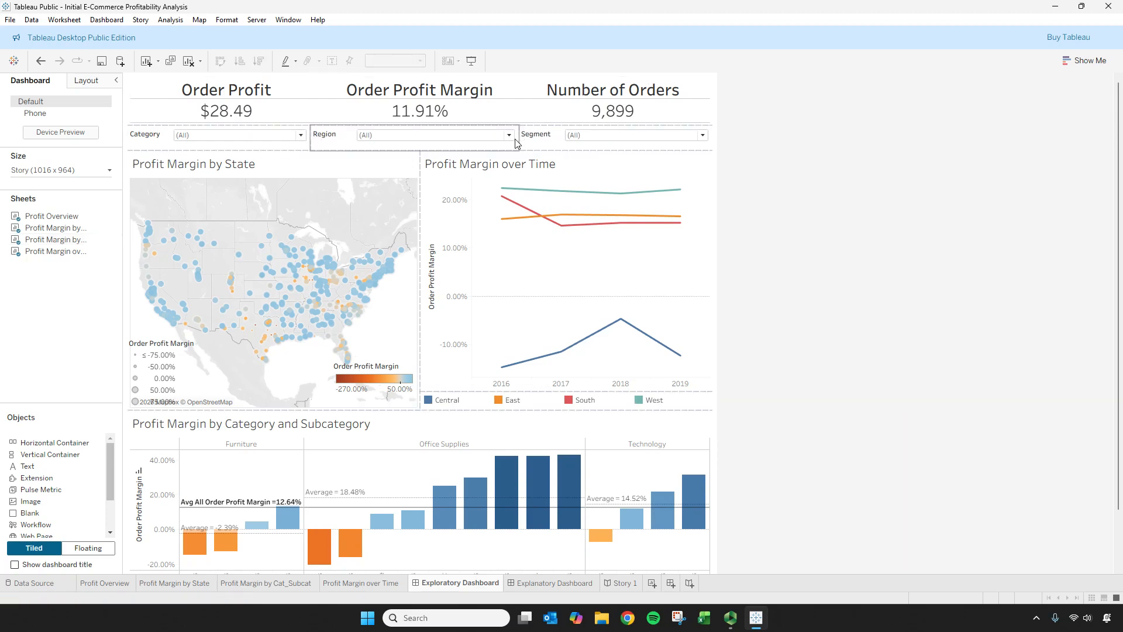
pyautogui.click(785, 176)
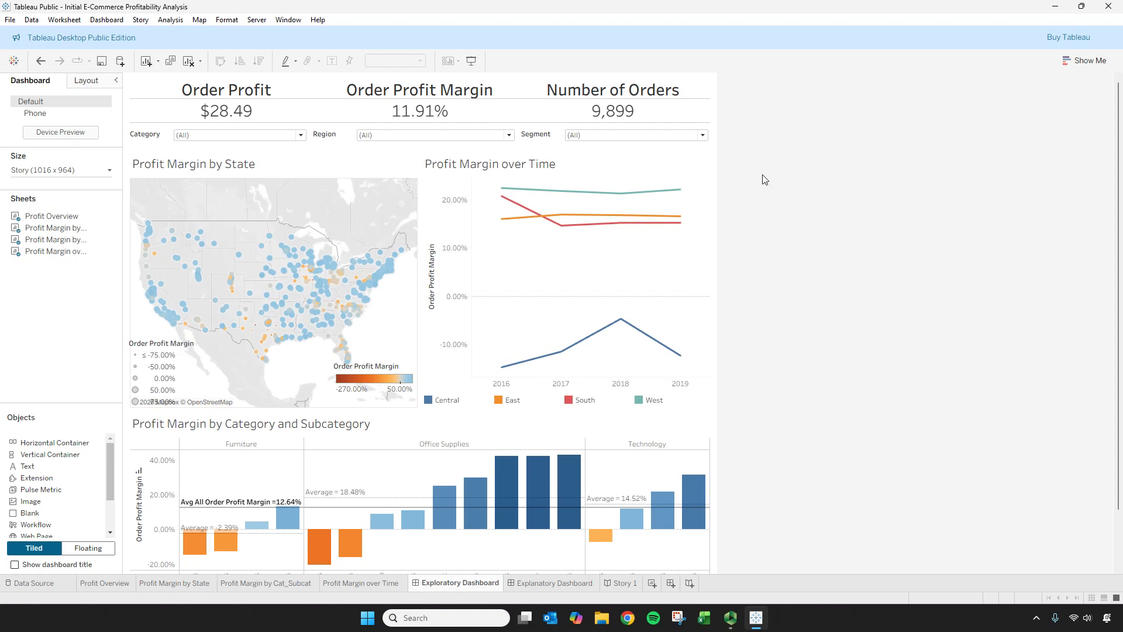
# Step: Review the Exploratory Dashboard from the profit overview down to the subcategory chart and save the workbook
pyautogui.click(520, 107)
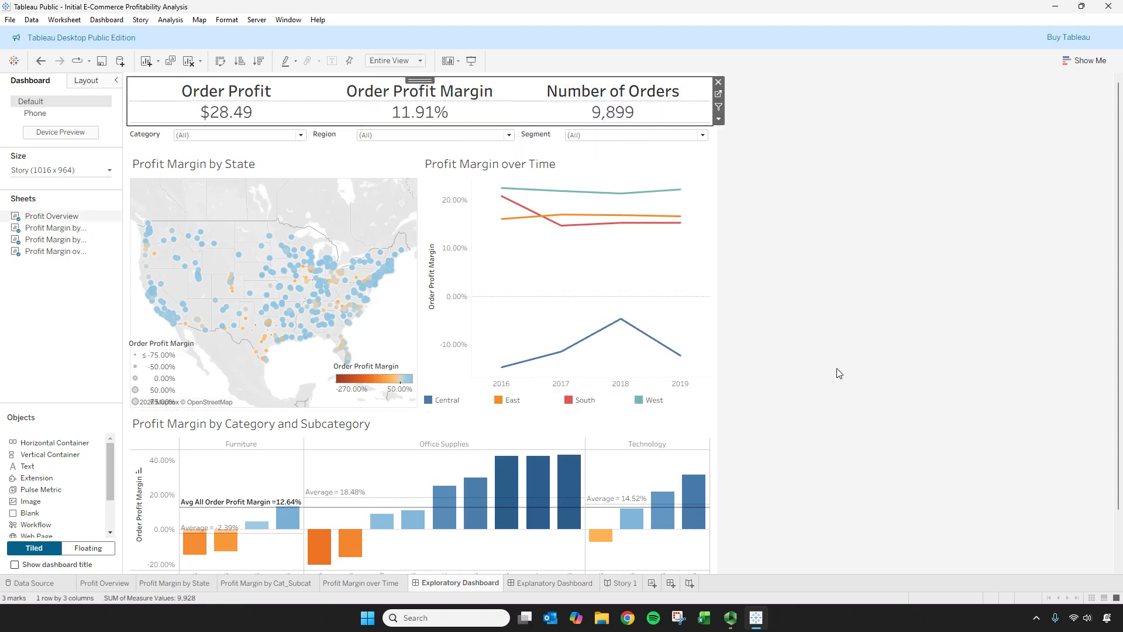
pyautogui.scroll(-2, 514, 465)
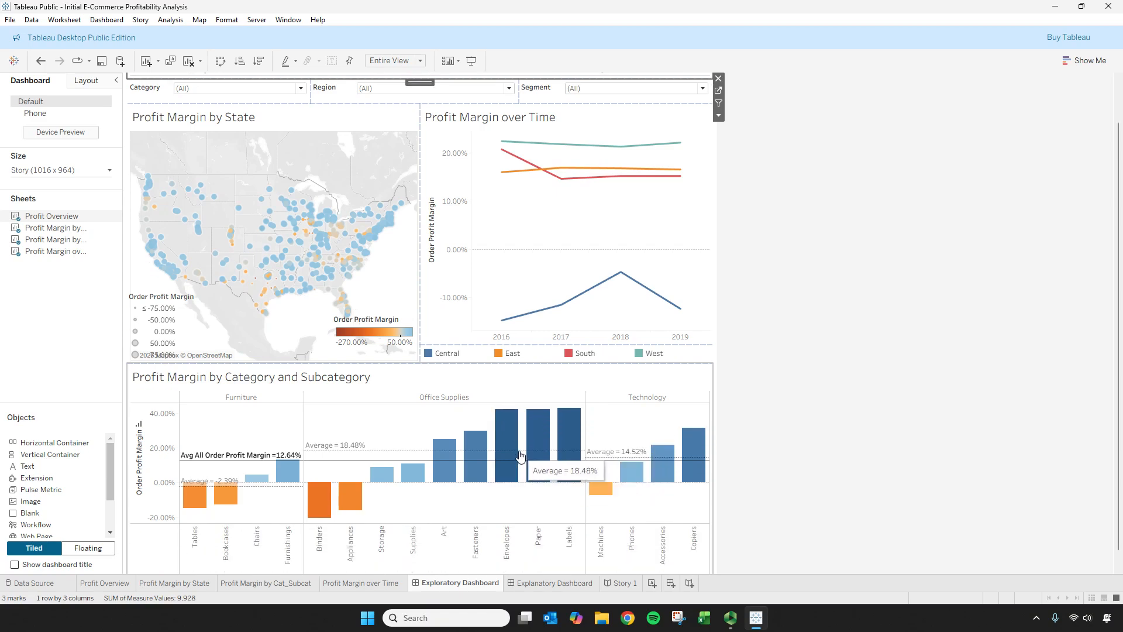
pyautogui.scroll(2, 386, 345)
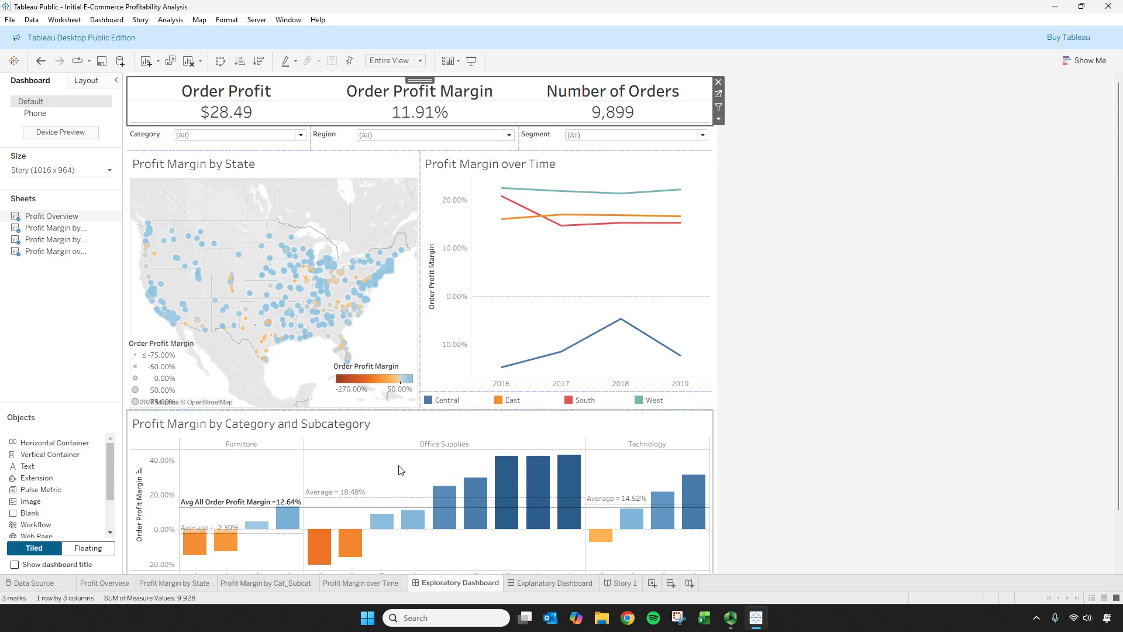
pyautogui.click(10, 20)
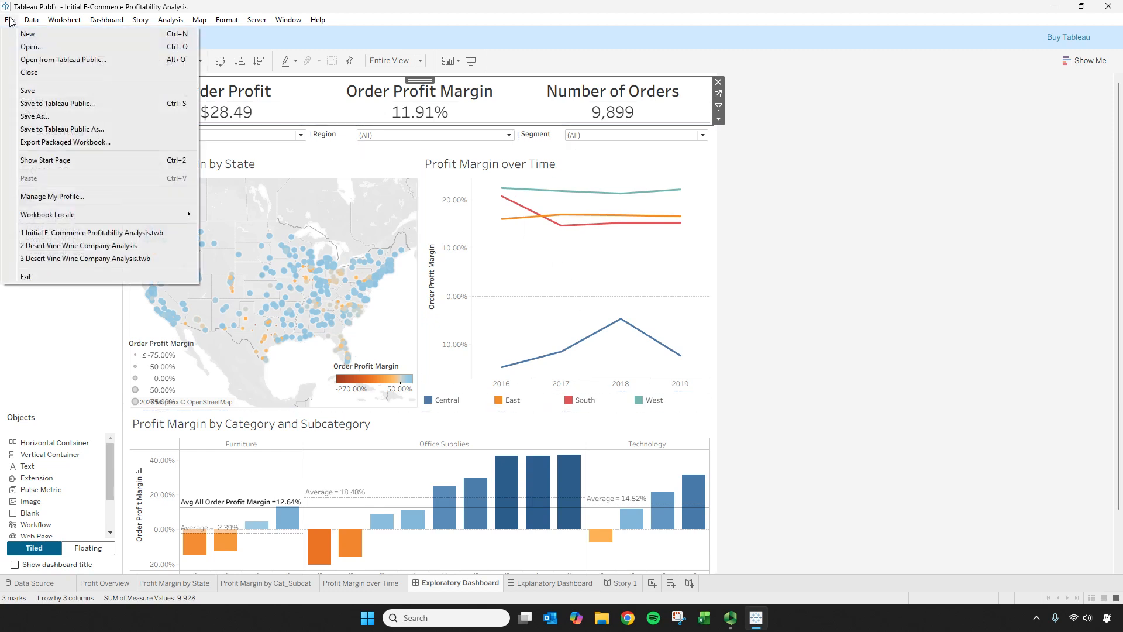
pyautogui.click(39, 92)
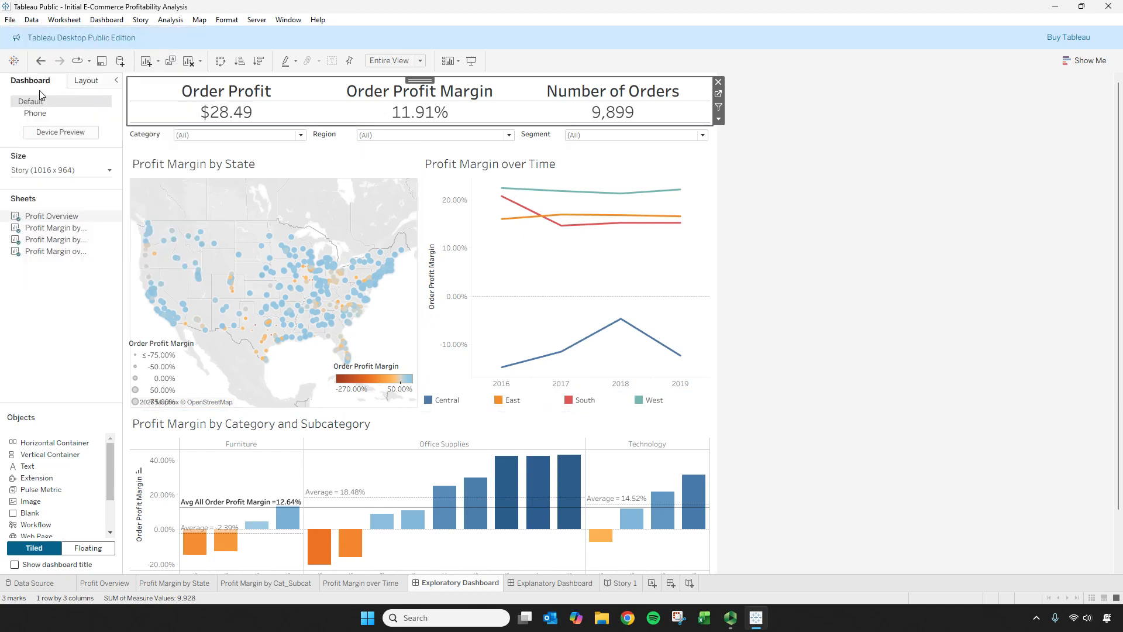
# Step: Add the Exploratory Dashboard to the Exploratory Dashboard story point in Story 1
pyautogui.click(613, 584)
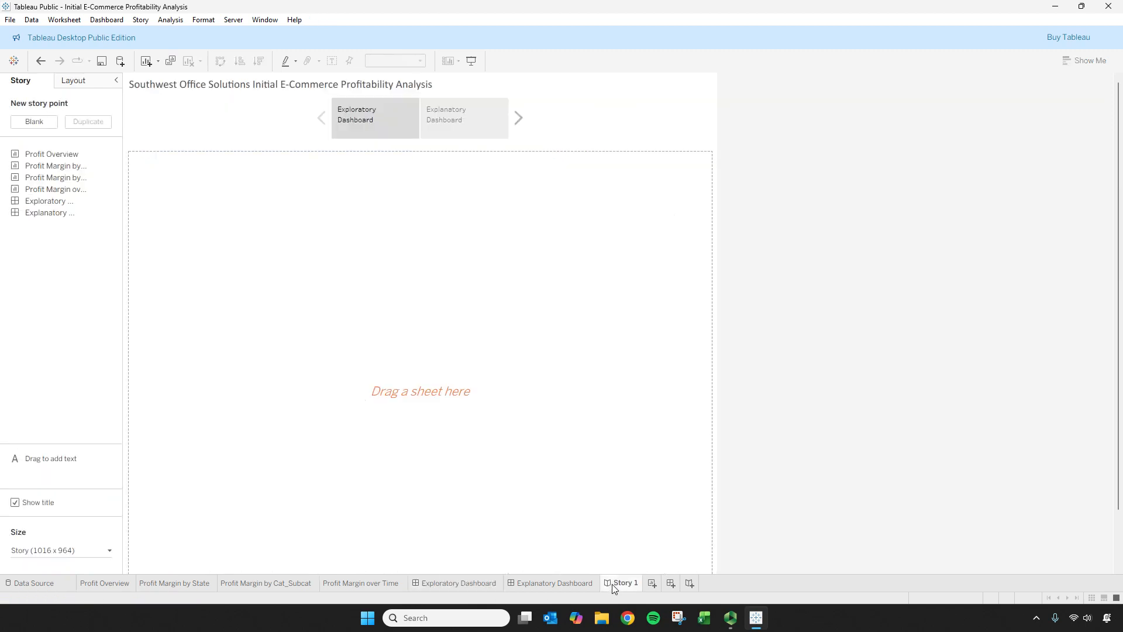
pyautogui.moveTo(51, 200); pyautogui.dragTo(296, 258)
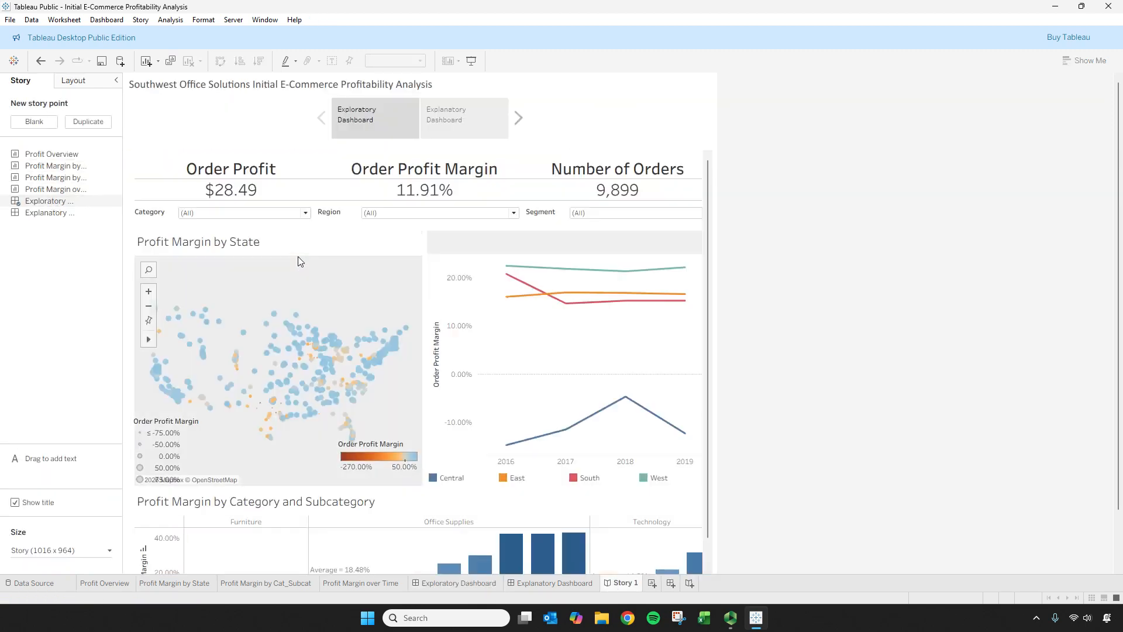
# Step: Enlarge the story to a custom size of 1116 x 1164 px so the whole Exploratory Dashboard fits inside it
pyautogui.scroll(-3, 719, 350)
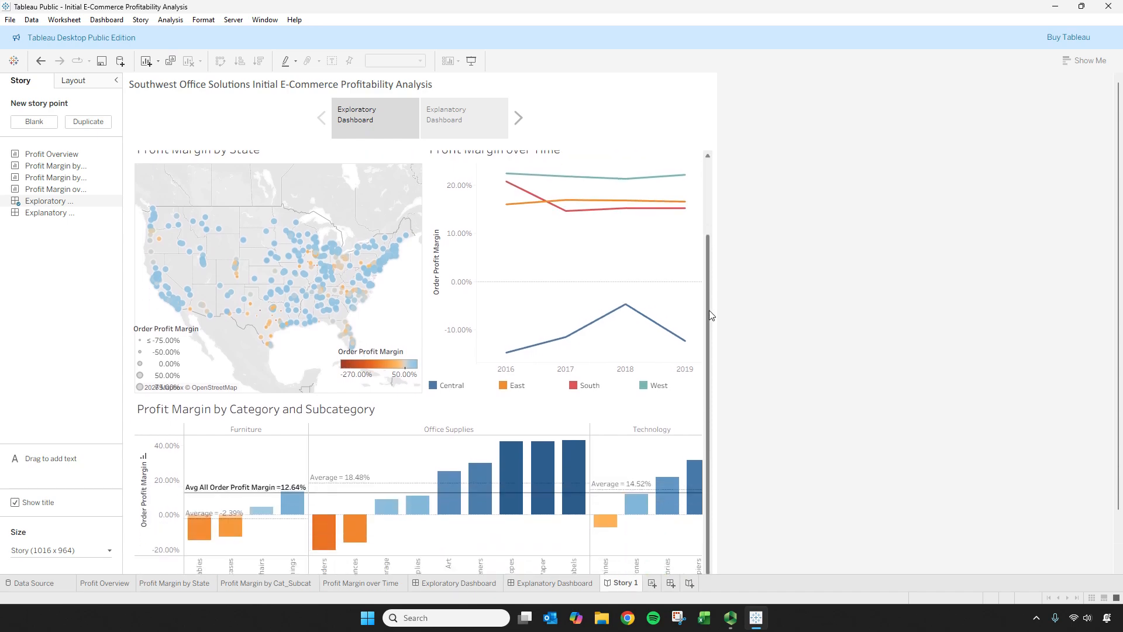
pyautogui.scroll(3, 725, 263)
pyautogui.moveTo(734, 175); pyautogui.dragTo(755, 345)
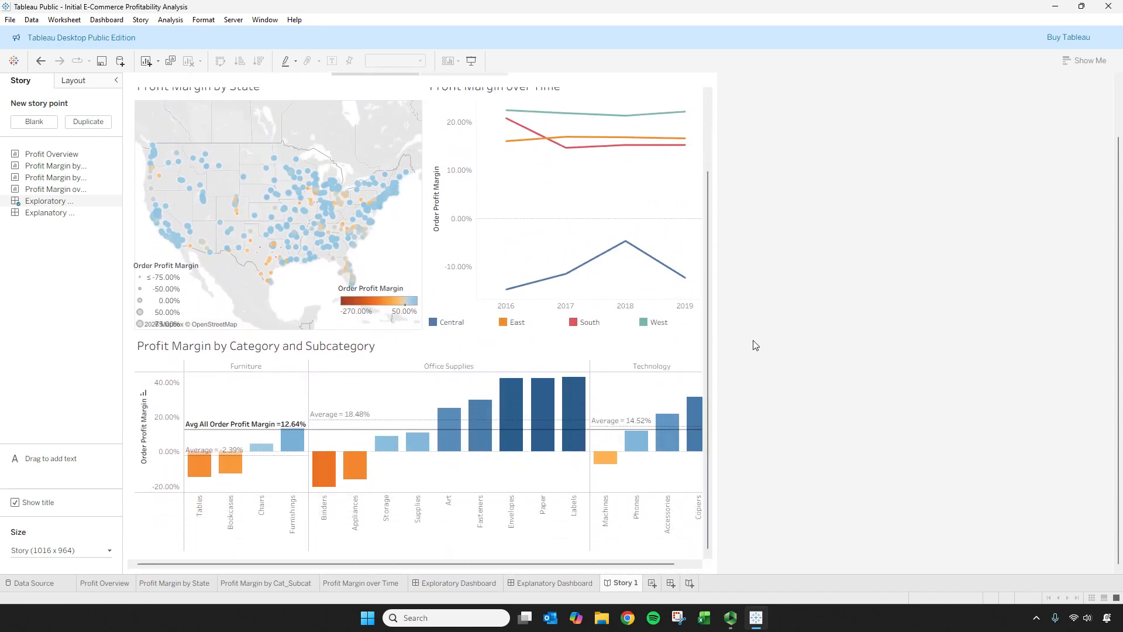
pyautogui.click(109, 553)
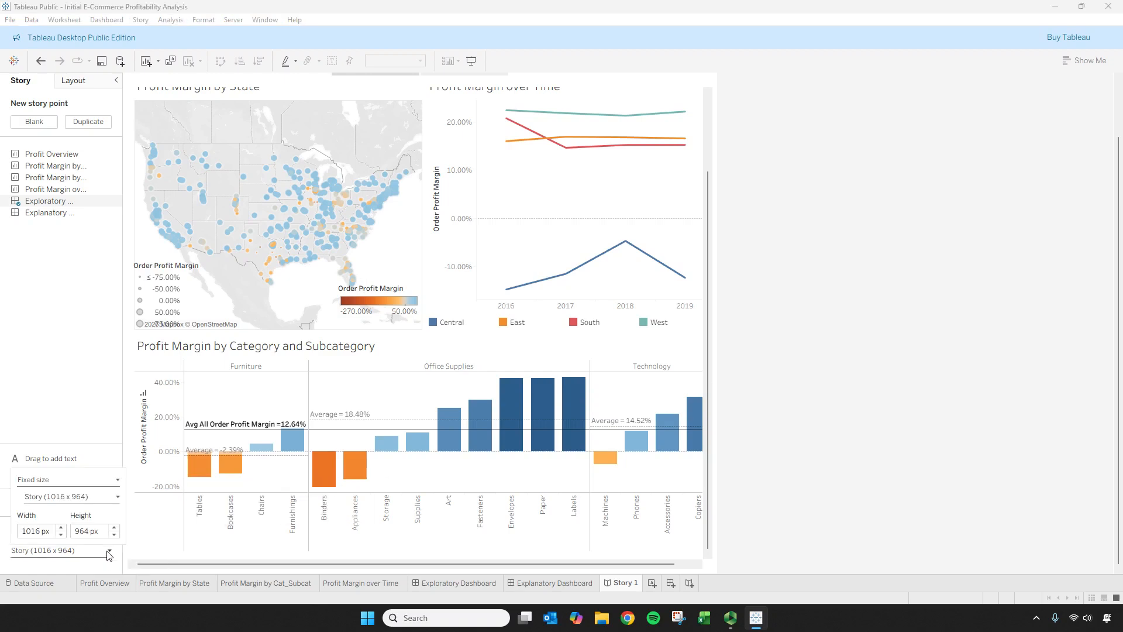
pyautogui.click(61, 527)
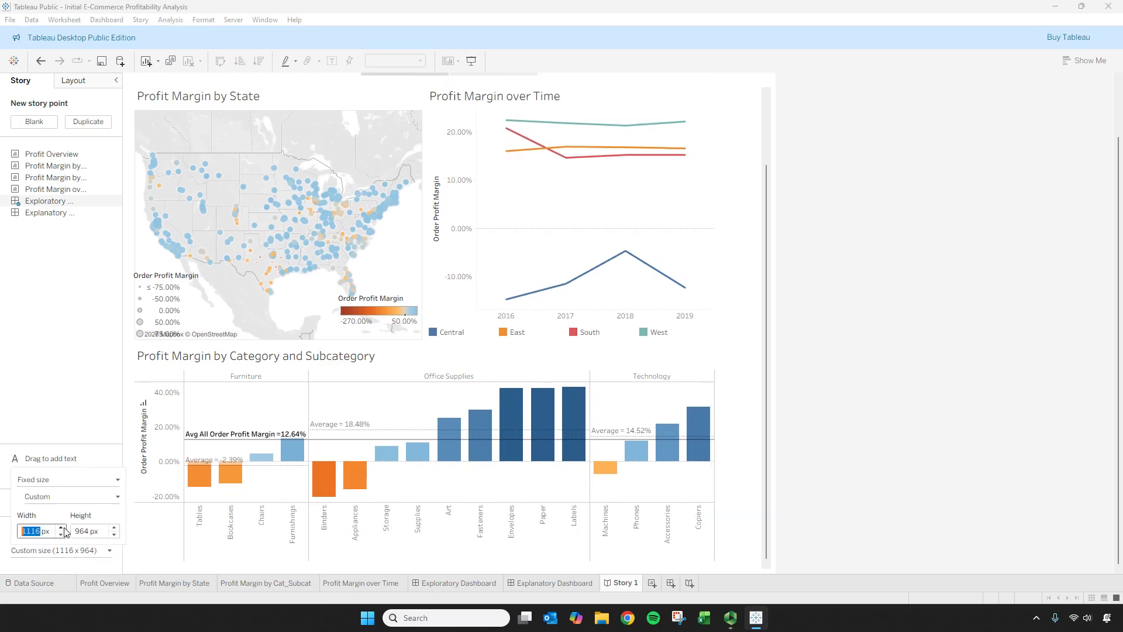
pyautogui.click(114, 528)
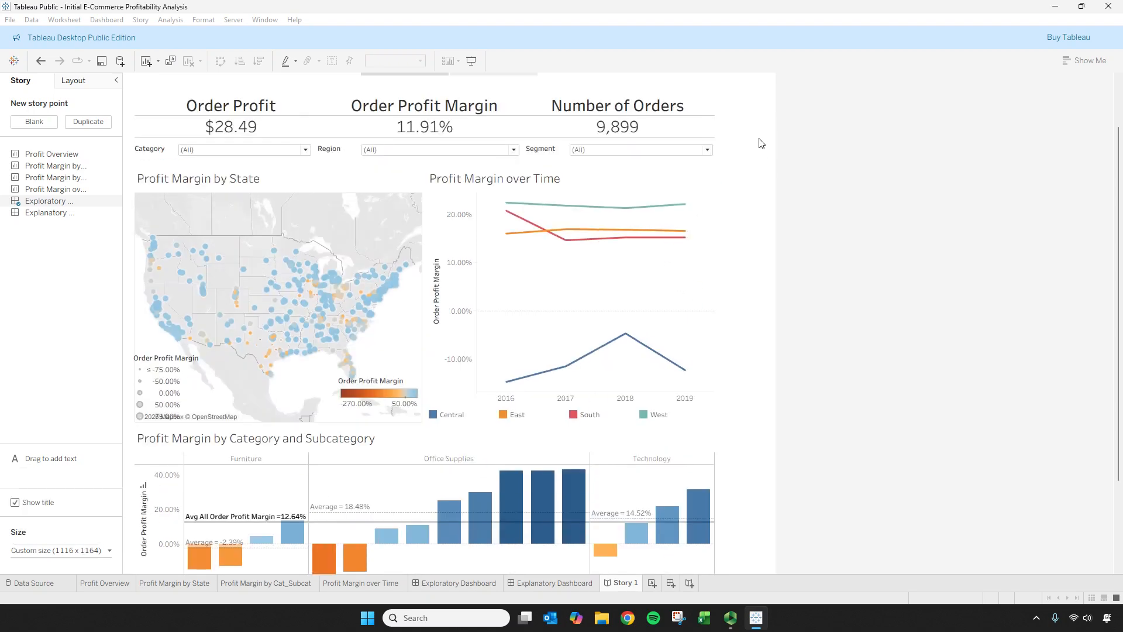
pyautogui.scroll(-3, 752, 199)
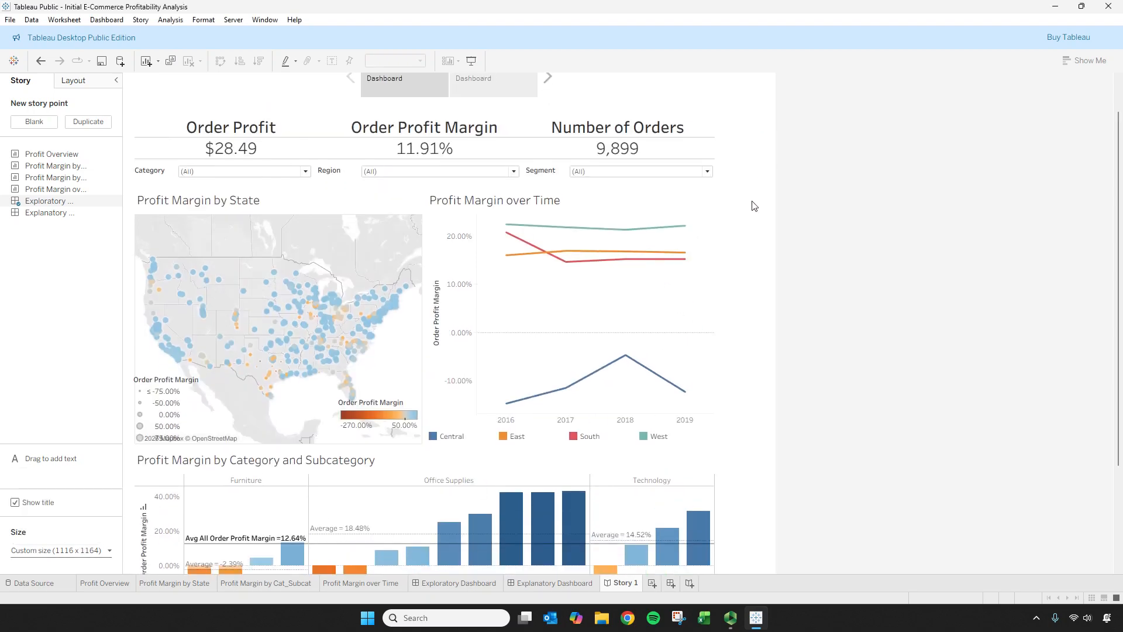
pyautogui.scroll(-2, 756, 206)
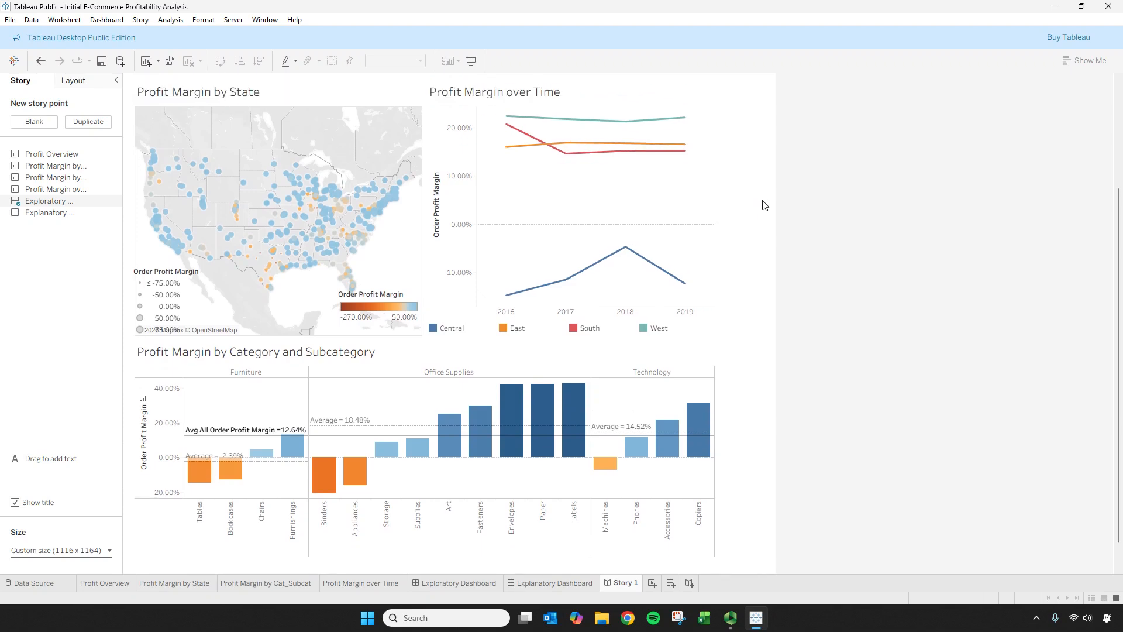
pyautogui.scroll(5, 764, 204)
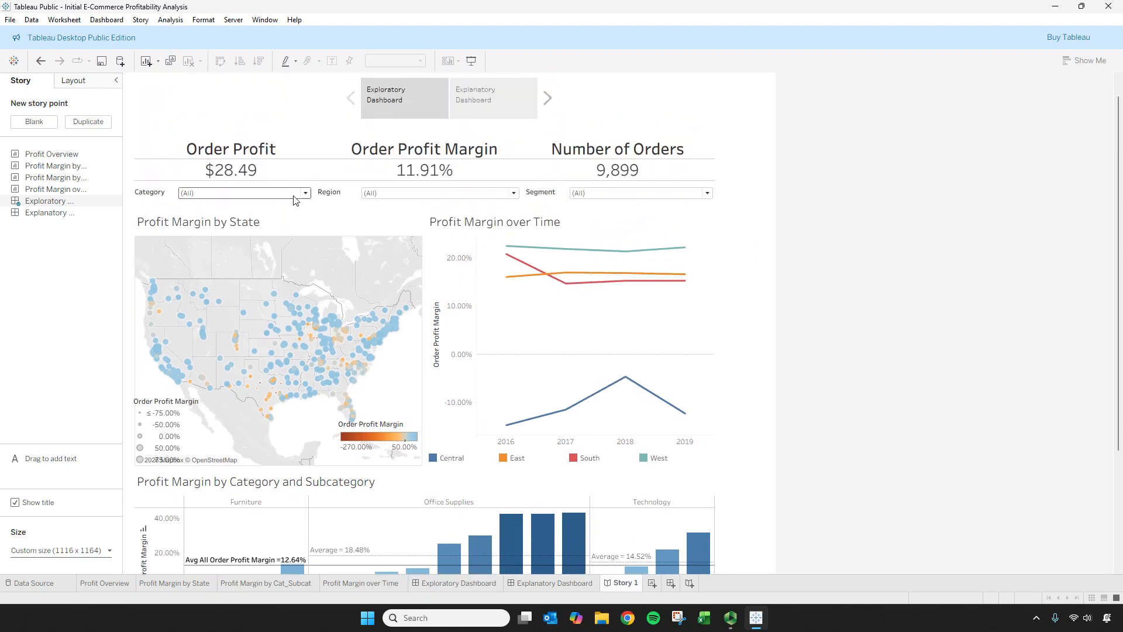
# Step: Test the Category filter in the story by excluding Furniture and including it again
pyautogui.click(302, 194)
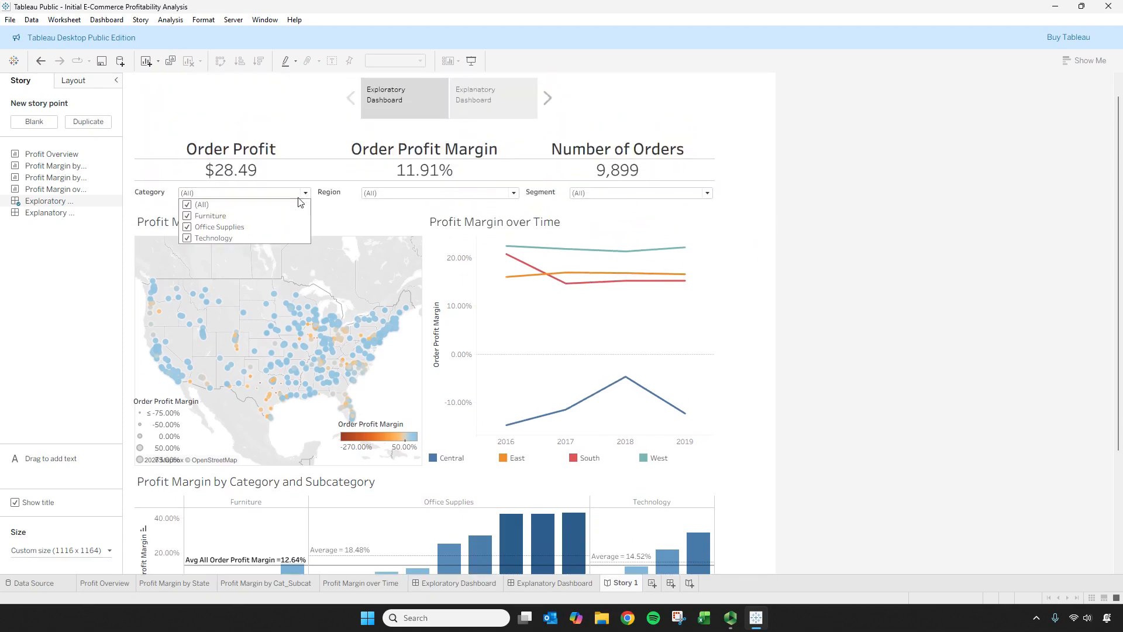
pyautogui.click(188, 217)
pyautogui.click(189, 218)
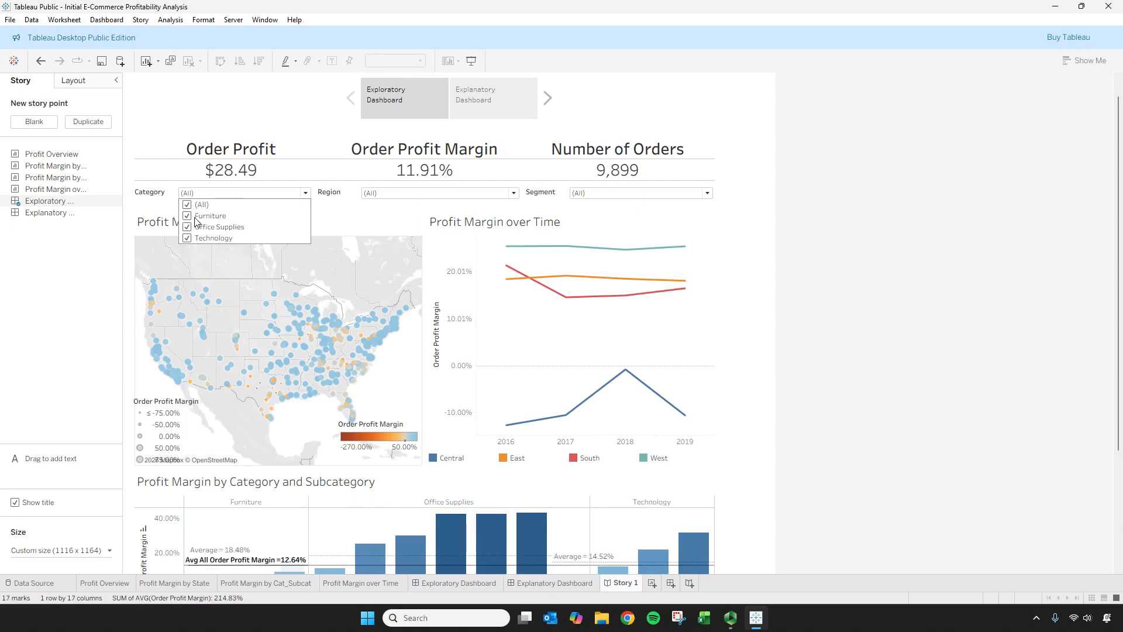
pyautogui.click(696, 126)
# Step: Save the workbook and rename Story 1 as Profit Margin Story
pyautogui.click(10, 19)
pyautogui.click(64, 98)
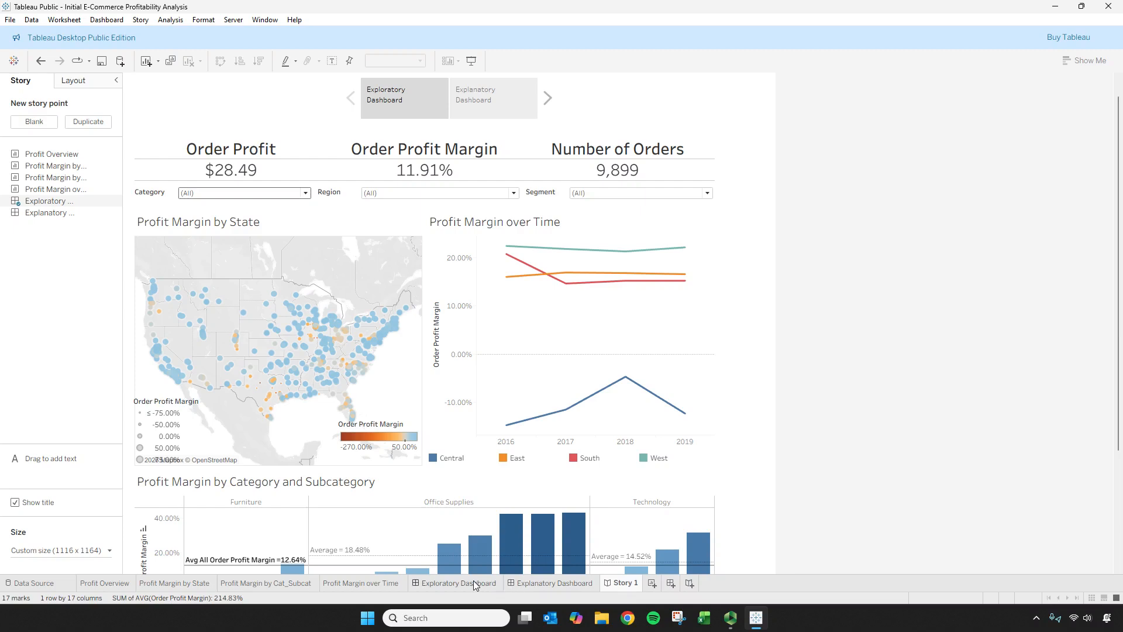
pyautogui.rightClick(623, 585)
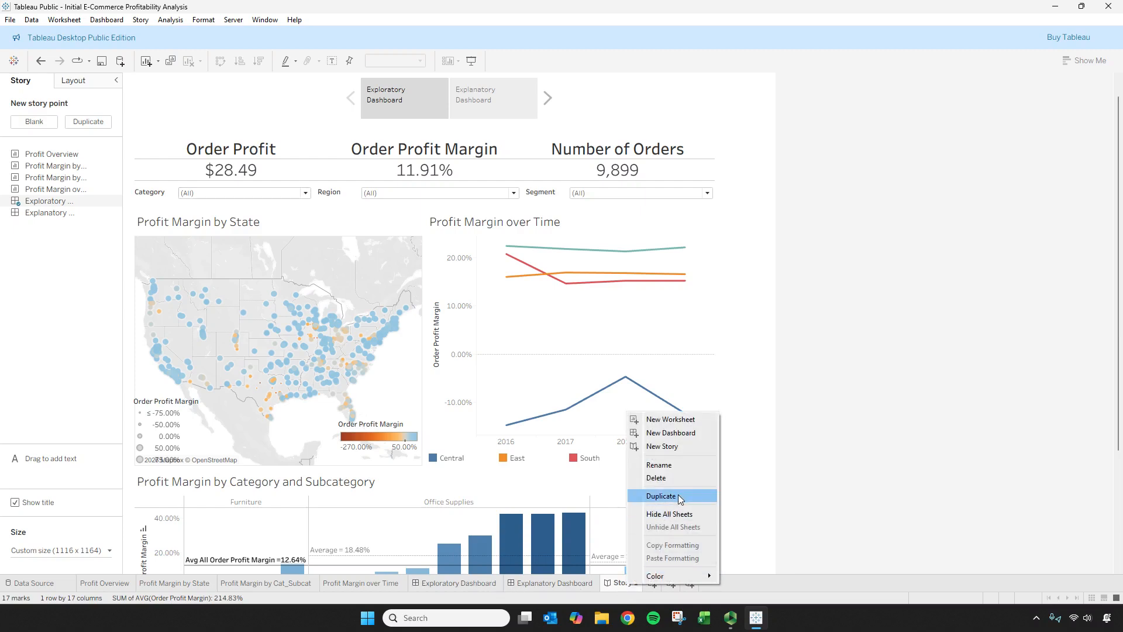
pyautogui.click(676, 465)
pyautogui.write('Profit Margin')
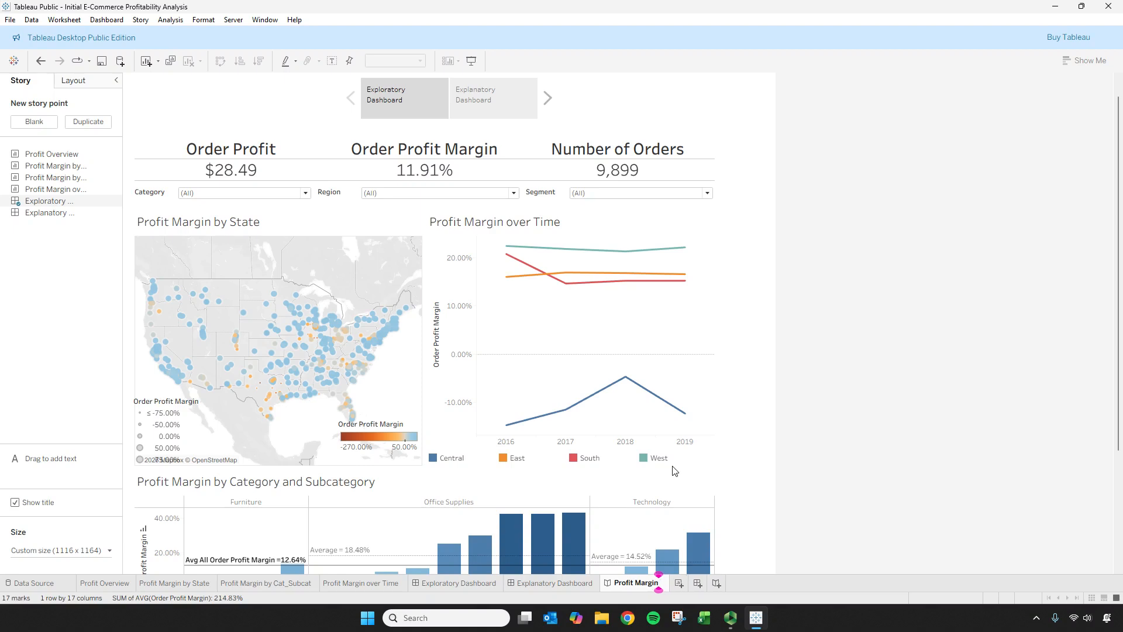
pyautogui.write(' Story')
pyautogui.press('Return')
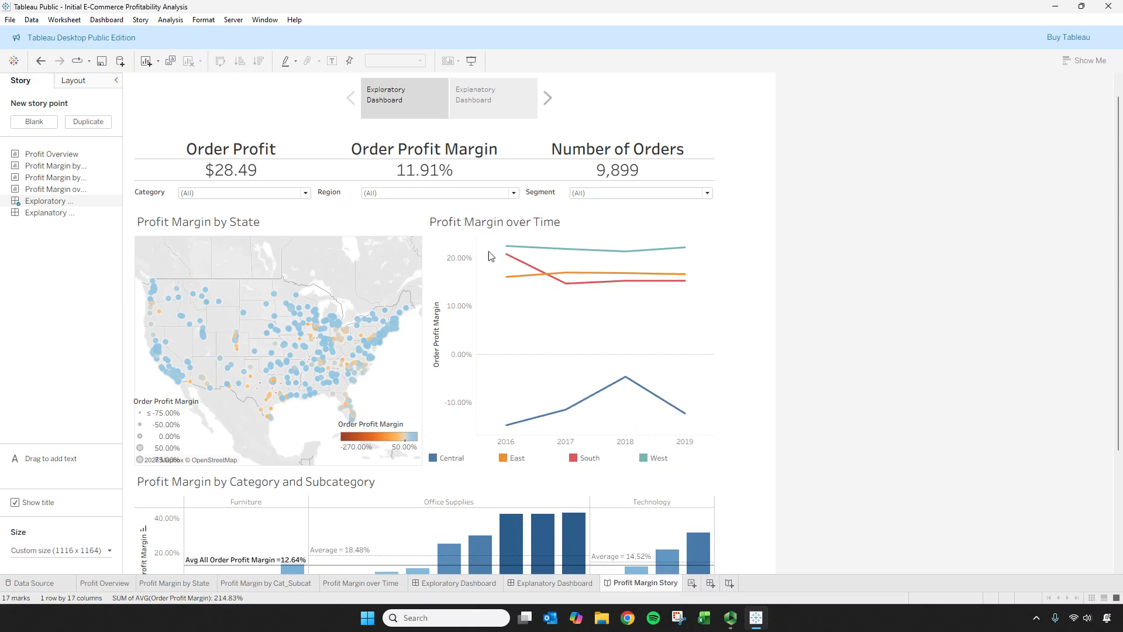
# Step: Review the Exploratory Dashboard's map, trend lines and the reference lines of its category and subcategory chart
pyautogui.click(533, 582)
pyautogui.click(468, 583)
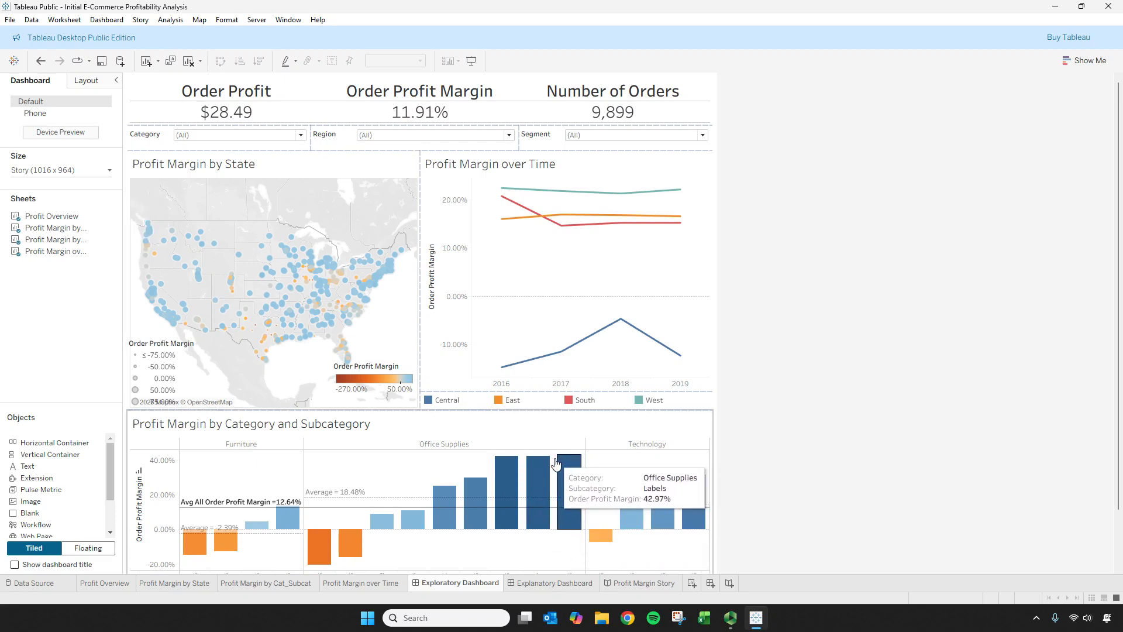
pyautogui.scroll(-2, 560, 524)
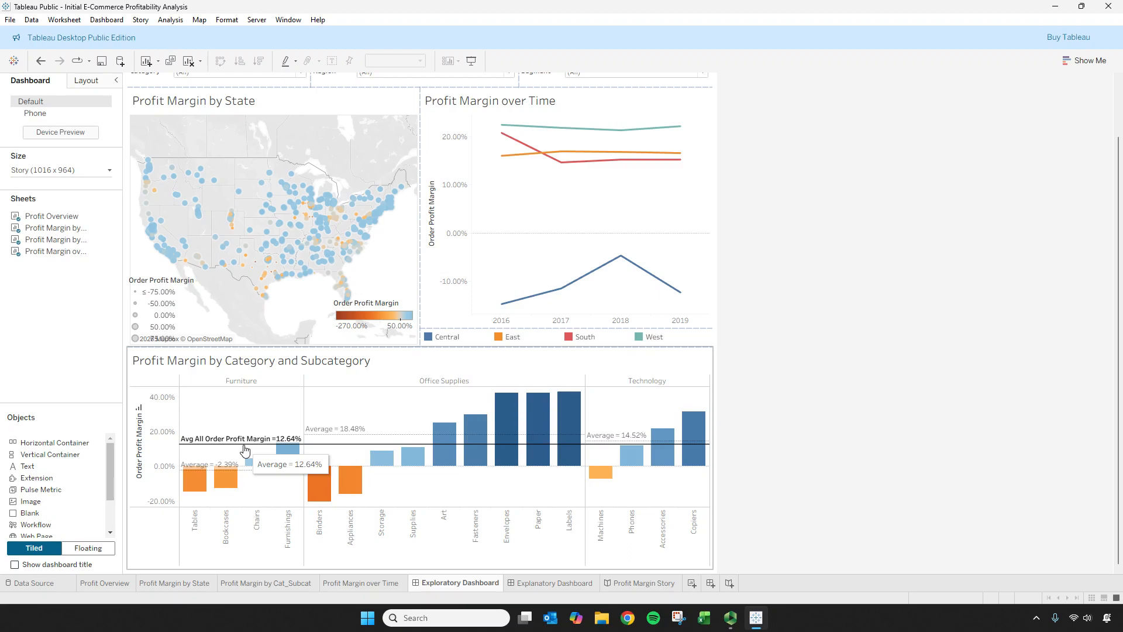
pyautogui.scroll(2, 294, 214)
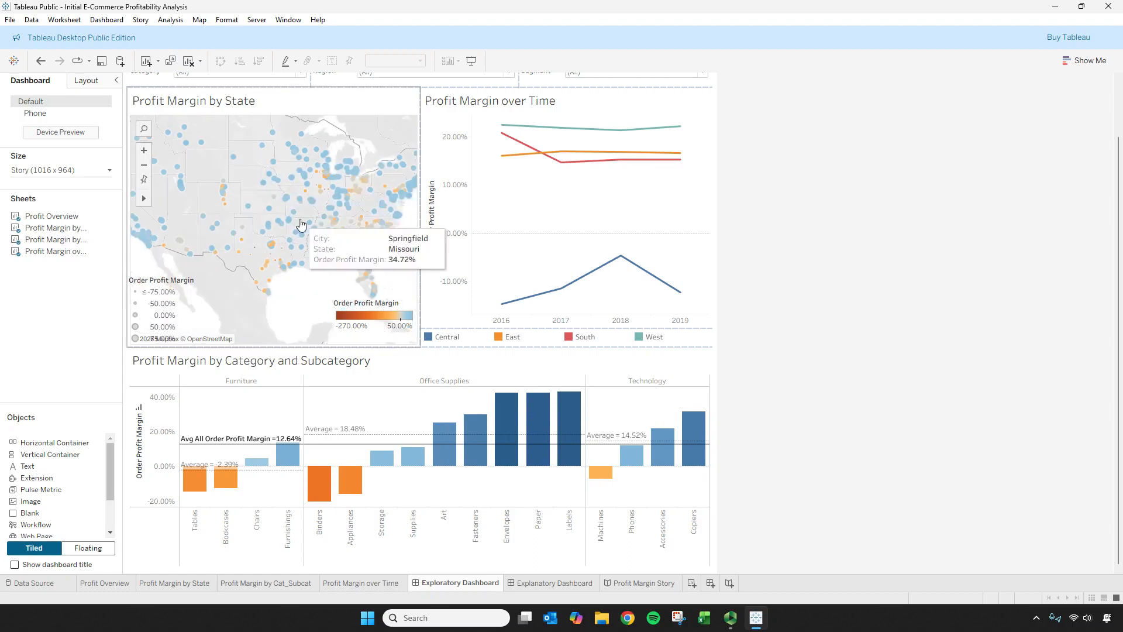
pyautogui.scroll(-2, 295, 213)
pyautogui.scroll(1, 840, 222)
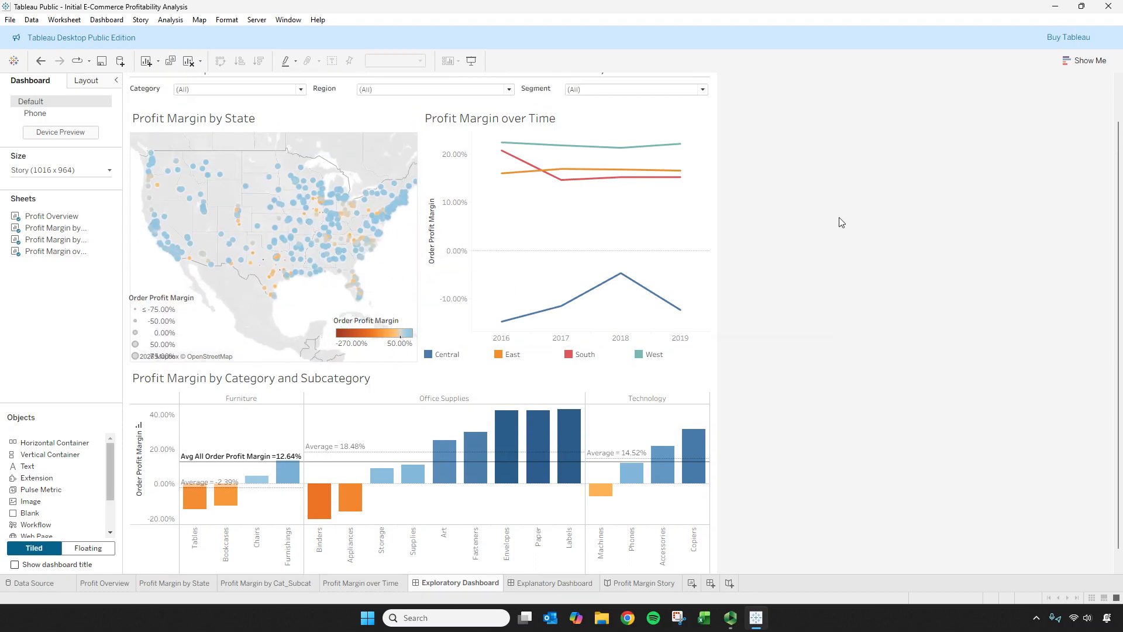
pyautogui.scroll(1, 841, 222)
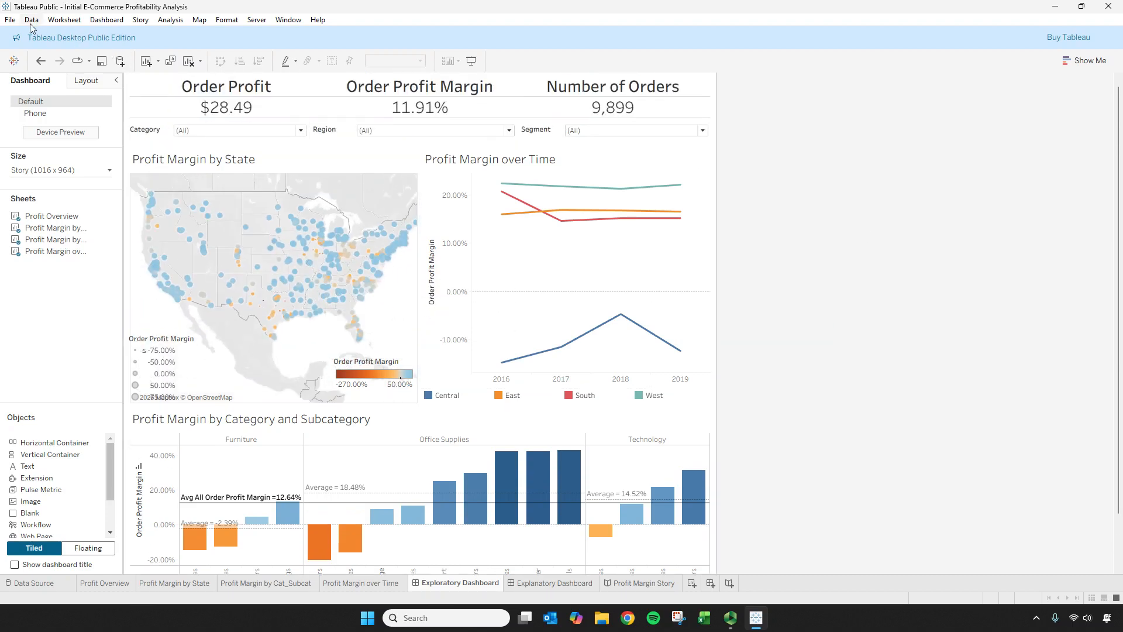
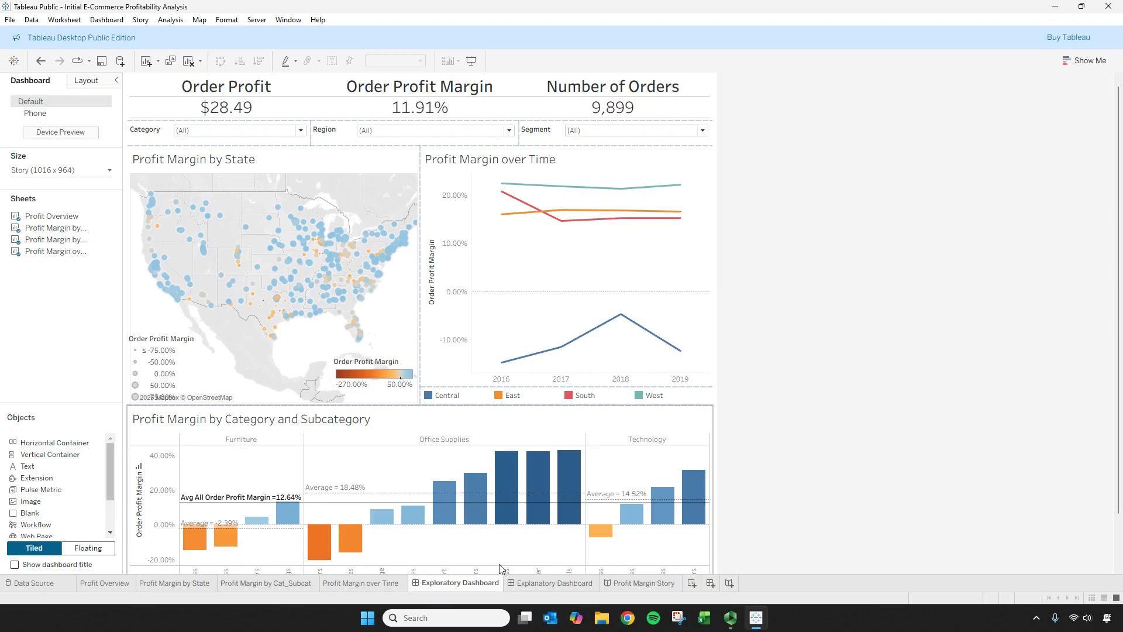
# Step: Show the Exploratory Dashboard's title and change its text to "Note- You need to add company logo and information button to this dashboard"
pyautogui.moveTo(513, 587)
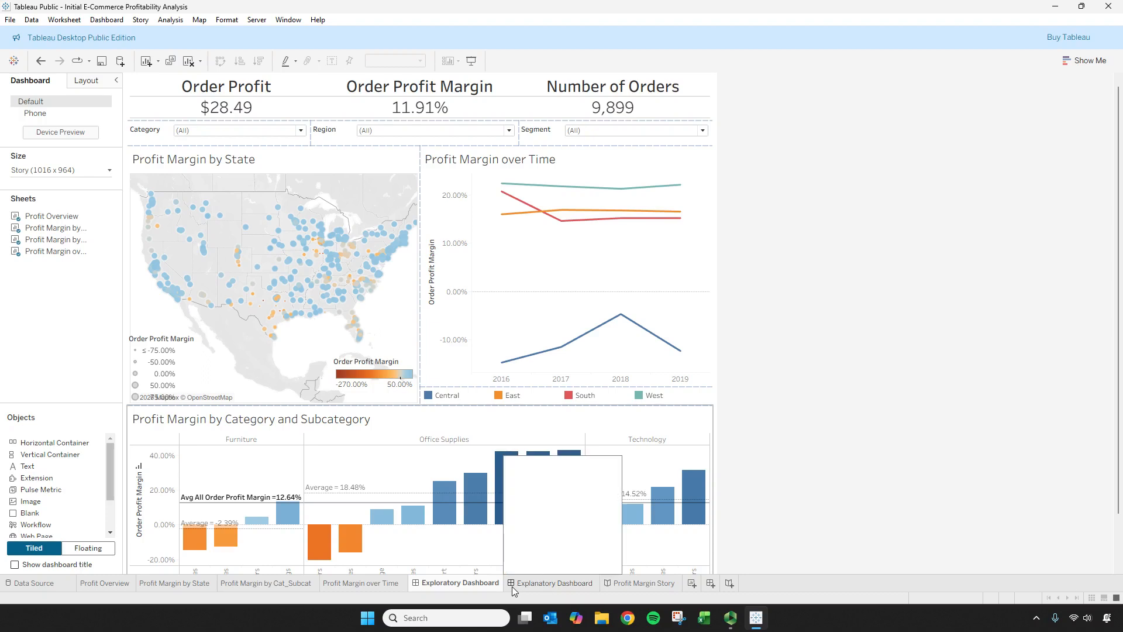
pyautogui.click(15, 565)
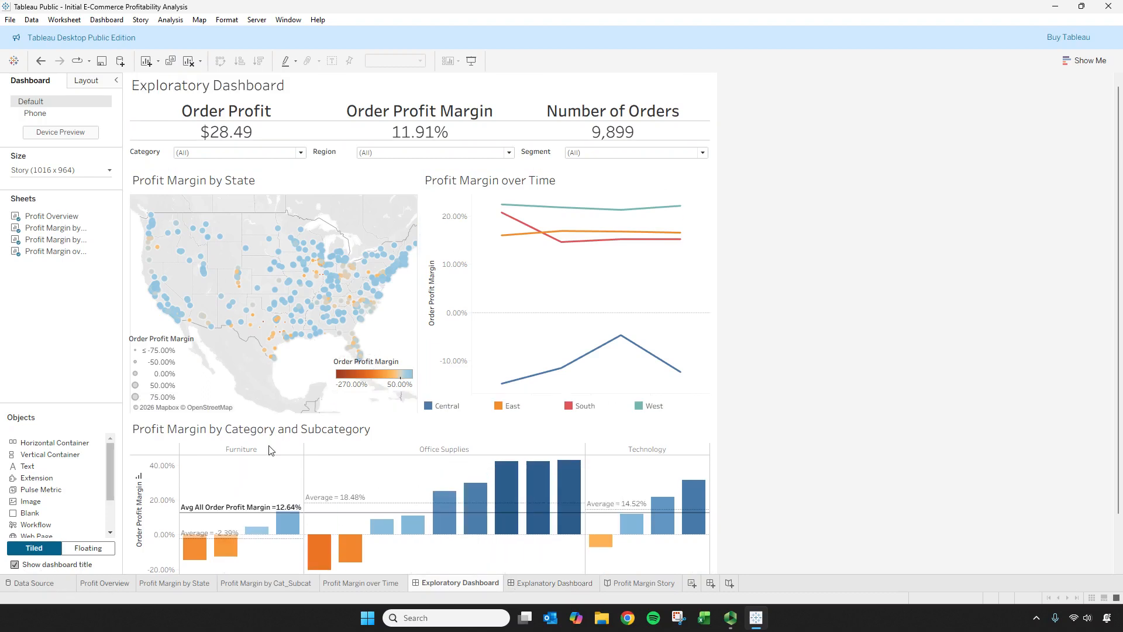
pyautogui.doubleClick(304, 86)
pyautogui.moveTo(513, 247); pyautogui.dragTo(275, 210)
pyautogui.write('Note- ')
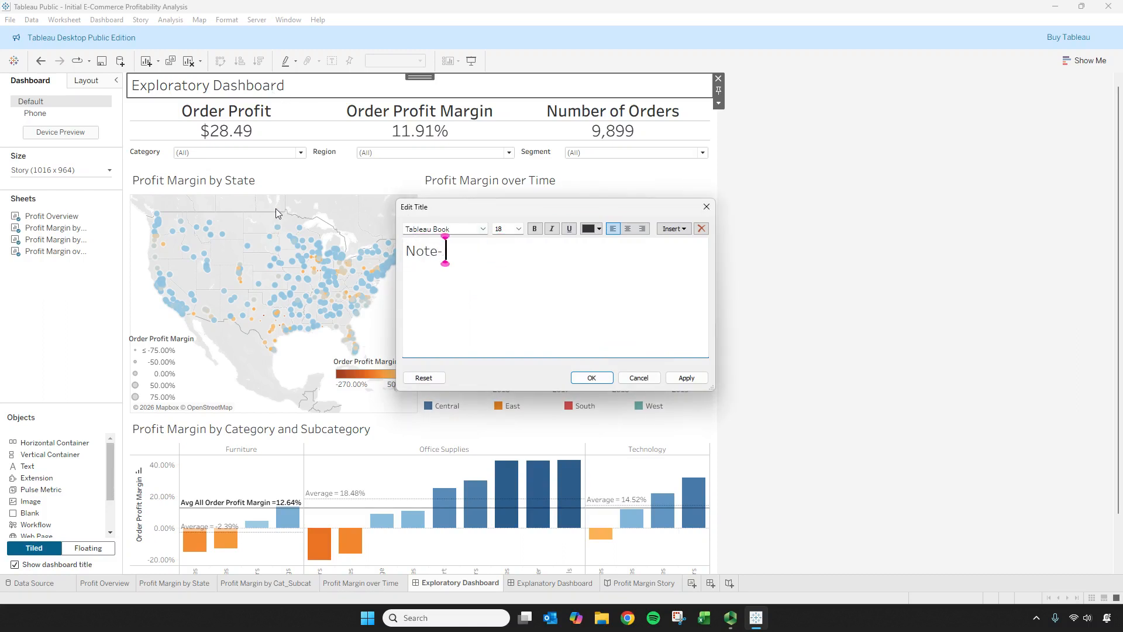
pyautogui.write('You need to add ')
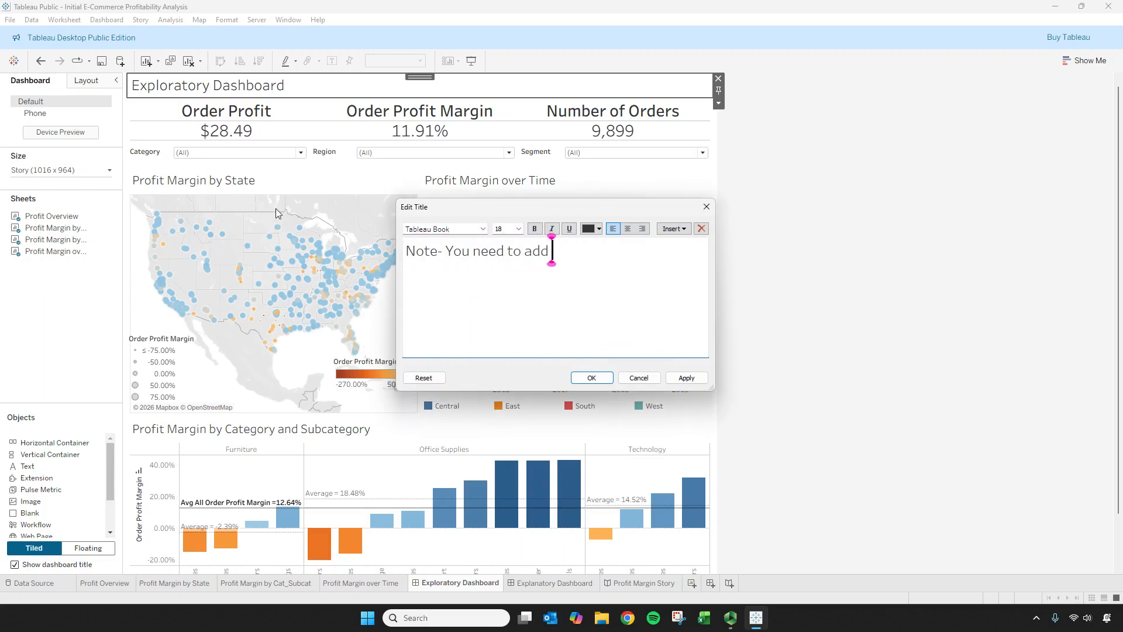
pyautogui.write('company lo')
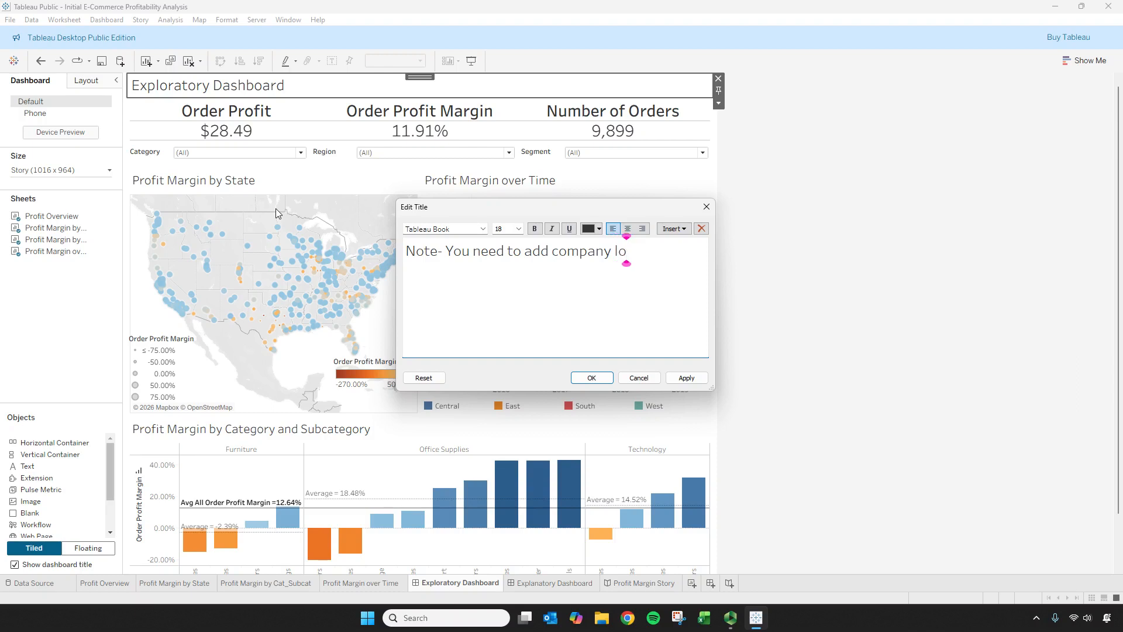
pyautogui.write('go and info')
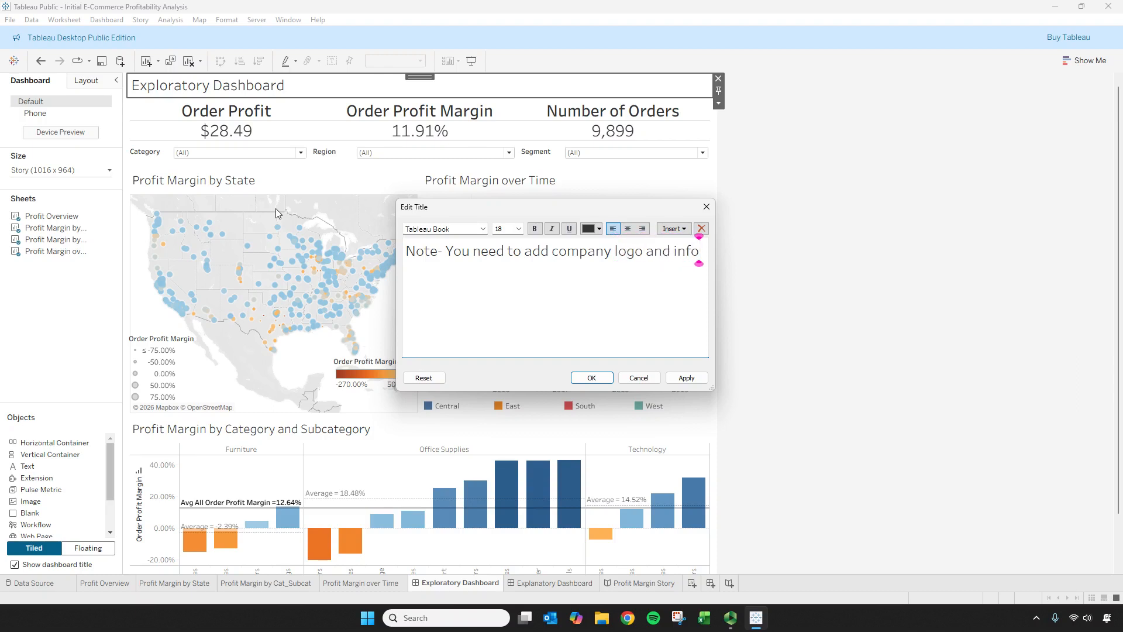
pyautogui.write('rmation button')
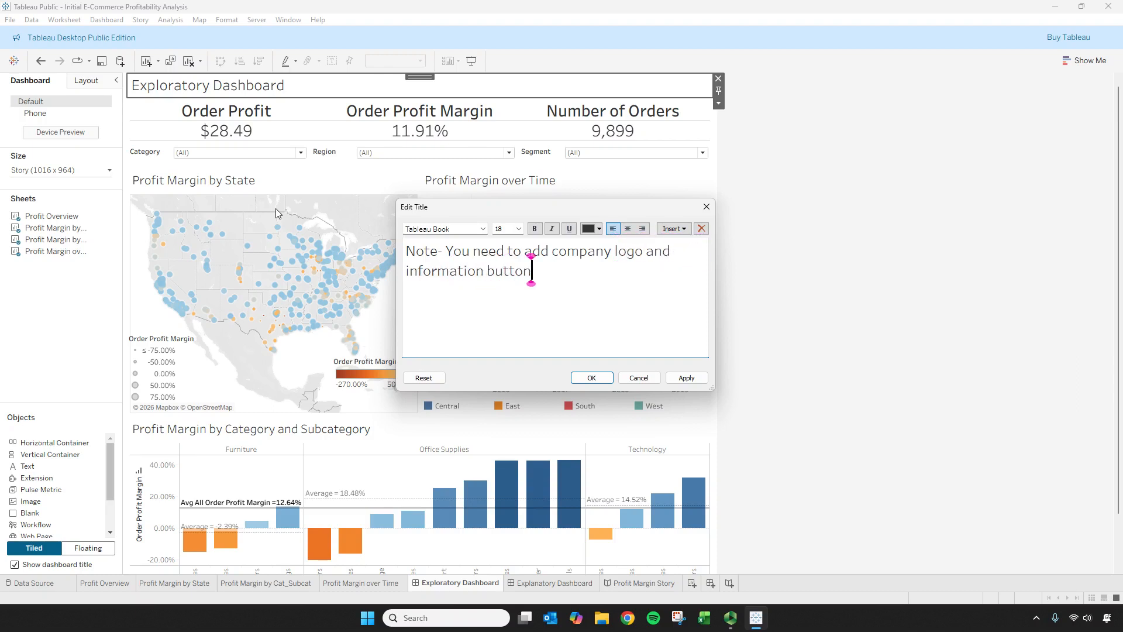
pyautogui.write(' to this dashboard')
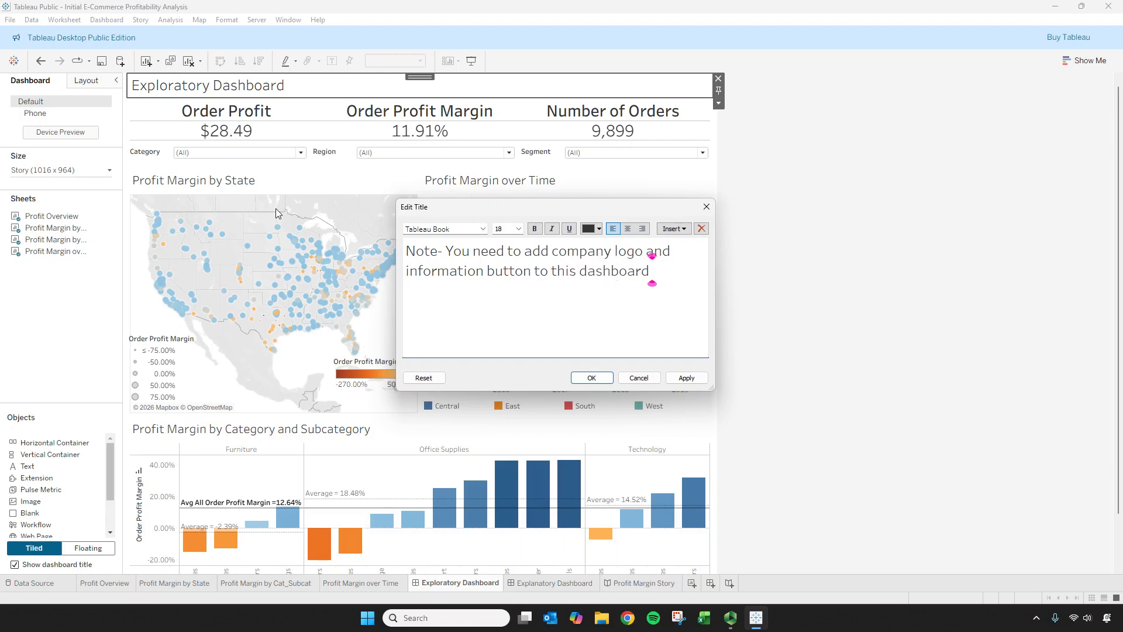
pyautogui.click(684, 377)
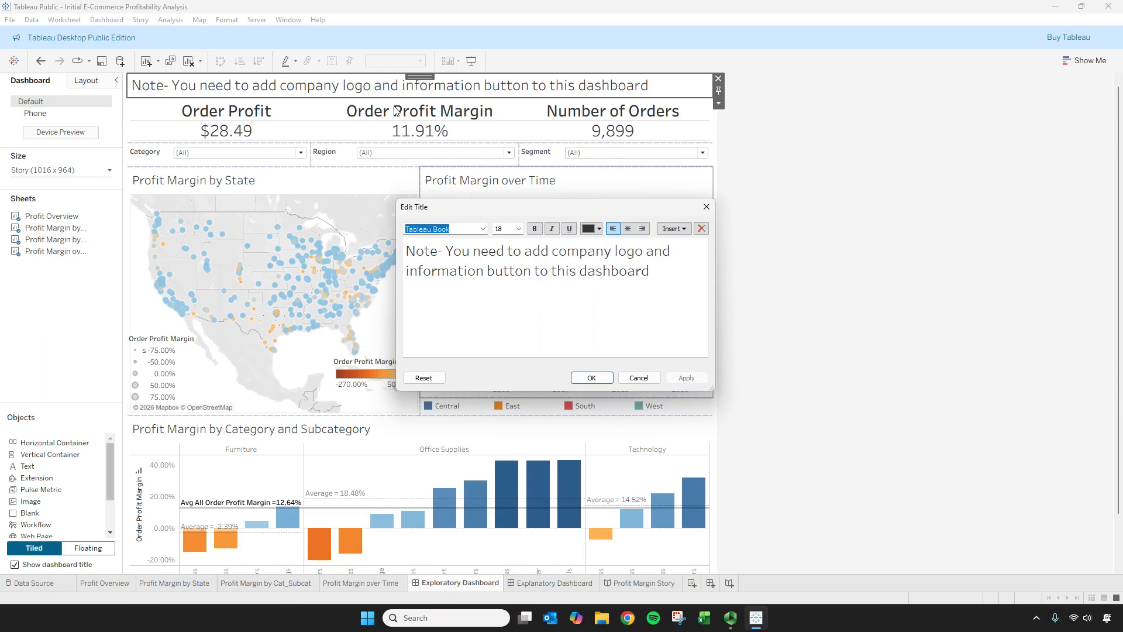
pyautogui.click(591, 377)
# Step: Place the Profit Margin by Category and Subcategory sheet on the Explanatory Dashboard and show the dashboard title
pyautogui.click(555, 583)
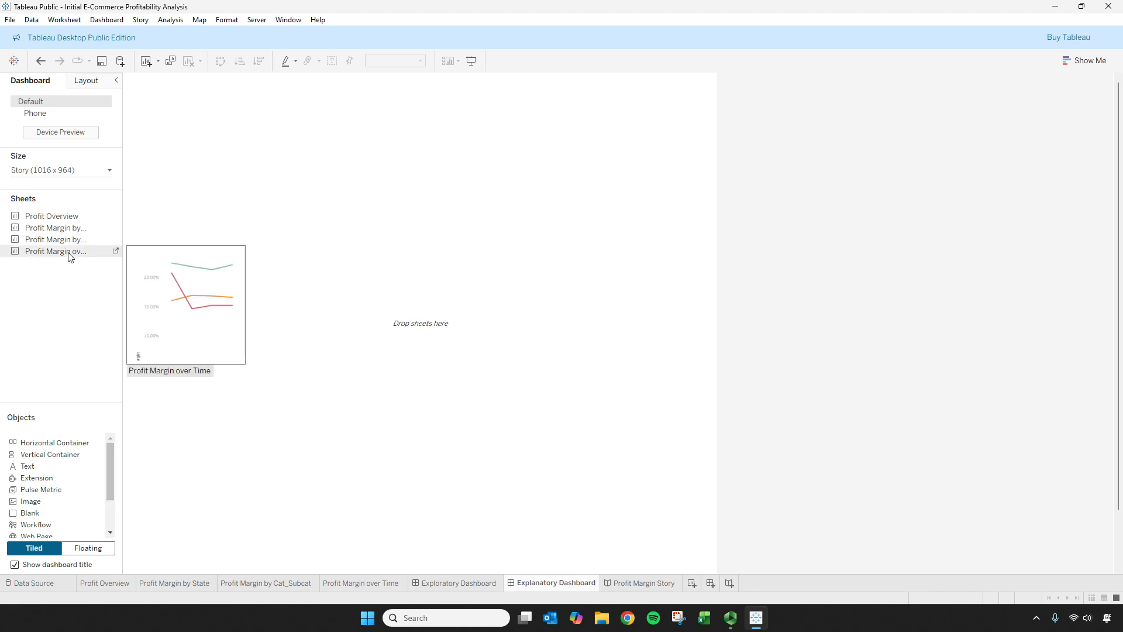
pyautogui.moveTo(72, 244); pyautogui.dragTo(299, 351)
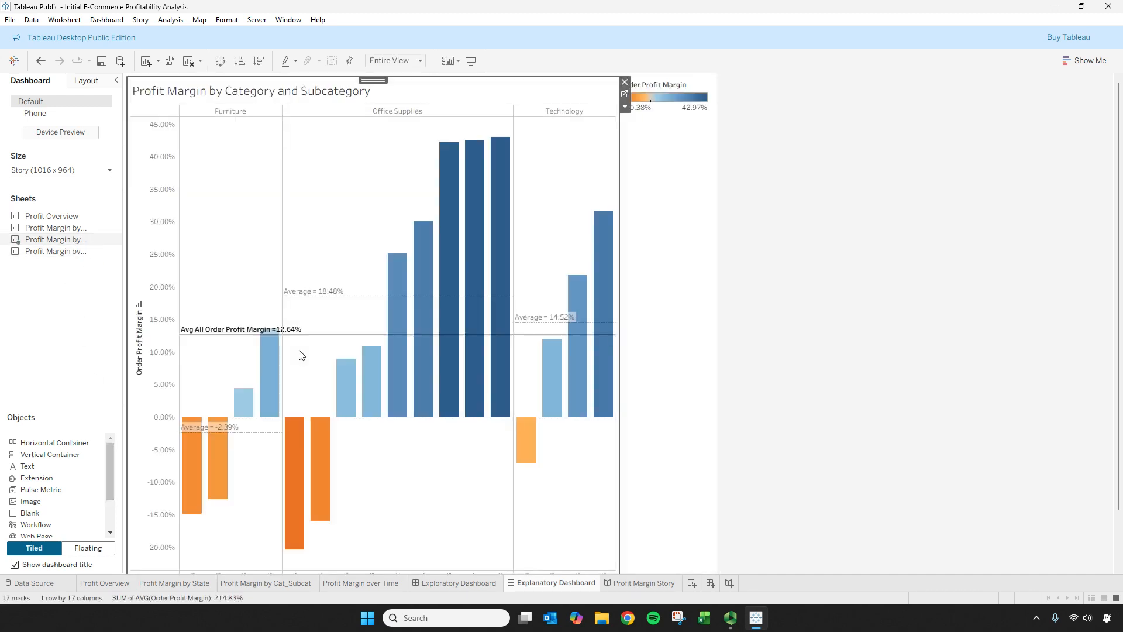
pyautogui.click(15, 565)
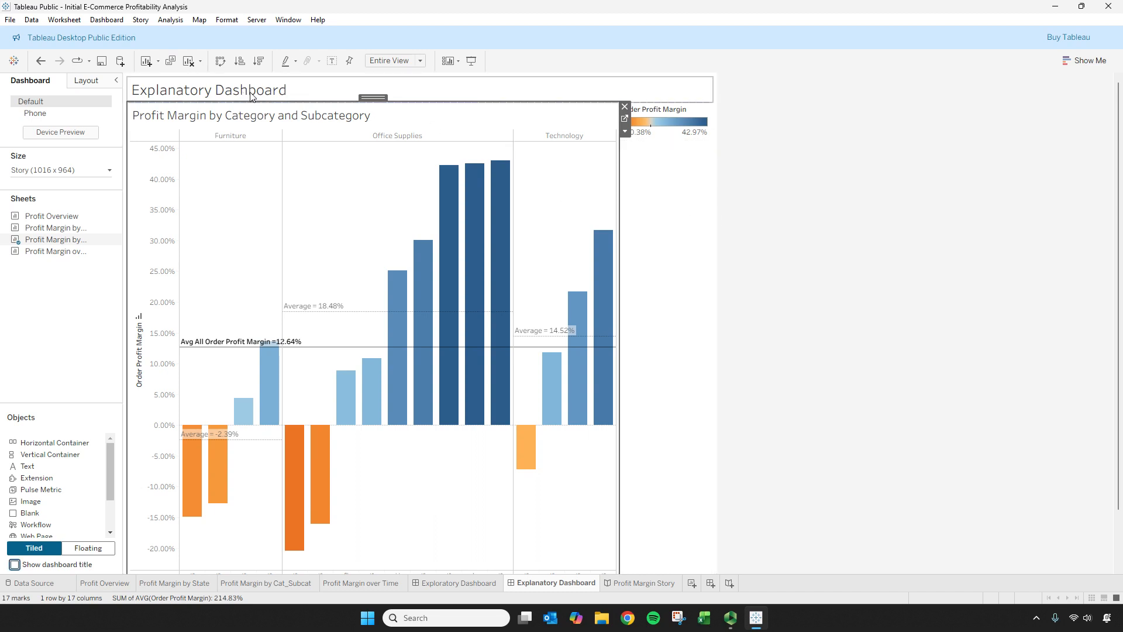
# Step: Change the Explanatory Dashboard's title to "Deeper analysis is needed for furniture orders which lag in all subcategories relative to the average"
pyautogui.doubleClick(250, 92)
pyautogui.hotkey('ctrl', 'a')
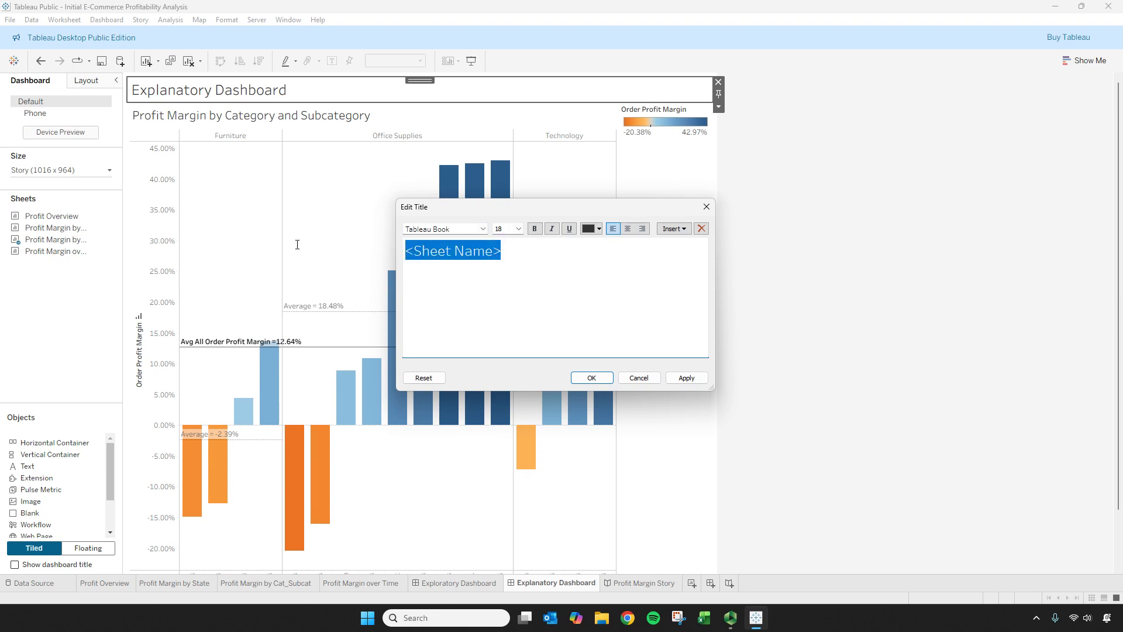
pyautogui.write('Deeper')
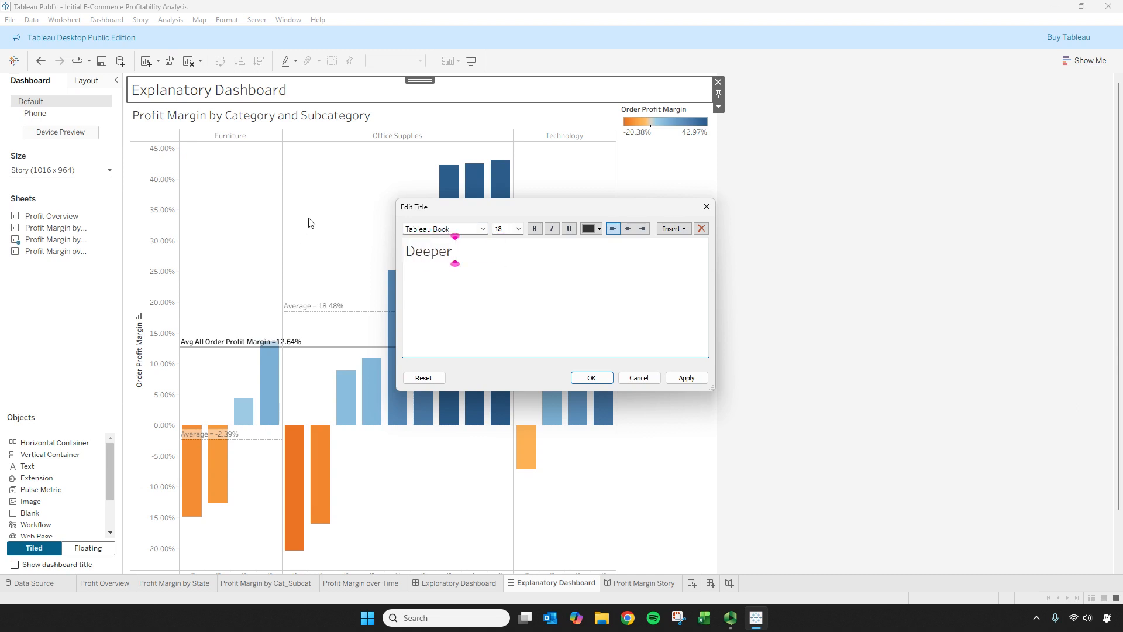
pyautogui.write(' analysis is needed')
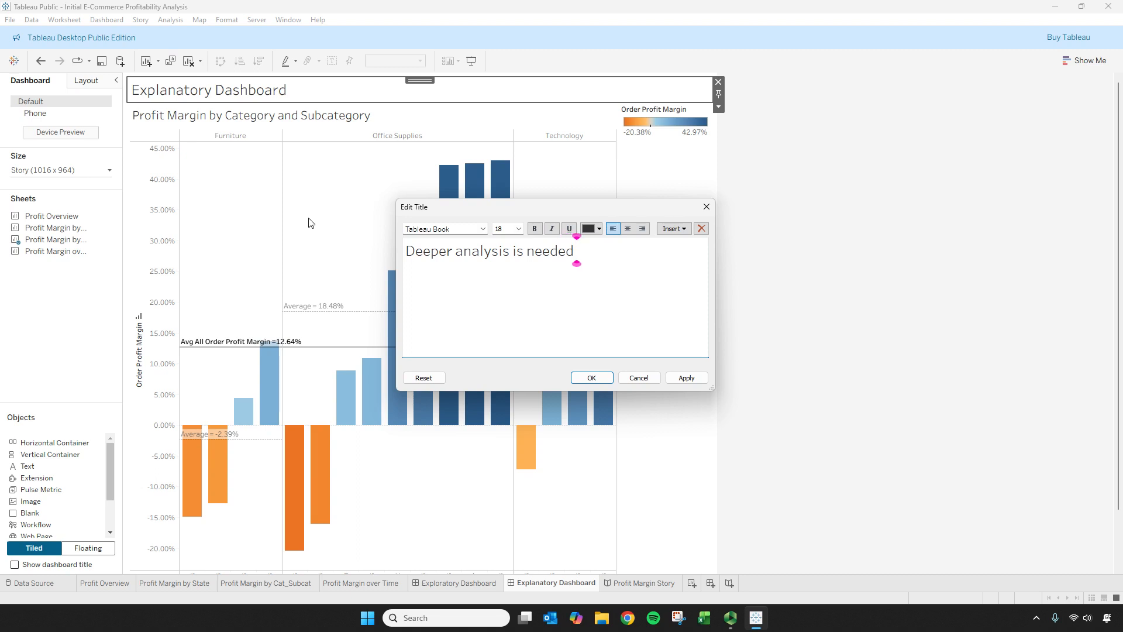
pyautogui.write(' for furniture ')
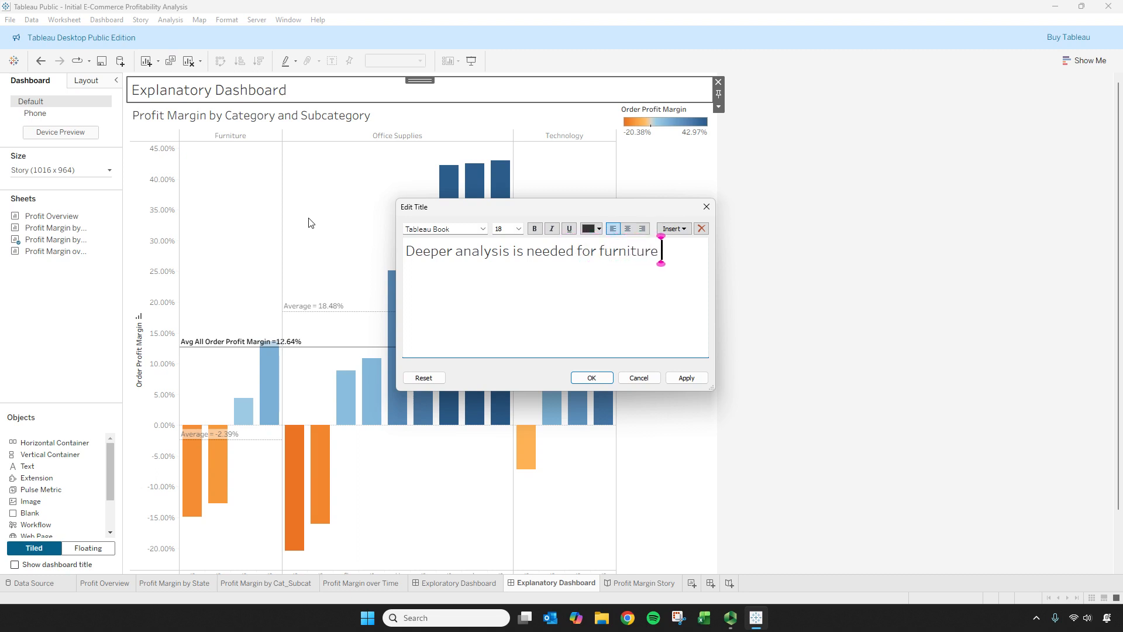
pyautogui.write('orders')
pyautogui.write('ch ')
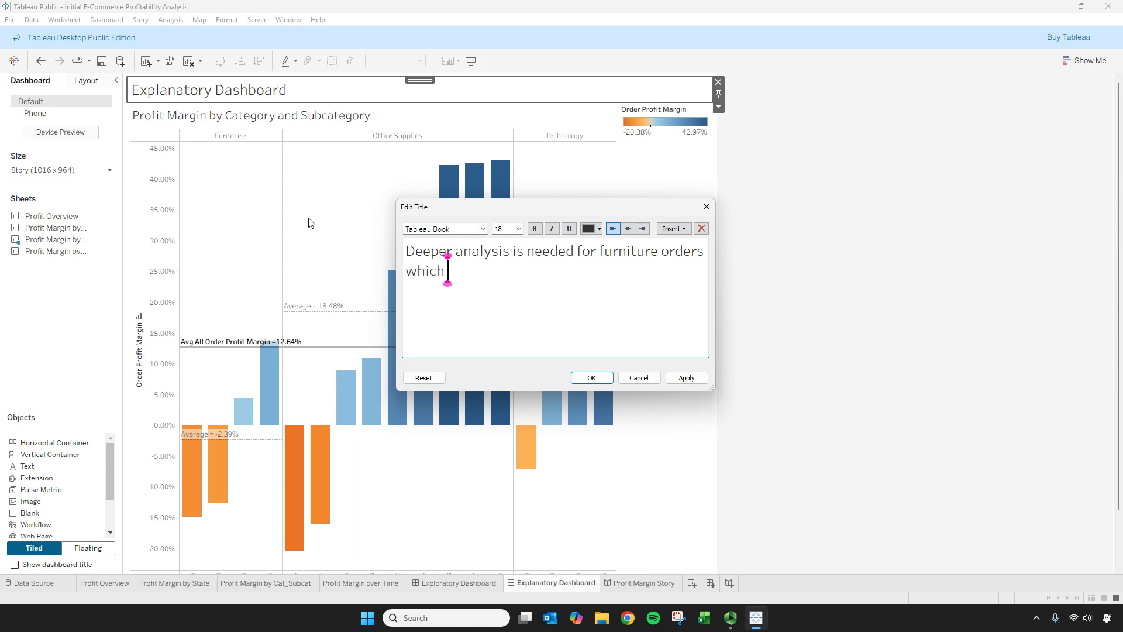
pyautogui.write('lag in all cate')
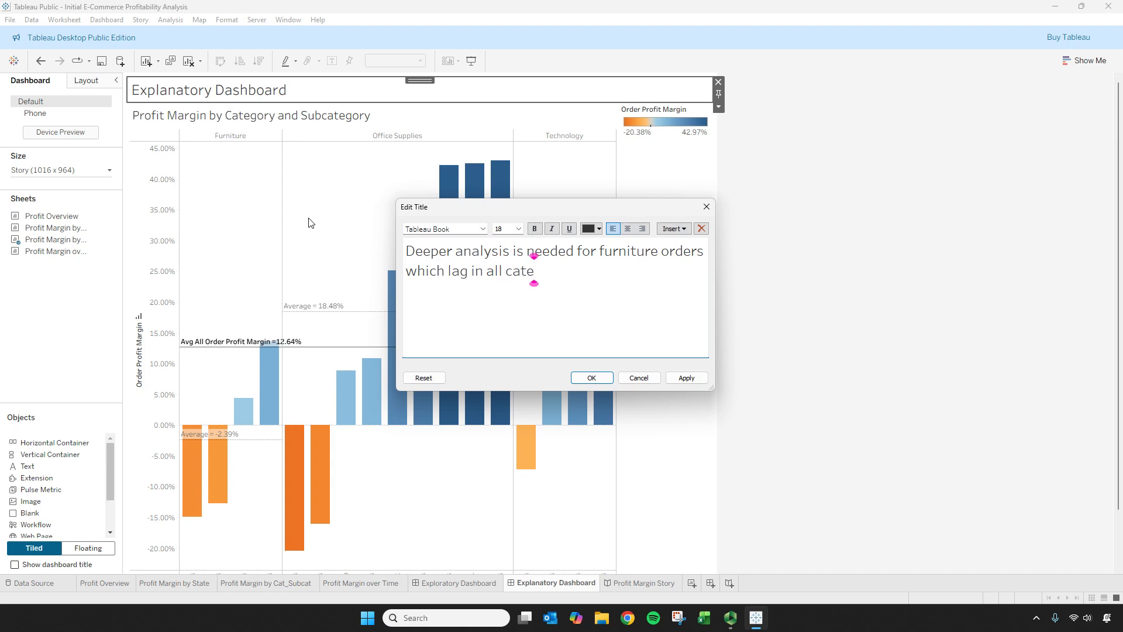
pyautogui.write('gories')
pyautogui.press('BackSpace')
pyautogui.press('BackSpace')
pyautogui.press('BackSpace')
pyautogui.press('BackSpace')
pyautogui.press('BackSpace')
pyautogui.press('BackSpace')
pyautogui.press('BackSpace')
pyautogui.press('BackSpace')
pyautogui.press('BackSpace')
pyautogui.press('BackSpace')
pyautogui.write('subcategories re')
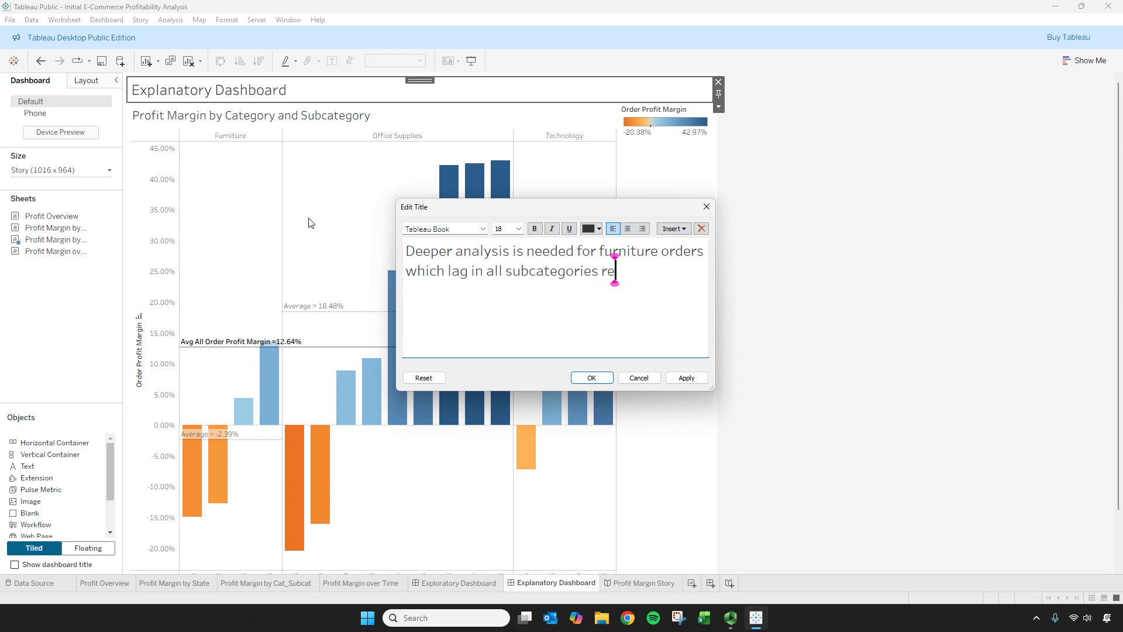
pyautogui.write('lative to the average')
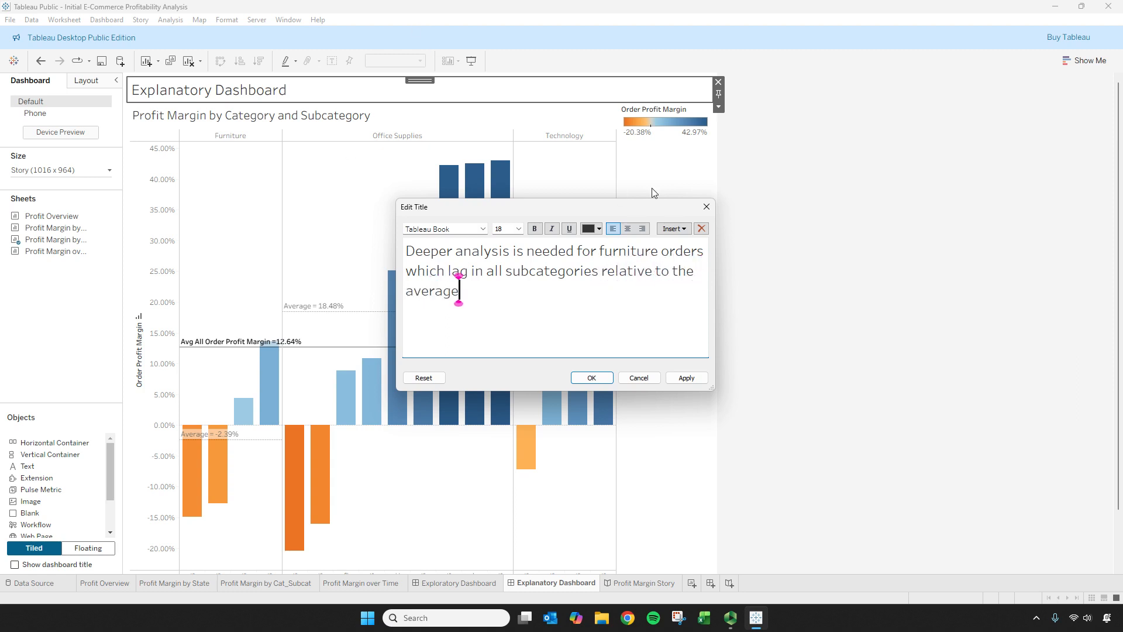
pyautogui.click(685, 378)
pyautogui.click(592, 378)
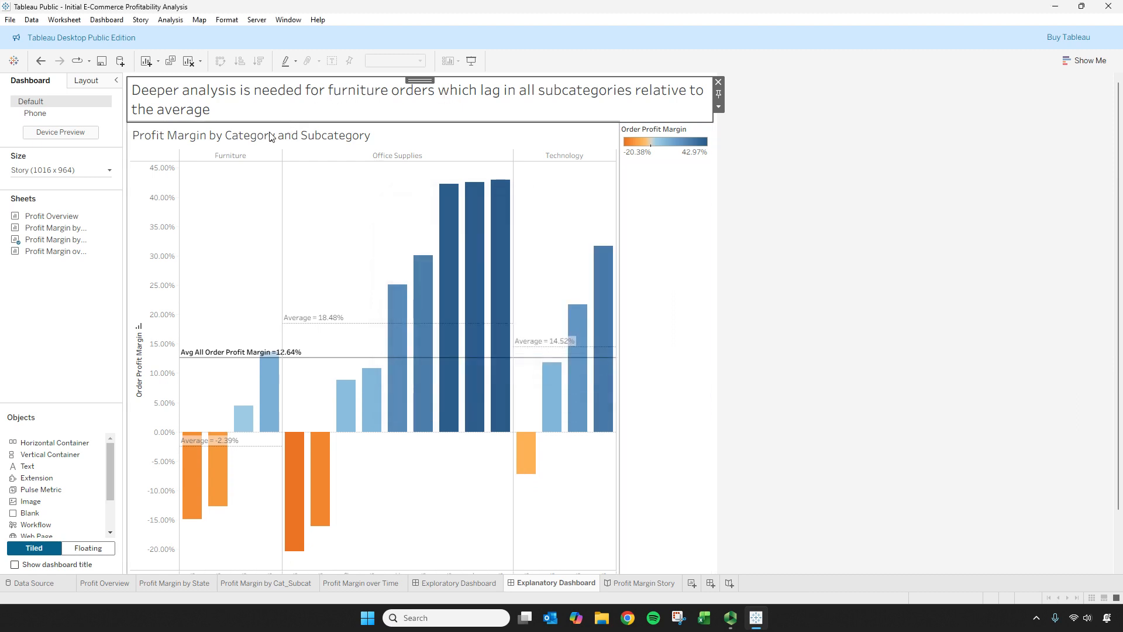
# Step: Remove the Order Profit Margin color legend from the Explanatory Dashboard
pyautogui.click(652, 131)
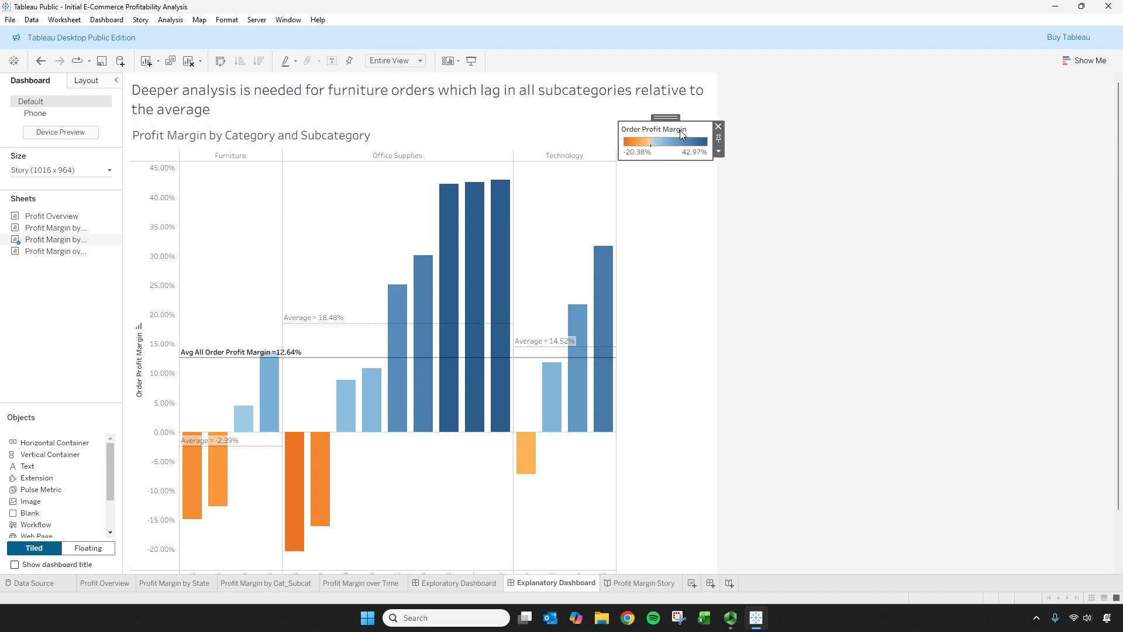
pyautogui.click(718, 126)
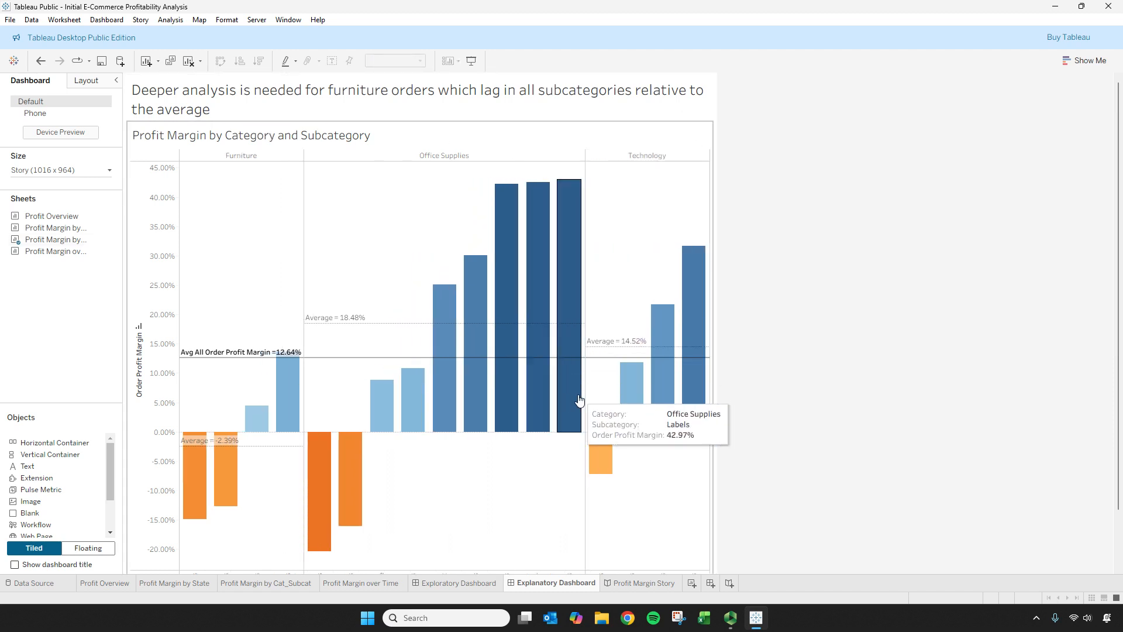
pyautogui.scroll(-2, 570, 328)
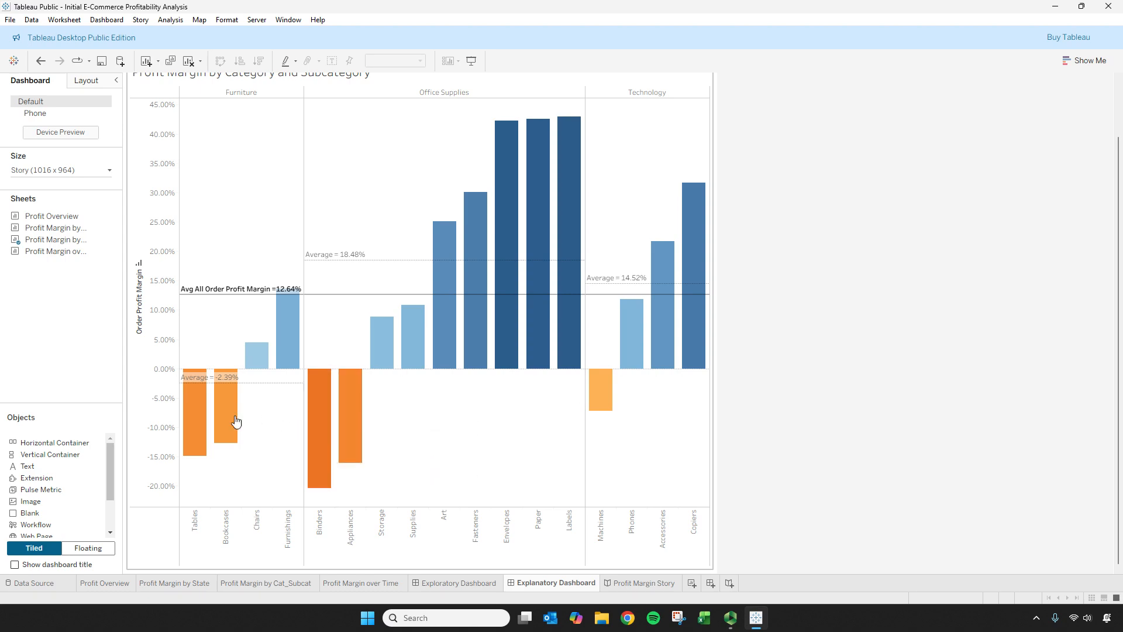
pyautogui.scroll(1, 252, 241)
pyautogui.scroll(3, 252, 241)
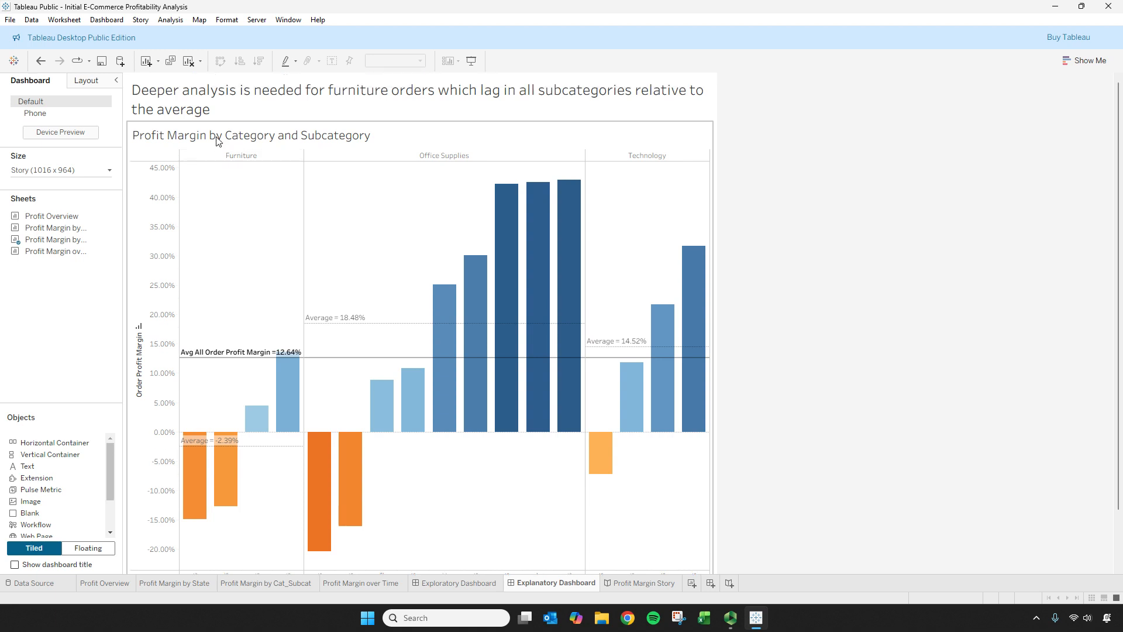
# Step: Clear the Profit Margin by Category and Subcategory title text above the dashboard's bar chart
pyautogui.doubleClick(211, 138)
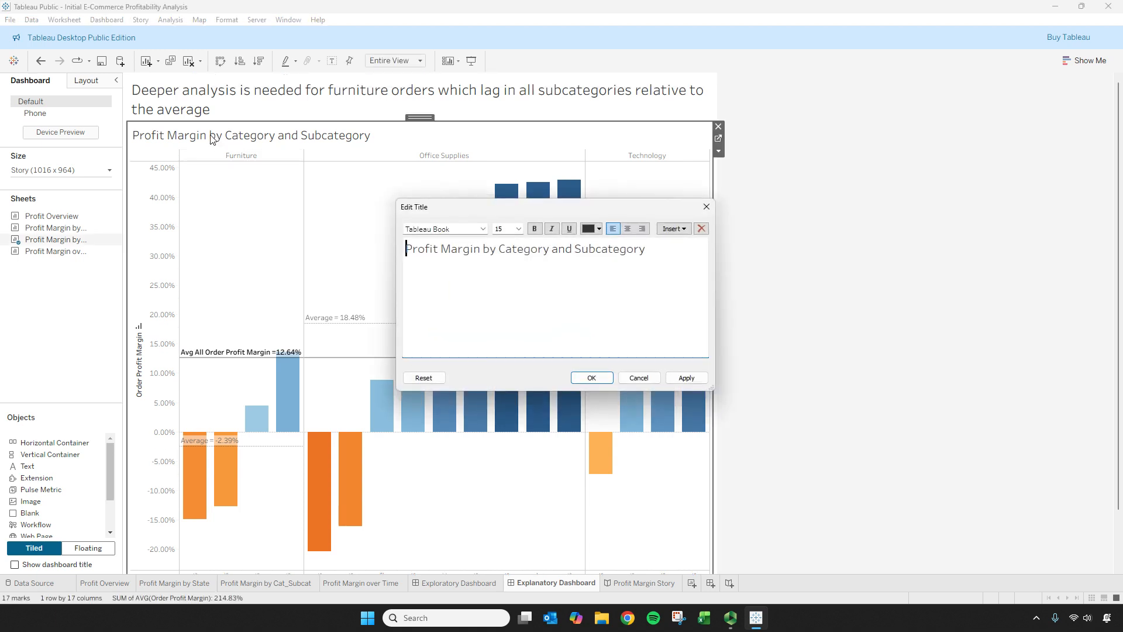
pyautogui.hotkey('ctrl', 'a')
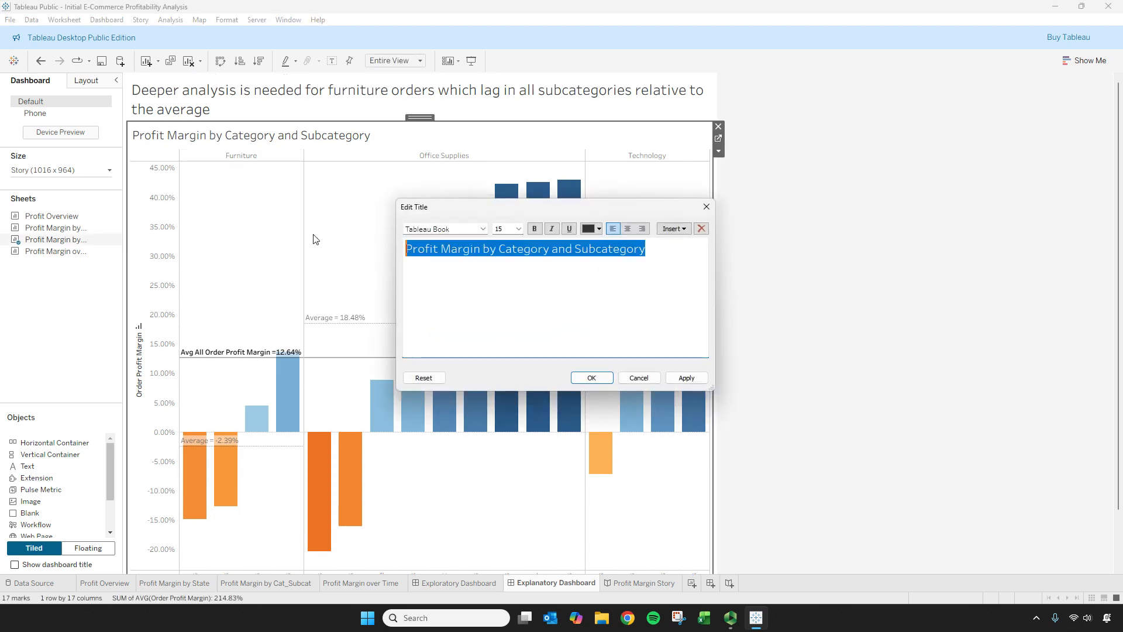
pyautogui.press('BackSpace')
pyautogui.click(597, 378)
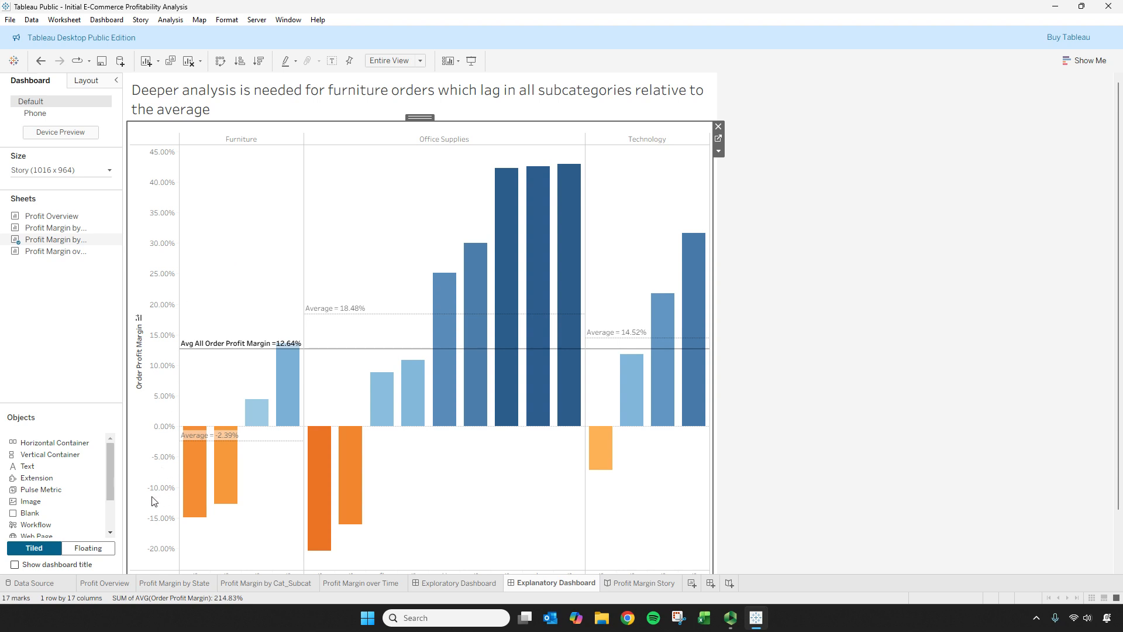
pyautogui.scroll(-3, 112, 472)
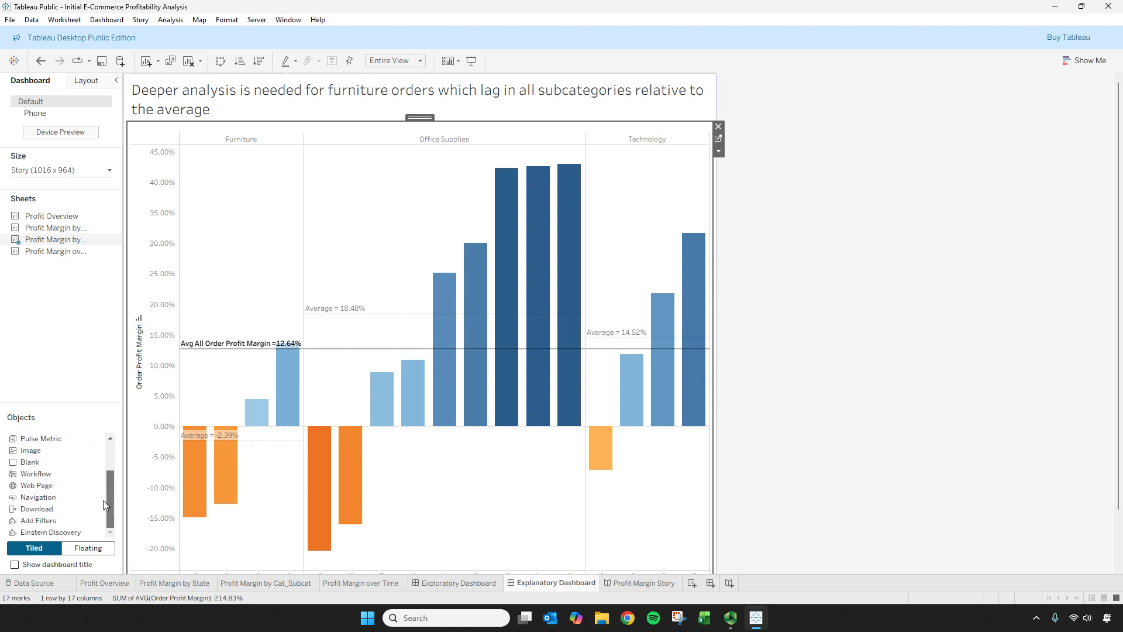
pyautogui.scroll(3, 109, 502)
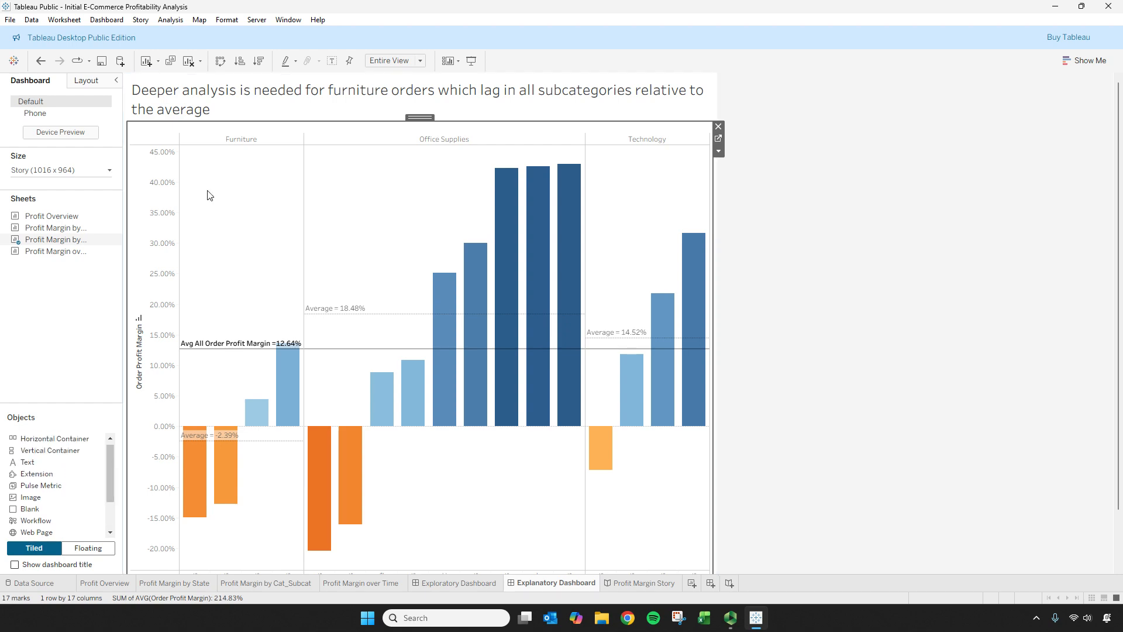
# Step: Format the word "furniture" in the Explanatory Dashboard's title as bold and red
pyautogui.doubleClick(201, 111)
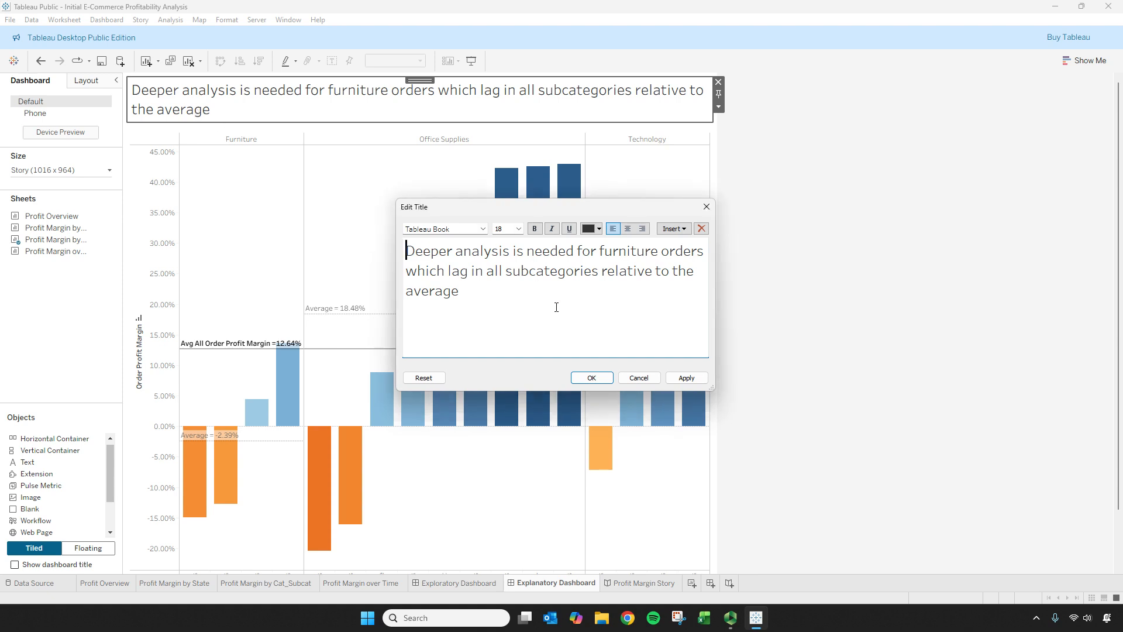
pyautogui.moveTo(603, 251); pyautogui.dragTo(659, 249)
pyautogui.hotkey('ctrl', 'b')
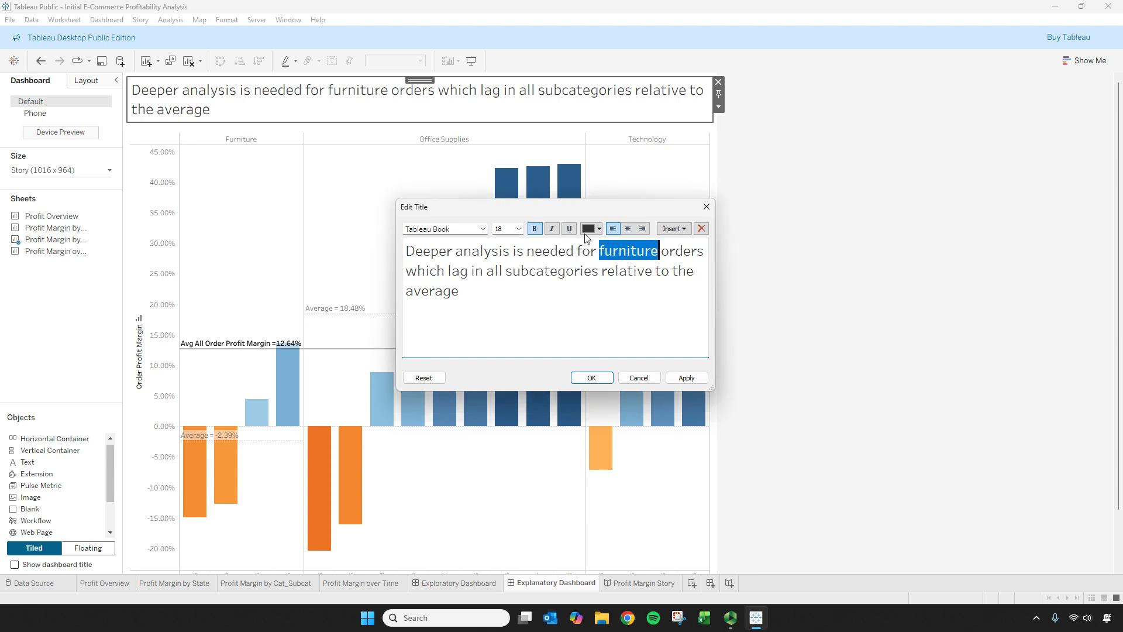
pyautogui.click(599, 228)
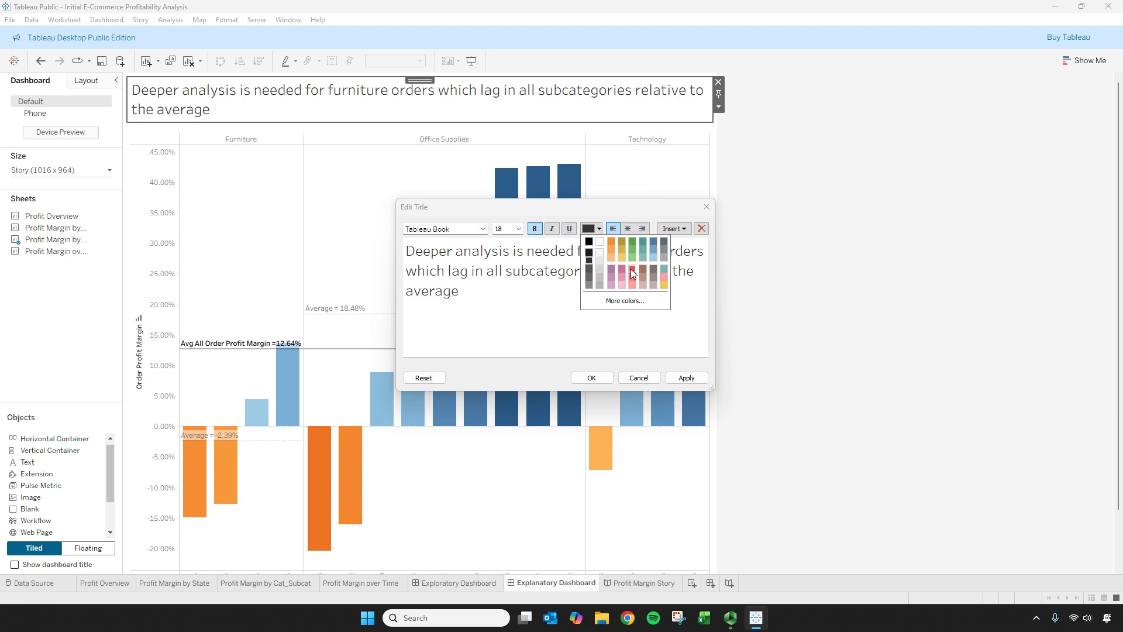
pyautogui.click(622, 302)
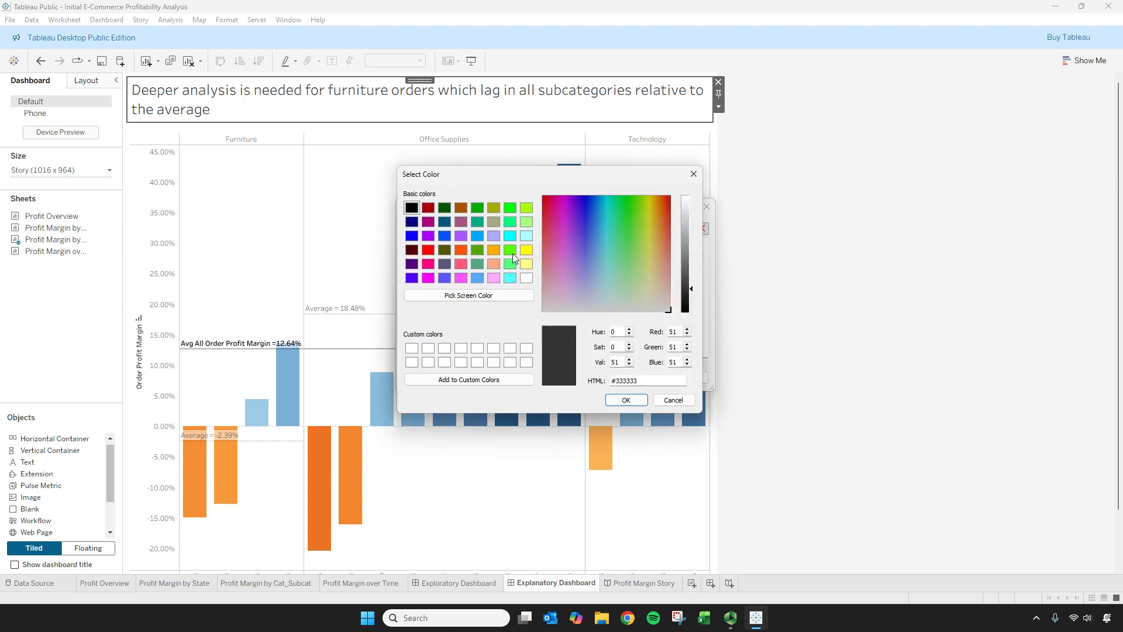
pyautogui.click(428, 249)
pyautogui.click(624, 401)
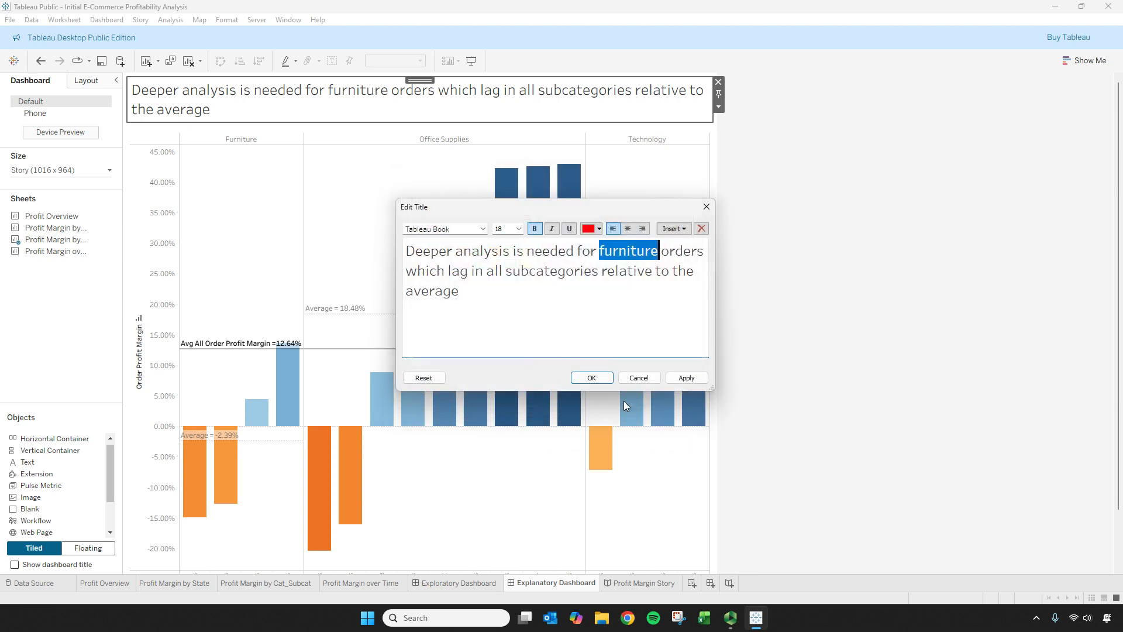
# Step: Capitalize the word as "Furniture" in the dashboard title, keep its bold red formatting, and apply the title
pyautogui.click(606, 250)
pyautogui.press('BackSpace')
pyautogui.write('F')
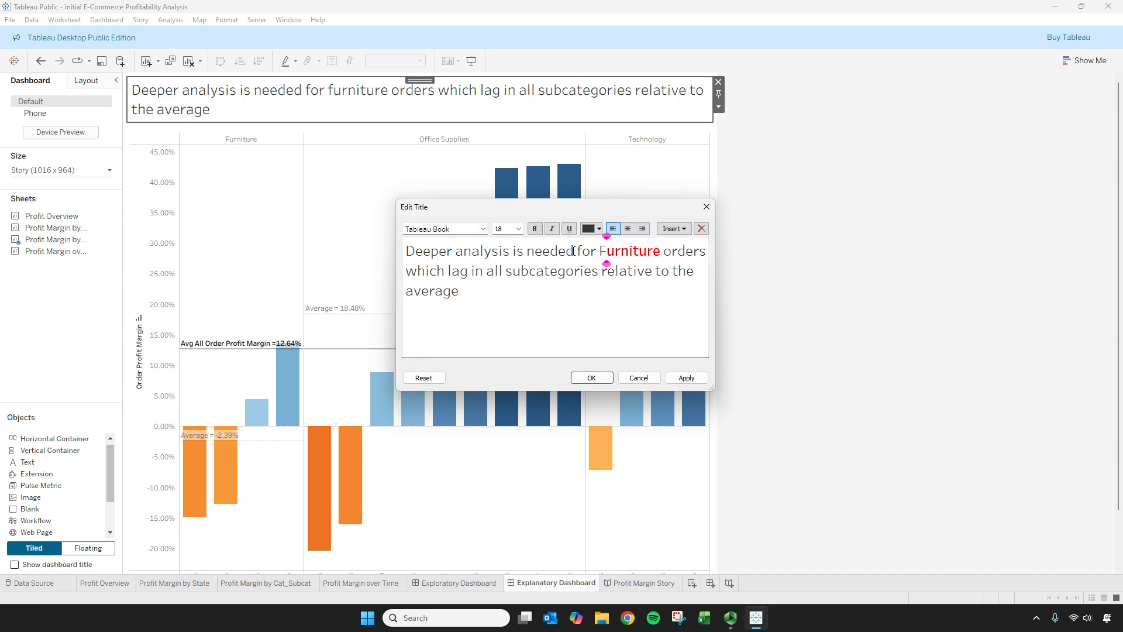
pyautogui.press('BackSpace')
pyautogui.press('Right')
pyautogui.write('Fu')
pyautogui.press('Left')
pyautogui.press('Left')
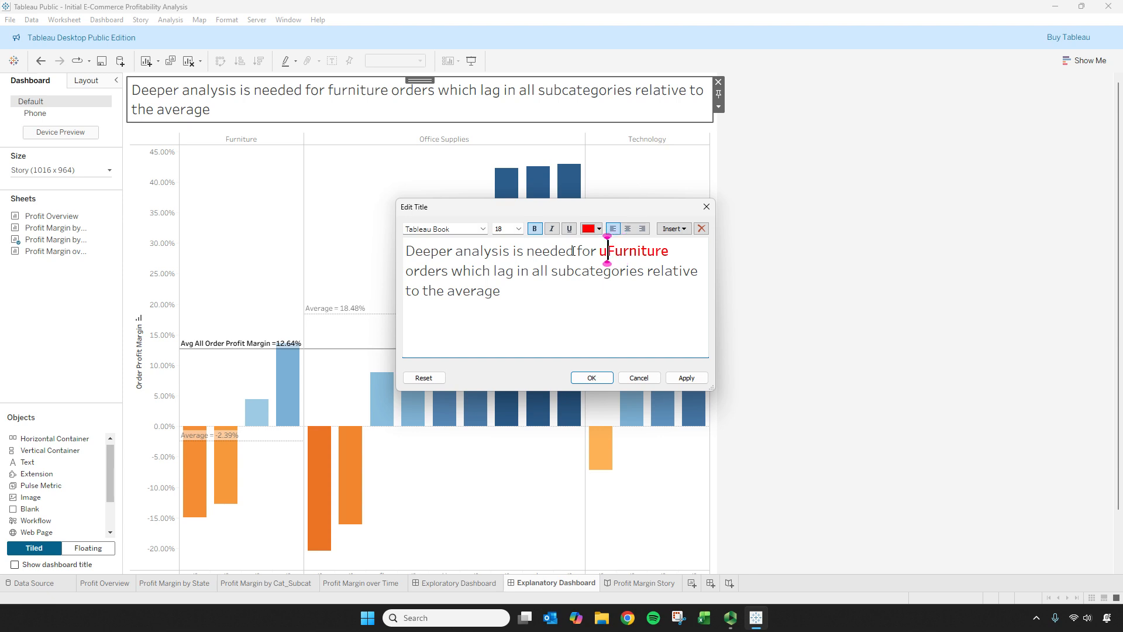
pyautogui.press('BackSpace')
pyautogui.click(687, 377)
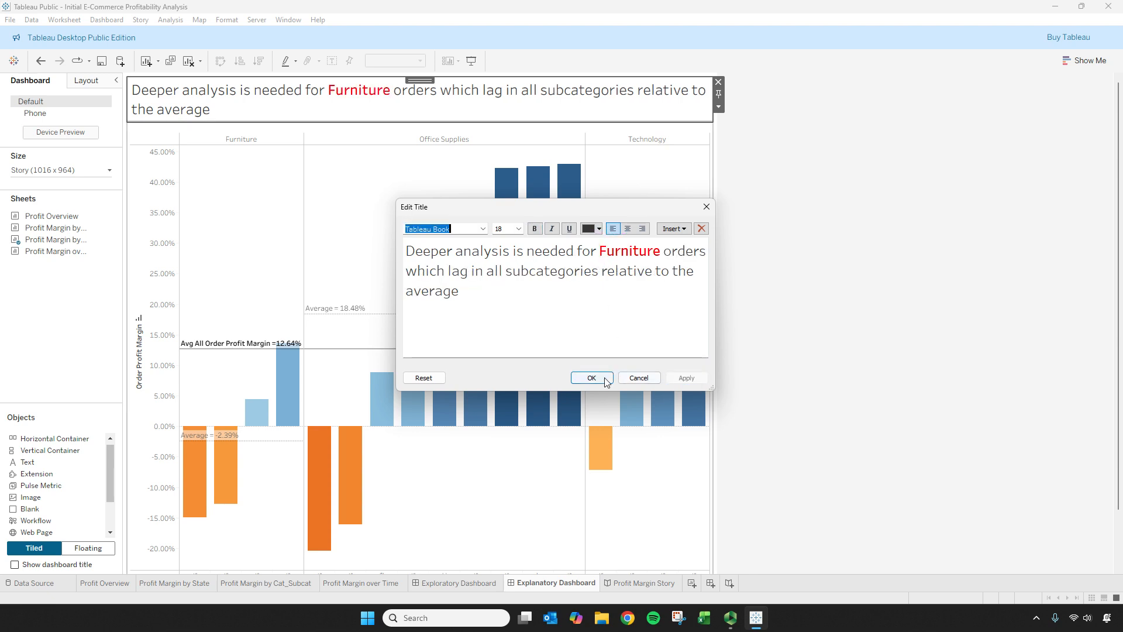
pyautogui.click(591, 377)
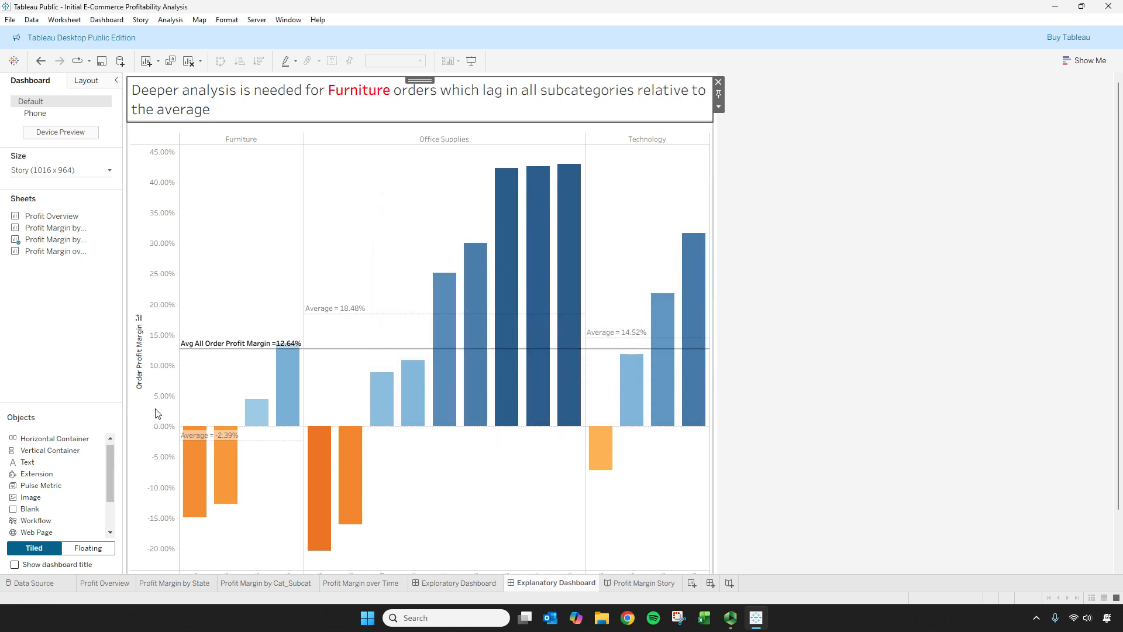
# Step: Look through the Profit Margin over Time sheet, both dashboards and the Profit Margin Story
pyautogui.click(255, 584)
pyautogui.click(361, 584)
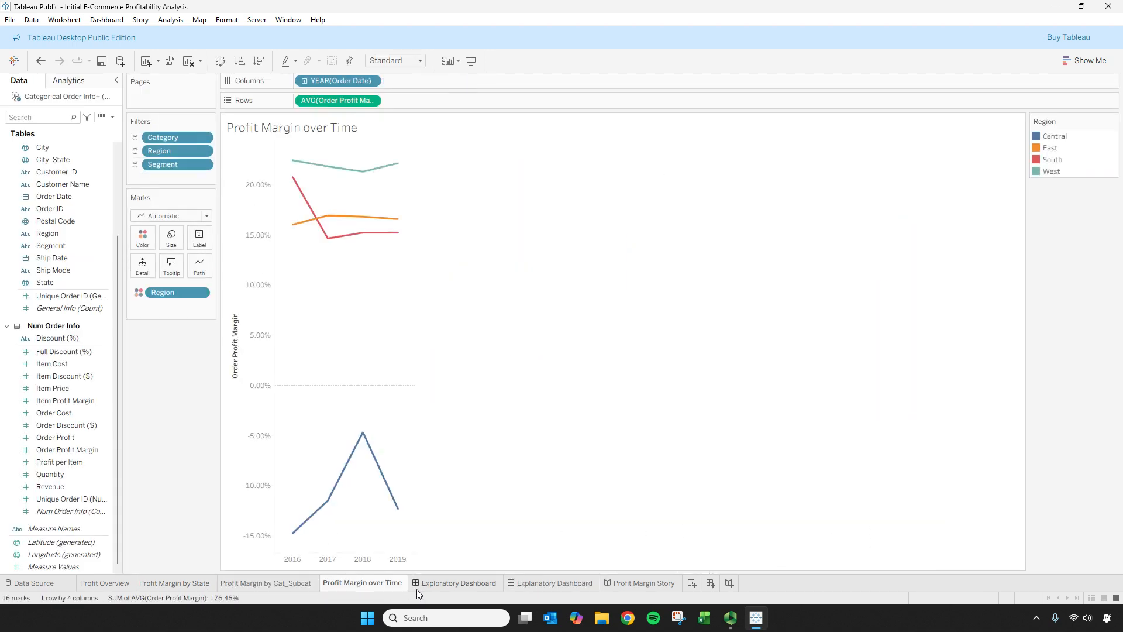
pyautogui.click(452, 585)
pyautogui.click(548, 585)
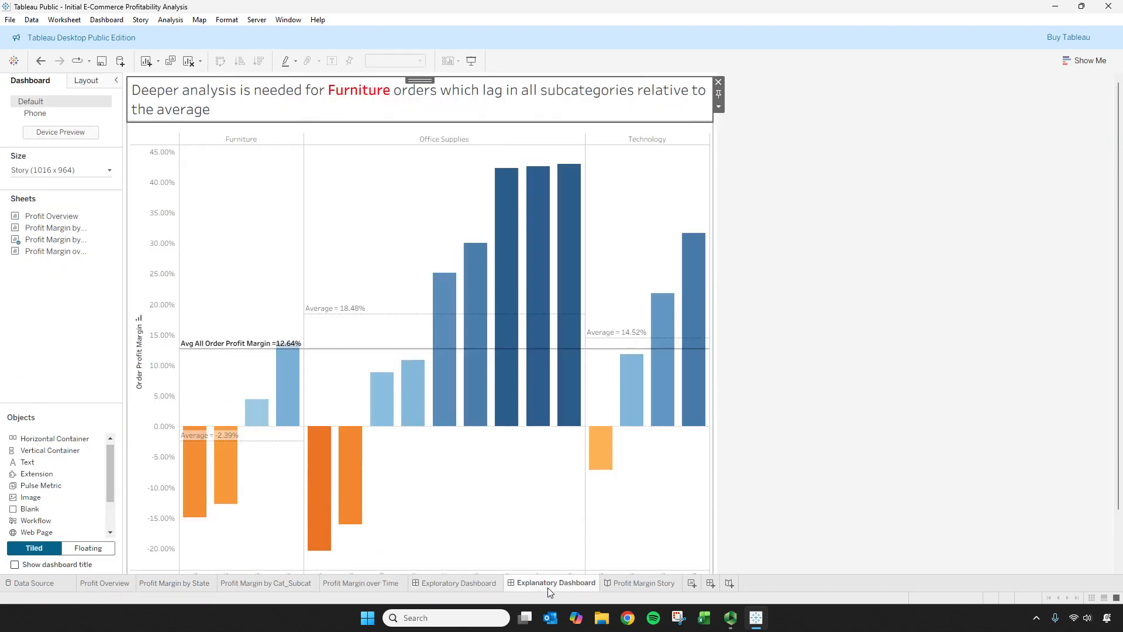
pyautogui.click(620, 584)
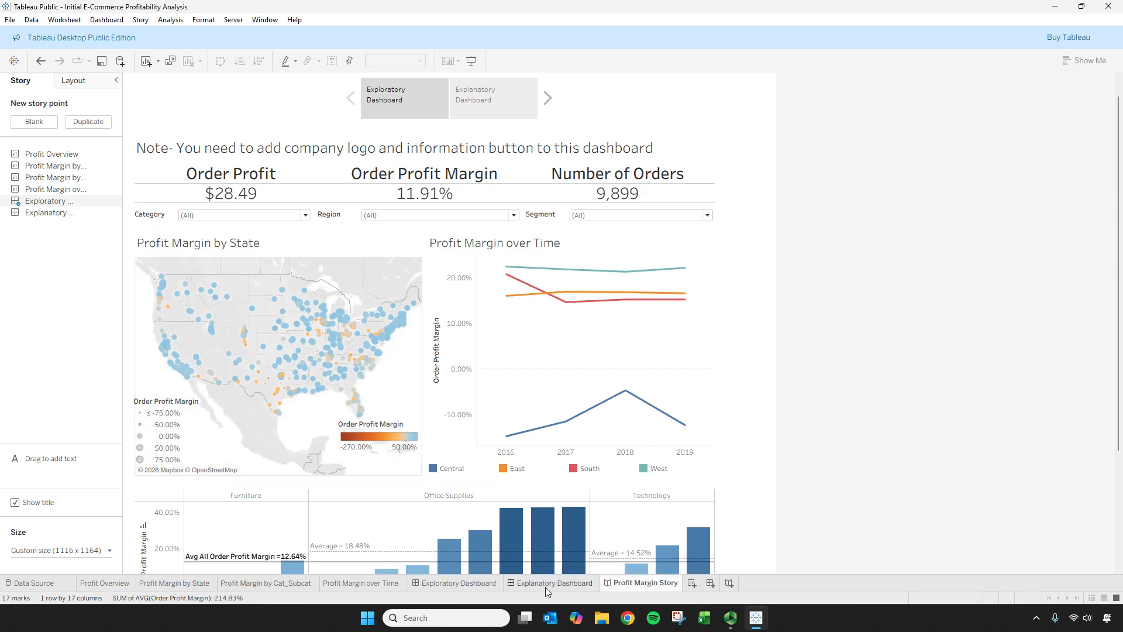
pyautogui.click(545, 585)
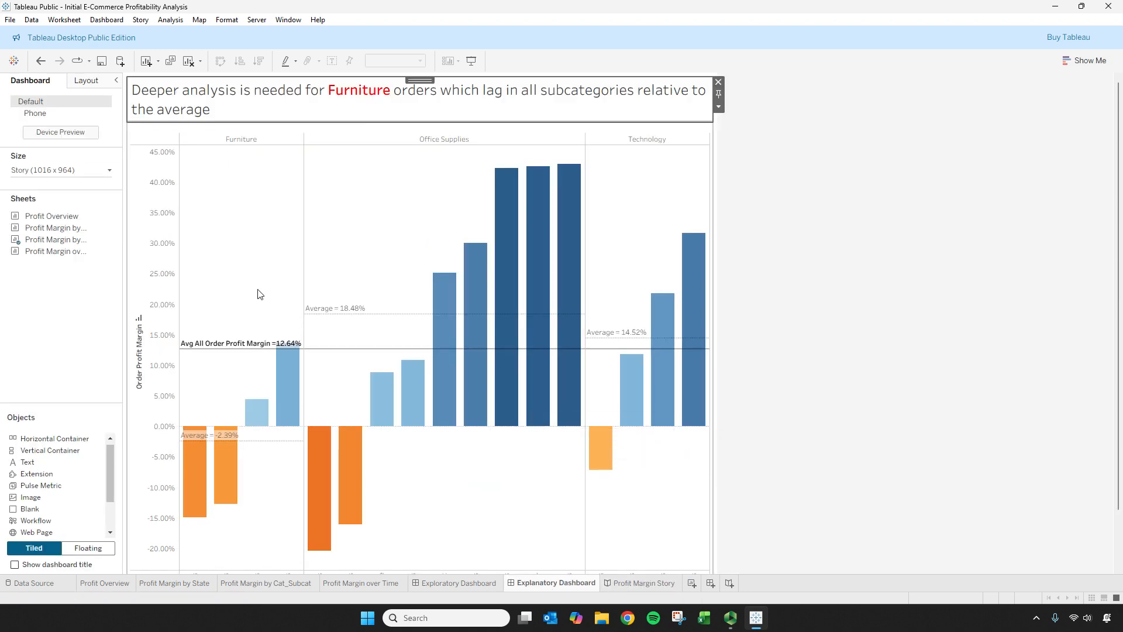
# Step: Examine the Explanatory Dashboard's category average reference lines and the Furniture section of the chart
pyautogui.moveTo(243, 444)
pyautogui.moveTo(180, 452)
pyautogui.rightClick(350, 314)
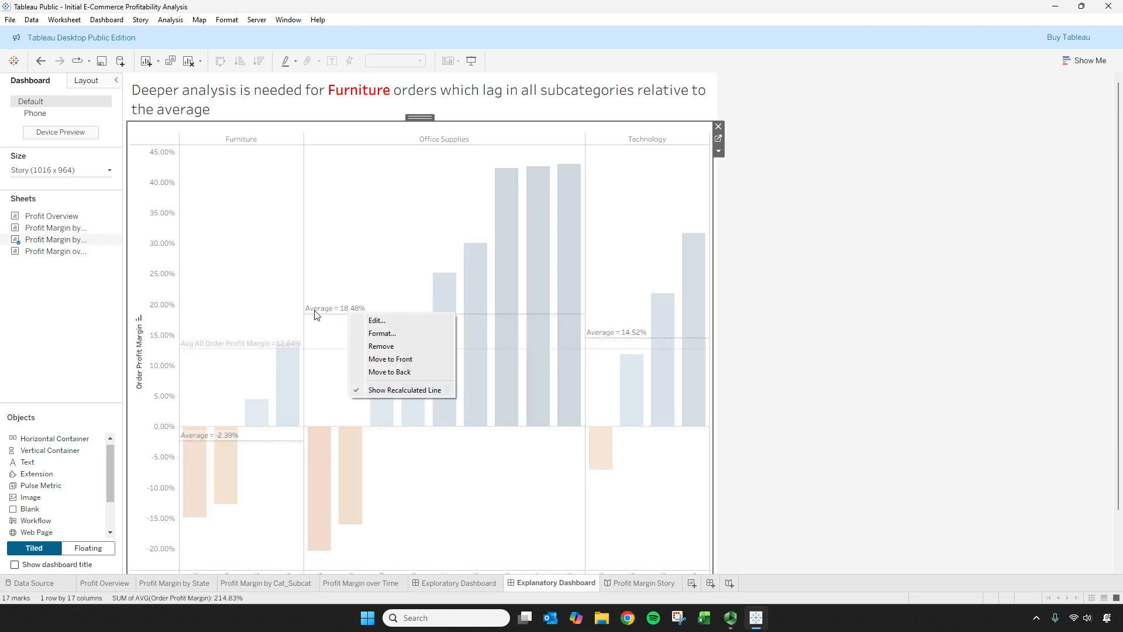
pyautogui.click(263, 280)
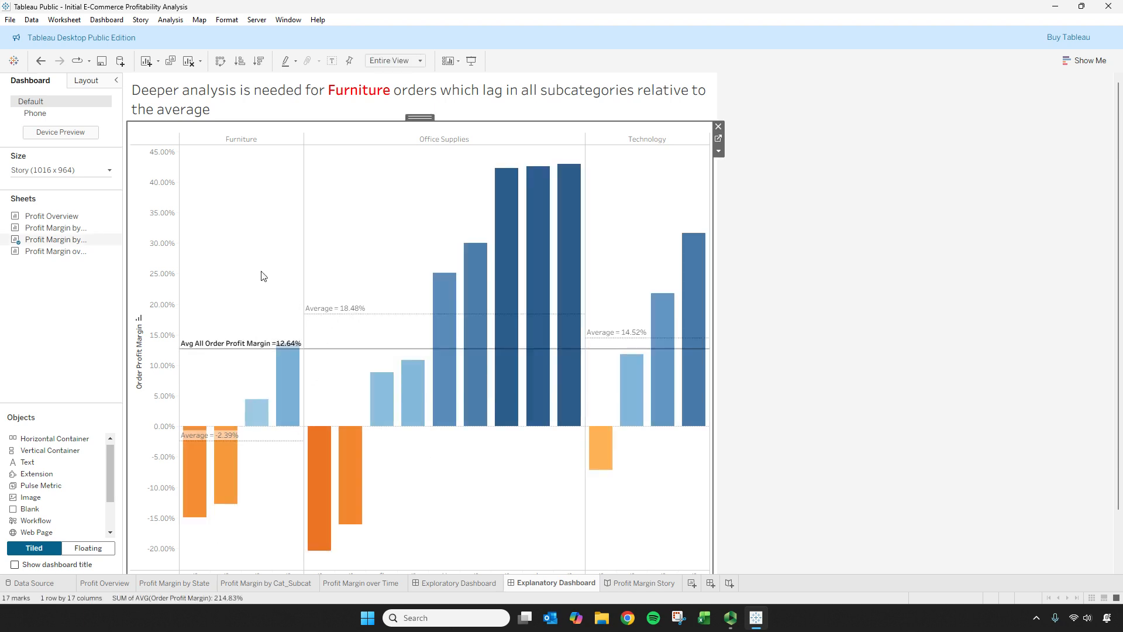
pyautogui.click(244, 141)
pyautogui.click(227, 209)
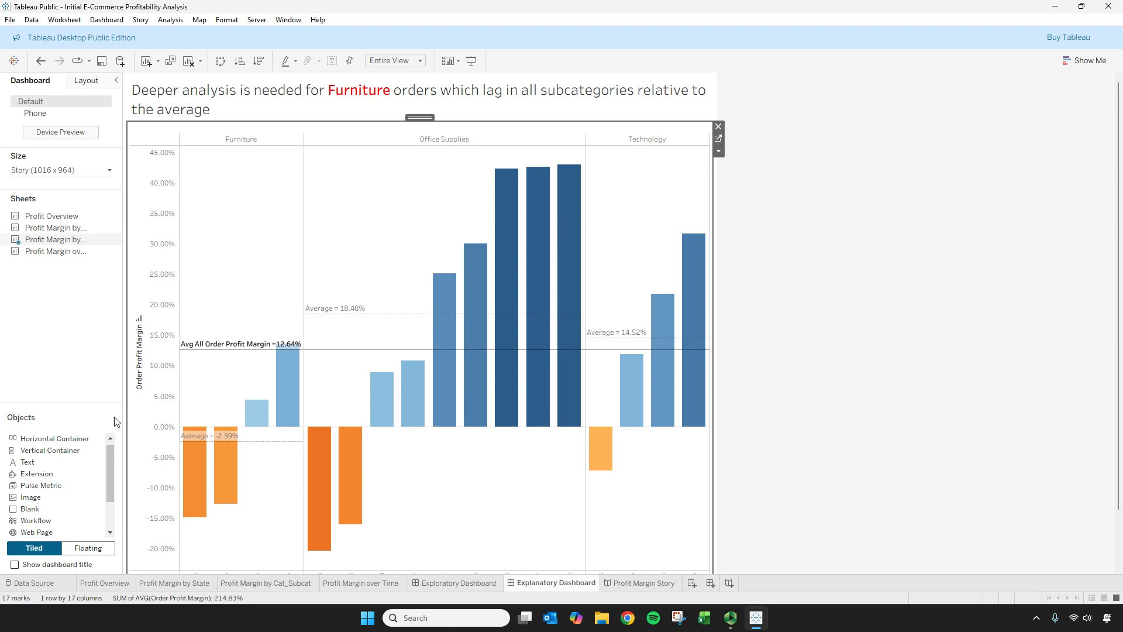
pyautogui.moveTo(111, 471)
pyautogui.mouseDown()
pyautogui.moveTo(111, 485)
pyautogui.moveTo(117, 466)
pyautogui.mouseUp()
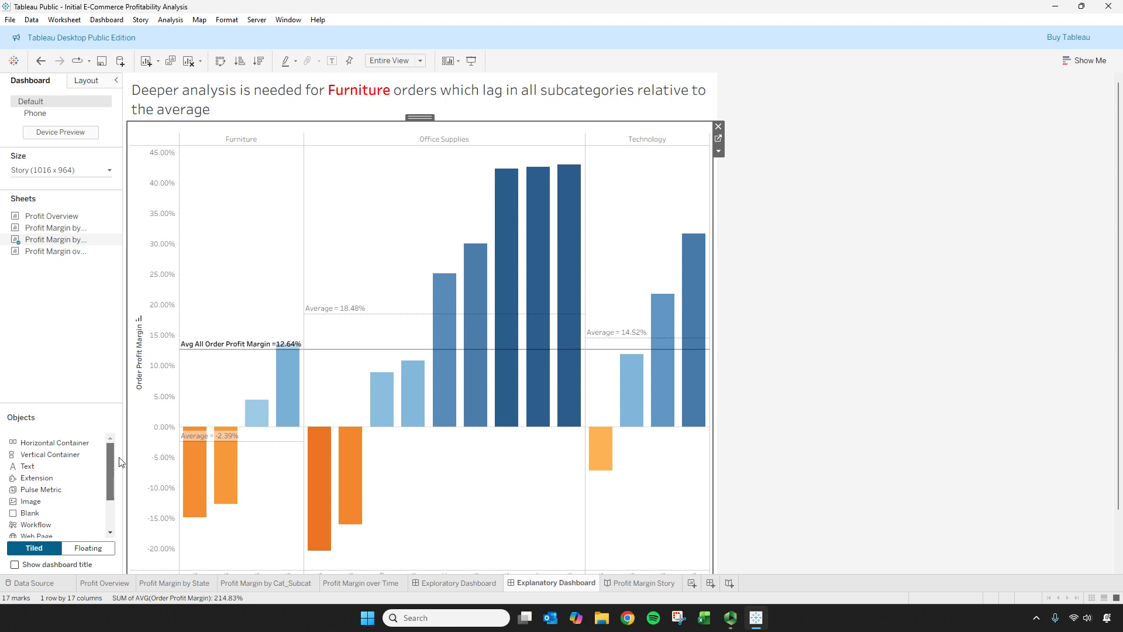
# Step: Add a floating text object reading "Placeholder" above the Furniture bars and enlarge it to fill the space over the average line
pyautogui.click(87, 548)
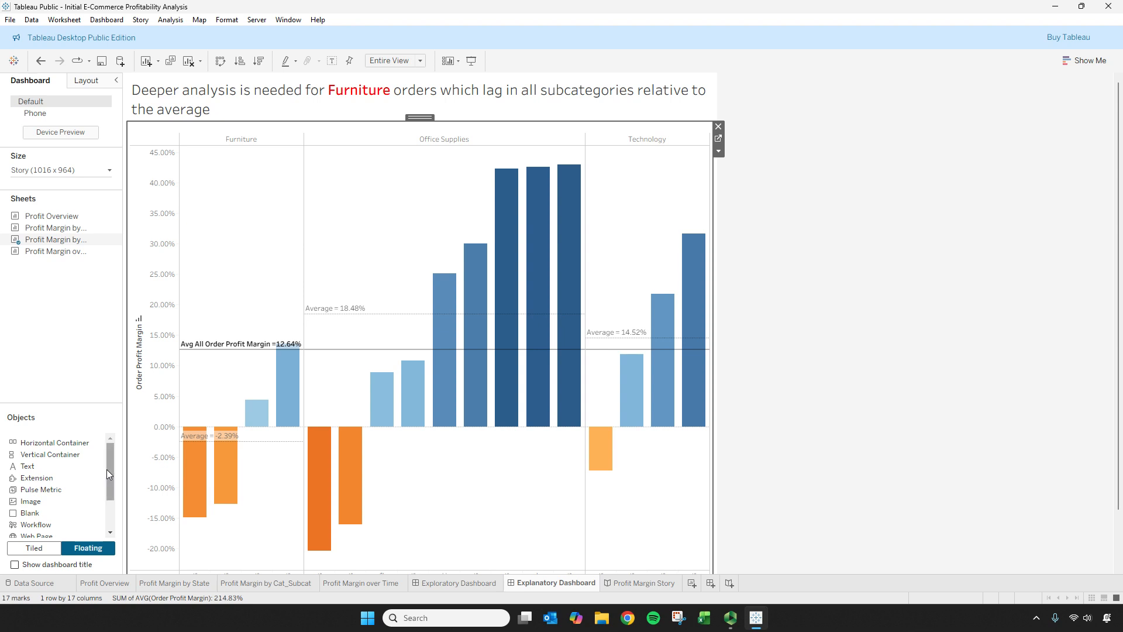
pyautogui.moveTo(42, 466); pyautogui.dragTo(181, 237)
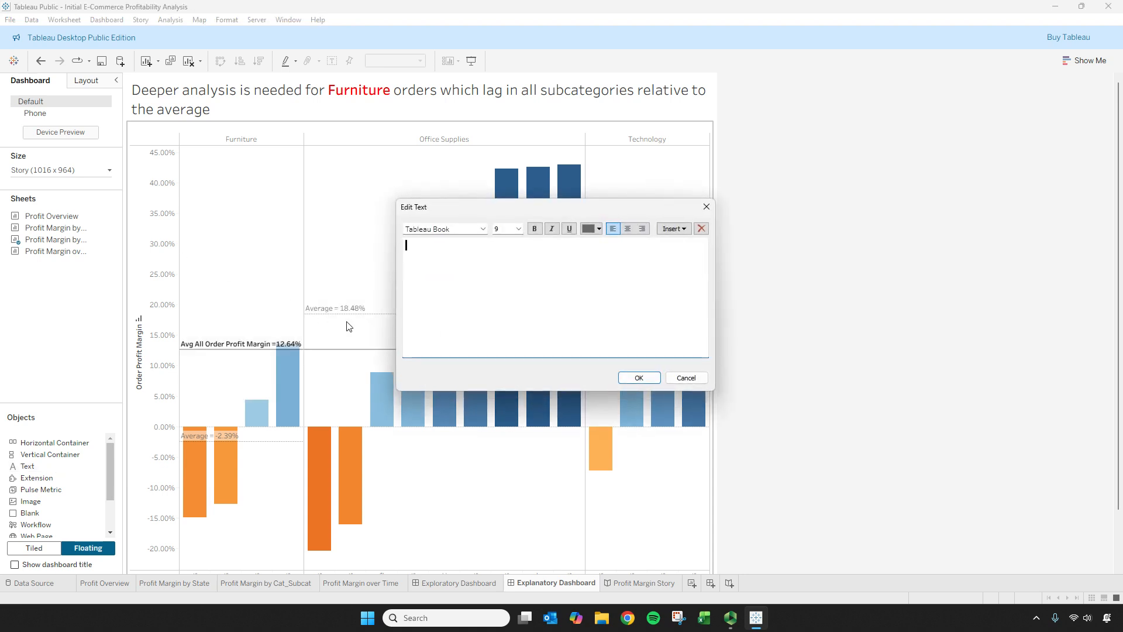
pyautogui.write('Placeholder')
pyautogui.click(652, 384)
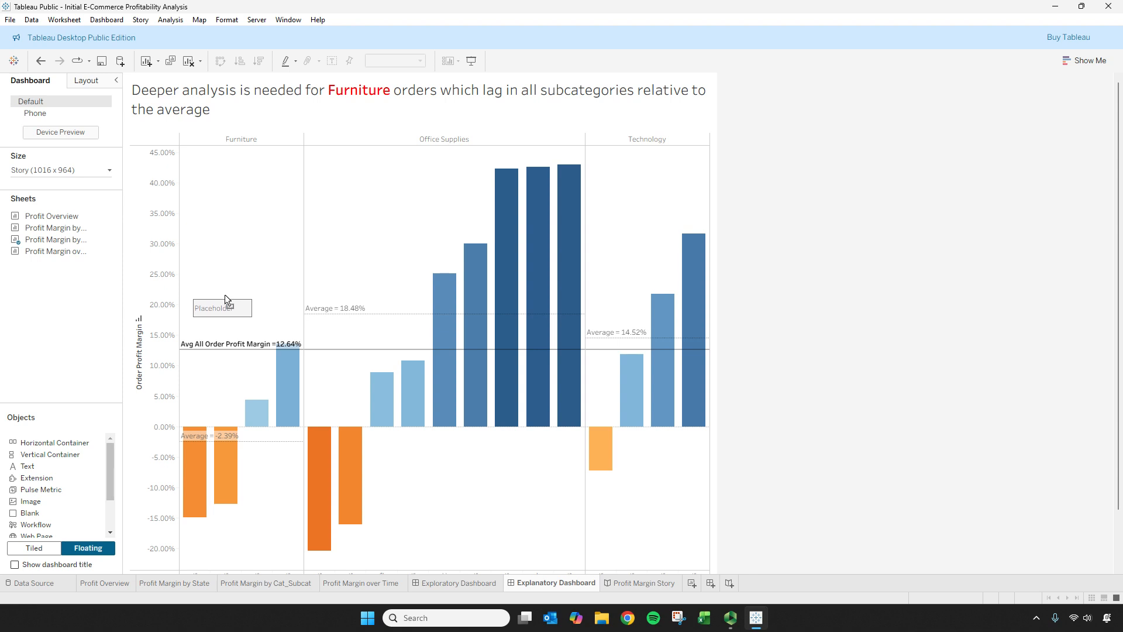
pyautogui.click(213, 217)
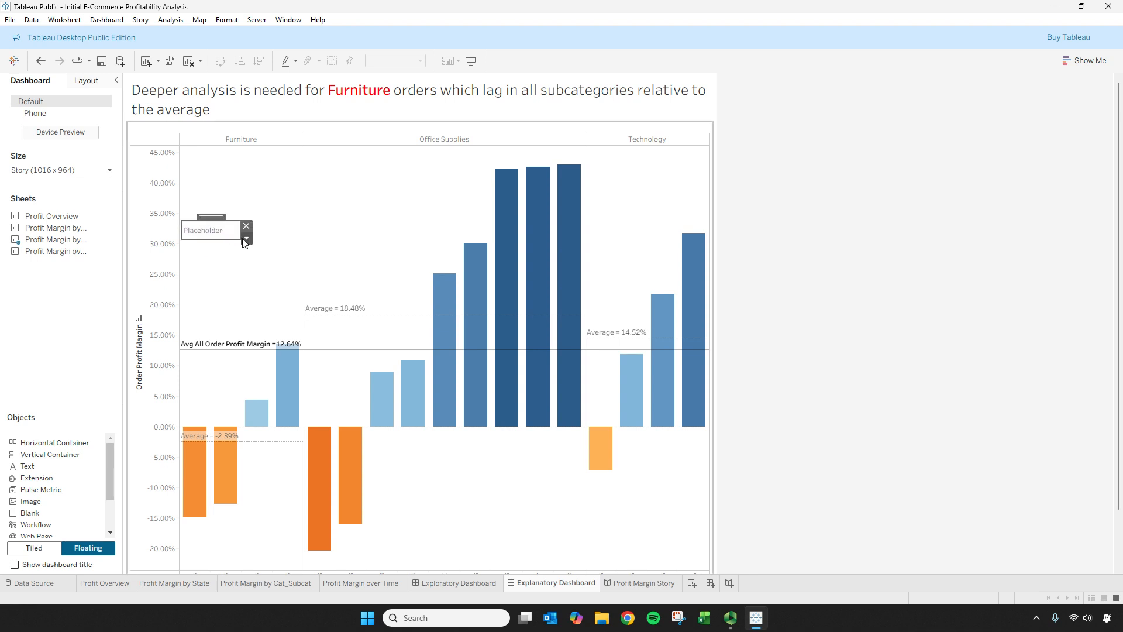
pyautogui.moveTo(252, 245); pyautogui.dragTo(297, 327)
# Step: Replace the placeholder text with "The average profit margin for all furniture orders is NEGATIVE with" in red
pyautogui.doubleClick(232, 270)
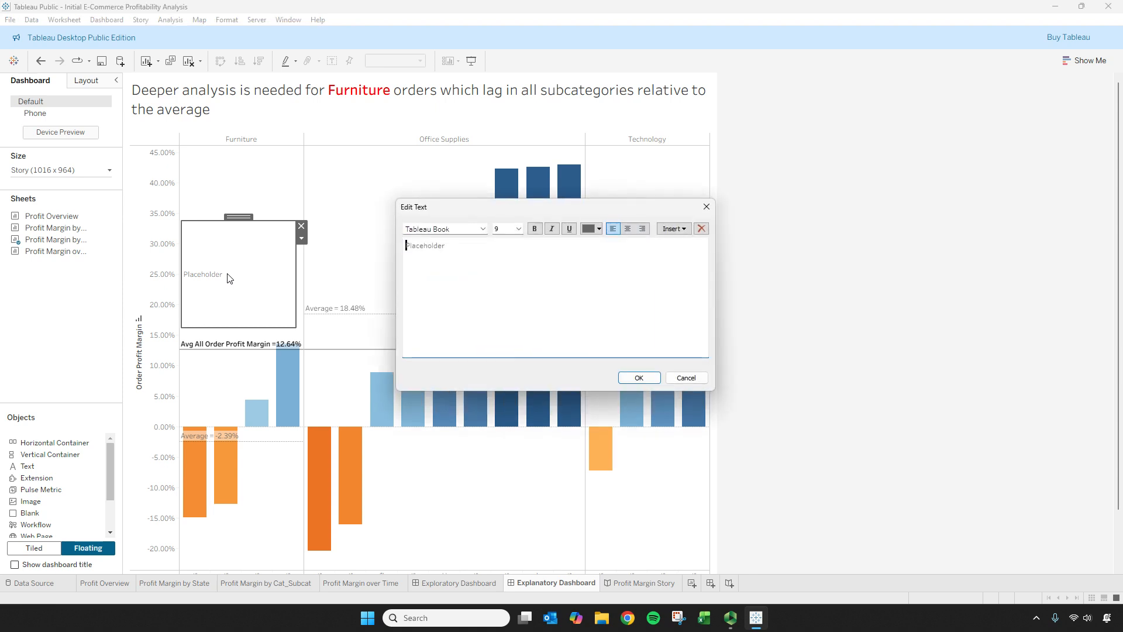
pyautogui.moveTo(457, 249); pyautogui.dragTo(355, 243)
pyautogui.click(599, 228)
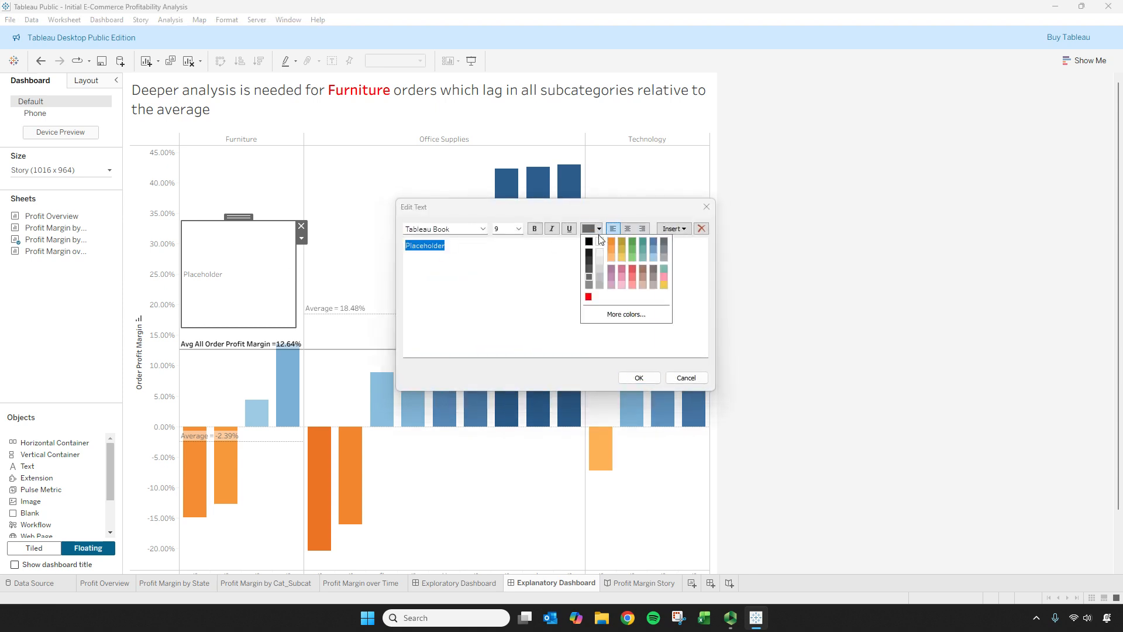
pyautogui.click(588, 298)
pyautogui.moveTo(455, 254); pyautogui.dragTo(396, 251)
pyautogui.write('The')
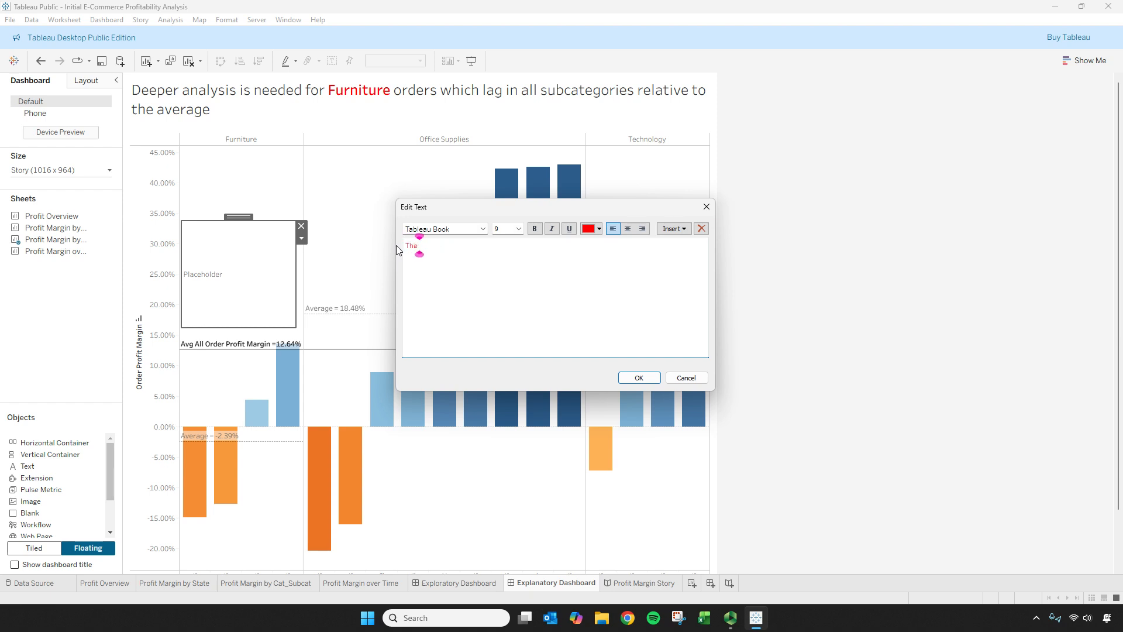
pyautogui.write(' average profit margin for all')
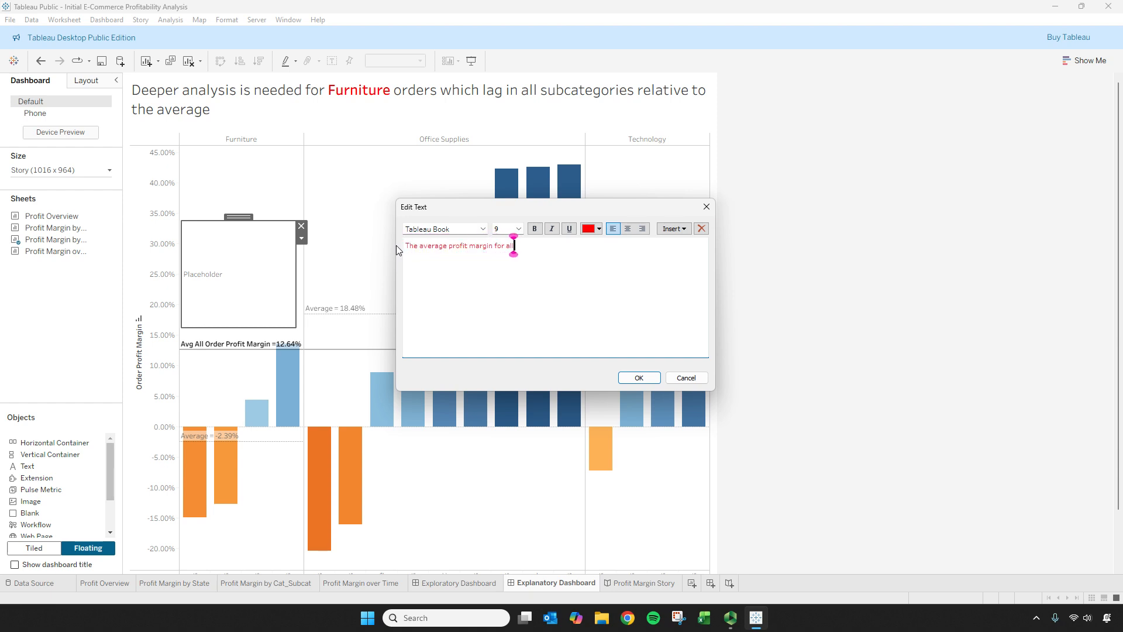
pyautogui.write(' furnitur')
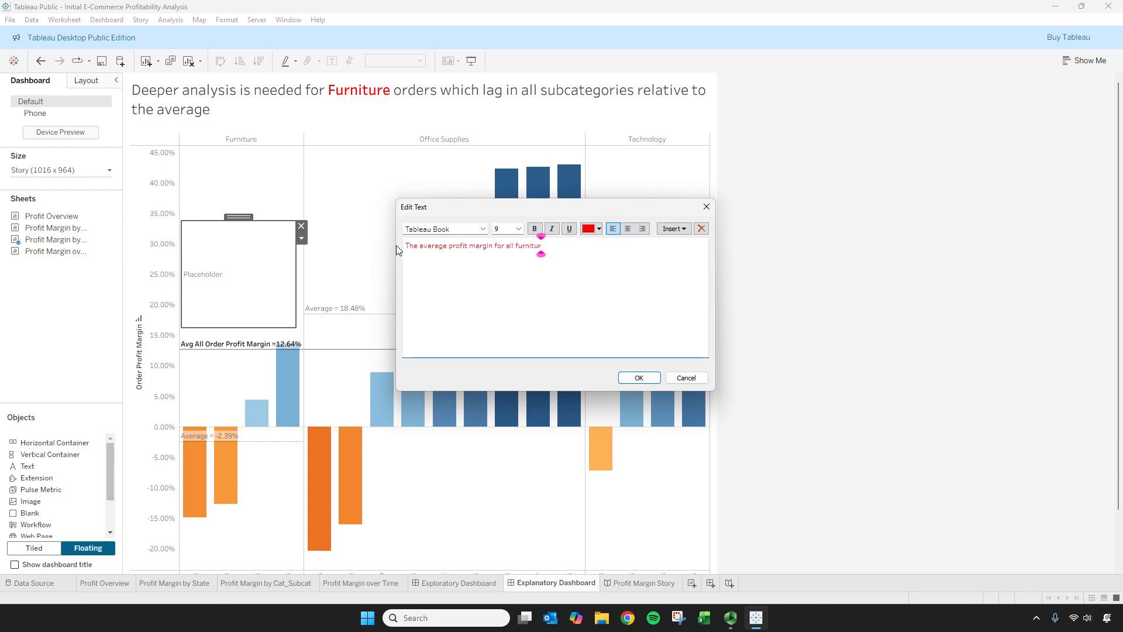
pyautogui.write('e orders is NEGATIVE with')
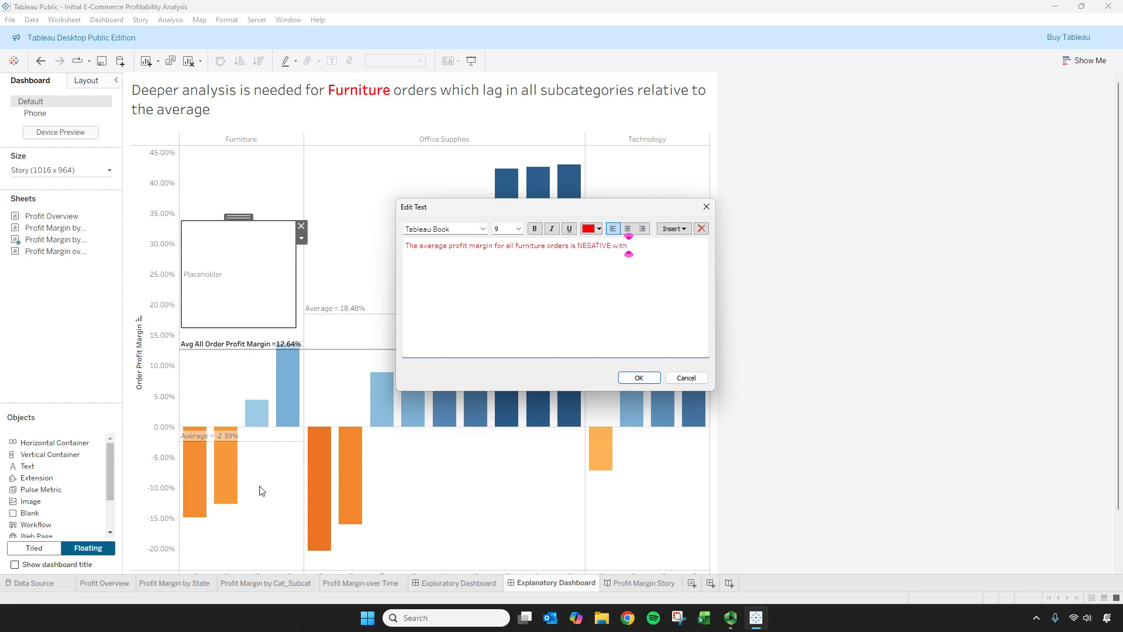
pyautogui.click(639, 377)
# Step: Check the Tables bar's margin and extend the Furniture annotation with "tables losing the most at approximately - 15% on average"
pyautogui.scroll(-2, 256, 461)
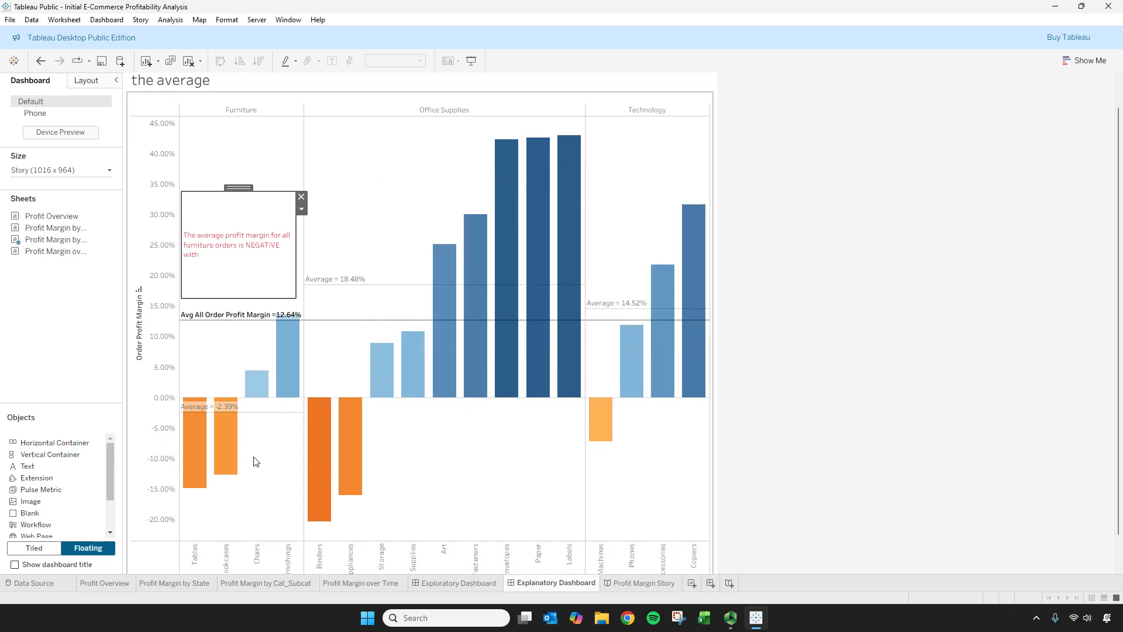
pyautogui.scroll(-2, 255, 462)
pyautogui.moveTo(204, 422)
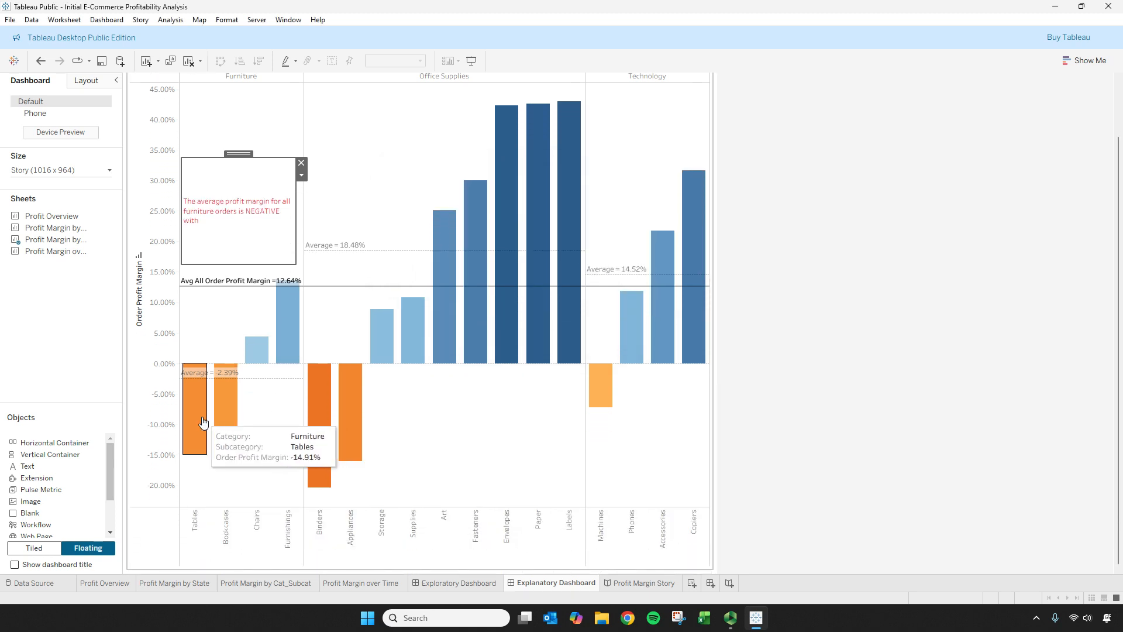
pyautogui.doubleClick(250, 234)
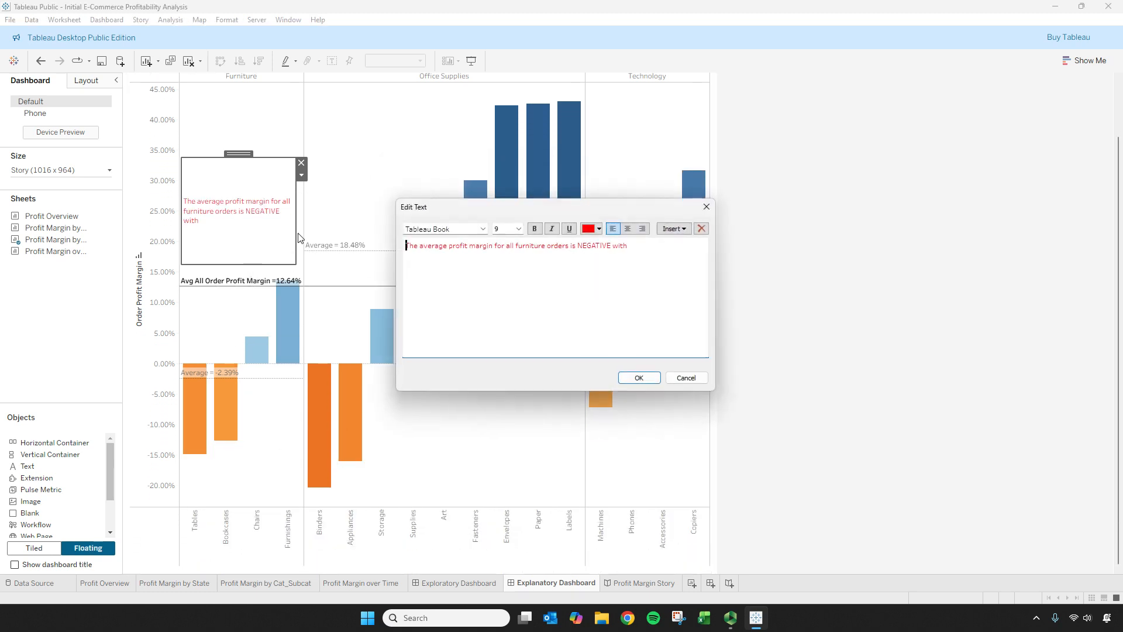
pyautogui.click(641, 250)
pyautogui.write('tables losing the most at a')
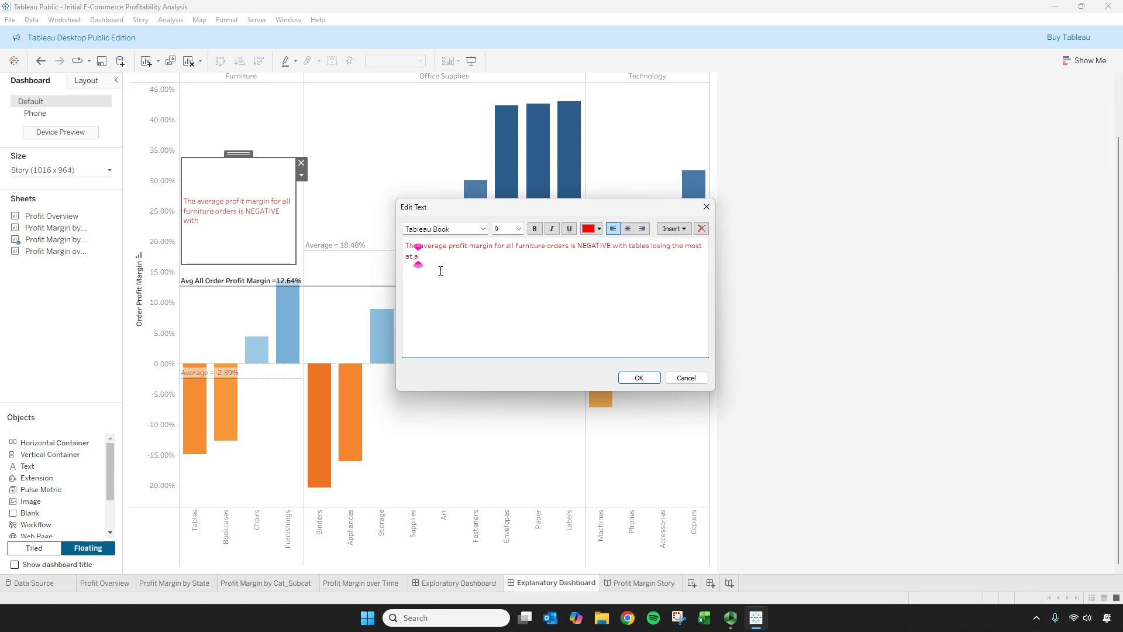
pyautogui.write('pproximately - 15%')
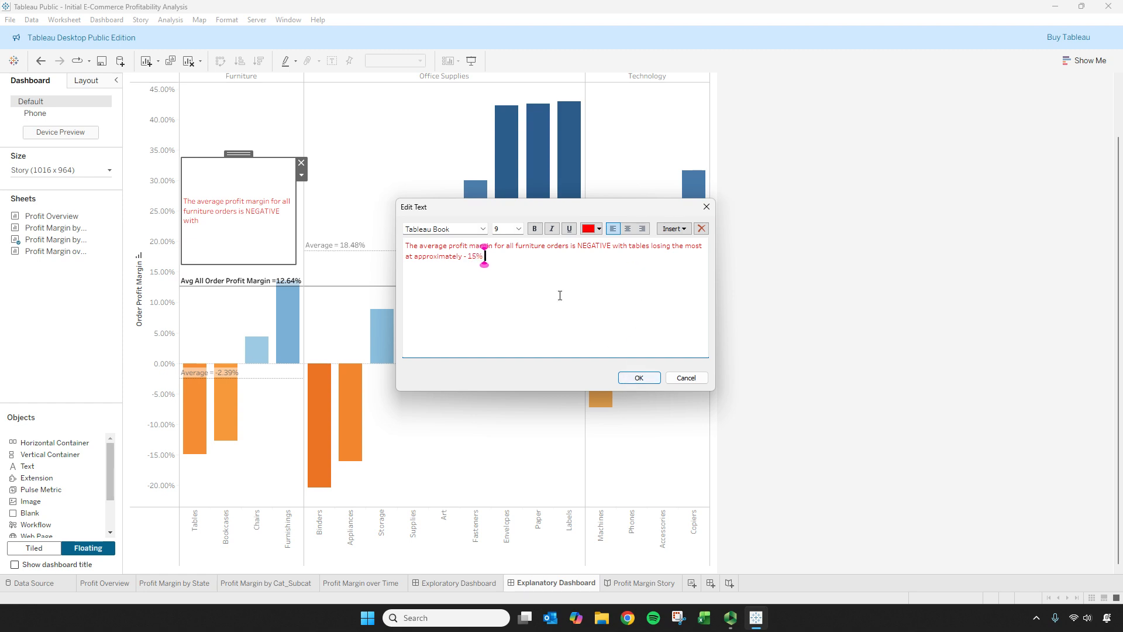
pyautogui.write('on average')
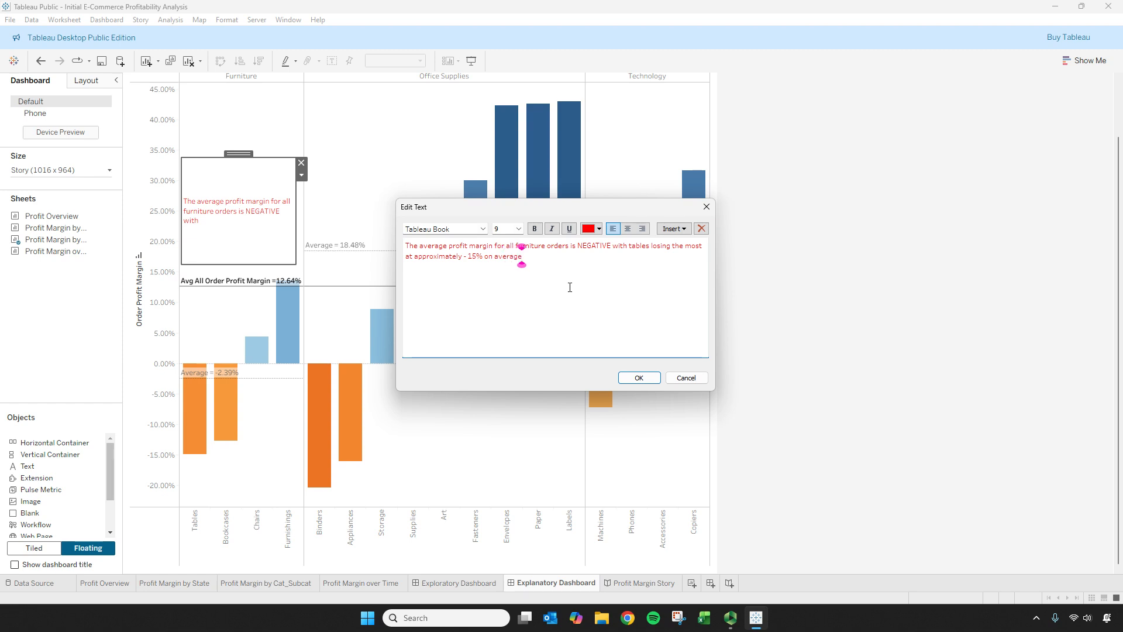
pyautogui.click(638, 377)
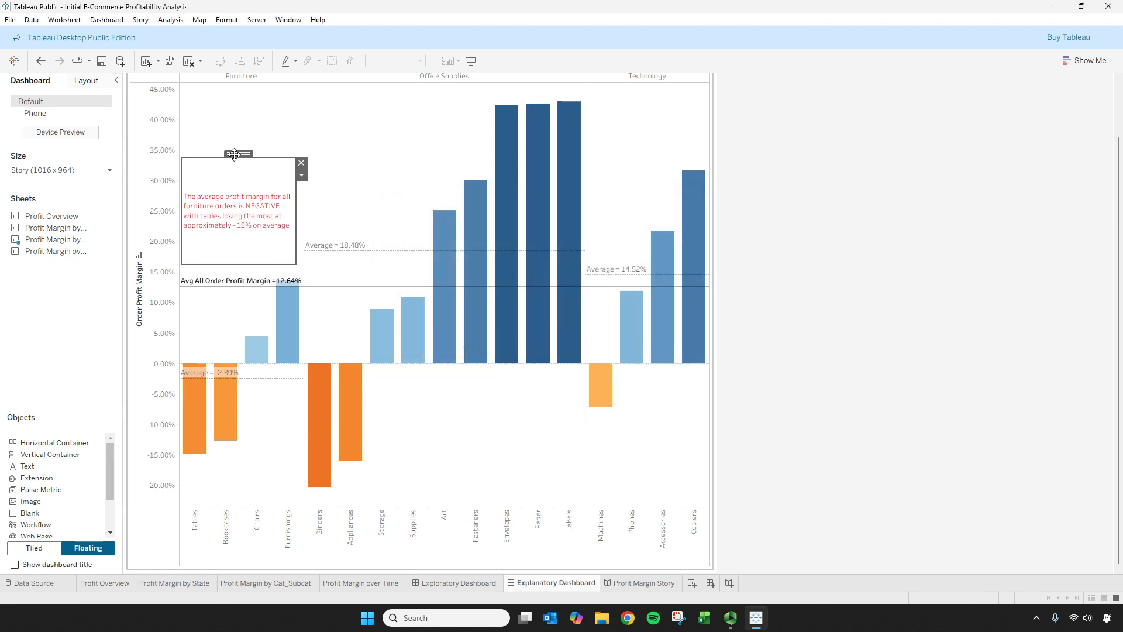
# Step: Set the font size of the whole Furniture annotation to 12
pyautogui.doubleClick(235, 206)
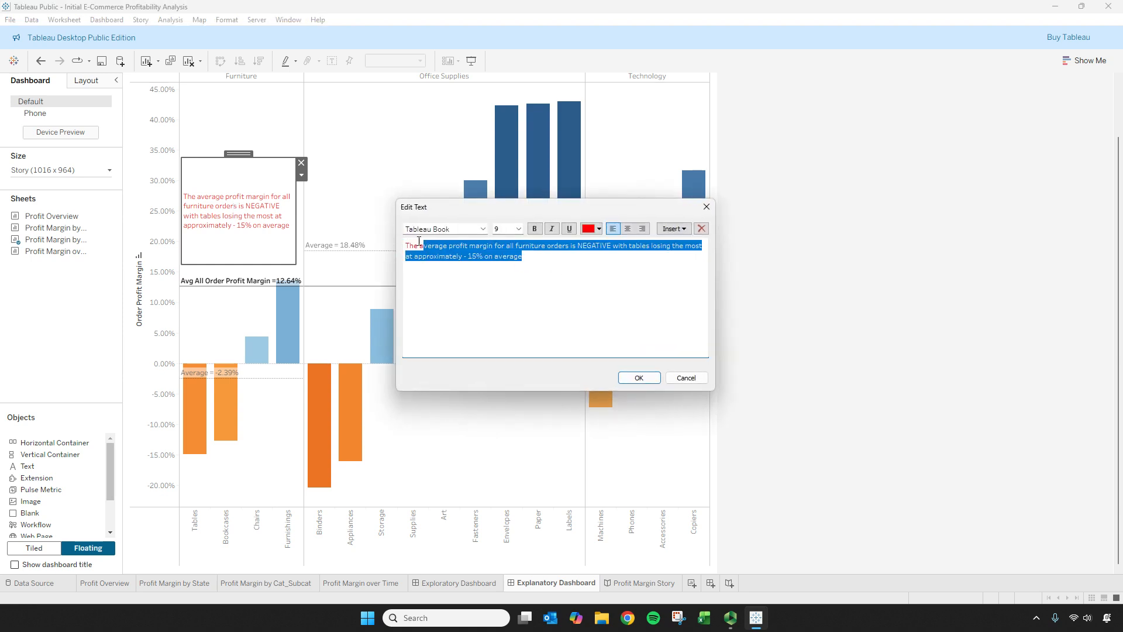
pyautogui.click(519, 228)
pyautogui.click(507, 283)
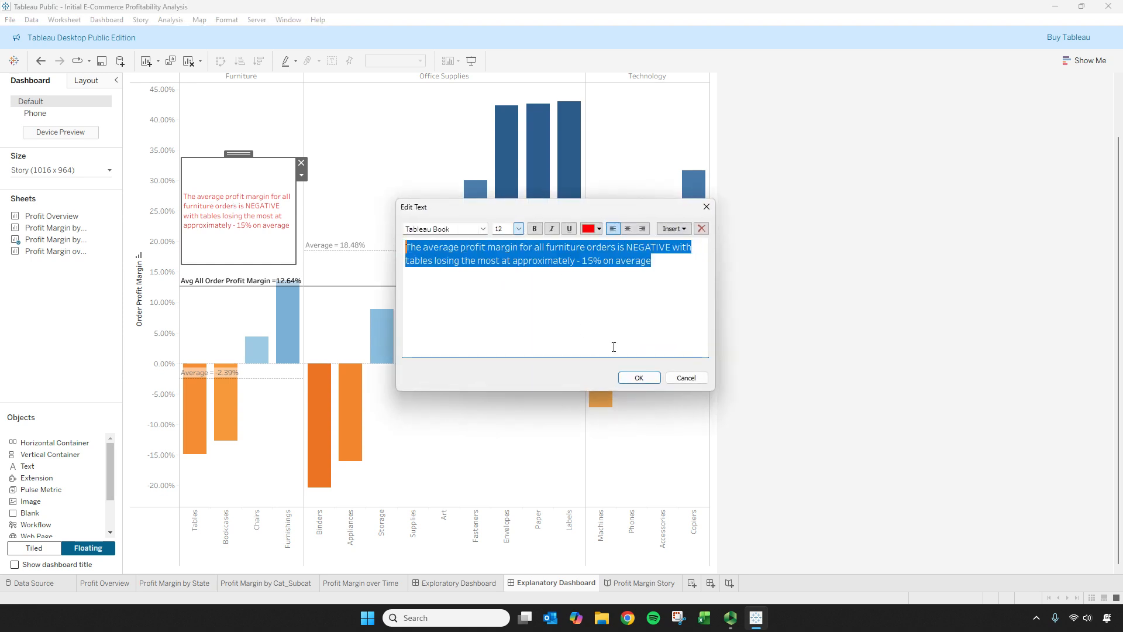
pyautogui.click(639, 377)
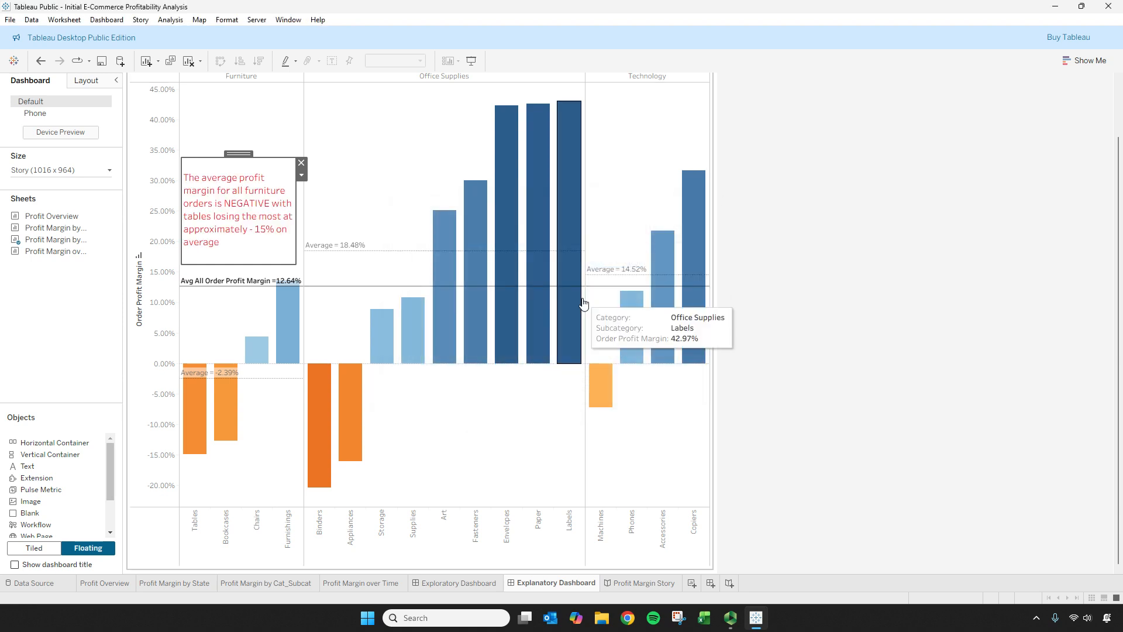
# Step: Make "- 15%" and "NEGATIVE" bold in the Furniture annotation
pyautogui.doubleClick(264, 252)
pyautogui.moveTo(601, 259); pyautogui.dragTo(580, 261)
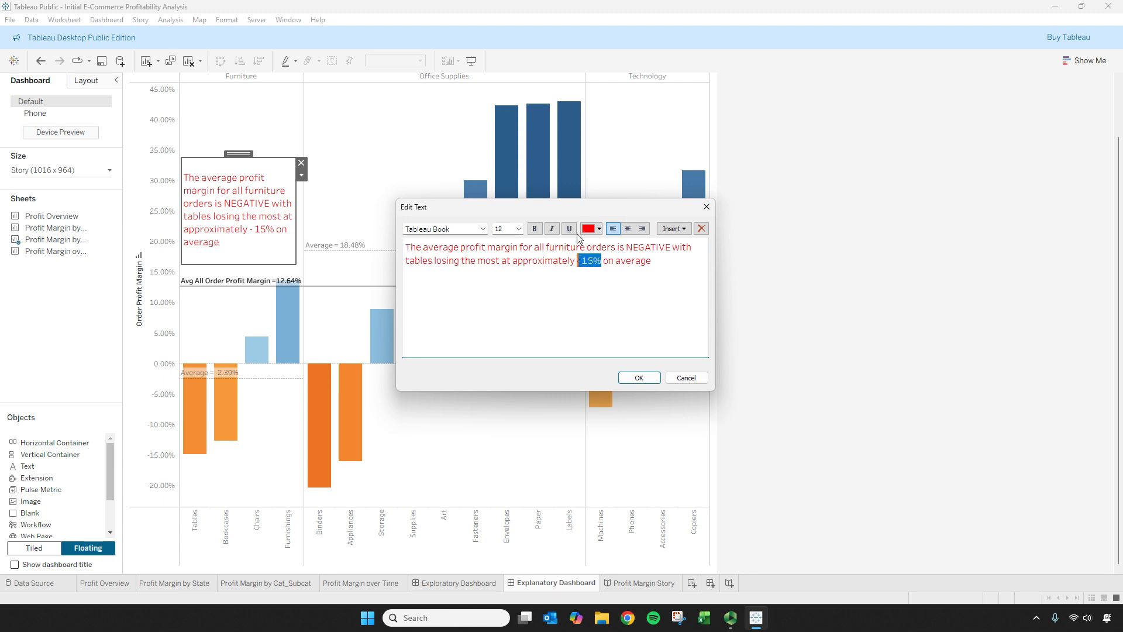
pyautogui.hotkey('ctrl', 'b')
pyautogui.moveTo(625, 247); pyautogui.dragTo(674, 247)
pyautogui.hotkey('ctrl', 'b')
pyautogui.click(639, 377)
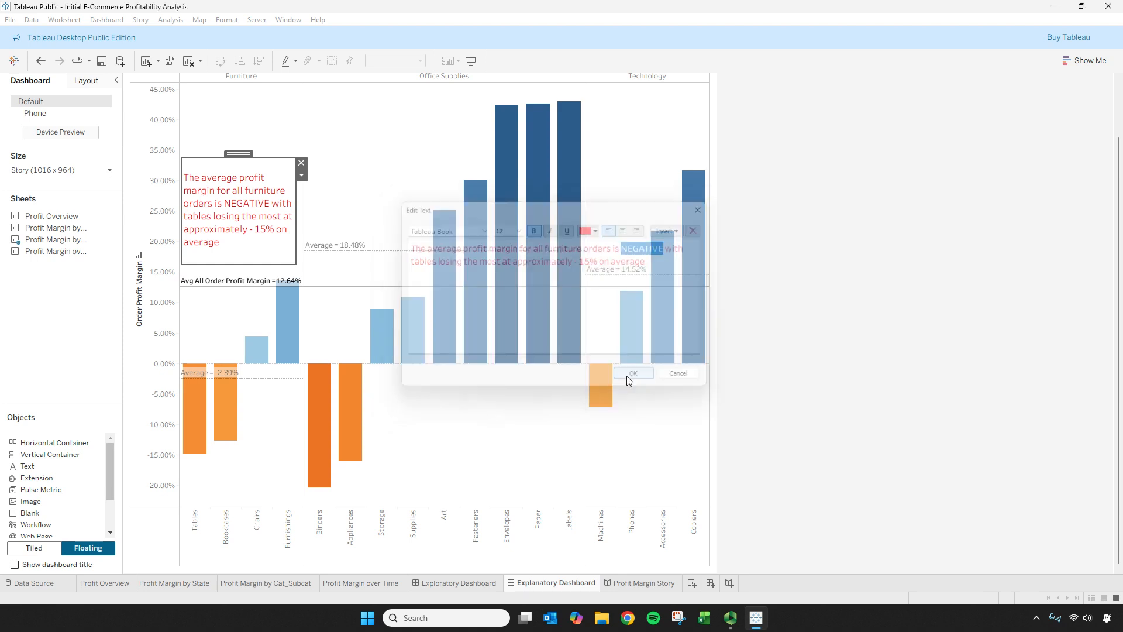
# Step: Add a period at the end of the Furniture annotation
pyautogui.doubleClick(225, 246)
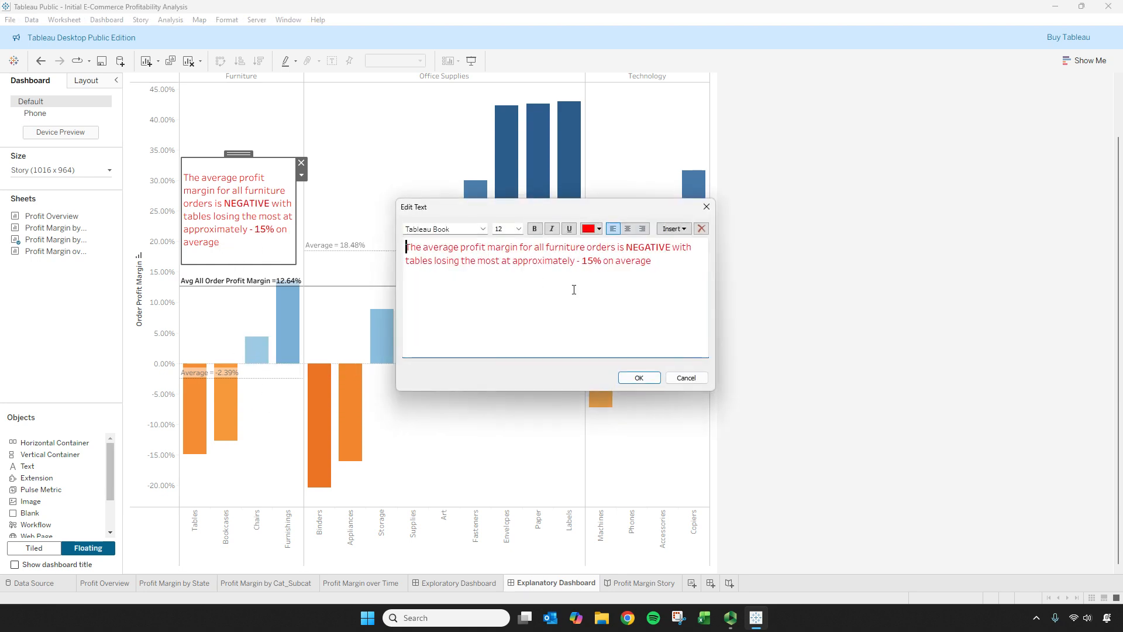
pyautogui.click(651, 260)
pyautogui.write('.')
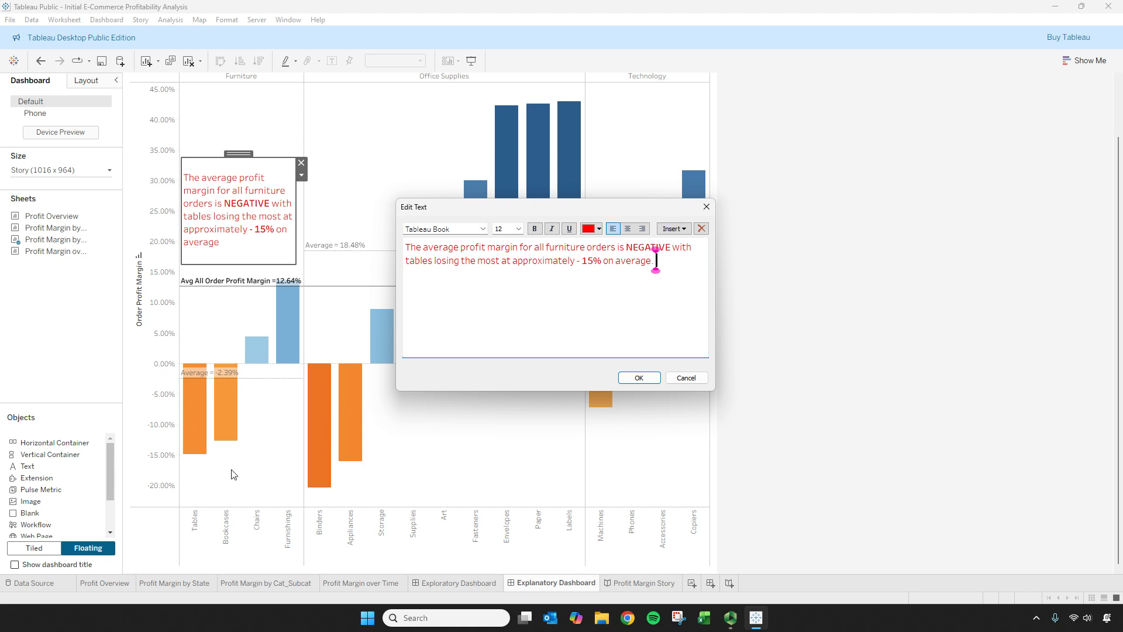
pyautogui.click(639, 377)
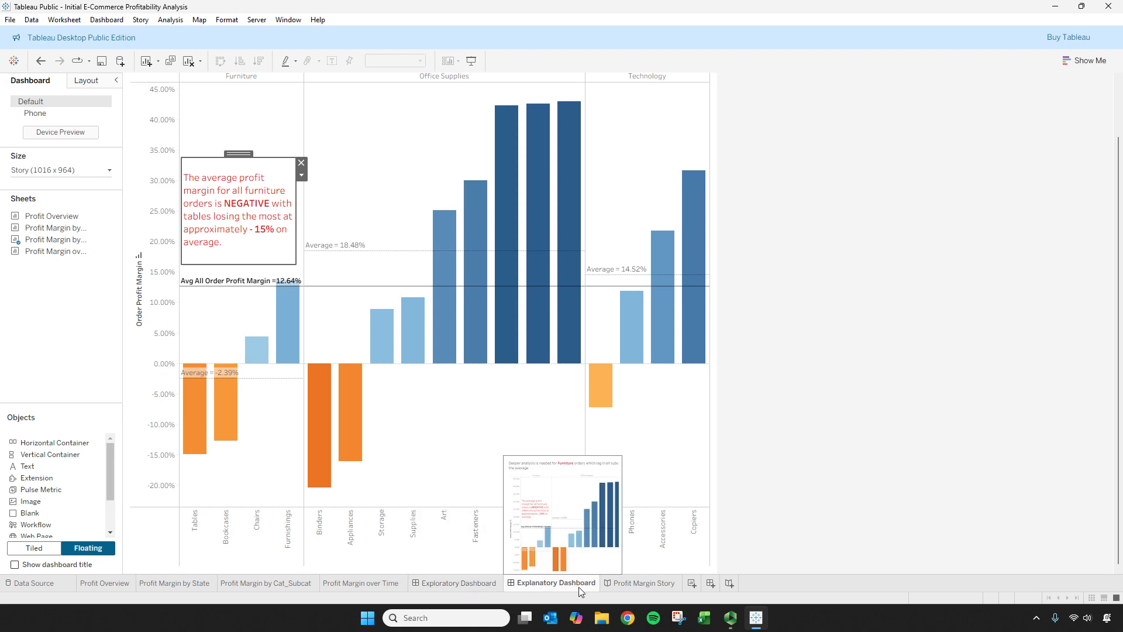
# Step: Place the Explanatory Dashboard in its empty story point of the Profit Margin Story and check how it fits
pyautogui.click(629, 583)
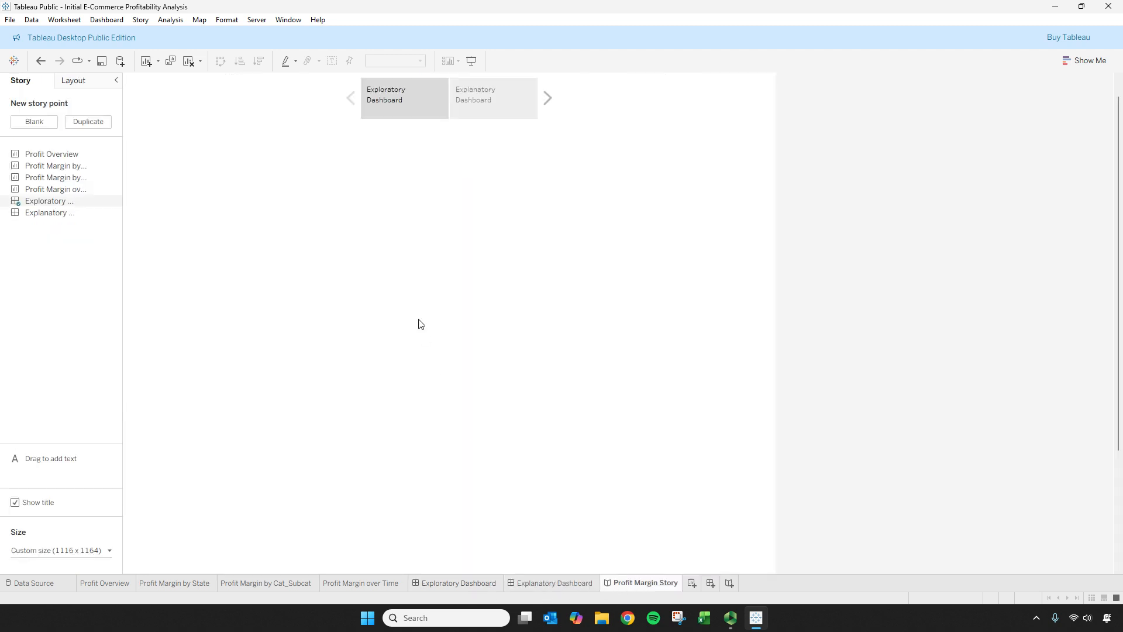
pyautogui.click(488, 97)
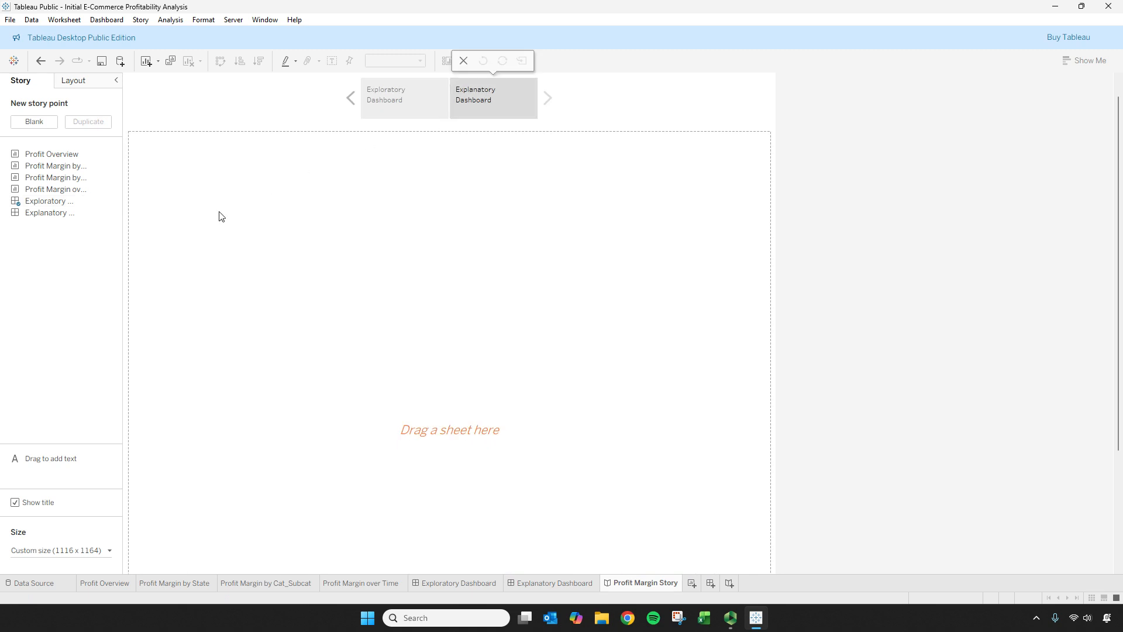
pyautogui.moveTo(52, 218); pyautogui.dragTo(374, 332)
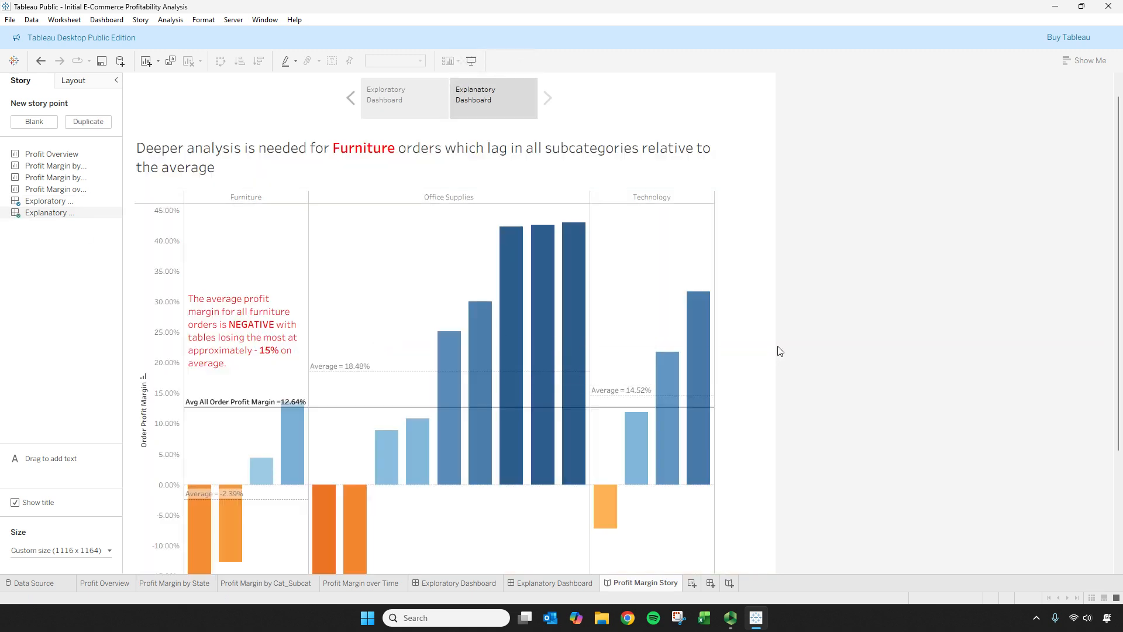
pyautogui.scroll(-5, 758, 305)
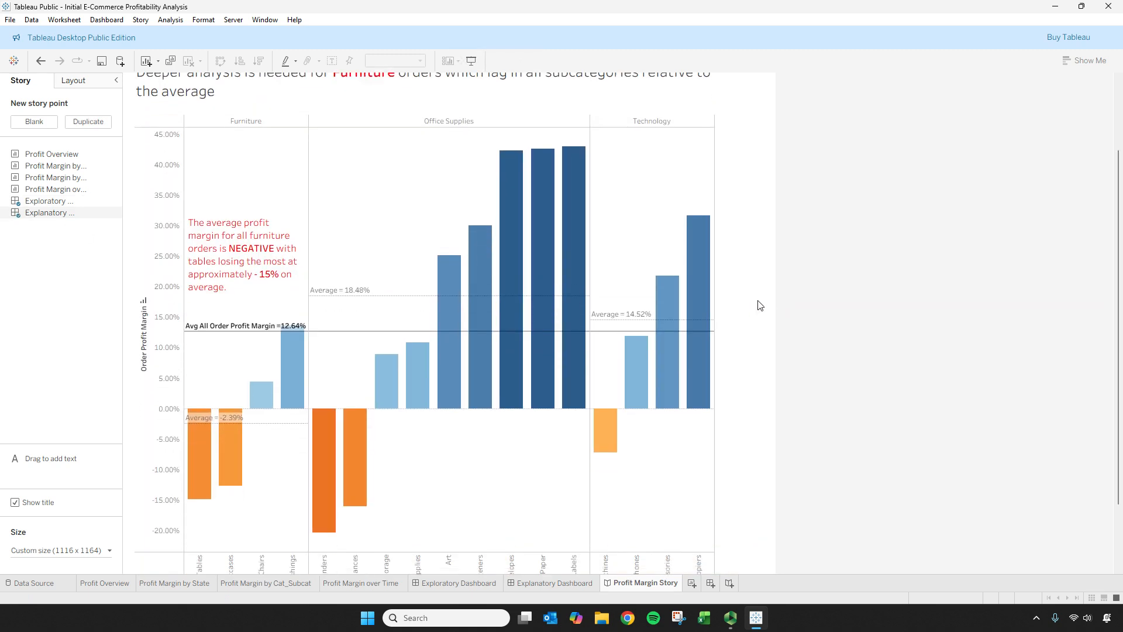
pyautogui.scroll(-2, 760, 308)
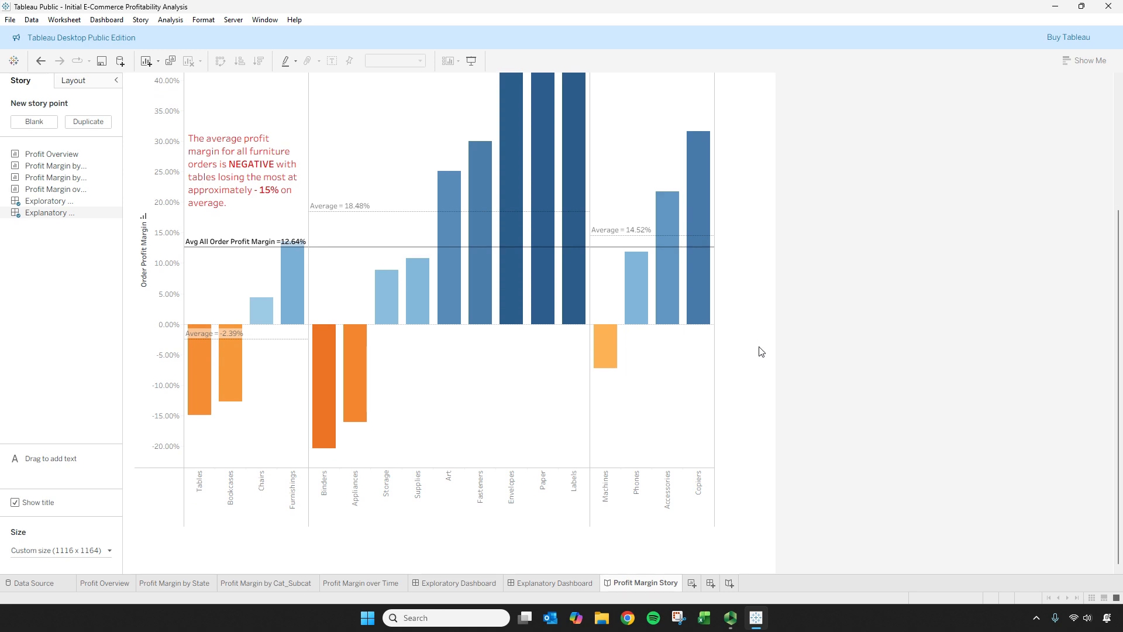
pyautogui.scroll(1, 761, 344)
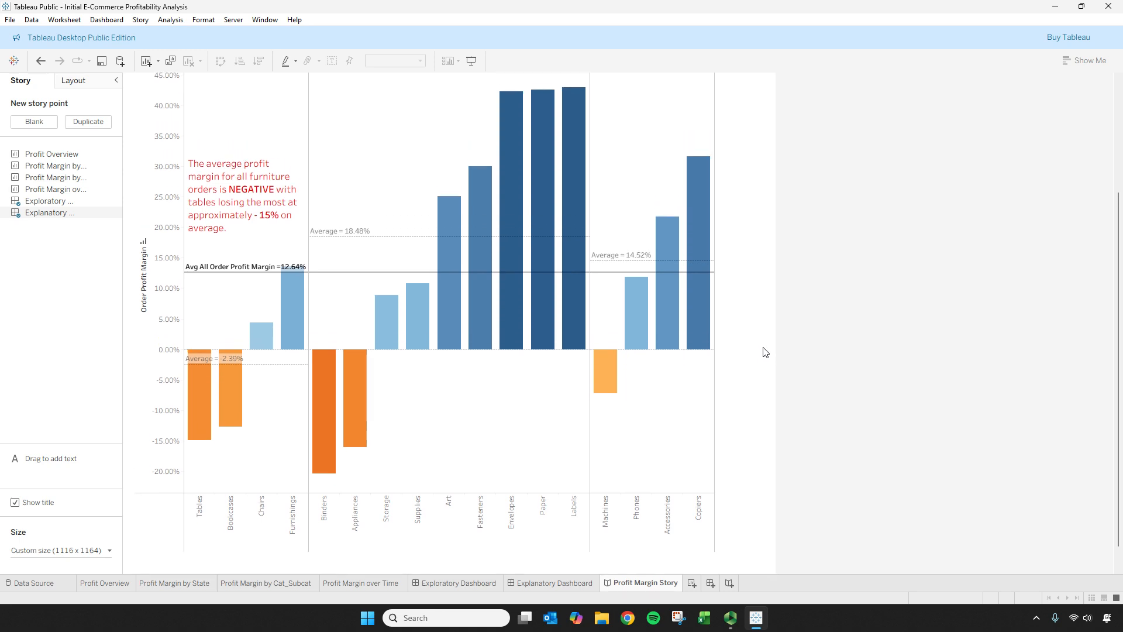
# Step: Try the Automatic size for the Profit Margin Story, and restore the custom 1116 x 1164 size
pyautogui.click(90, 548)
pyautogui.click(76, 480)
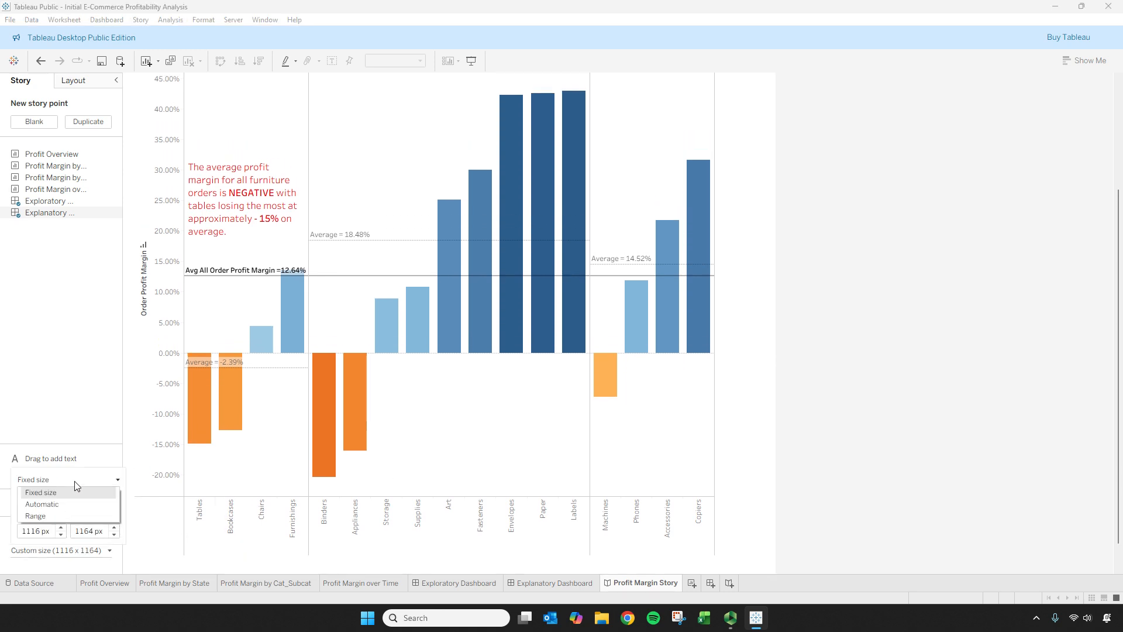
pyautogui.click(68, 504)
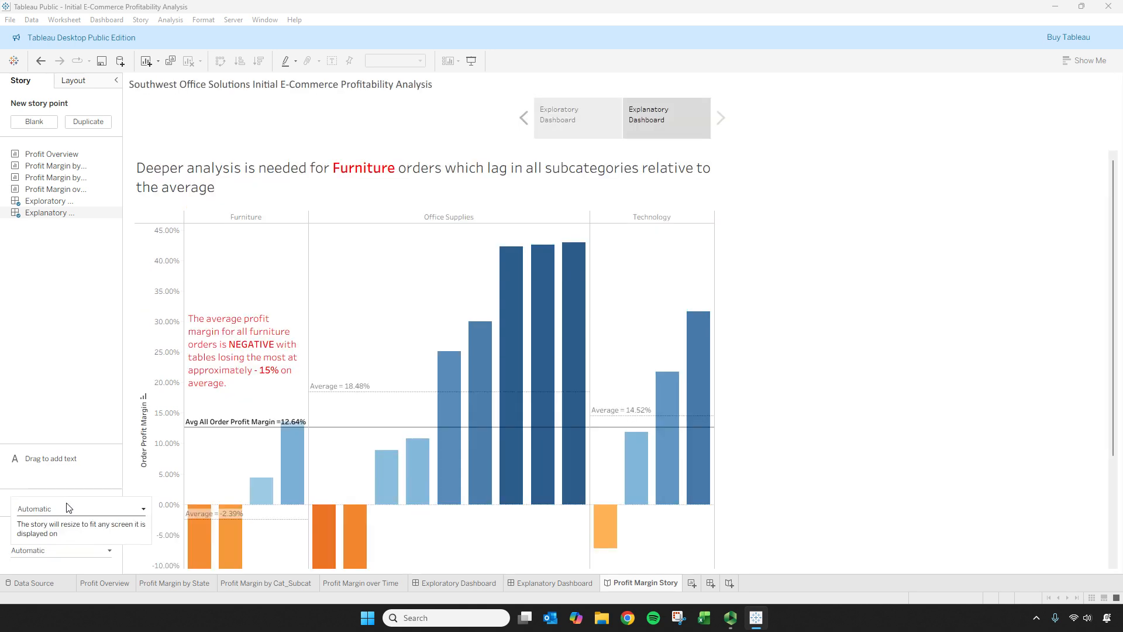
pyautogui.click(64, 561)
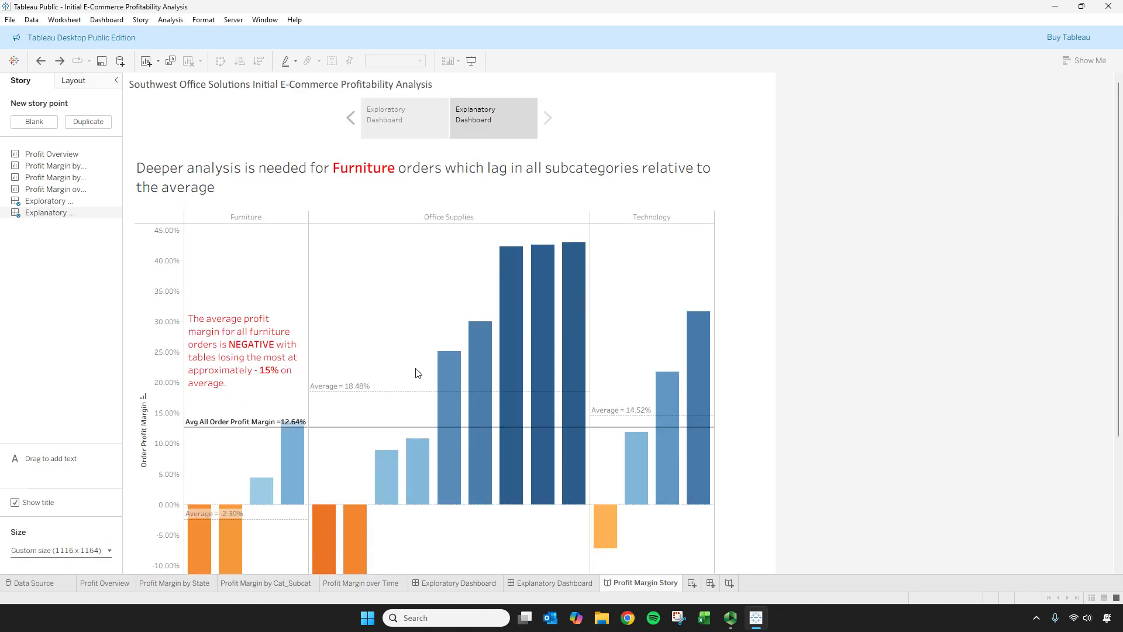
pyautogui.scroll(-2, 748, 297)
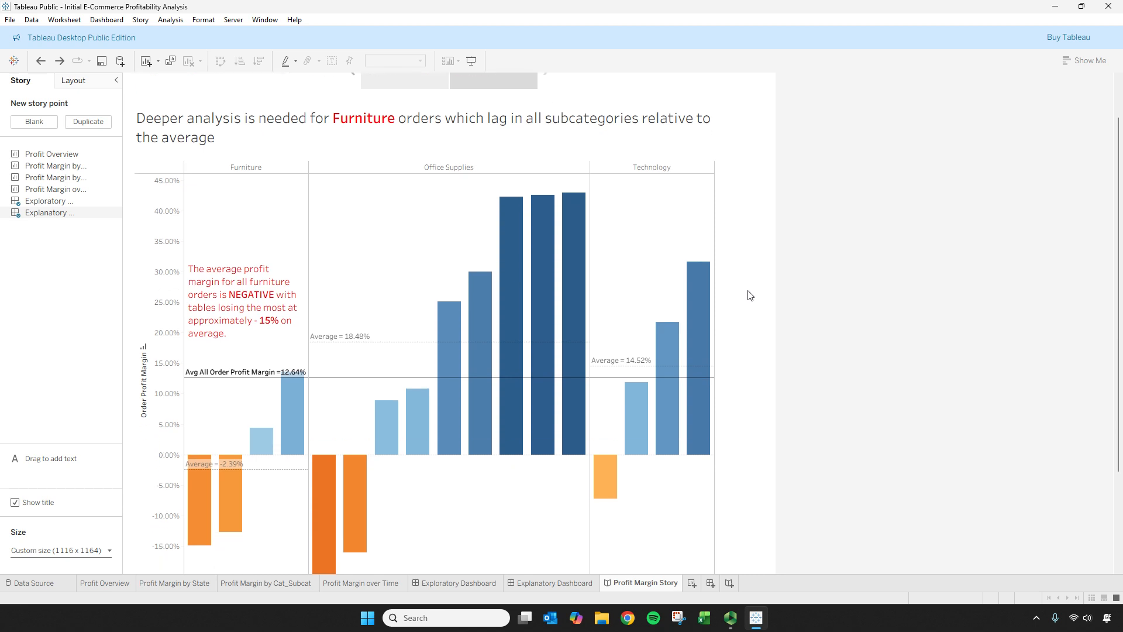
# Step: Try a height of 964 px for the Profit Margin Story, and raise it to 1264 px
pyautogui.scroll(-3, 749, 297)
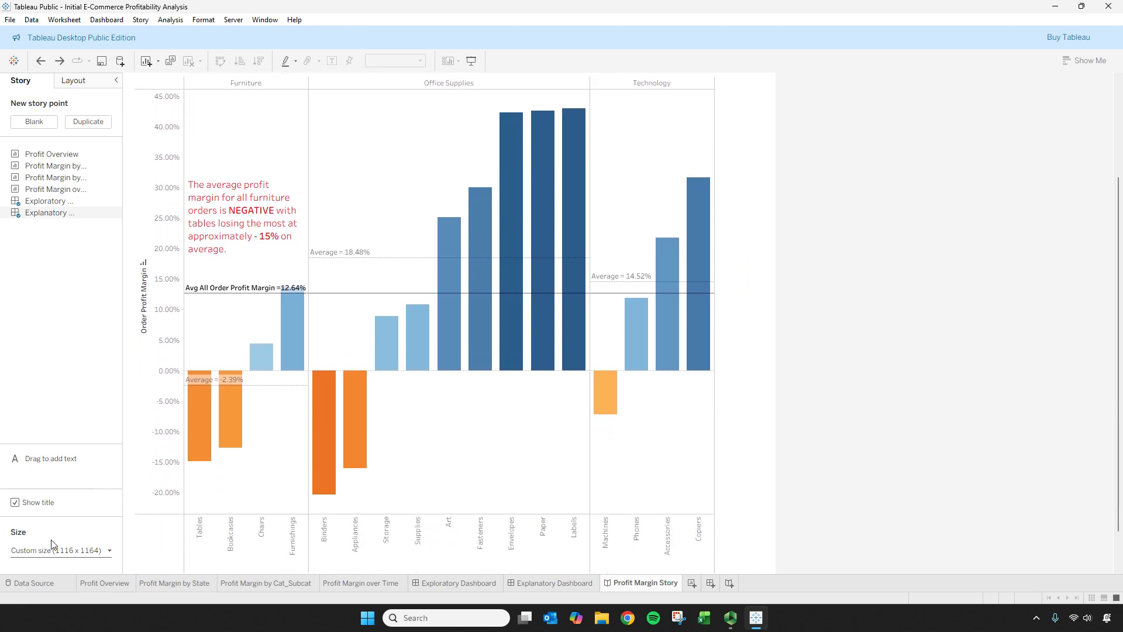
pyautogui.click(65, 550)
pyautogui.click(114, 534)
pyautogui.click(114, 535)
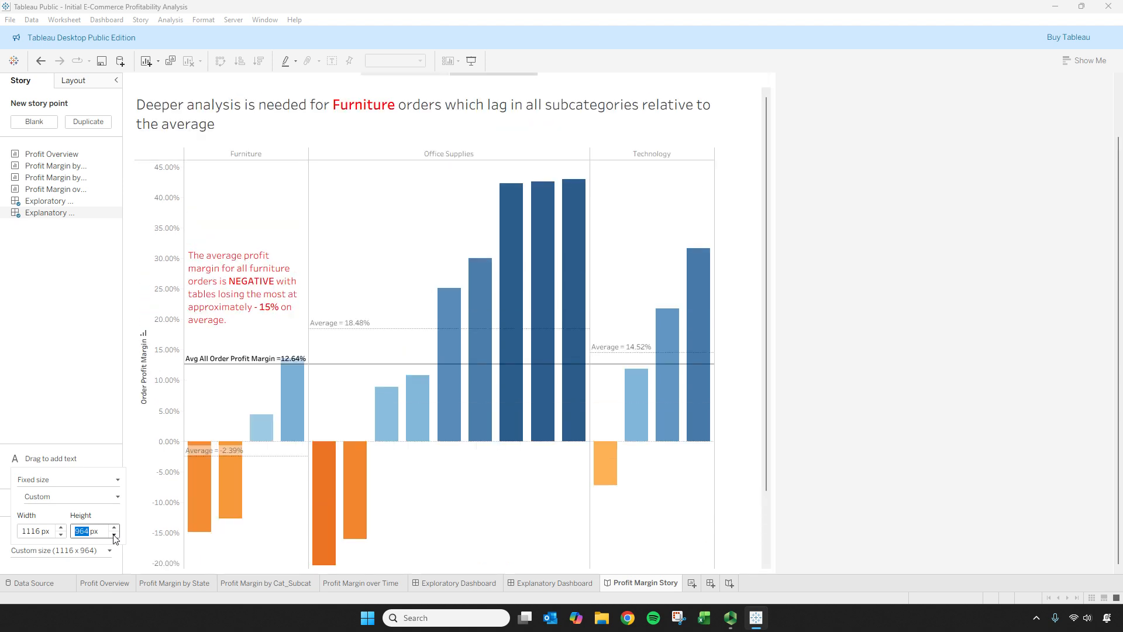
pyautogui.click(114, 527)
pyautogui.click(114, 528)
pyautogui.click(114, 528)
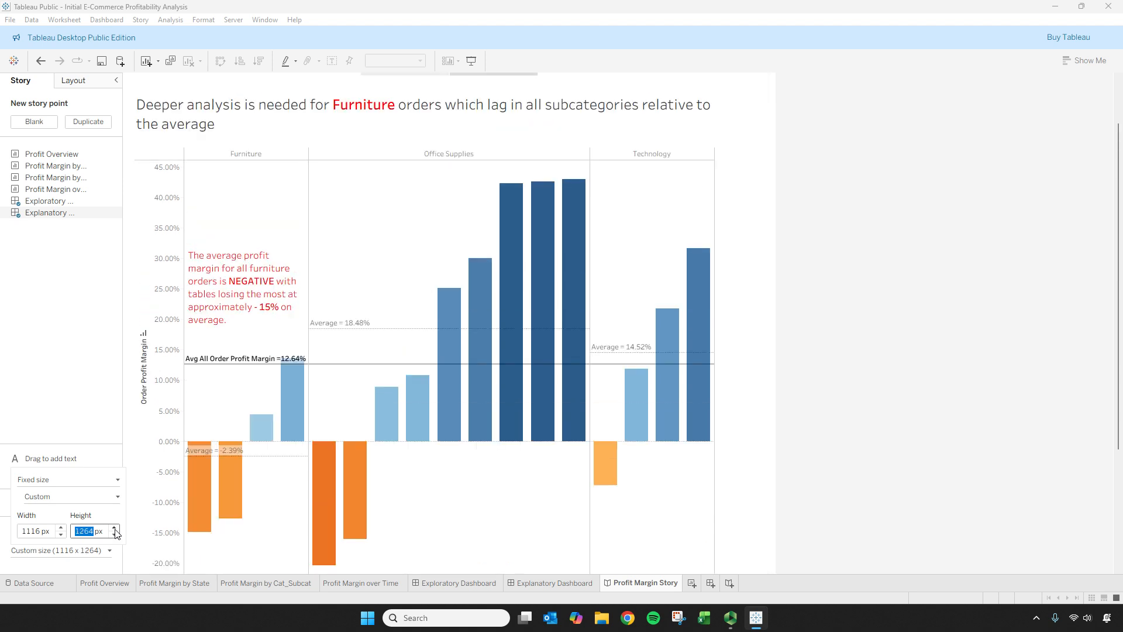
# Step: Set the Explanatory Dashboard's height to 764 px so that the whole chart and annotation fit
pyautogui.click(555, 583)
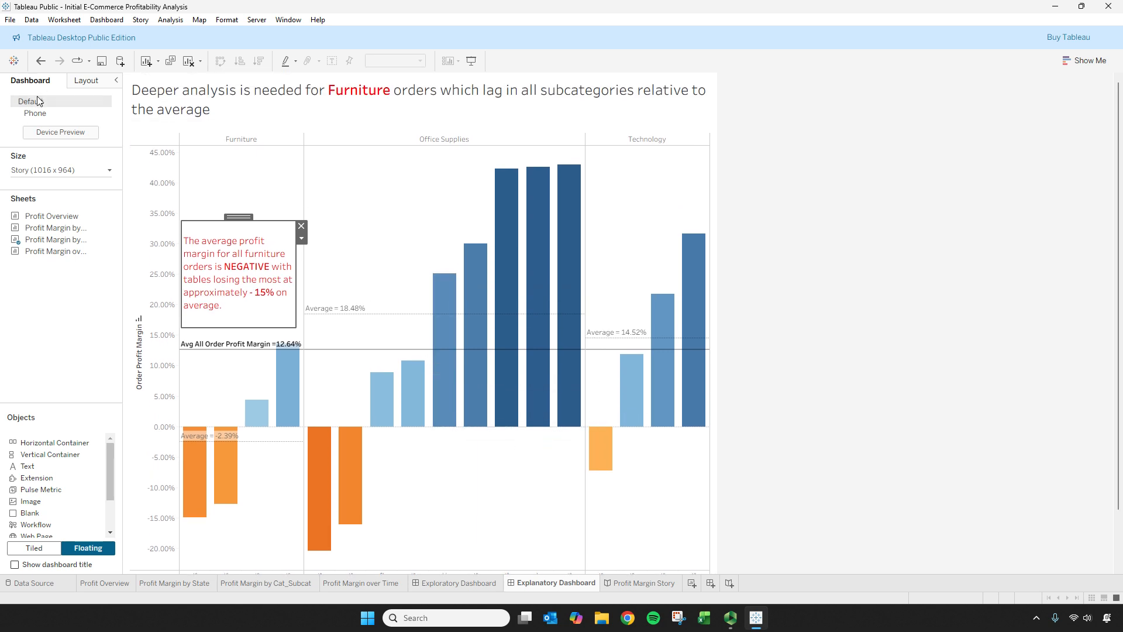
pyautogui.click(89, 170)
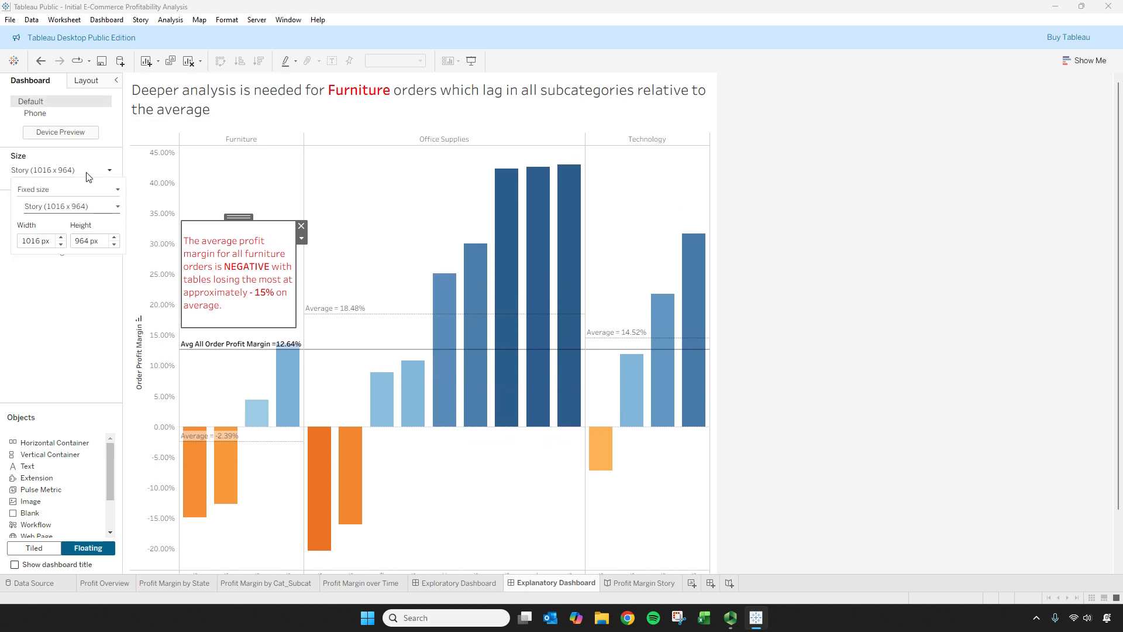
pyautogui.click(113, 237)
pyautogui.click(113, 238)
pyautogui.click(115, 245)
pyautogui.click(115, 245)
pyautogui.click(115, 245)
pyautogui.click(115, 245)
pyautogui.click(115, 245)
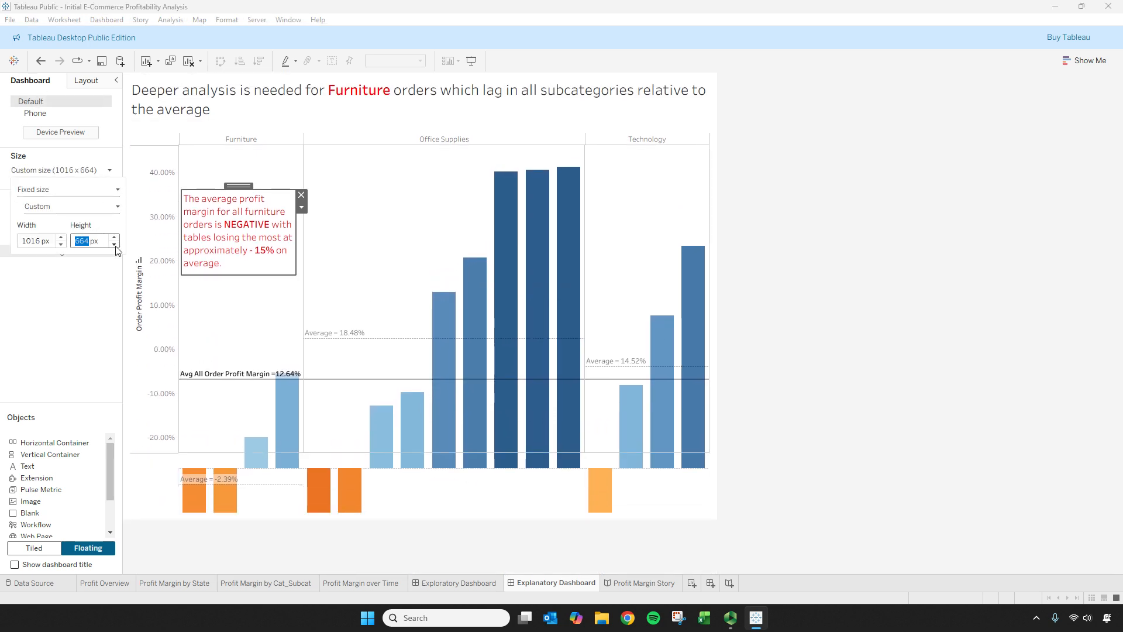
pyautogui.click(115, 245)
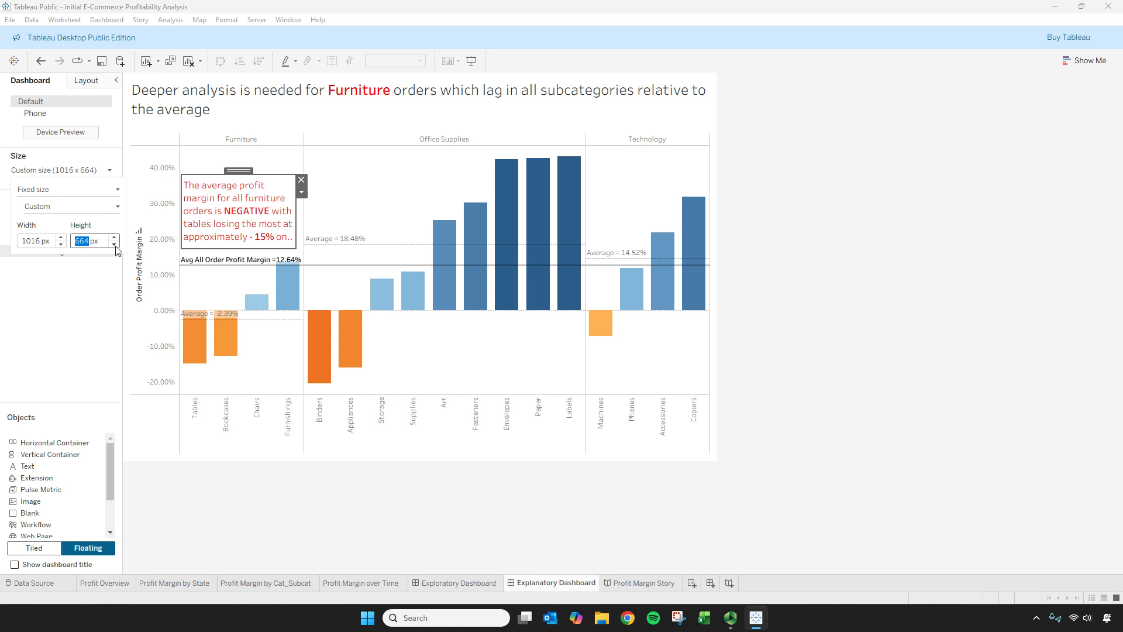
pyautogui.click(114, 237)
pyautogui.click(114, 237)
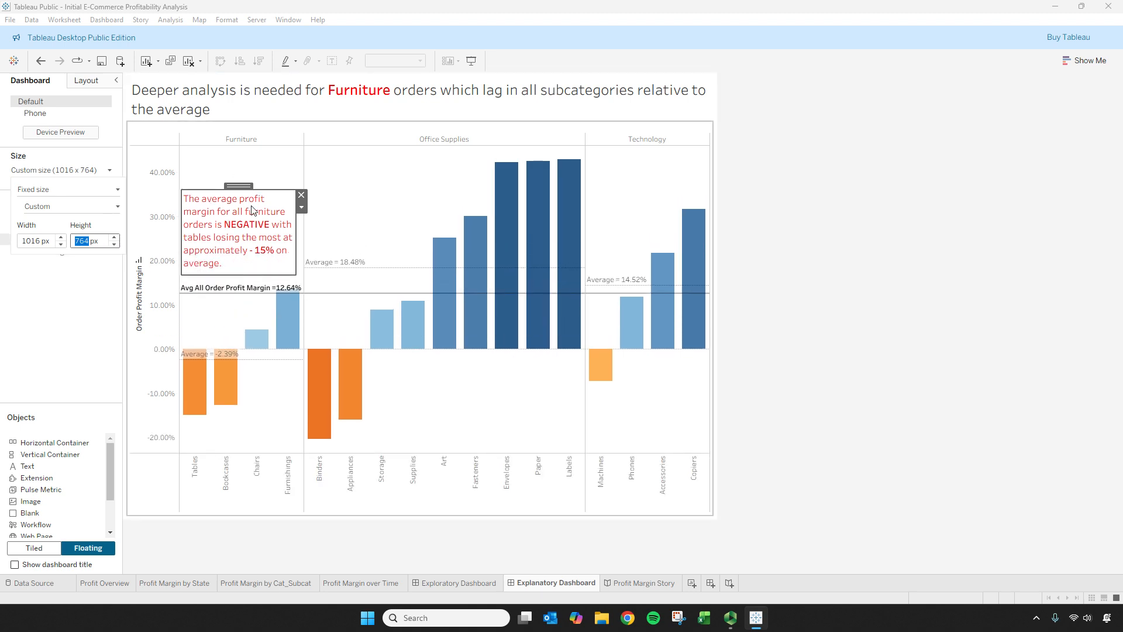
# Step: Set the Profit Margin Story's height to 964 px, check how the dashboard fits, and save the workbook
pyautogui.click(635, 584)
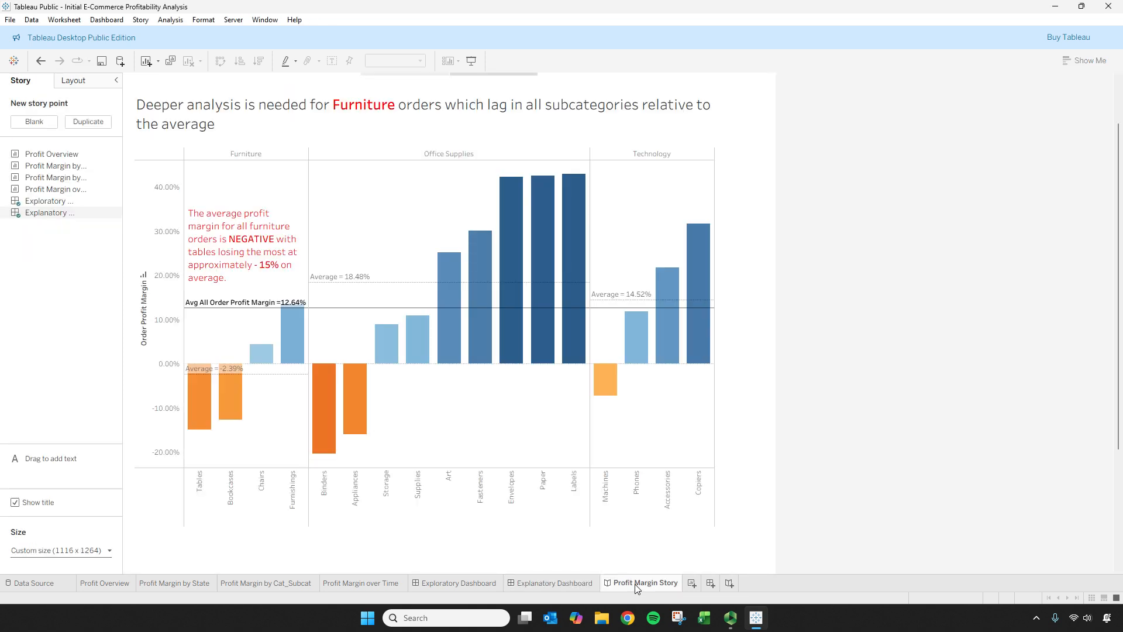
pyautogui.click(88, 550)
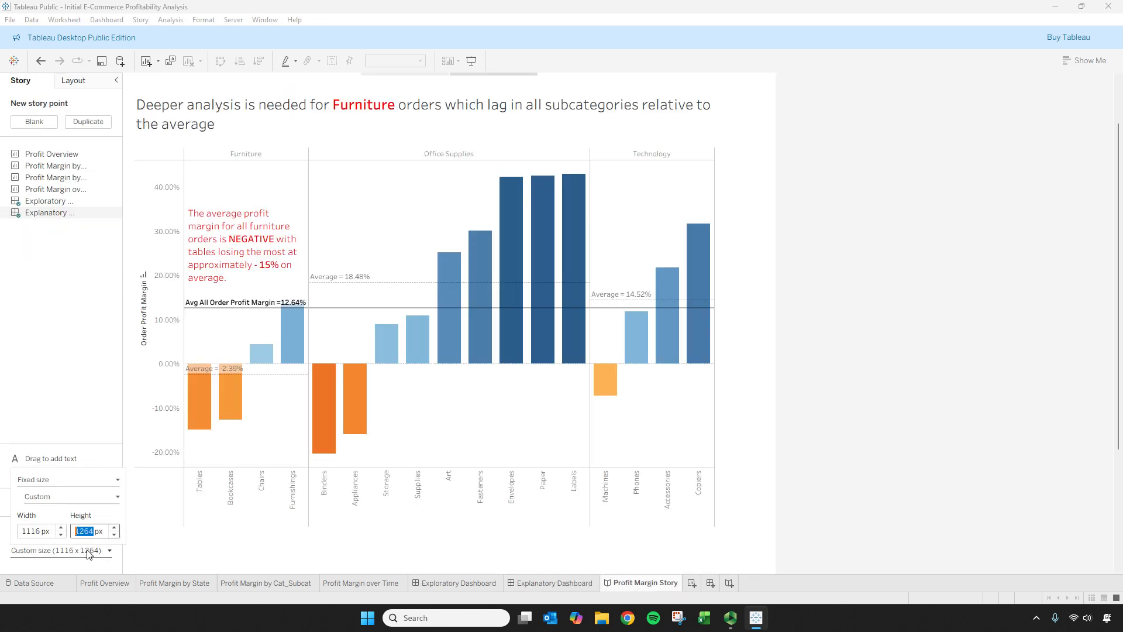
pyautogui.click(114, 534)
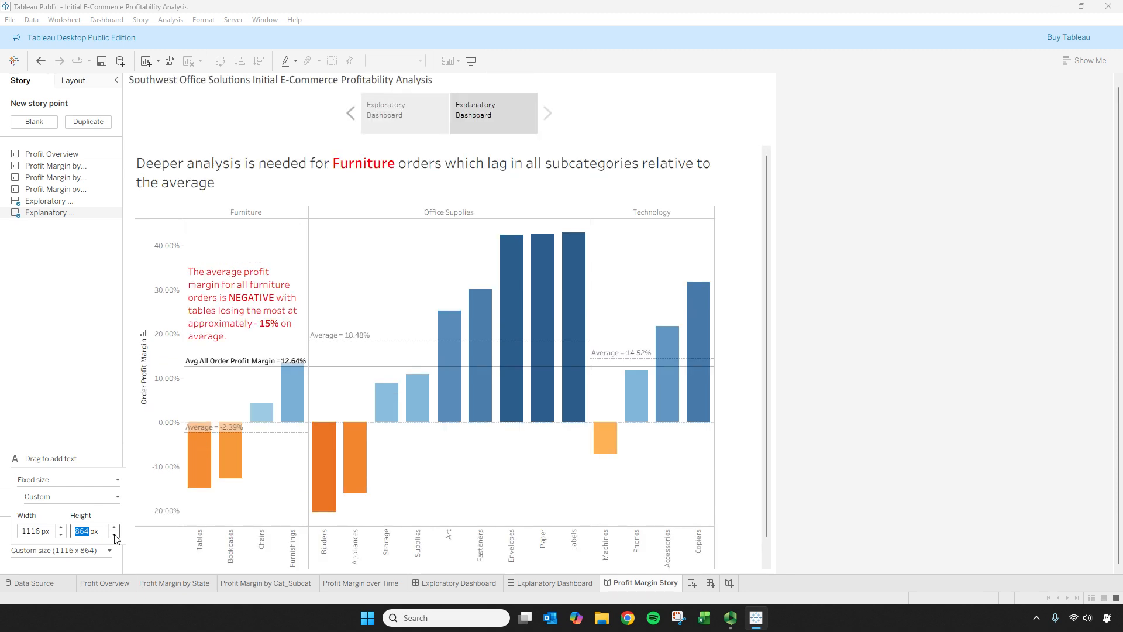
pyautogui.click(759, 452)
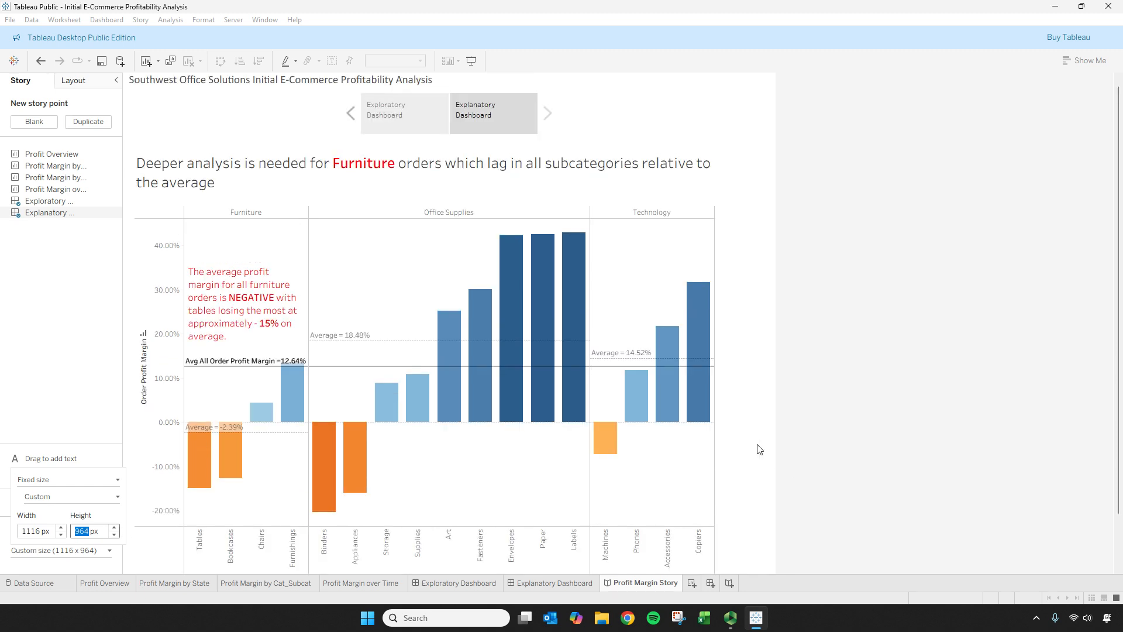
pyautogui.scroll(-2, 759, 452)
pyautogui.scroll(2, 759, 452)
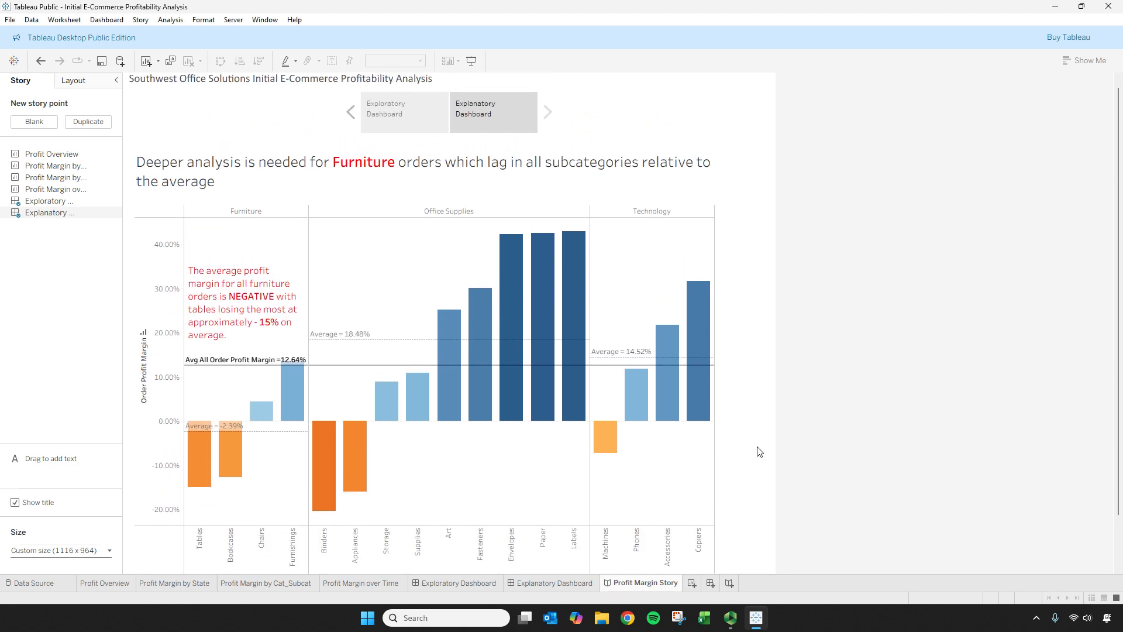
pyautogui.click(11, 22)
pyautogui.click(44, 95)
# Step: Change the first story point's caption to "Exploratory Dashboard for Profit Margin"
pyautogui.click(368, 124)
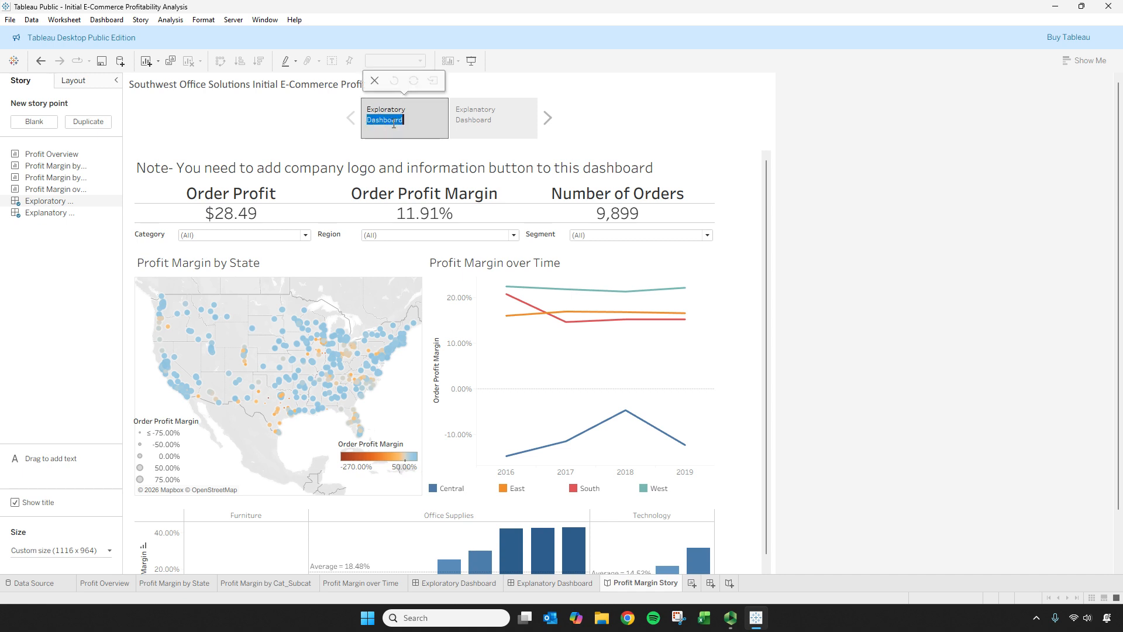
pyautogui.click(417, 111)
pyautogui.write('fo')
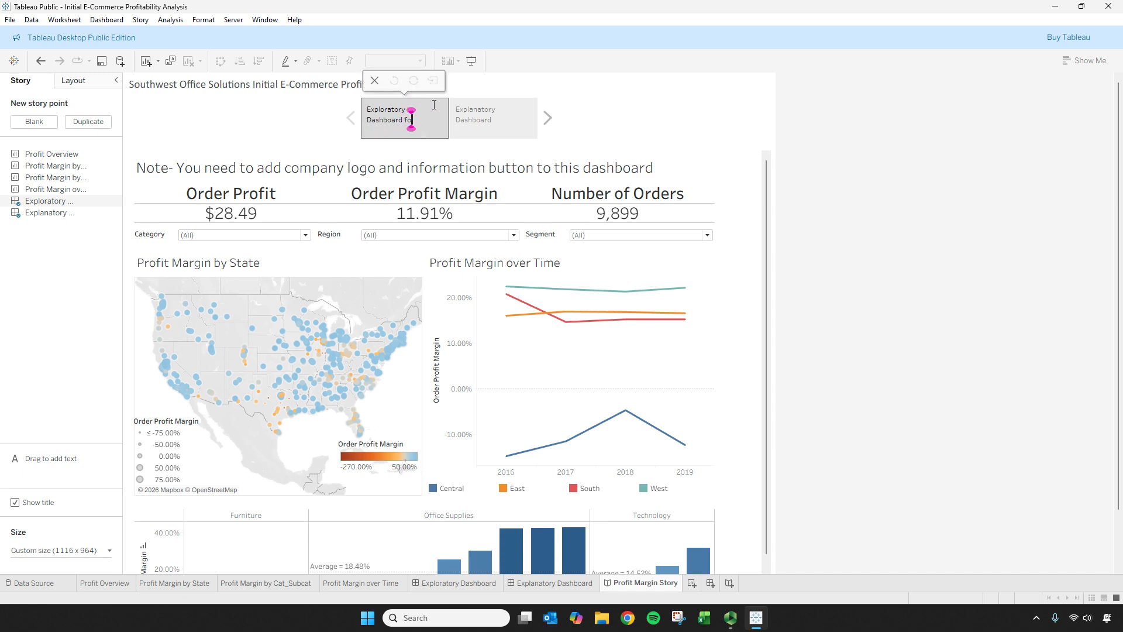
pyautogui.write('r Profit Margin')
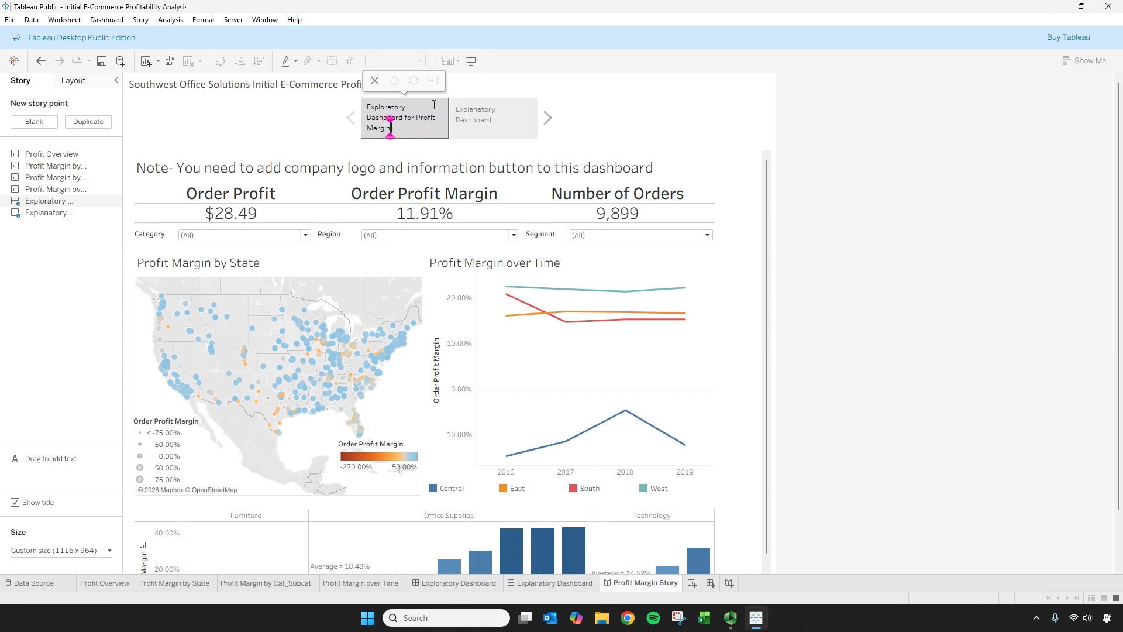
# Step: Change the second story point's caption to "Explanatory Dashboard - Furniture is lagging!" and return to the first story point
pyautogui.click(494, 115)
pyautogui.click(494, 115)
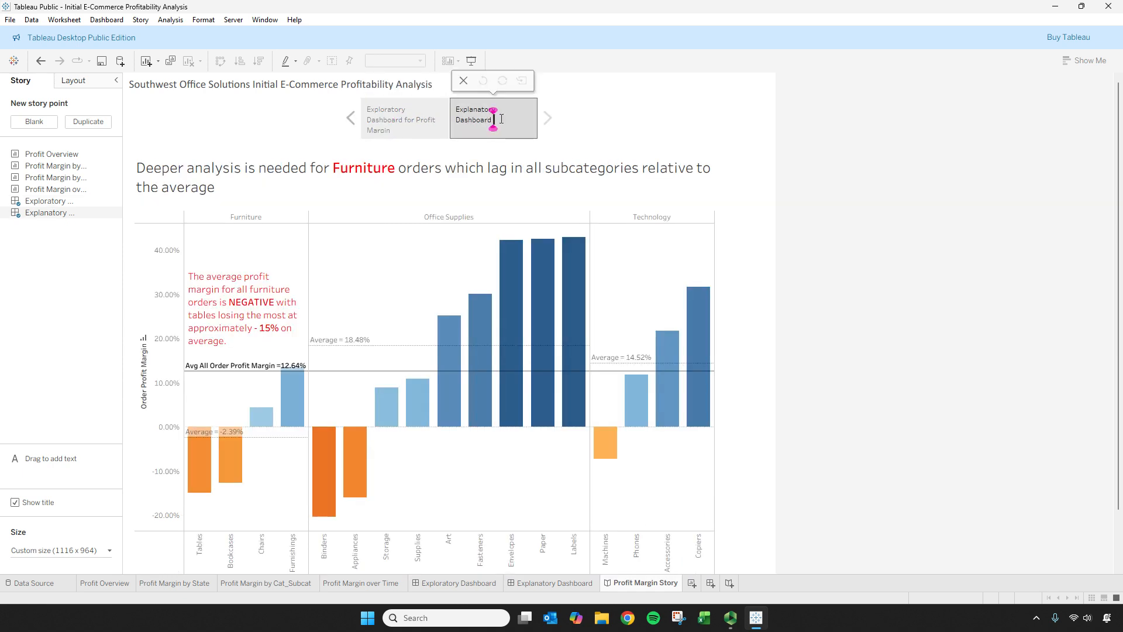
pyautogui.write('- Fur')
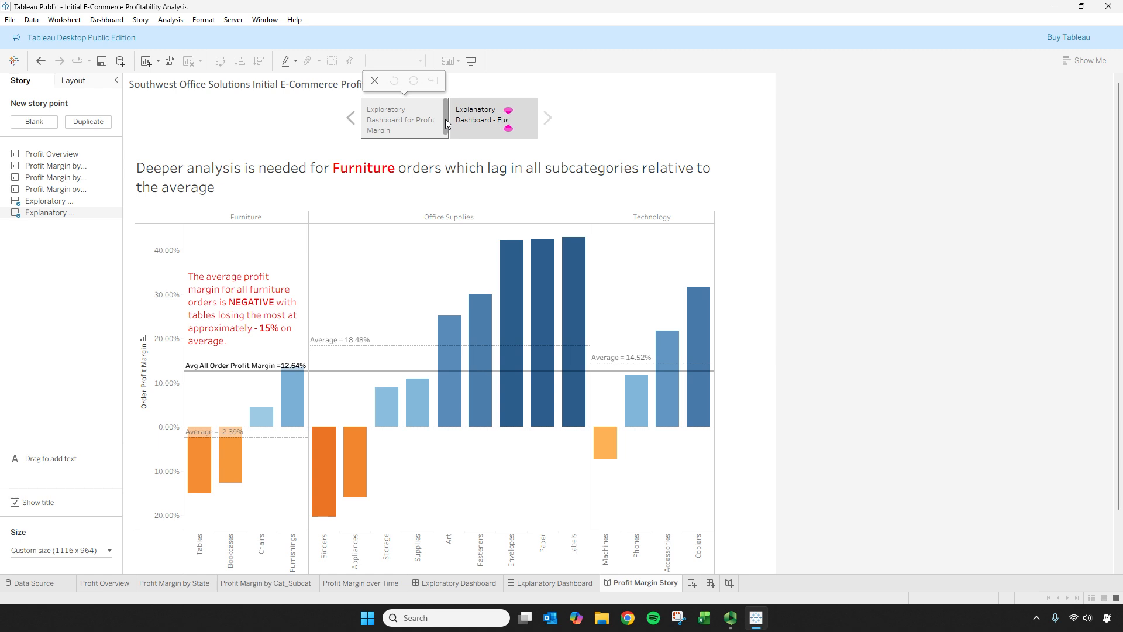
pyautogui.write('niture is lagging!')
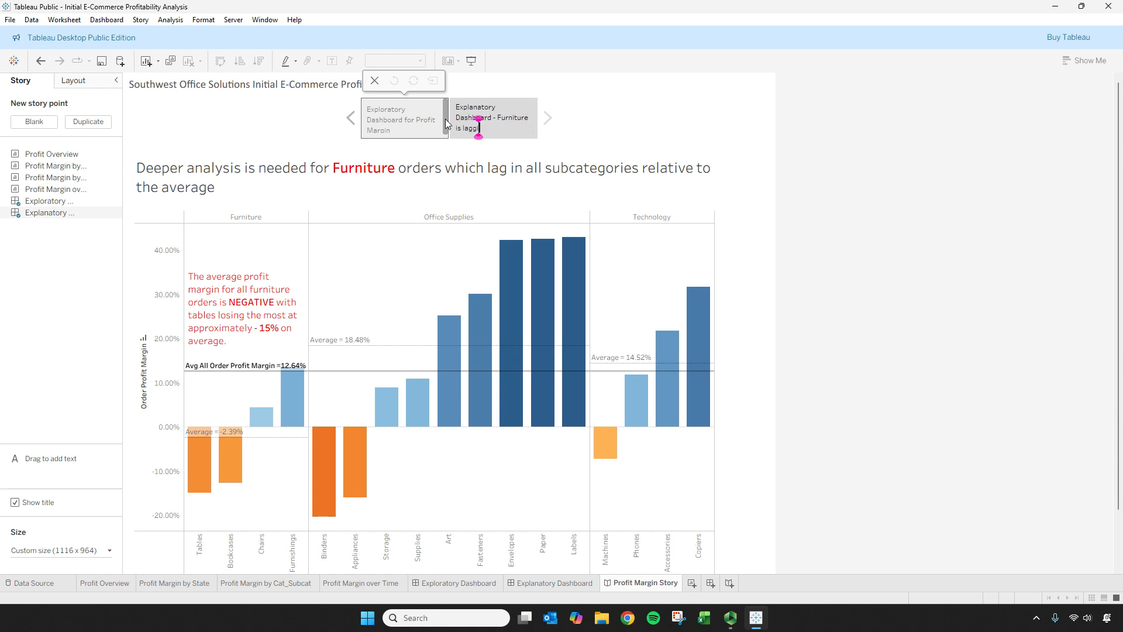
pyautogui.click(408, 135)
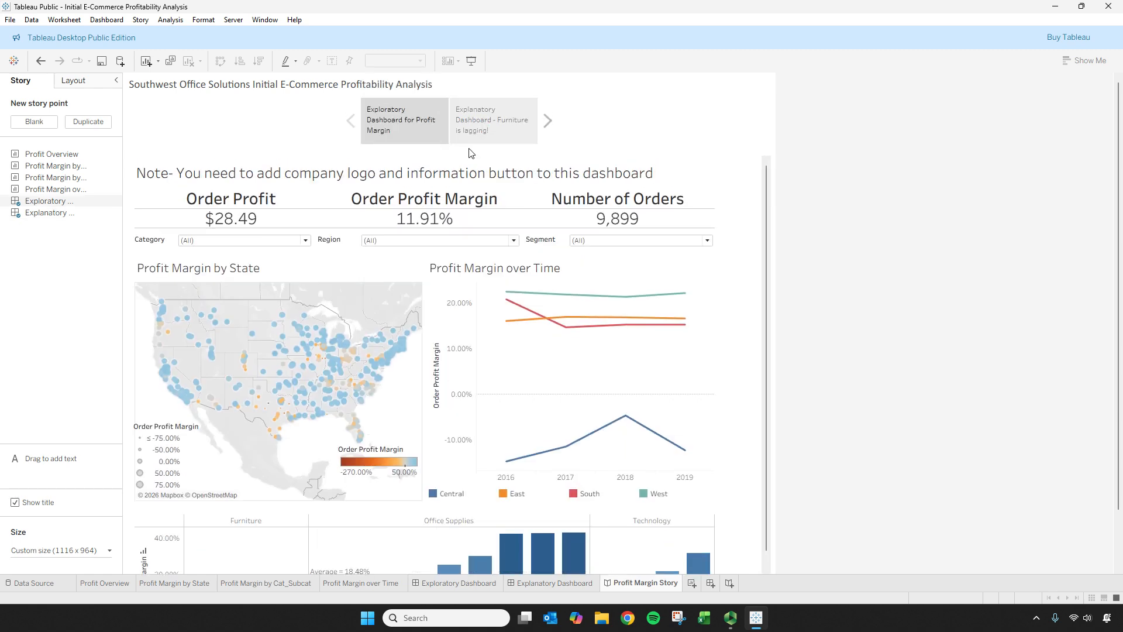
pyautogui.click(424, 128)
# Step: Publish the workbook to Tableau Public with the title "Initial E-Commerce Profitability Analysis"
pyautogui.click(11, 20)
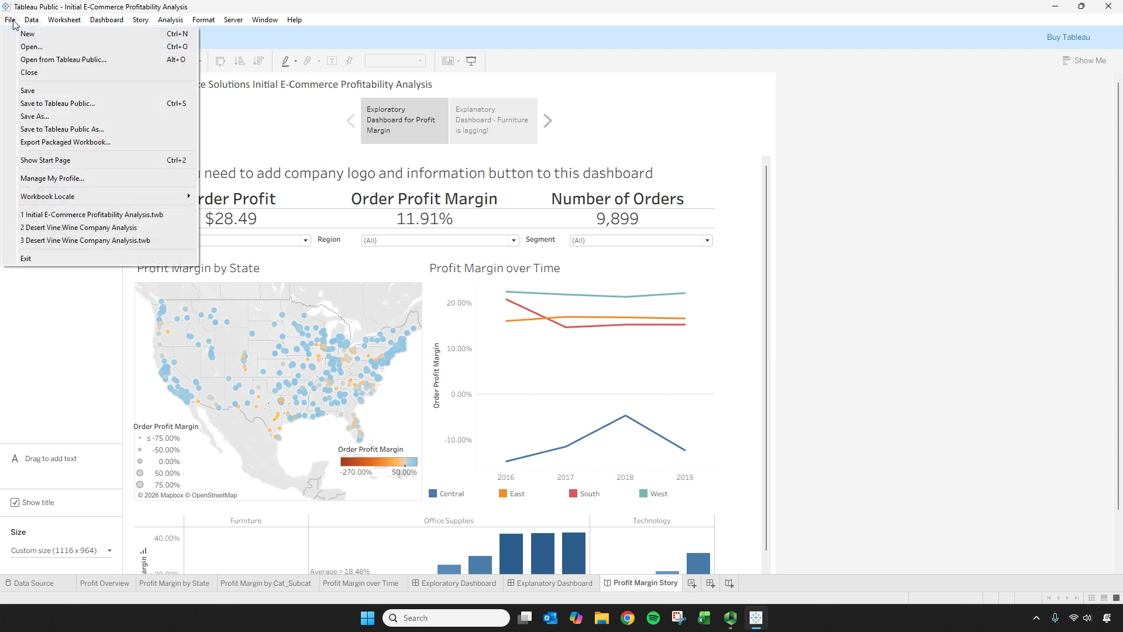
pyautogui.click(59, 131)
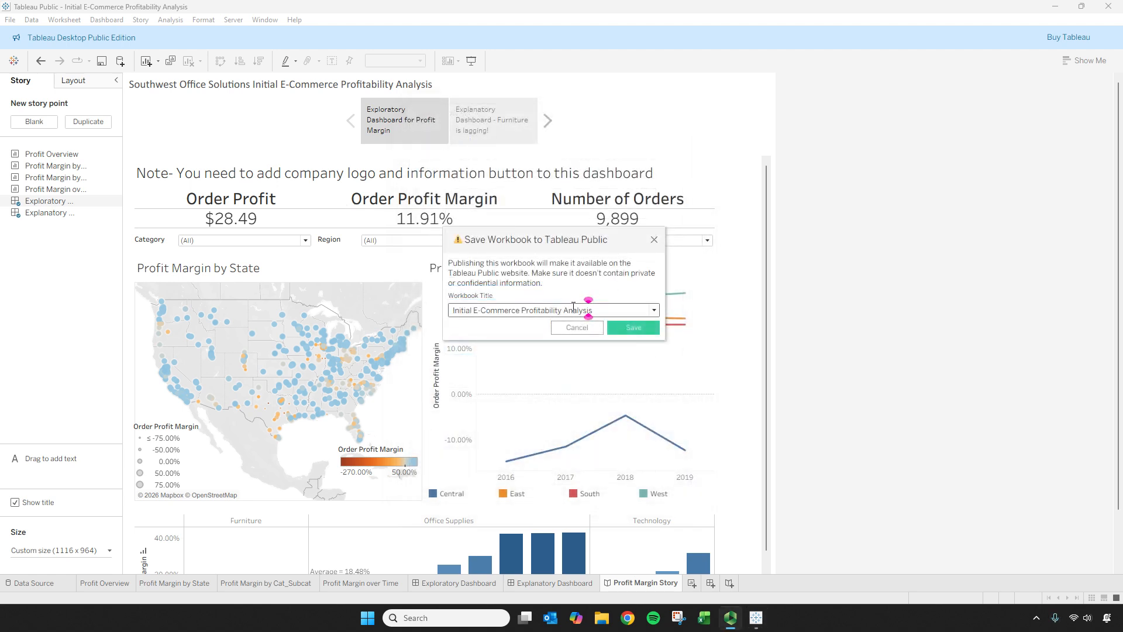
pyautogui.click(597, 312)
pyautogui.click(629, 326)
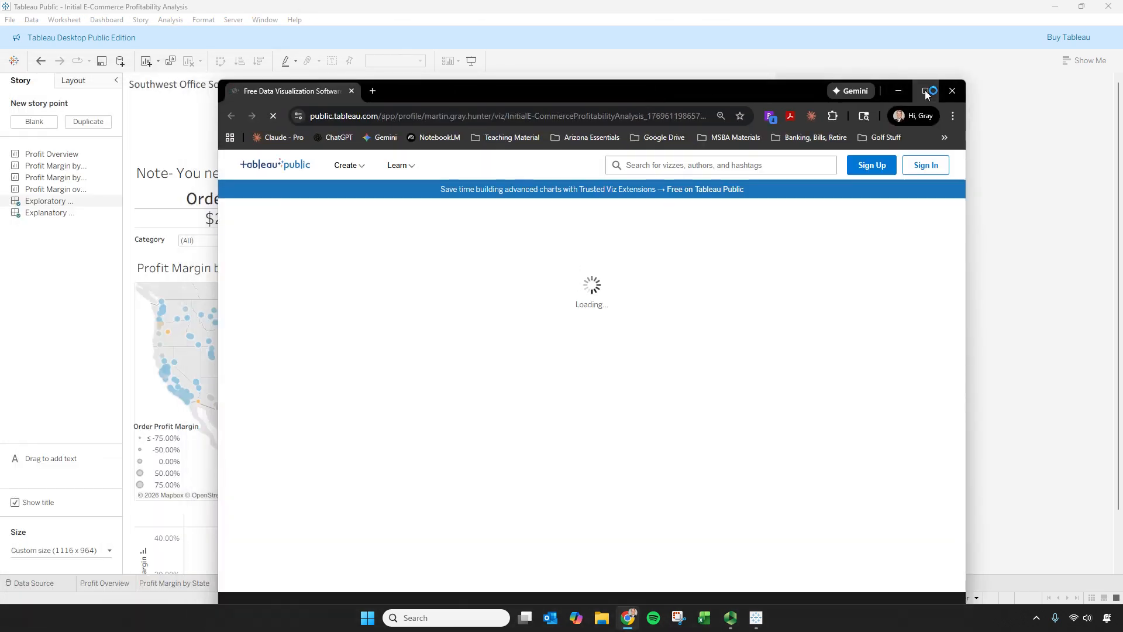
# Step: Examine how the published story fits on its web page, both in the maximized browser and in full screen
pyautogui.click(924, 89)
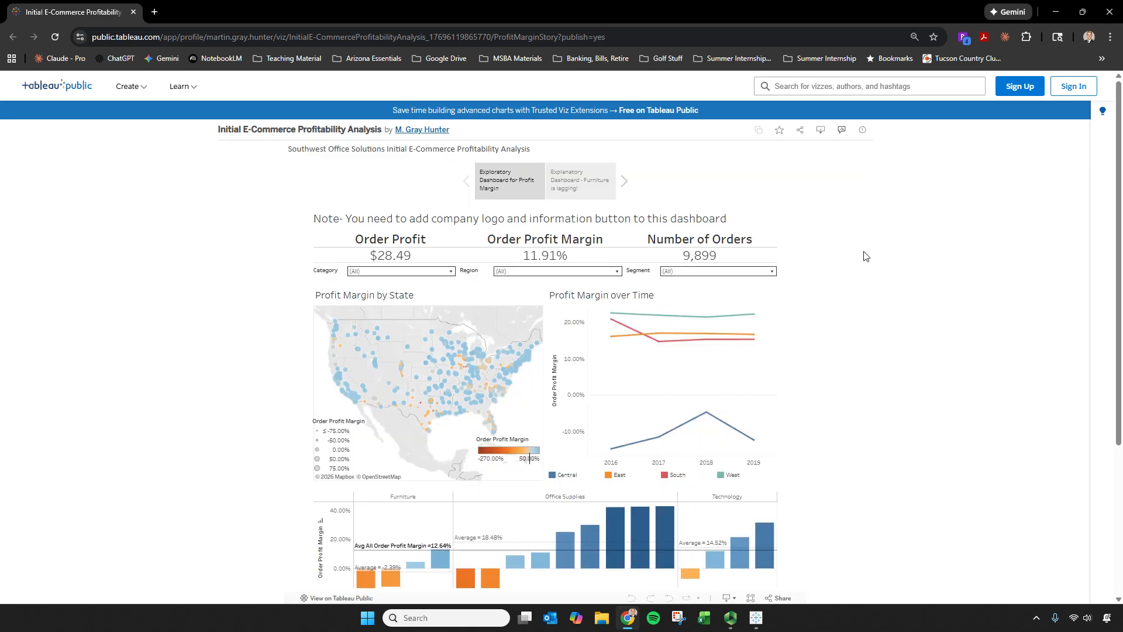
pyautogui.scroll(-4, 867, 252)
pyautogui.scroll(4, 867, 251)
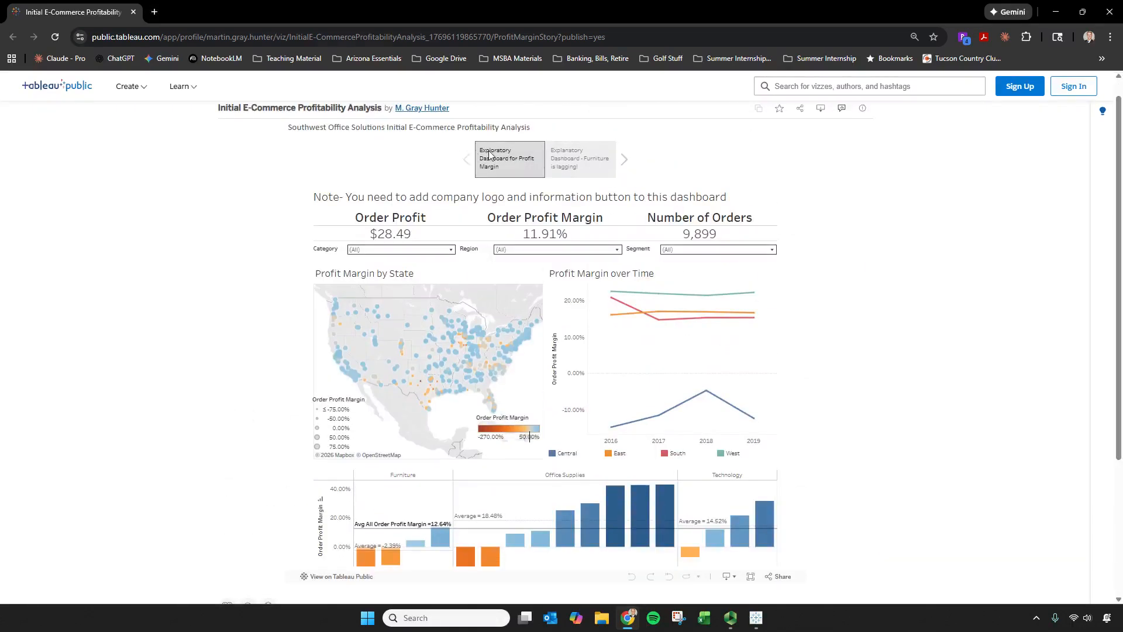
pyautogui.click(751, 576)
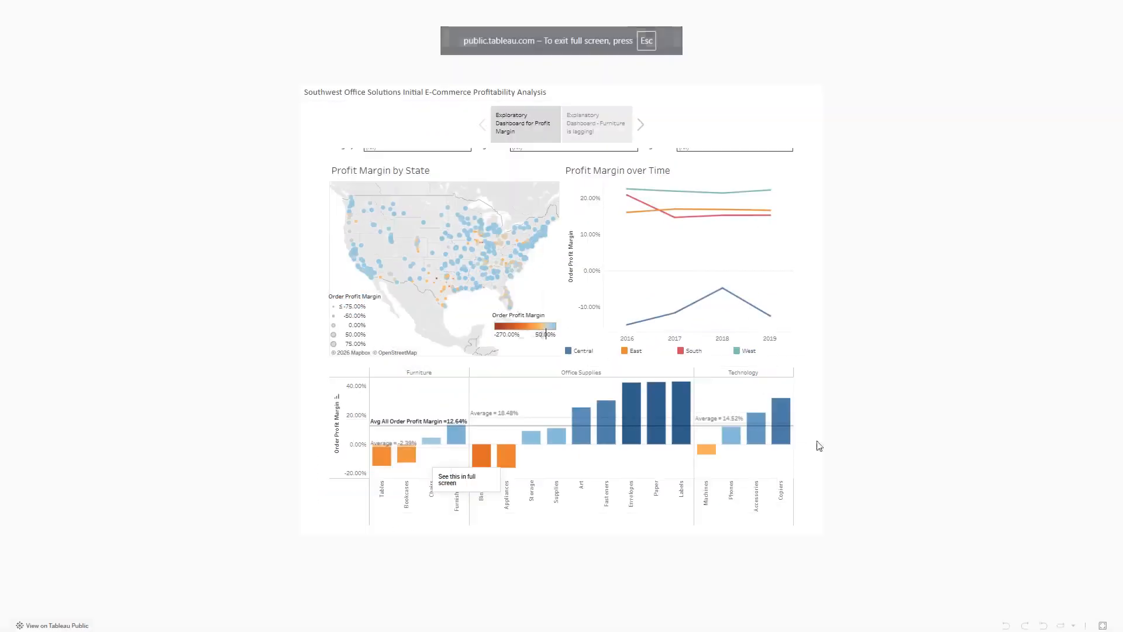
pyautogui.moveTo(816, 244); pyautogui.dragTo(830, 174)
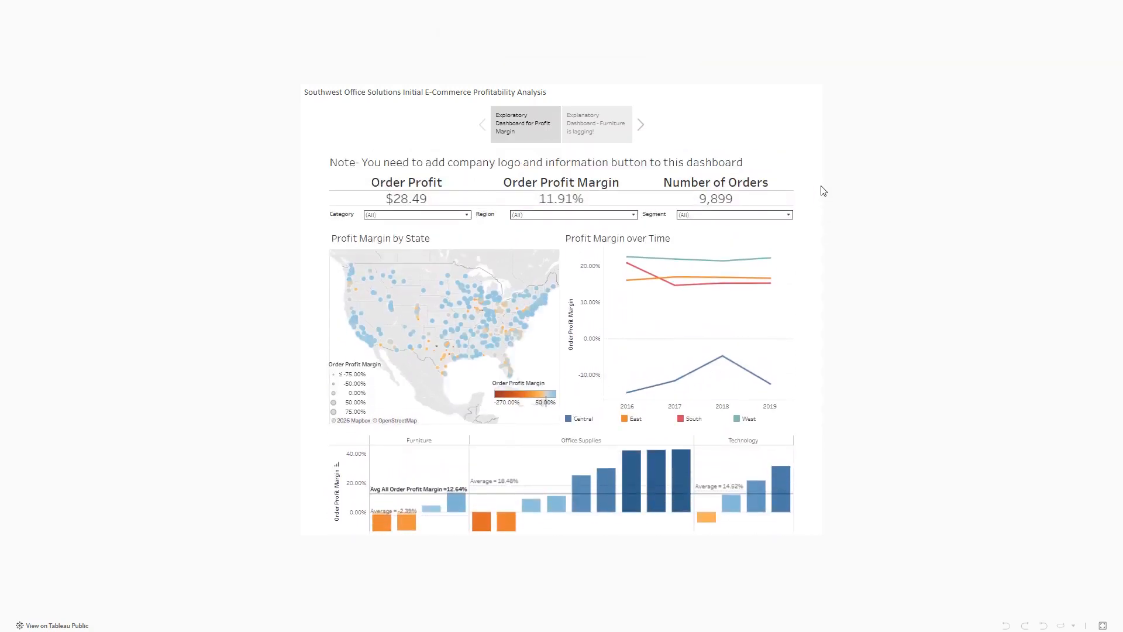
pyautogui.moveTo(815, 205); pyautogui.dragTo(816, 343)
pyautogui.press('Escape')
pyautogui.scroll(-5, 822, 253)
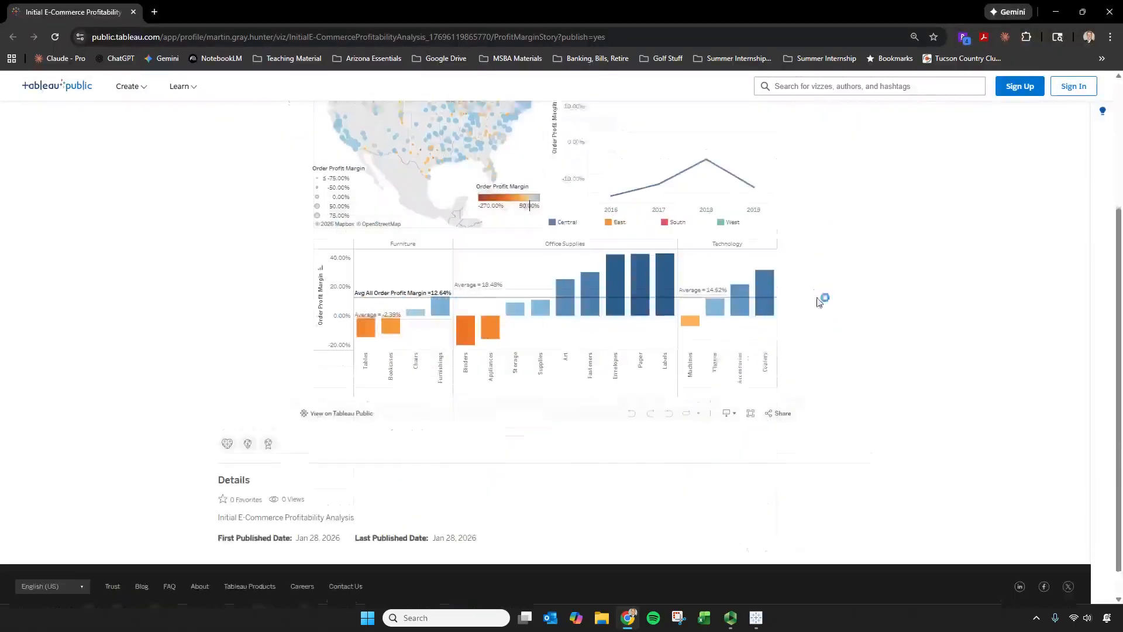
pyautogui.click(750, 403)
pyautogui.press('Escape')
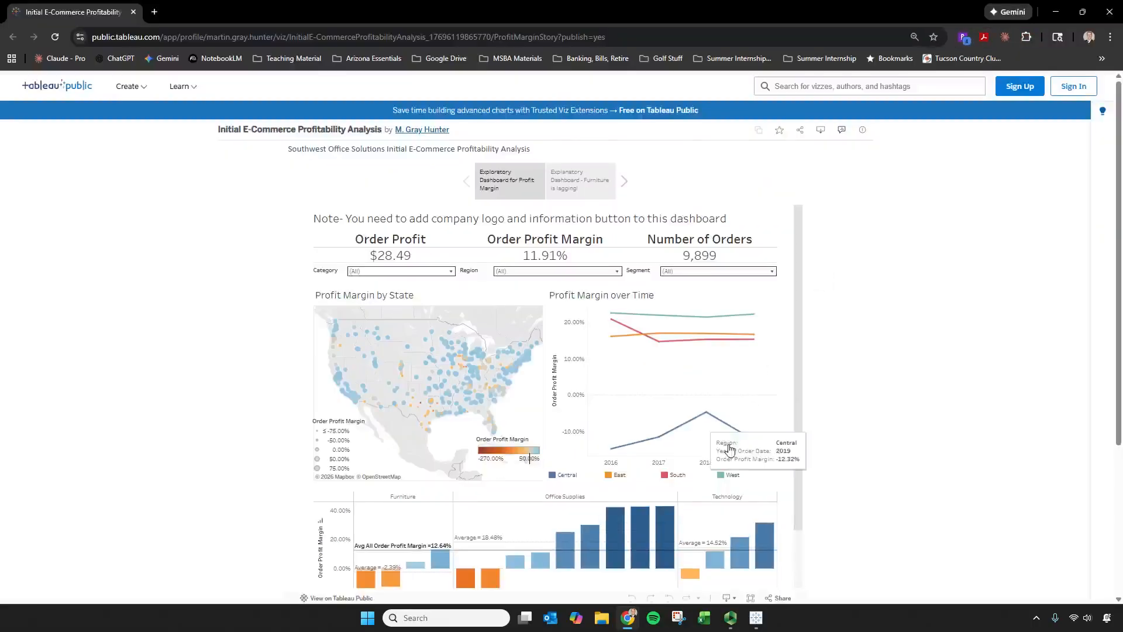
# Step: Switch back to Tableau Desktop, set the Profit Margin Story's size to 1116 x 1164, and check the Explanatory Dashboard story point
pyautogui.click(755, 619)
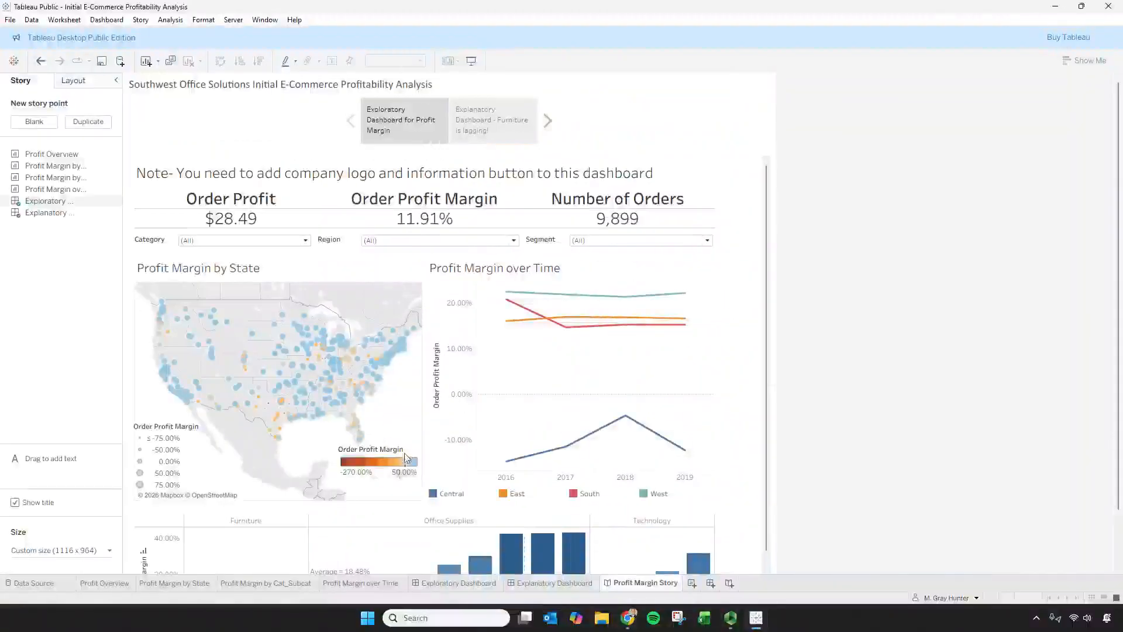
pyautogui.moveTo(766, 407); pyautogui.dragTo(765, 478)
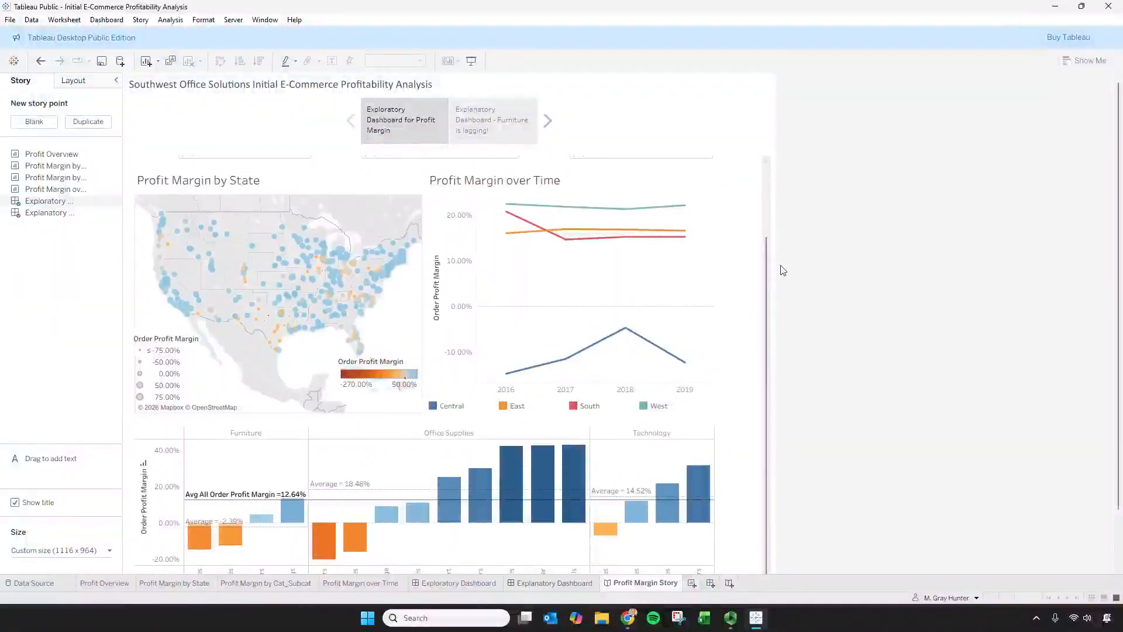
pyautogui.click(61, 550)
pyautogui.click(60, 528)
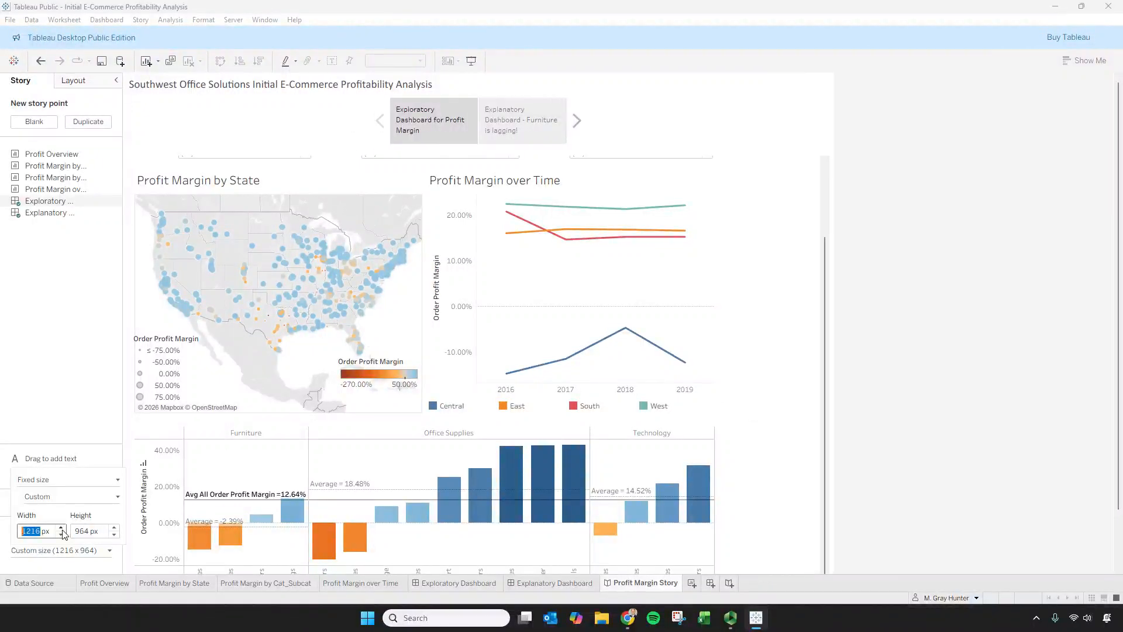
pyautogui.click(61, 534)
pyautogui.click(114, 527)
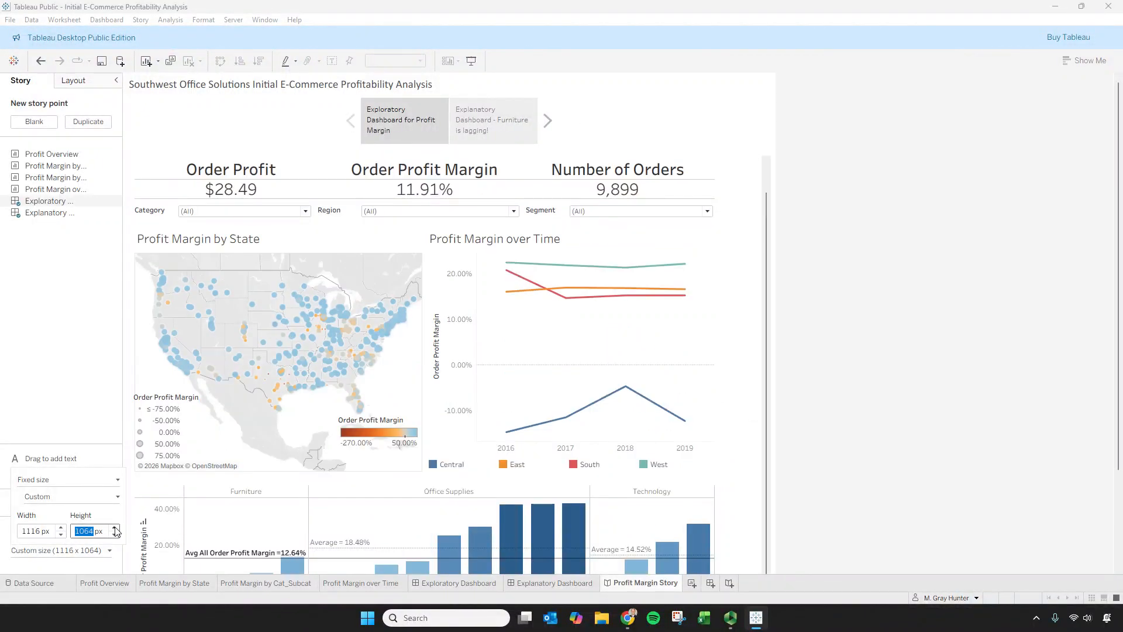
pyautogui.click(114, 527)
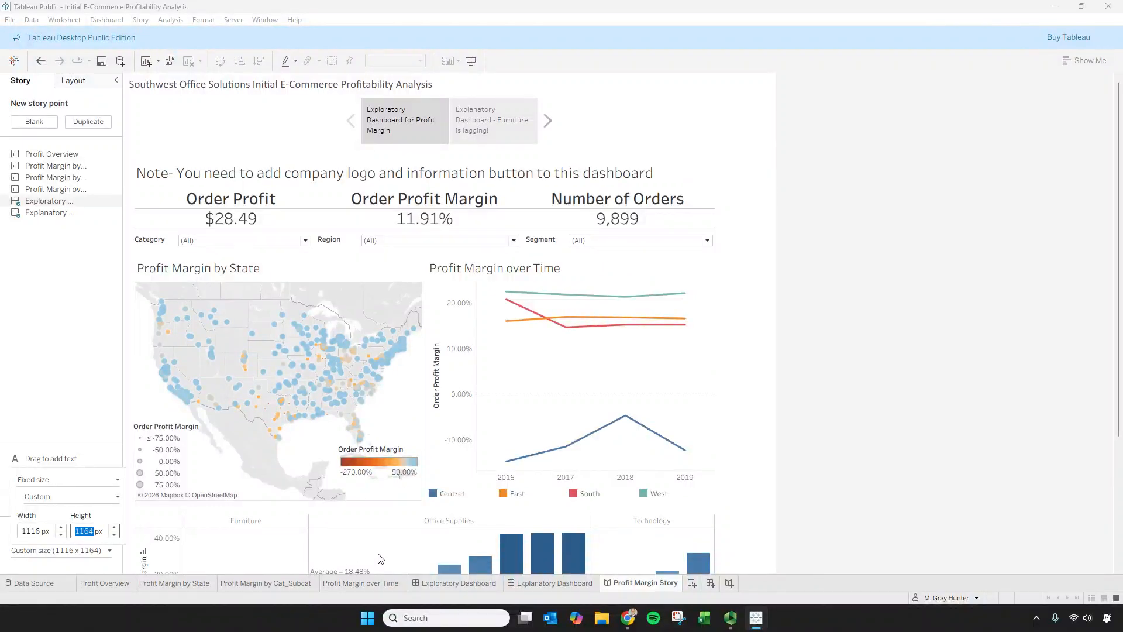
pyautogui.click(492, 117)
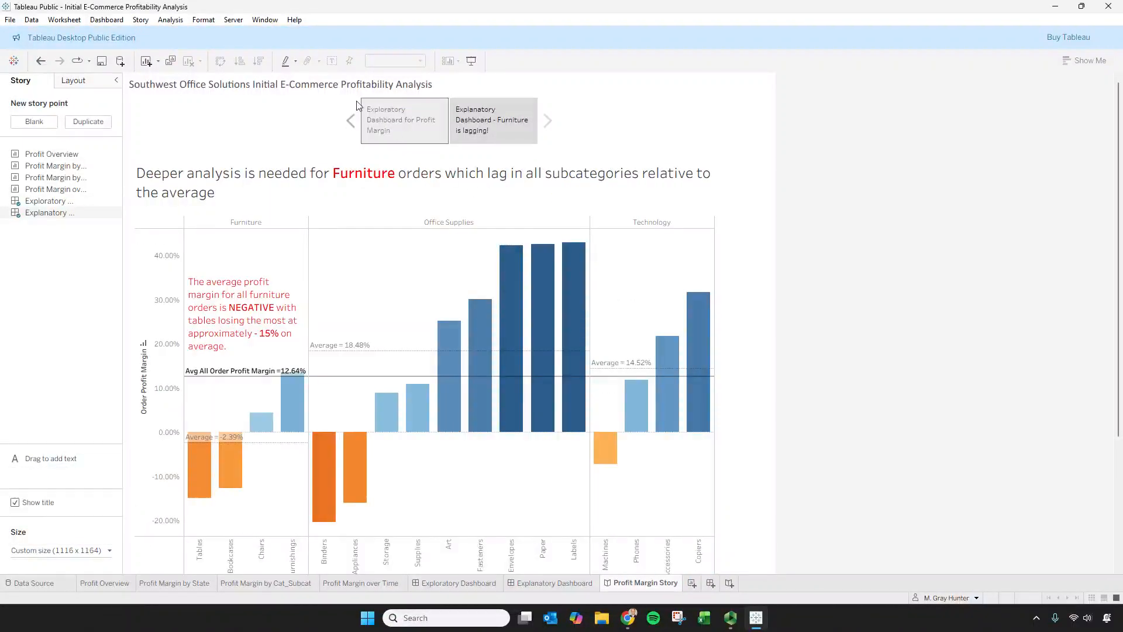
# Step: Check the Exploratory and Explanatory Dashboard story points at the story's current size
pyautogui.click(396, 114)
pyautogui.click(493, 128)
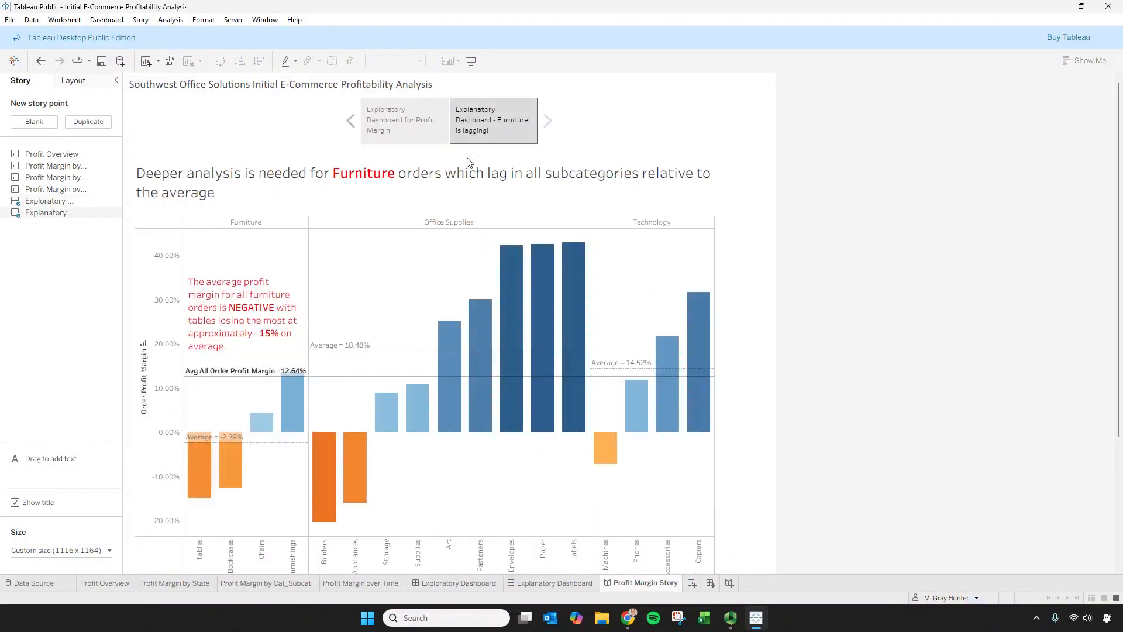
pyautogui.scroll(-1, 749, 441)
pyautogui.scroll(2, 750, 443)
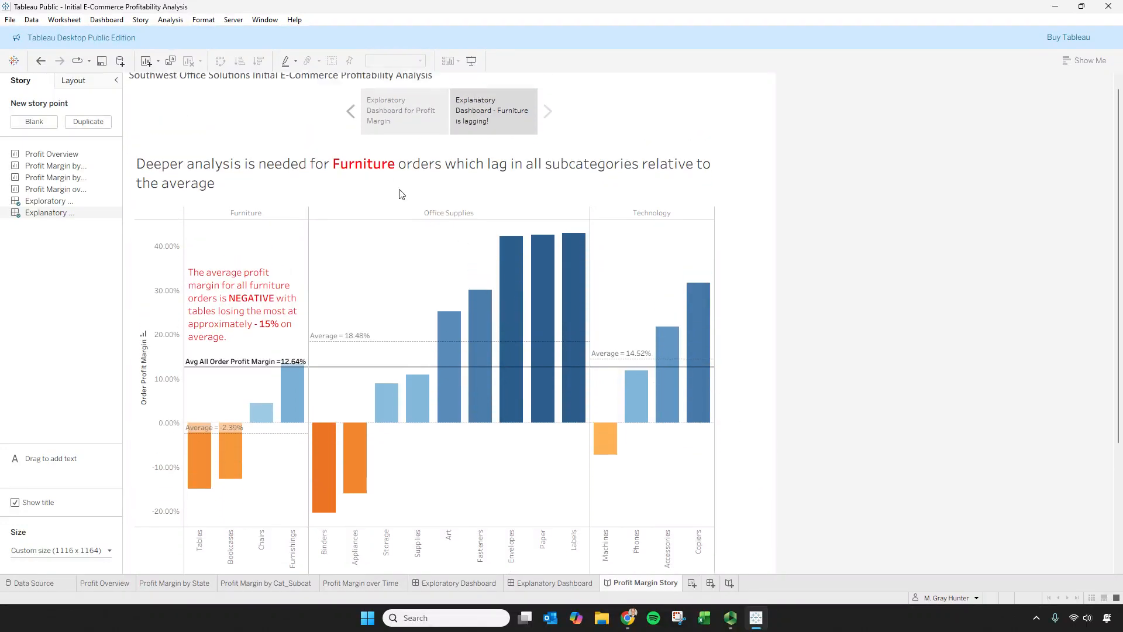
# Step: Return to the Exploratory Dashboard story point, save the workbook, and republish it to Tableau Public
pyautogui.click(414, 114)
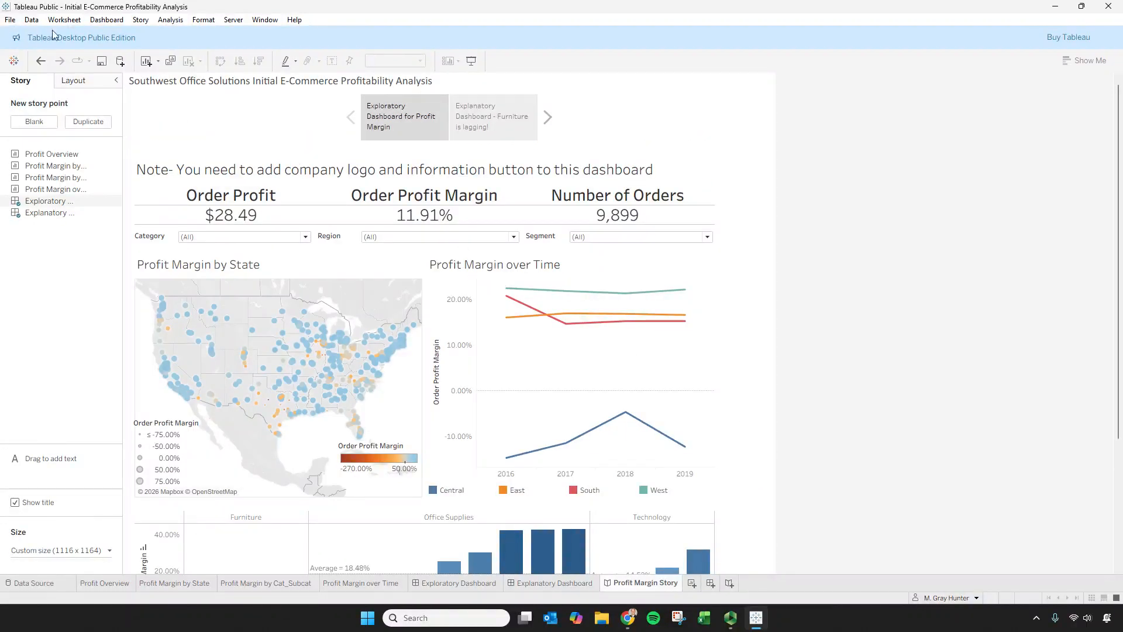
pyautogui.click(14, 22)
pyautogui.click(36, 90)
pyautogui.click(10, 21)
pyautogui.click(53, 105)
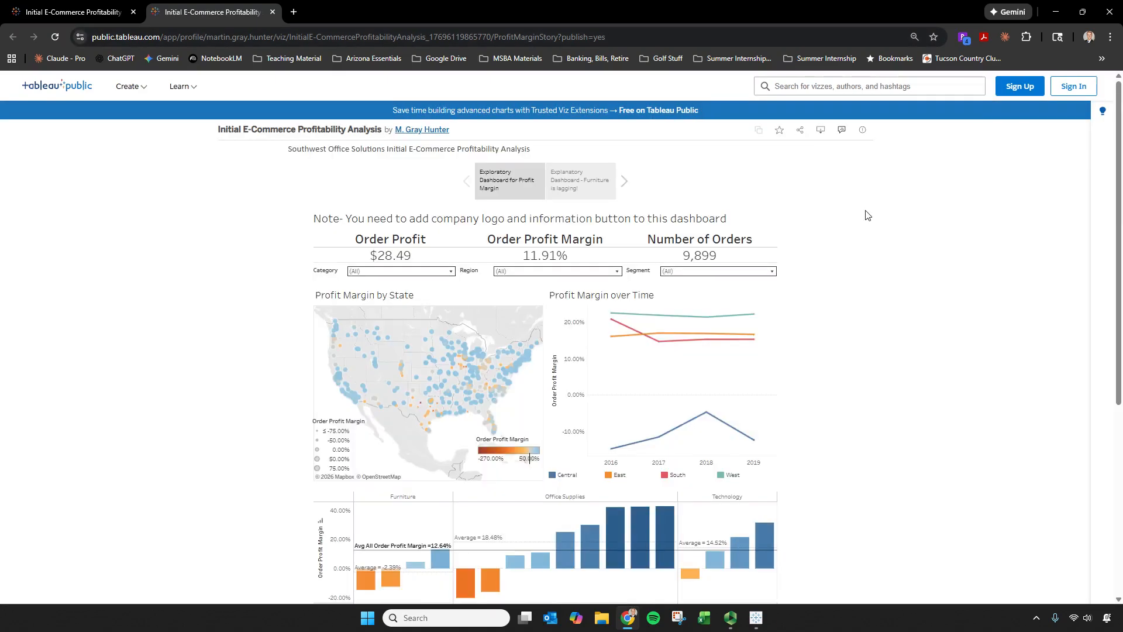
# Step: Examine the republished story on its web page, view both story points in full screen, and highlight the page's web address
pyautogui.scroll(-6, 770, 301)
pyautogui.scroll(5, 769, 319)
pyautogui.scroll(-2, 772, 409)
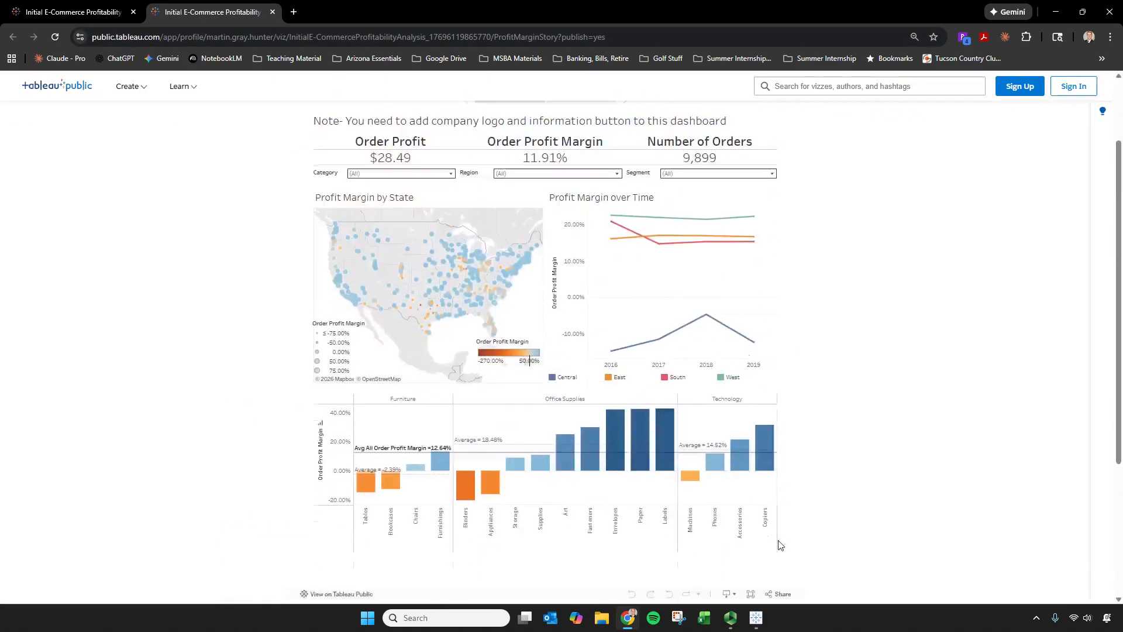
pyautogui.click(750, 593)
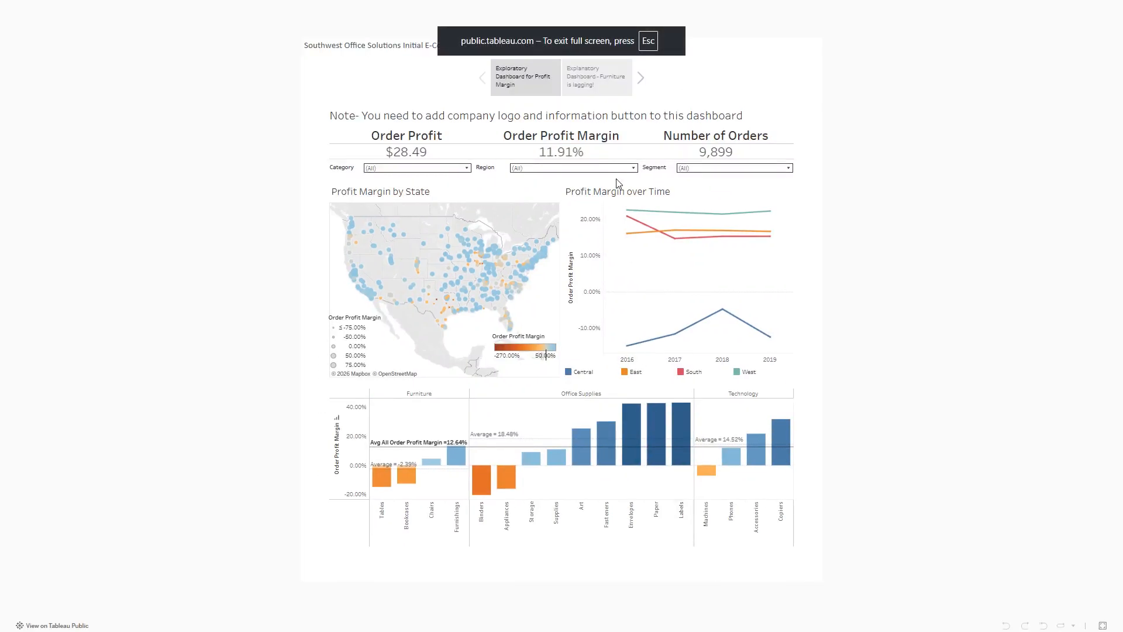
pyautogui.click(602, 74)
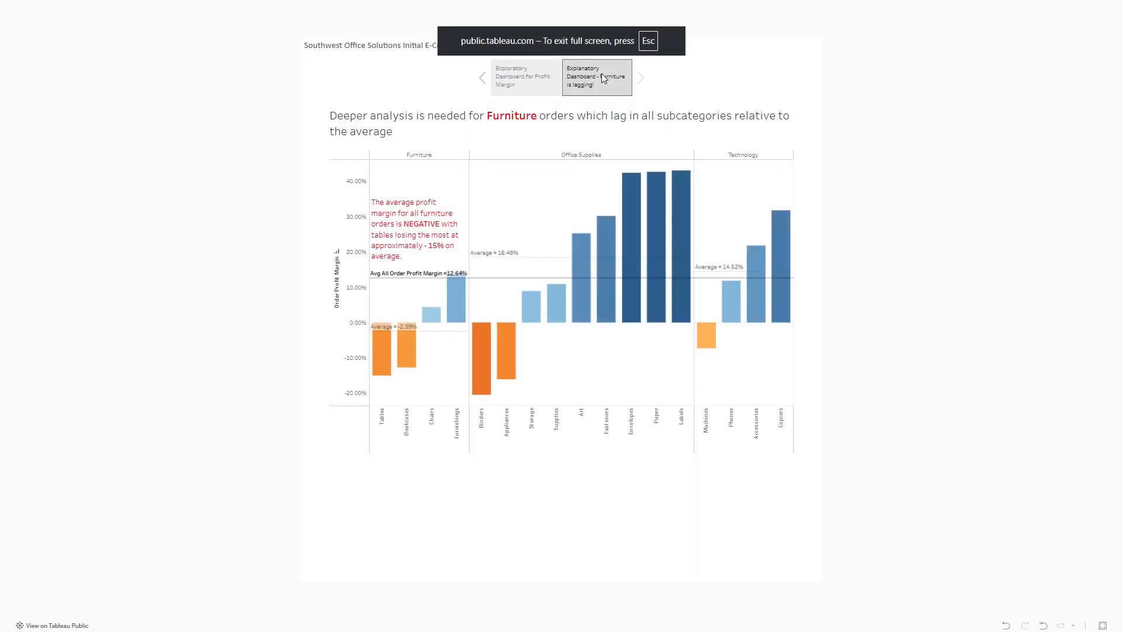
pyautogui.click(549, 76)
pyautogui.press('Escape')
pyautogui.click(488, 39)
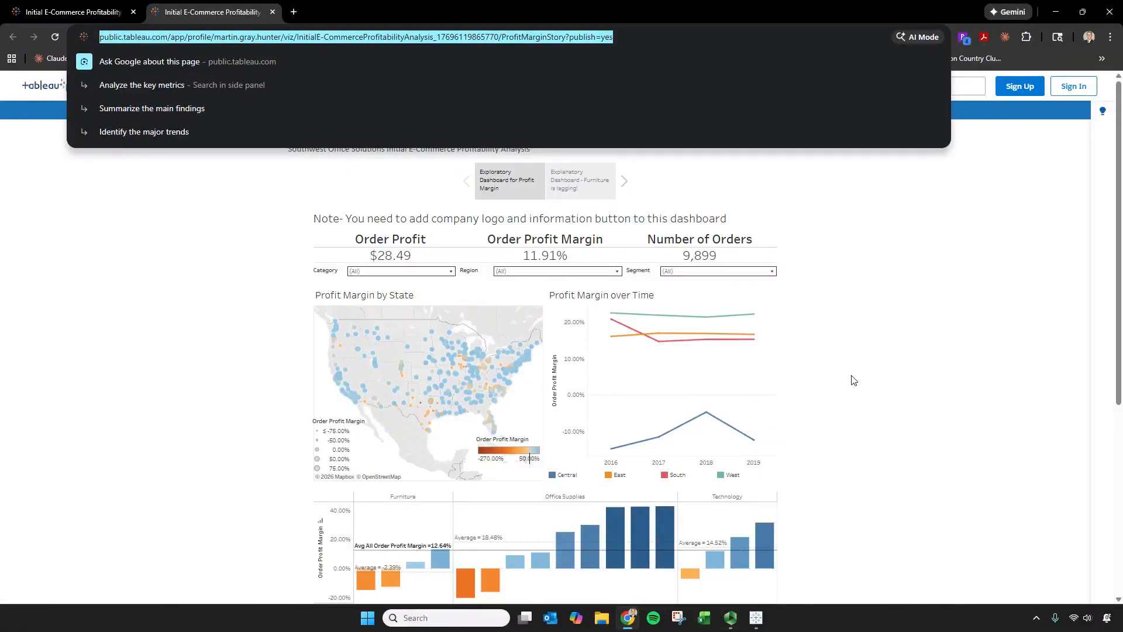
pyautogui.click(180, 220)
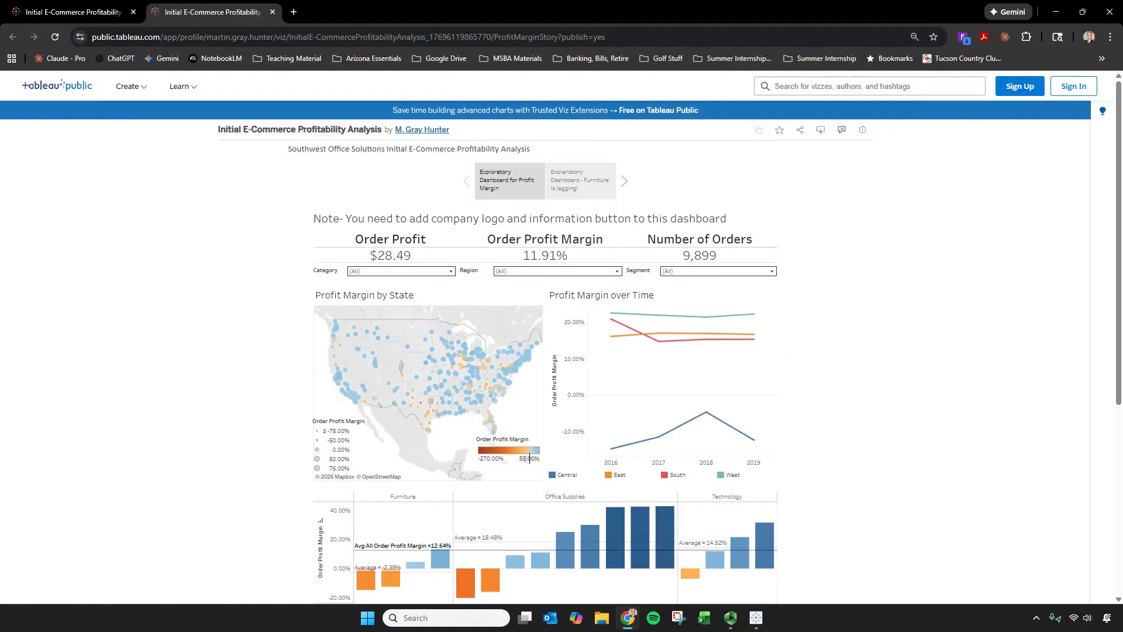